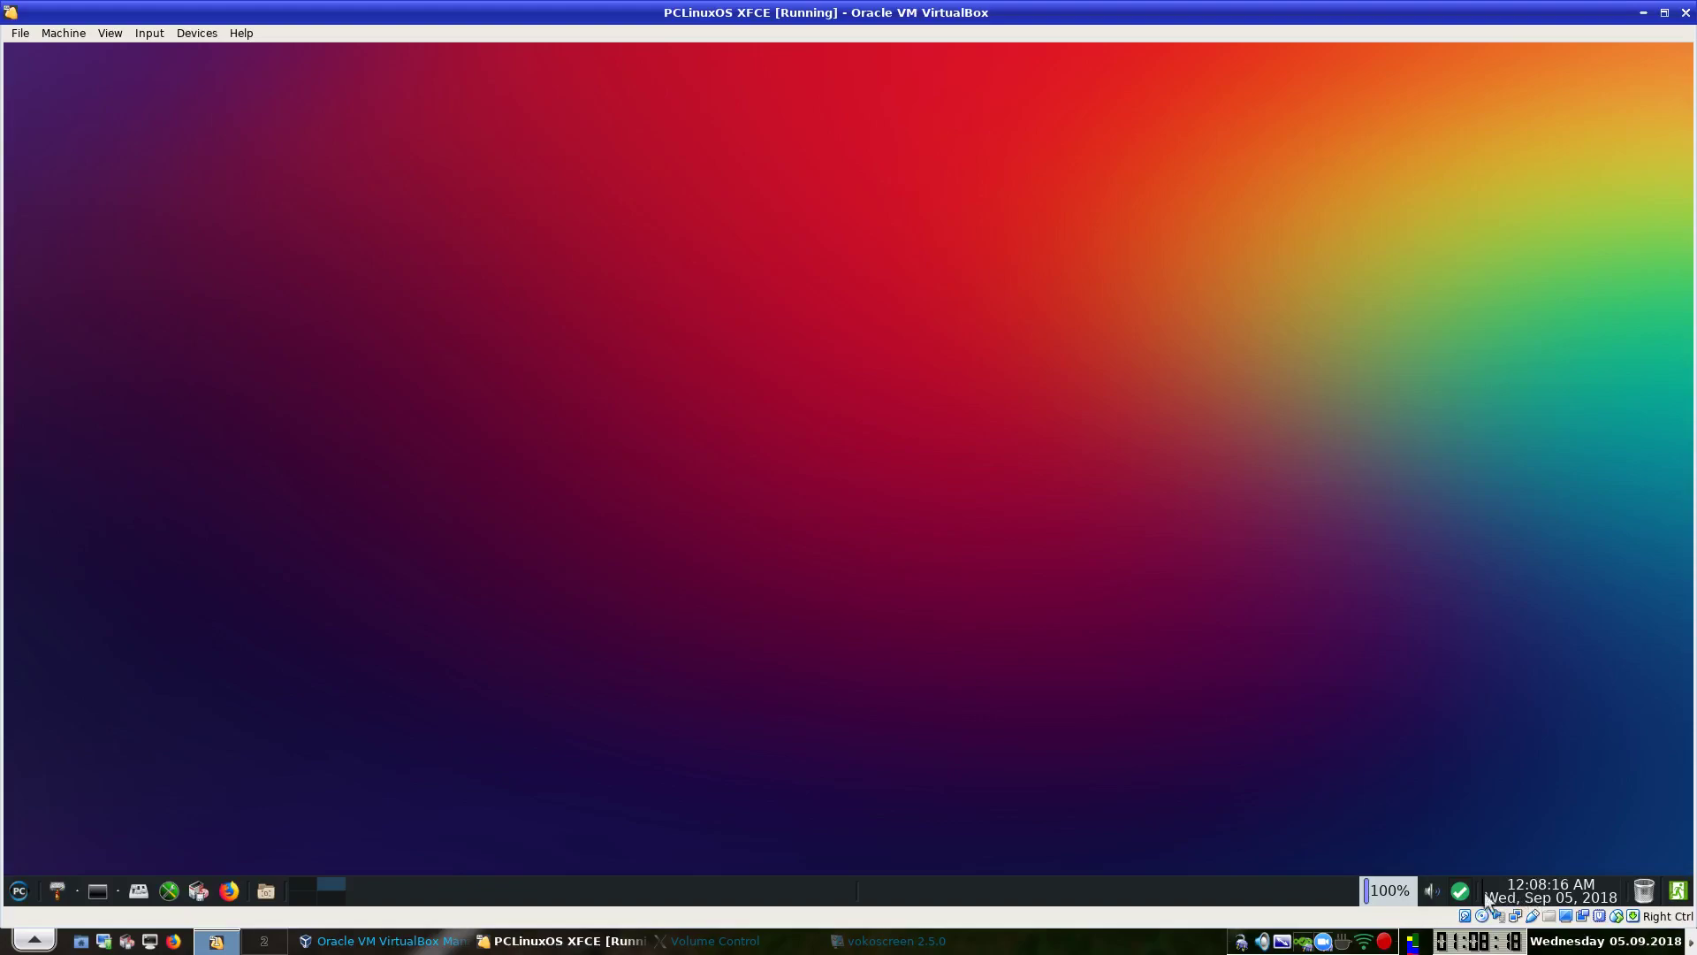
Launch Terminal Emulator, view its About information, and close the About window.
mouse_move(1461, 896)
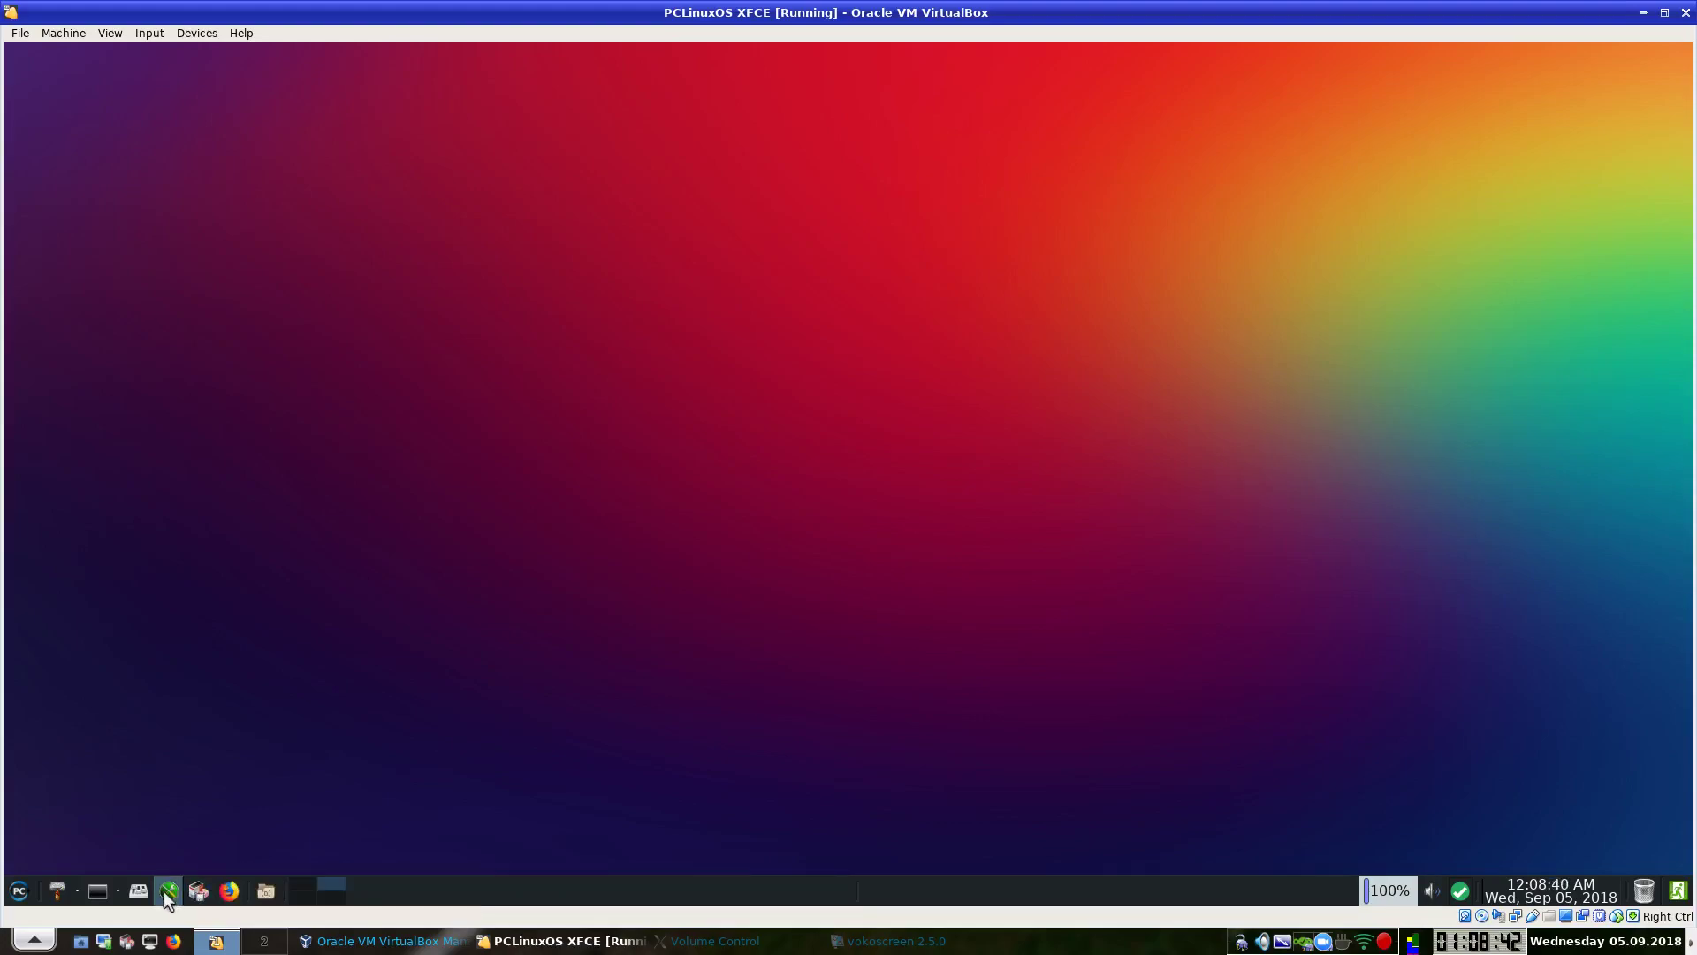
click(18, 893)
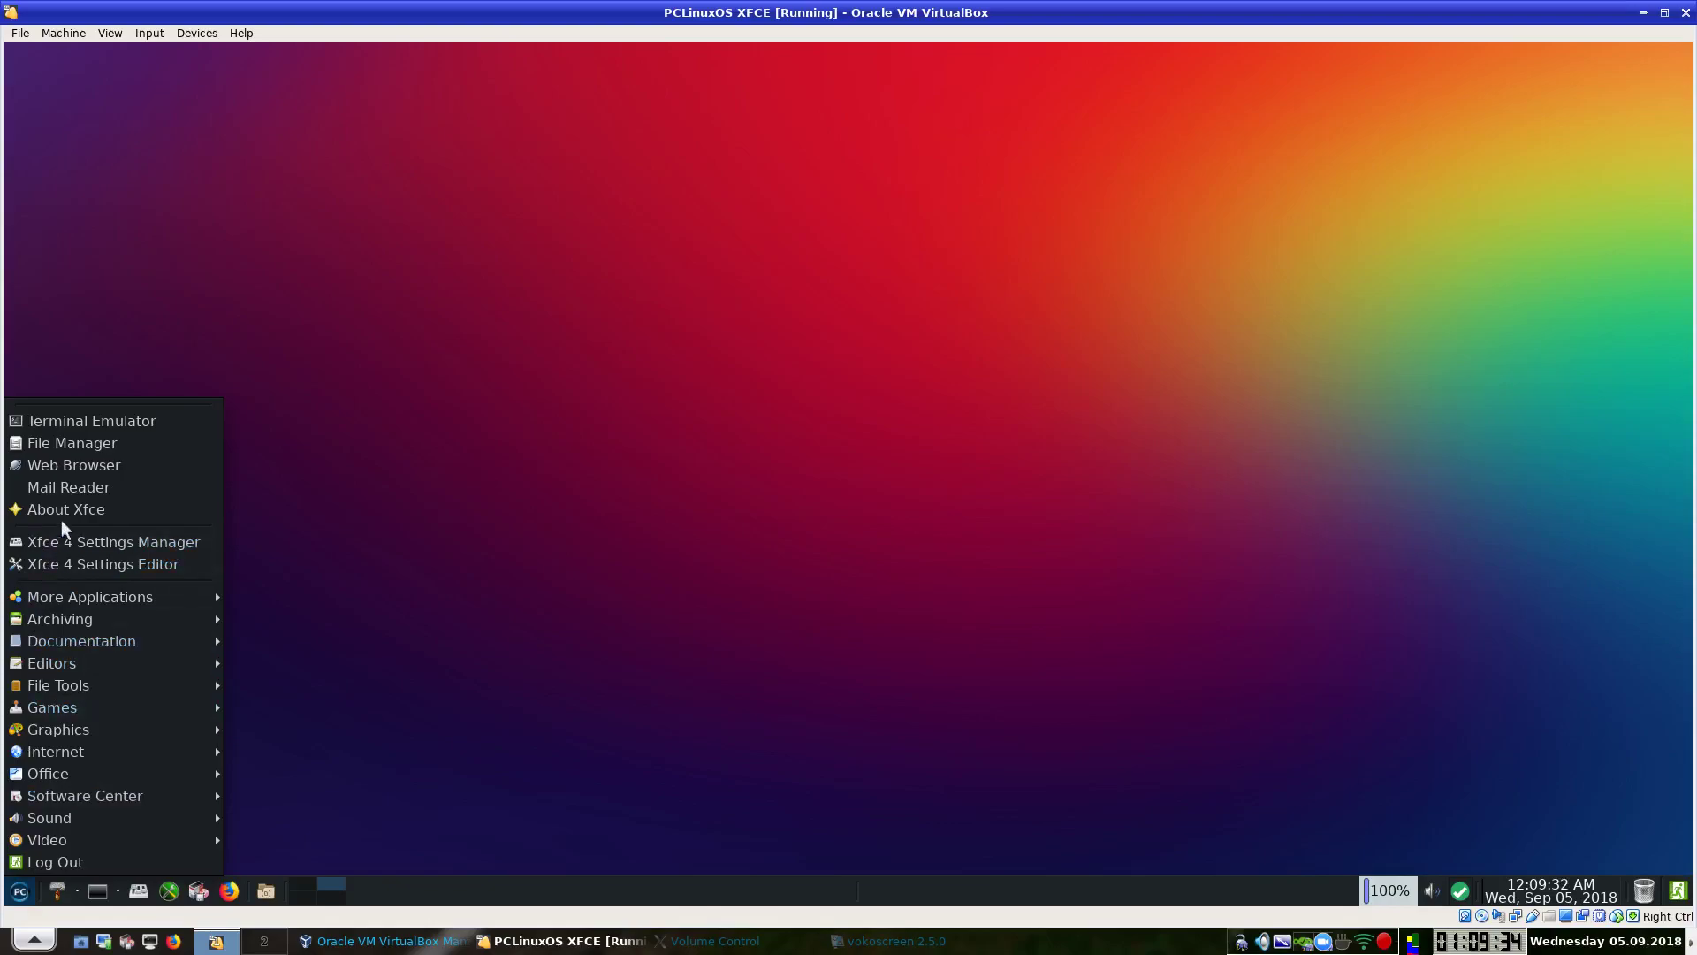
click(64, 423)
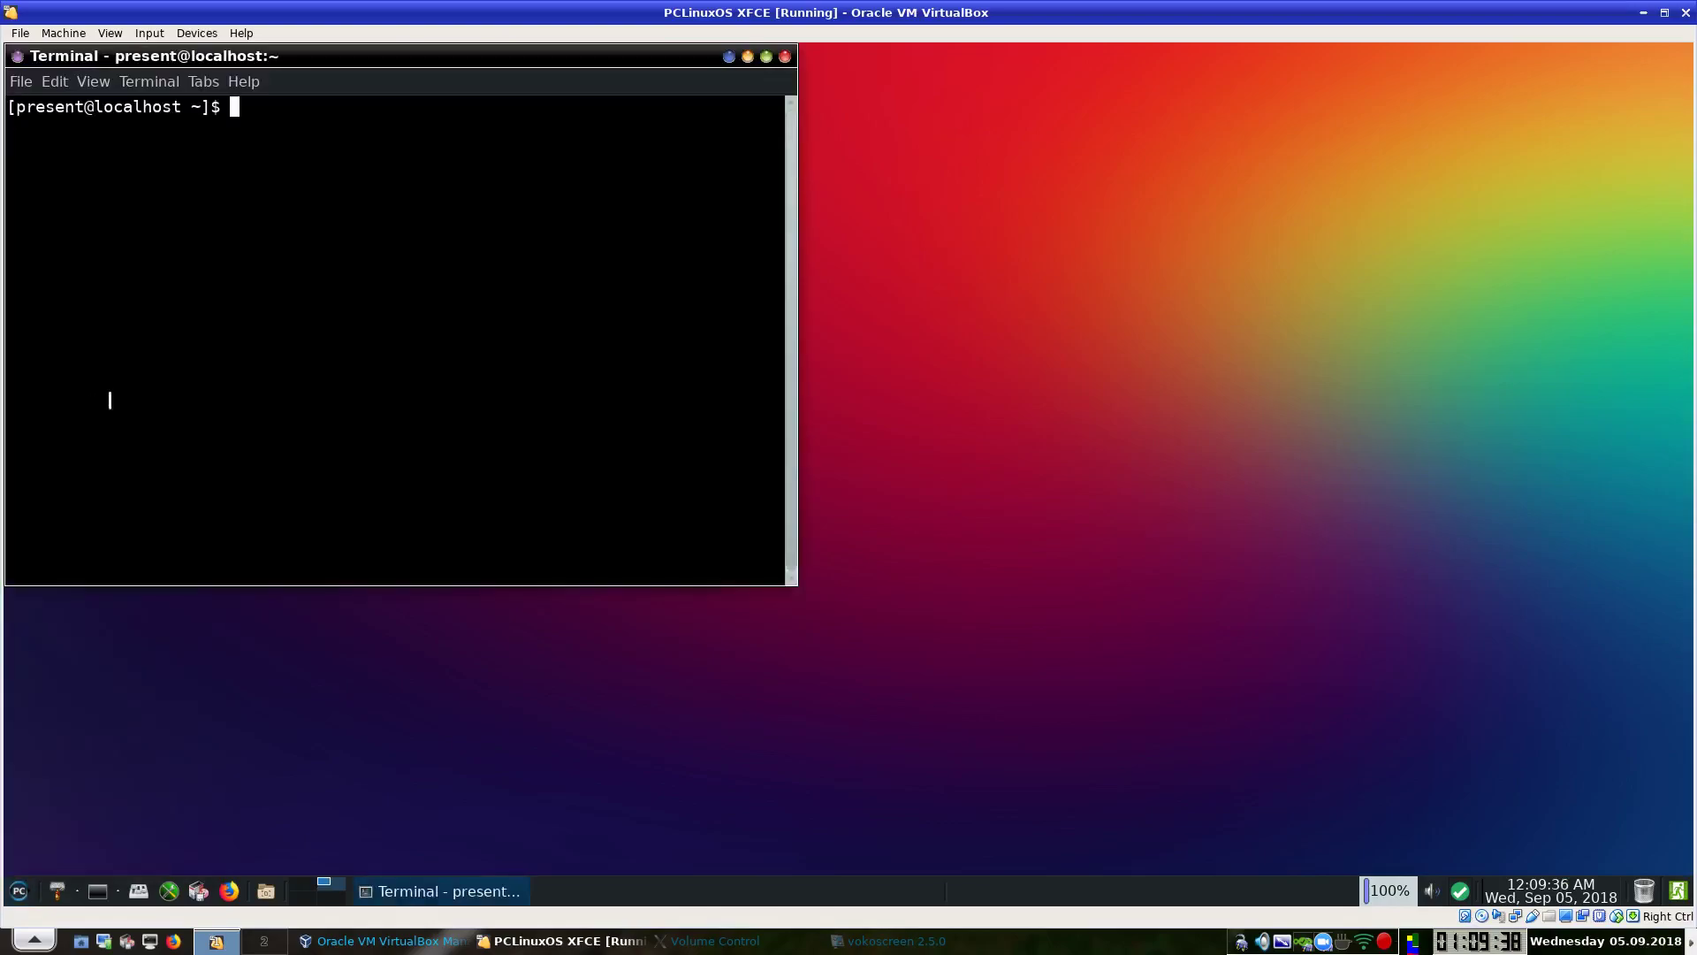
click(242, 80)
click(257, 131)
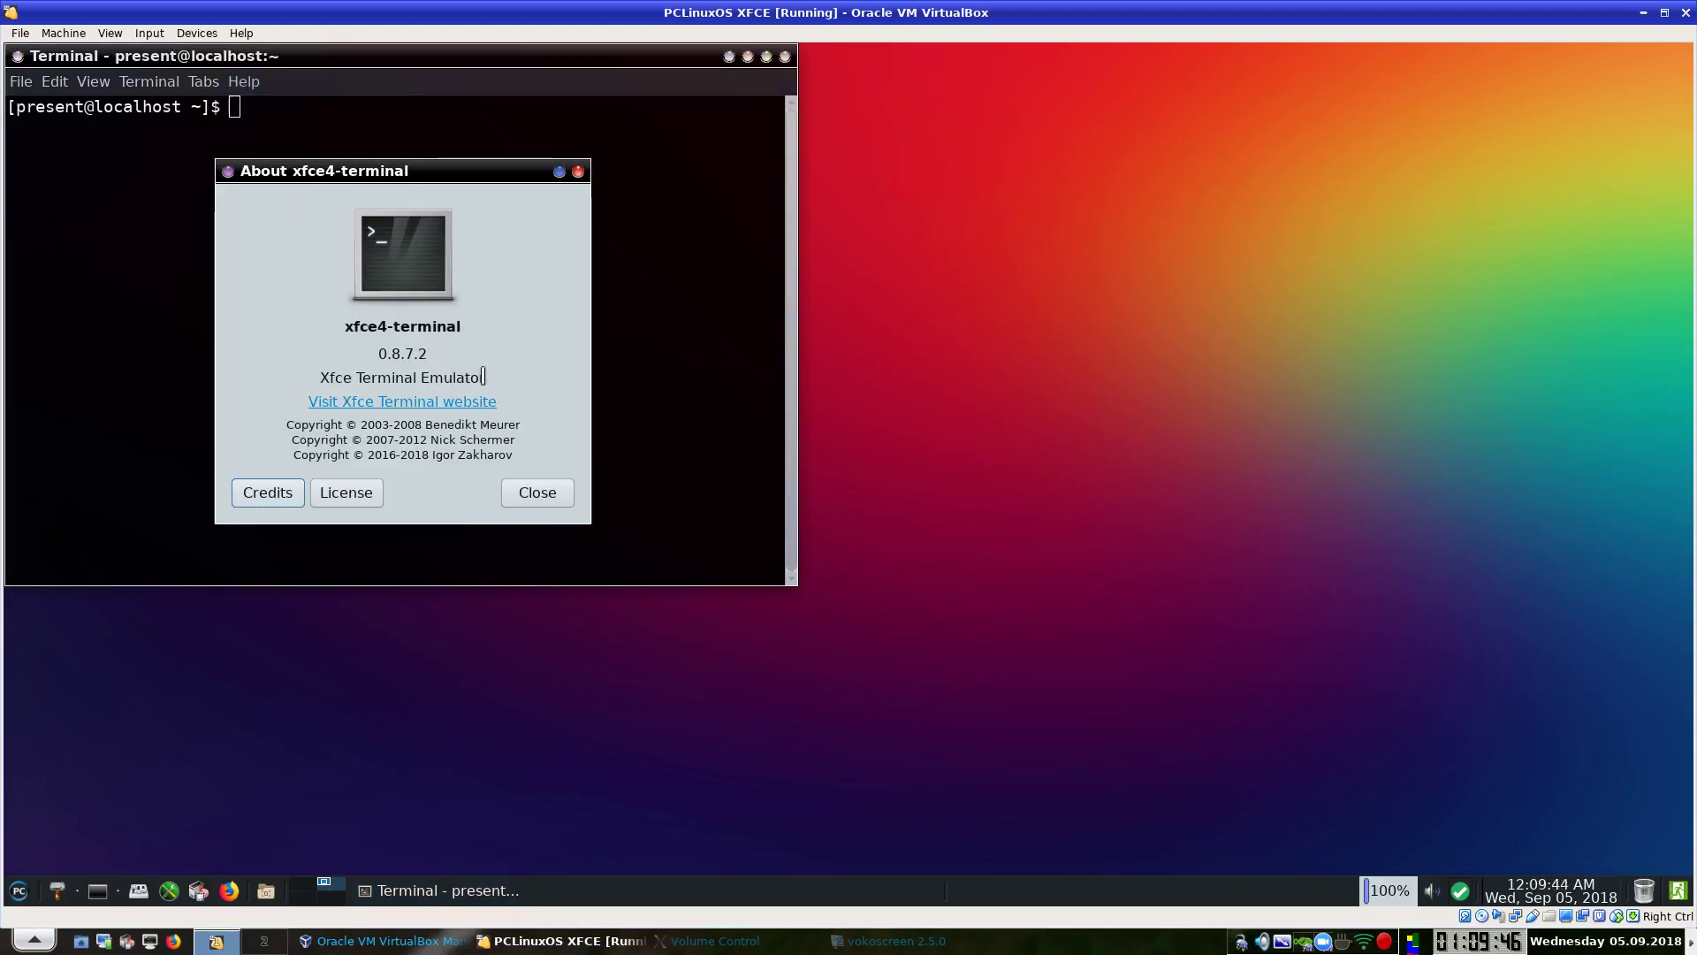
click(537, 494)
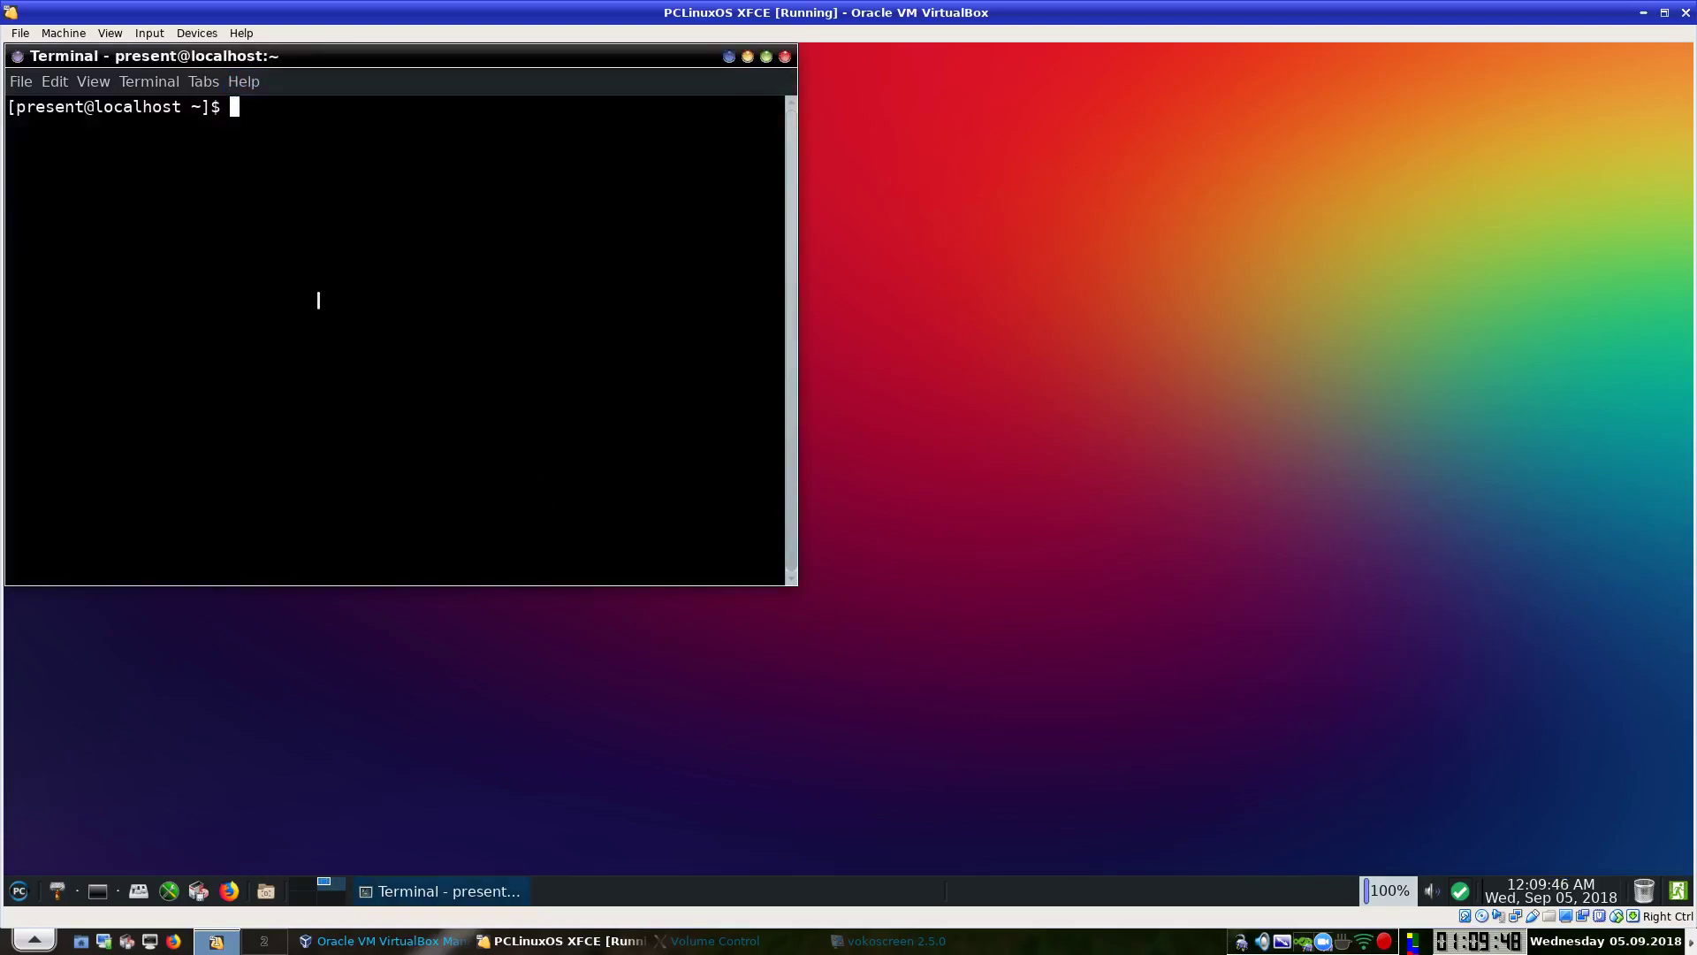
Run "uname -a" in the terminal, highlight the kernel version in the output, and close the terminal.
text(uname -a)
key(Return)
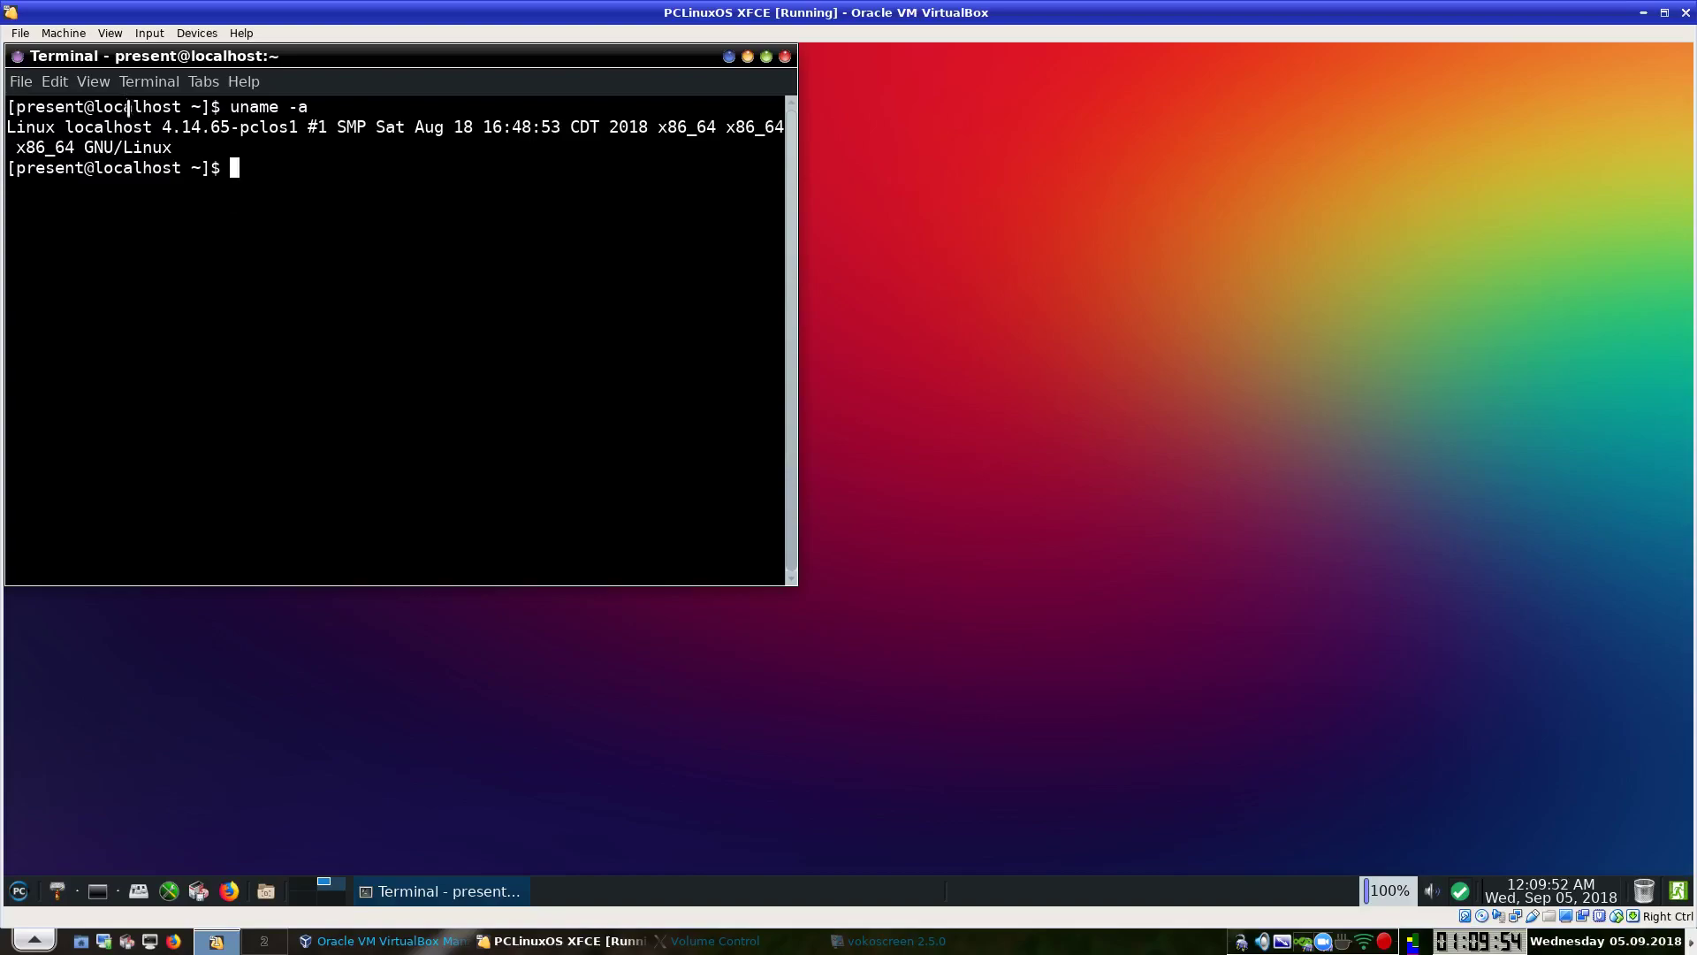
drag(154, 126, 230, 128)
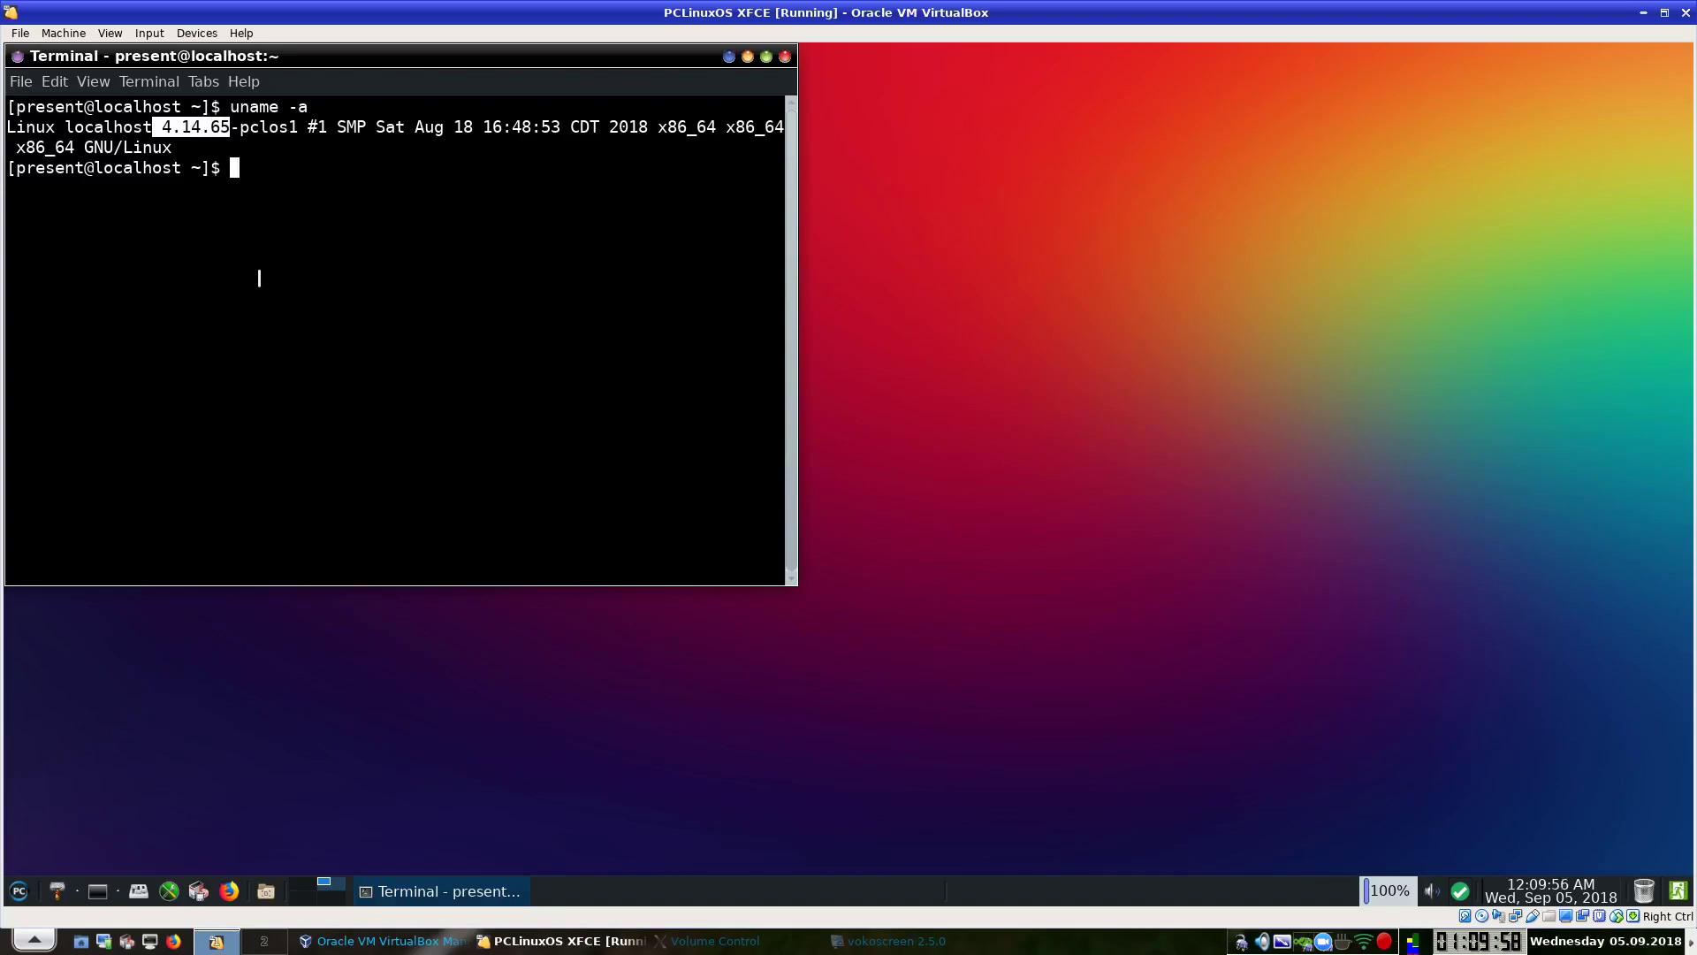
click(785, 57)
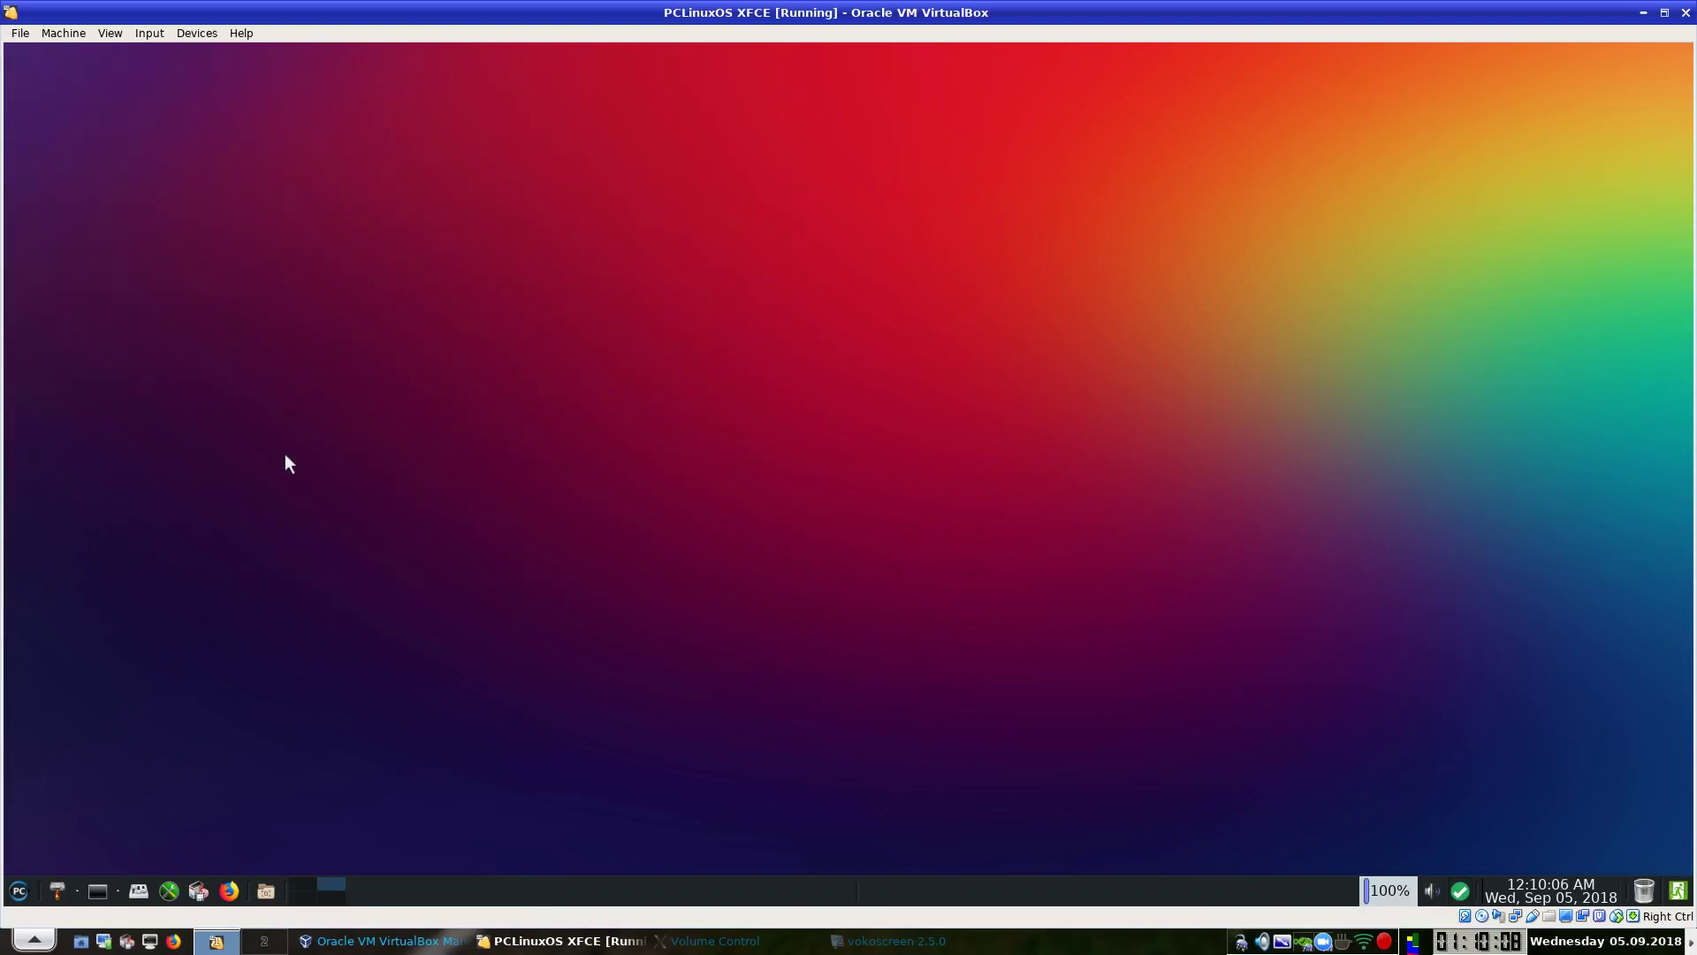
Open File Manager to look at the home folder's contents, and close it.
click(19, 892)
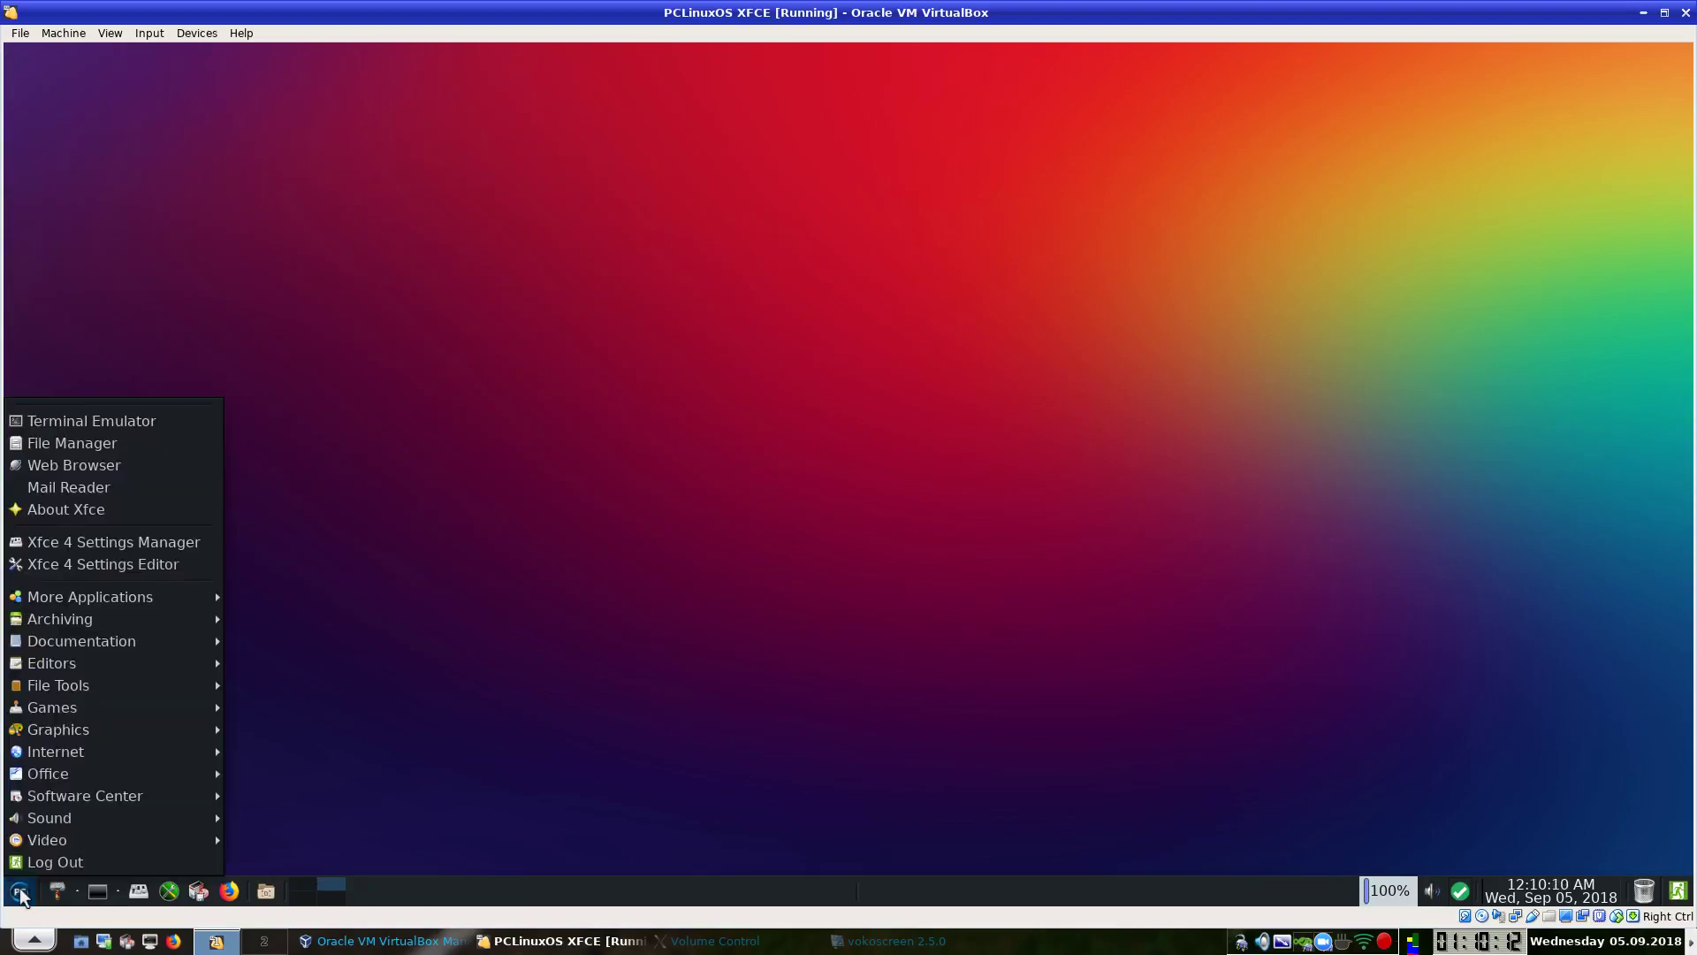
click(107, 450)
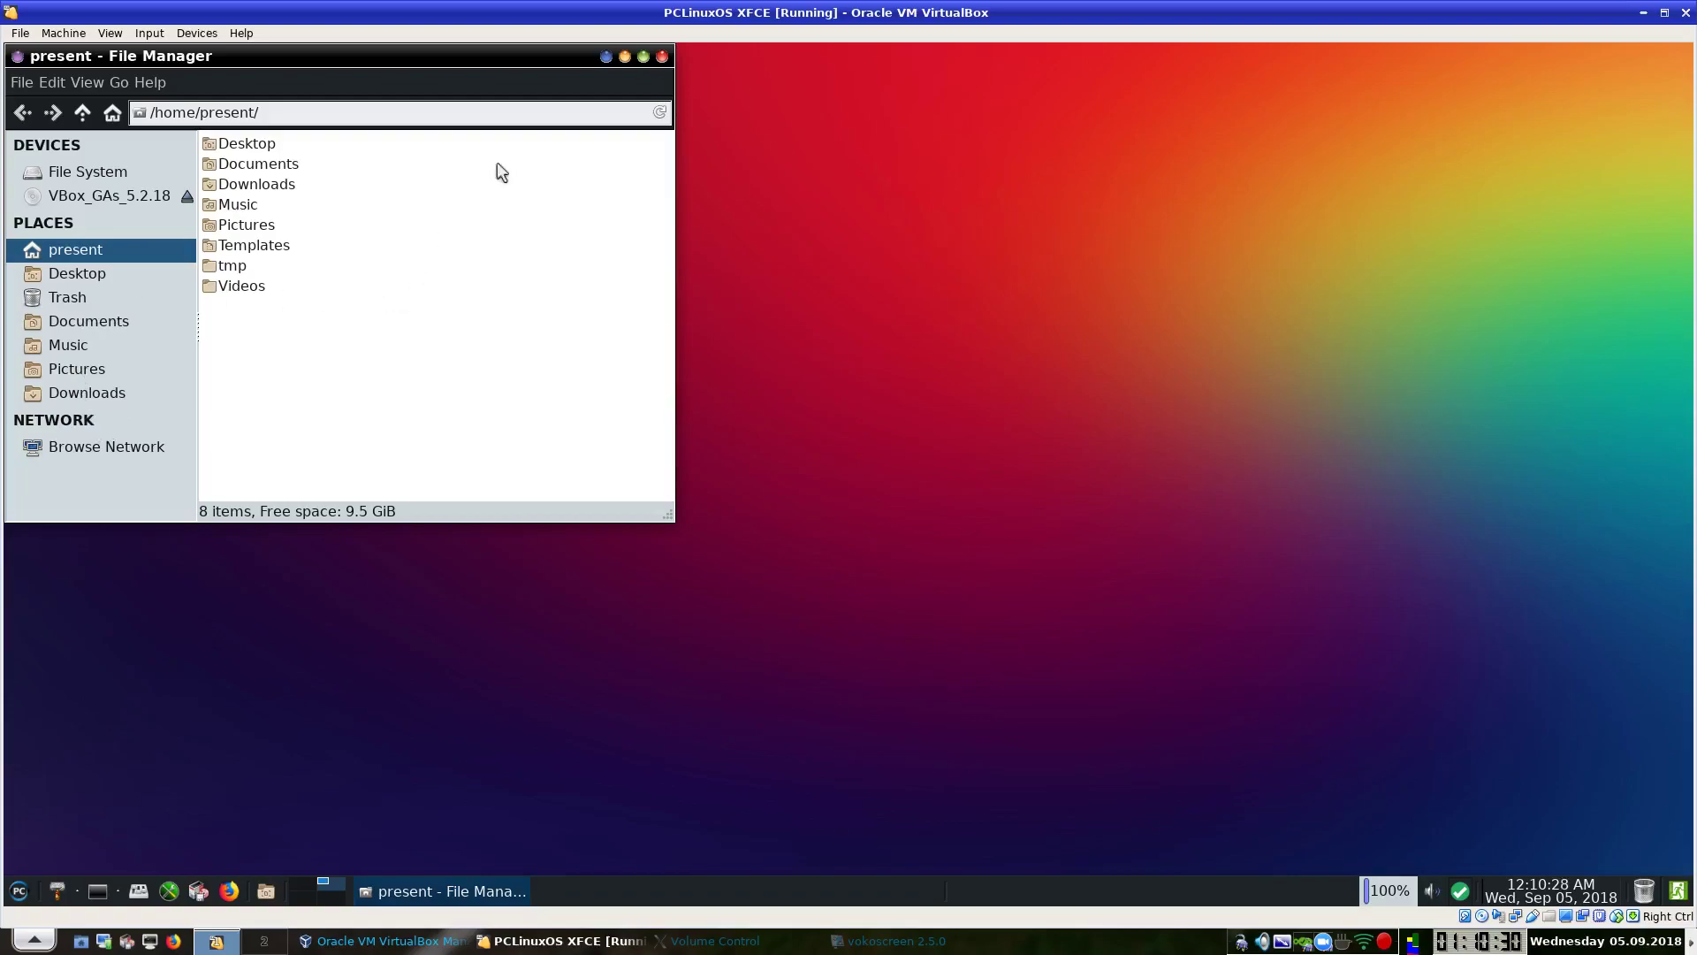
click(663, 57)
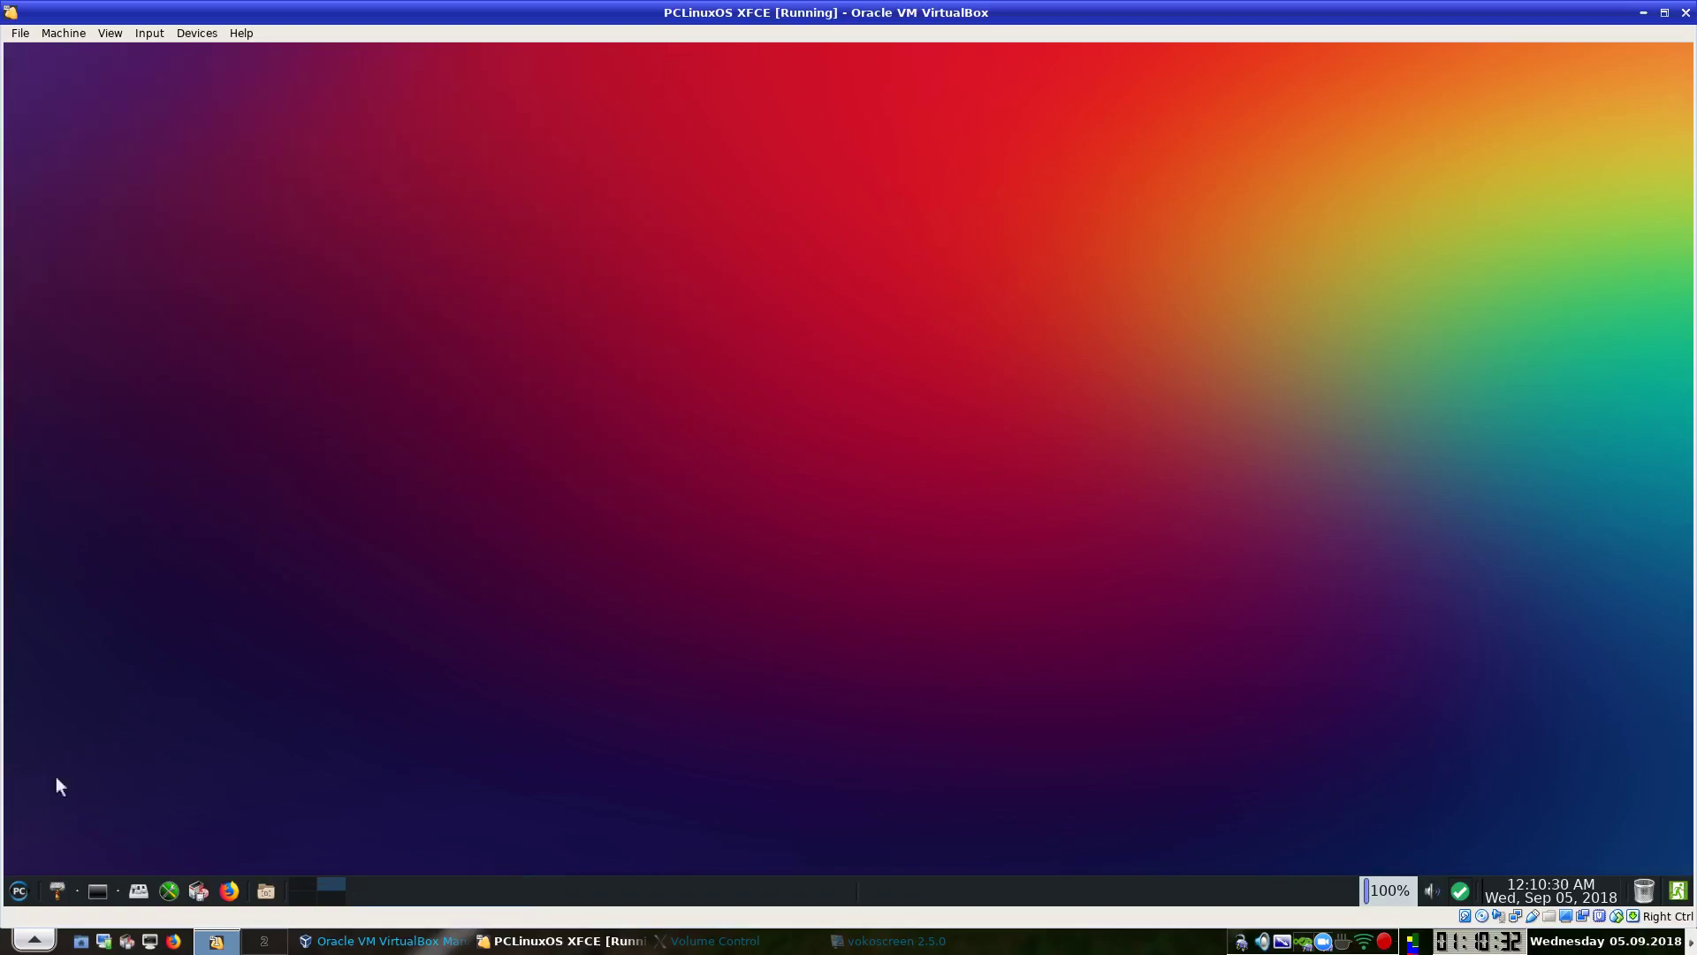
Launch the default web browser, check its version in the About Firefox window, and close that window.
click(19, 890)
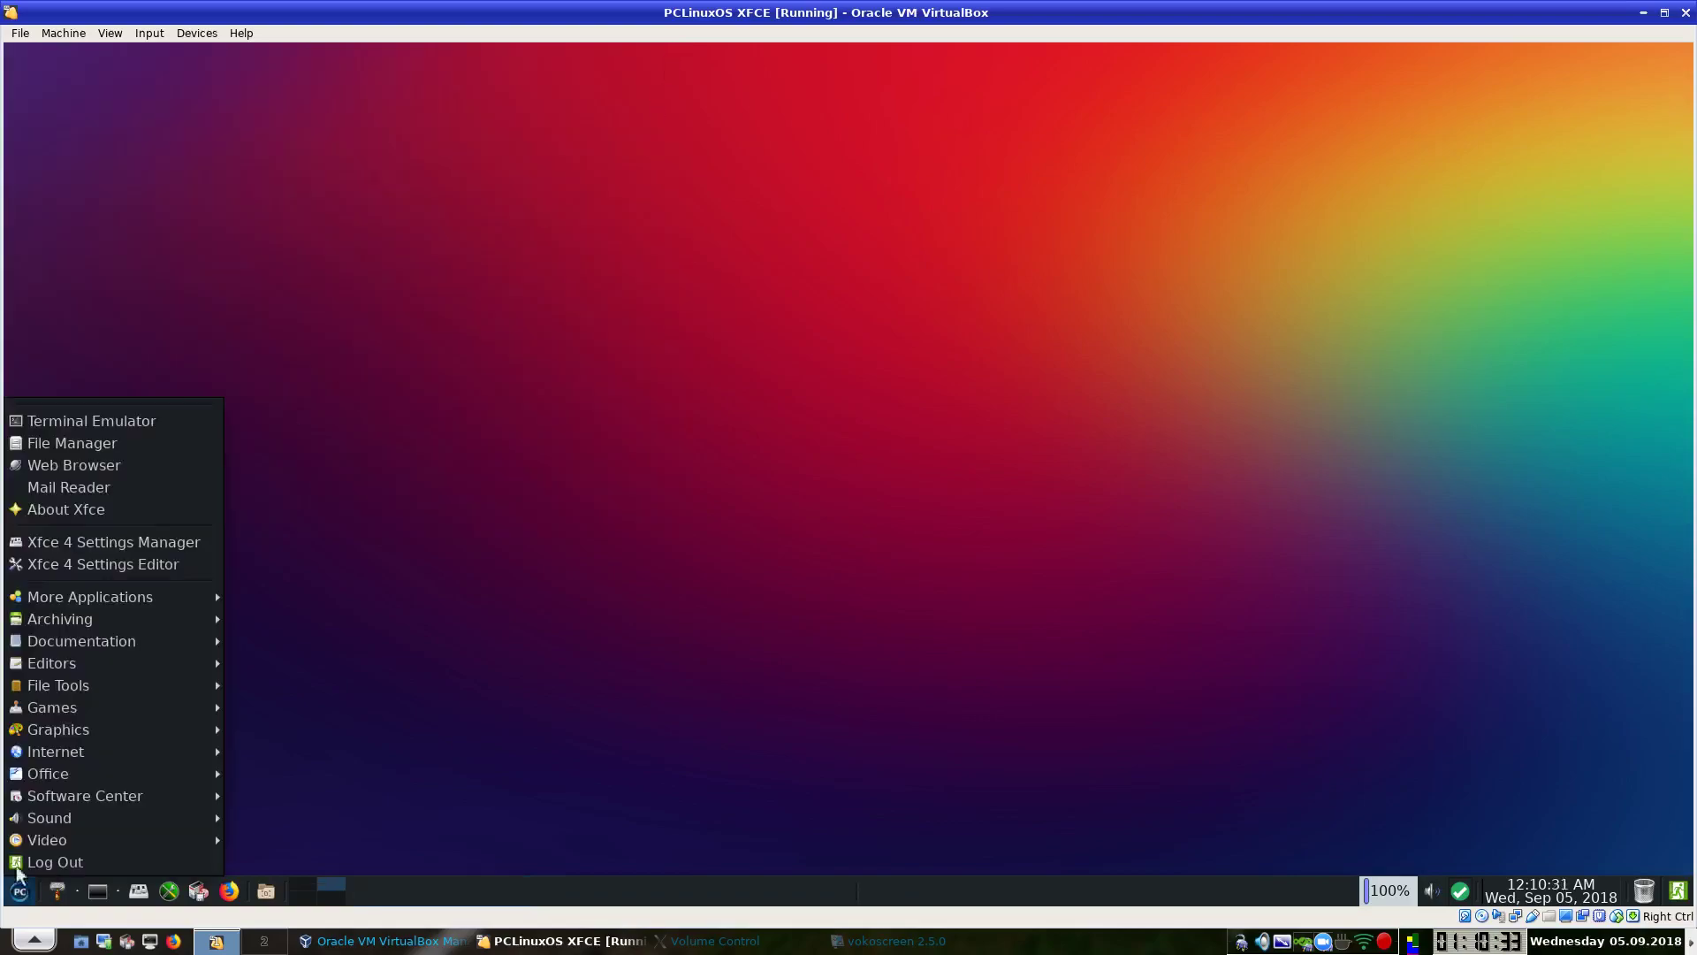
click(63, 466)
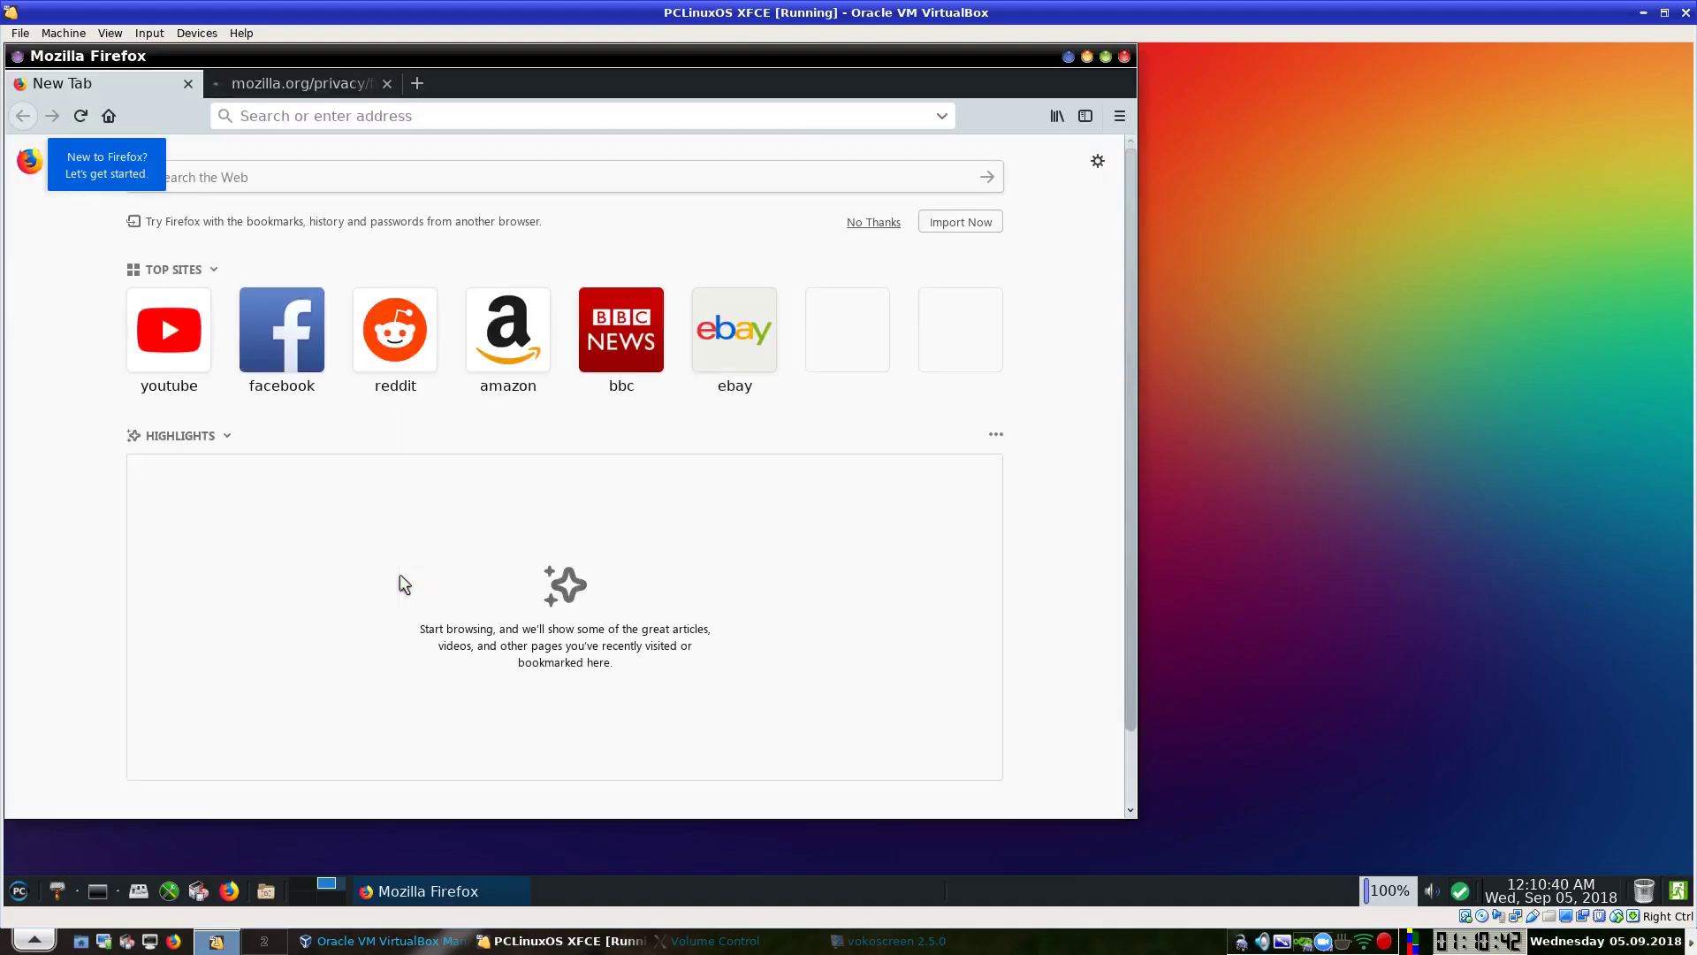
click(1119, 116)
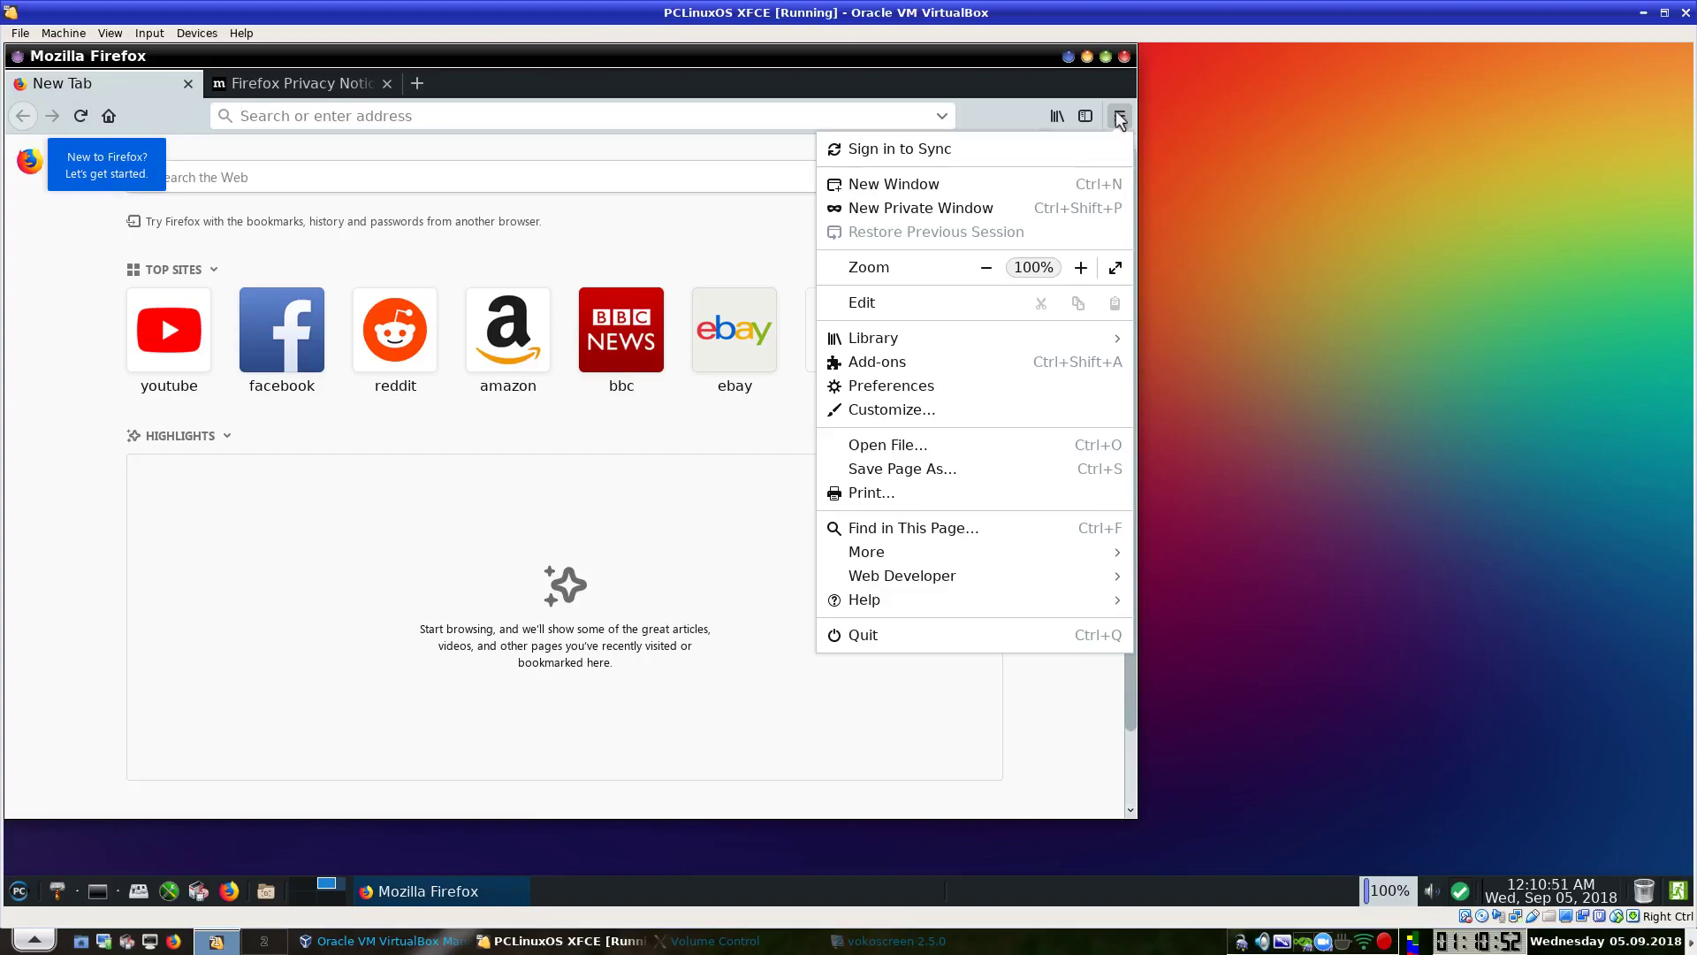
click(910, 598)
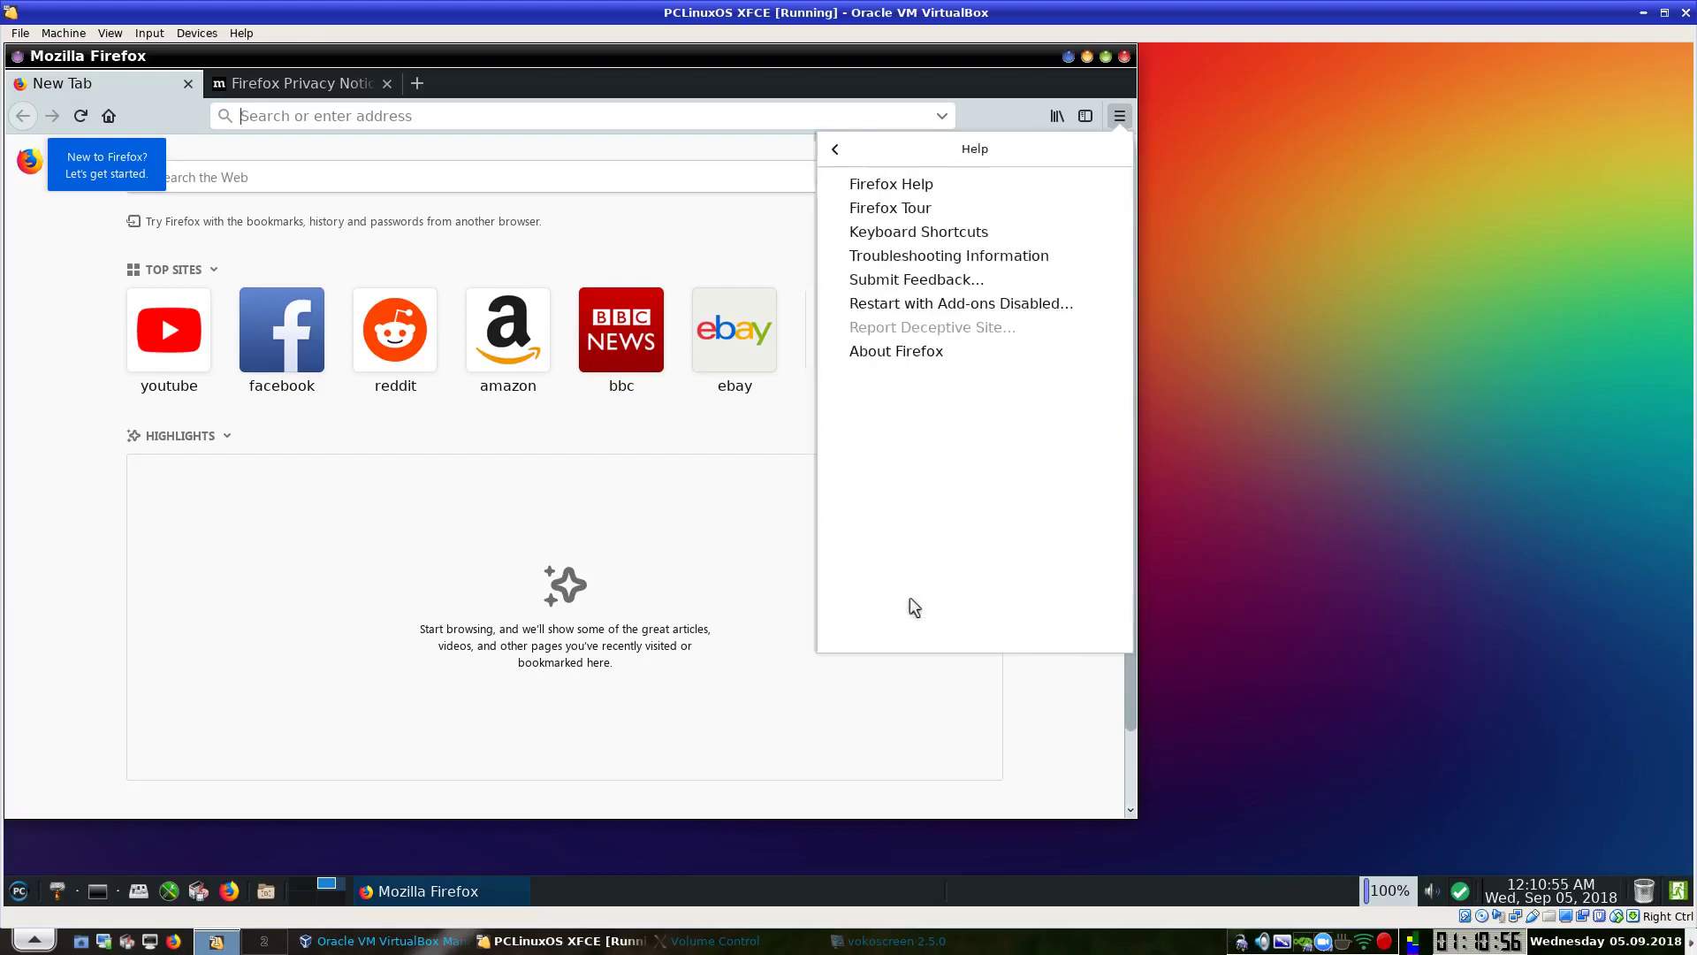
click(885, 354)
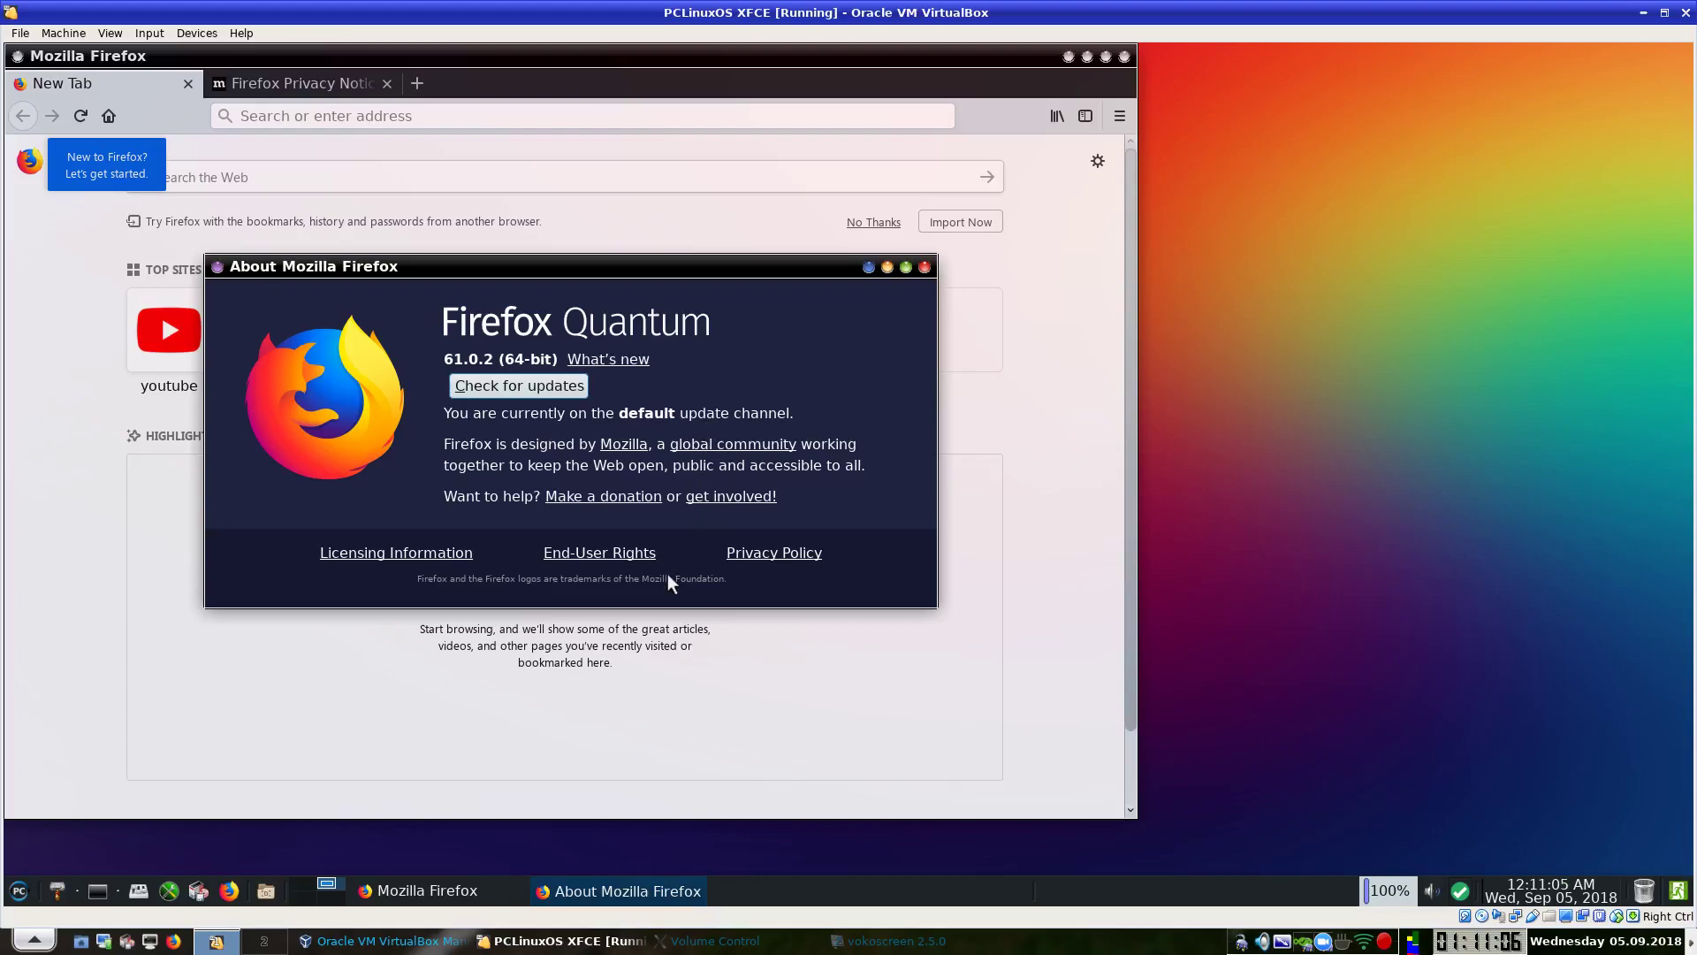
click(925, 267)
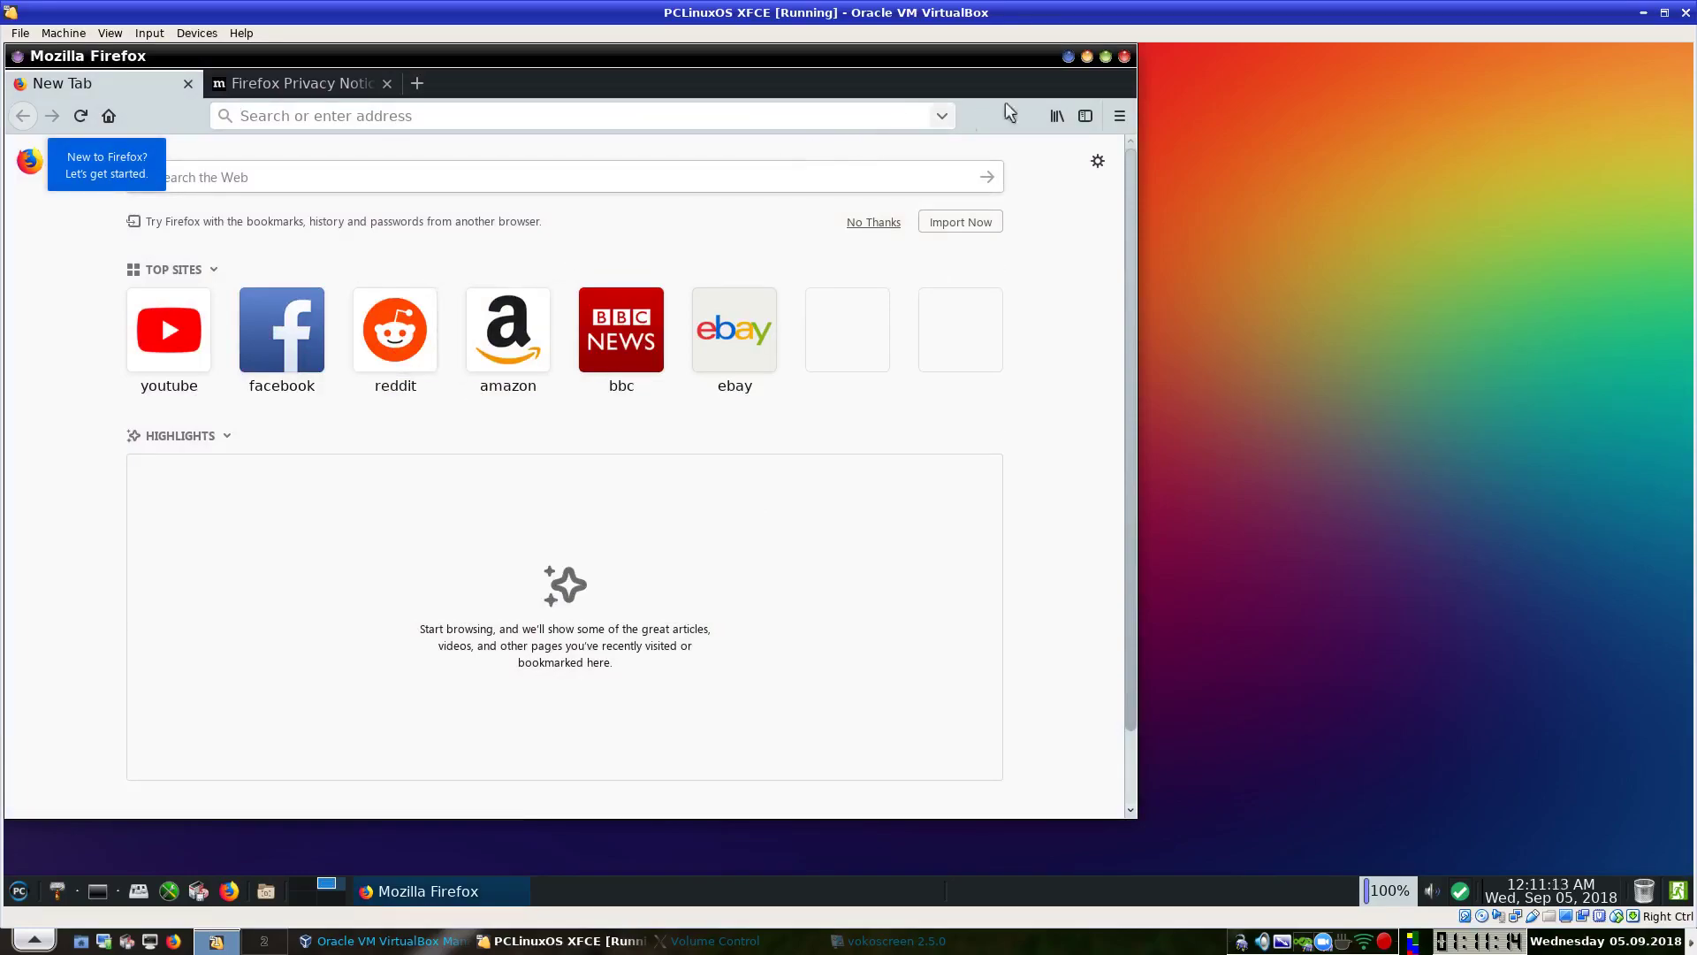
Close Firefox with all its tabs, turning off the warning about closing multiple tabs.
click(1125, 57)
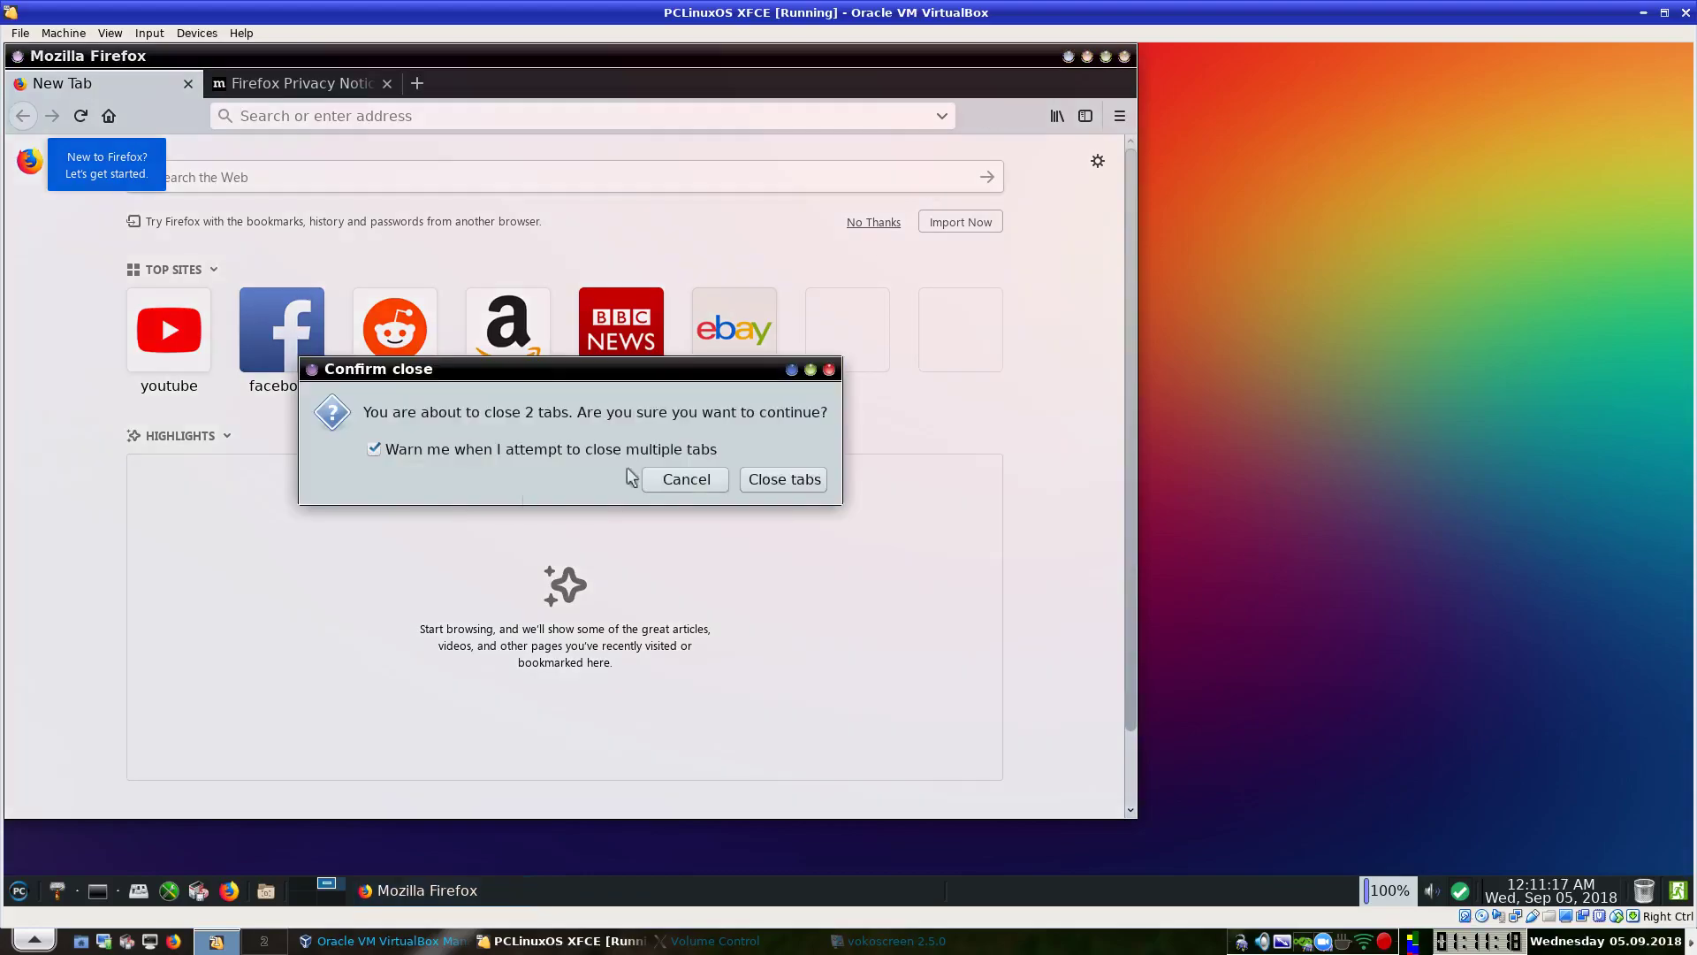
click(453, 451)
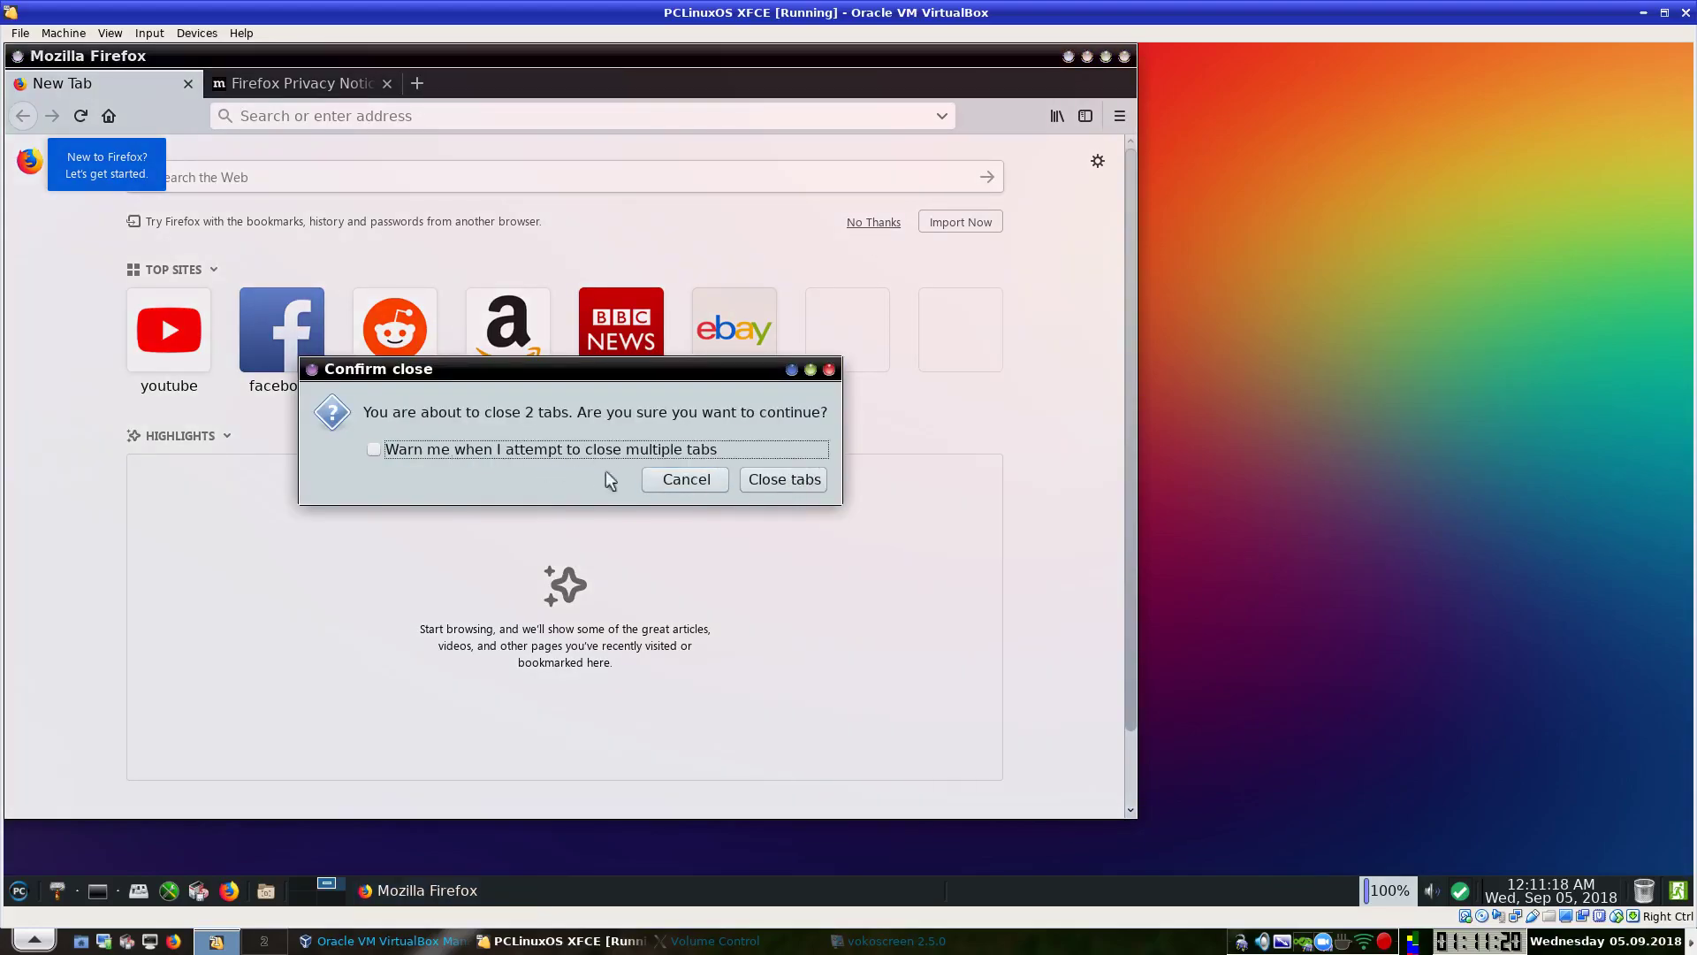
click(766, 491)
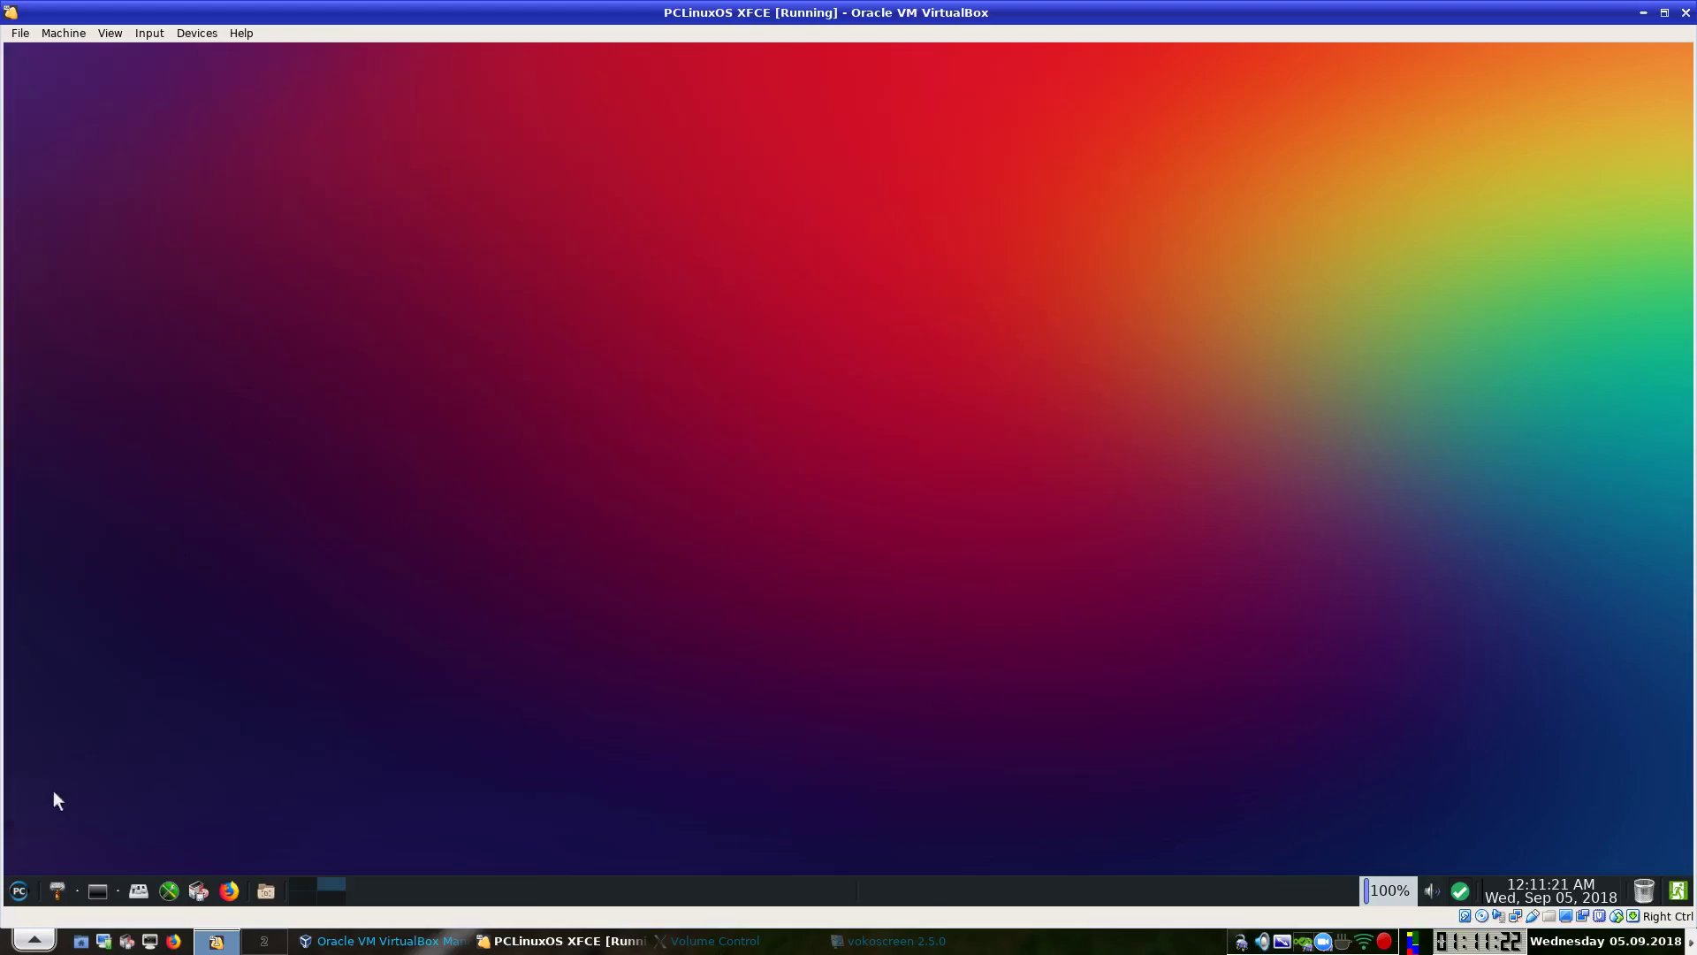
Open the default mail reader, cancel its email account setup, and close the program.
click(19, 888)
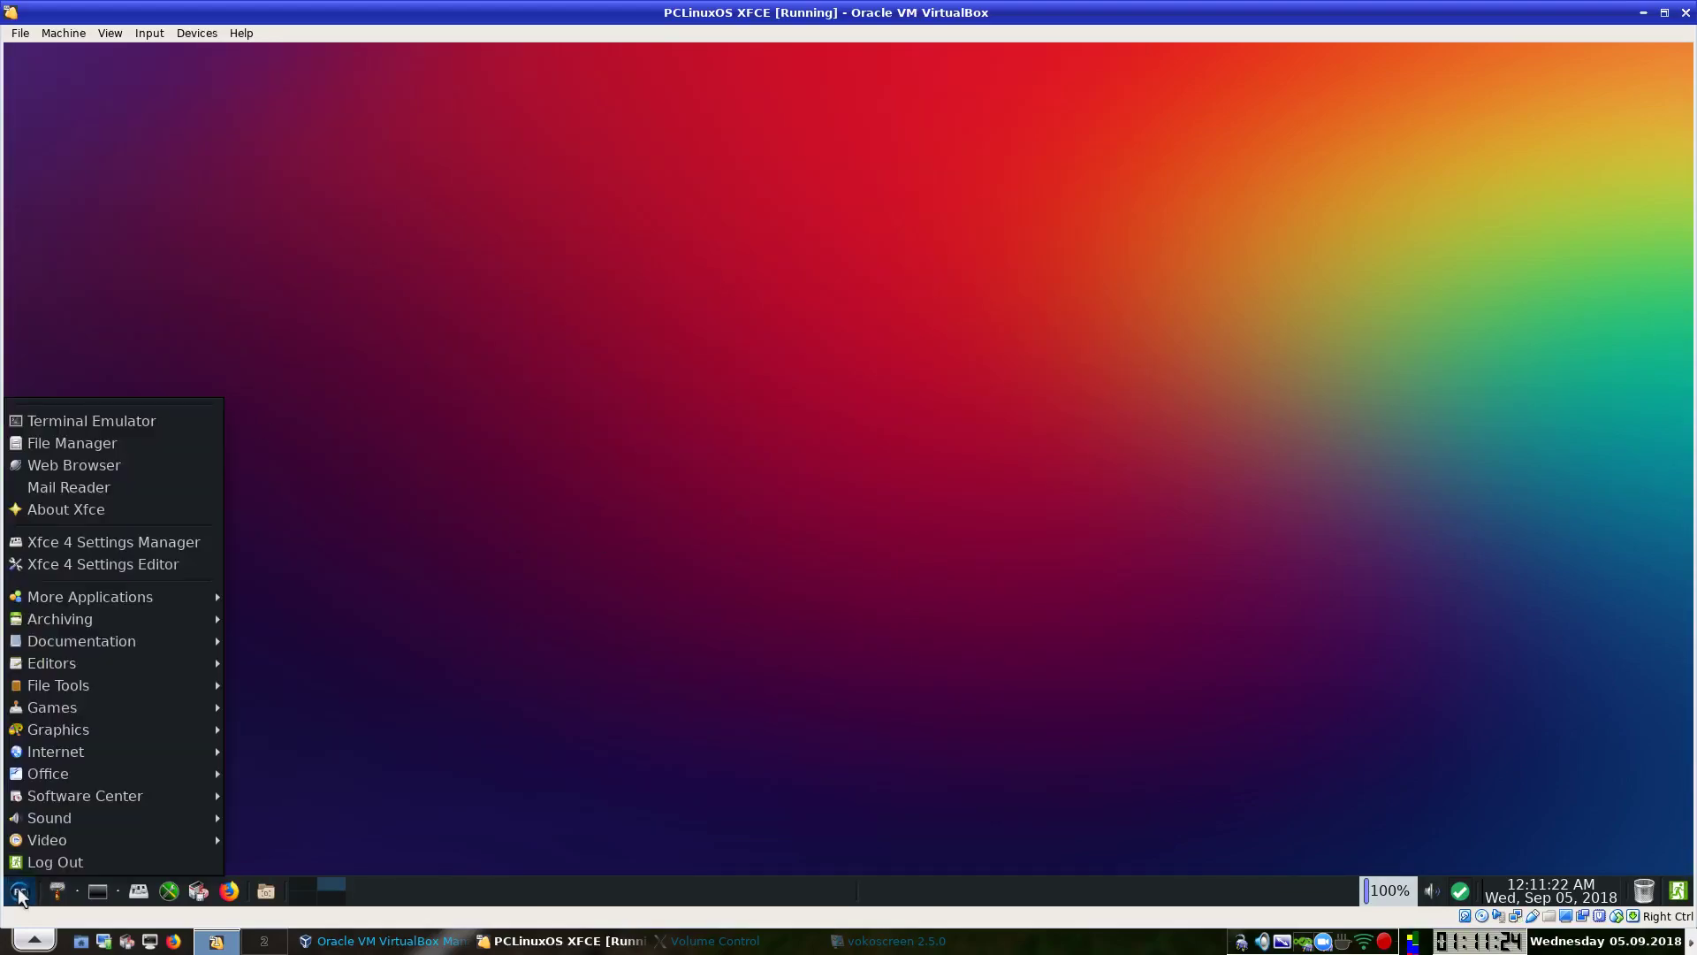
click(65, 495)
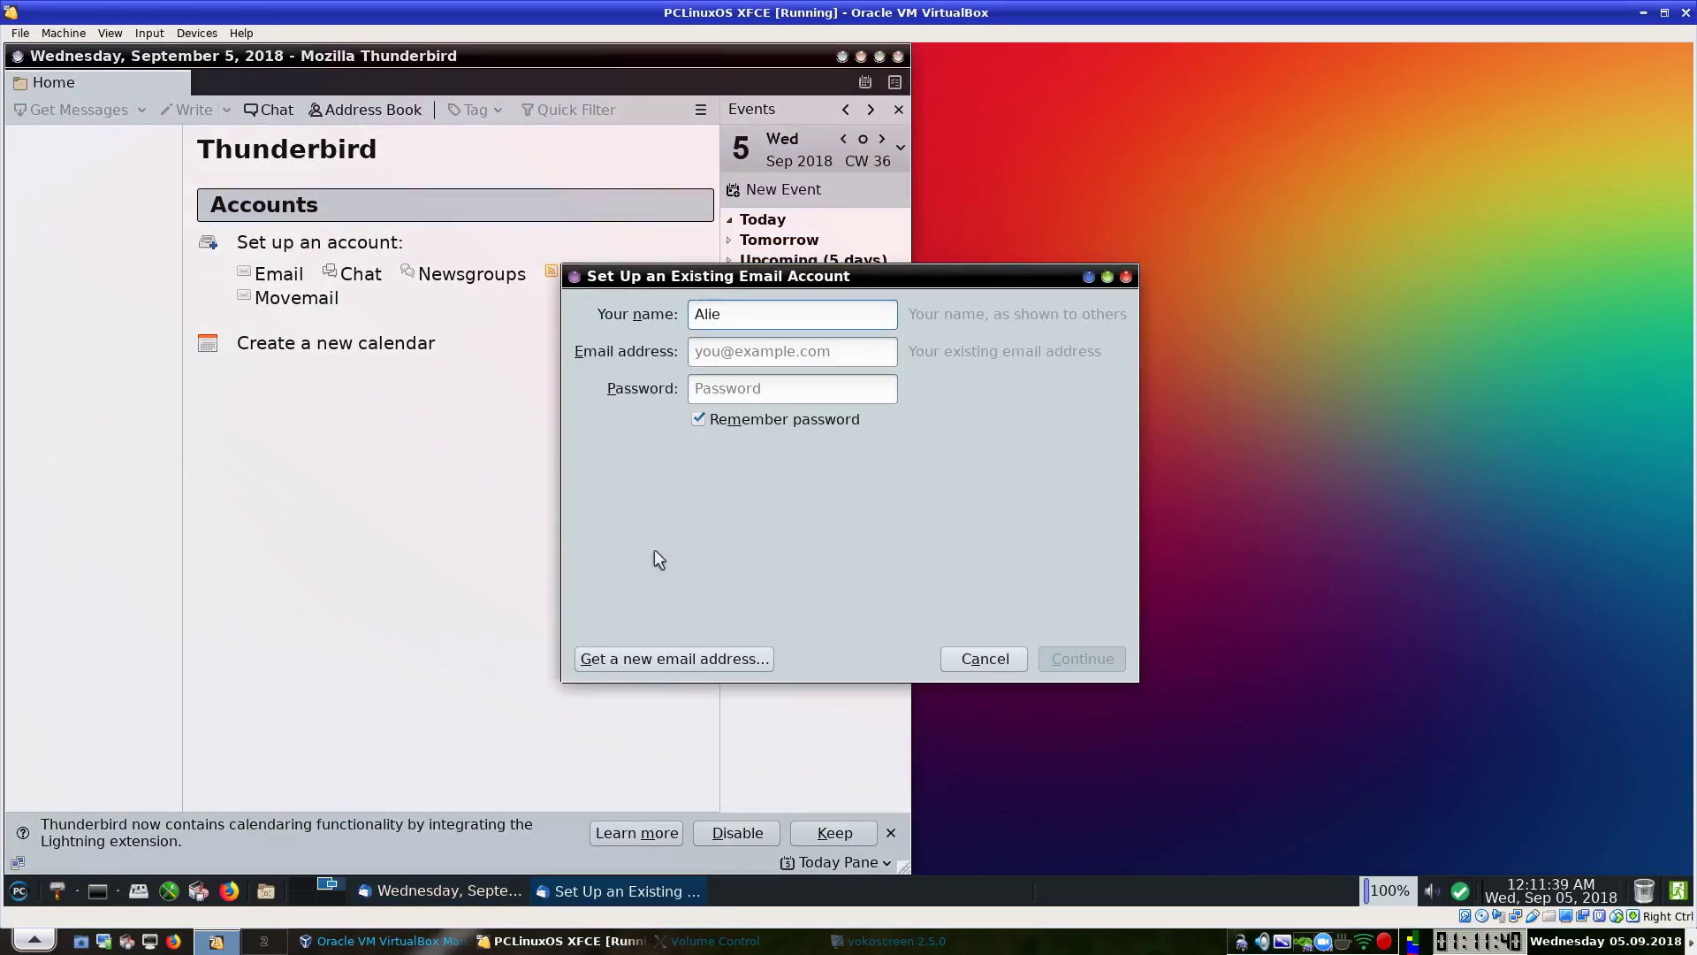
click(978, 659)
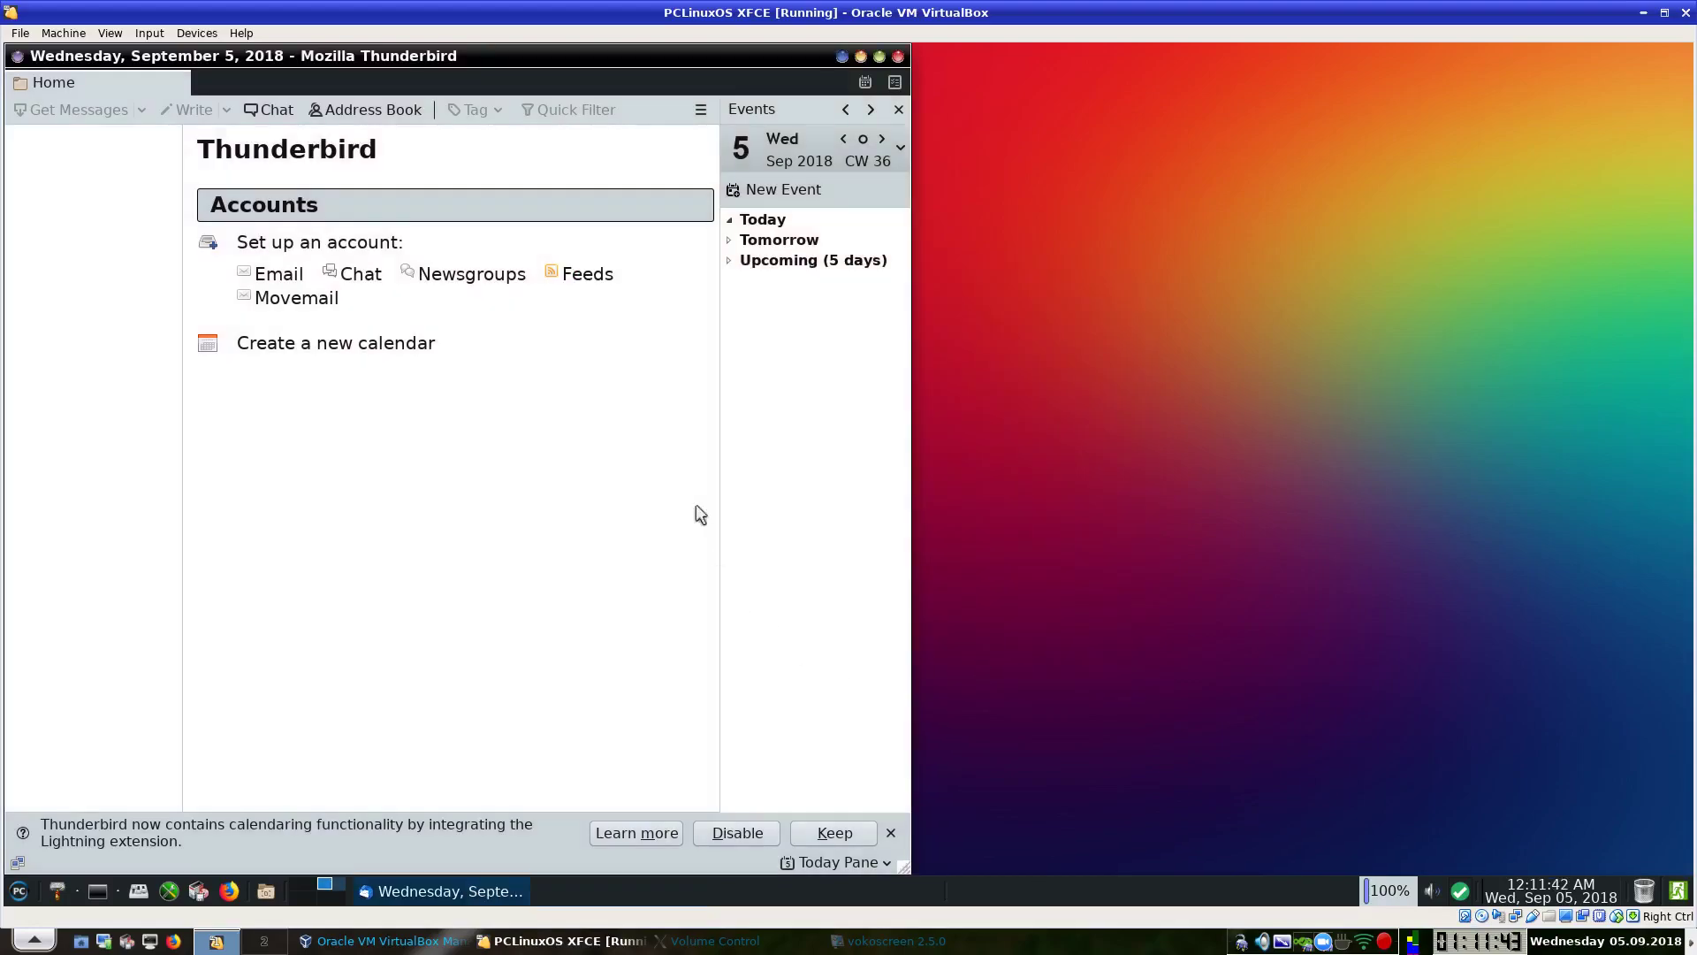
click(898, 56)
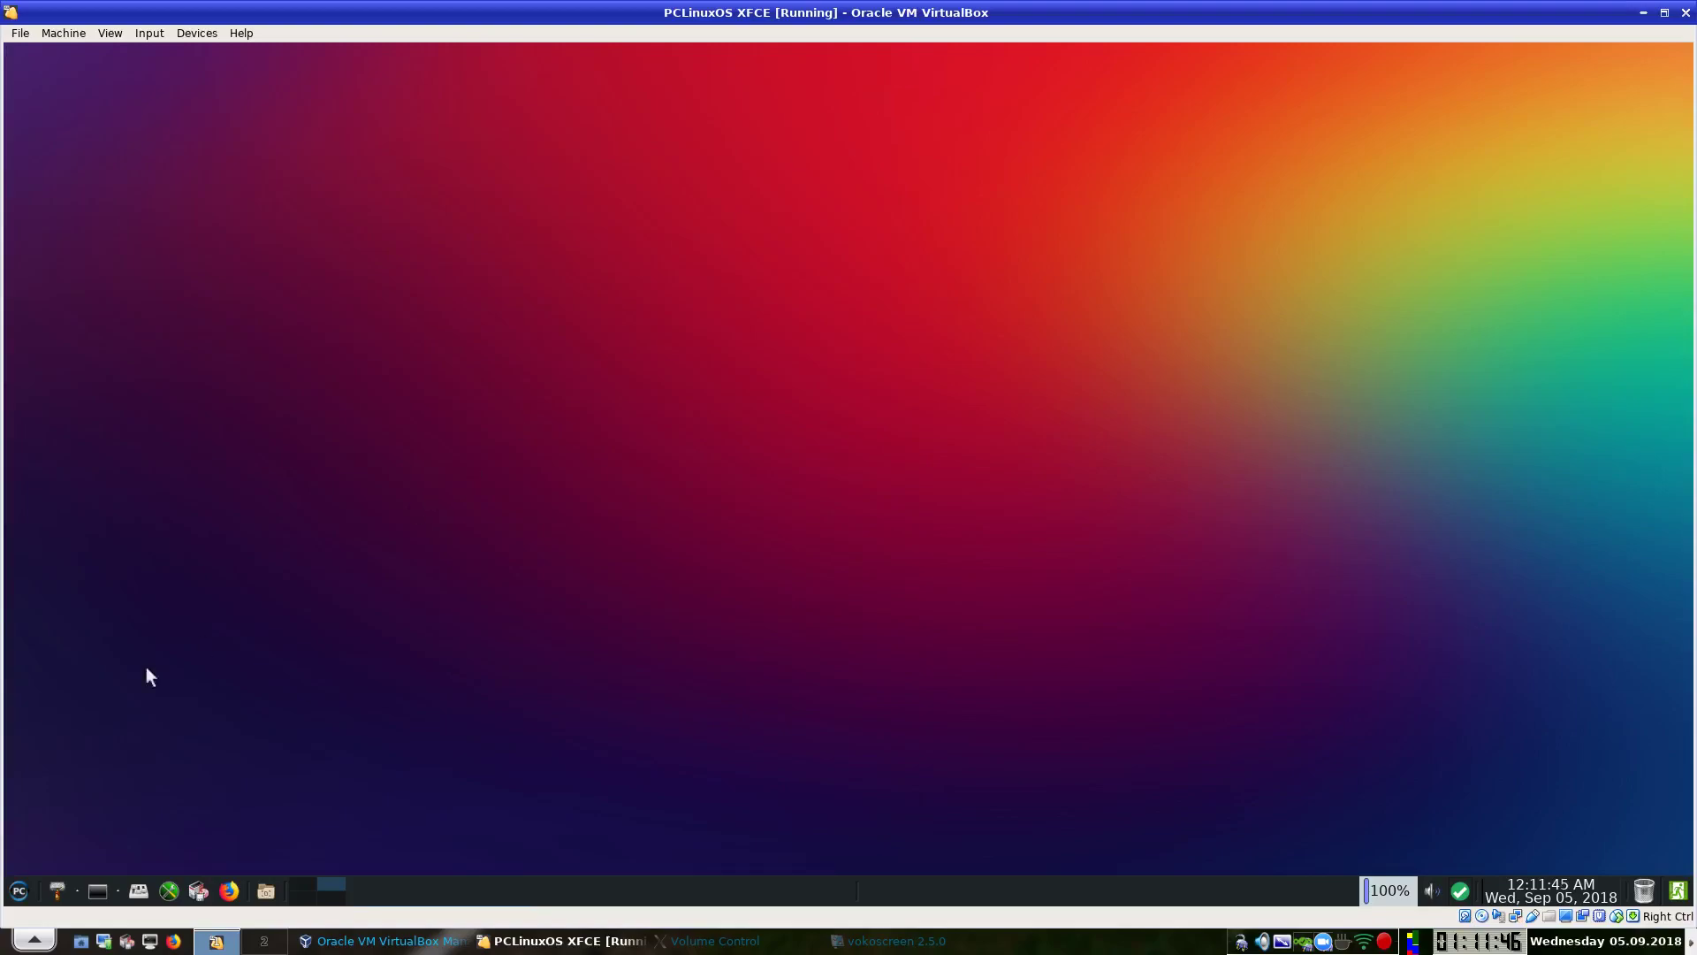
View the About Xfce information for the desktop environment's version and core components, and close it.
click(19, 892)
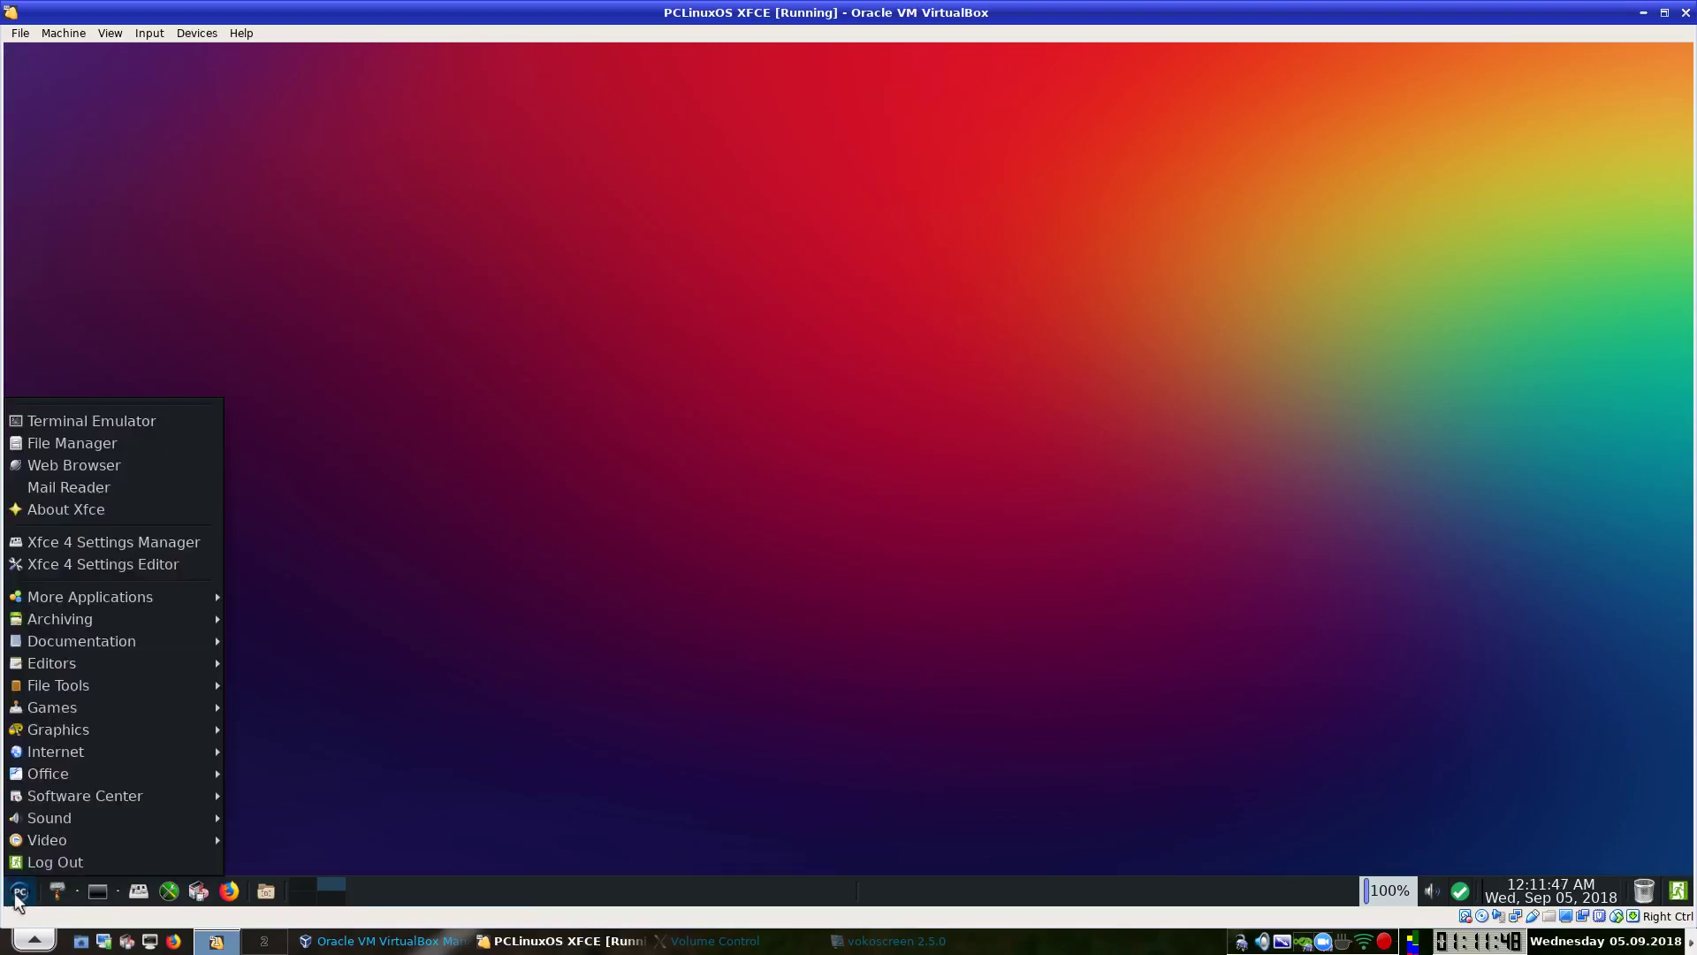
click(64, 513)
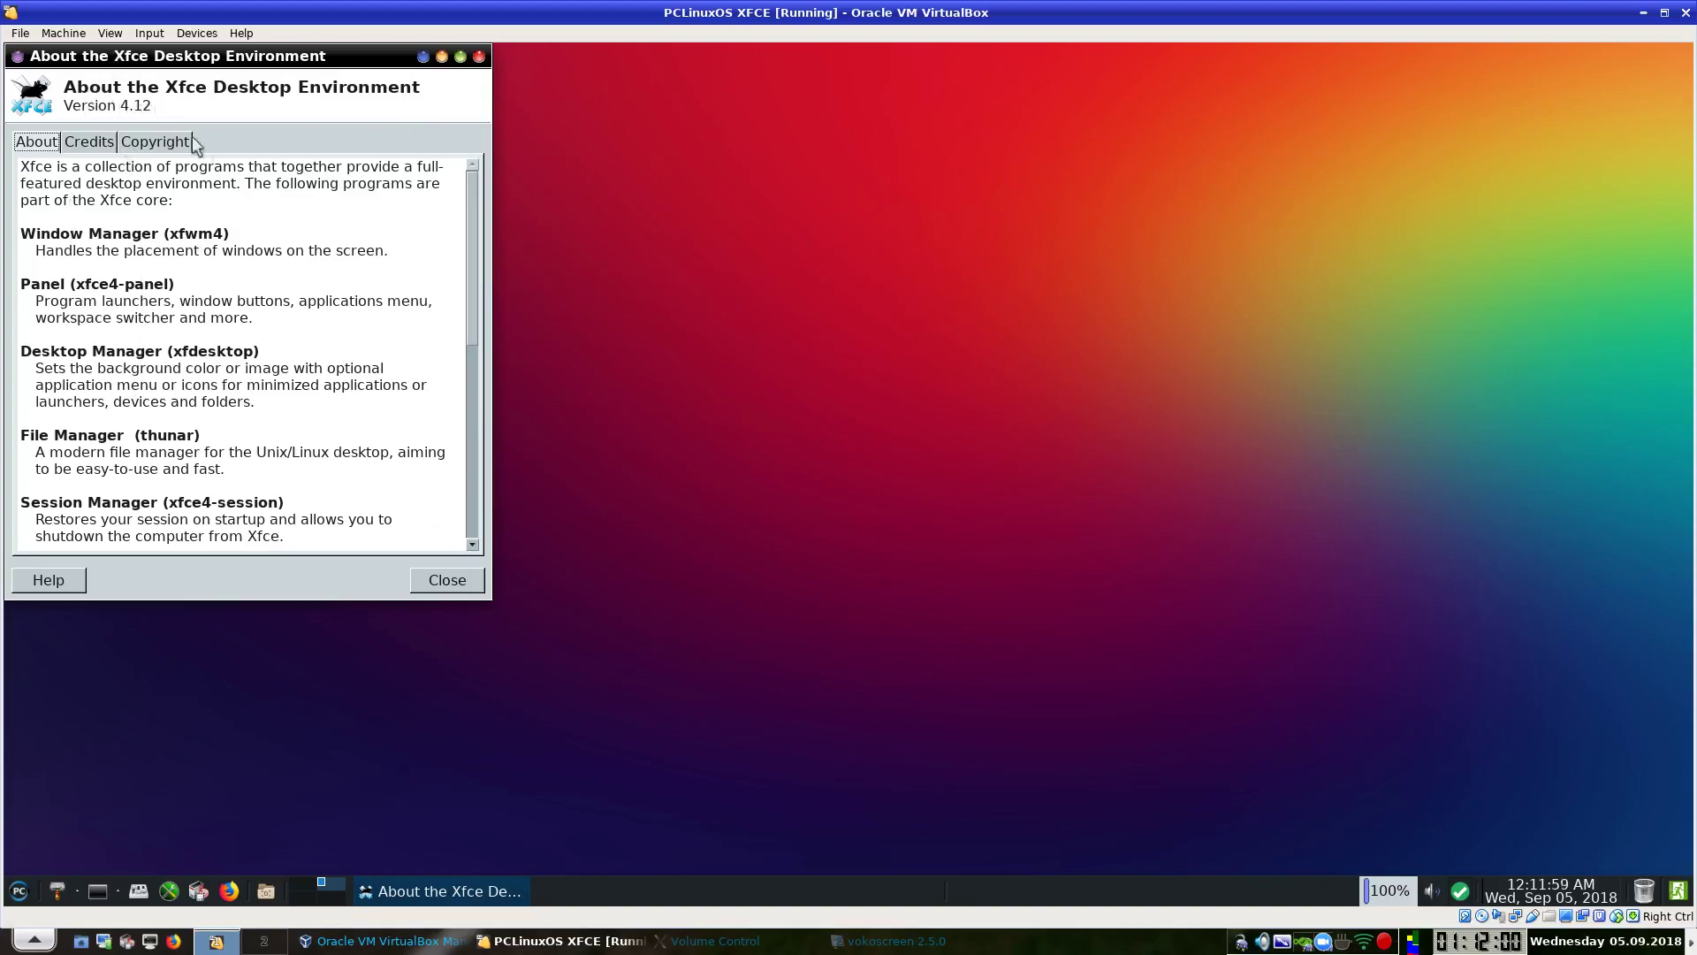
click(445, 586)
Open ddCopy from the additional configuration applications, look at its options, and cancel it.
click(18, 893)
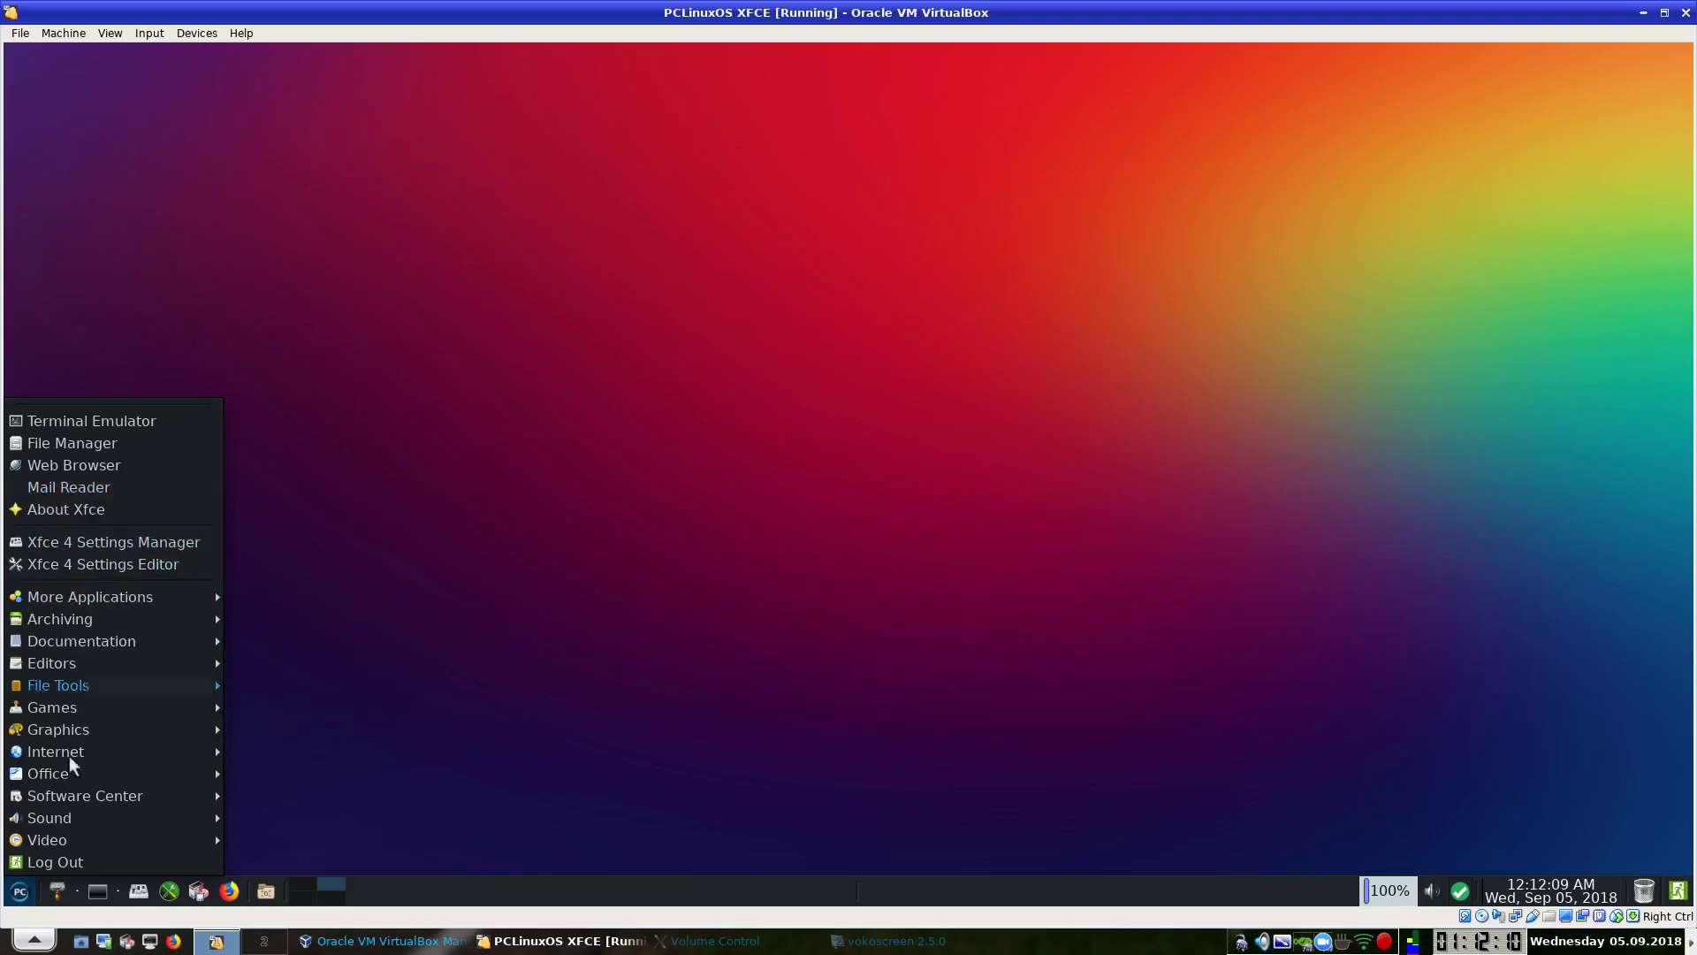
mouse_move(75, 601)
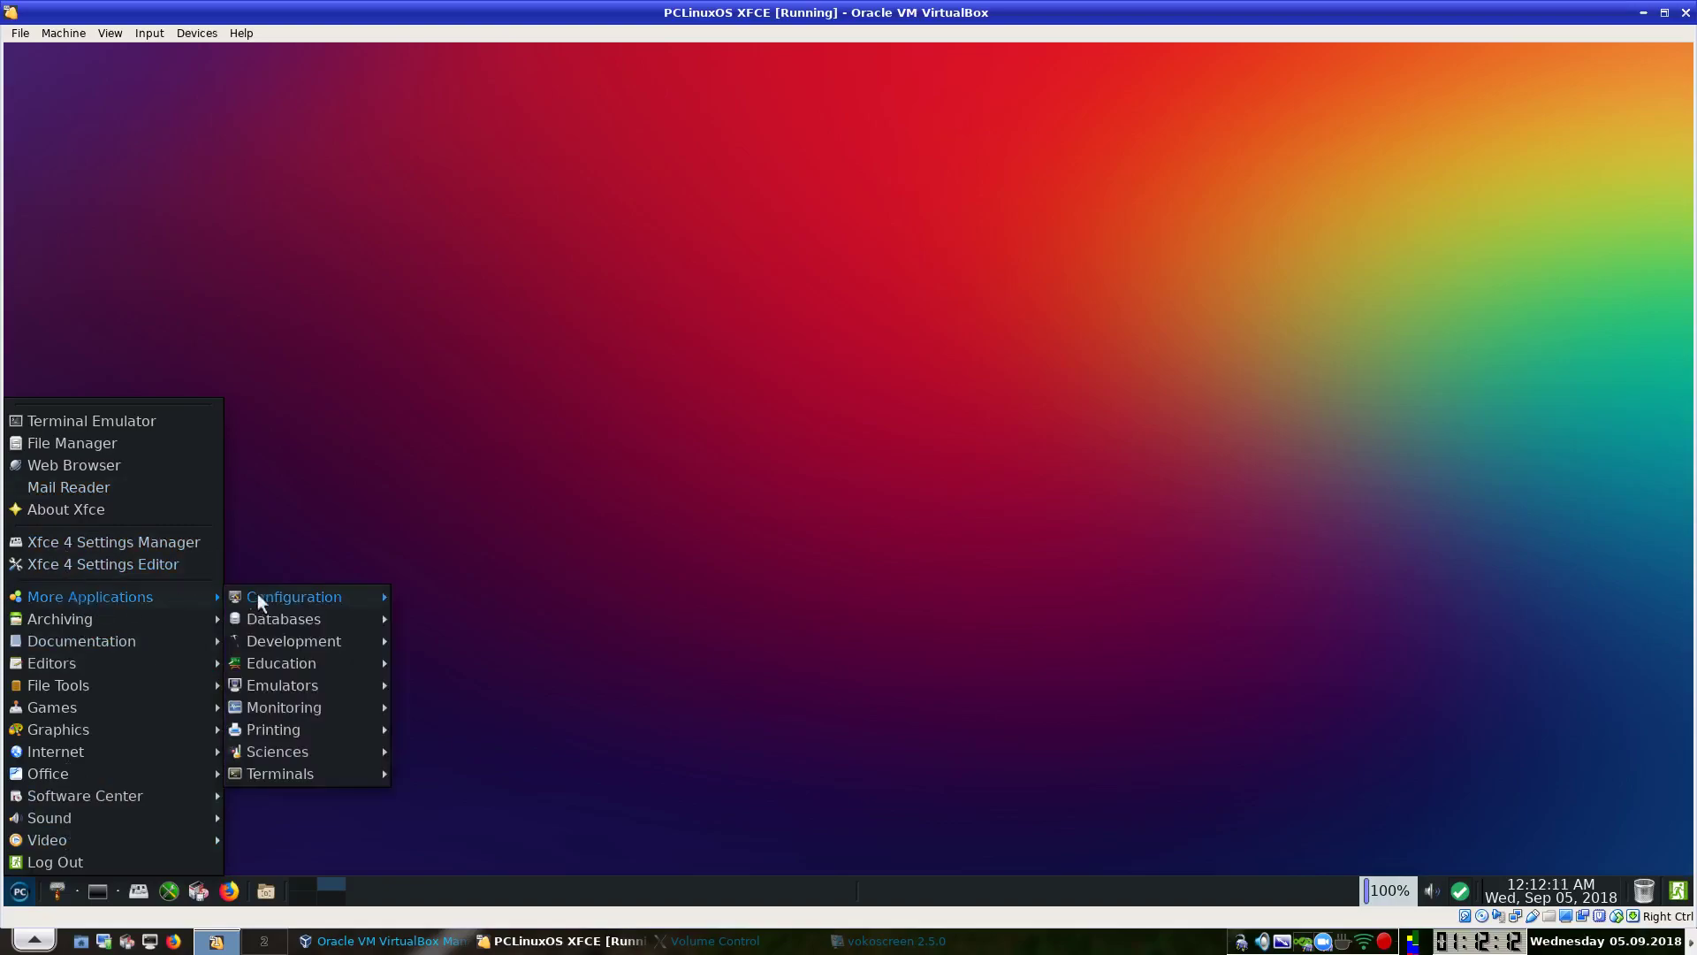
mouse_move(296, 597)
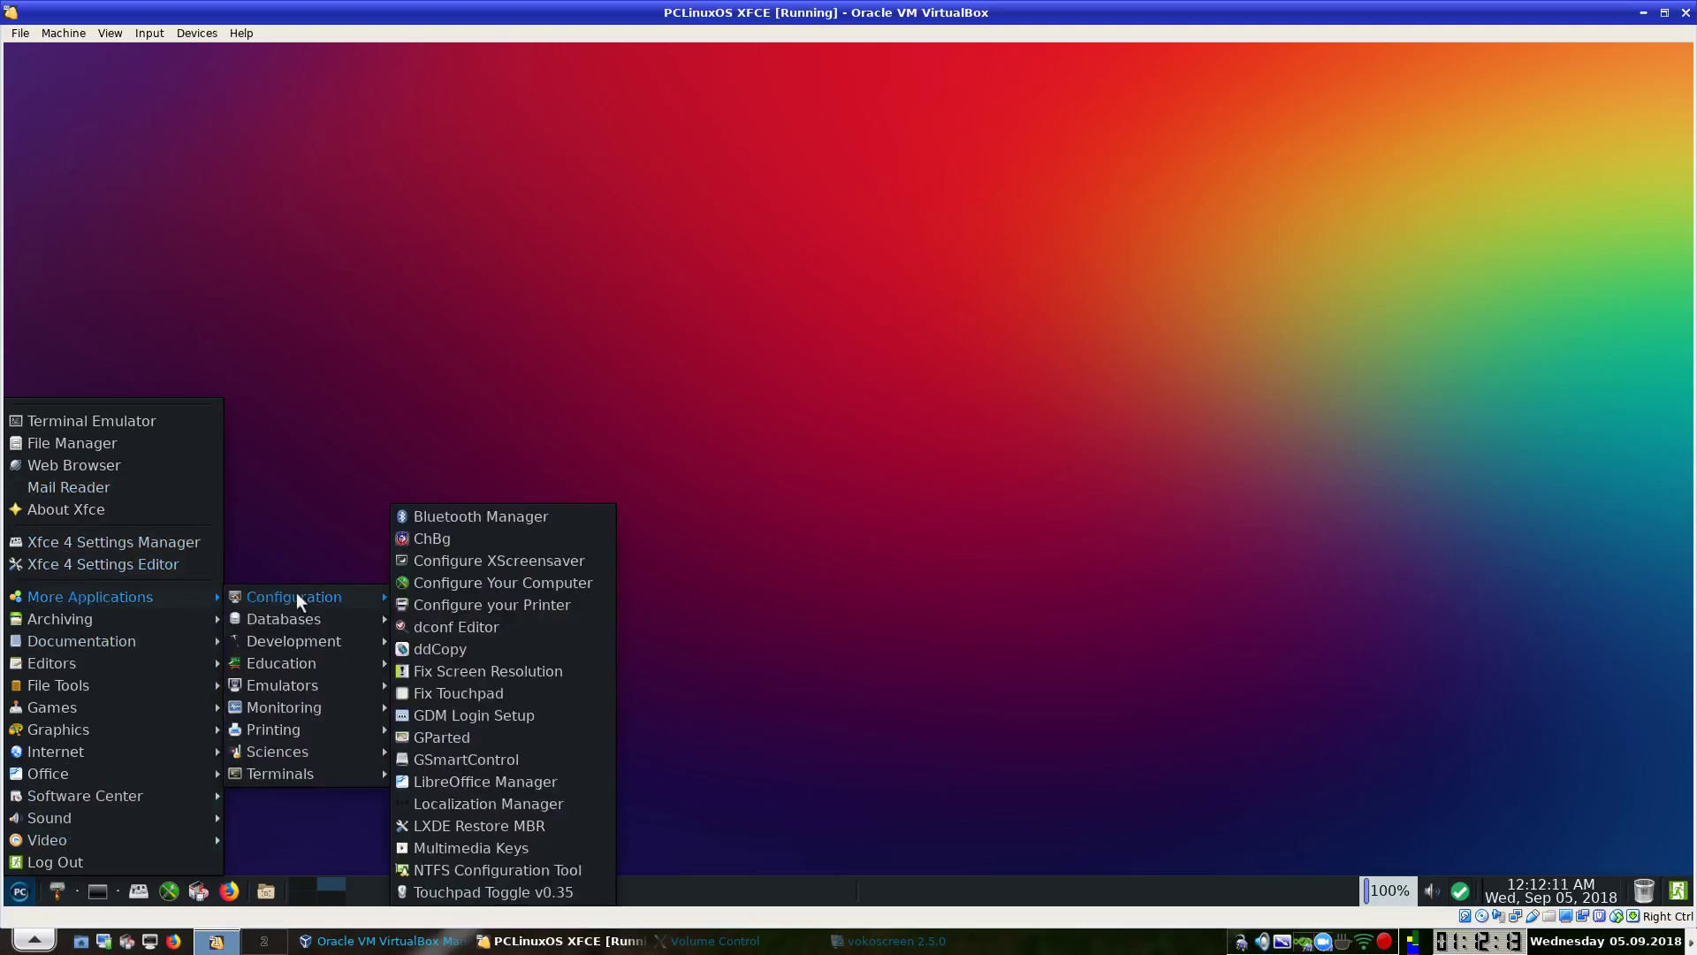
click(471, 647)
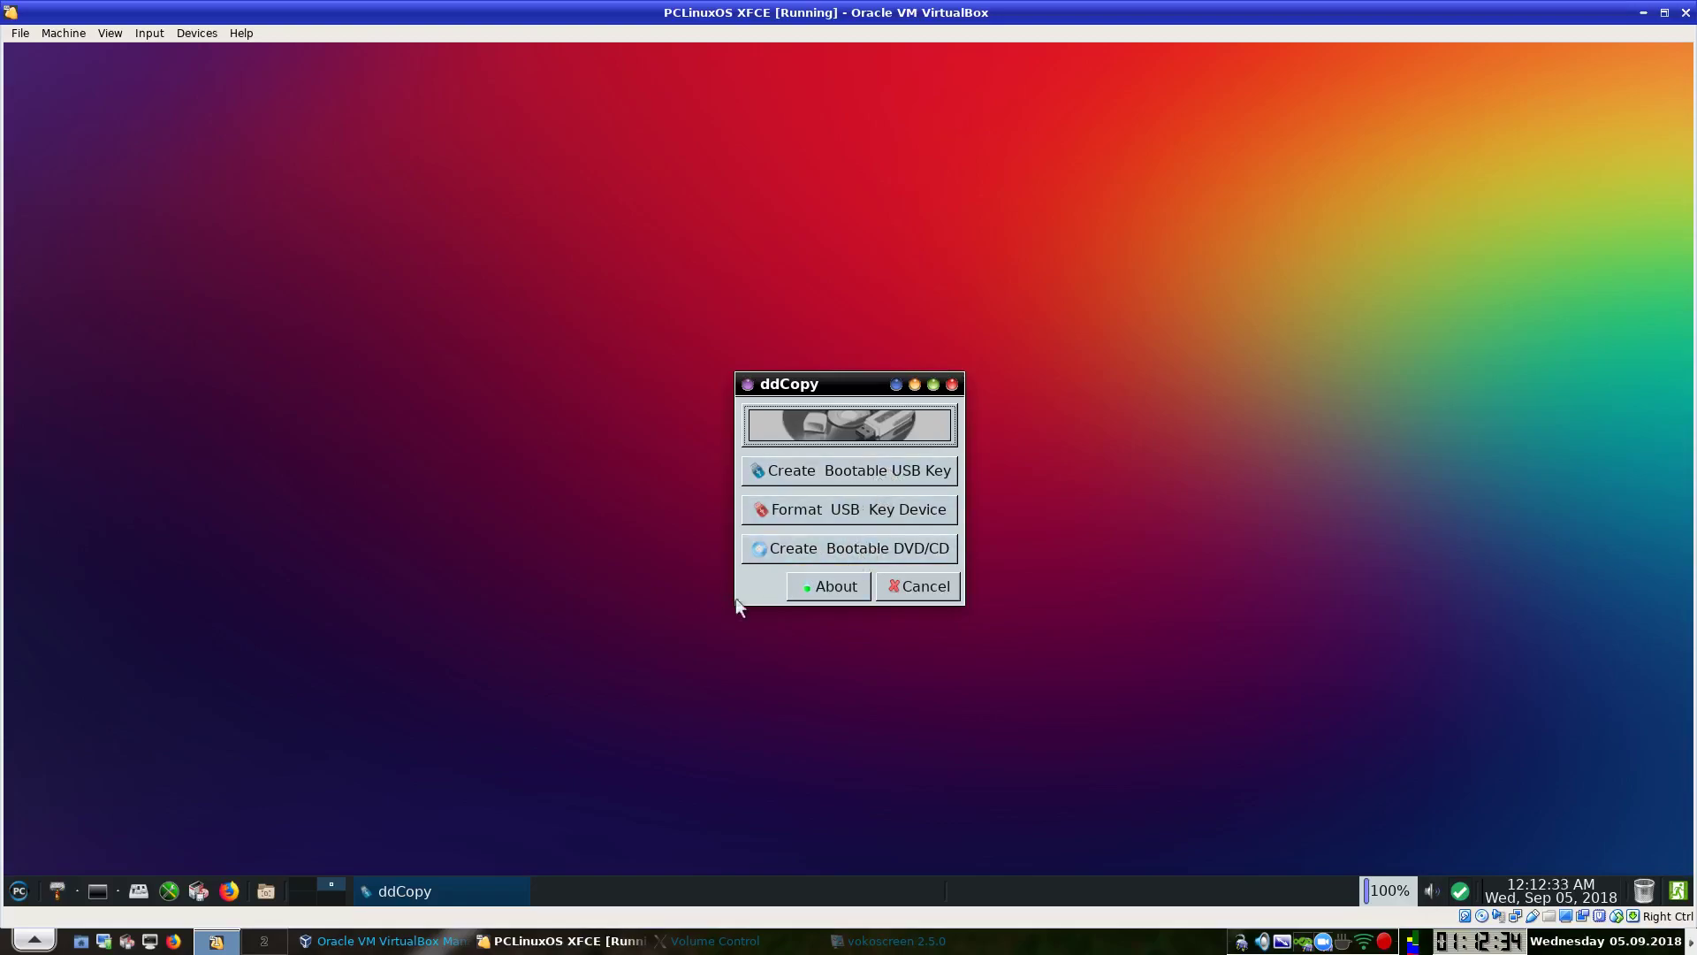
click(939, 591)
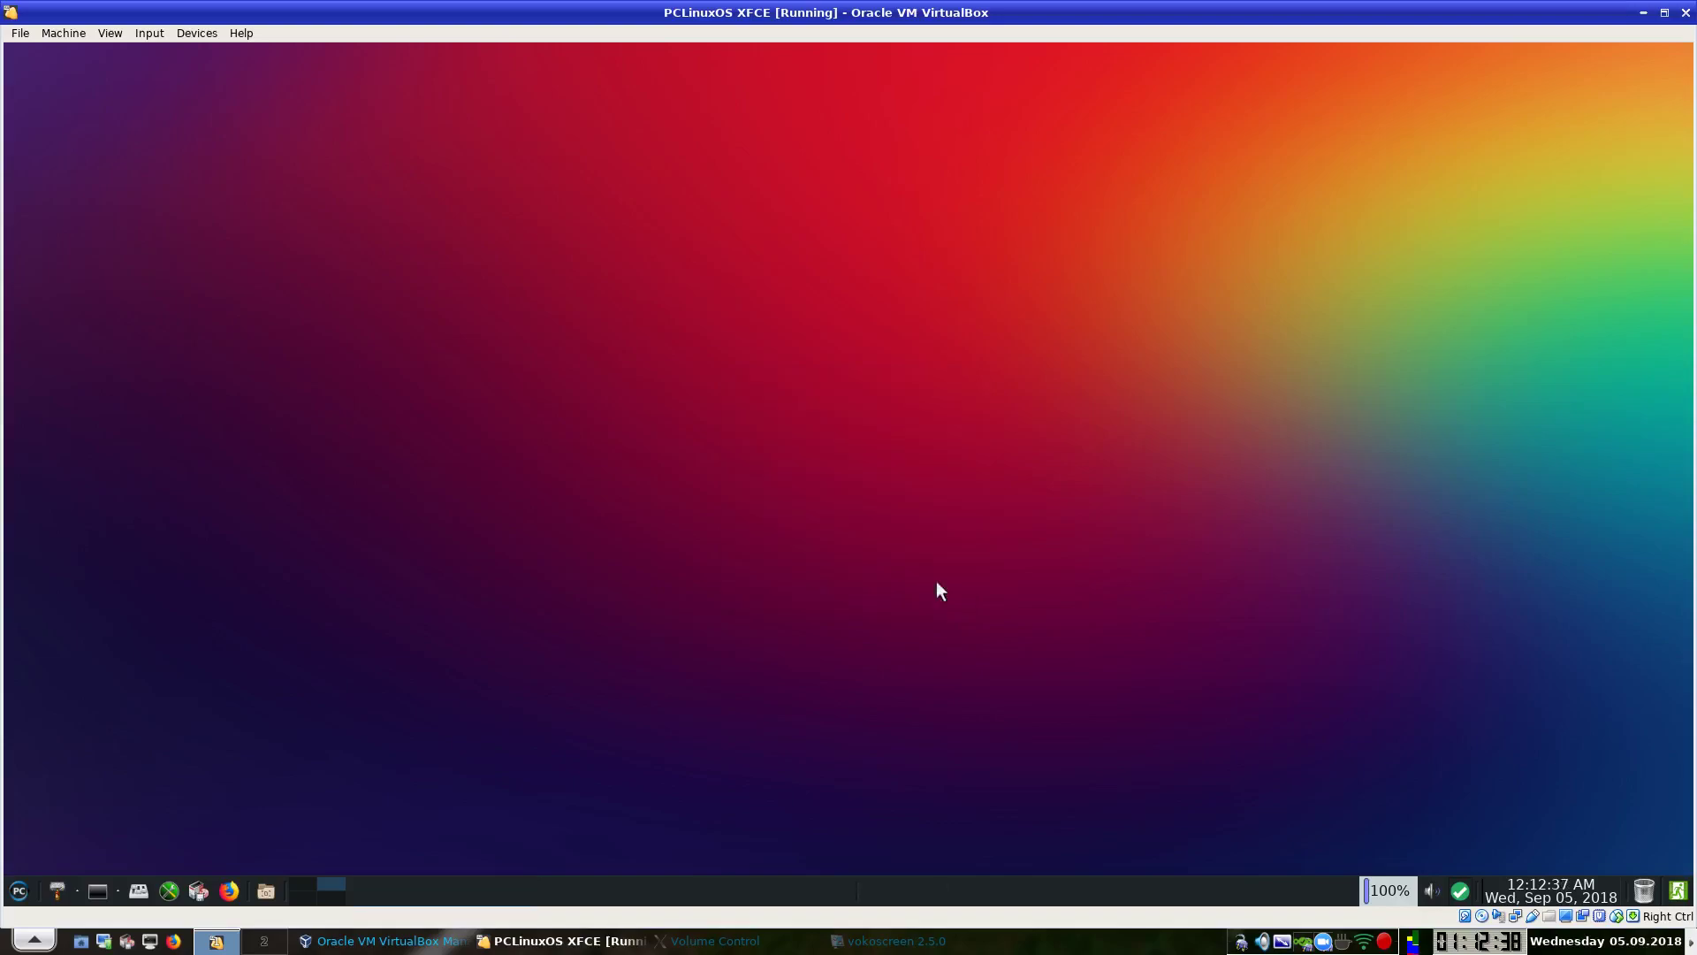
Open Fix Touchpad, try to apply Solution 4 for the Elantech touchpad, dismiss the root password request, and close the tool.
click(19, 892)
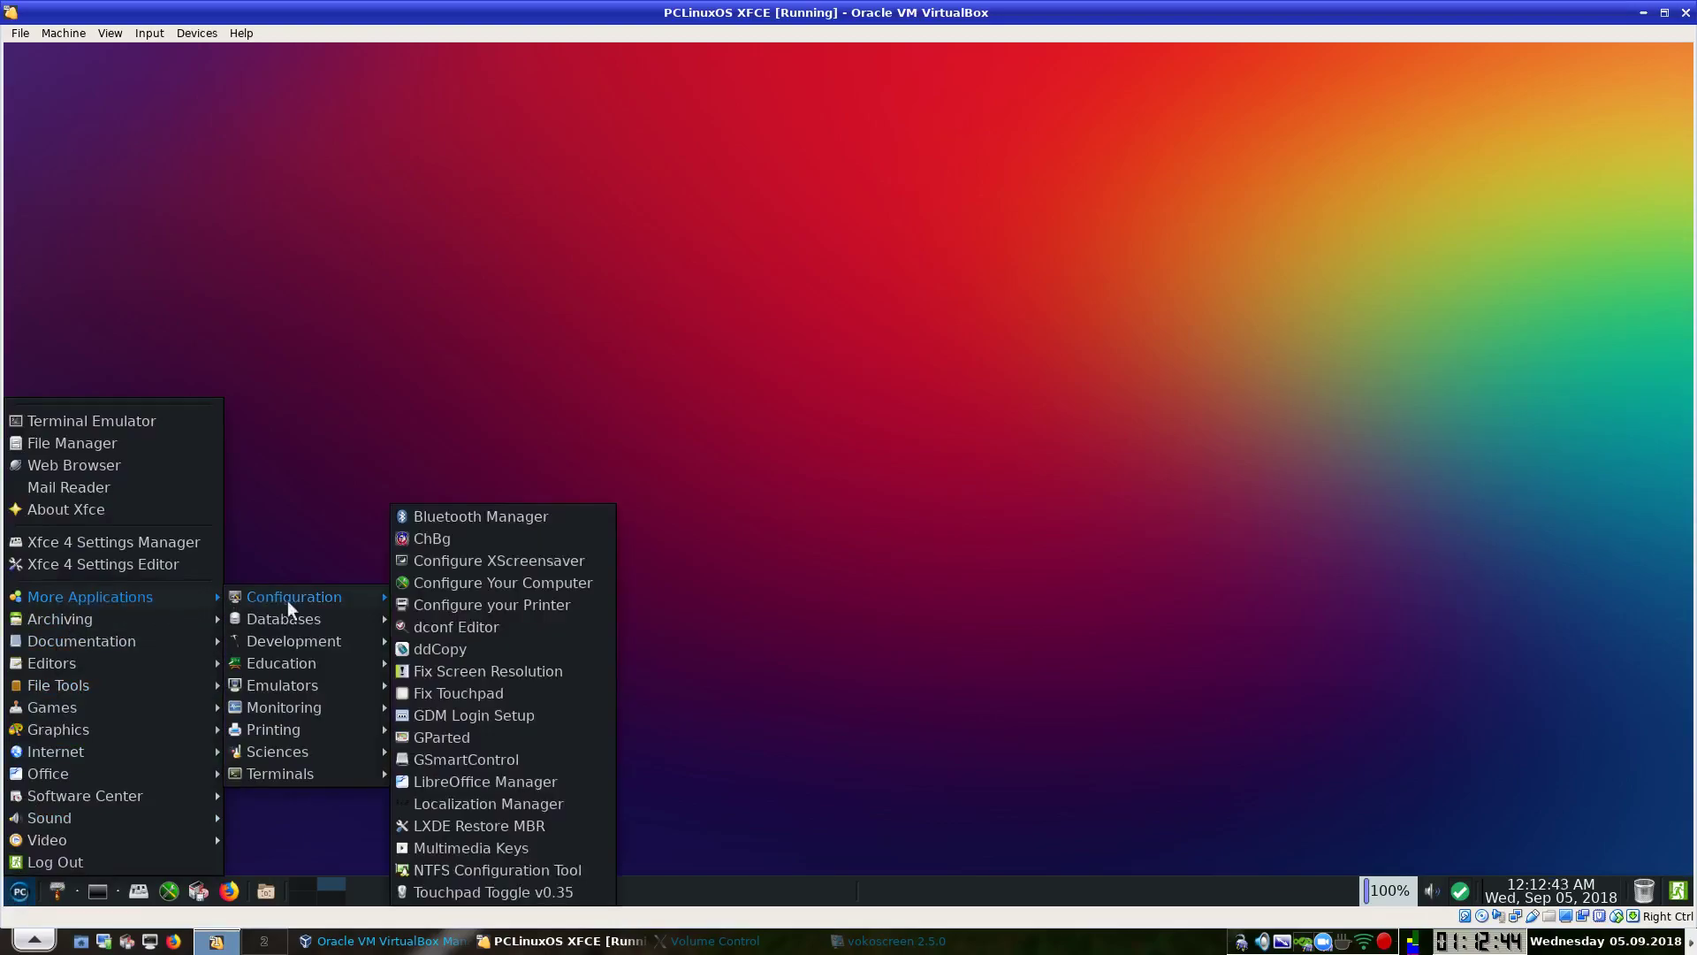
click(490, 691)
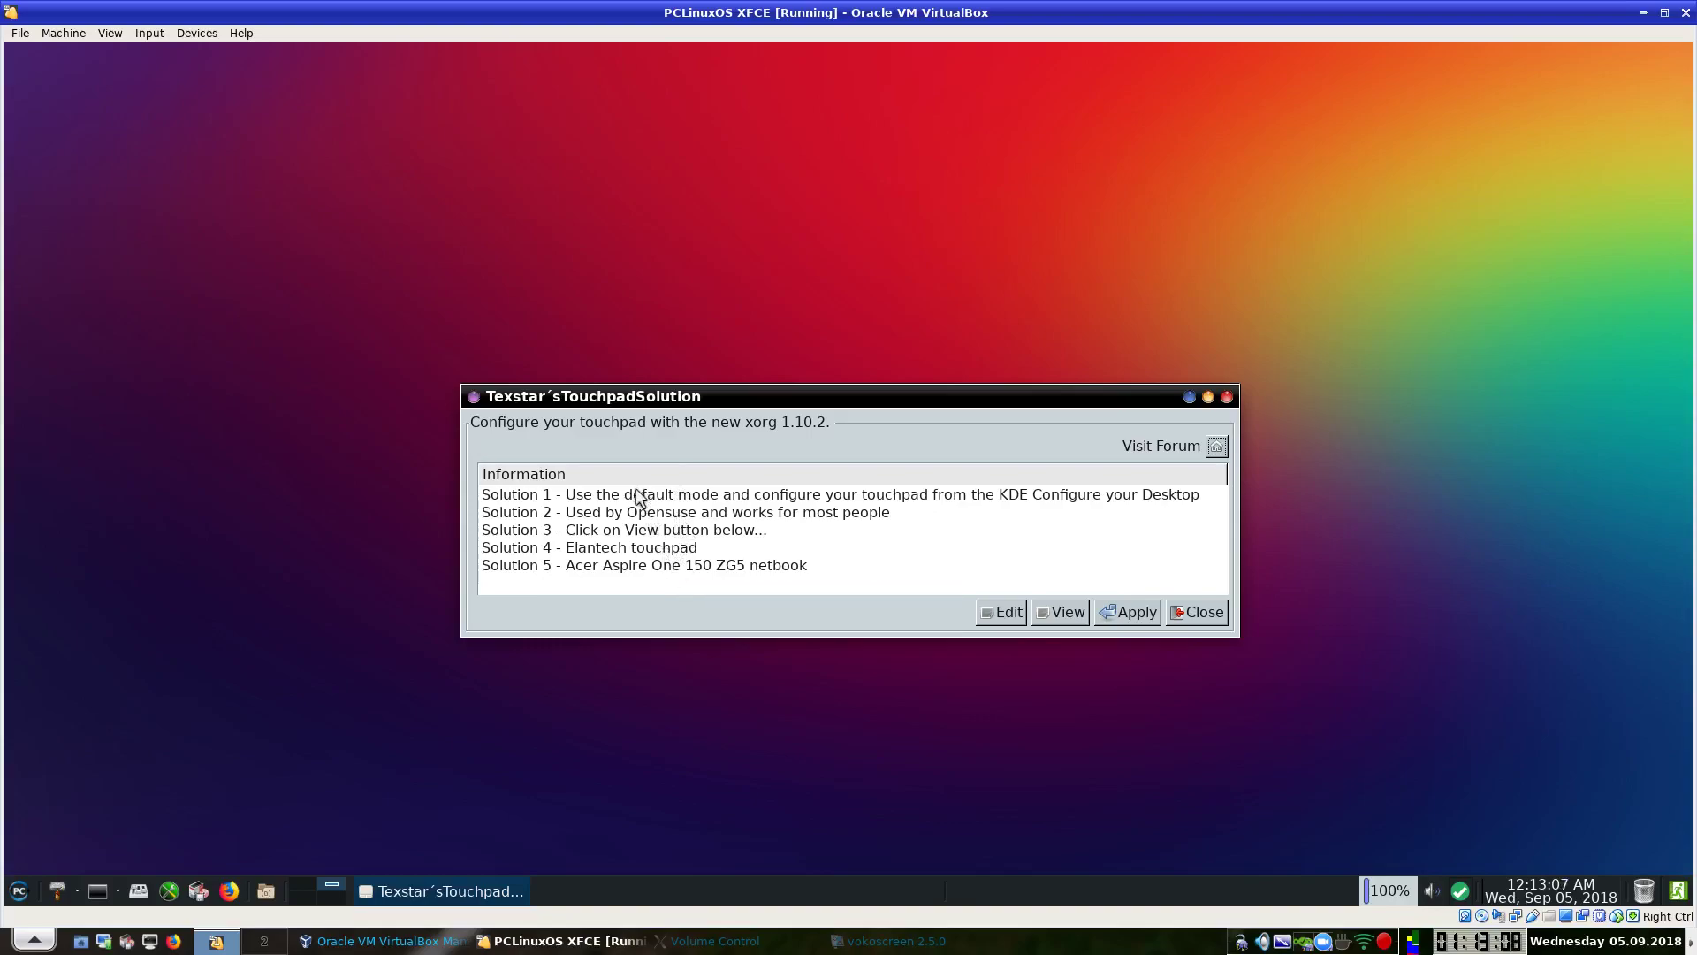
click(616, 552)
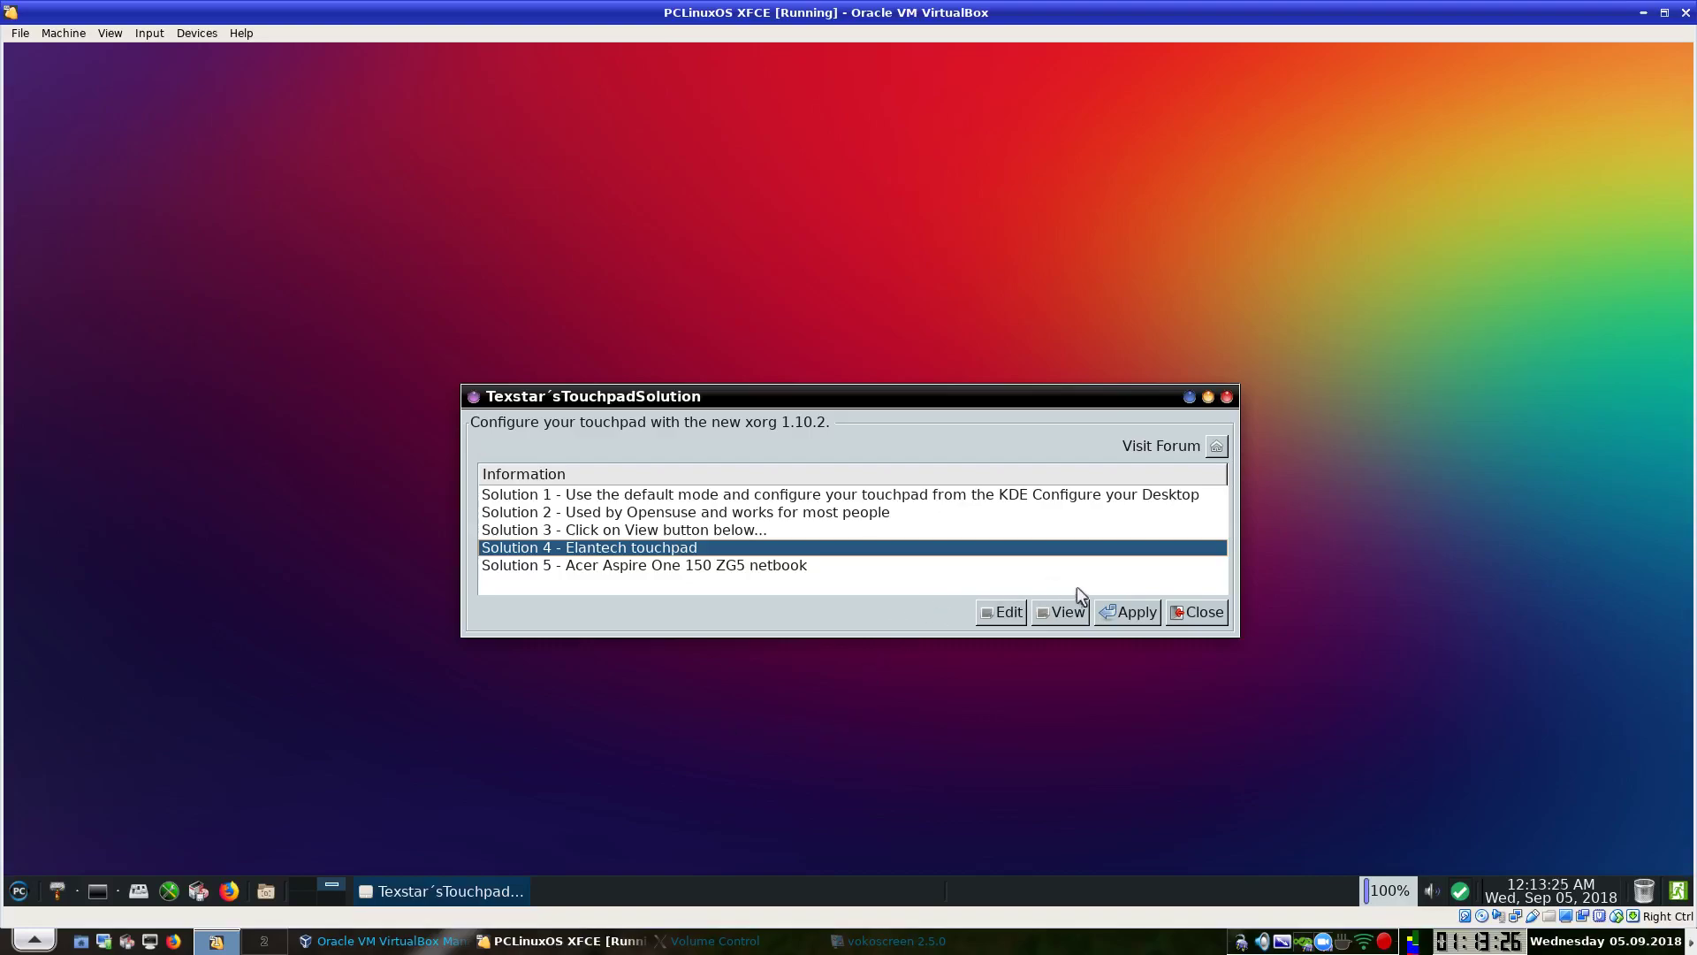
click(1133, 617)
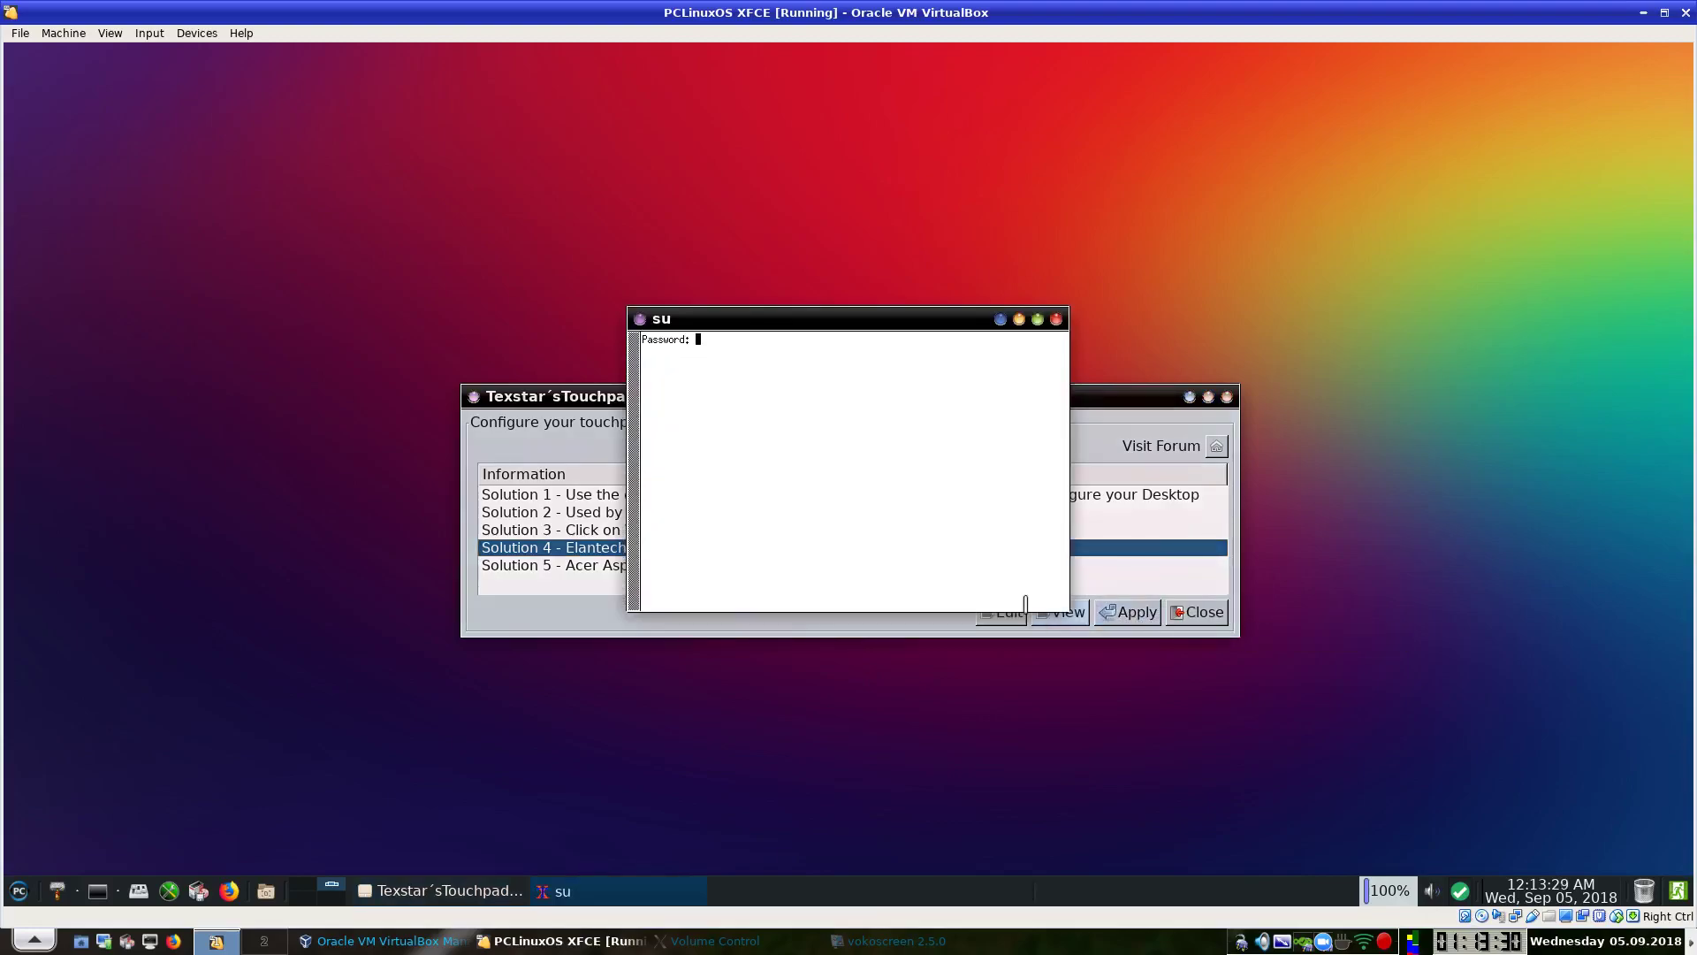
click(1057, 320)
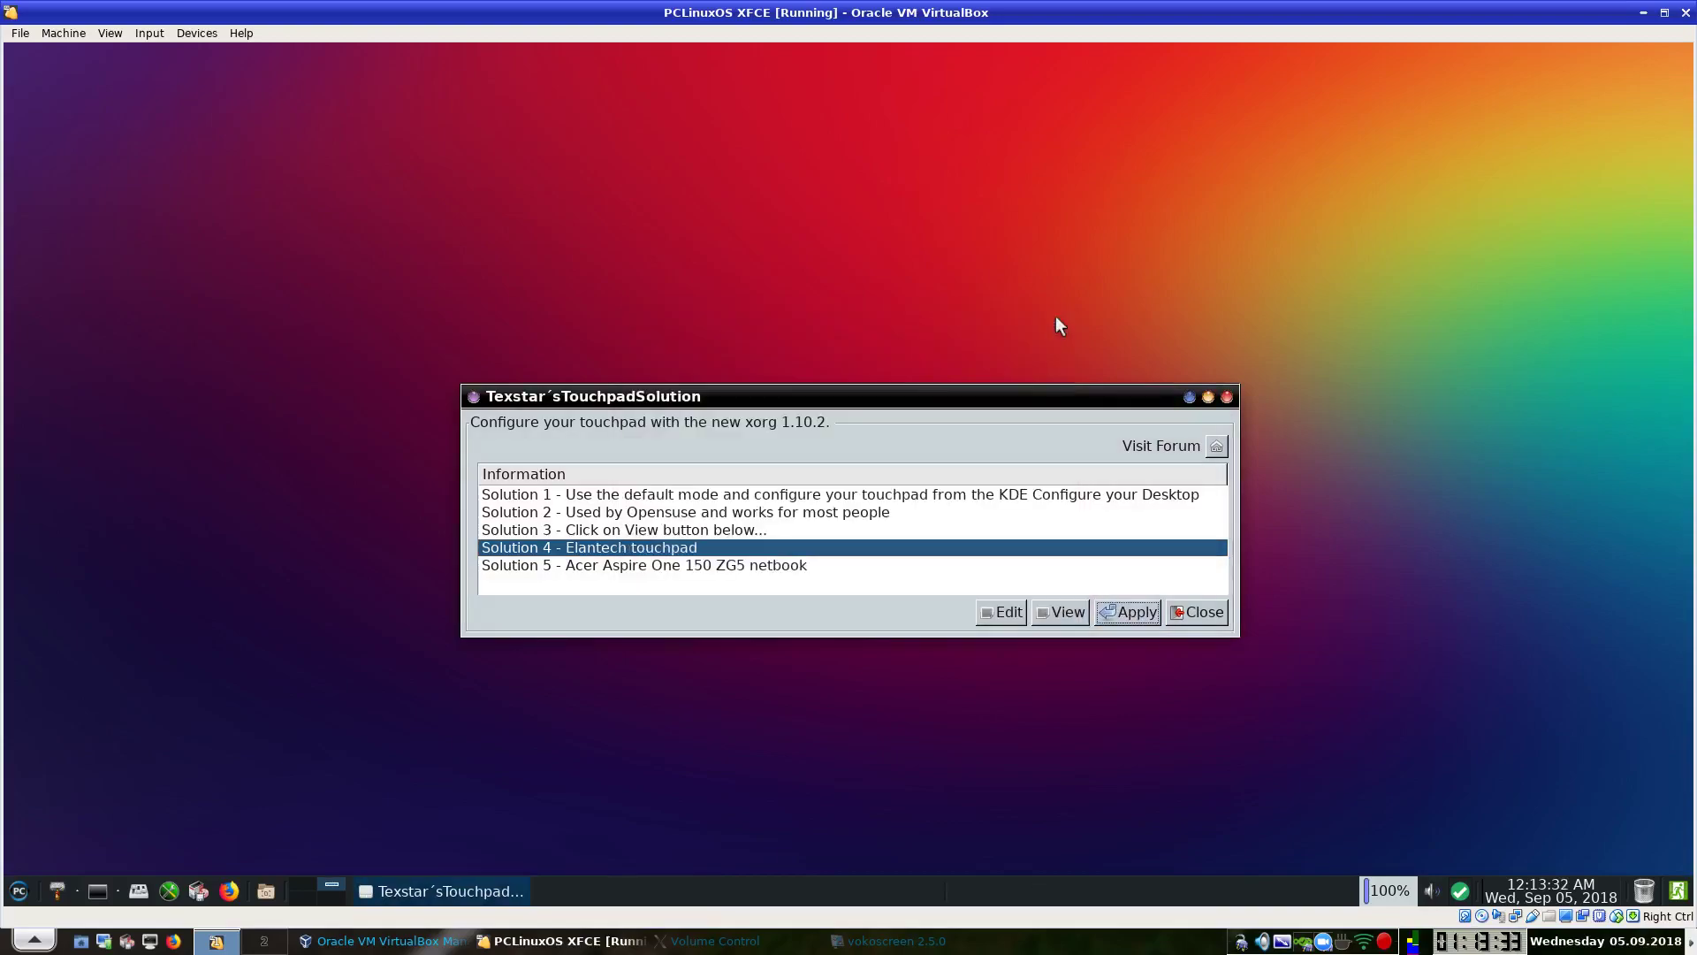
click(1206, 611)
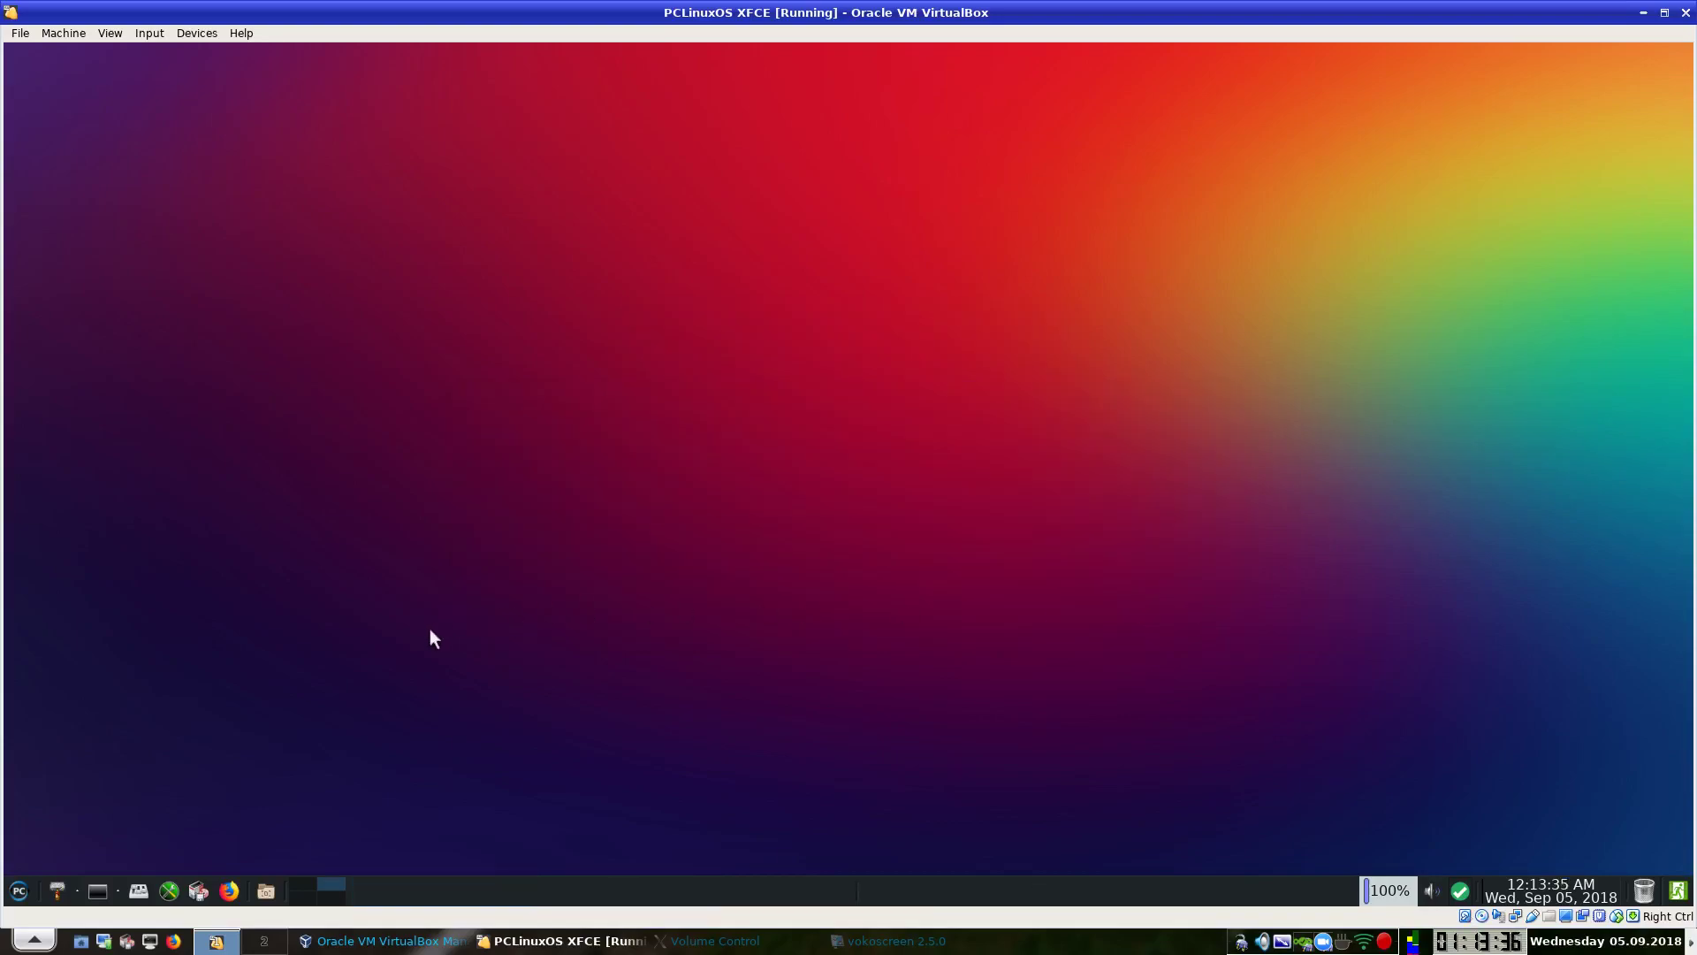
Launch VirtualBox Manager from the additional emulator applications and authorise it with the administrative password.
click(19, 891)
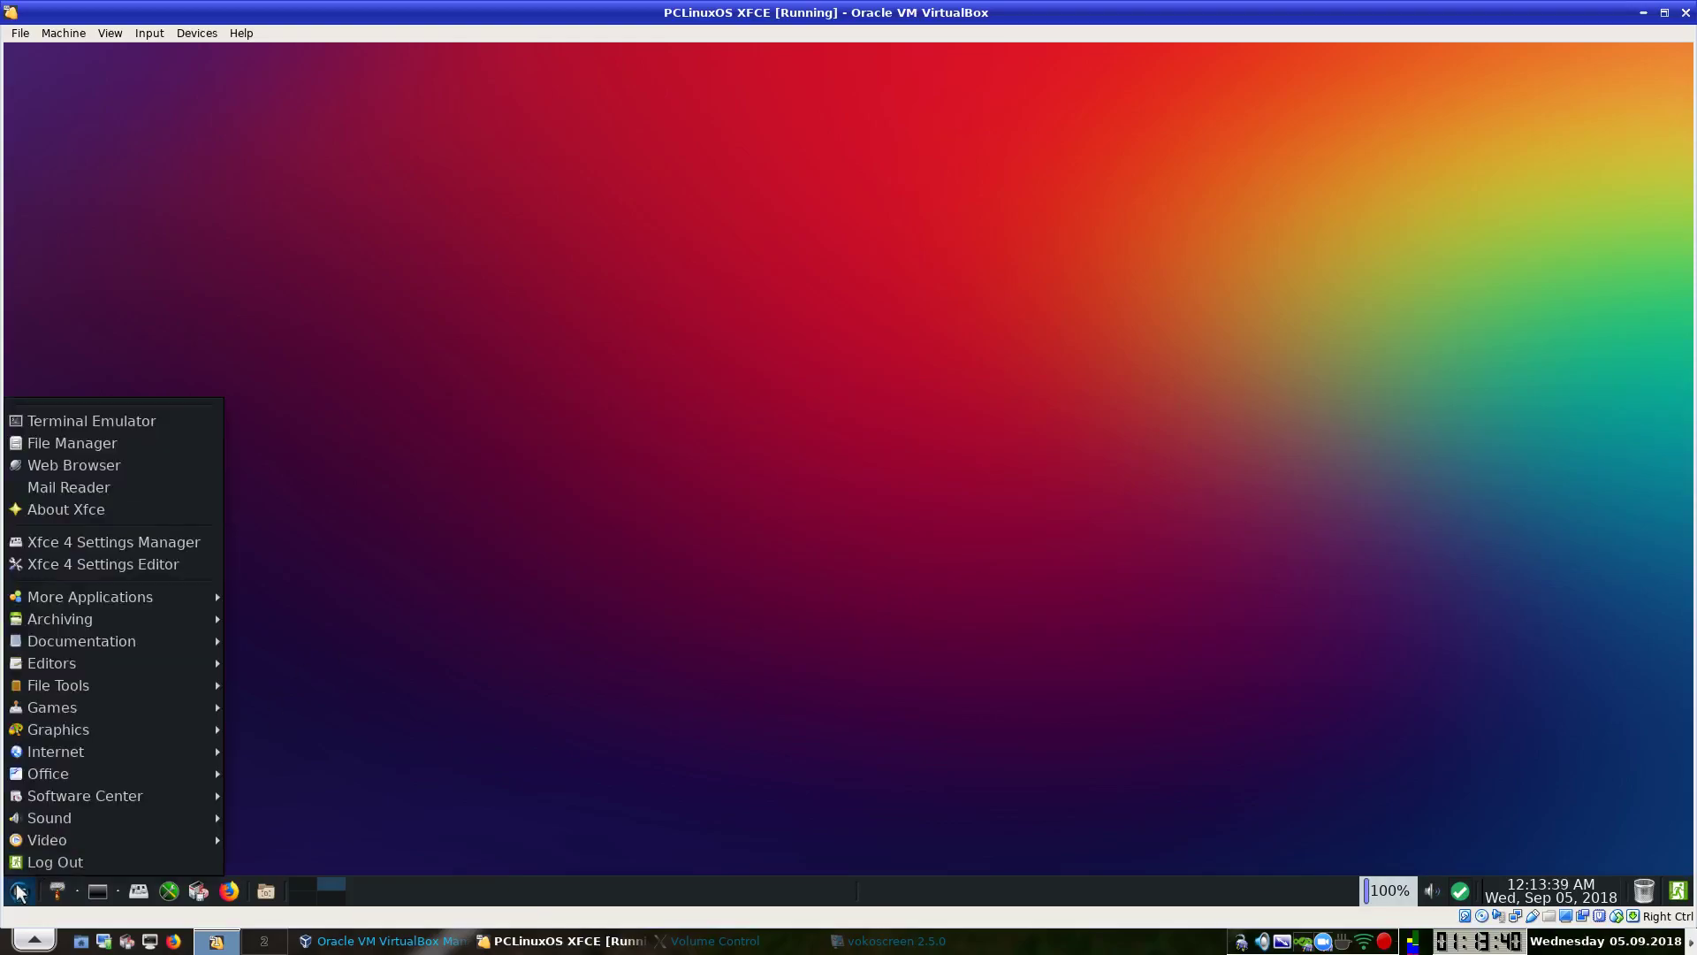
mouse_move(91, 601)
mouse_move(294, 605)
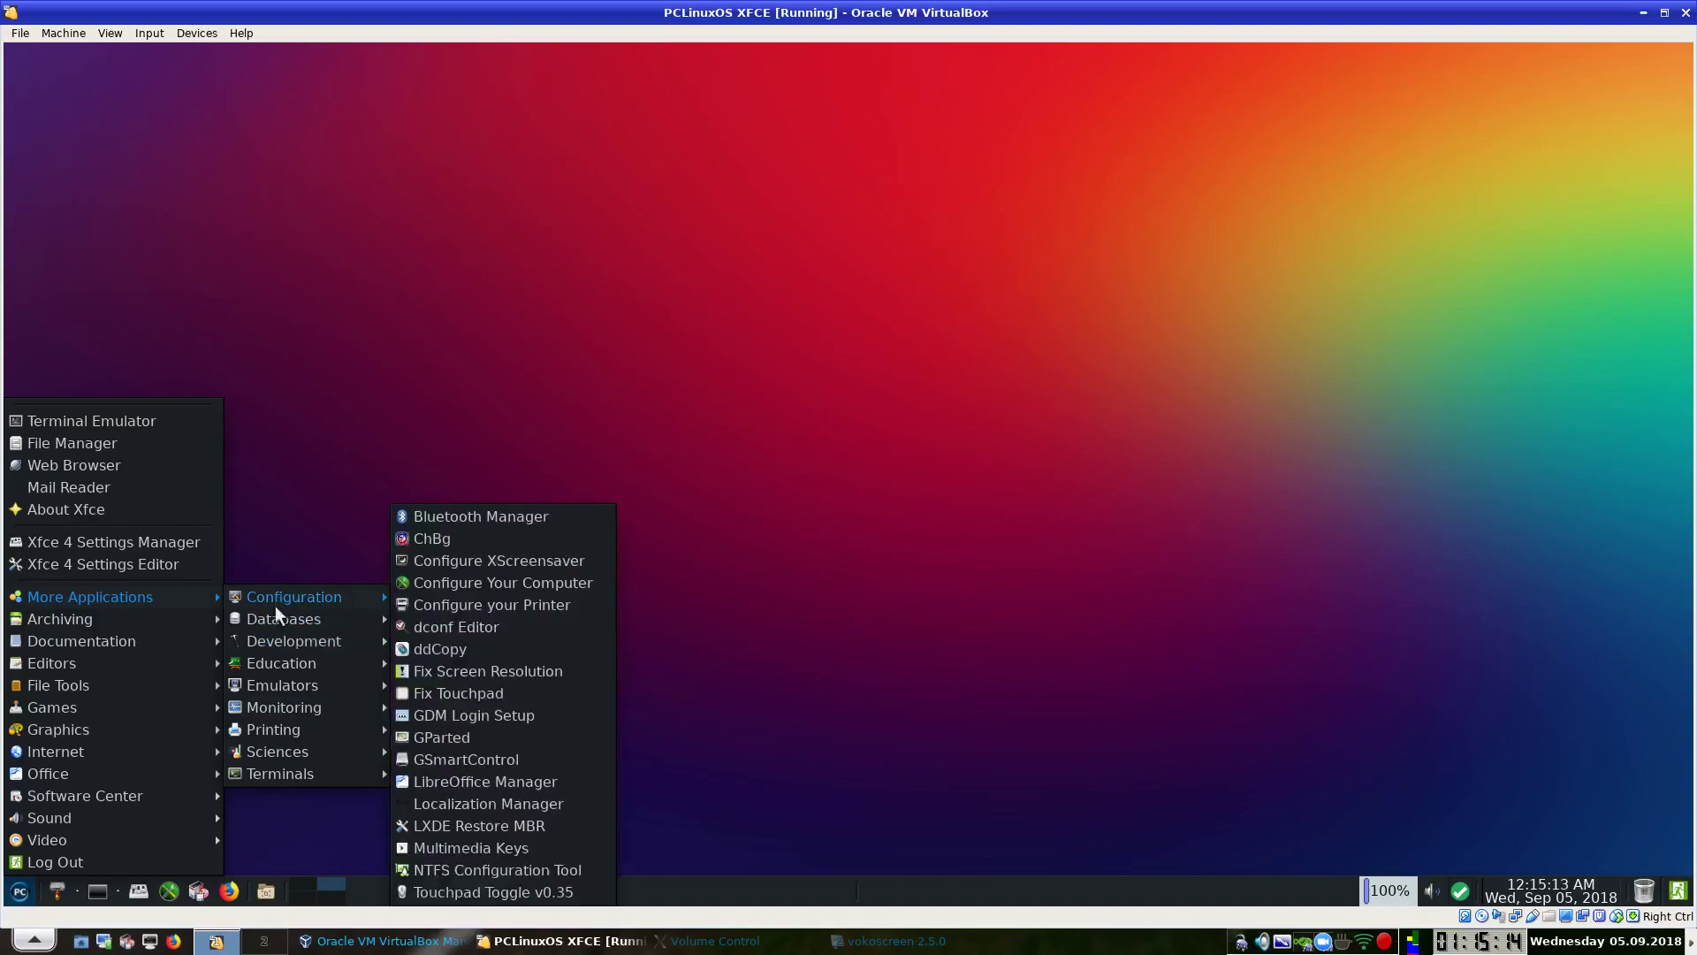
mouse_move(281, 618)
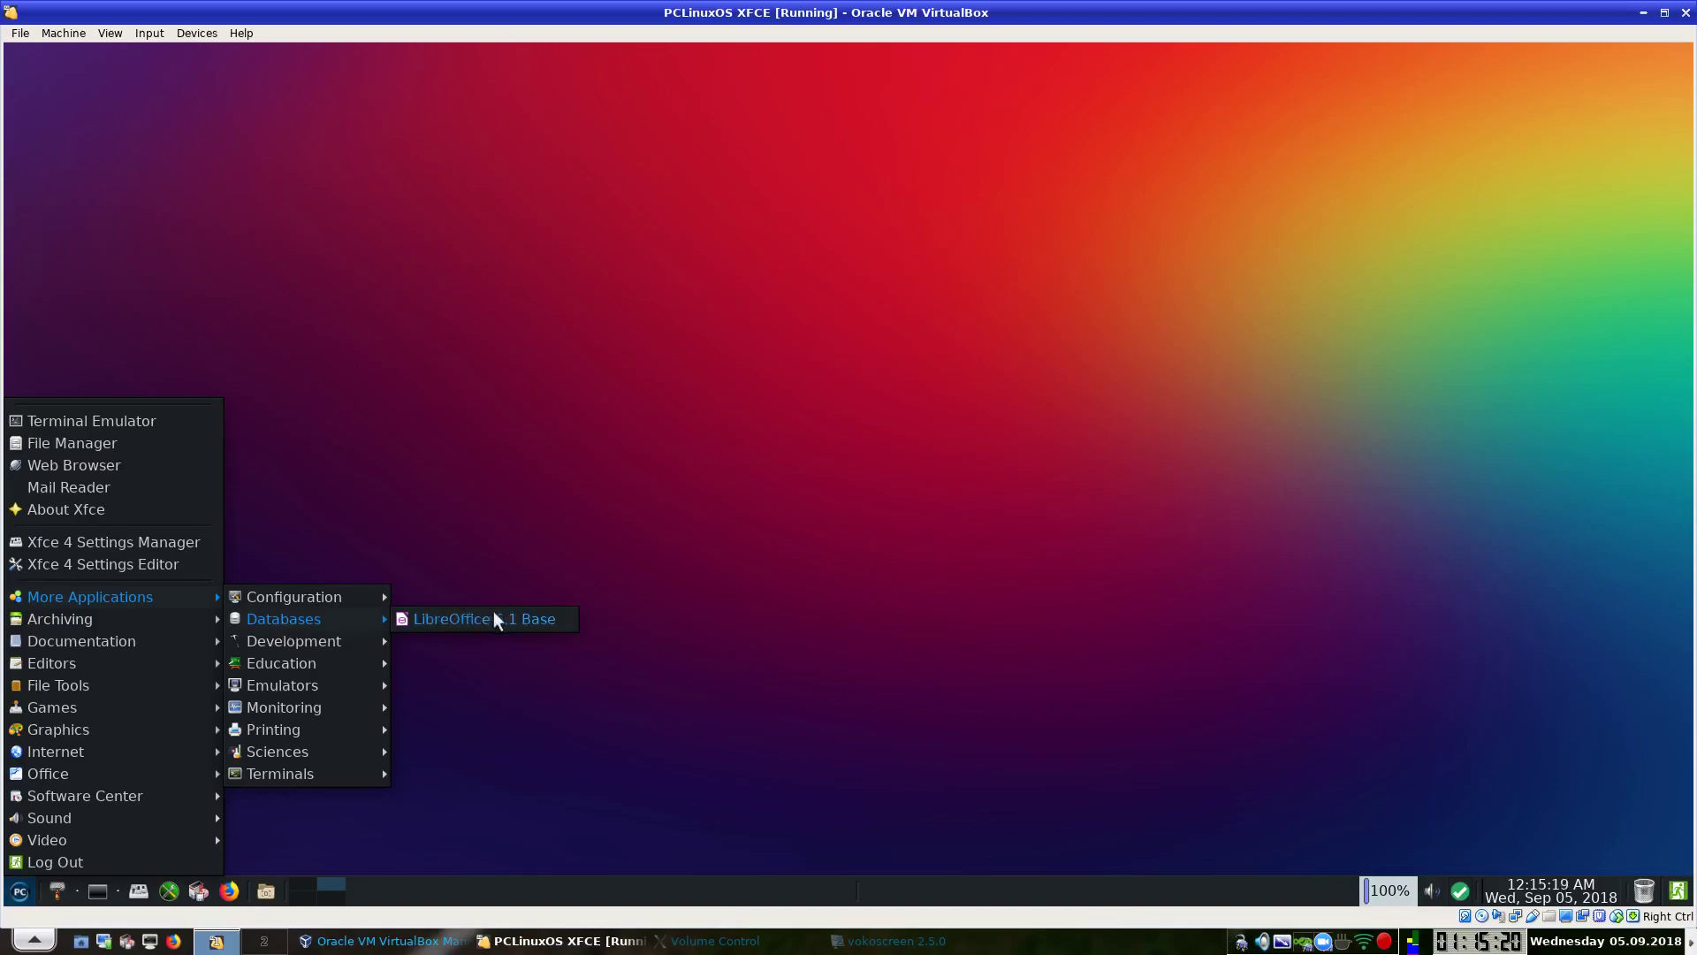
mouse_move(323, 645)
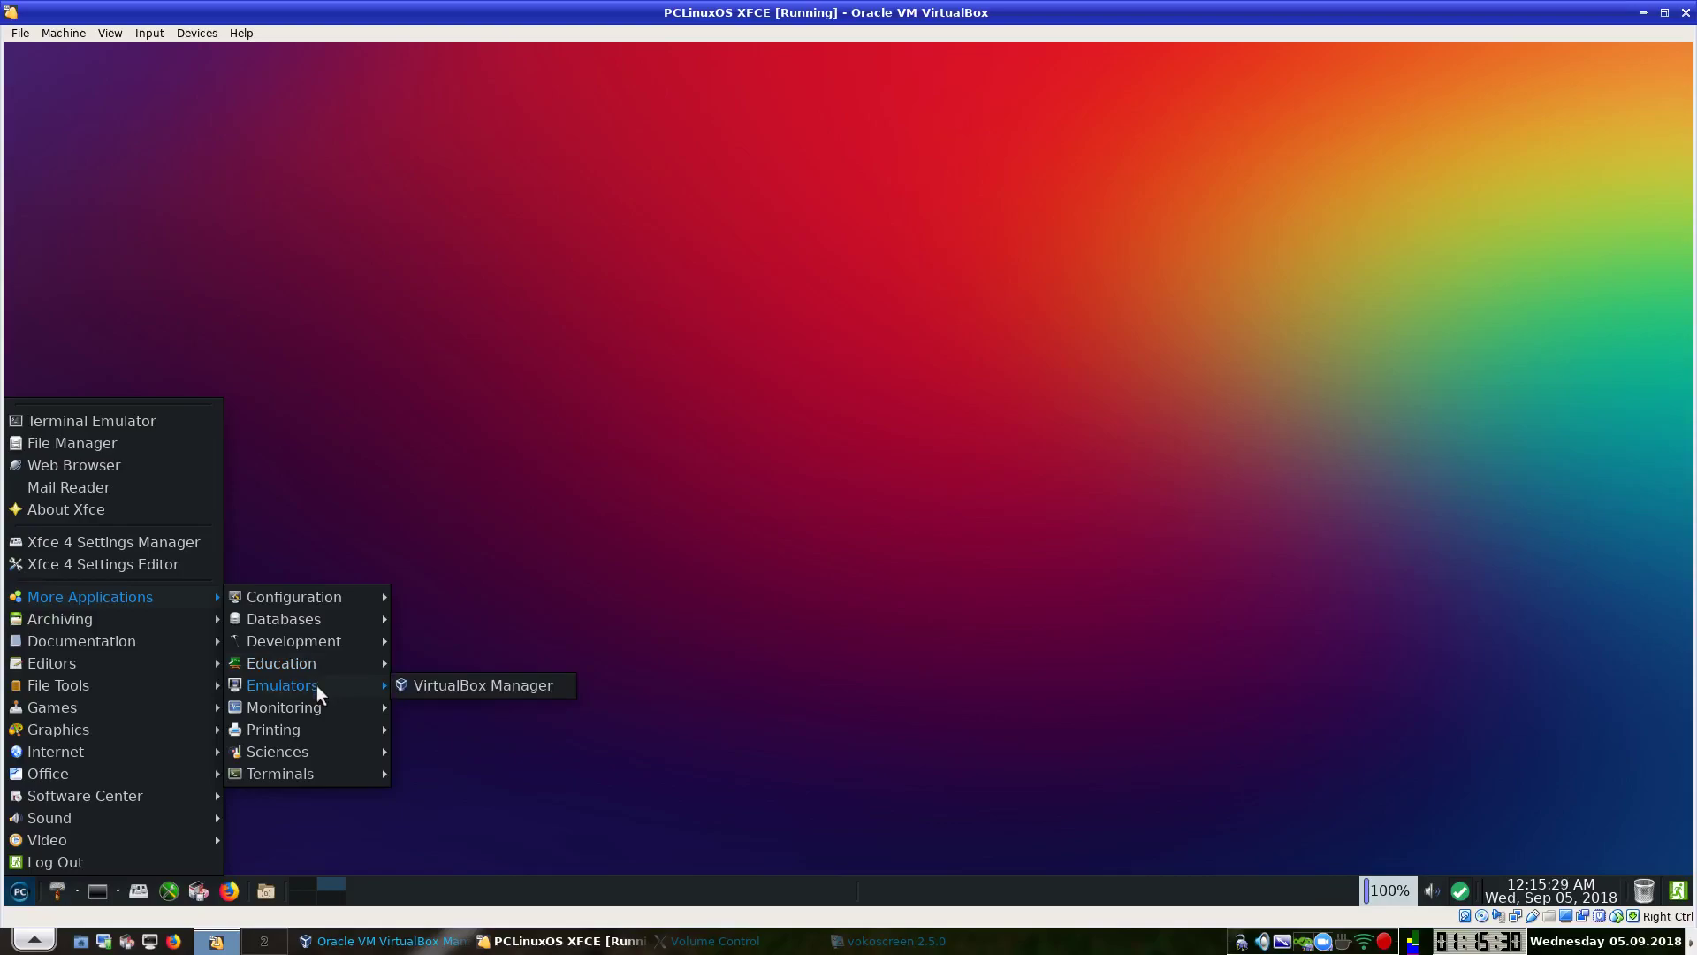
click(476, 688)
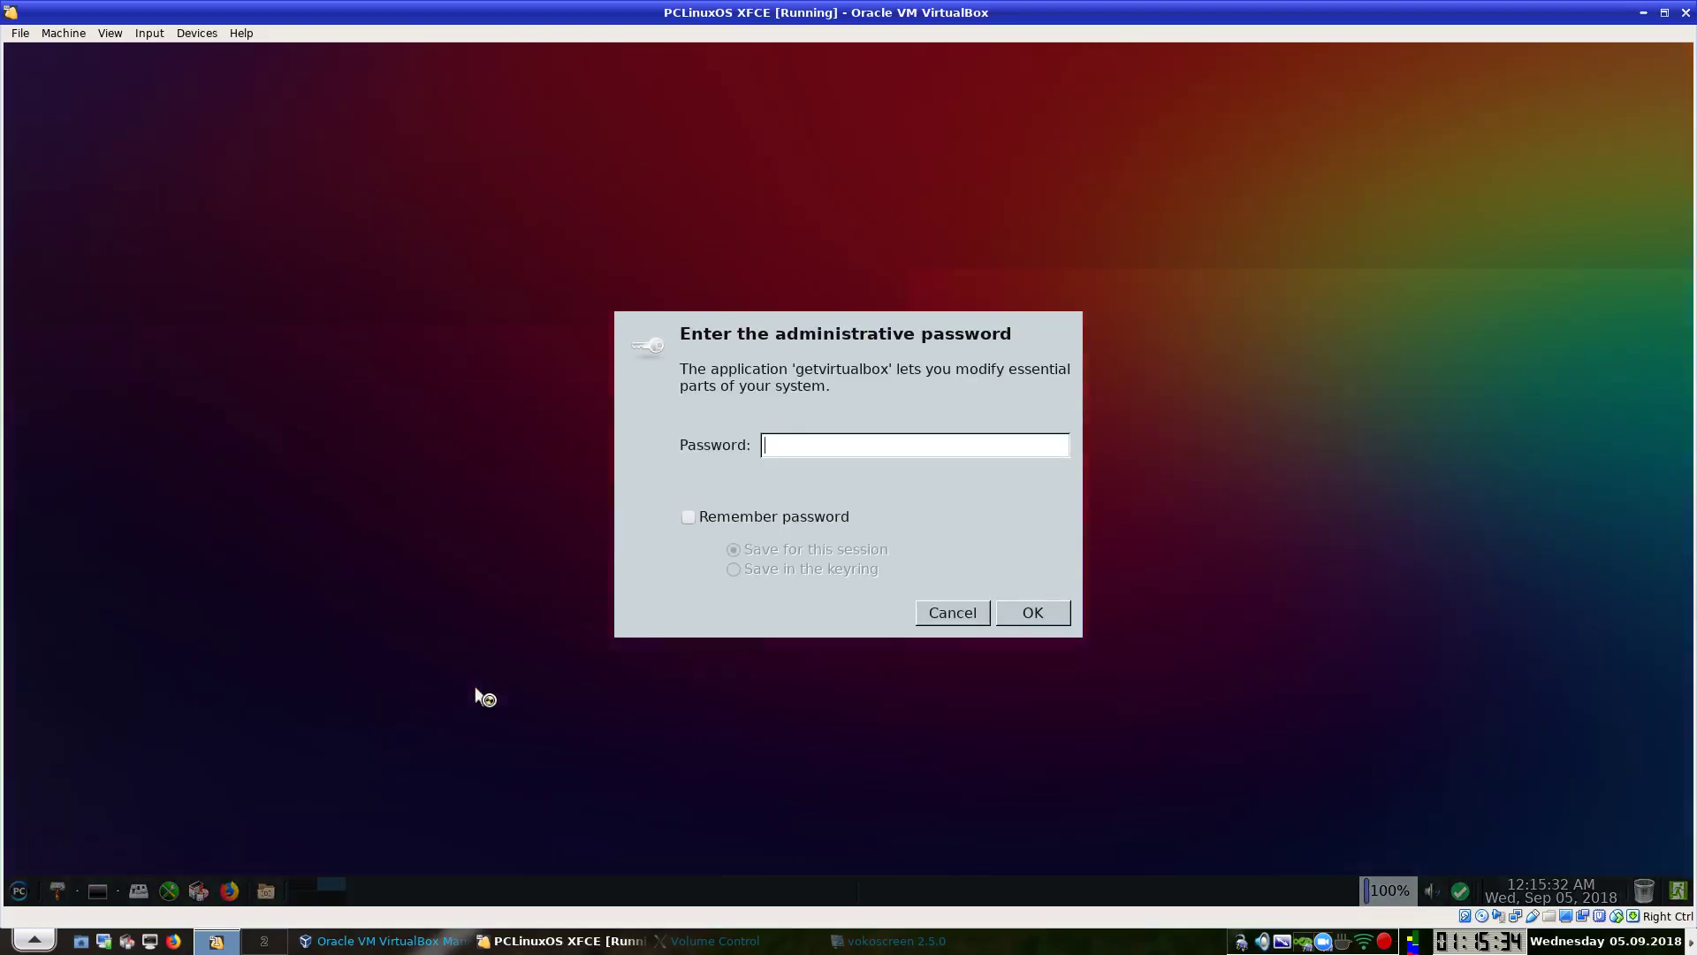
text(******)
key(Return)
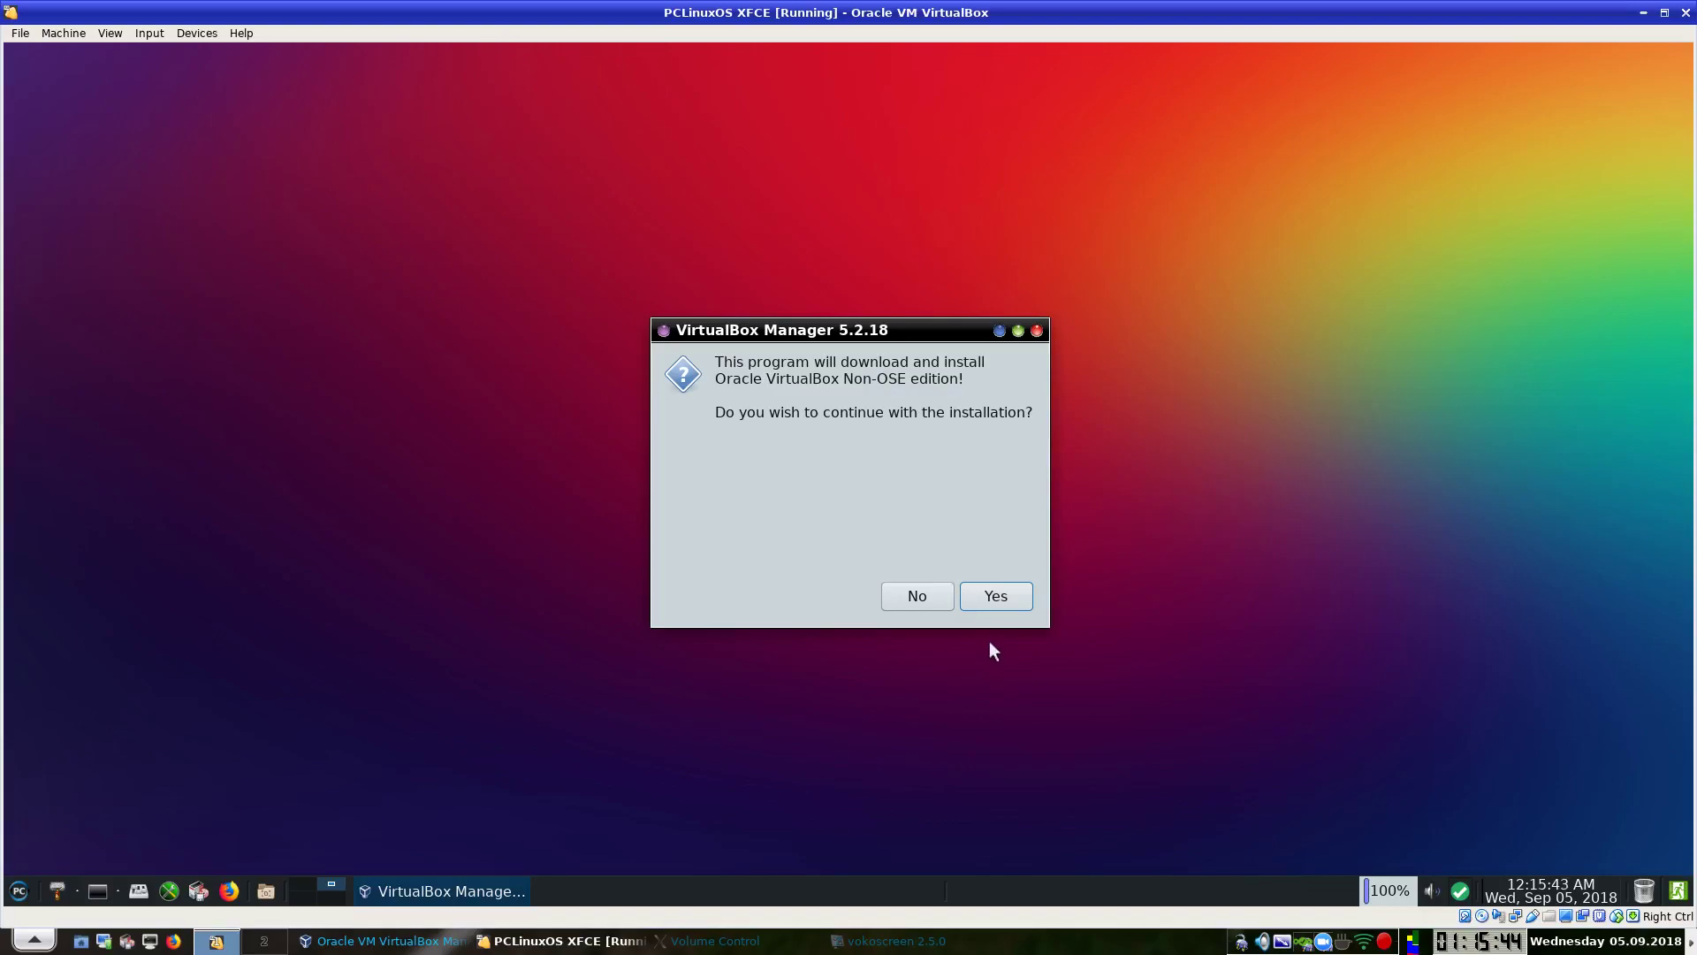
Start the VirtualBox download from the Virtualbox server, and cancel the download and installation.
click(976, 598)
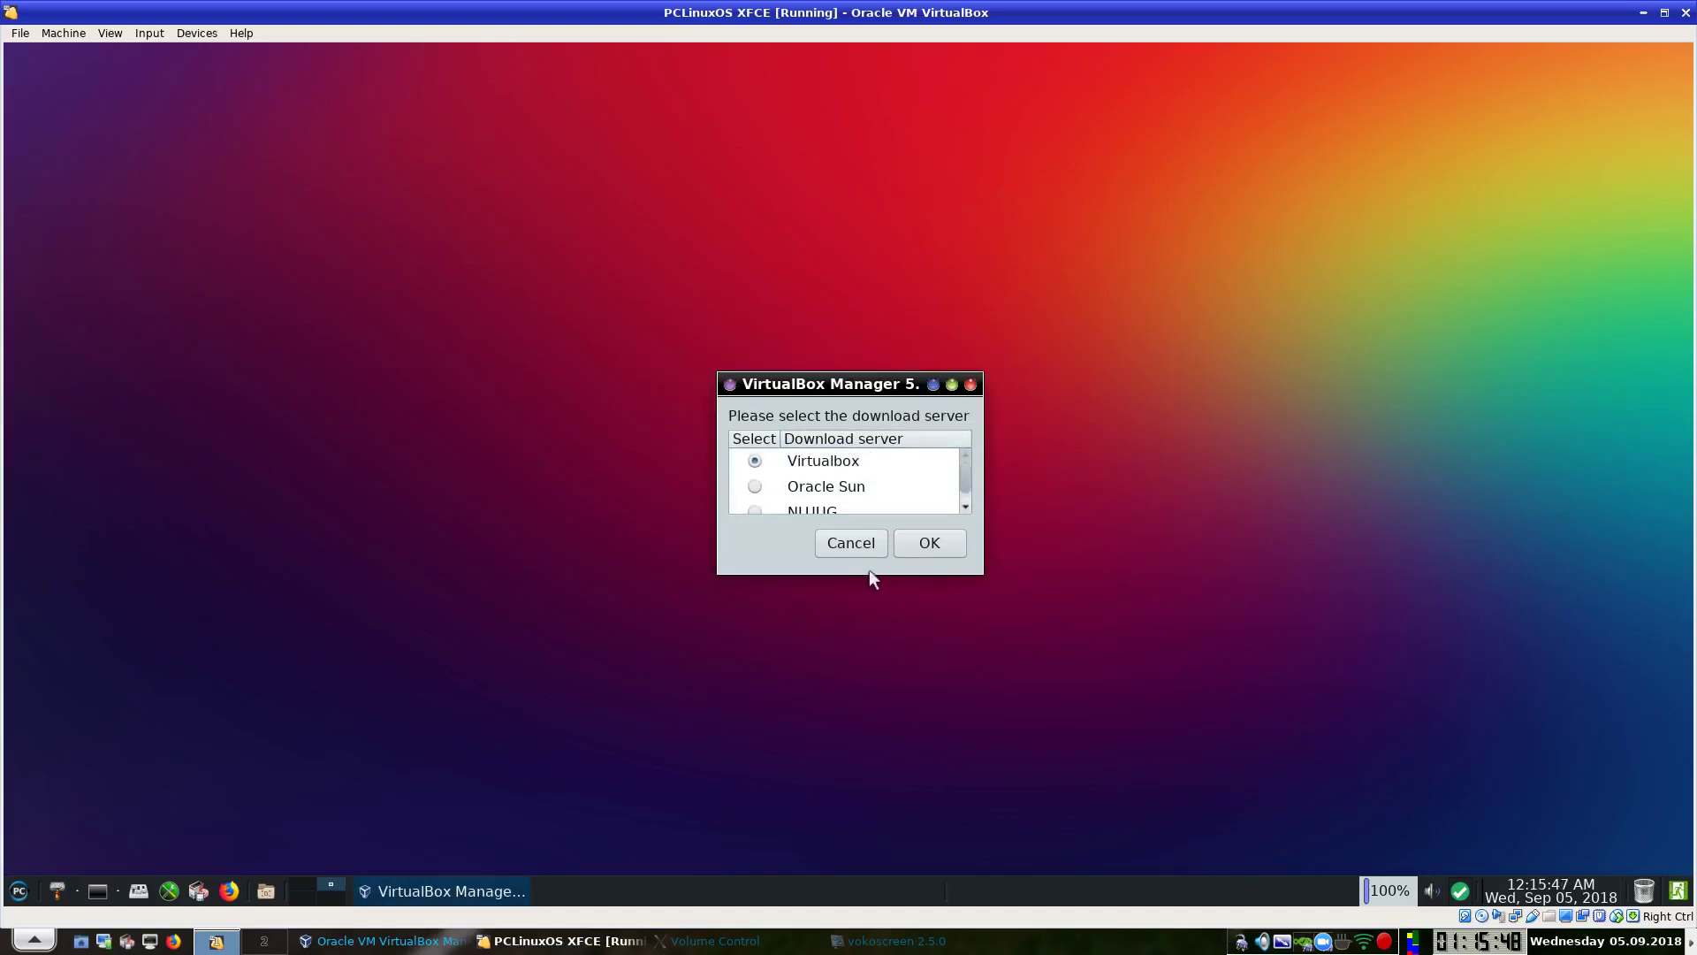
drag(868, 574, 847, 610)
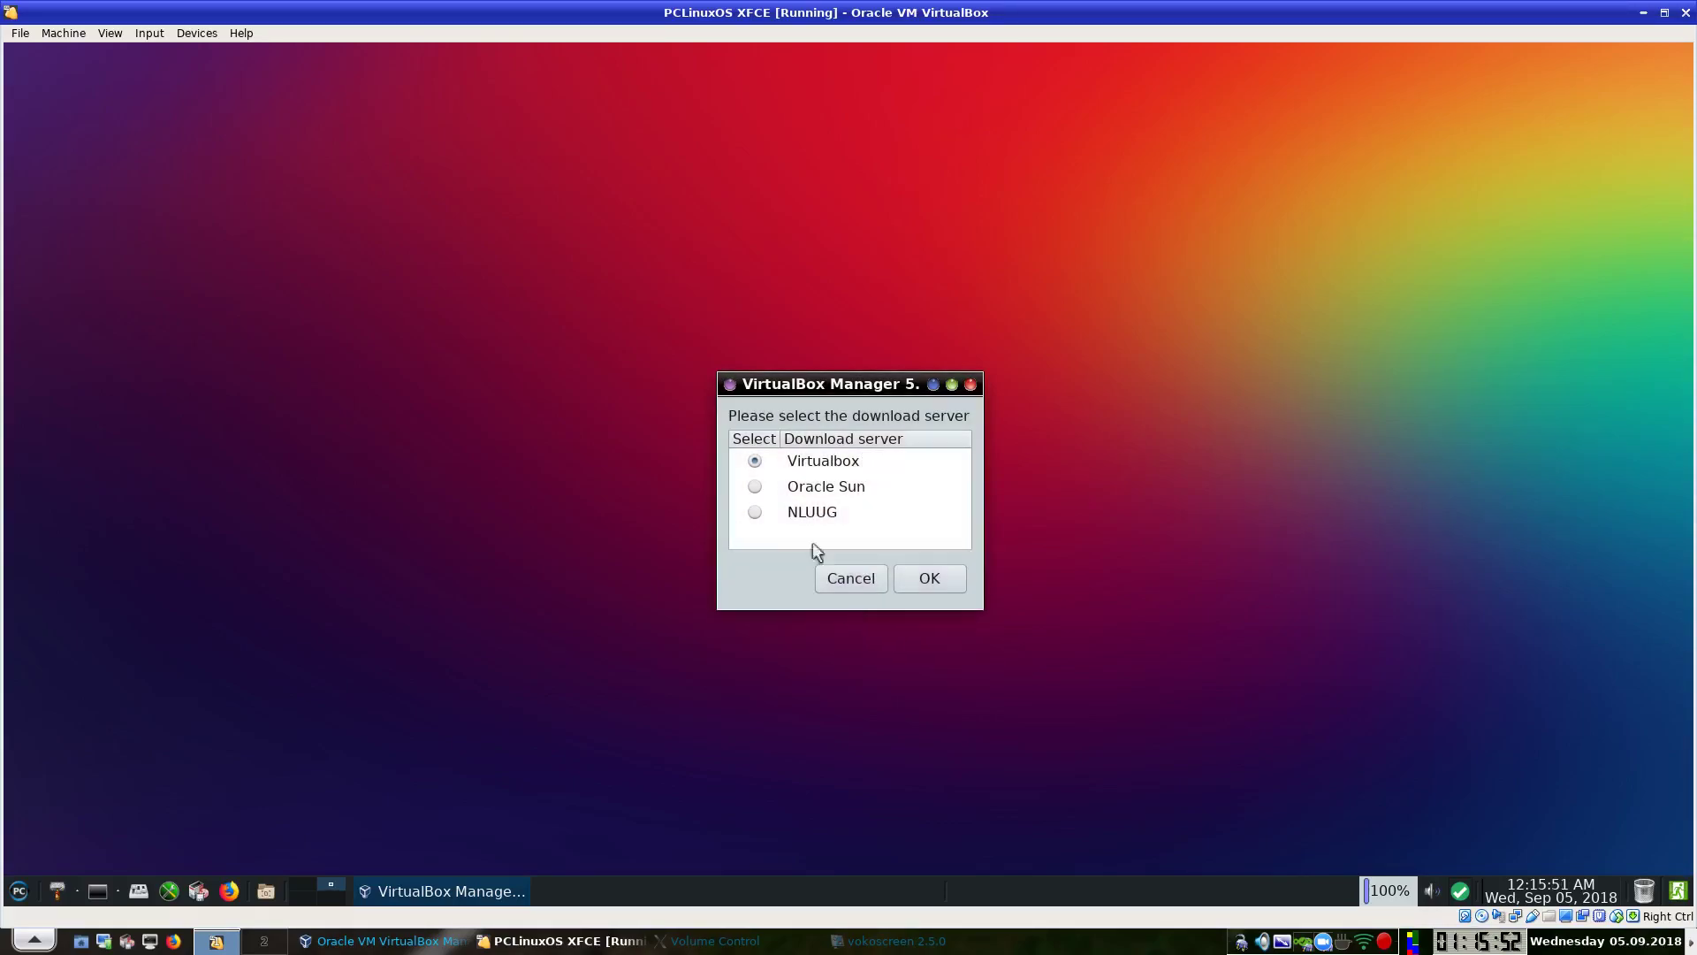
click(928, 580)
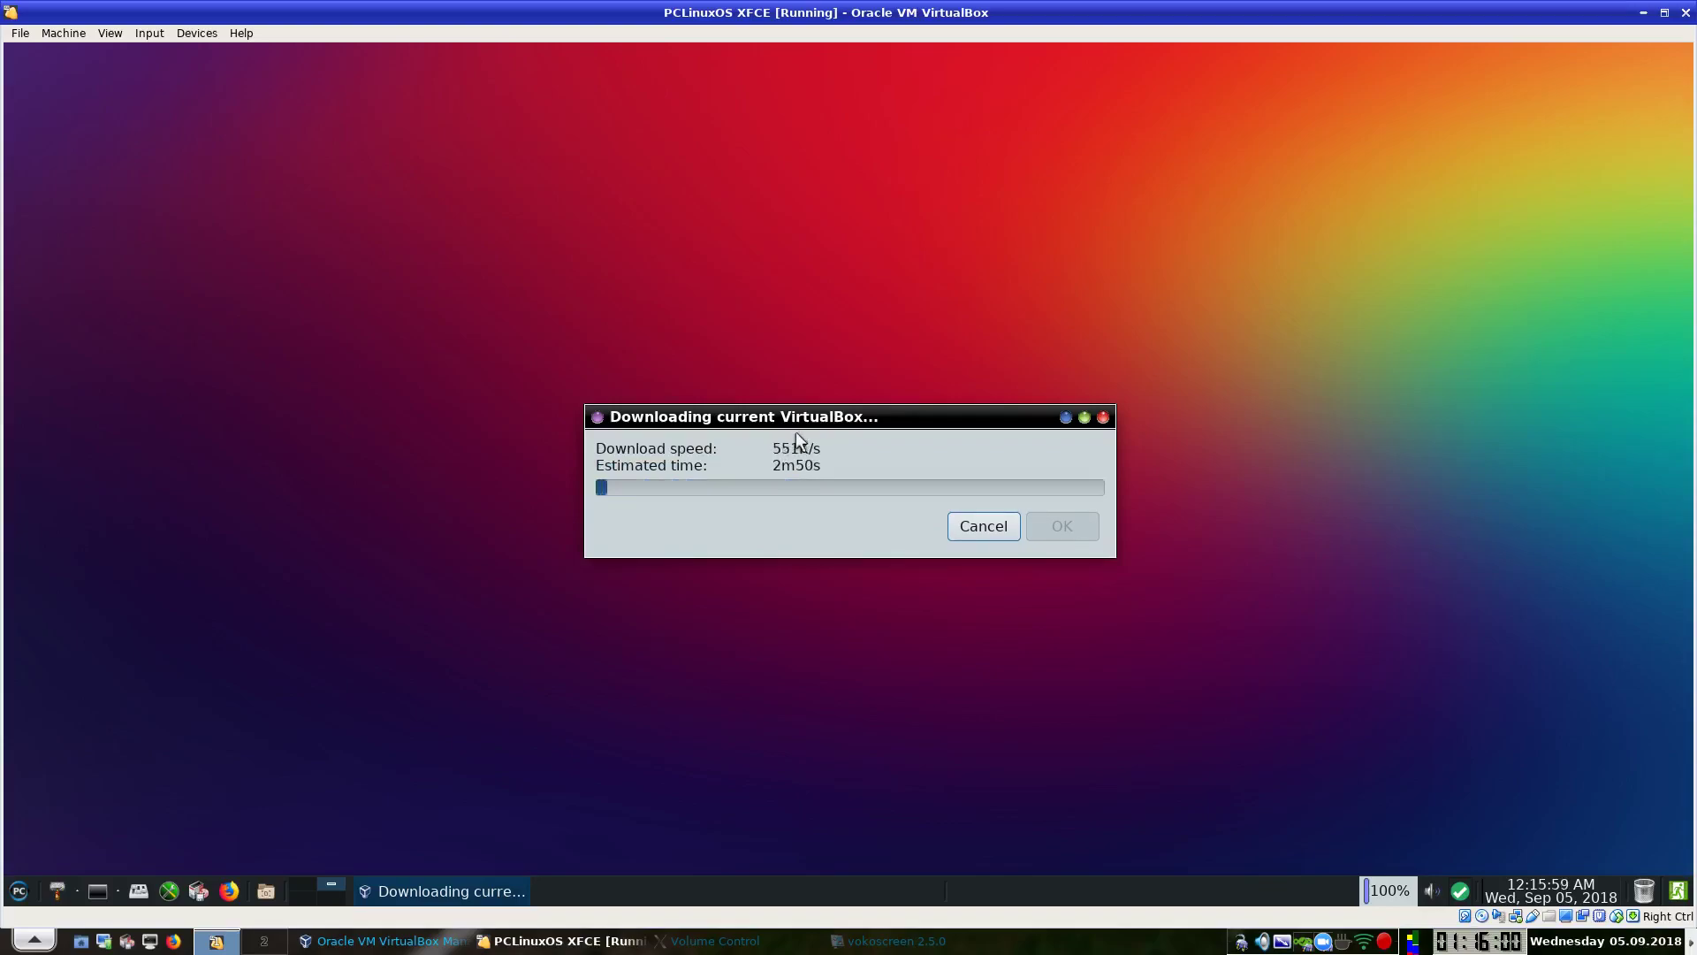
click(970, 527)
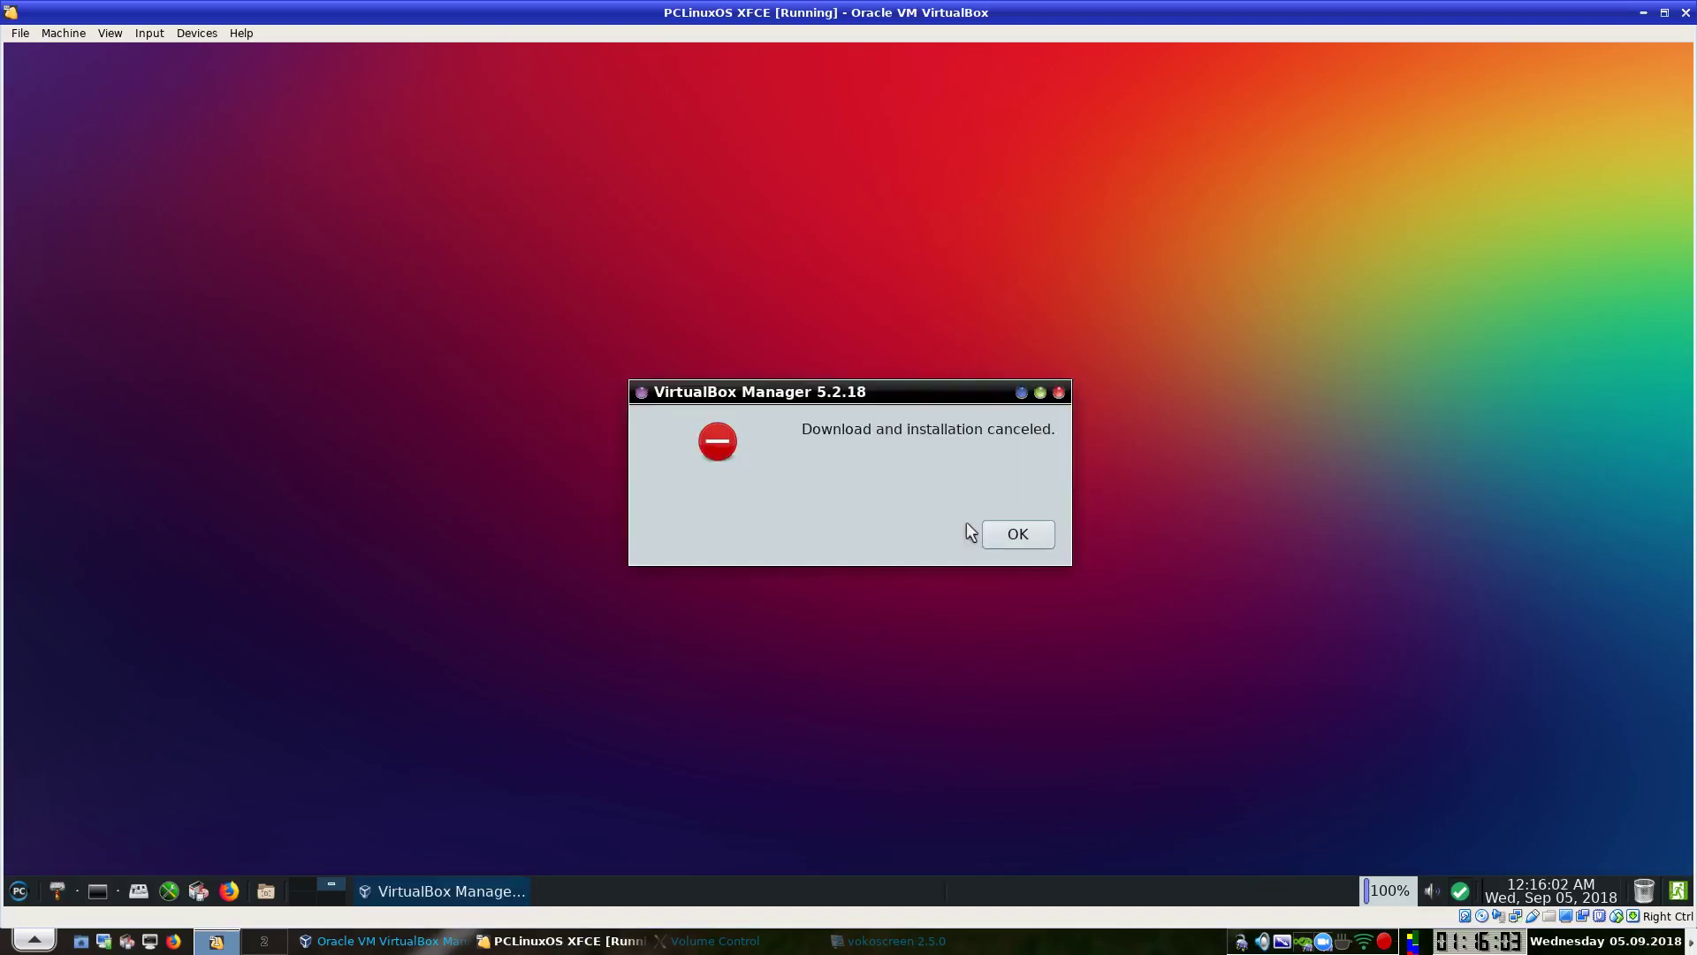
click(1026, 534)
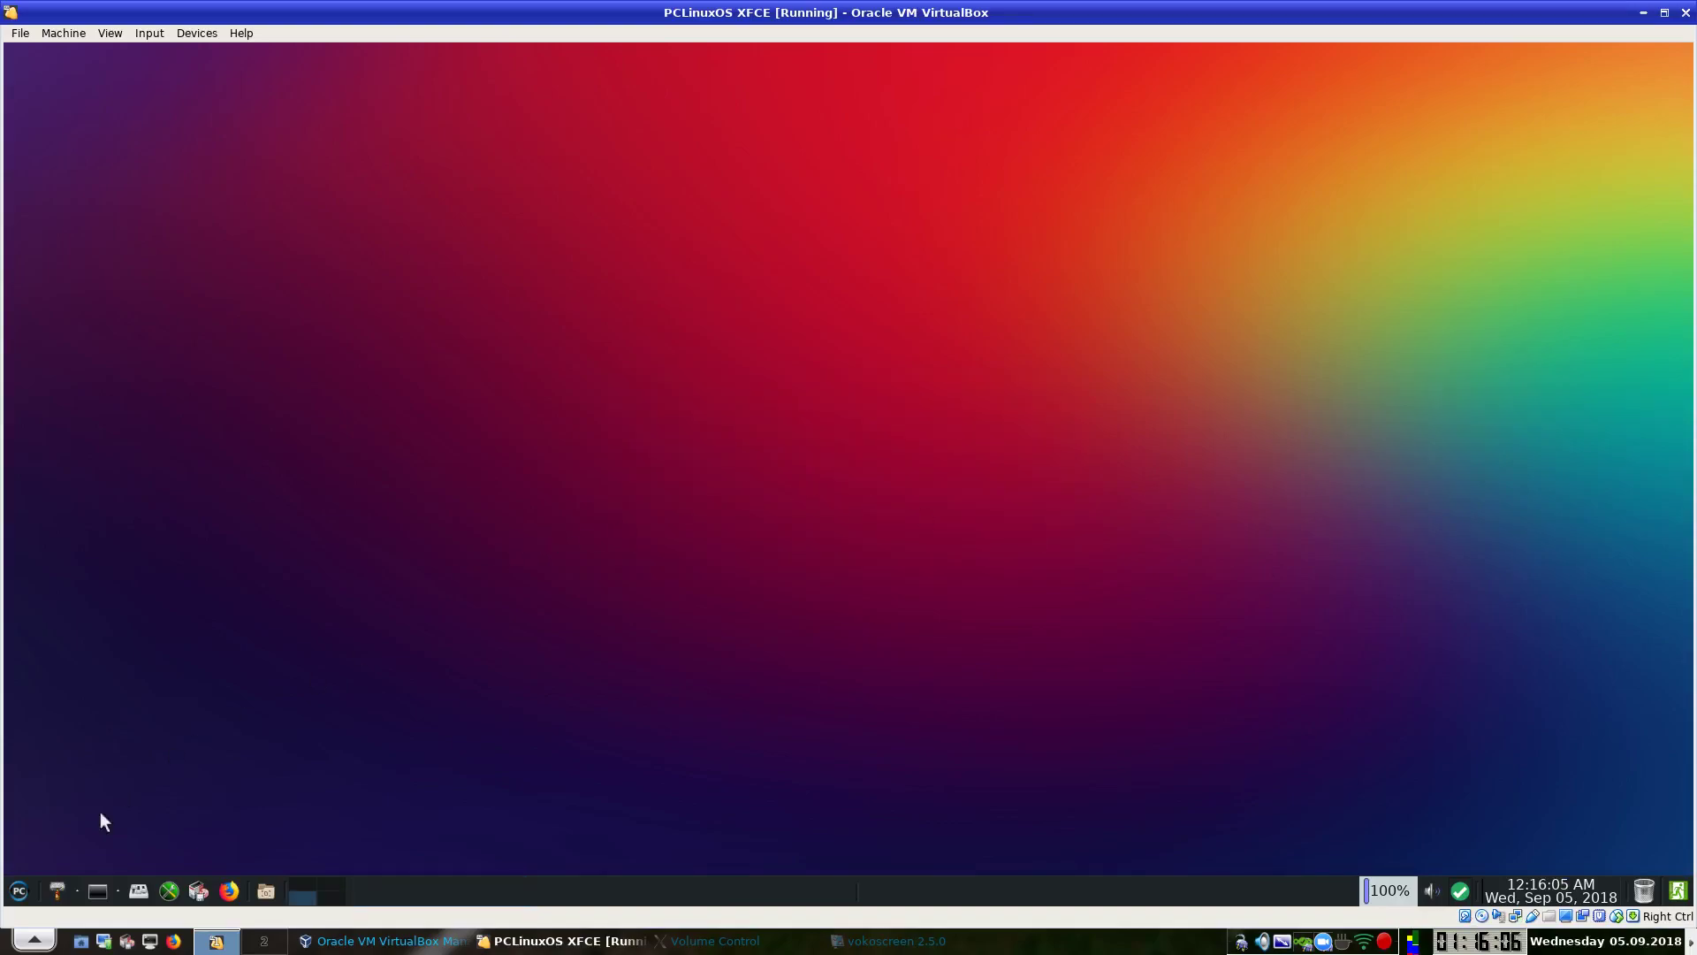
Open NetApplet from the monitoring applications, view the options of the wired Ethernet connection, and quit Network Center.
click(20, 891)
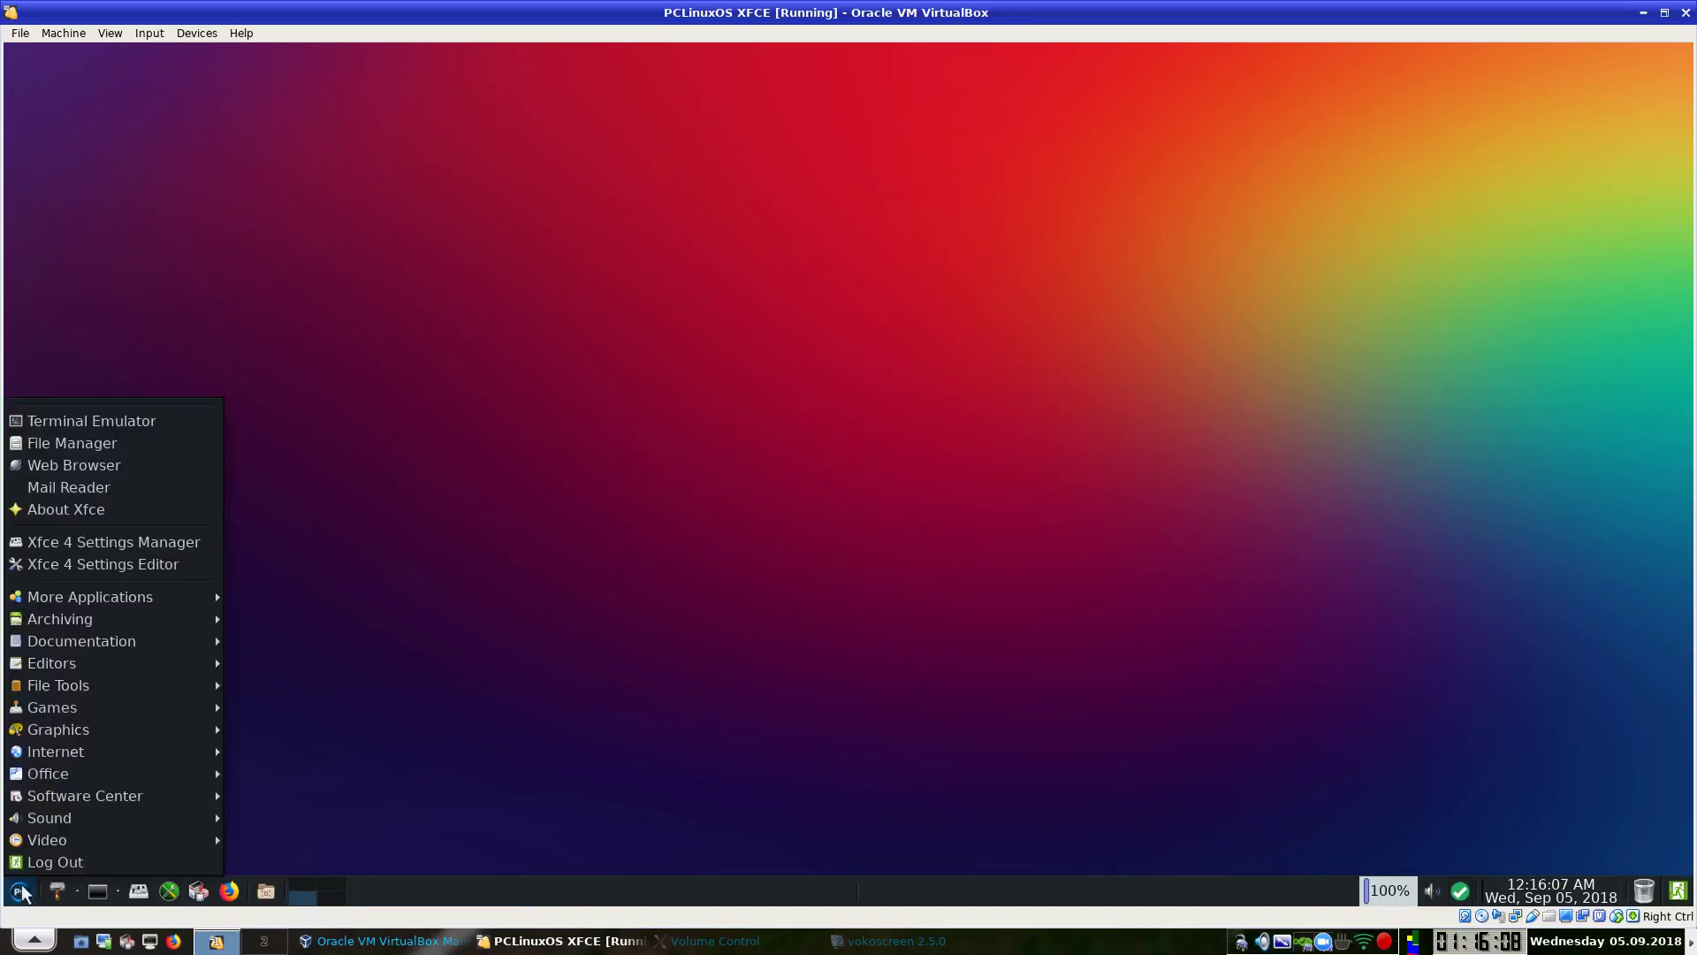
mouse_move(95, 601)
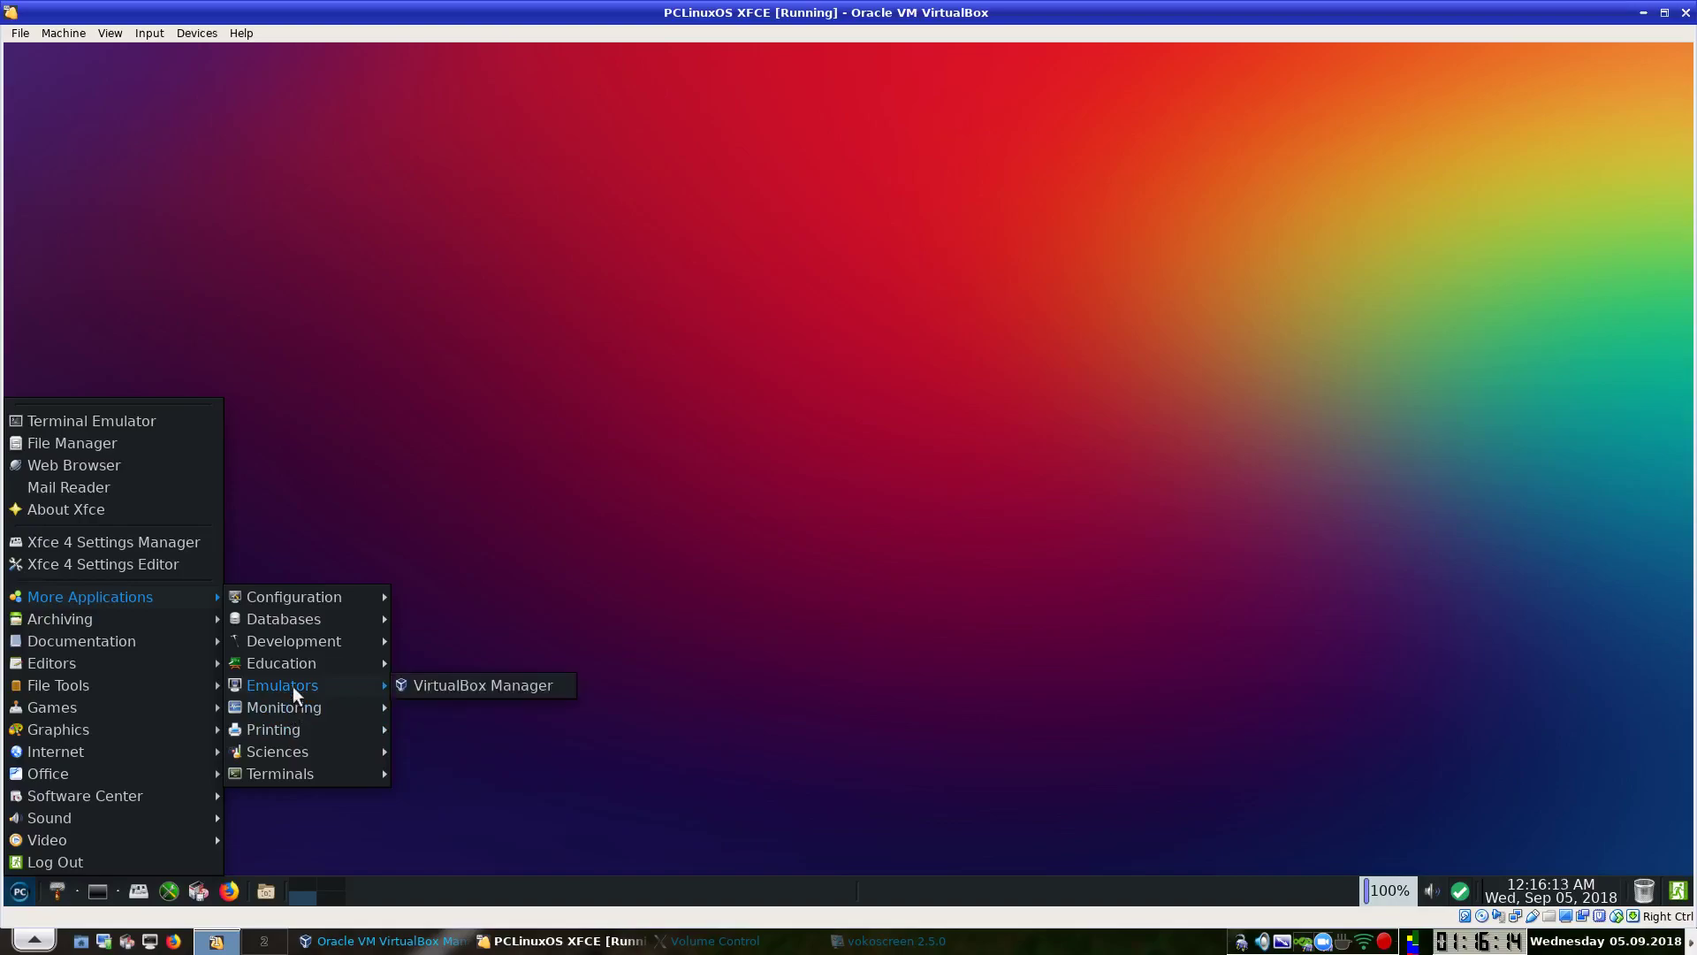
mouse_move(293, 707)
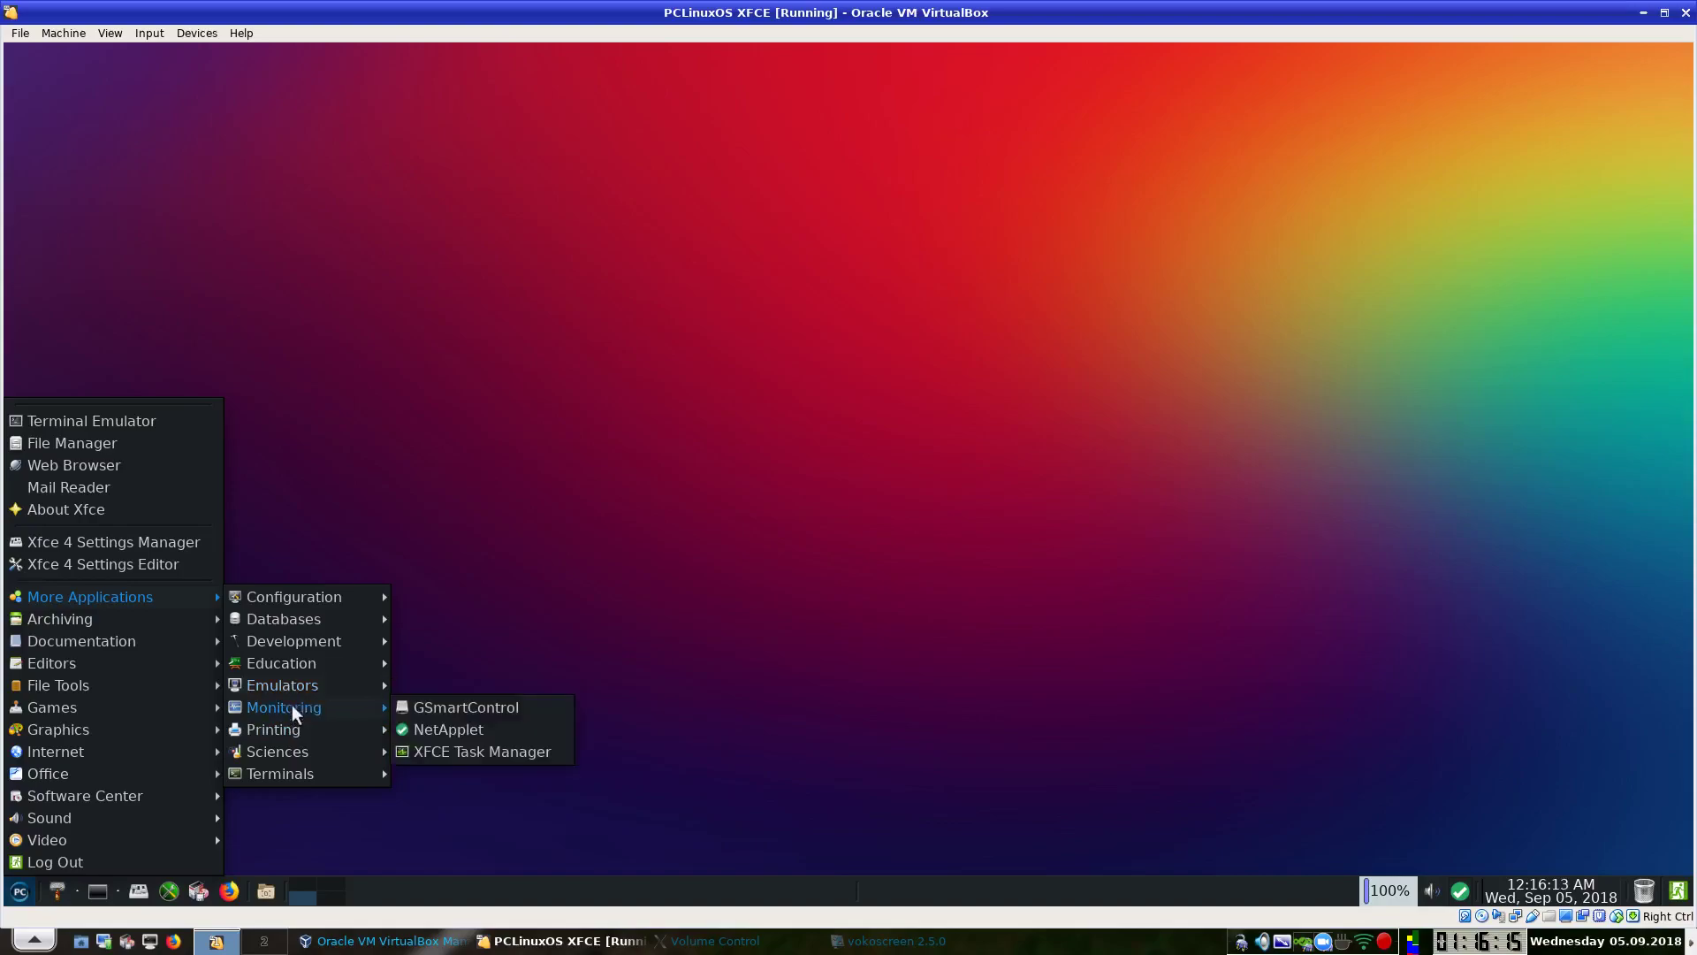
click(464, 734)
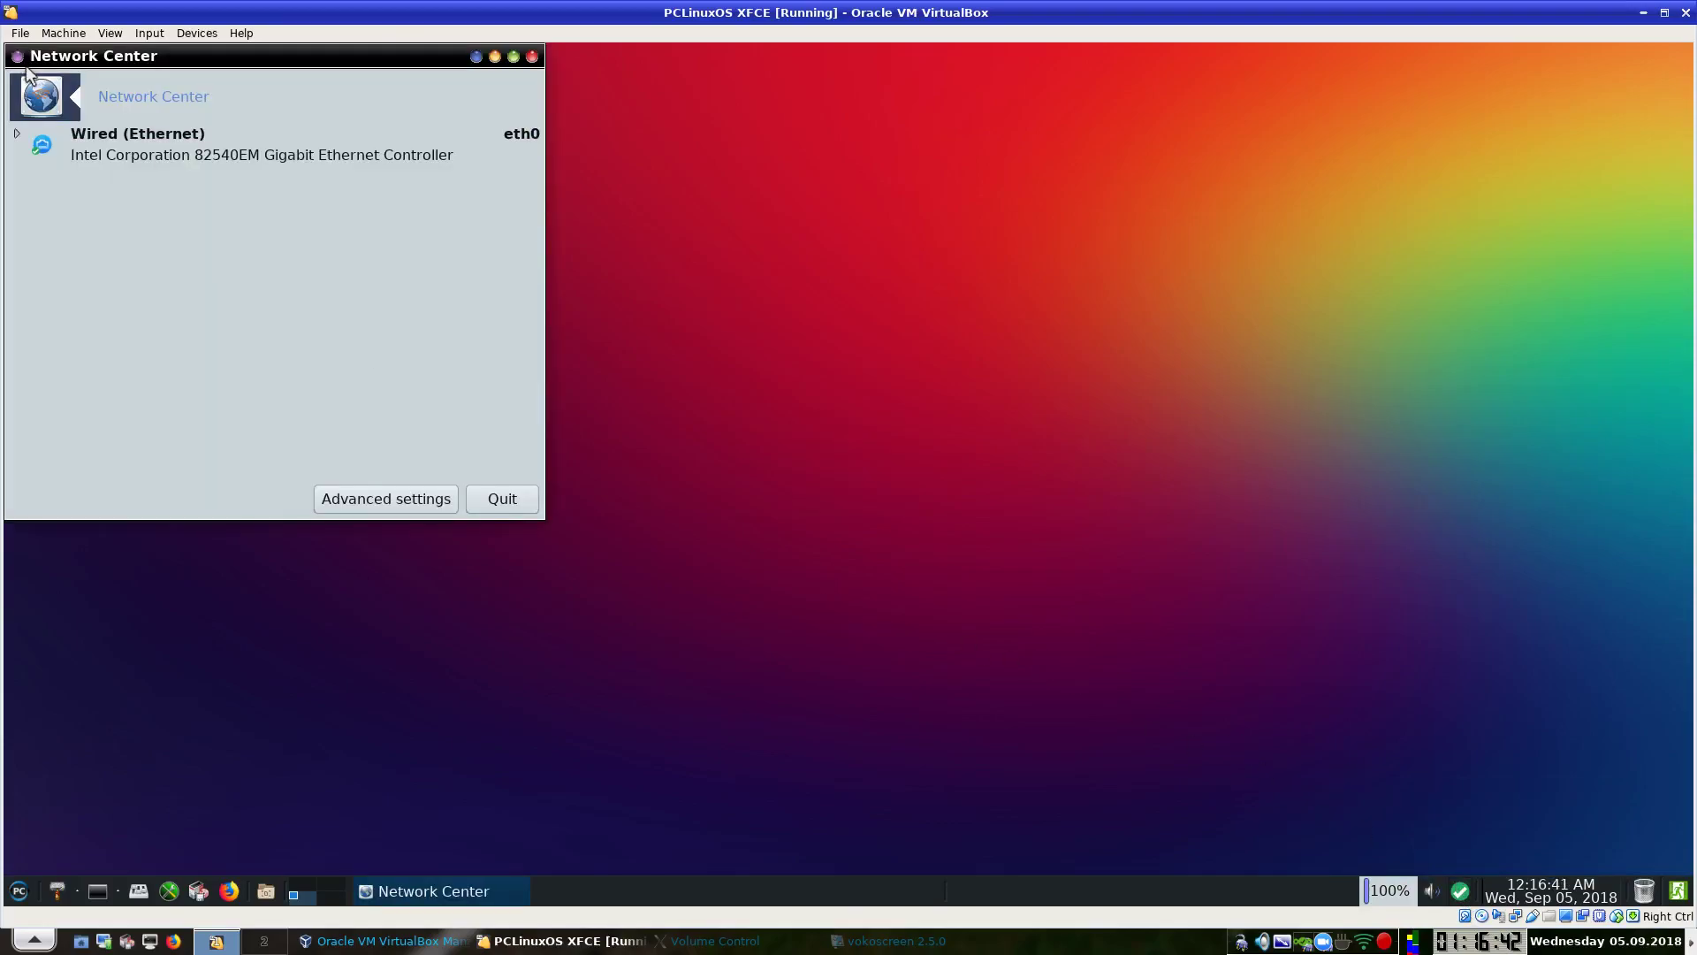
click(18, 134)
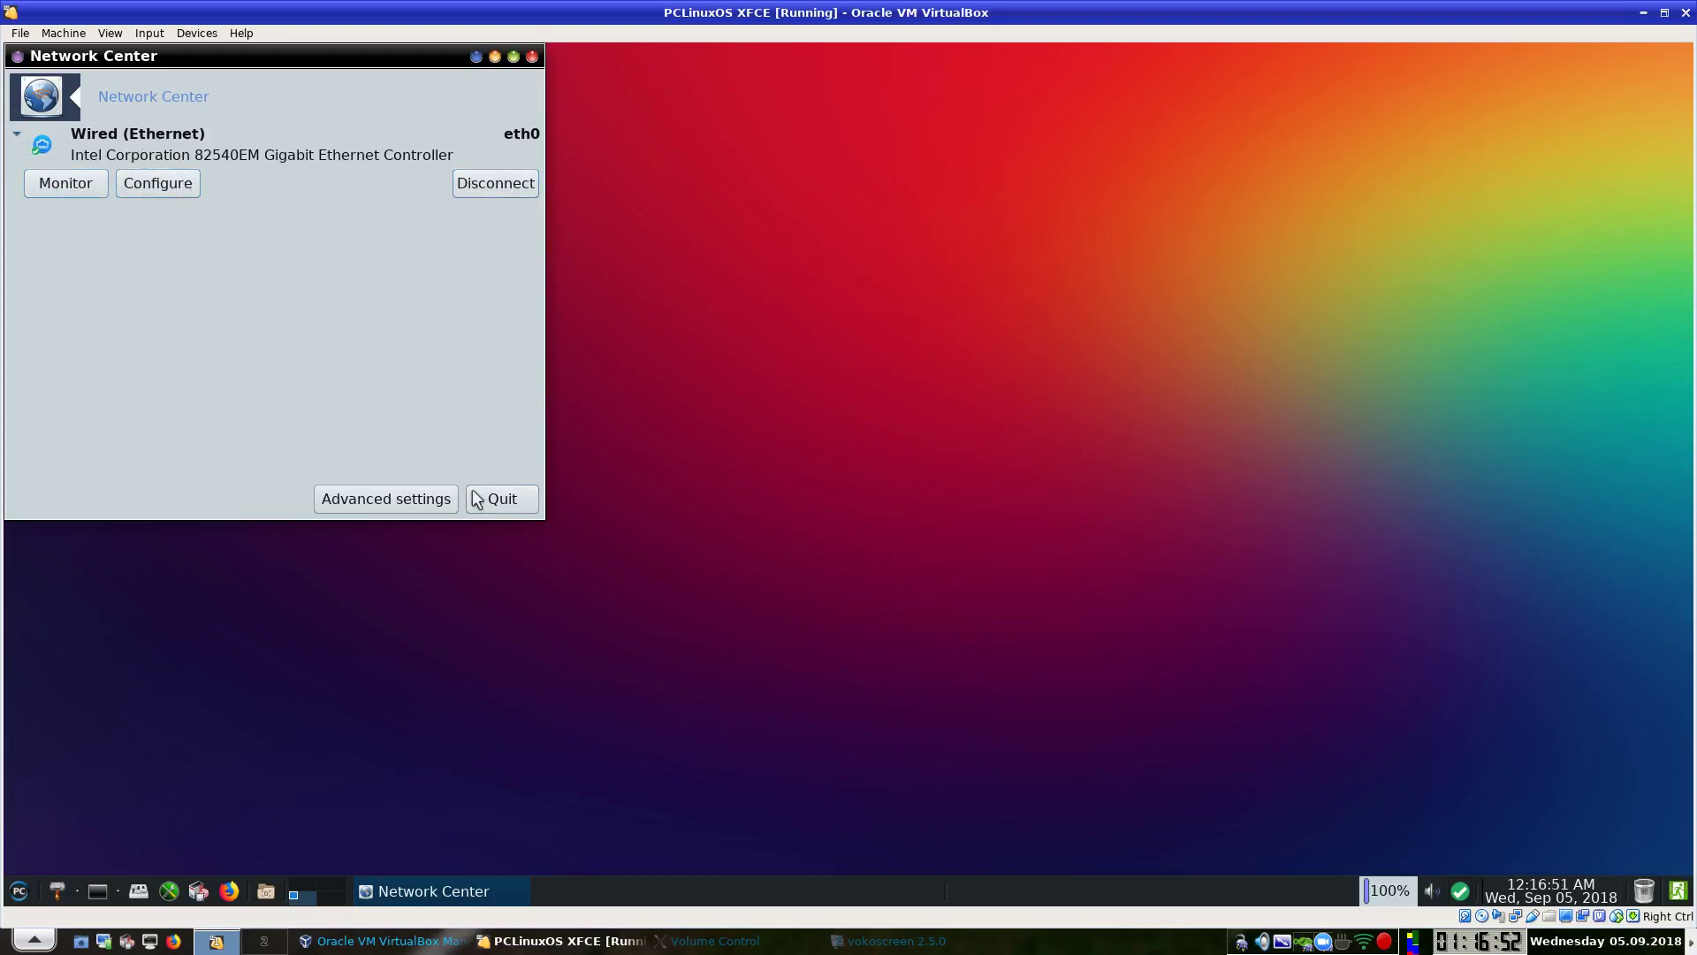
click(507, 498)
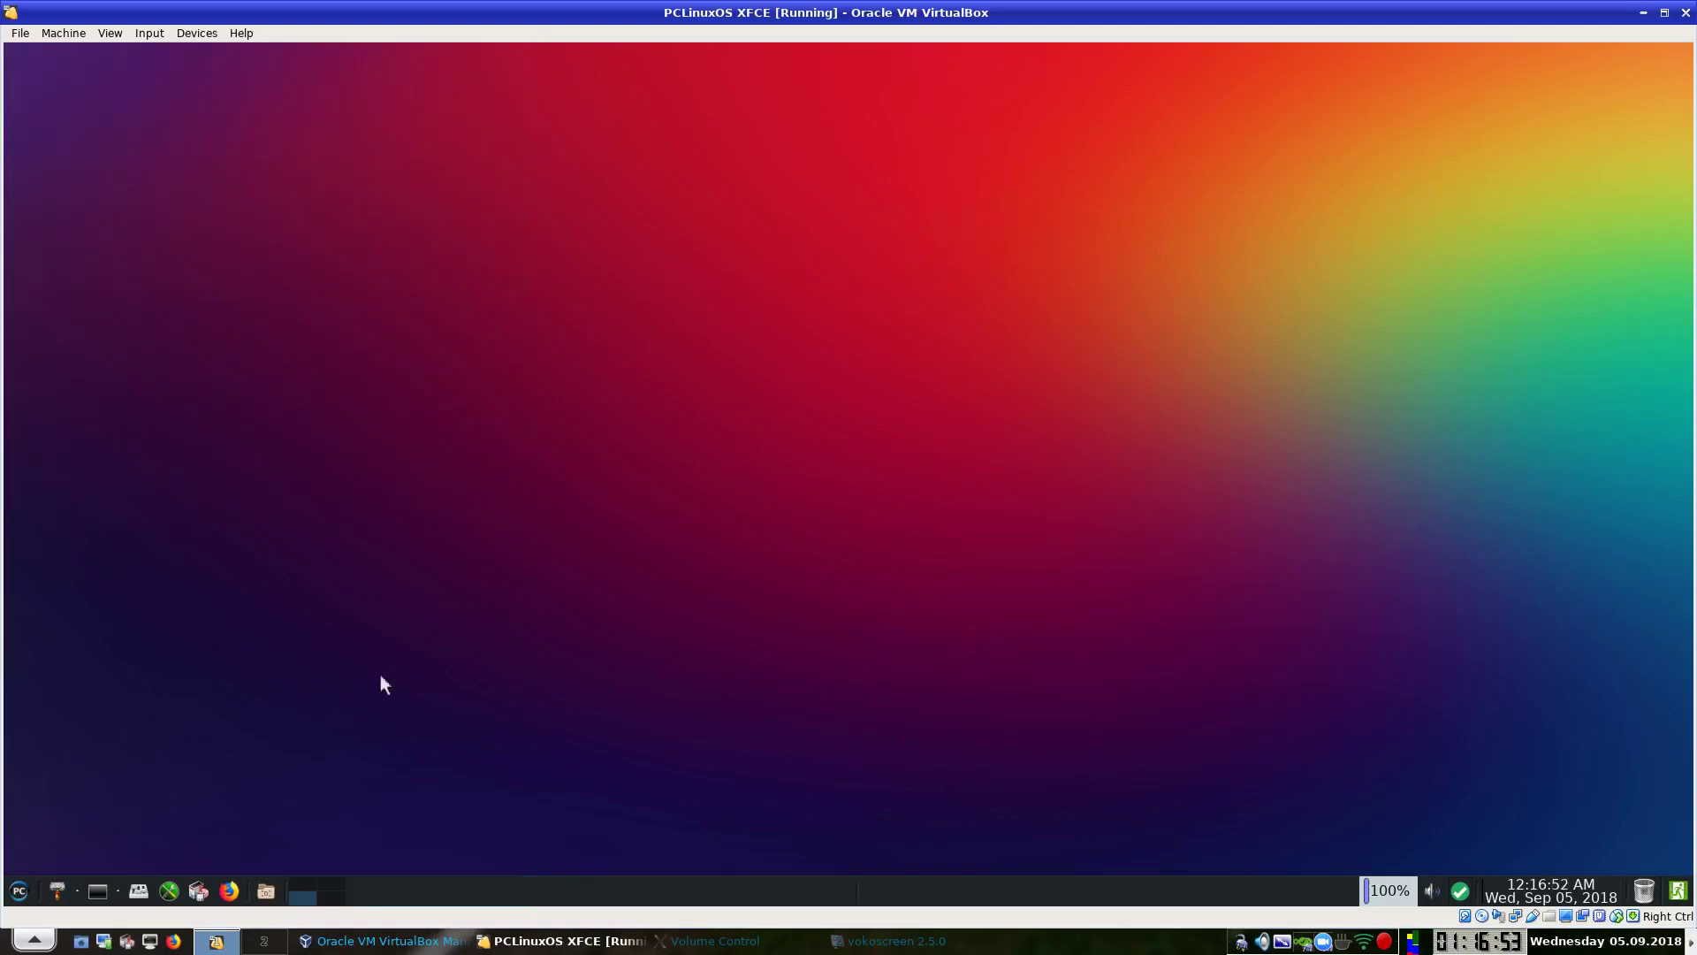
Open XFCE Task Manager from the monitoring applications, review the processes and memory usage, and close it.
click(20, 890)
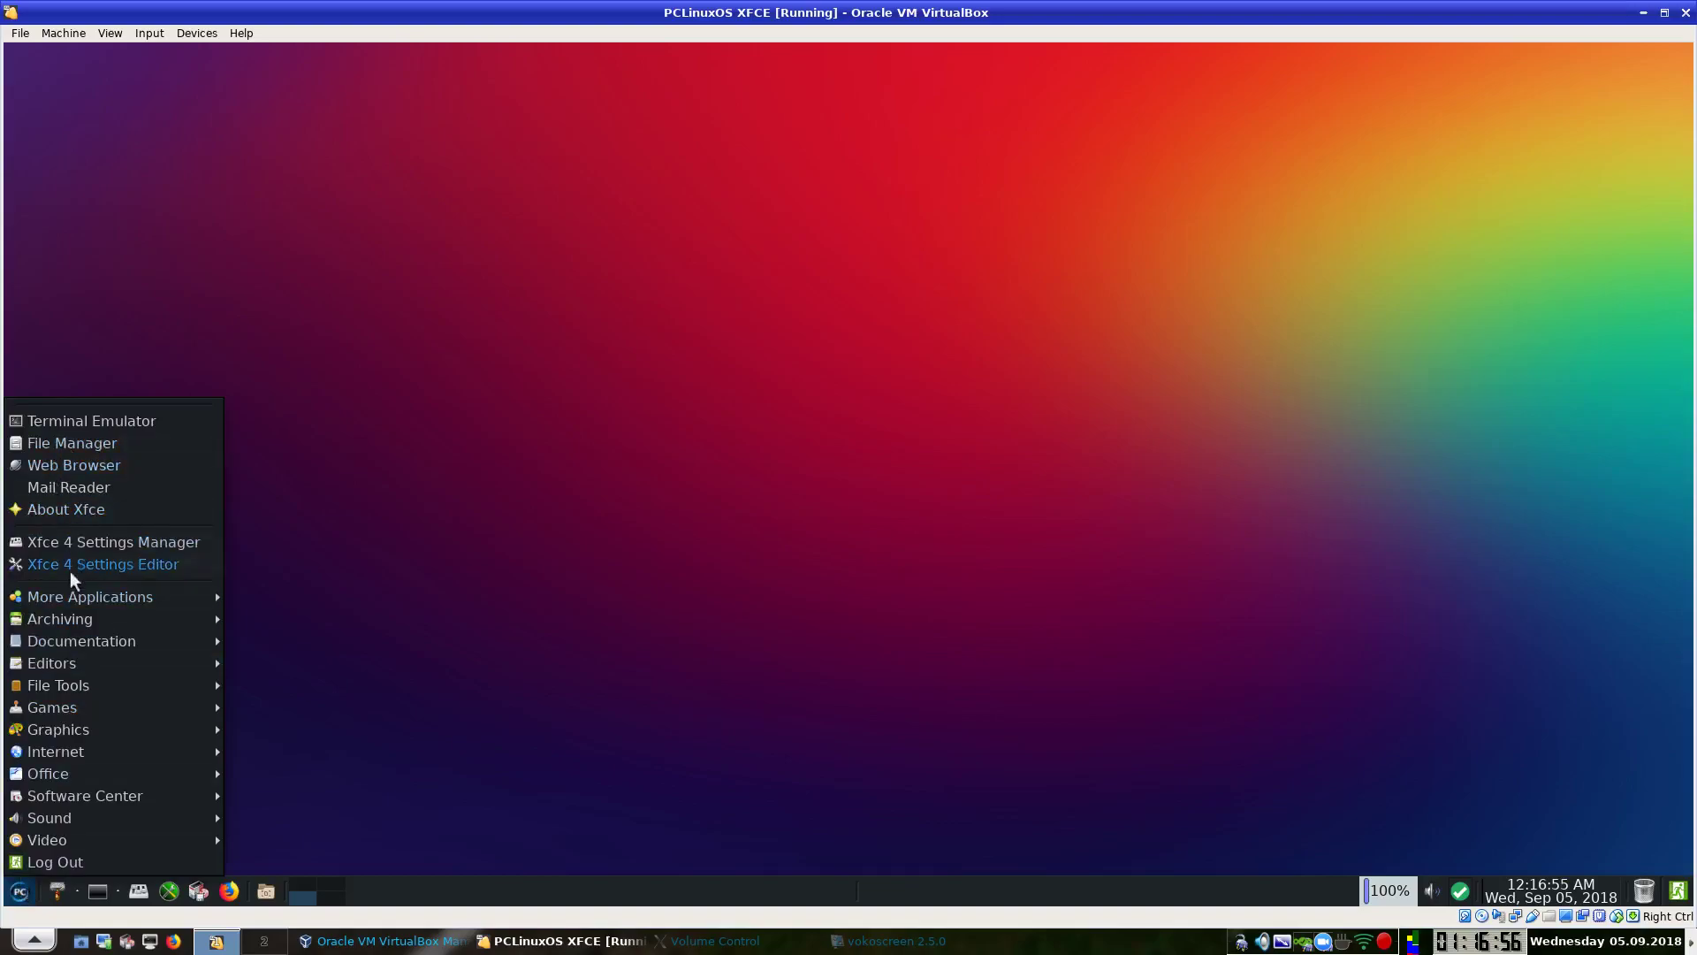
mouse_move(71, 623)
mouse_move(204, 600)
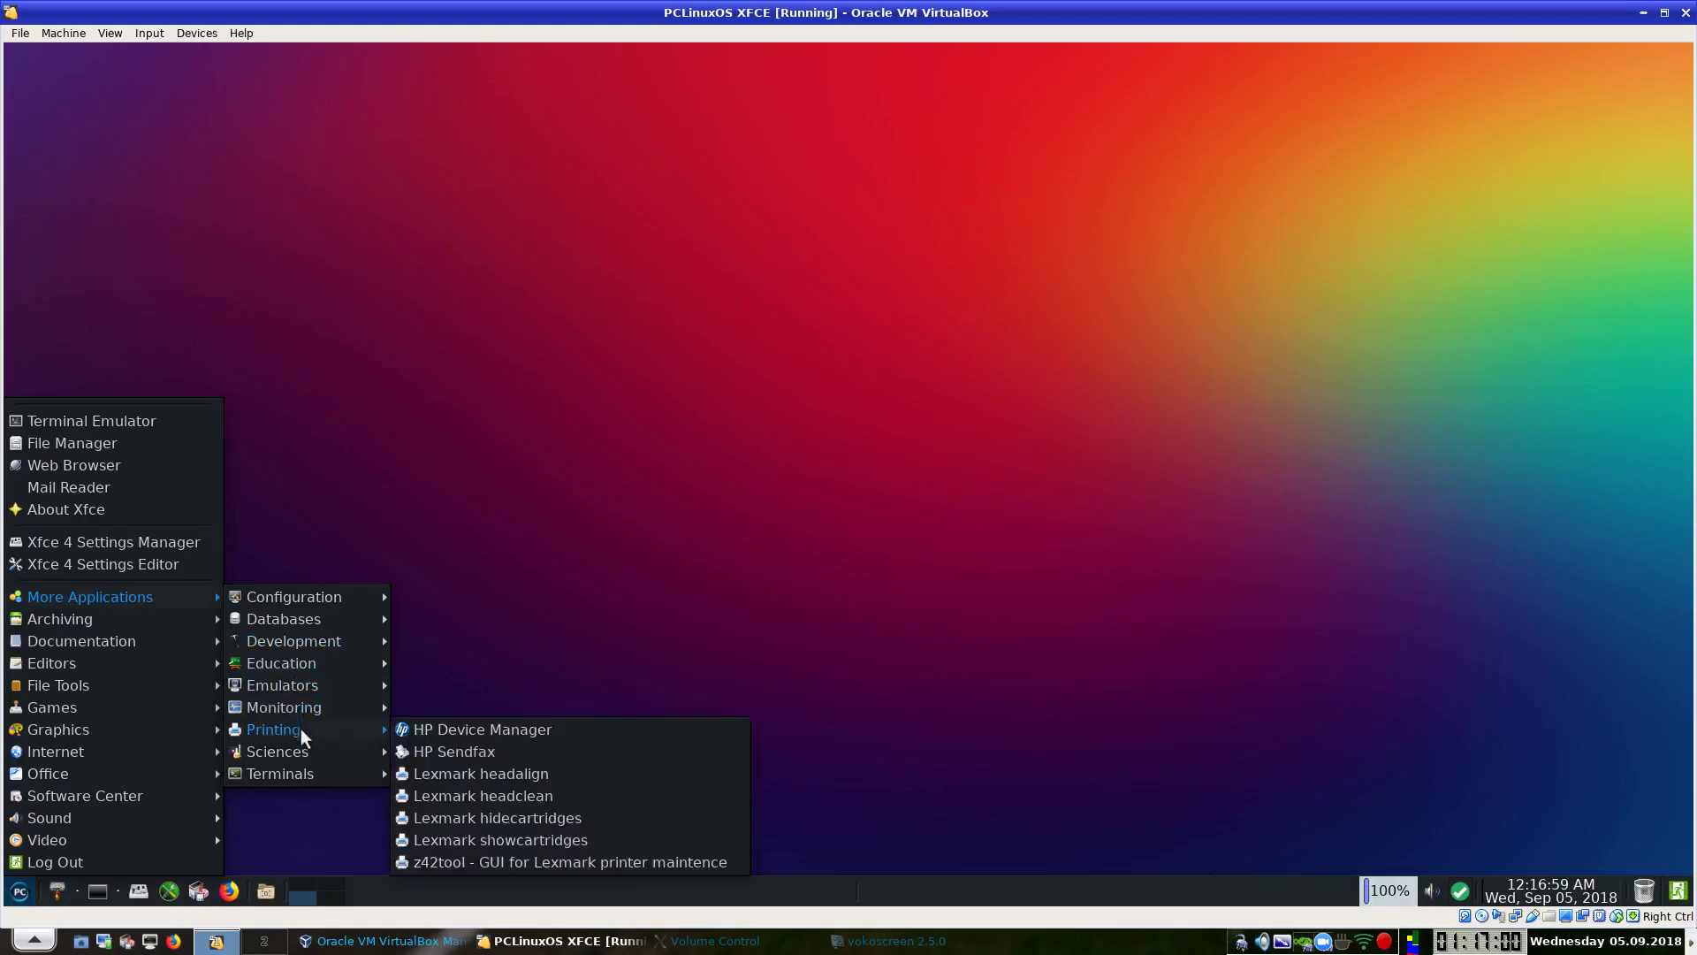
mouse_move(301, 688)
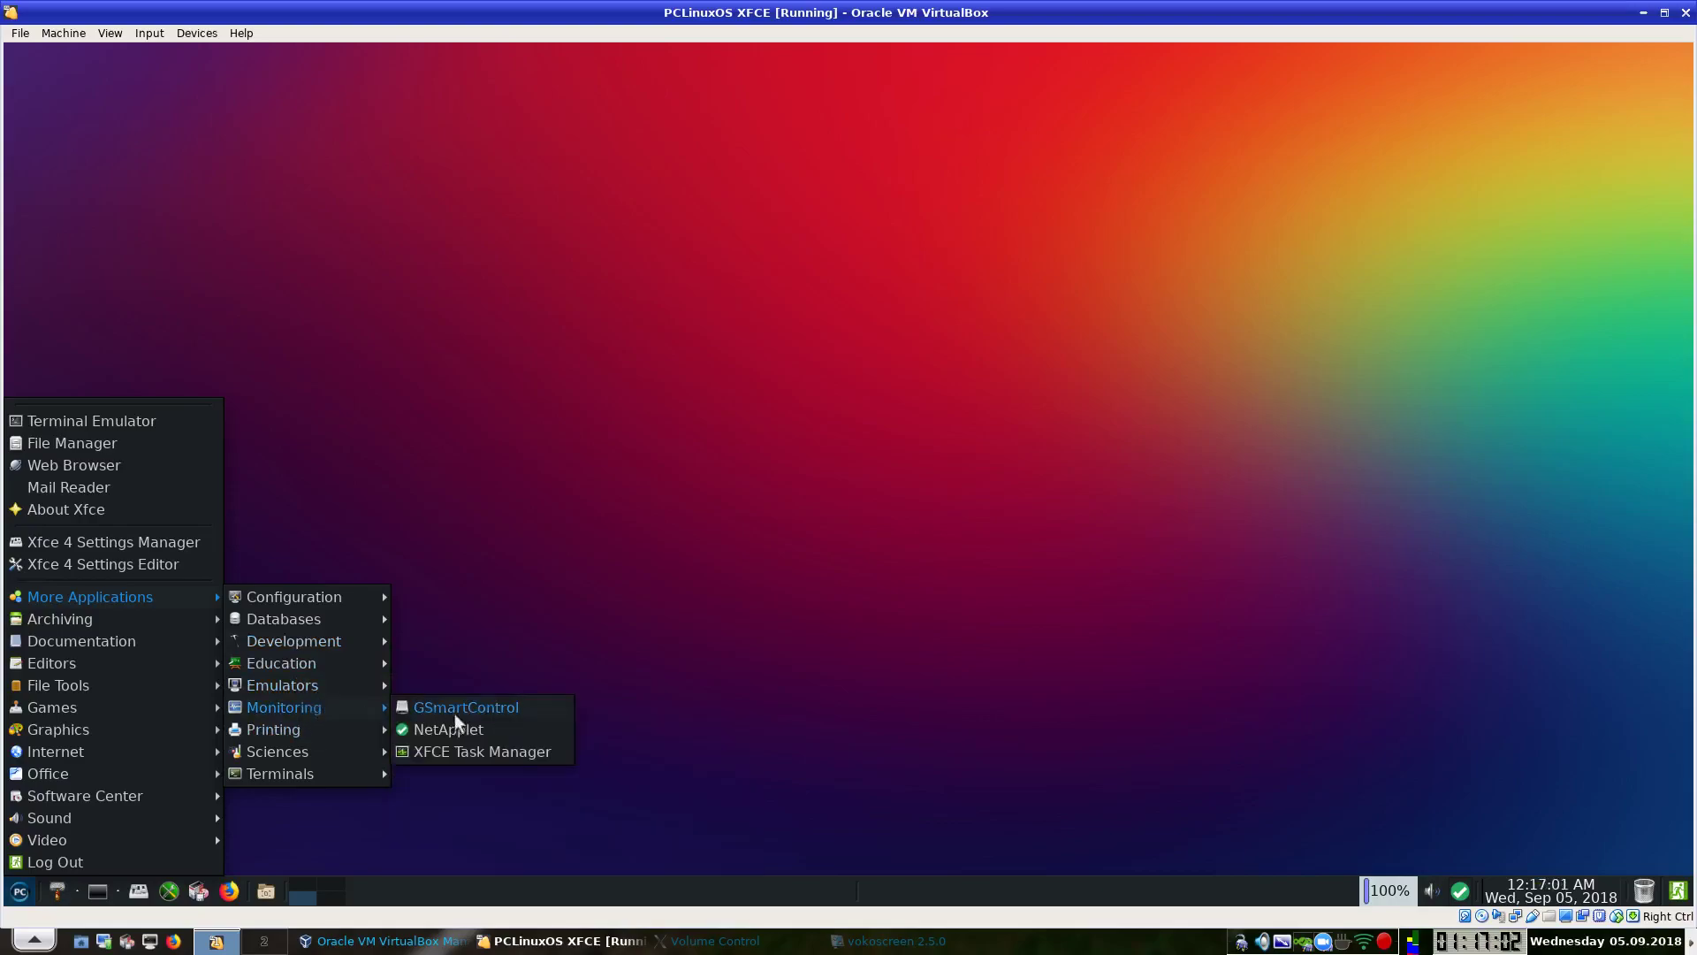
click(487, 754)
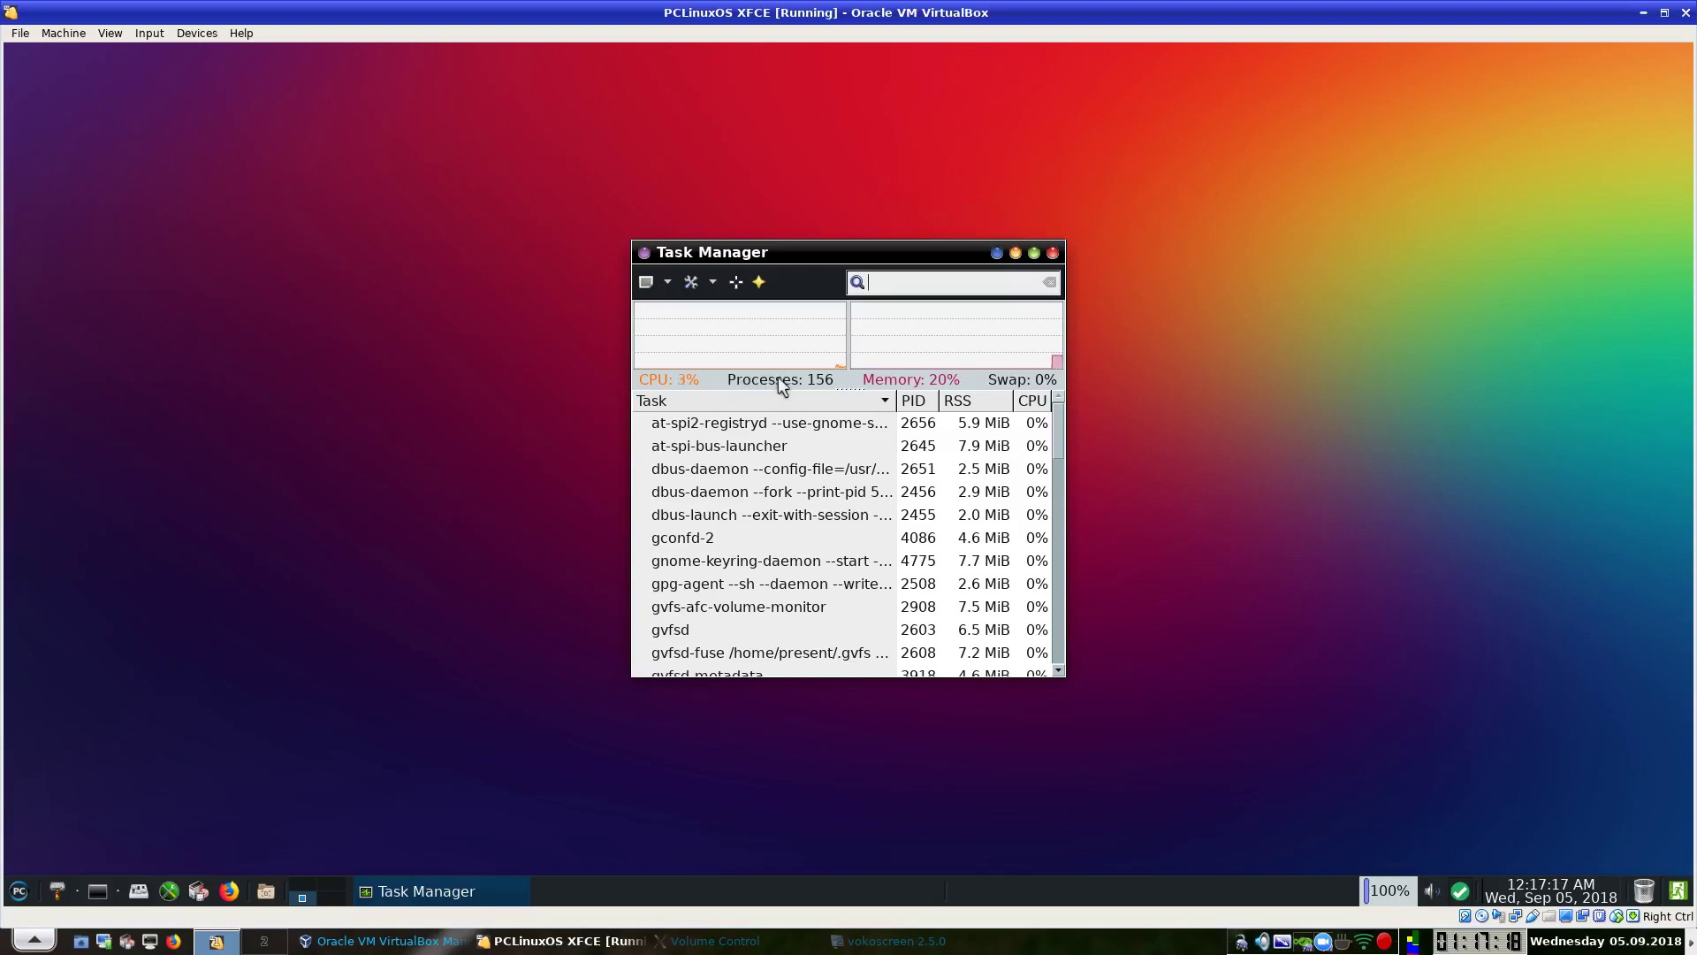
click(1054, 253)
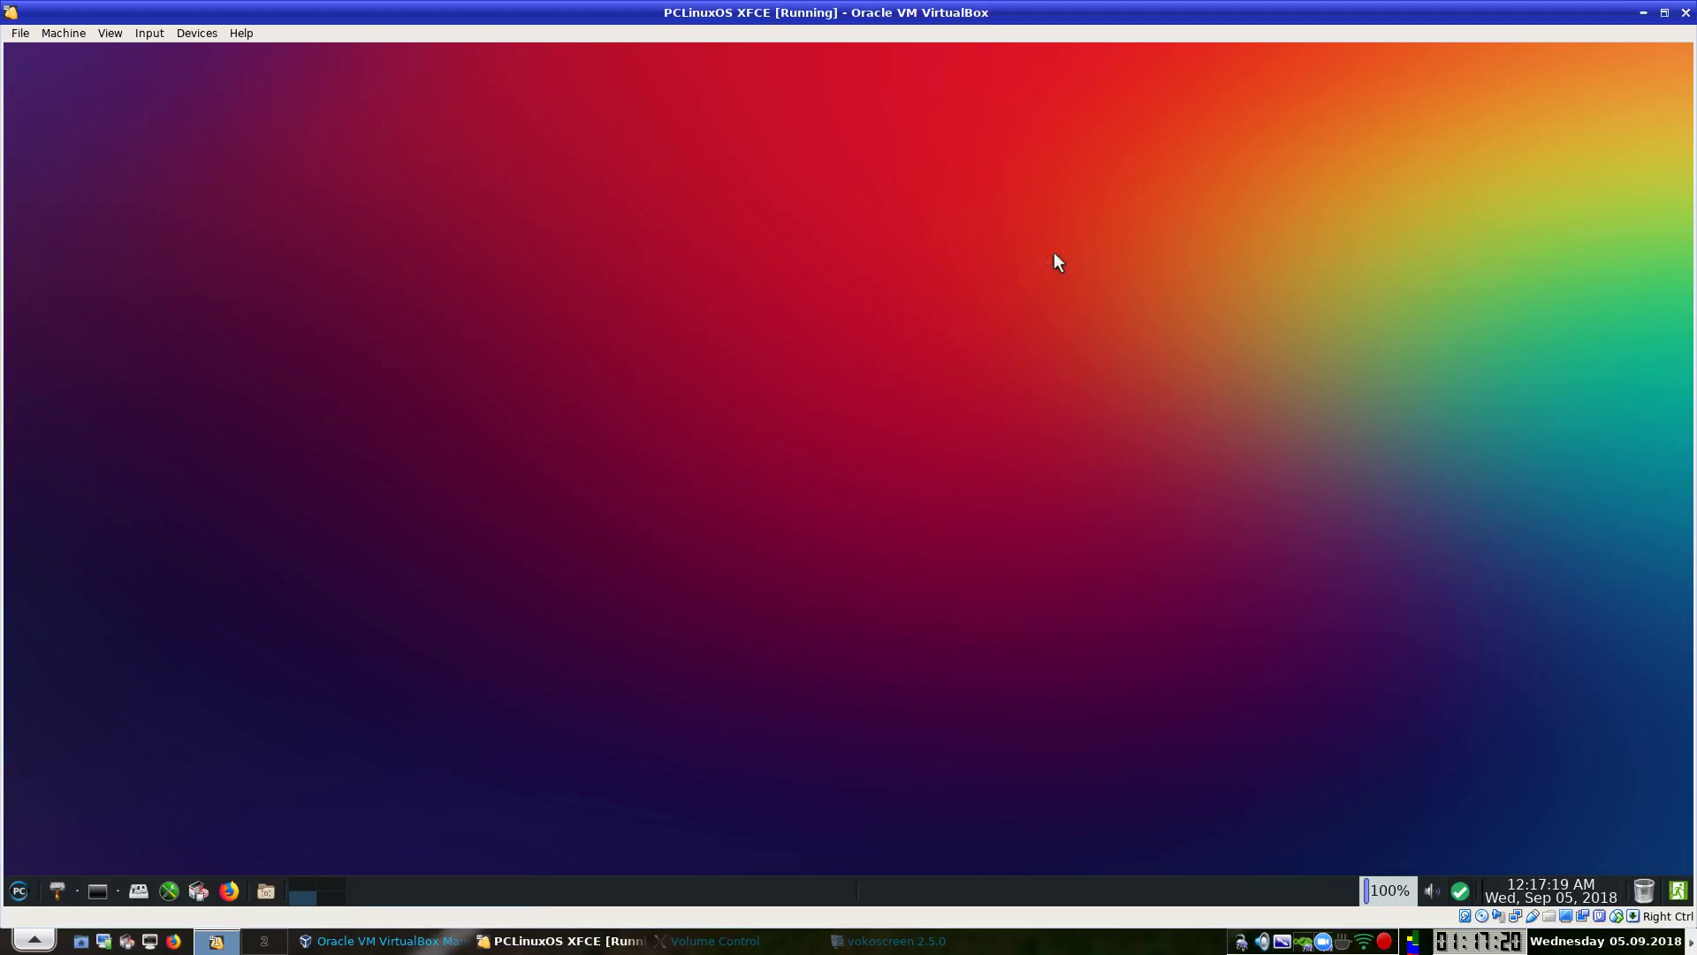
Open a terminal and try to run htop.
click(96, 889)
text(htop)
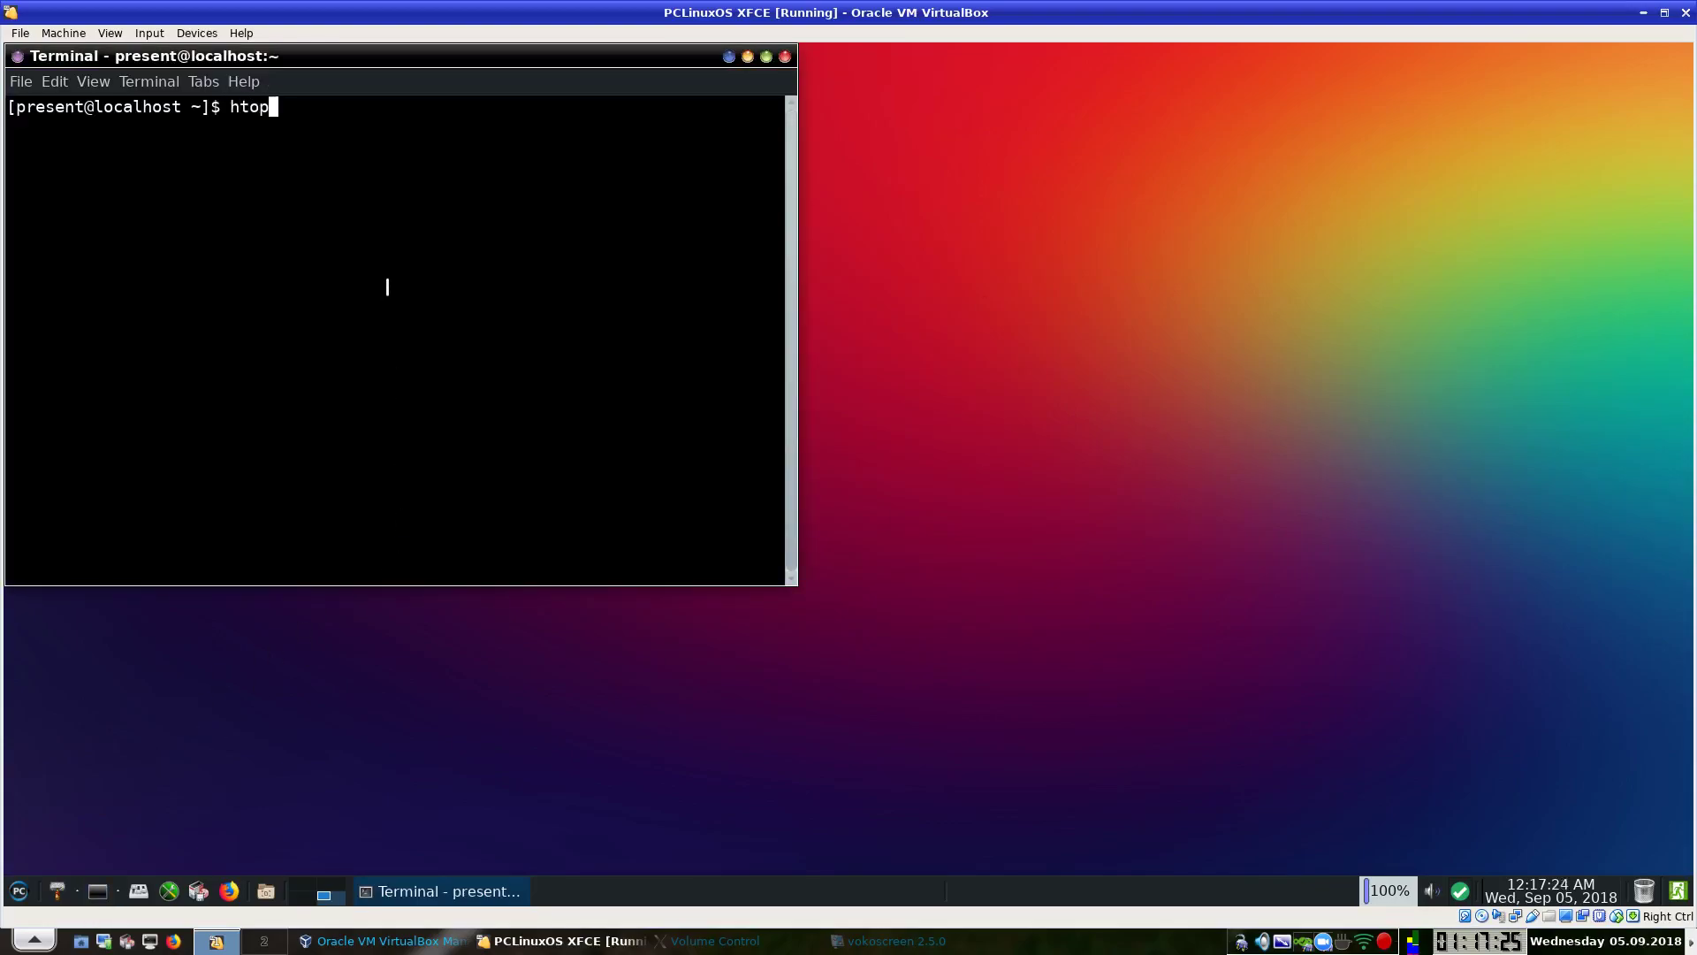
key(Return)
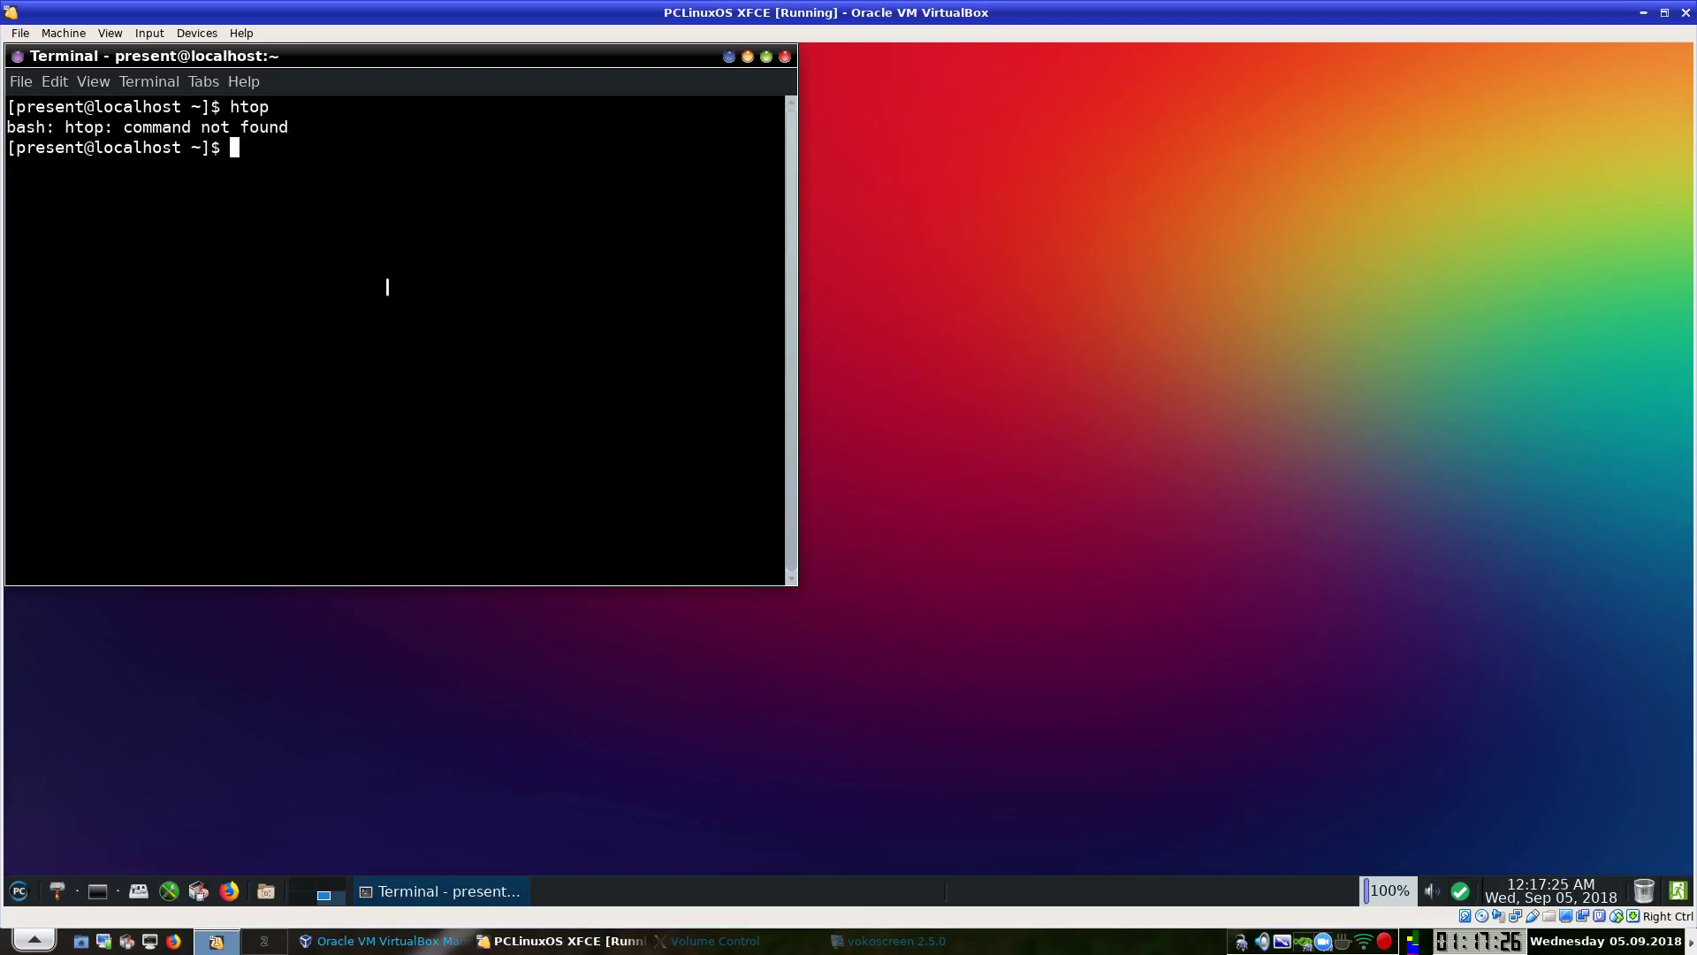
Switch the terminal session to root with su, entering the root password.
text(su)
key(Return)
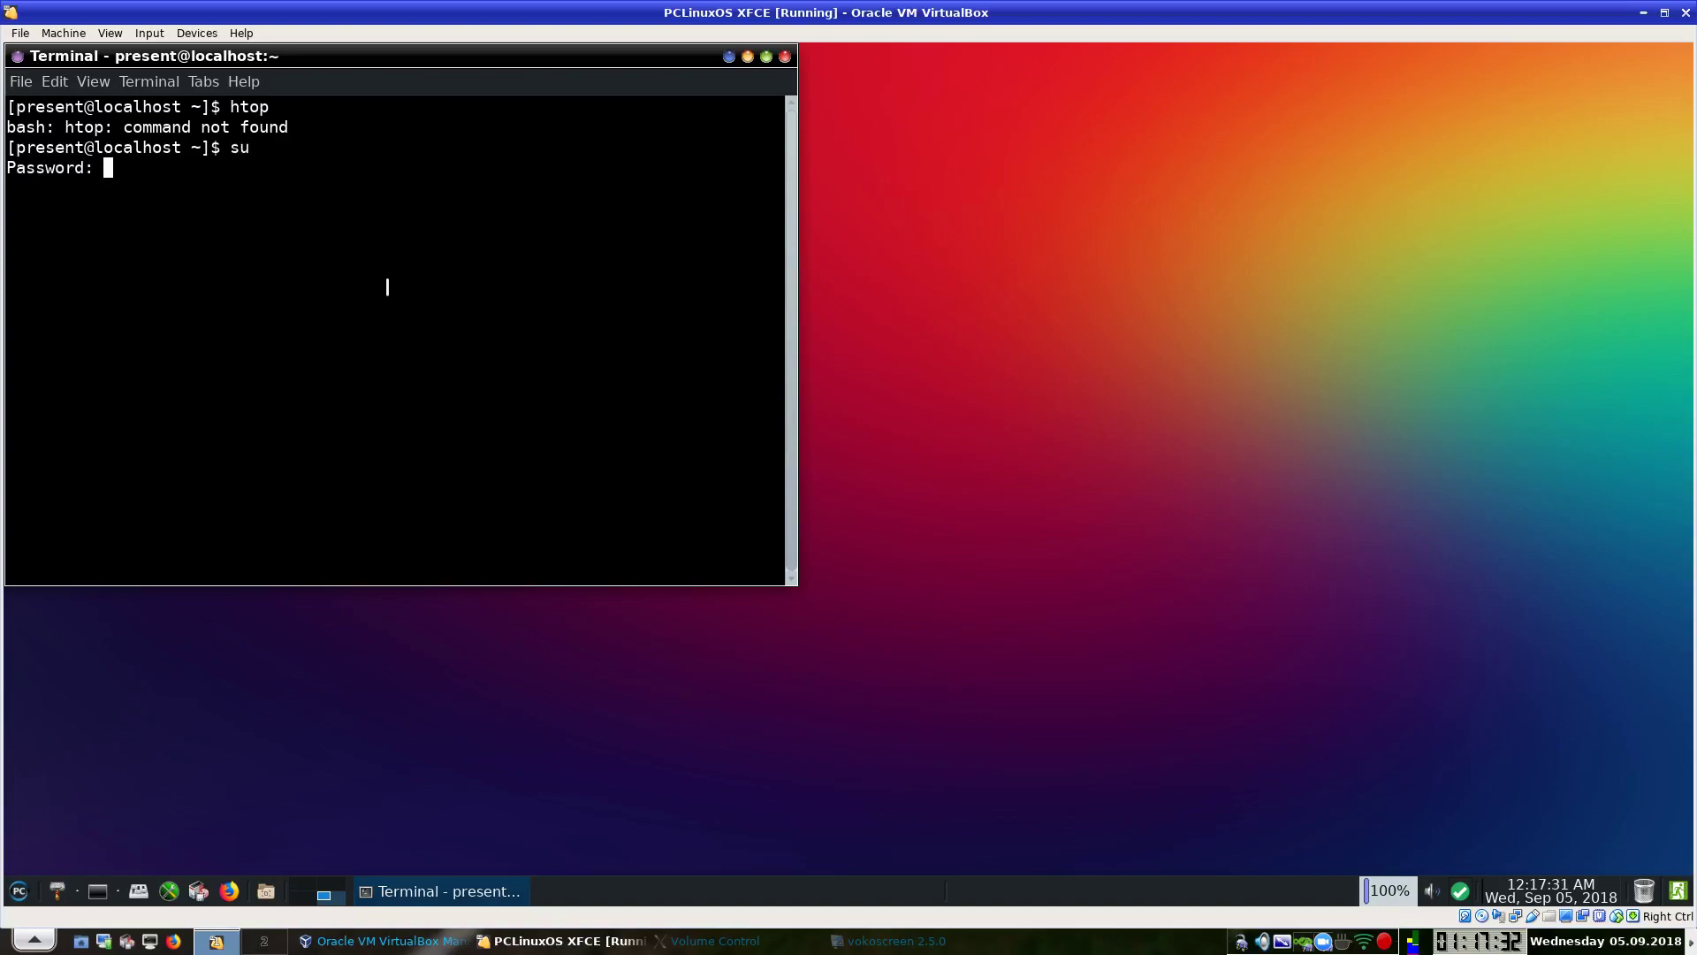
key(Return)
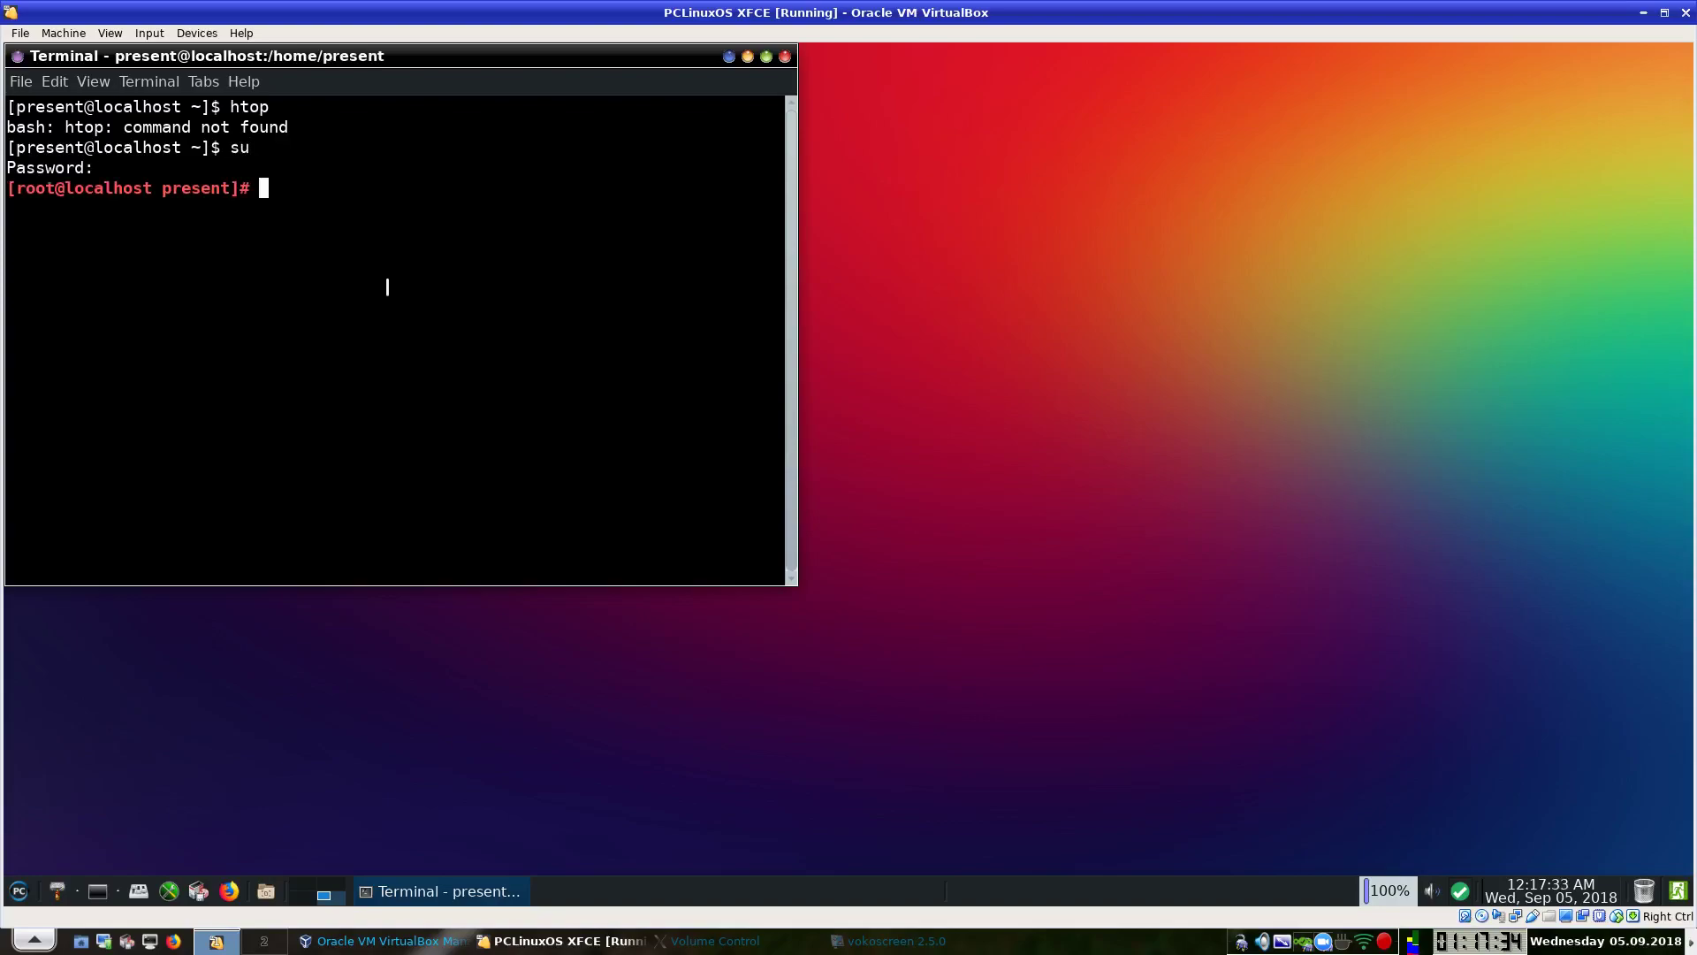
Install the htop package with the command "apt-get install htop".
text(apt-h)
key(BackSpace)
text(get )
text(inat)
key(BackSpace)
key(BackSpace)
text(stall)
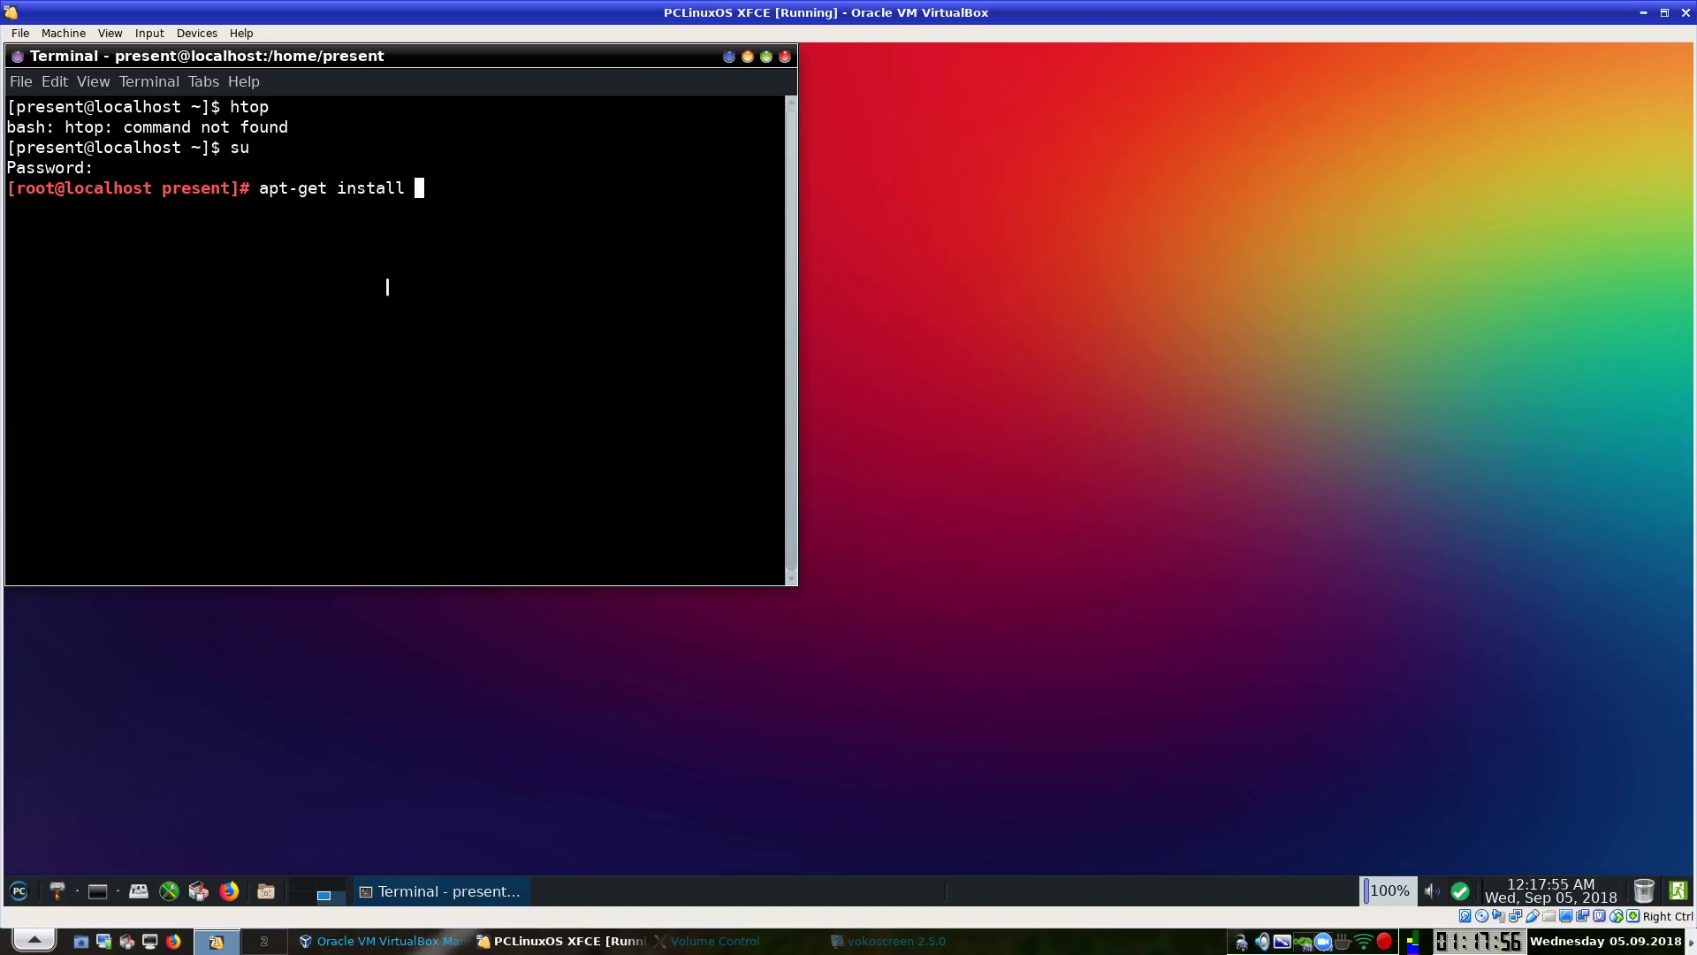
text(htop)
key(Return)
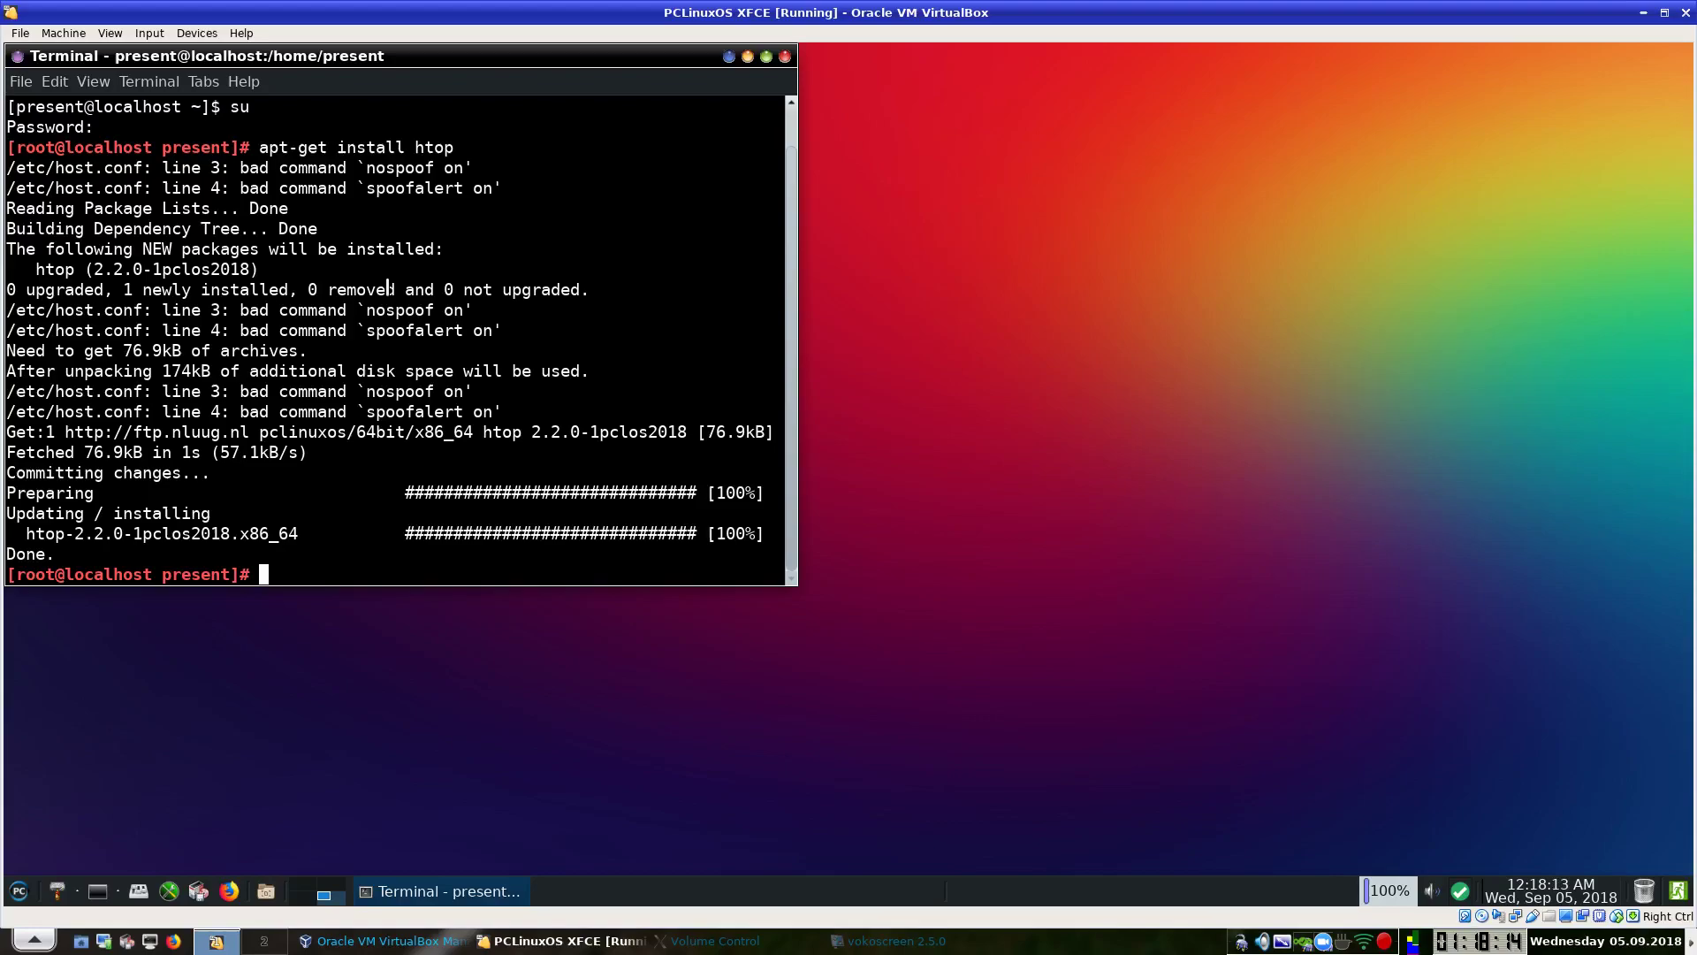
Exit the root session and run htop as the regular user to view the system's resource usage.
text(exit)
key(Return)
text(htop)
key(Return)
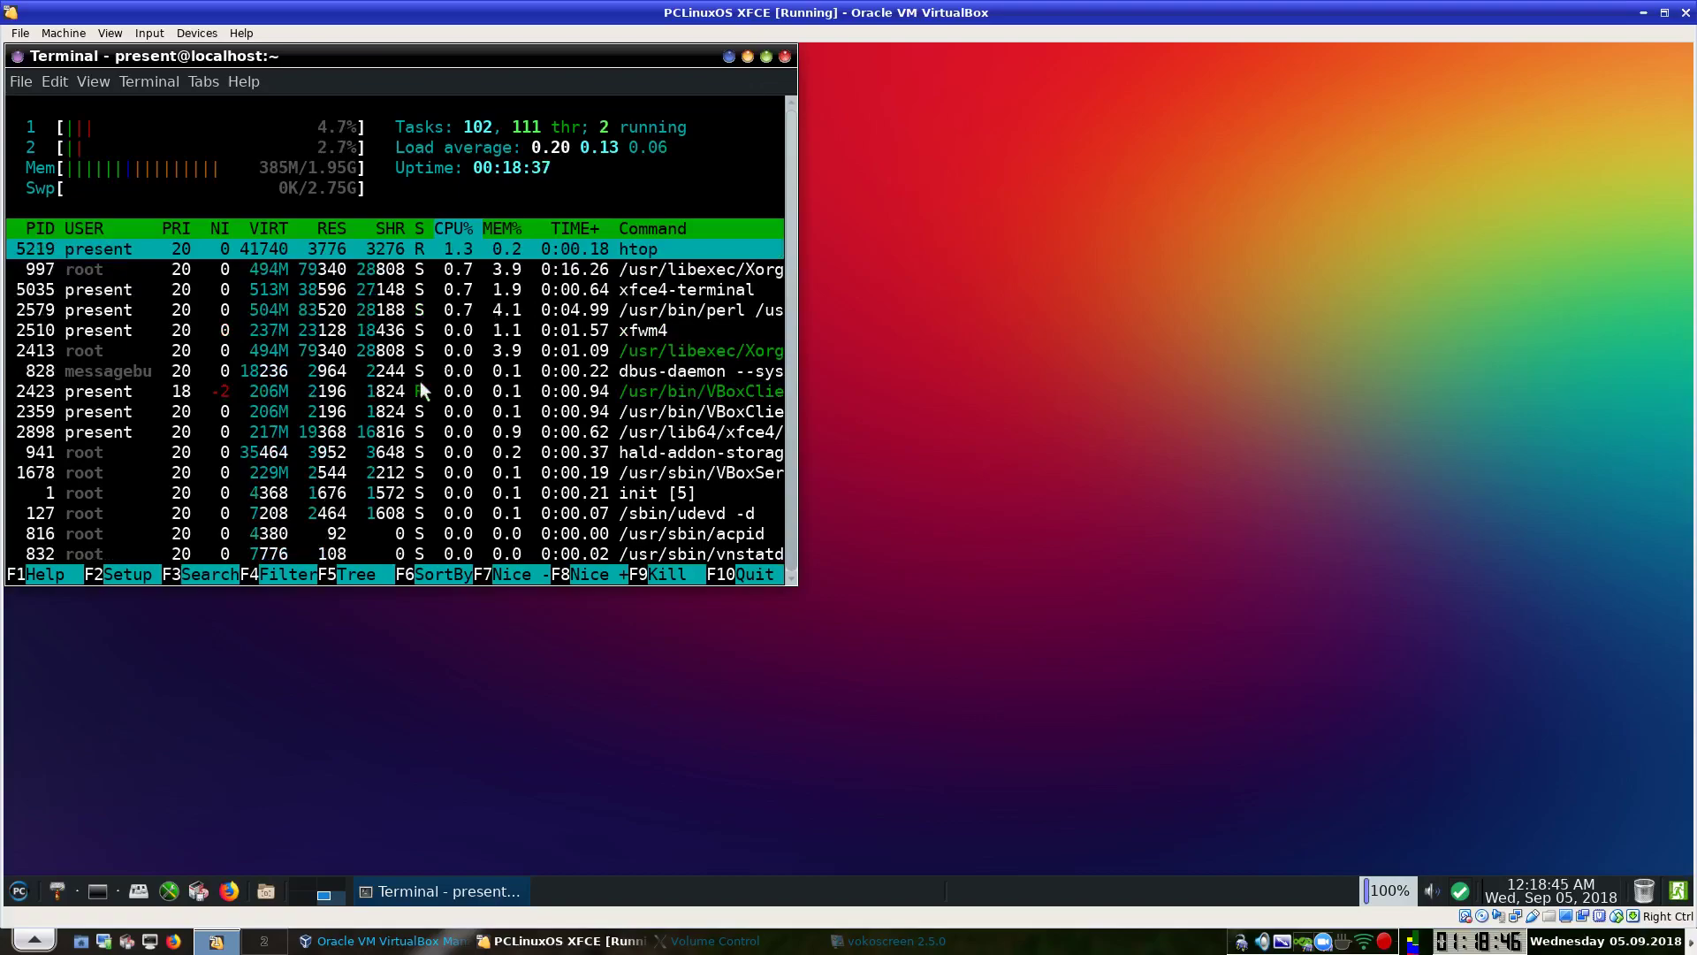
Quit htop and close the terminal session with the command "exit".
text(q)
text(exit)
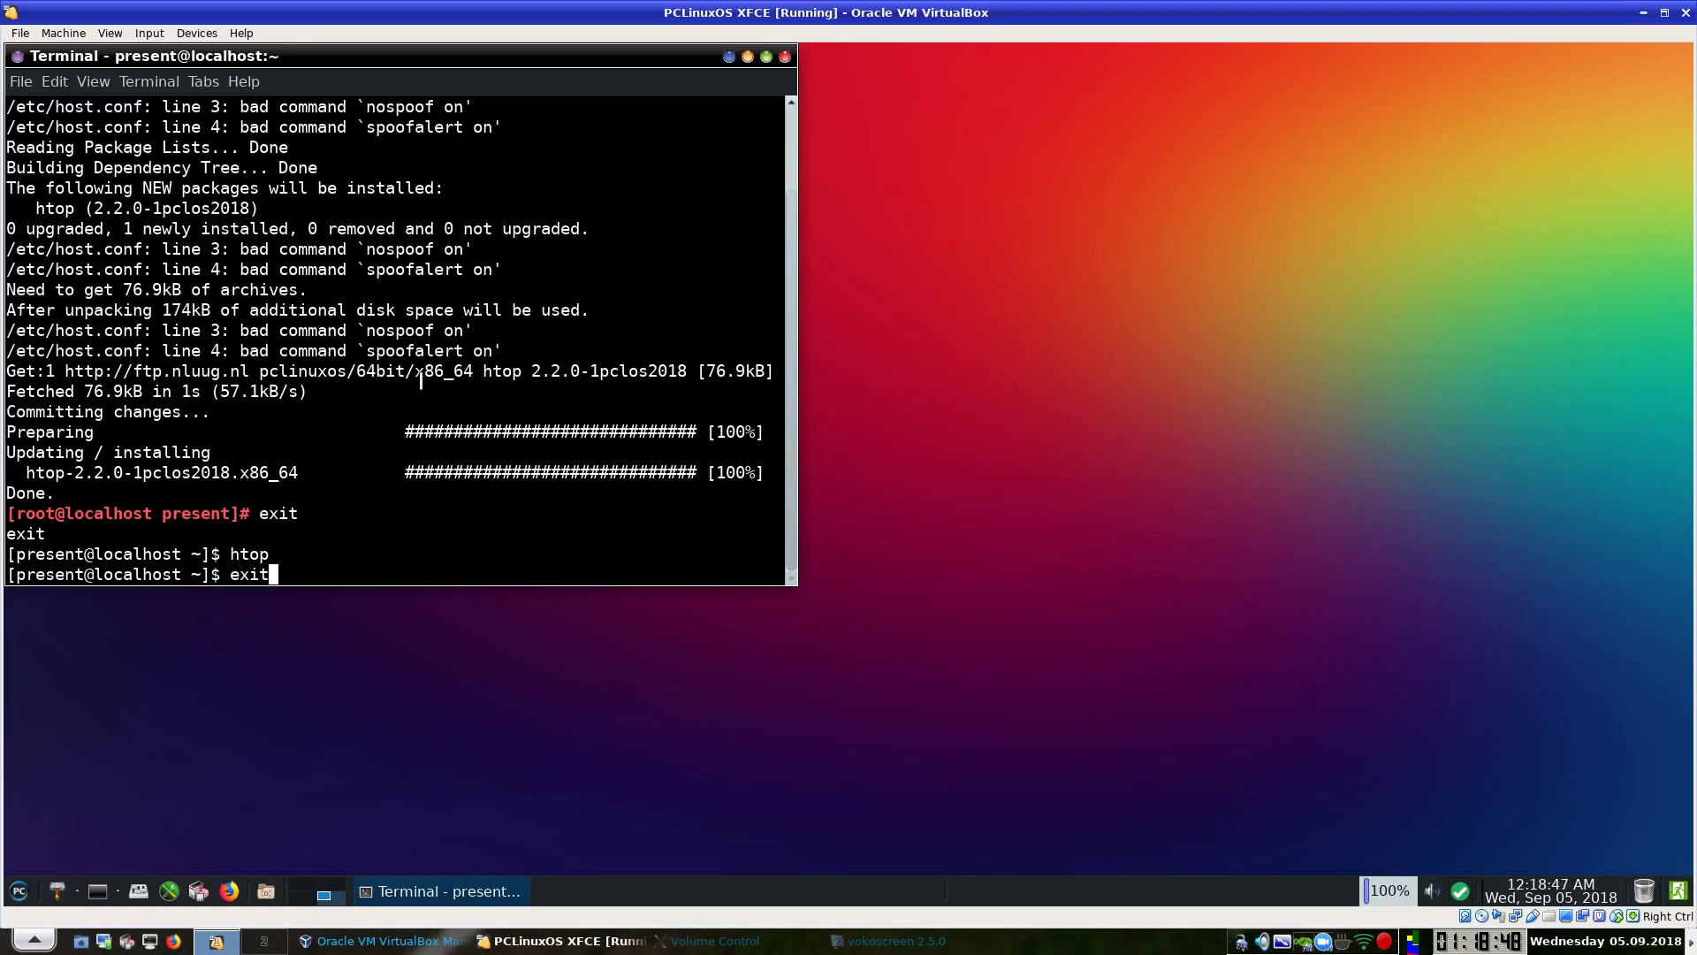
key(Return)
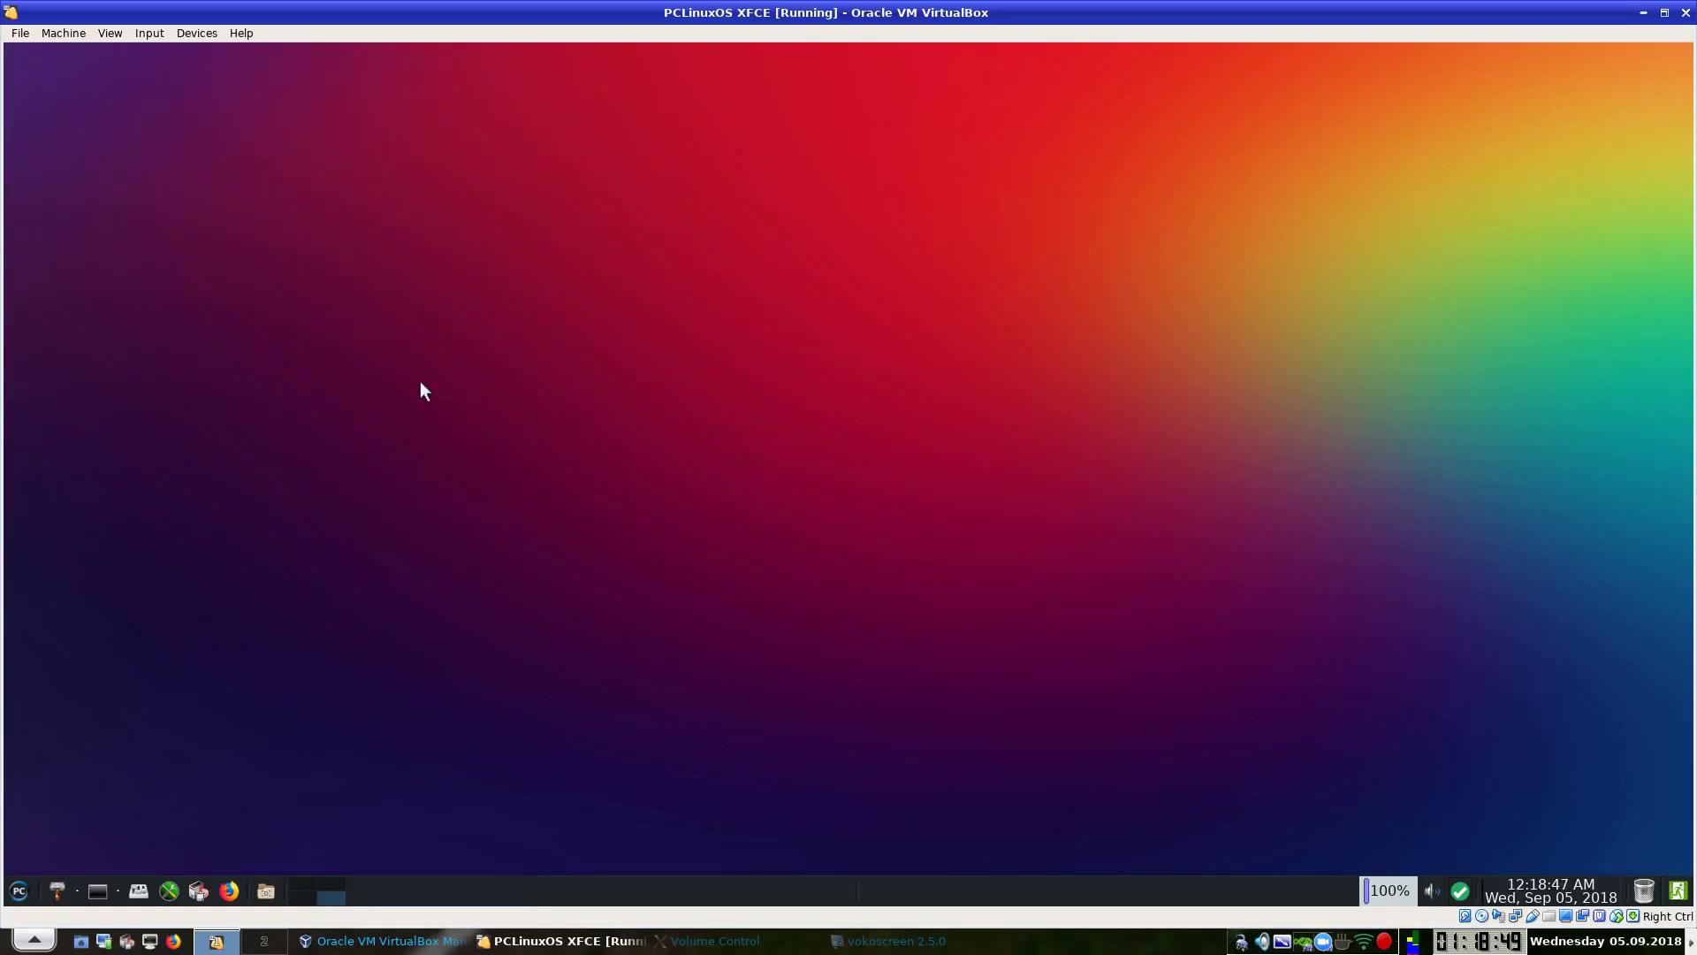
Review the installed printing, terminal and archiving programs among the application categories.
click(20, 893)
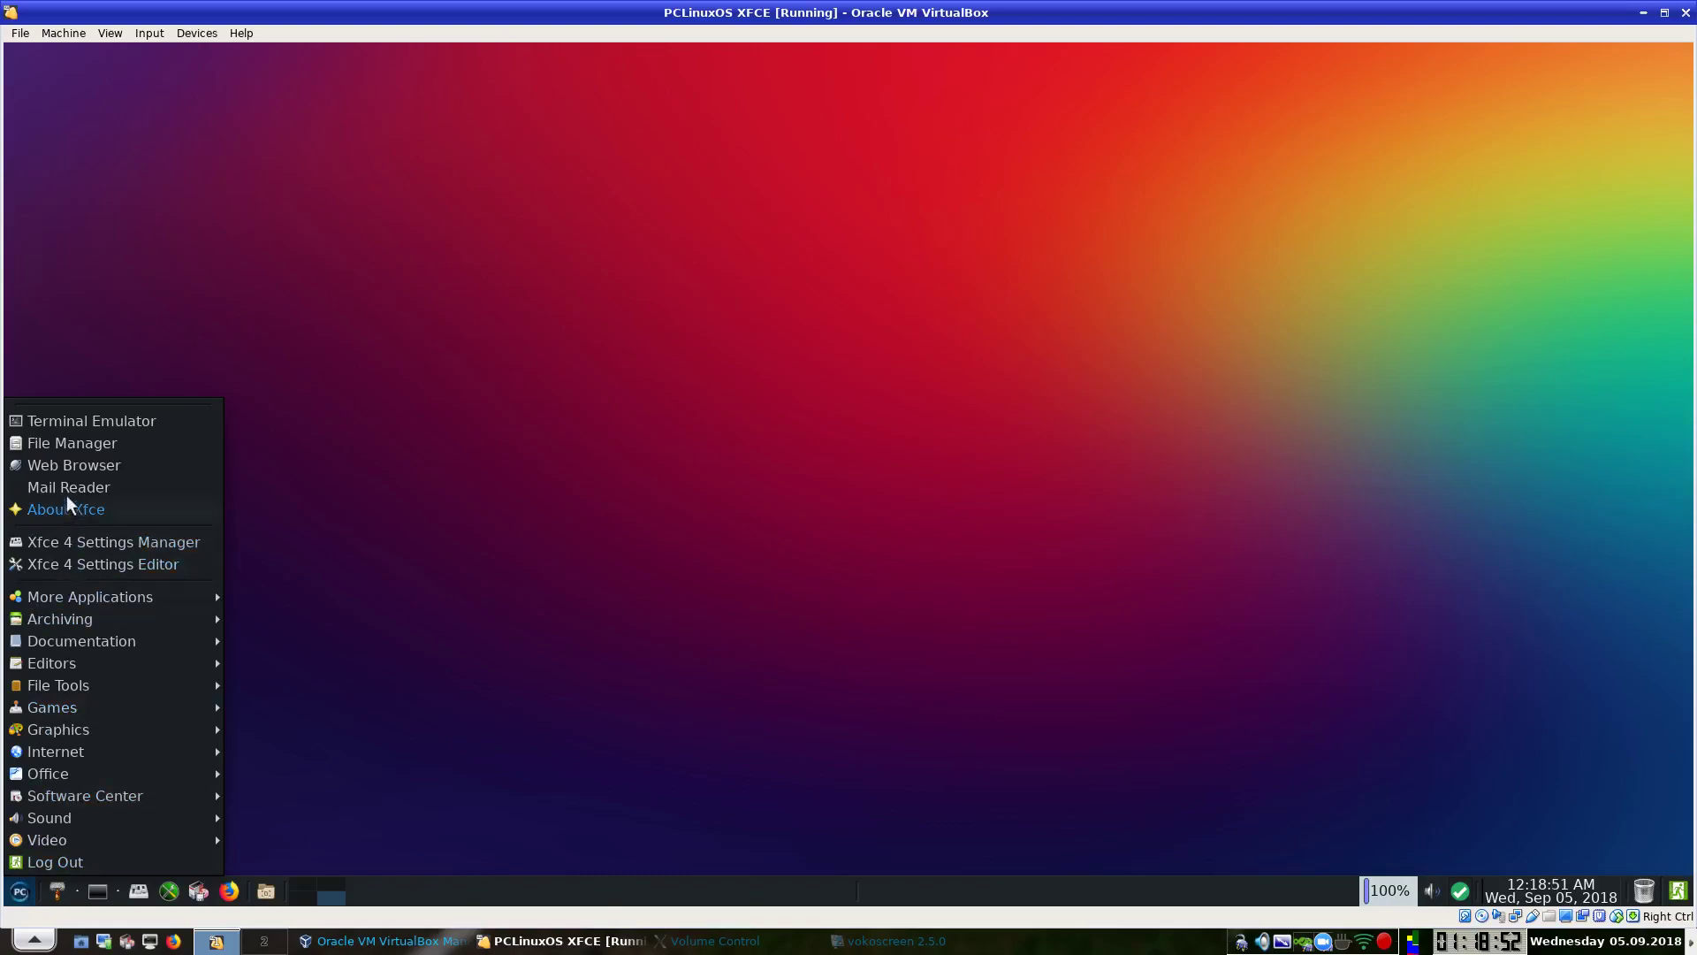
mouse_move(85, 645)
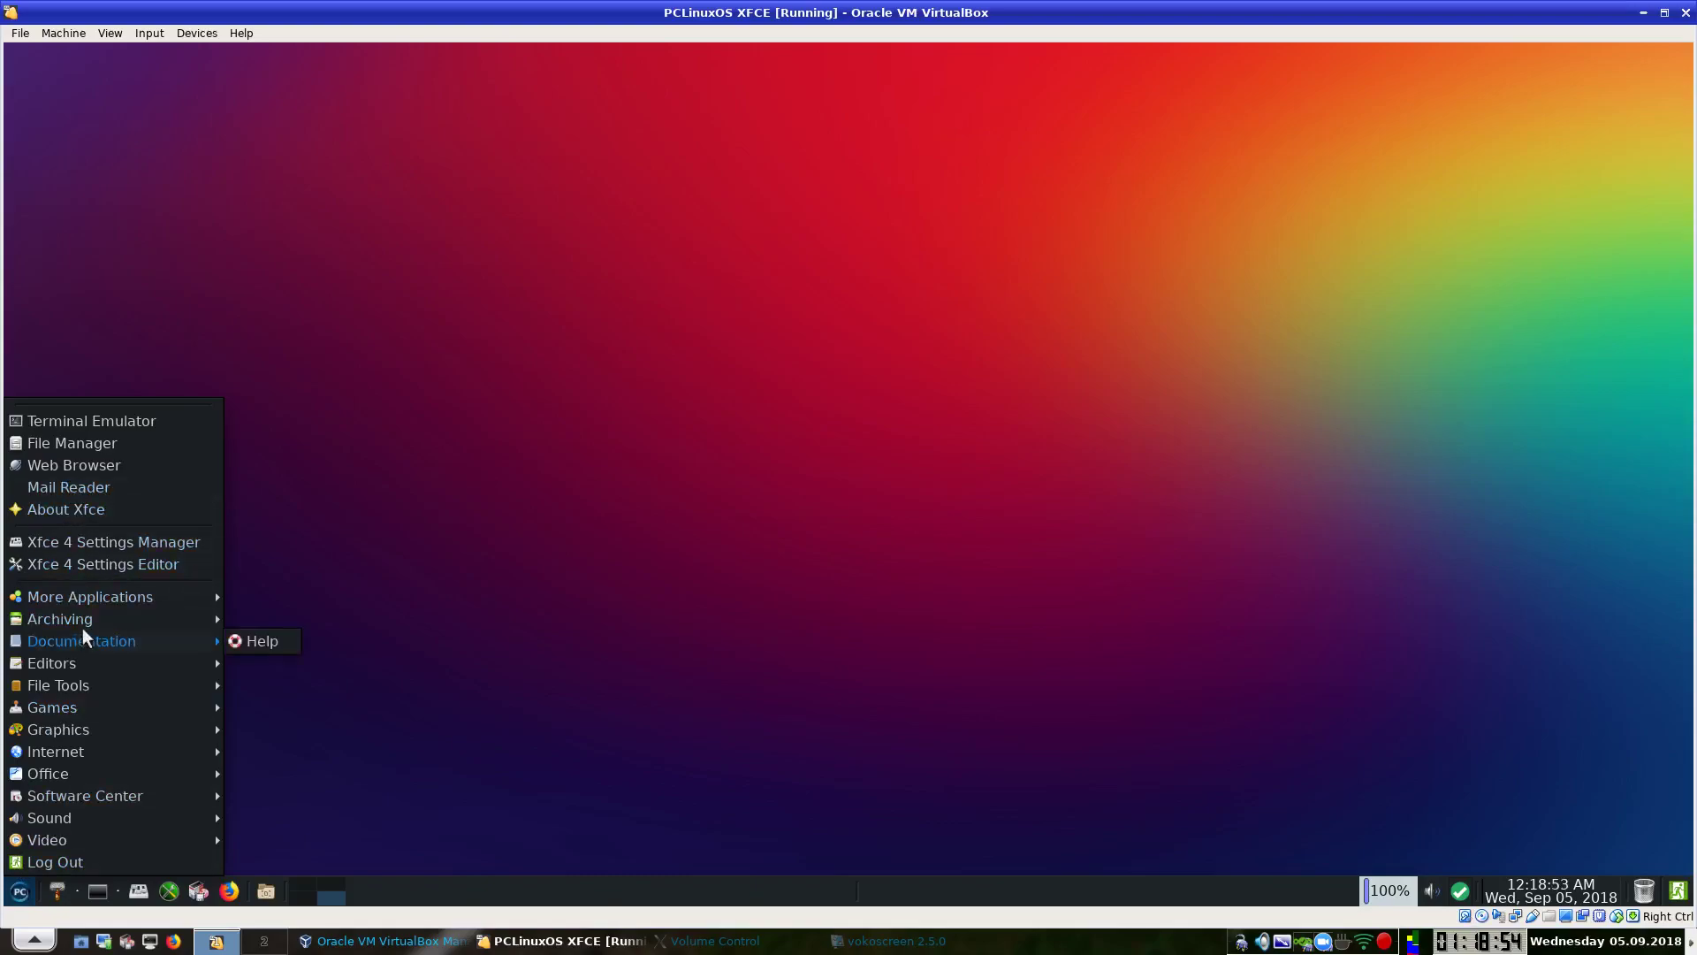
mouse_move(83, 598)
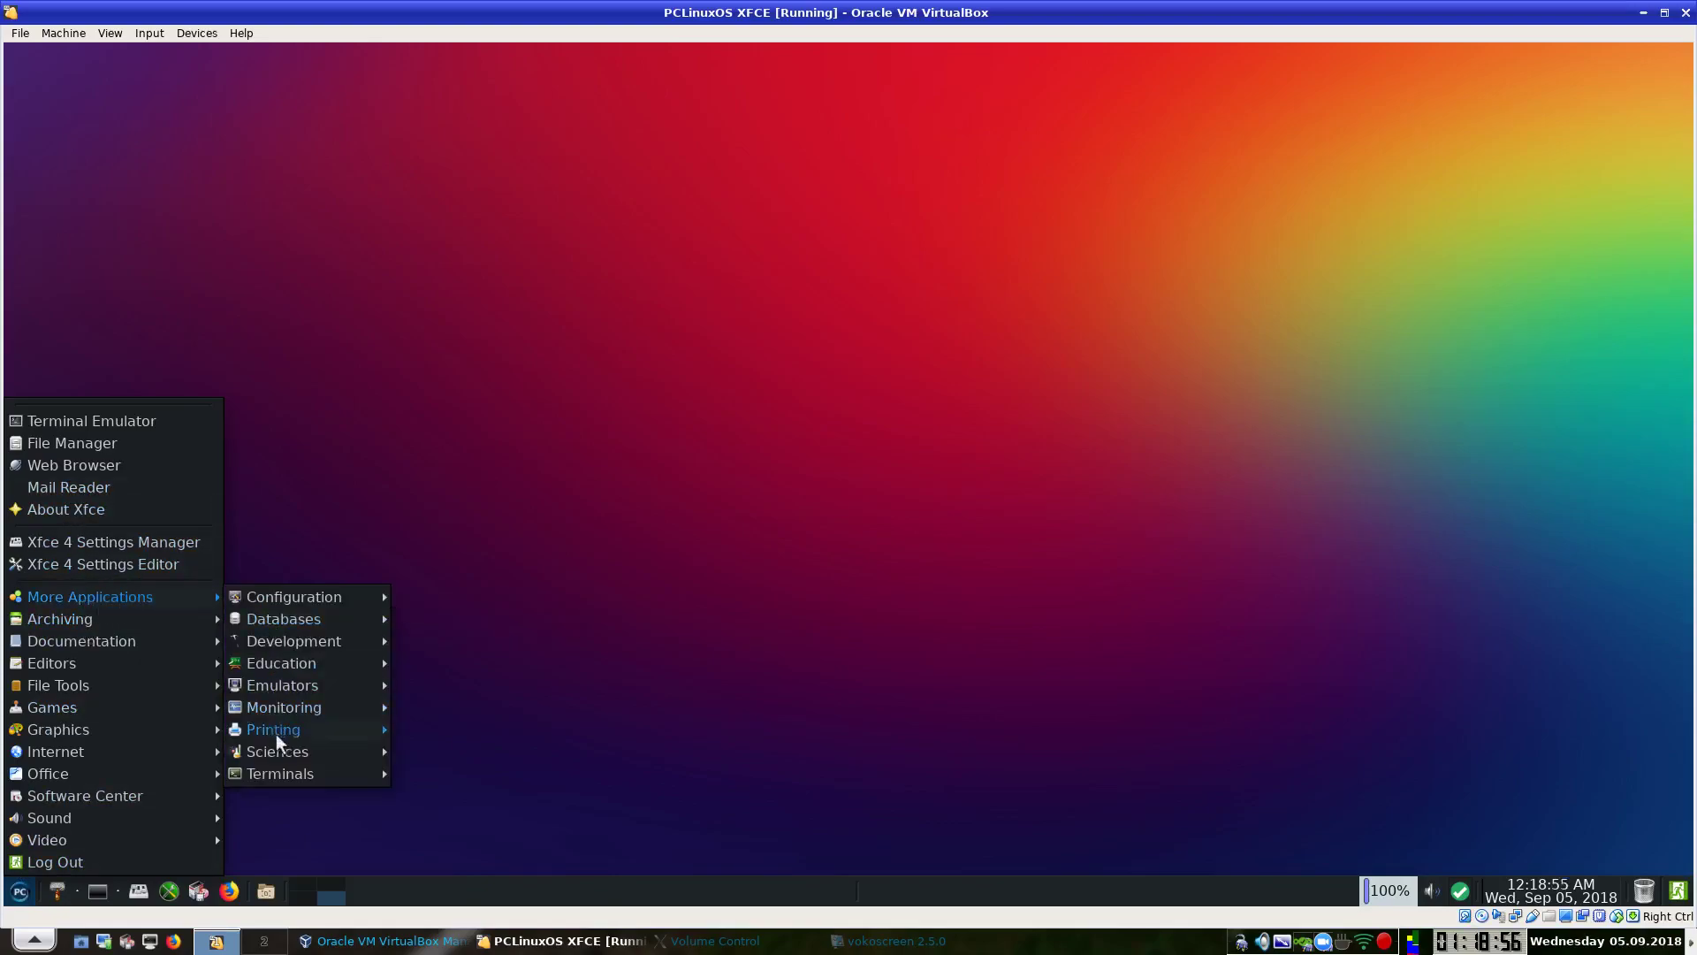
mouse_move(278, 730)
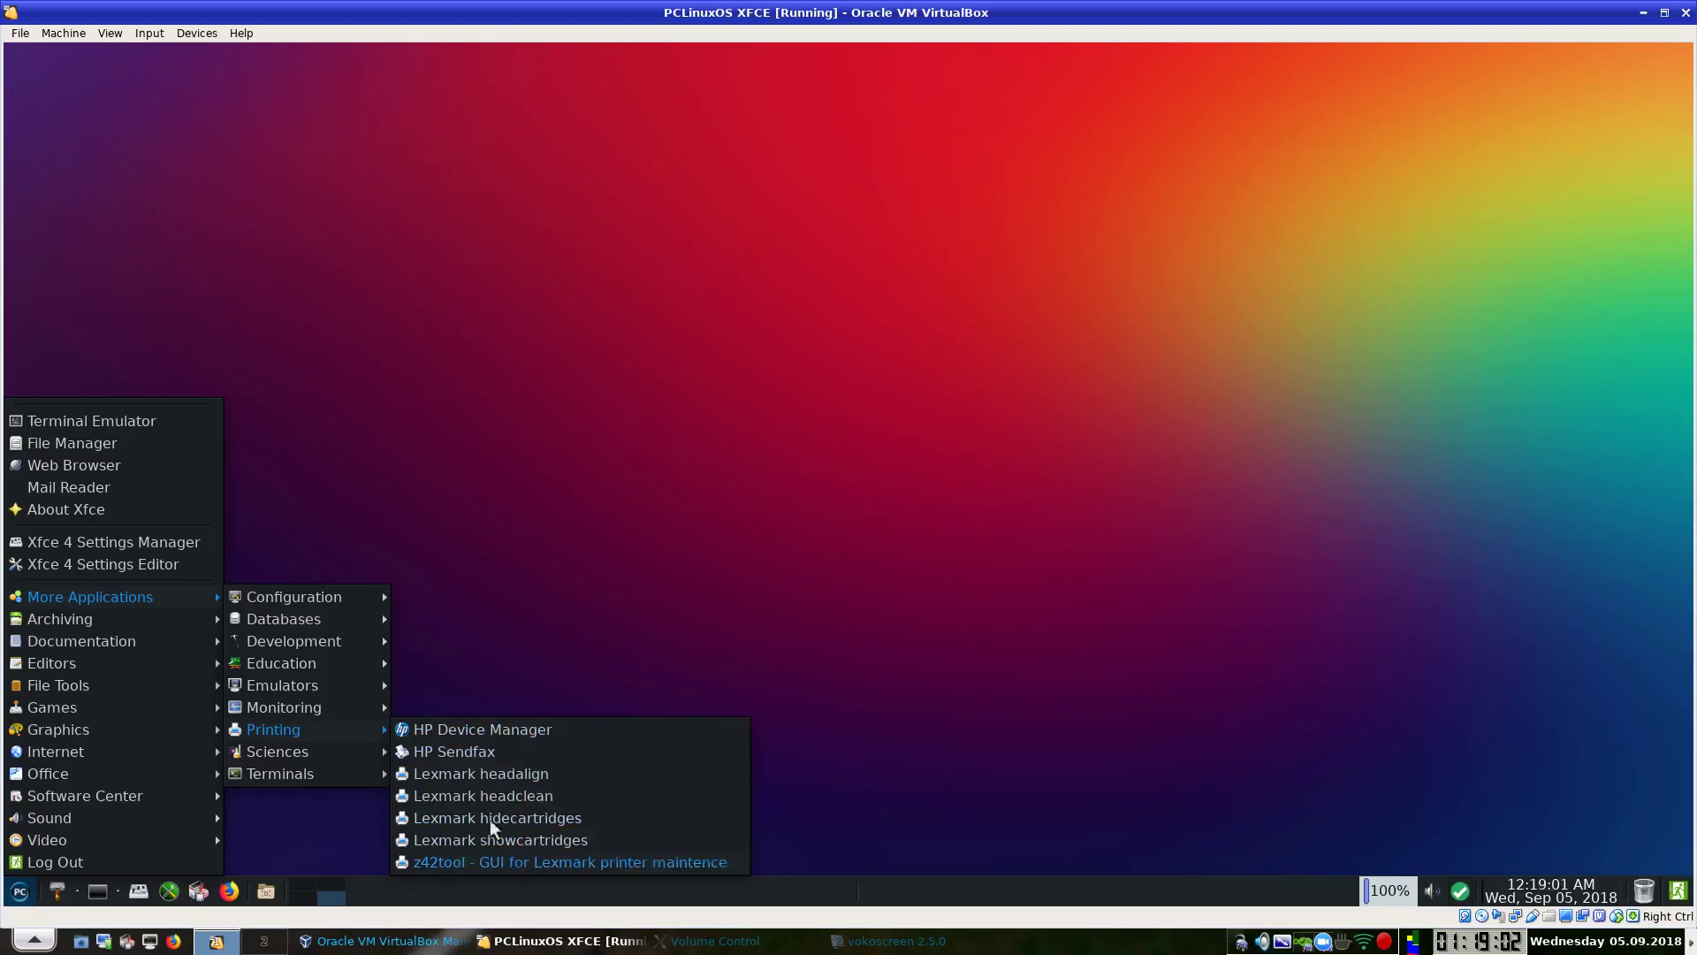
mouse_move(291, 683)
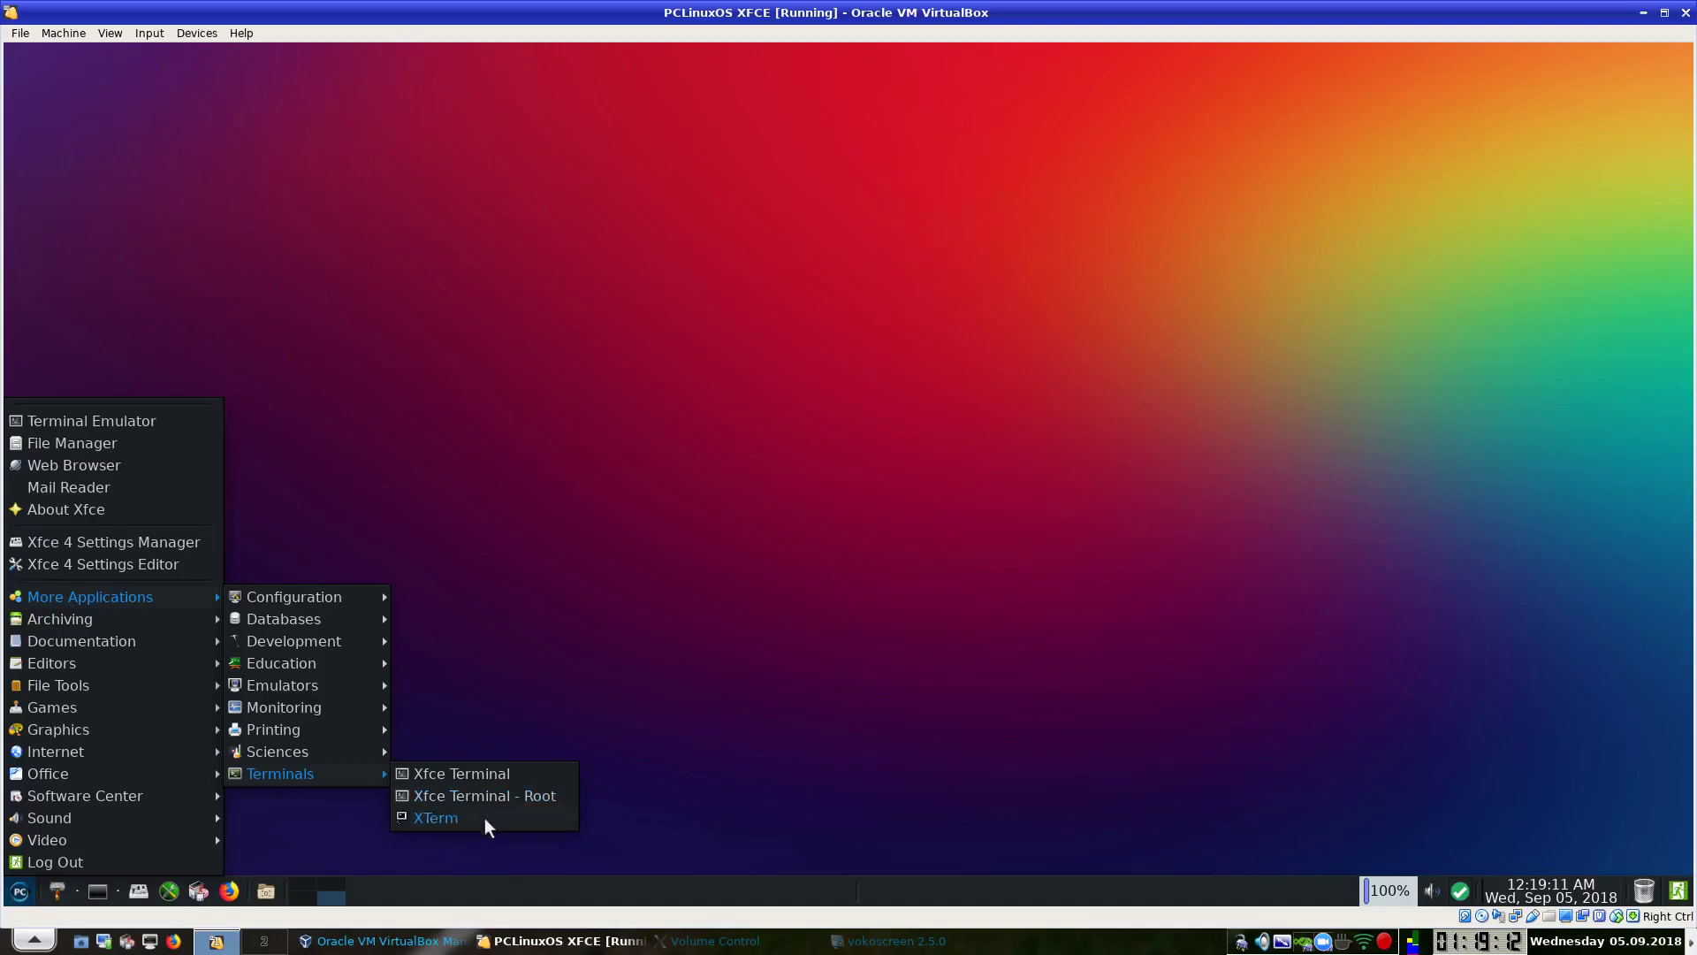
mouse_move(117, 621)
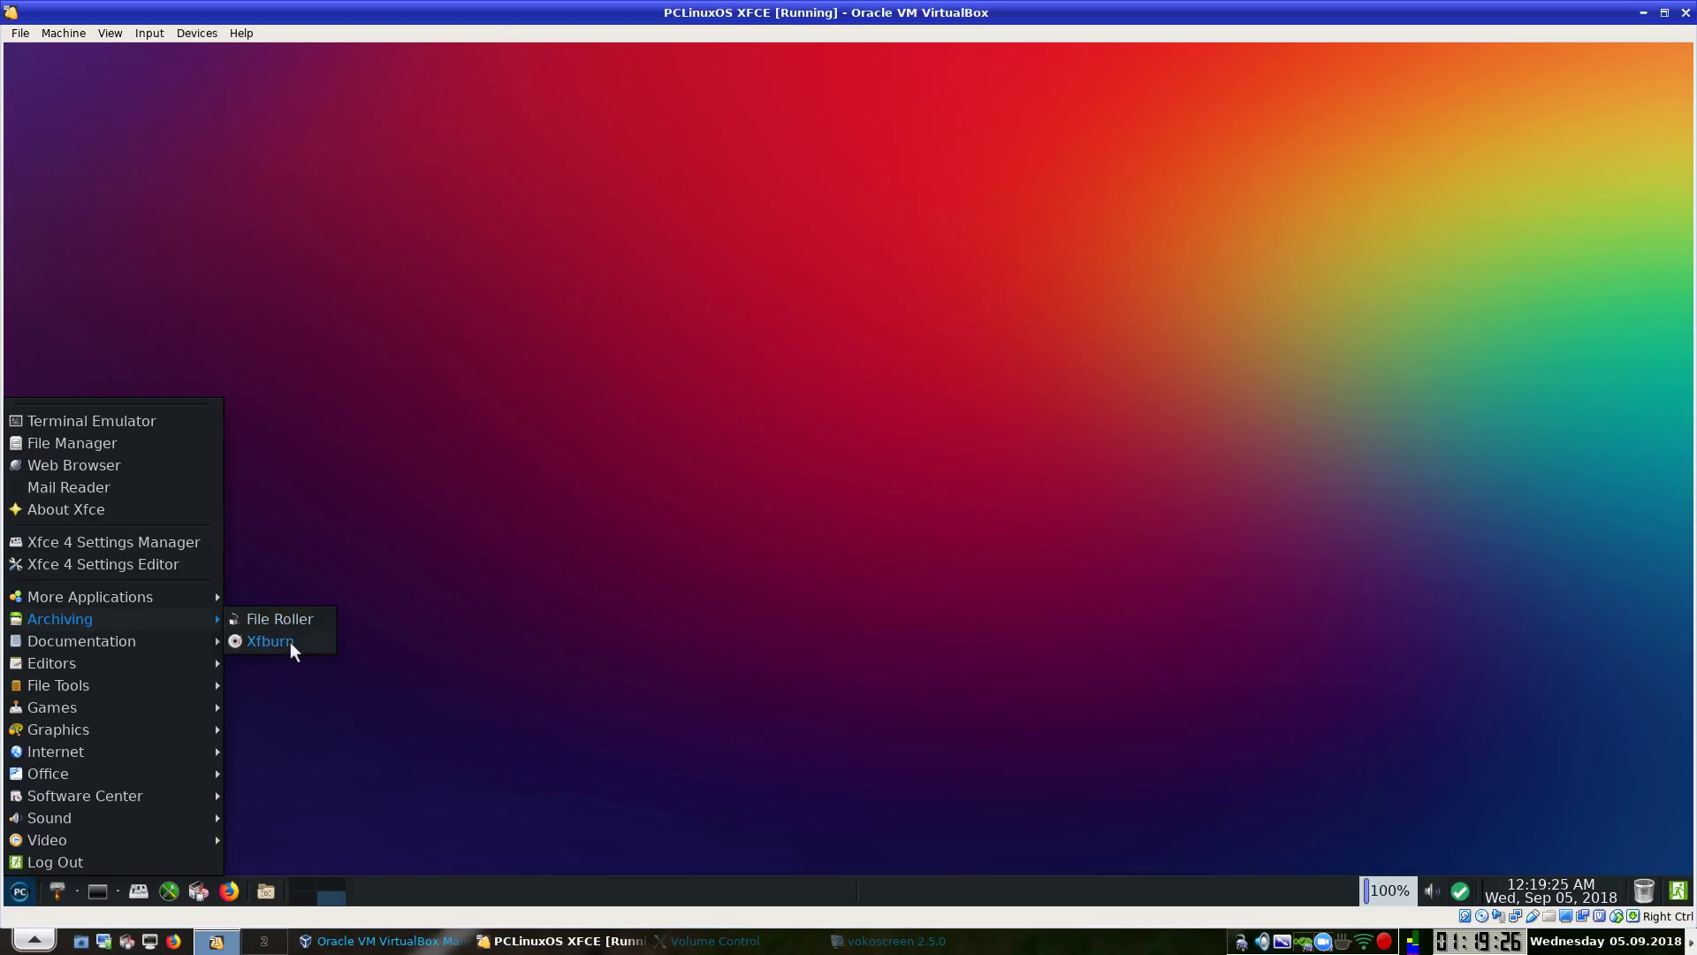
Launch the Mousepad text editor, view its online help contents, and close the browser window.
mouse_move(152, 643)
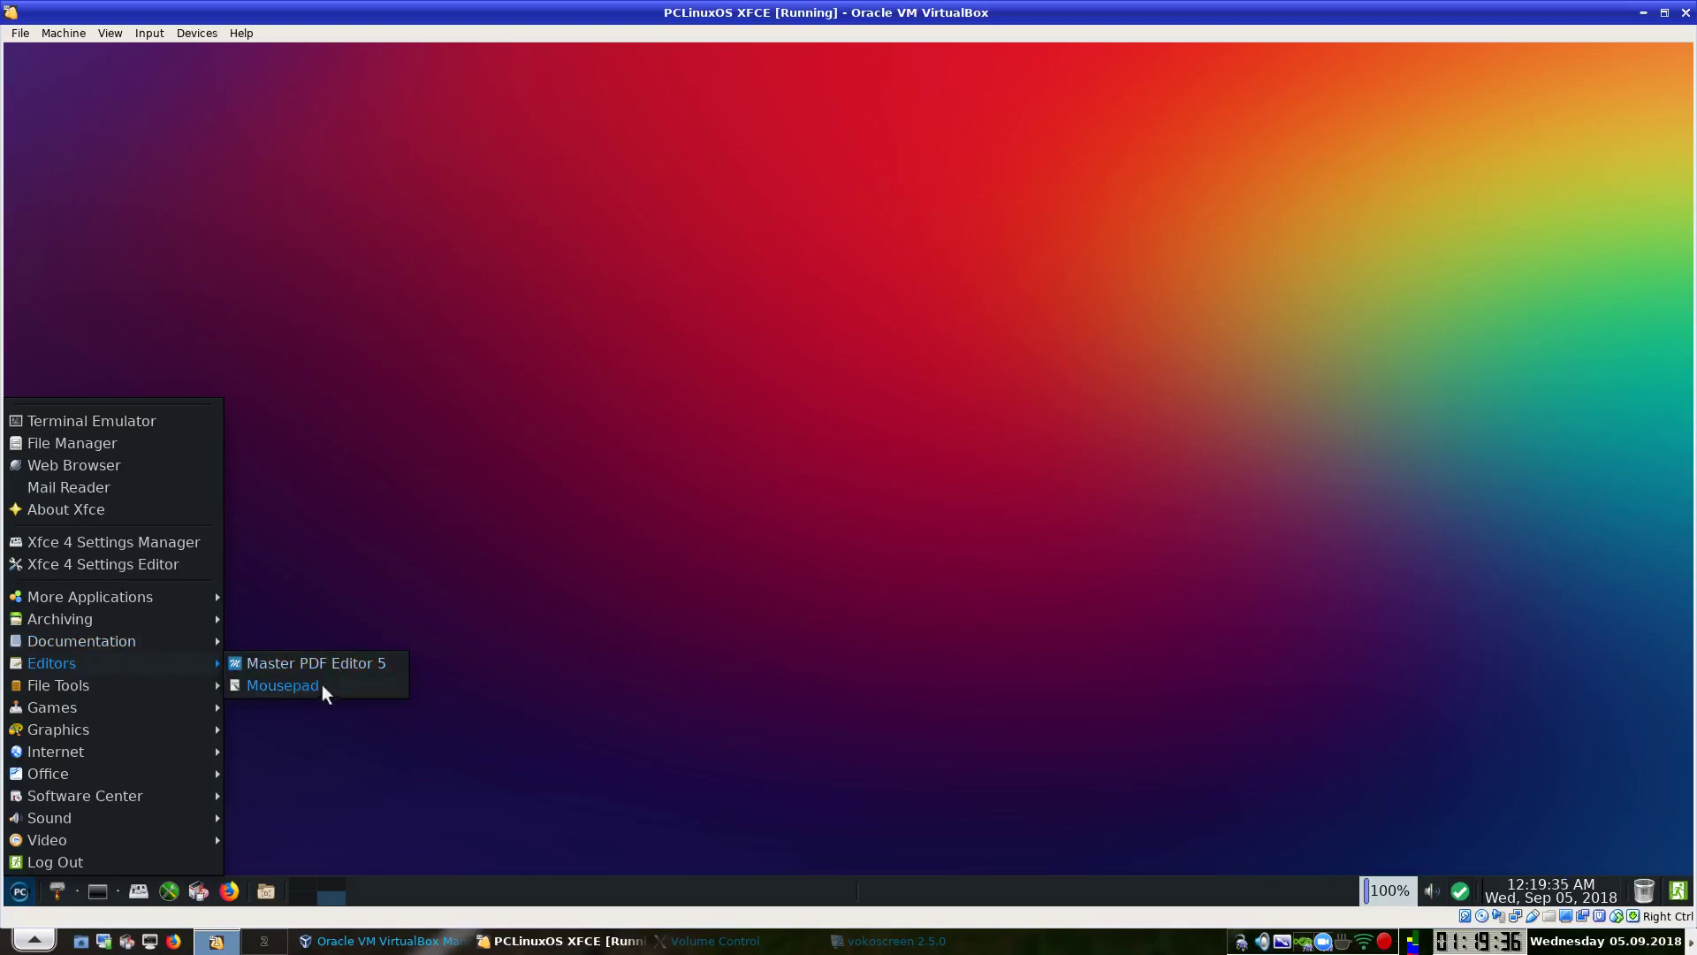
click(322, 686)
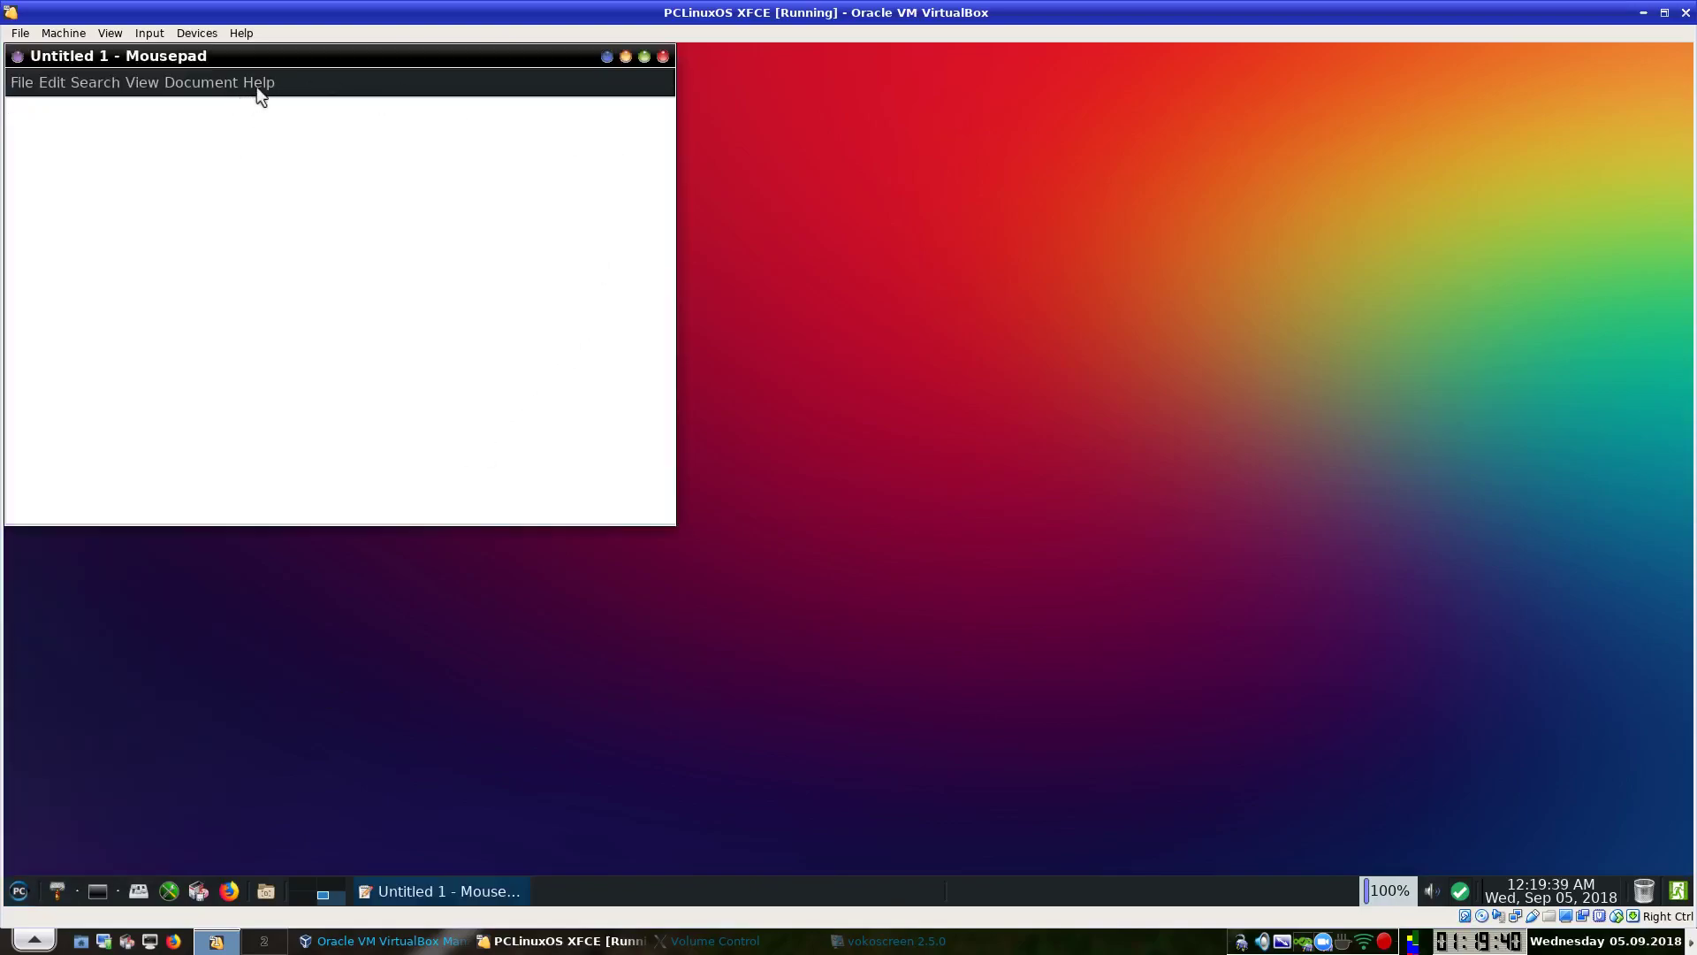
click(257, 88)
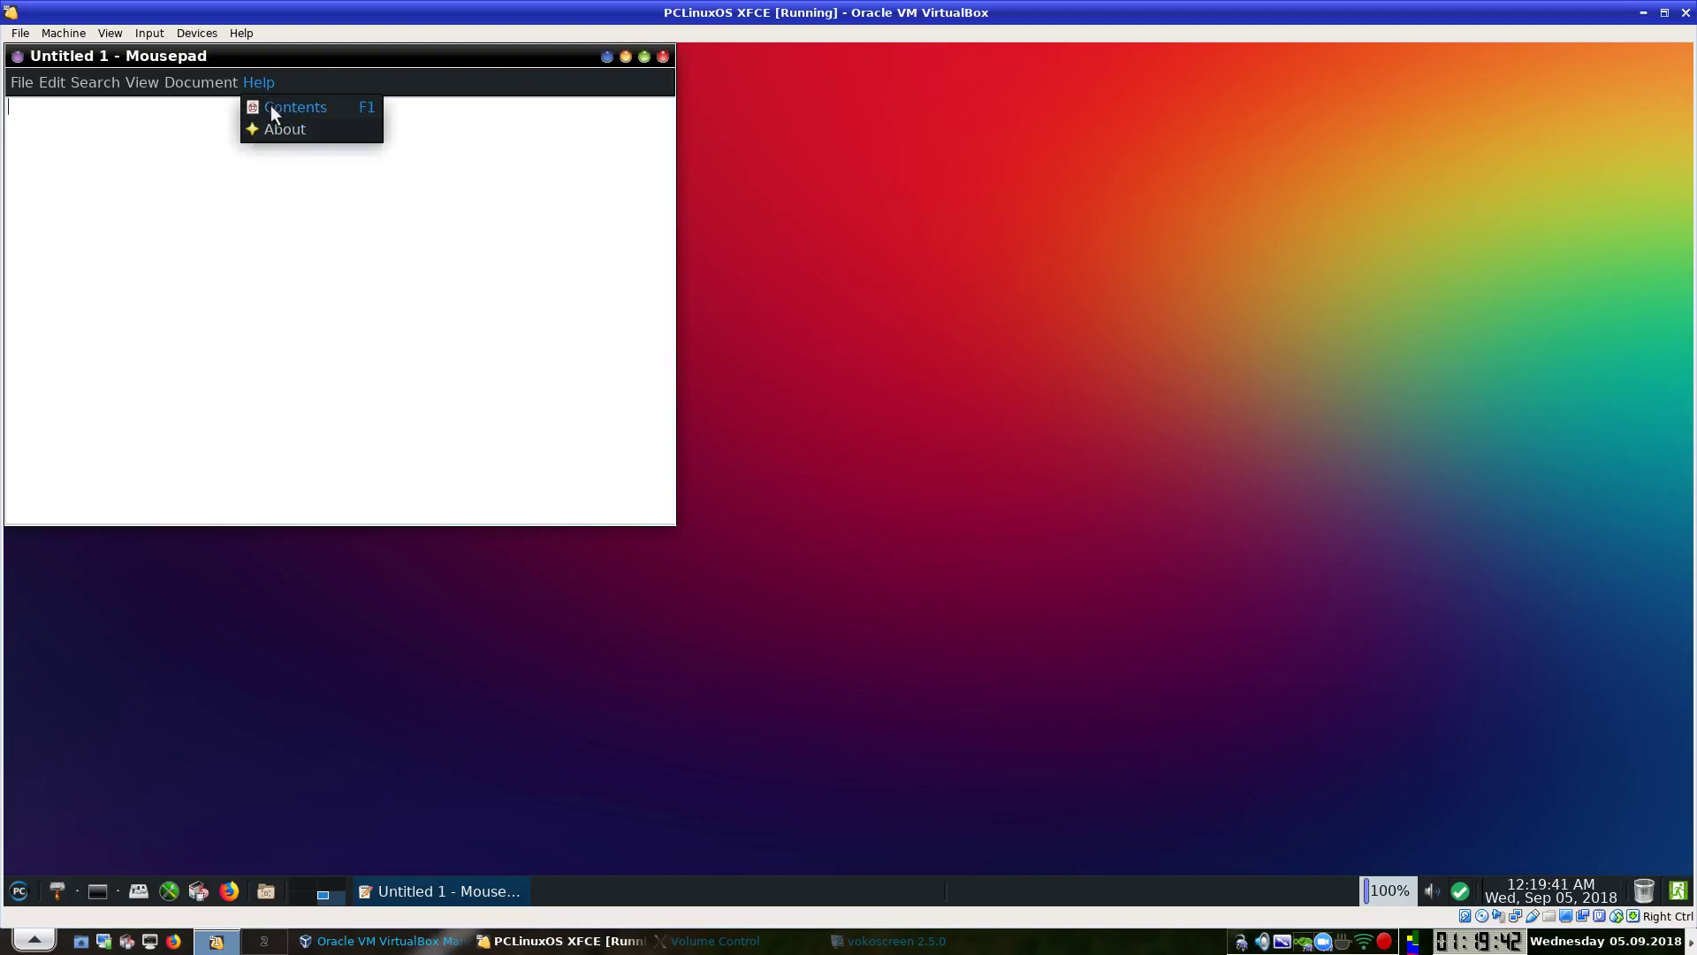
click(271, 106)
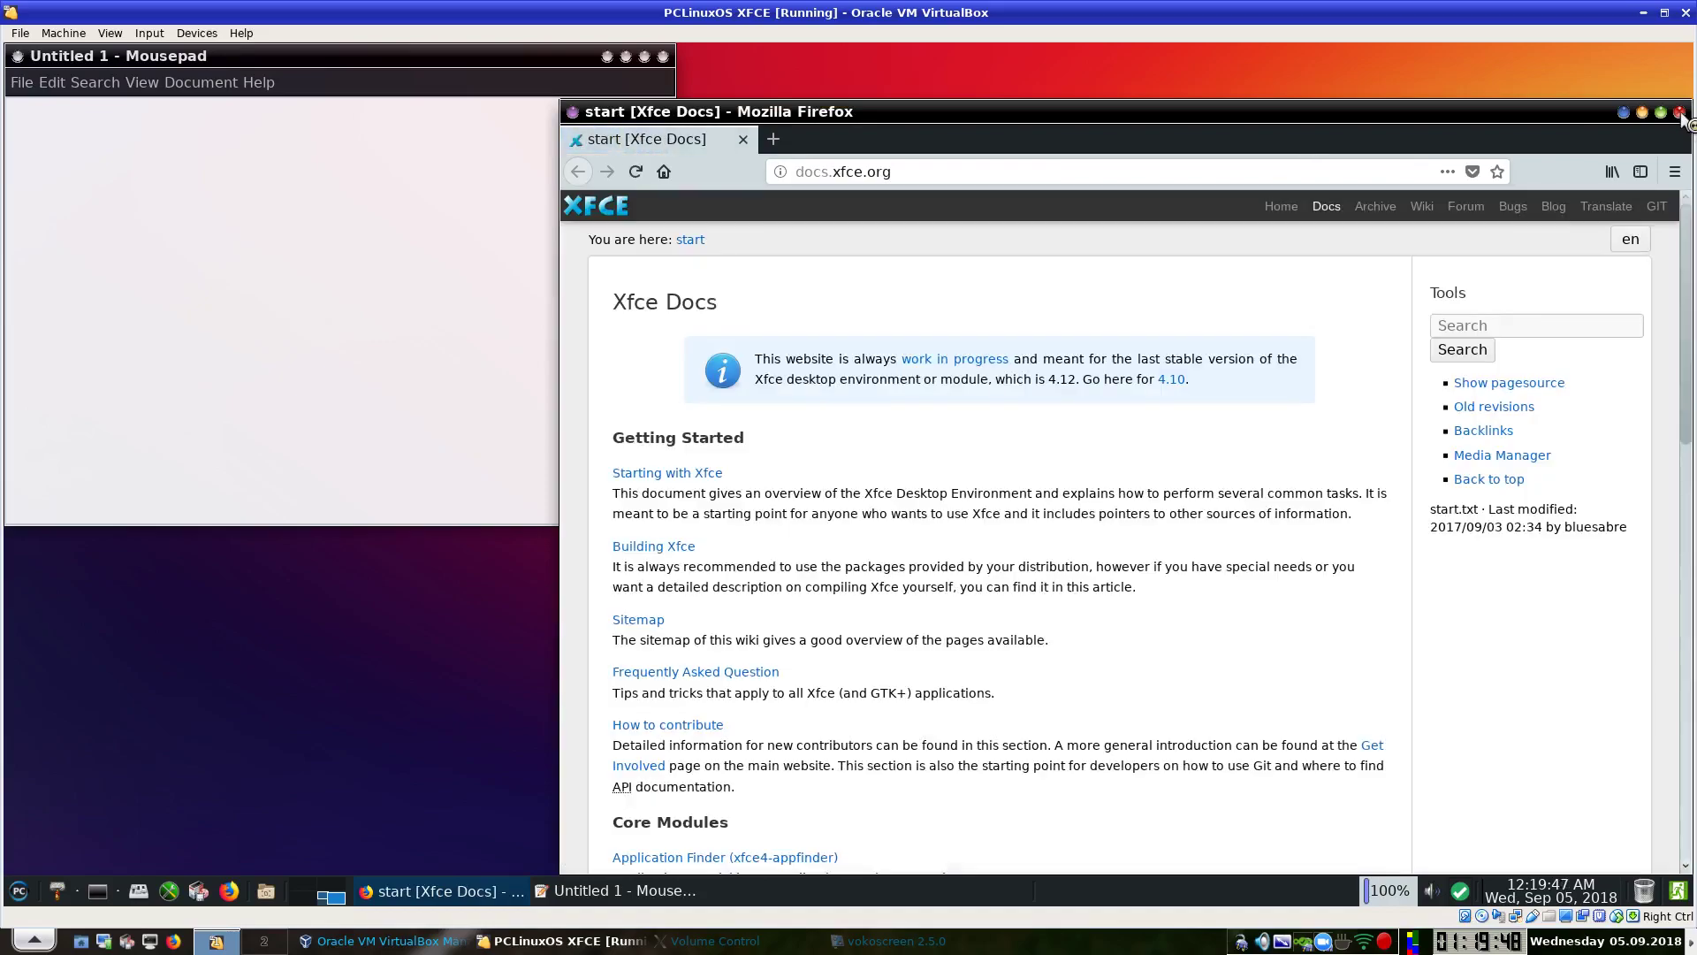
click(1680, 112)
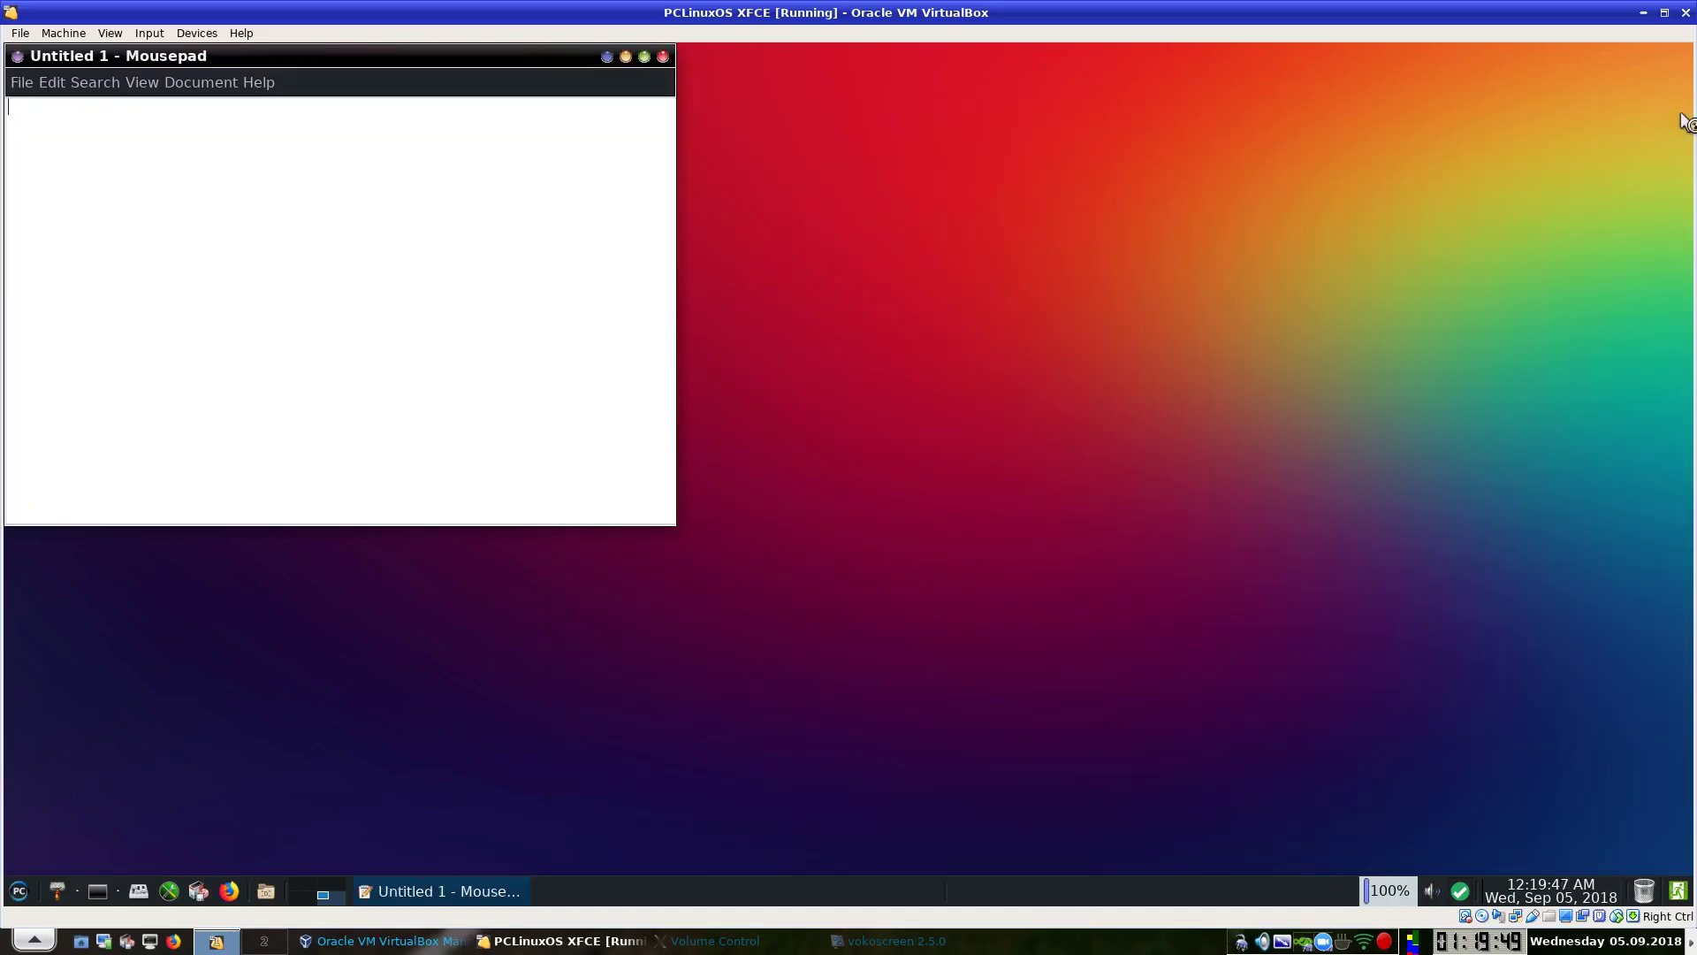
View Mousepad's version information, then close the dialog and the editor.
click(260, 84)
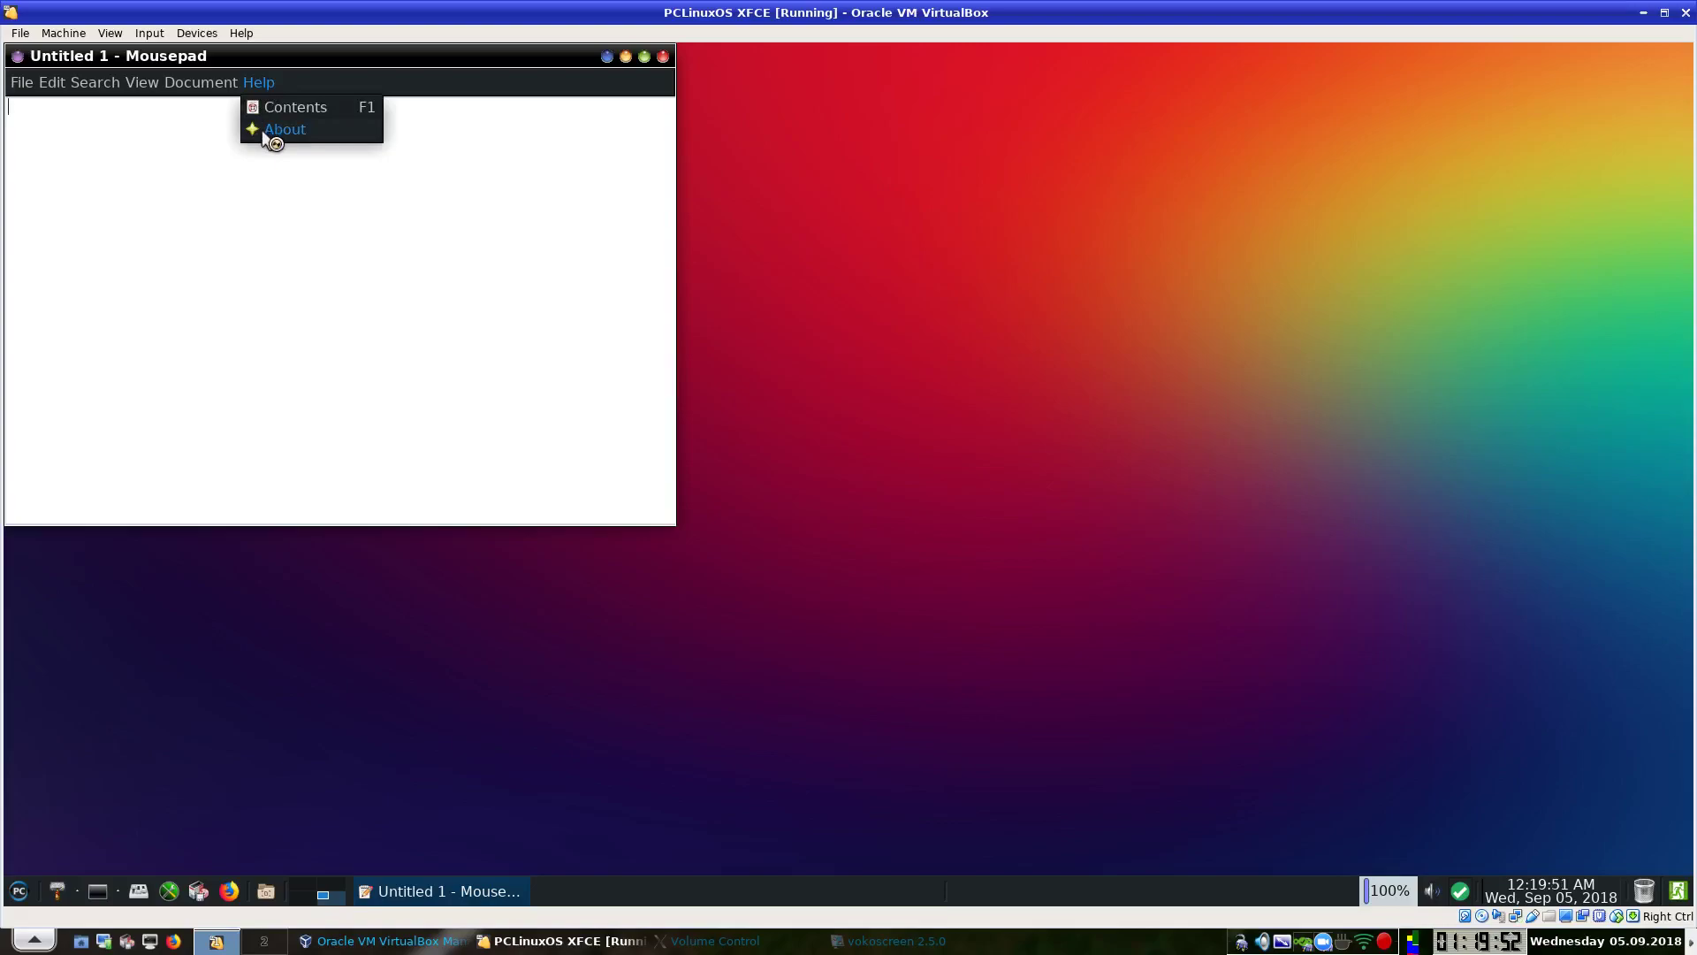
click(265, 133)
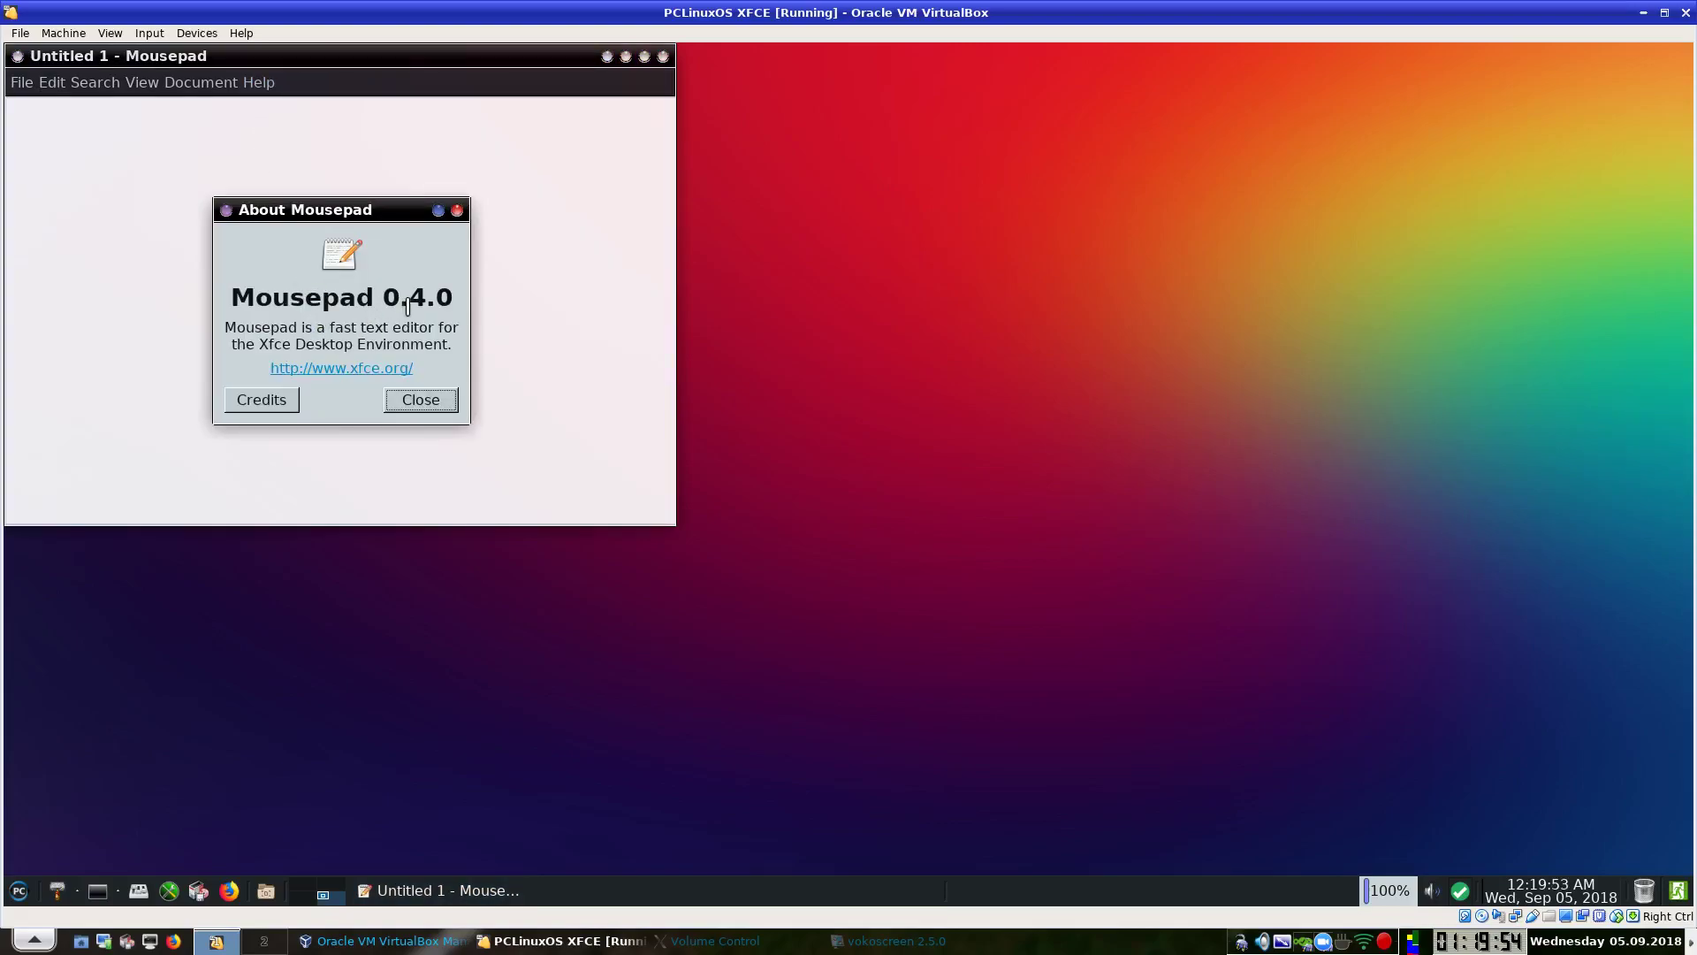
click(442, 401)
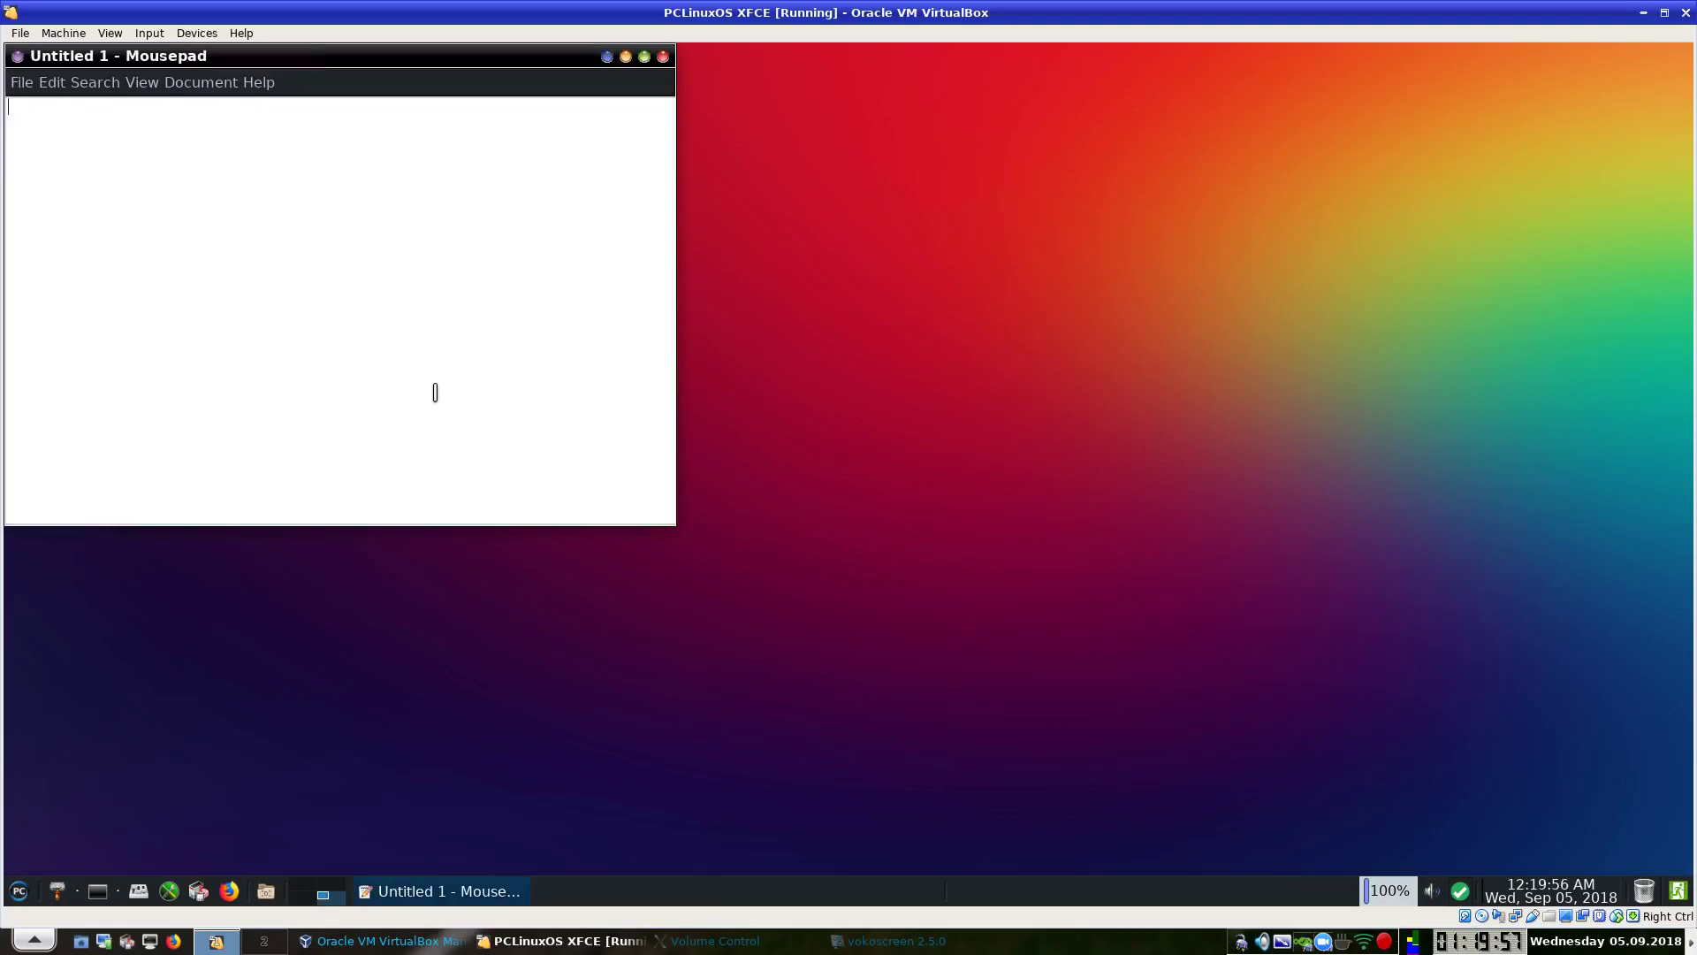
click(663, 58)
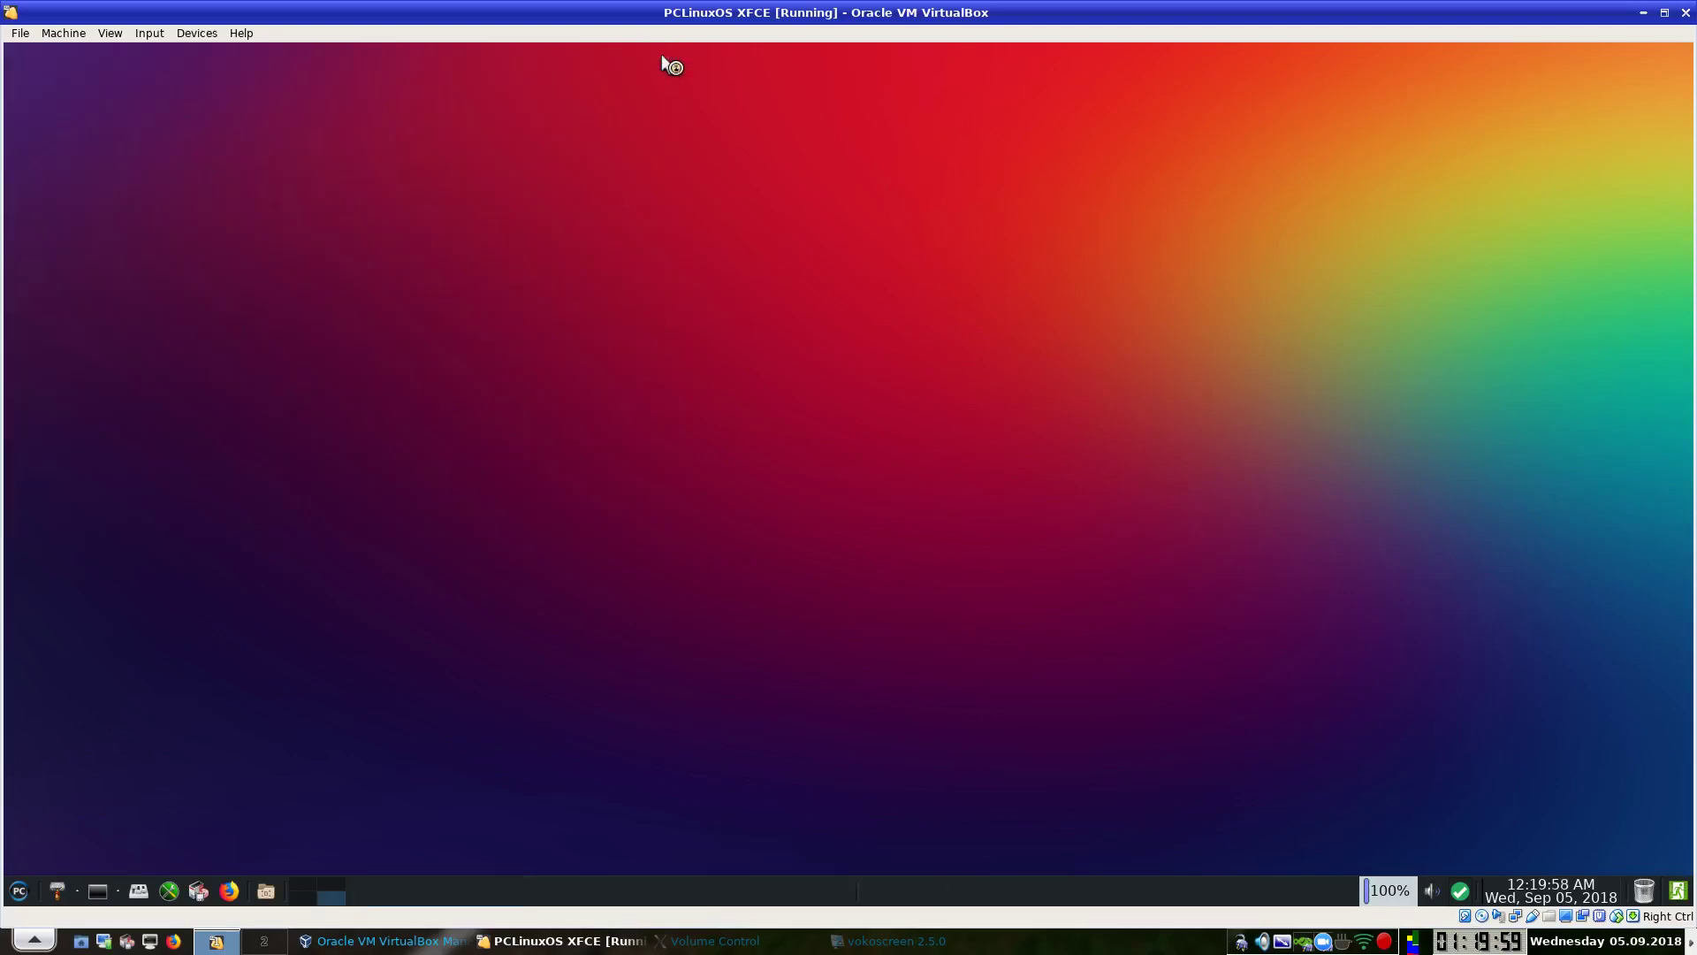
Launch BleachBit and enable all Bash and Firefox cleaning options, accepting the deletion of saved passwords.
click(20, 891)
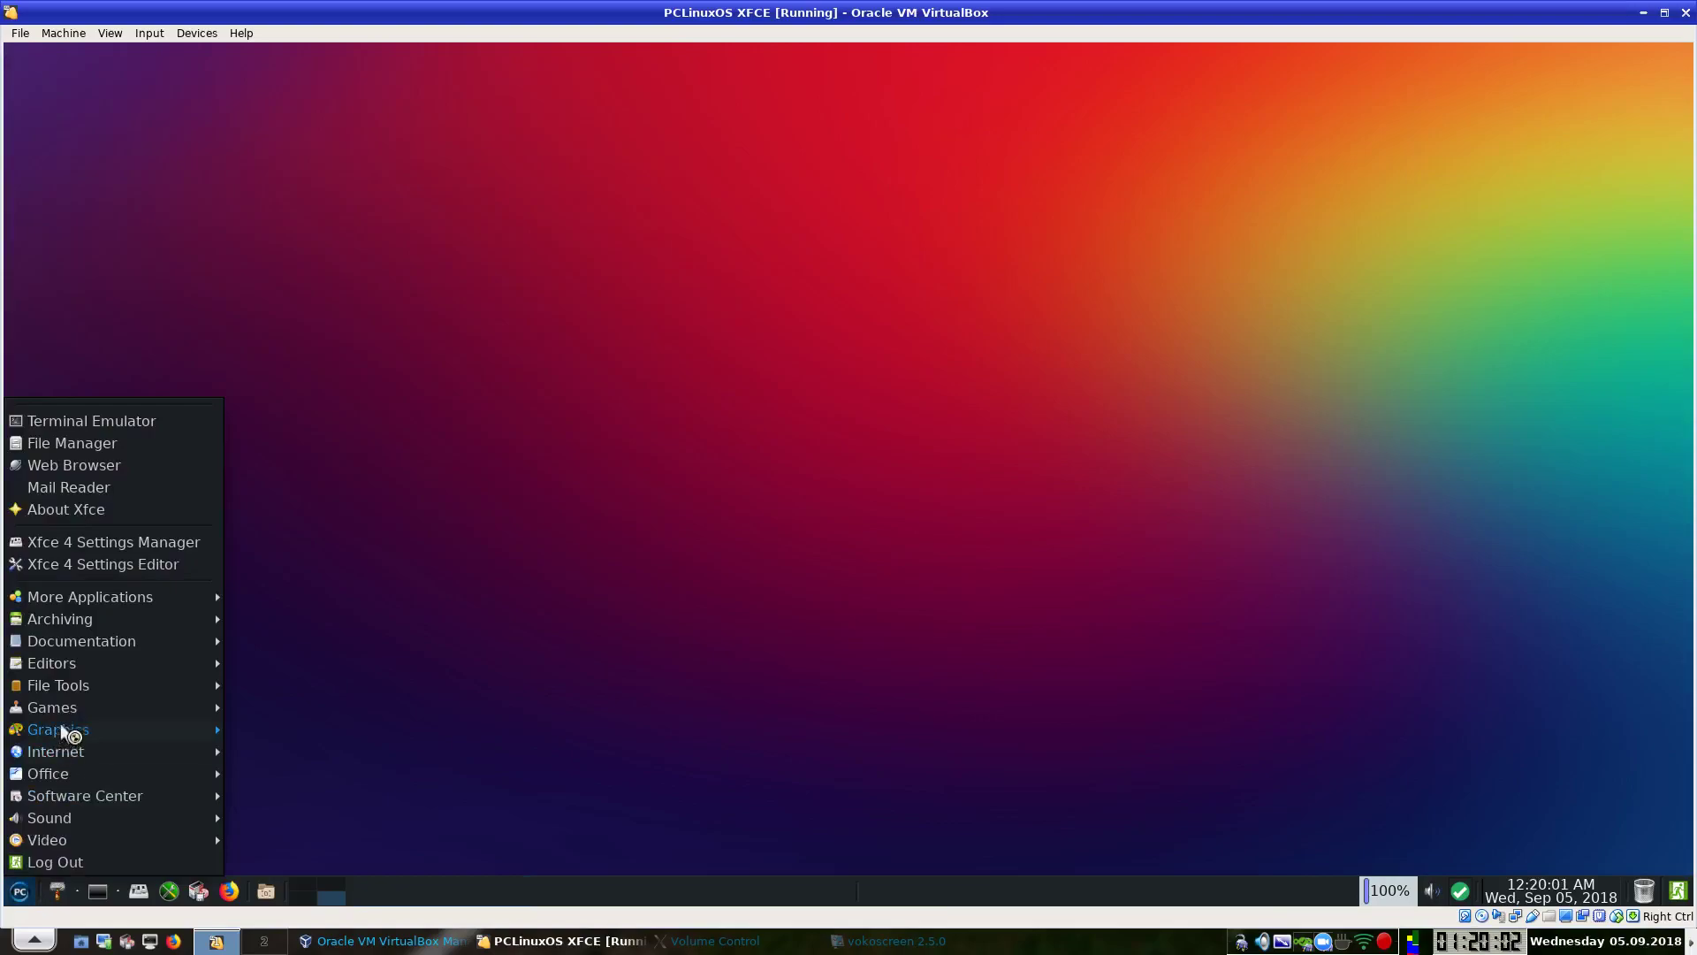
mouse_move(68, 693)
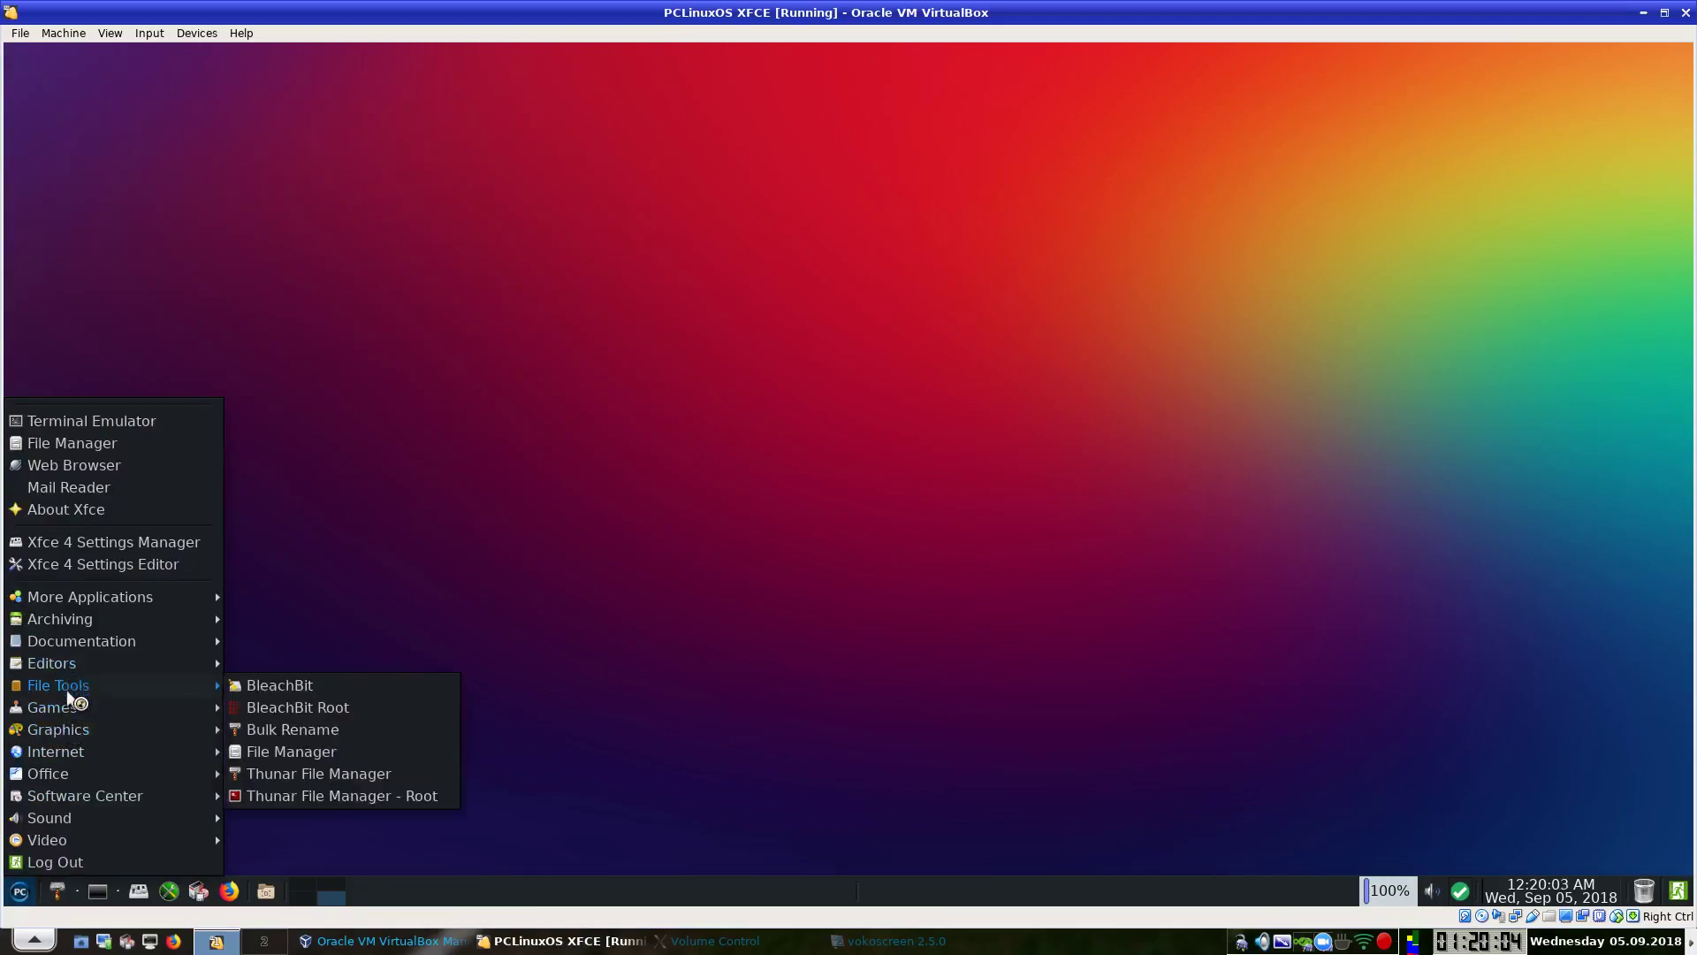
click(338, 693)
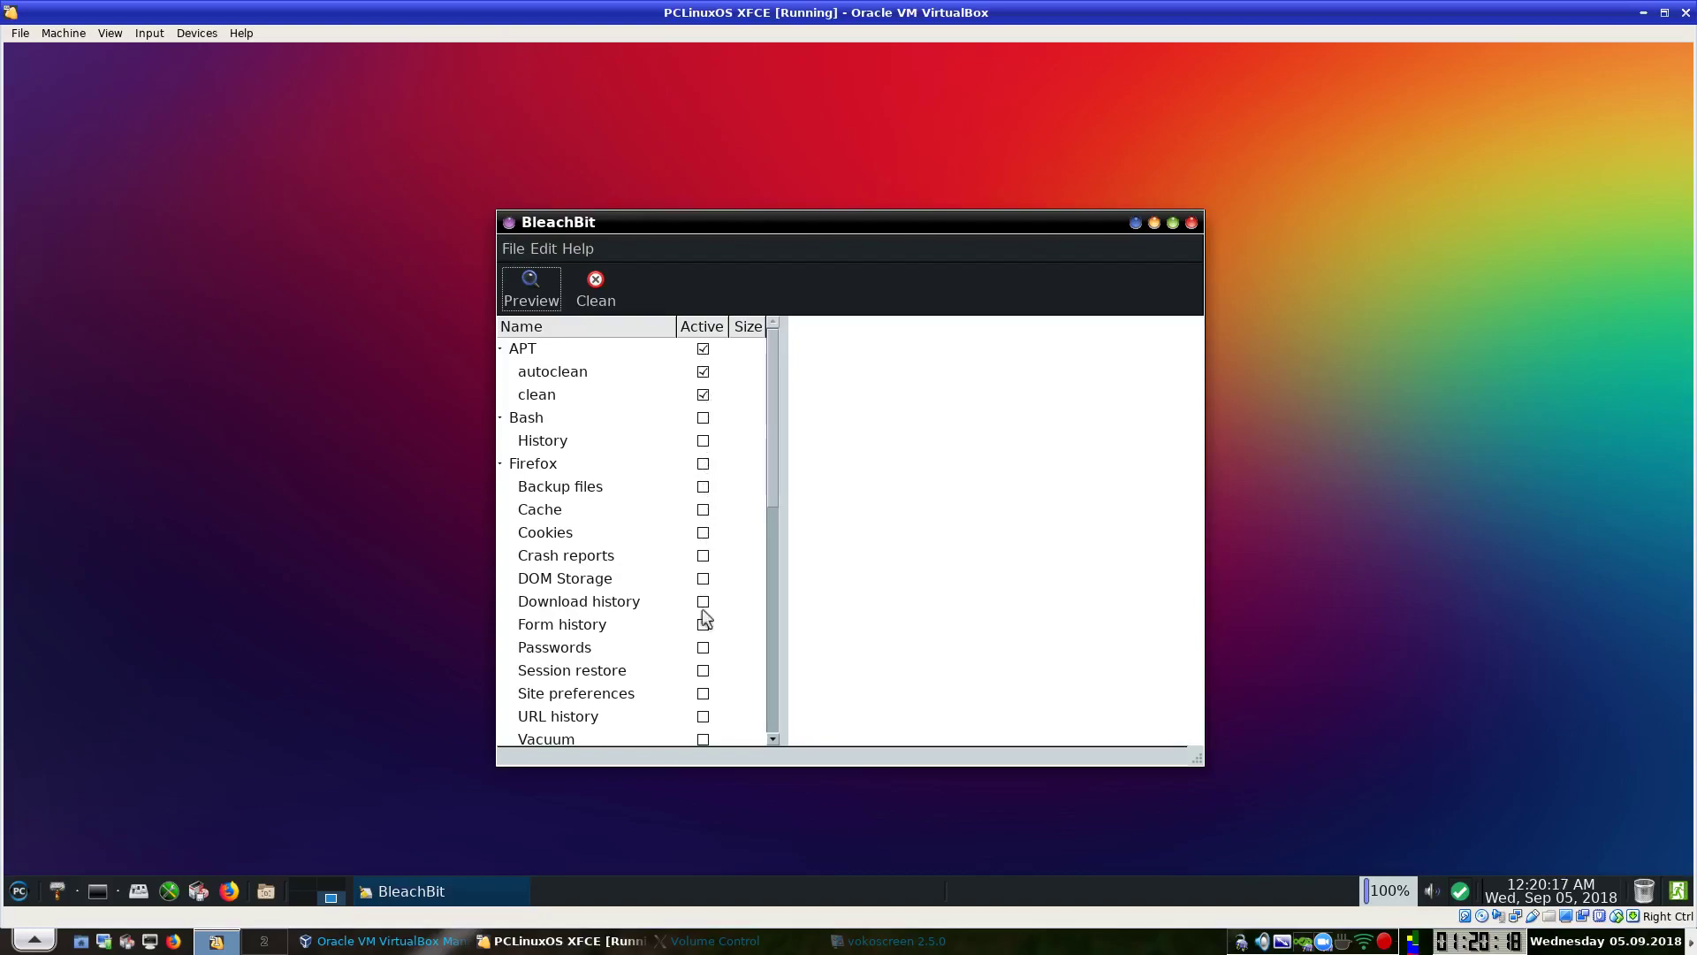
drag(778, 463, 769, 406)
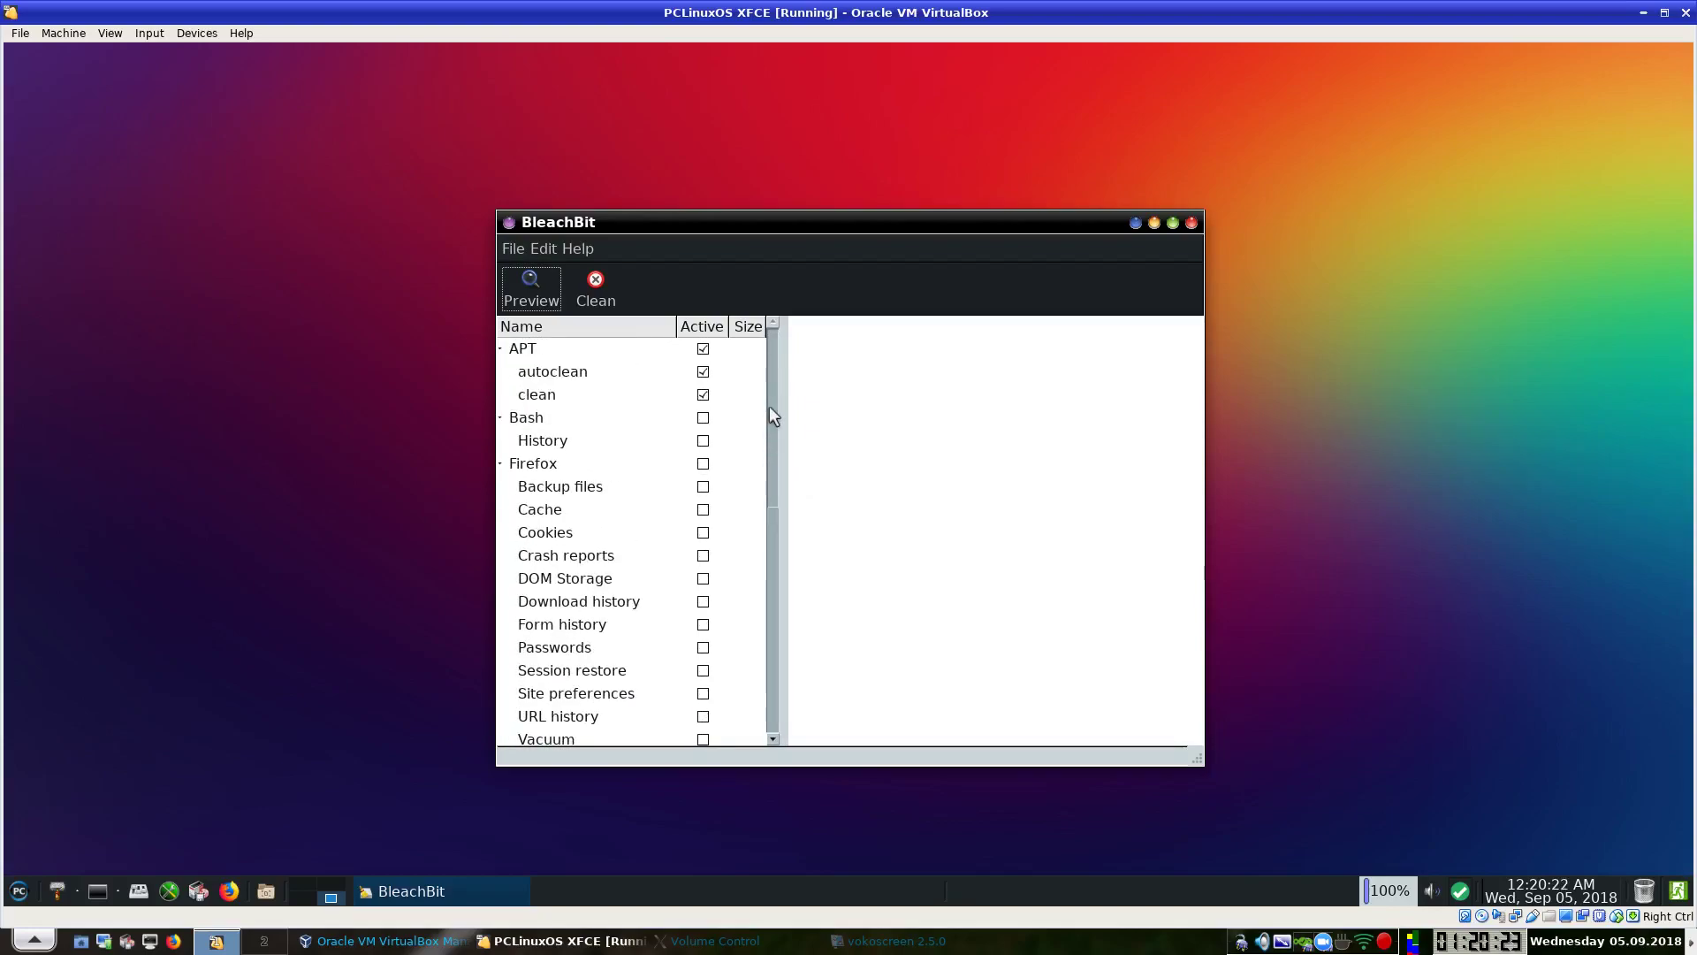
click(703, 417)
click(702, 464)
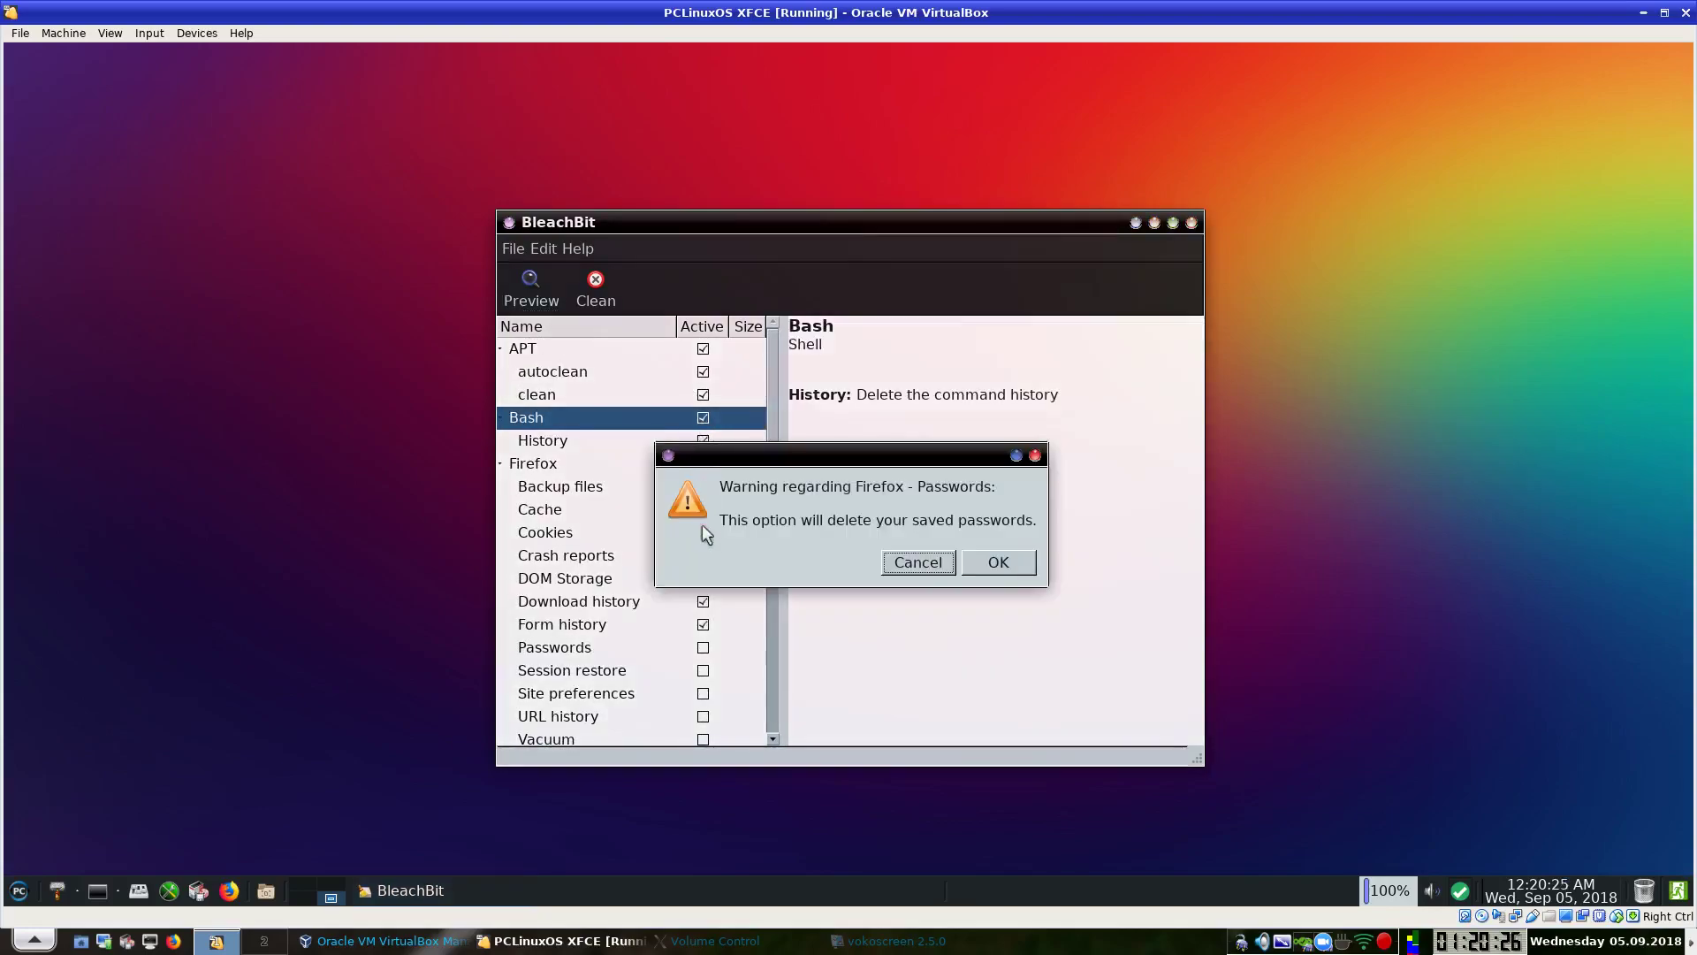
click(998, 563)
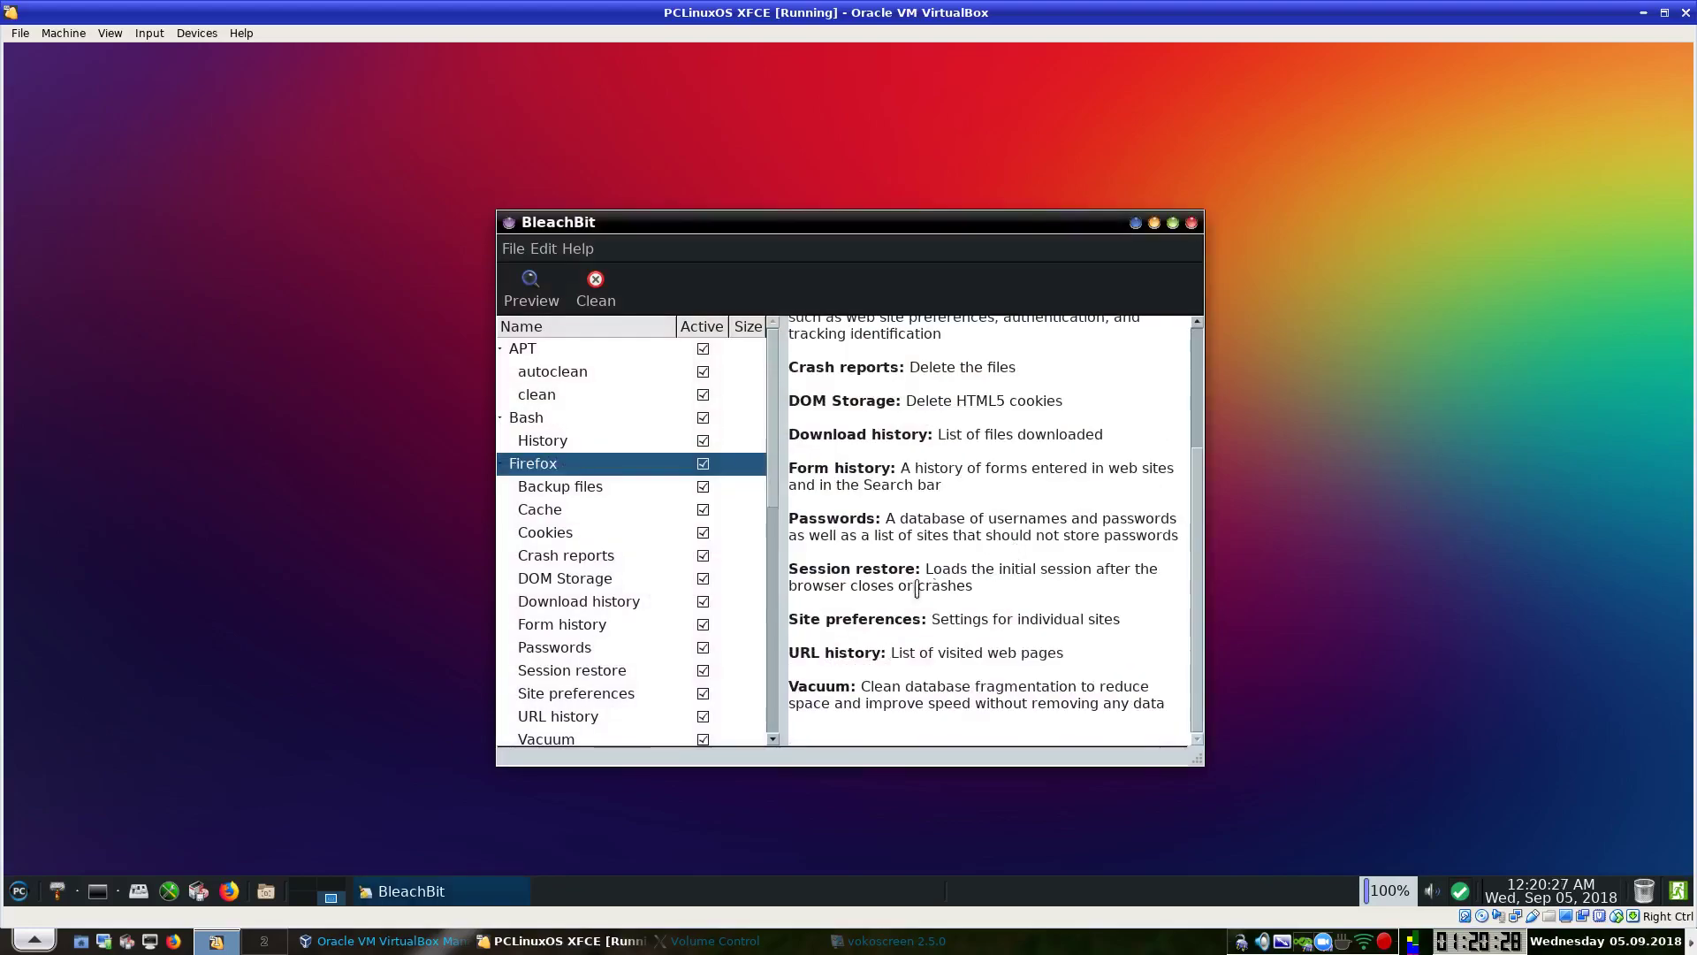
Run the BleachBit cleaning for the selected items, confirm the permanent deletion, and close the program.
click(583, 290)
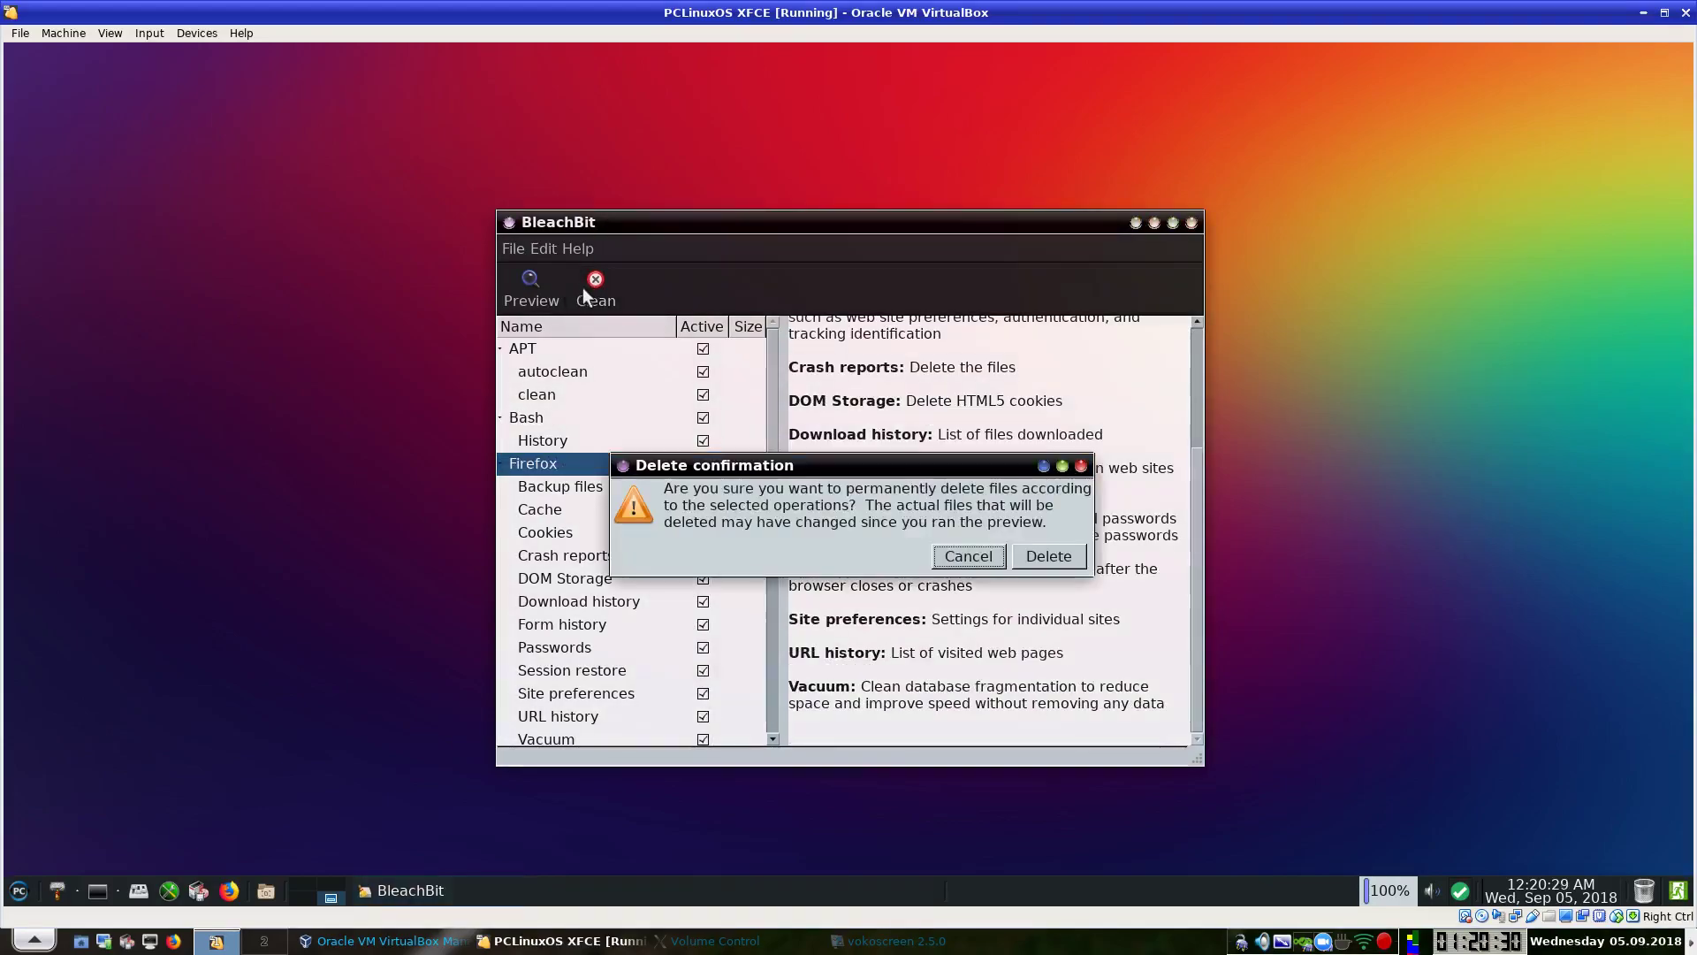
click(1046, 557)
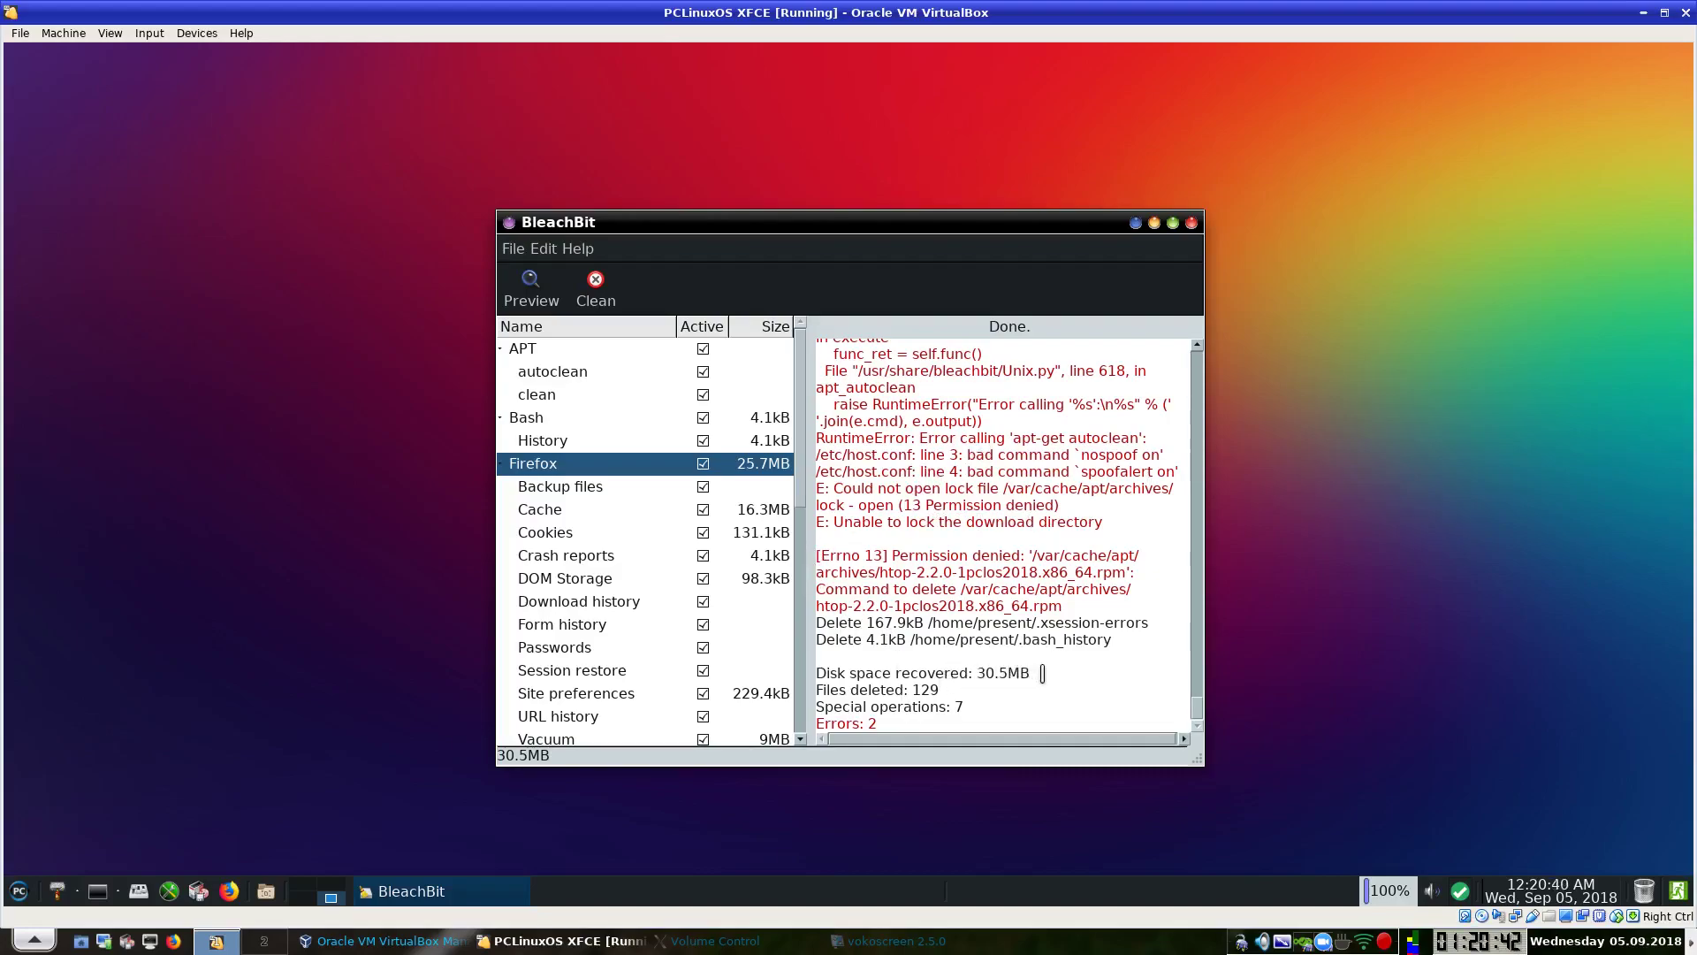
click(1192, 223)
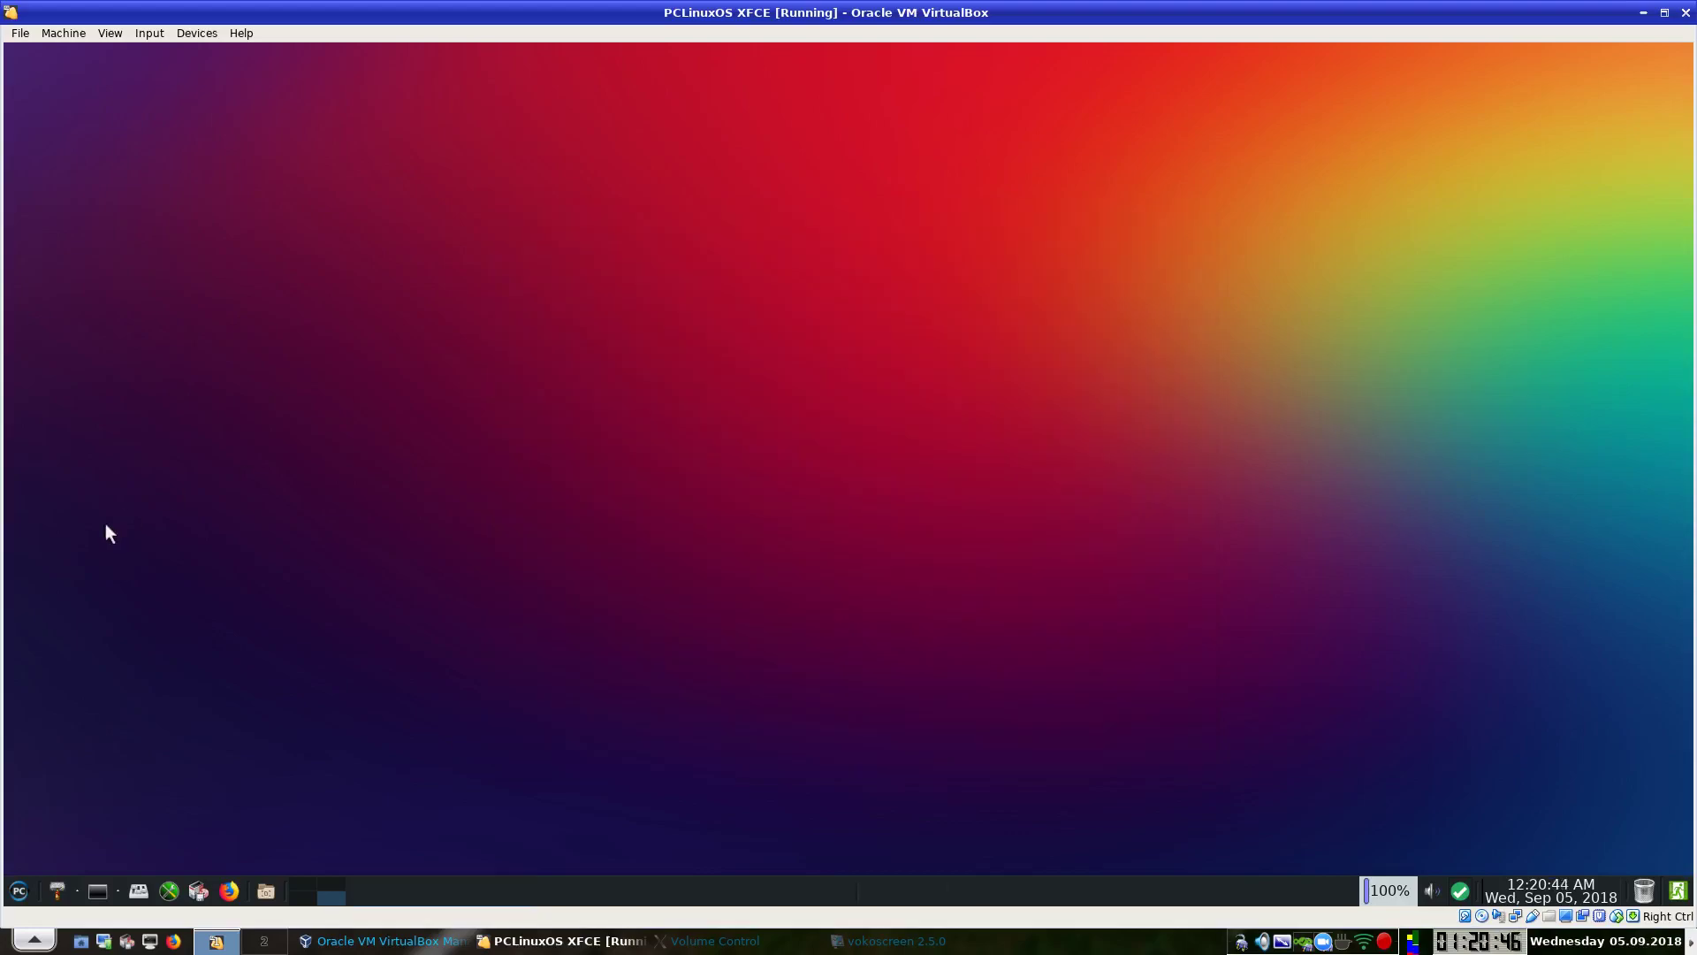
Open the File Manager Preferences, review the side pane and behavior settings, and close the dialog.
click(25, 895)
mouse_move(83, 688)
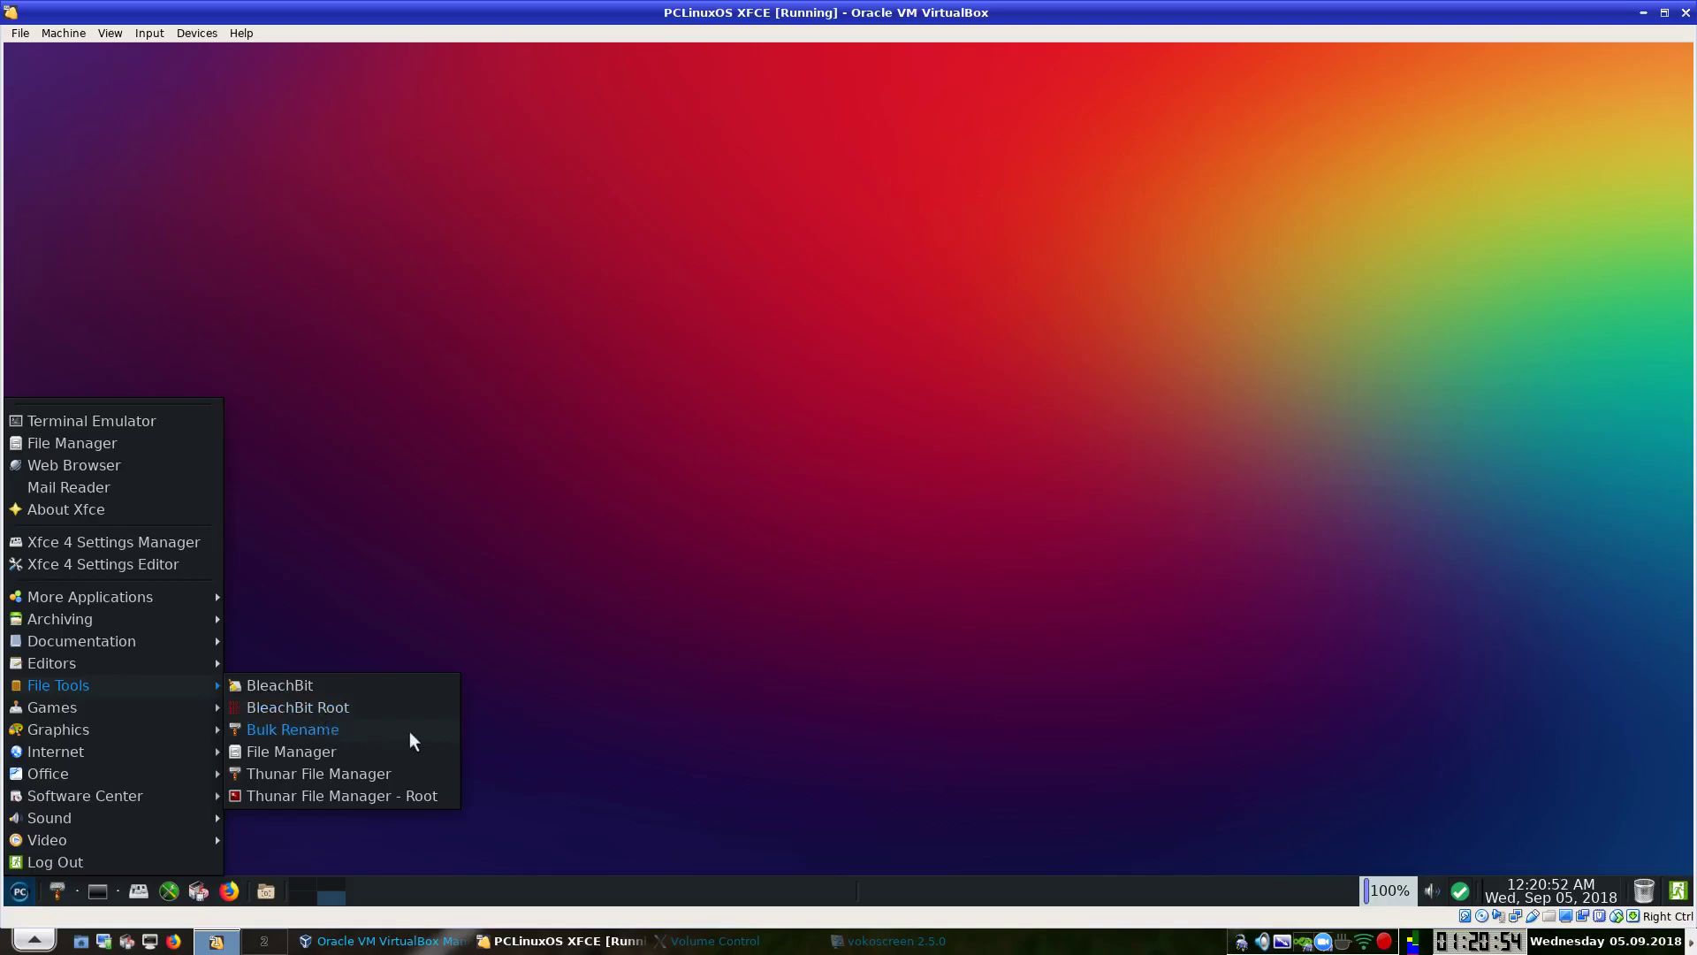
click(323, 750)
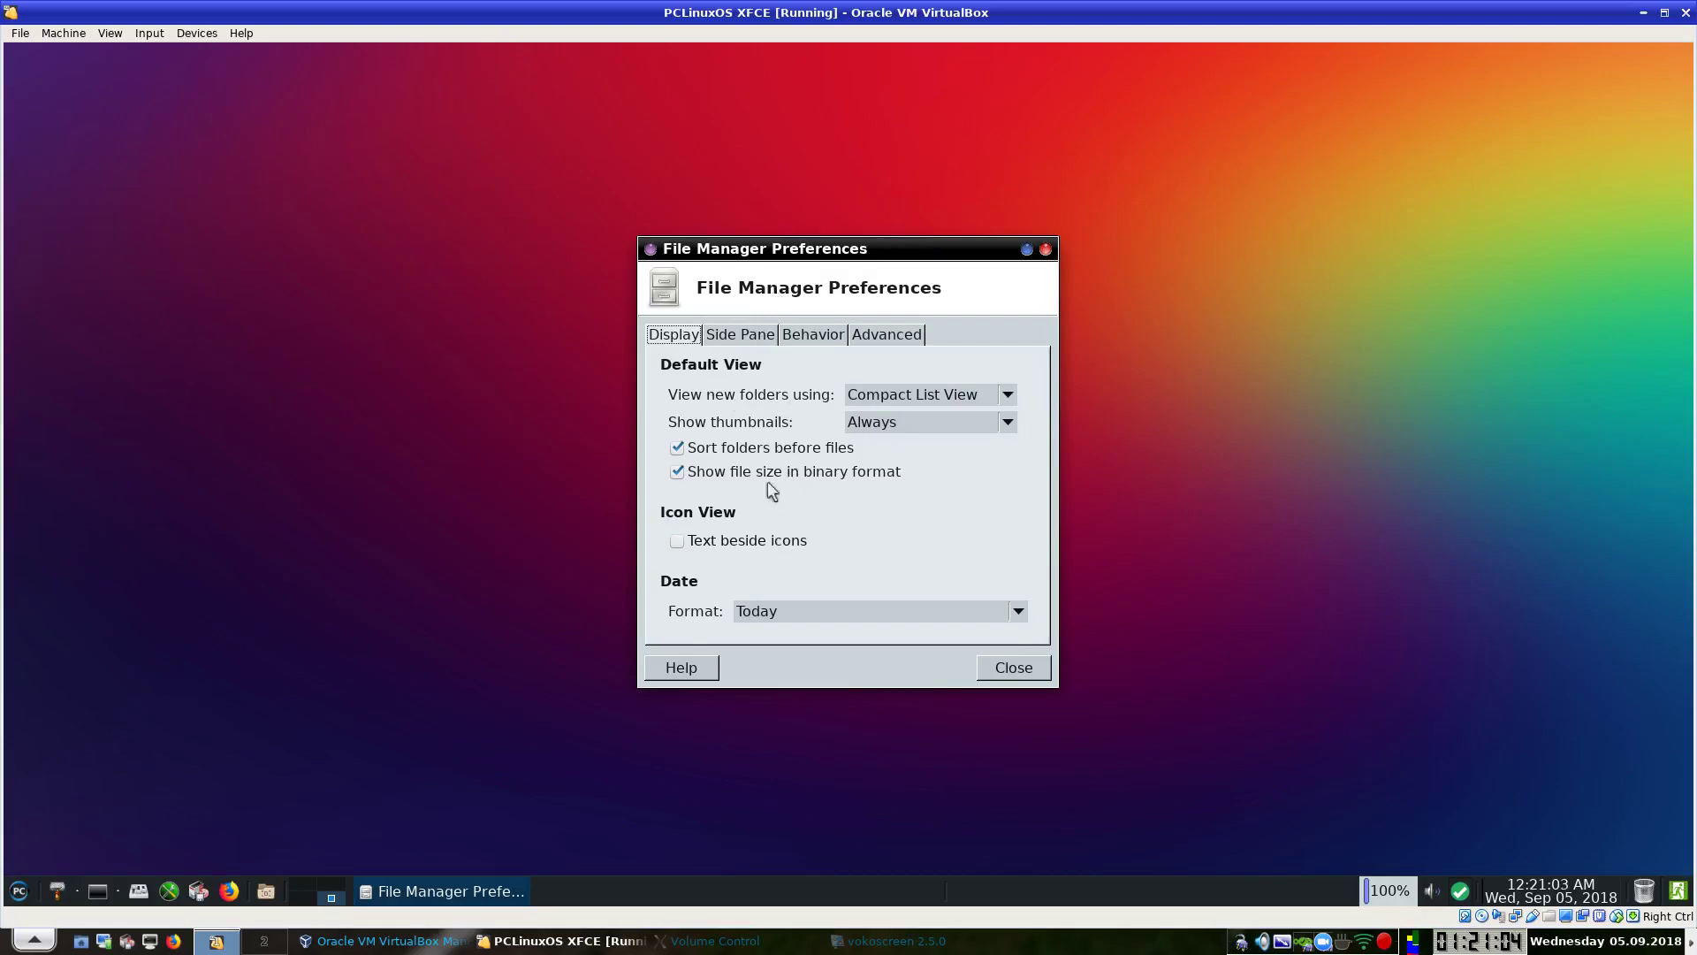
click(749, 342)
click(829, 335)
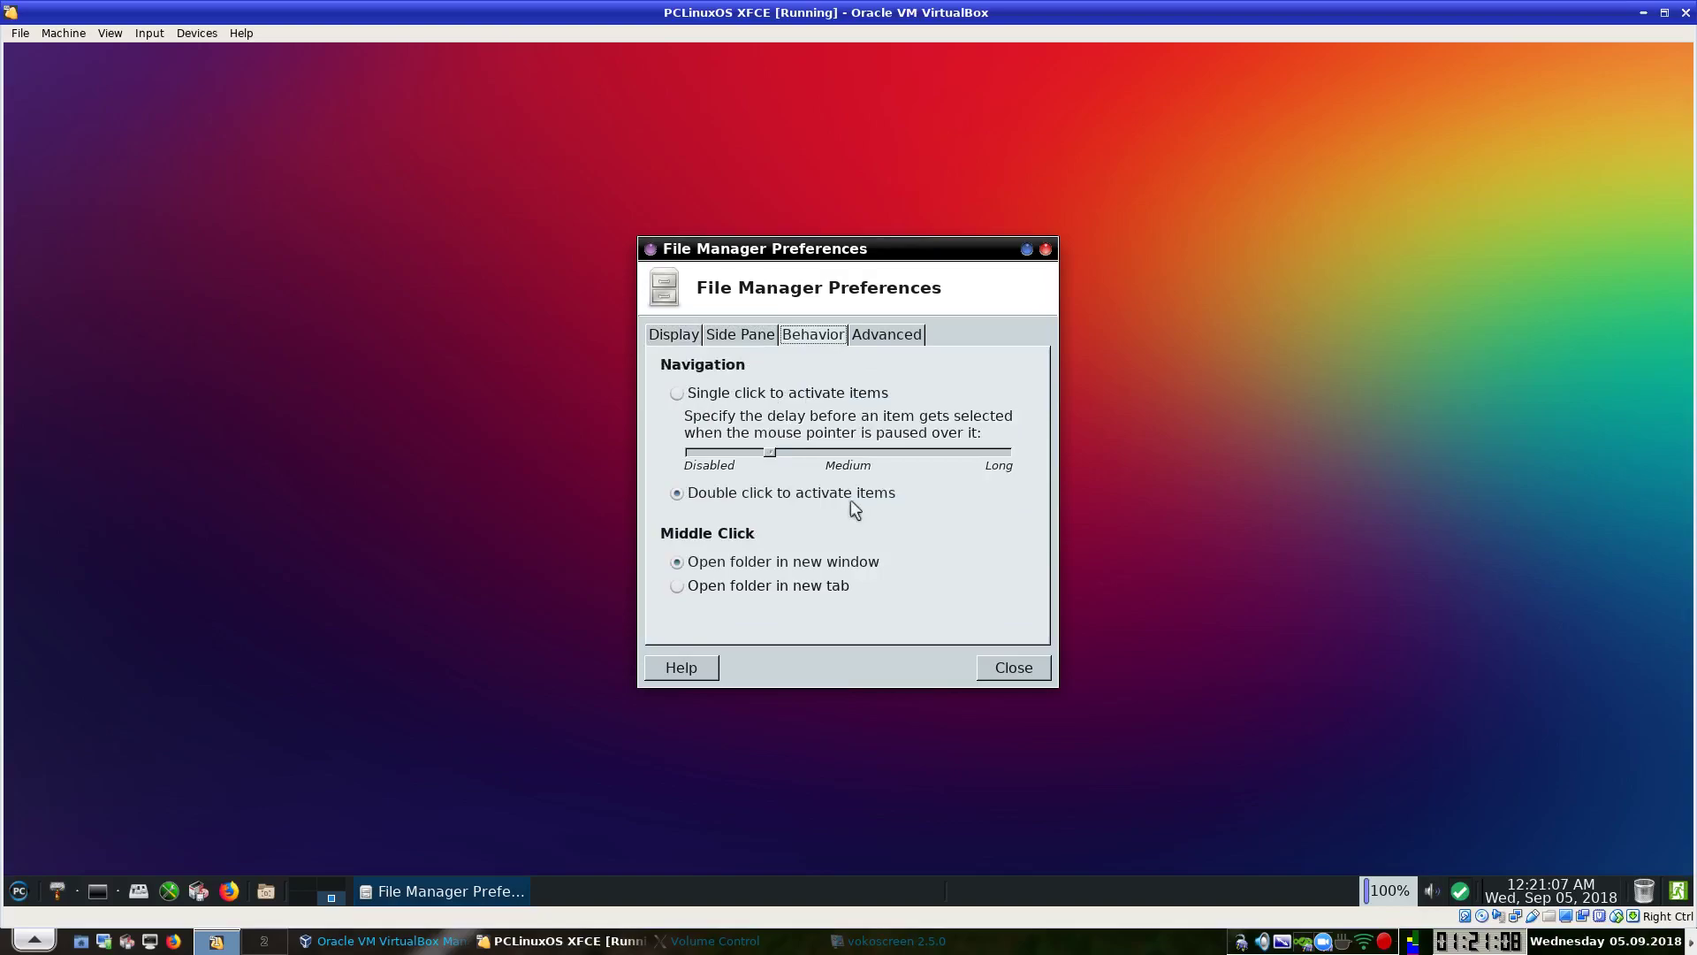
click(1014, 667)
Open the Thunar file manager, eject the VBox_GAs_5.2.18 disc, and close the window.
click(20, 891)
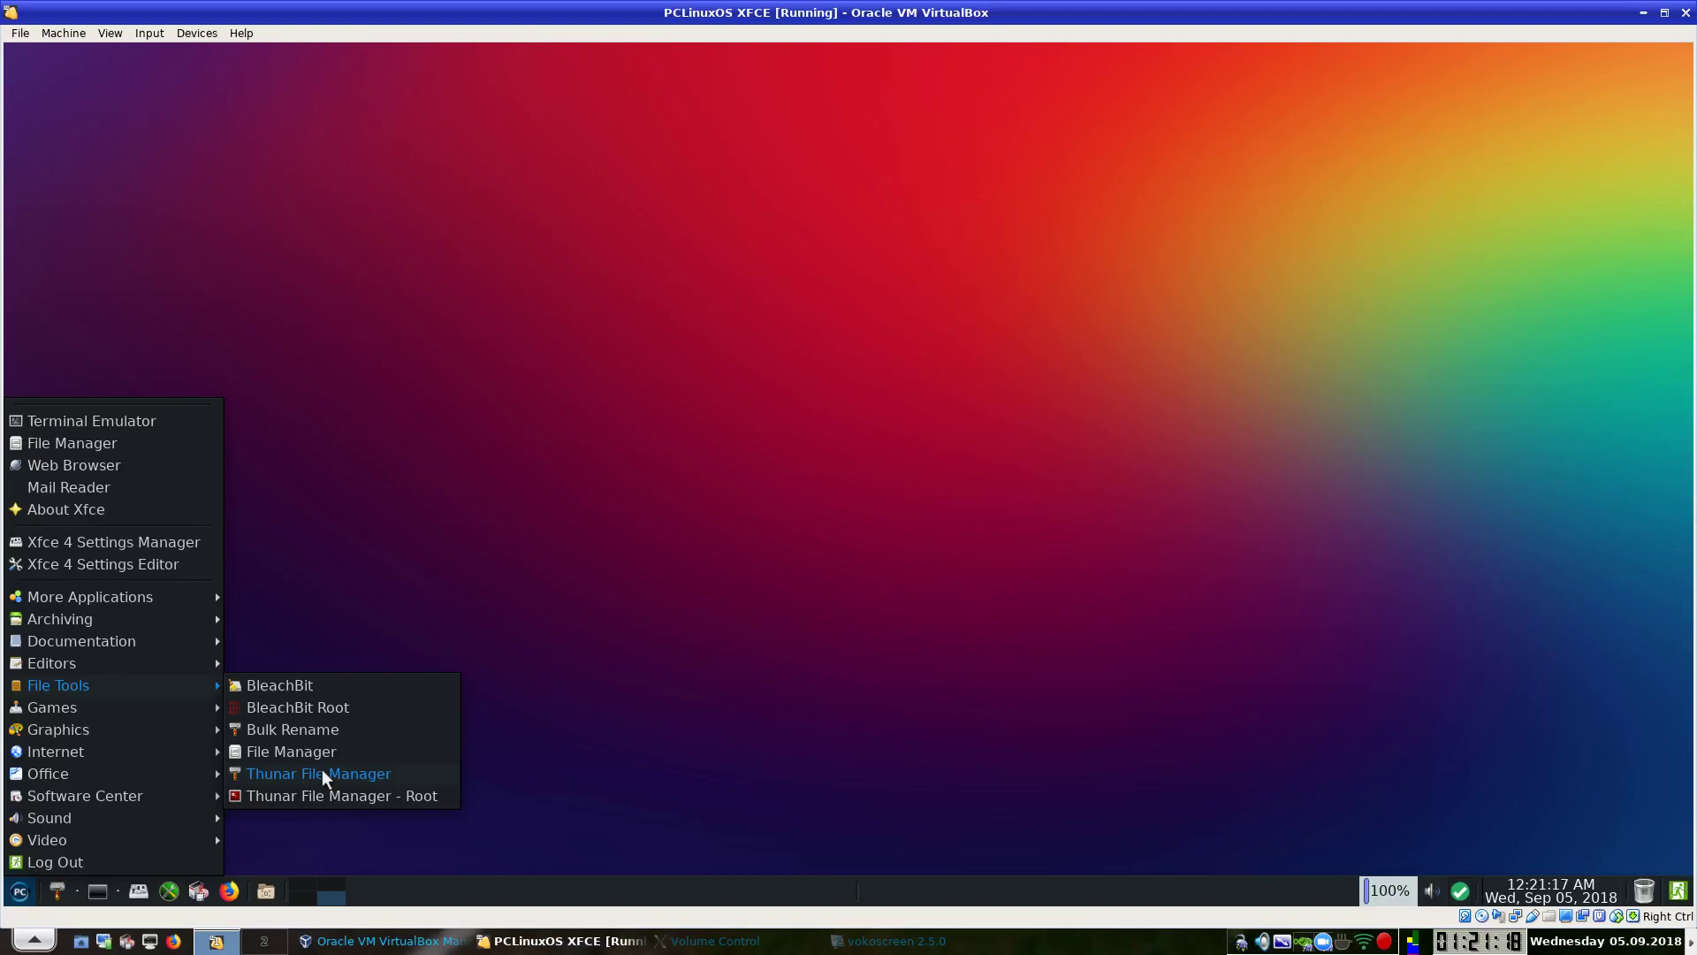
click(322, 773)
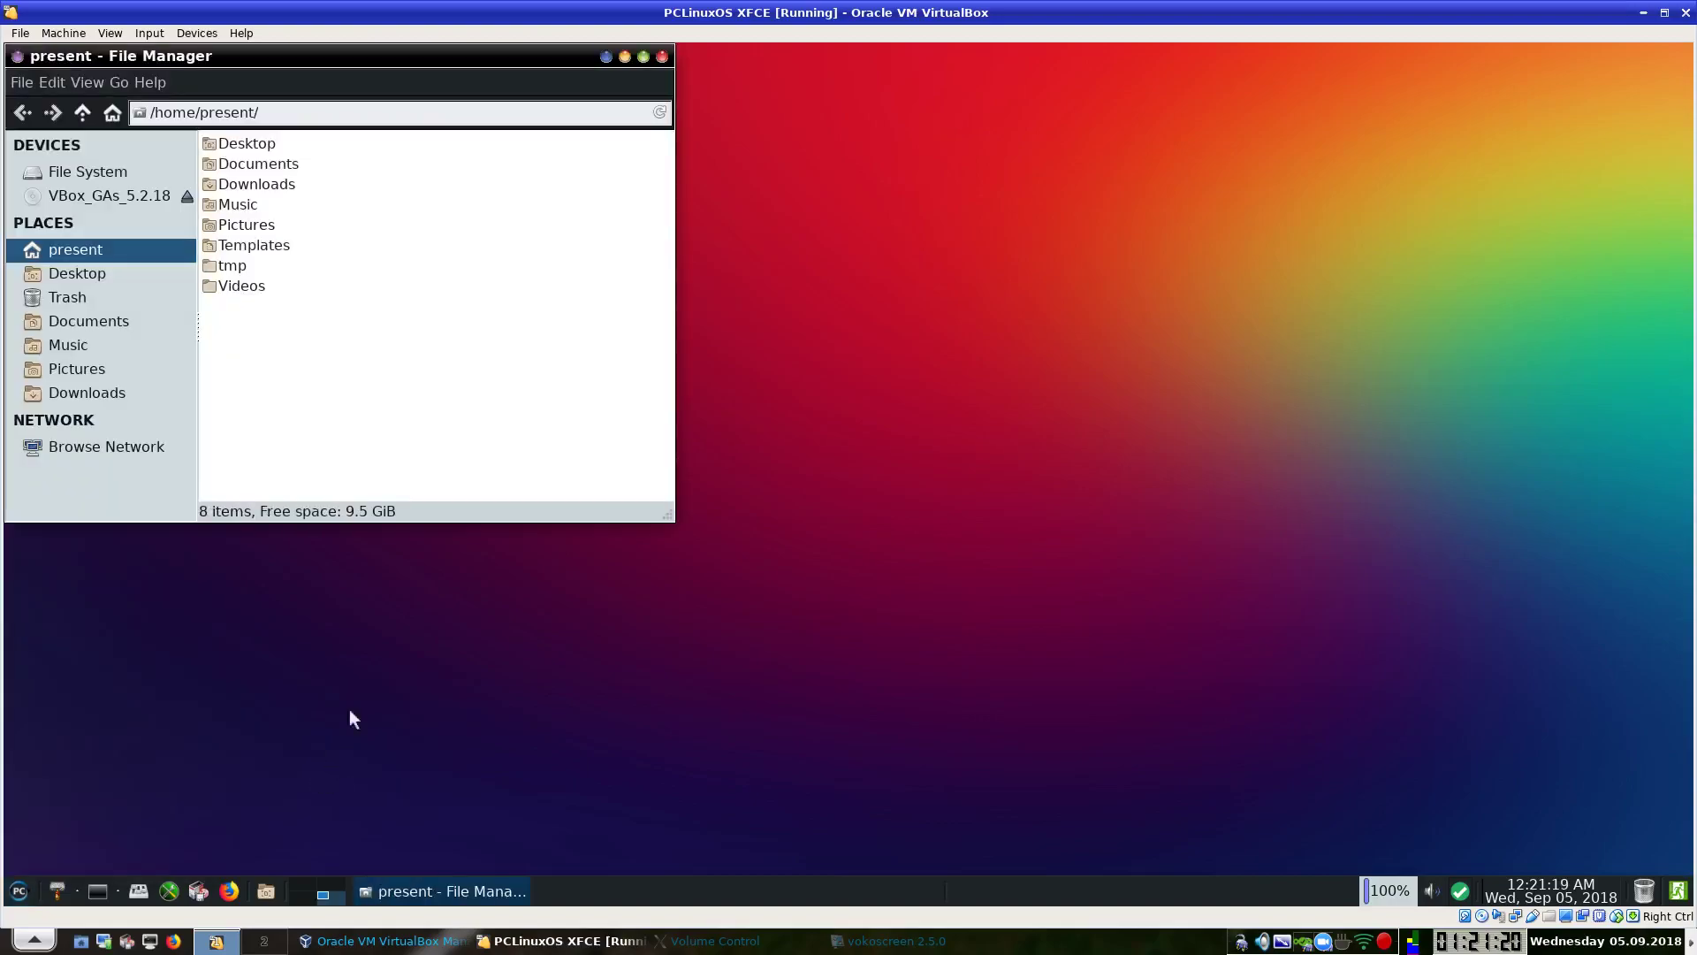
drag(334, 56, 768, 101)
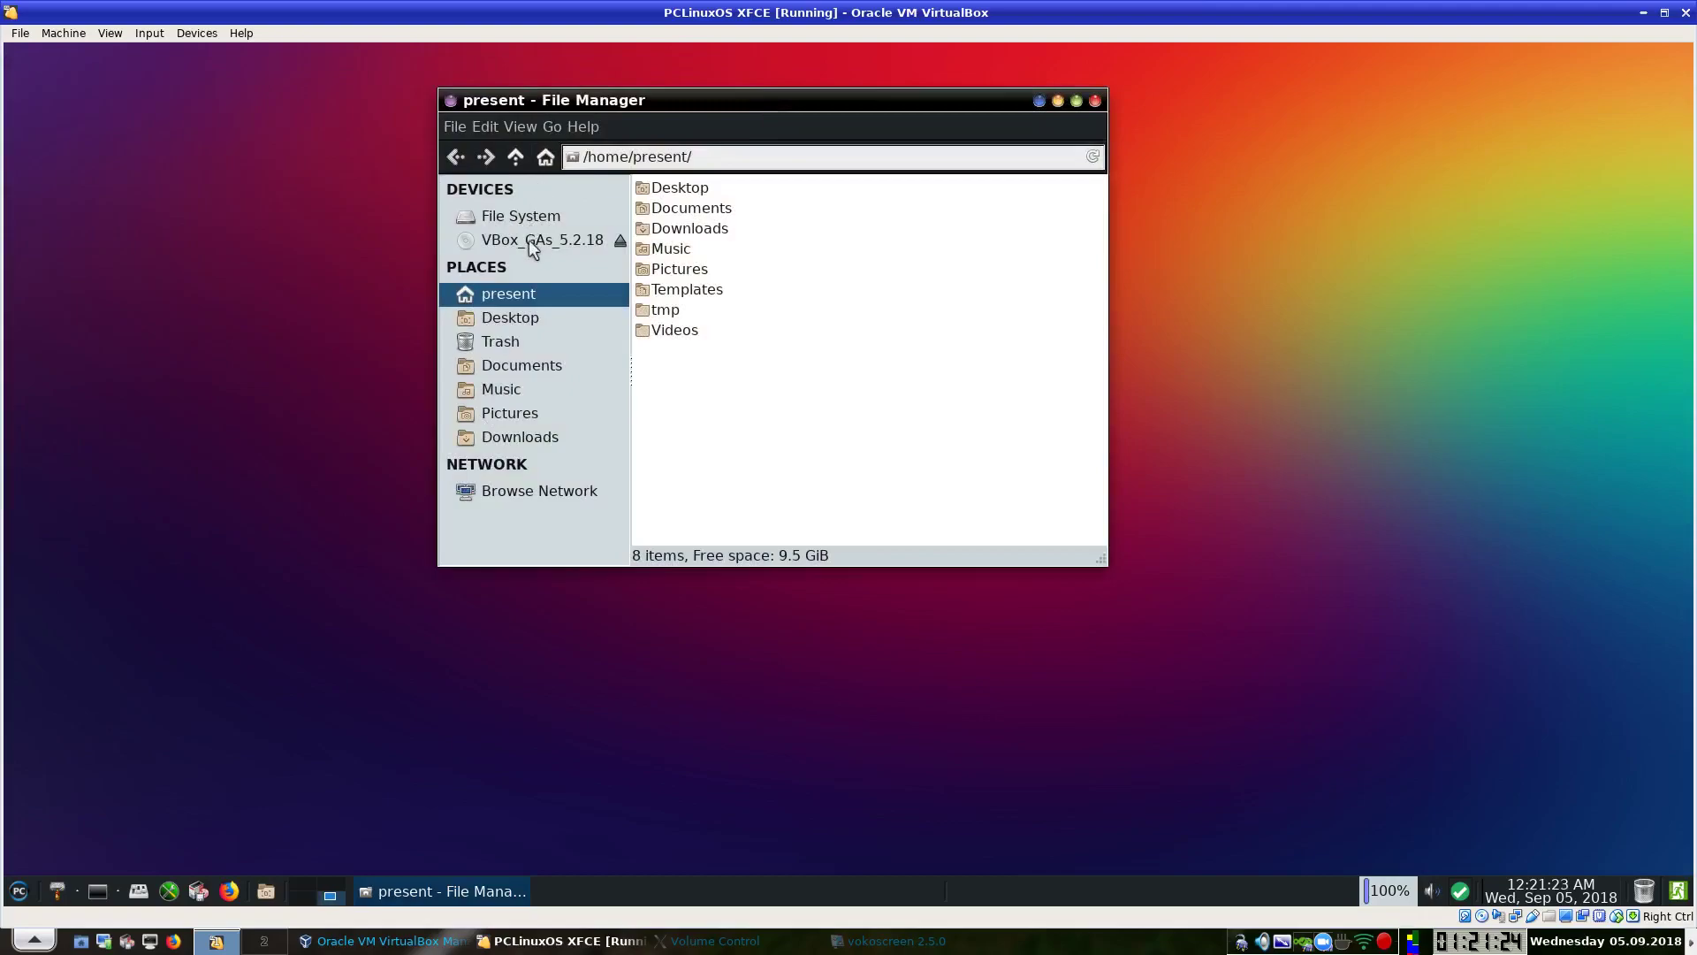
click(621, 238)
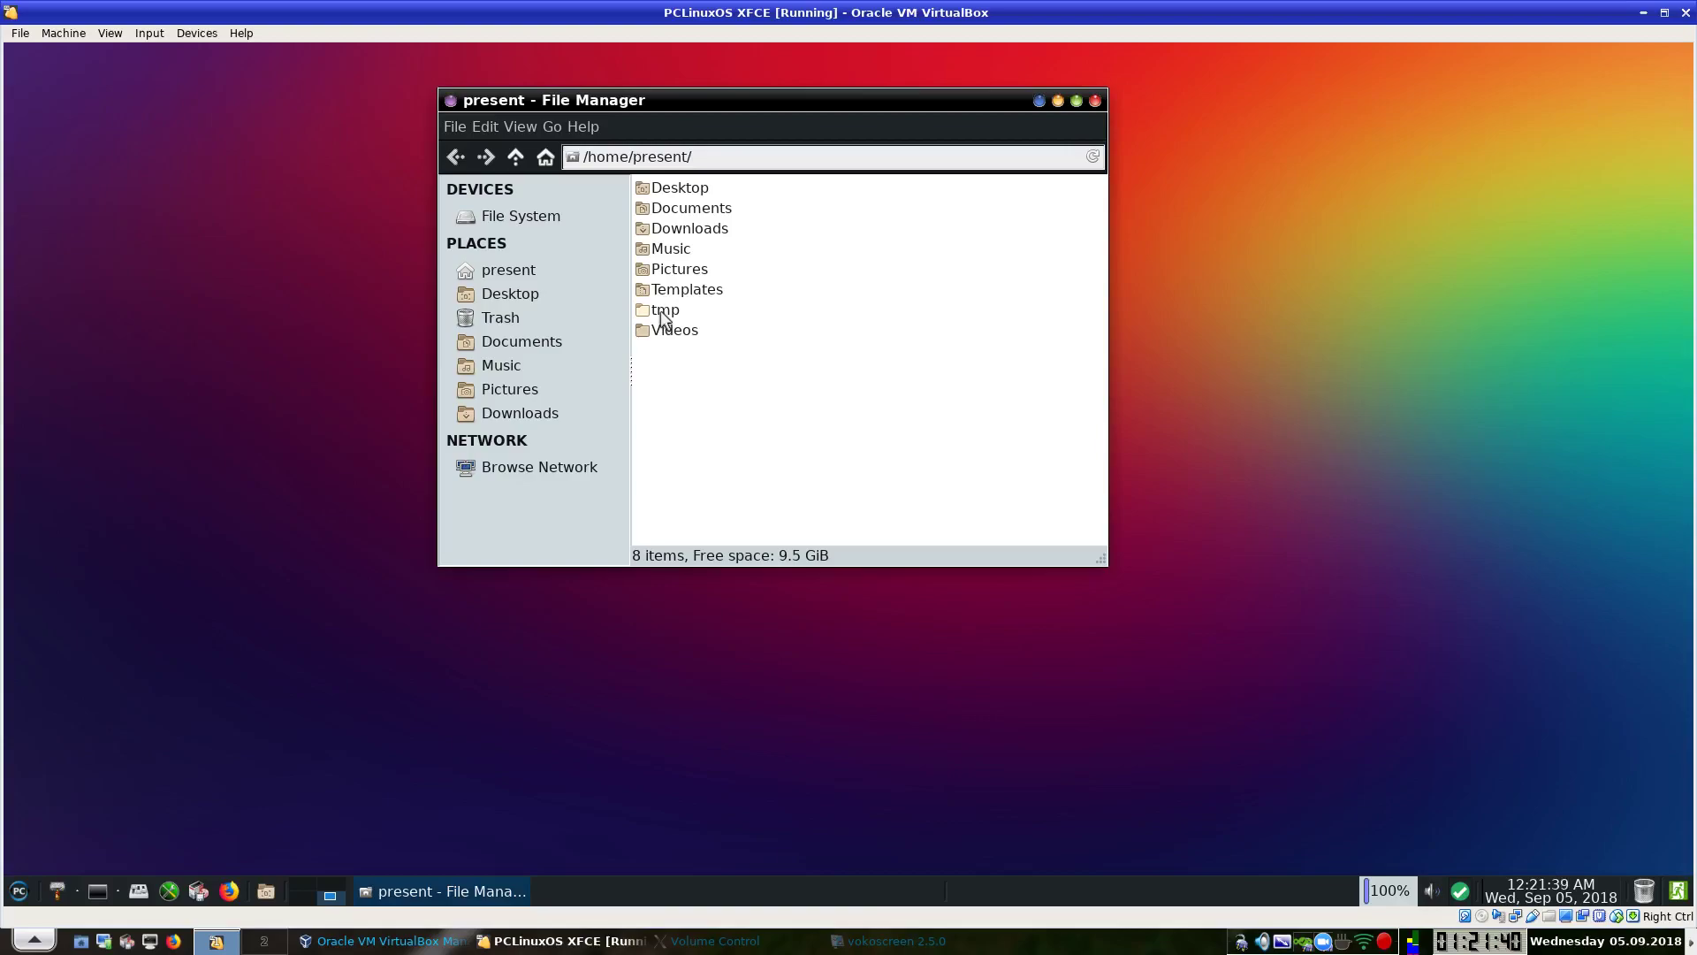
click(1095, 101)
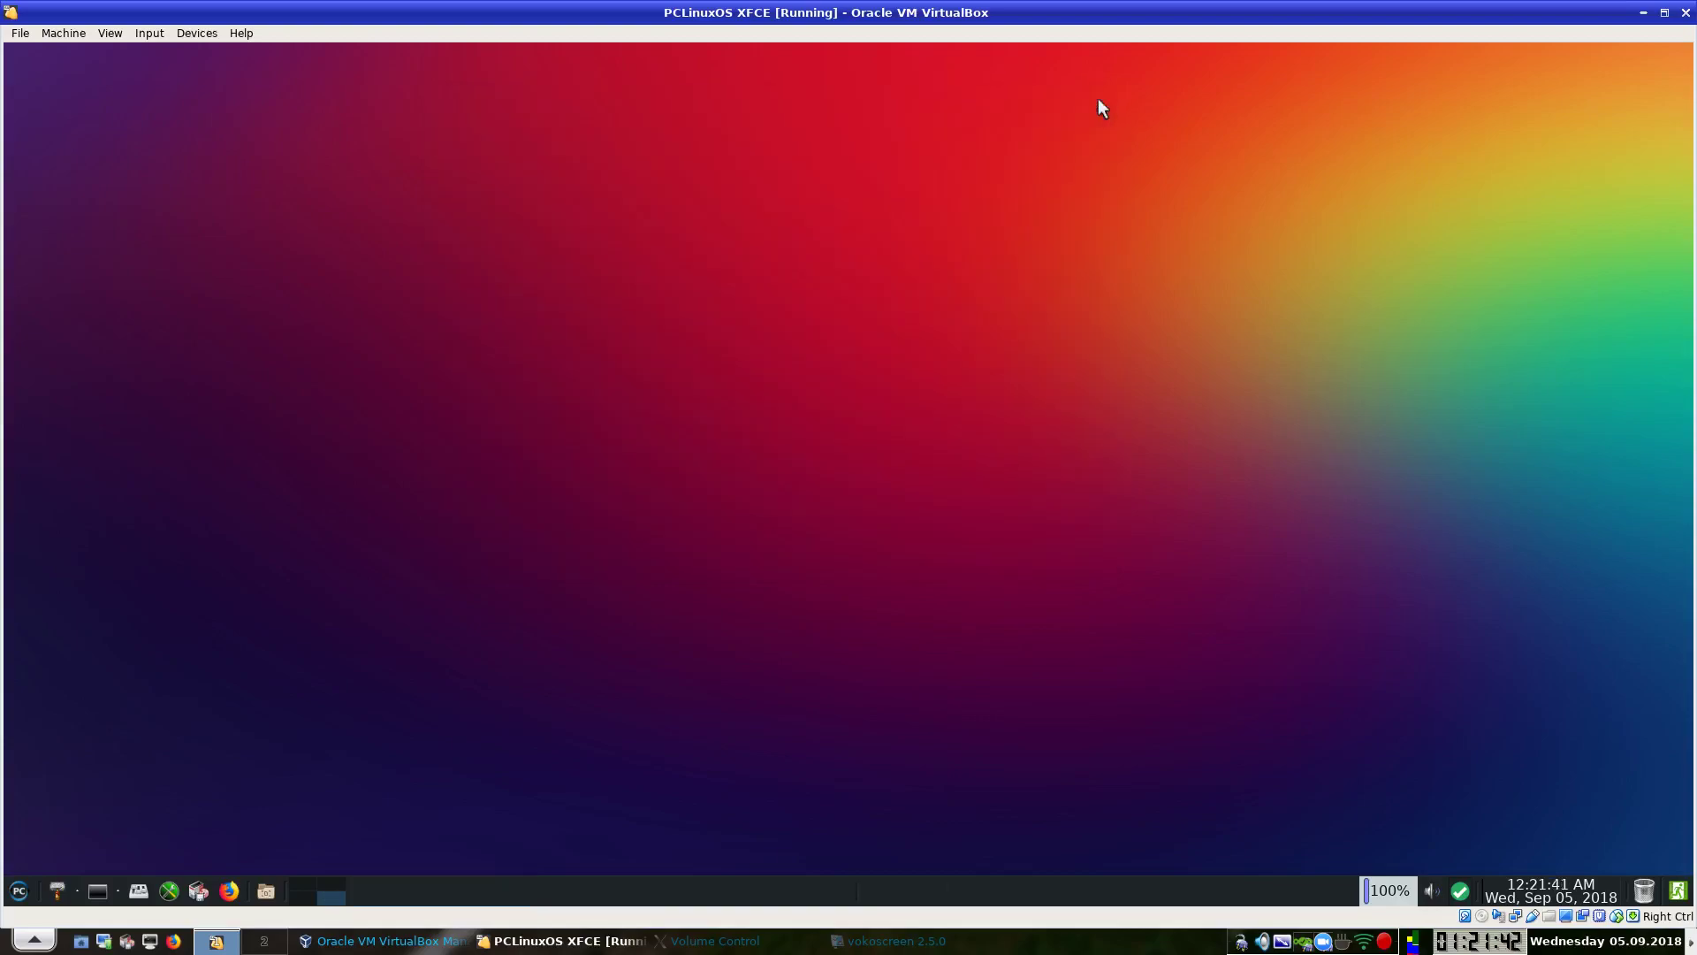
Review the default applications in the Editors category and the board and card games in the Games category.
click(18, 891)
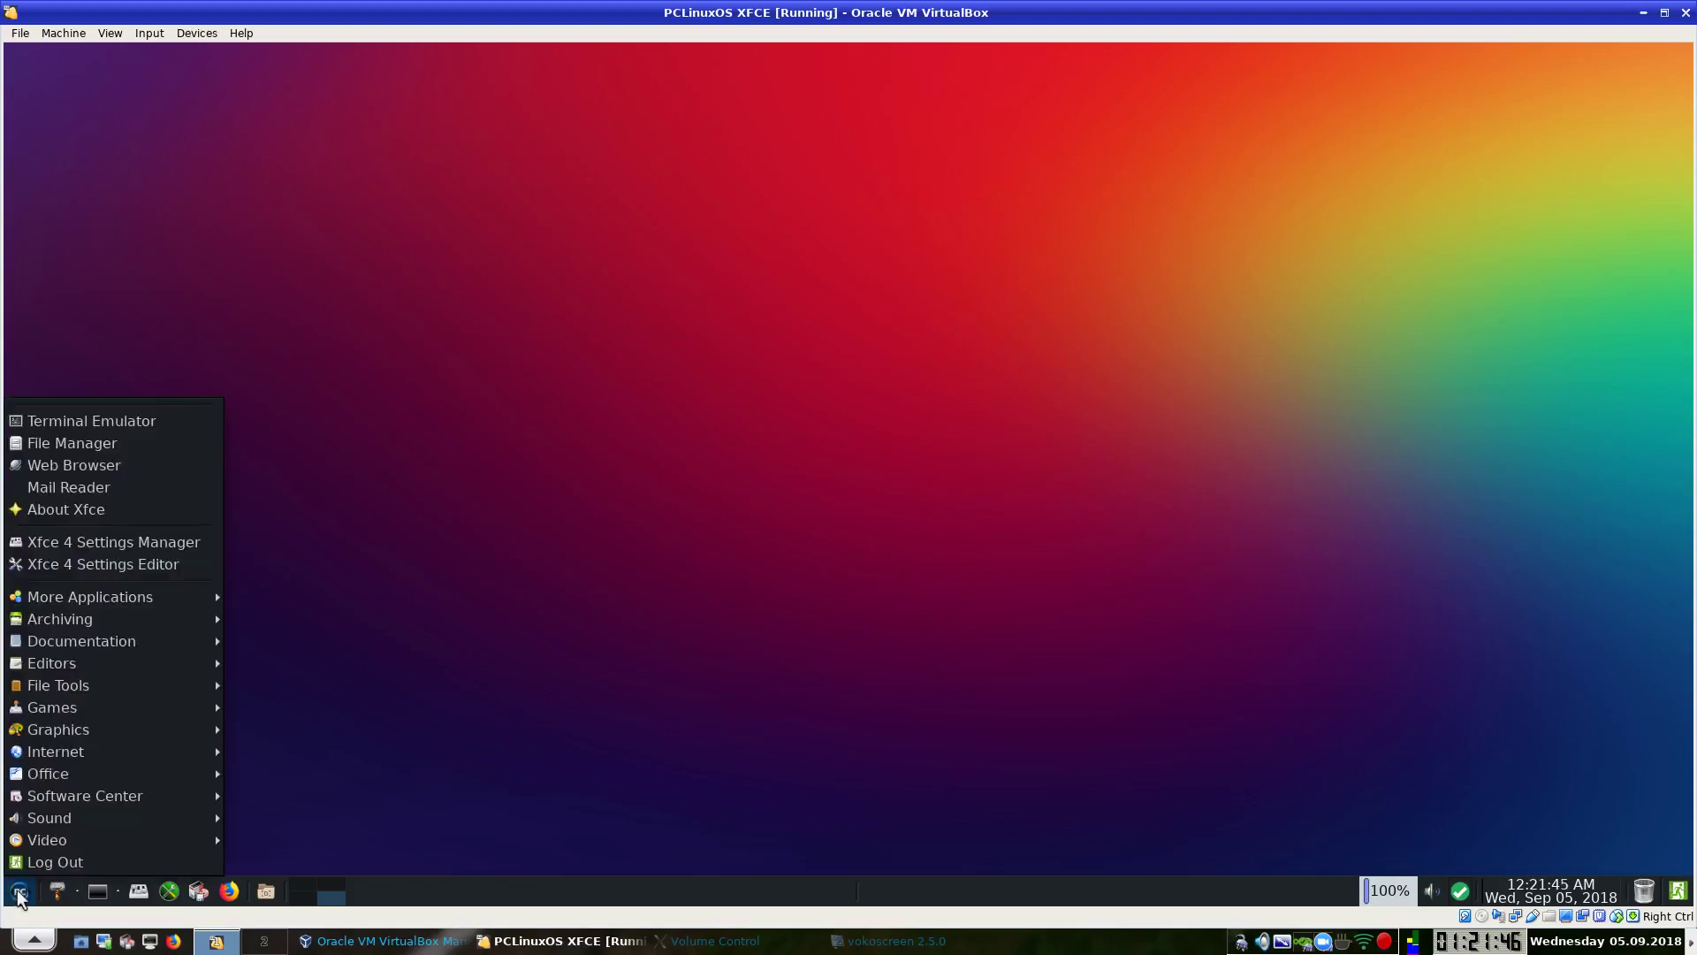
mouse_move(83, 663)
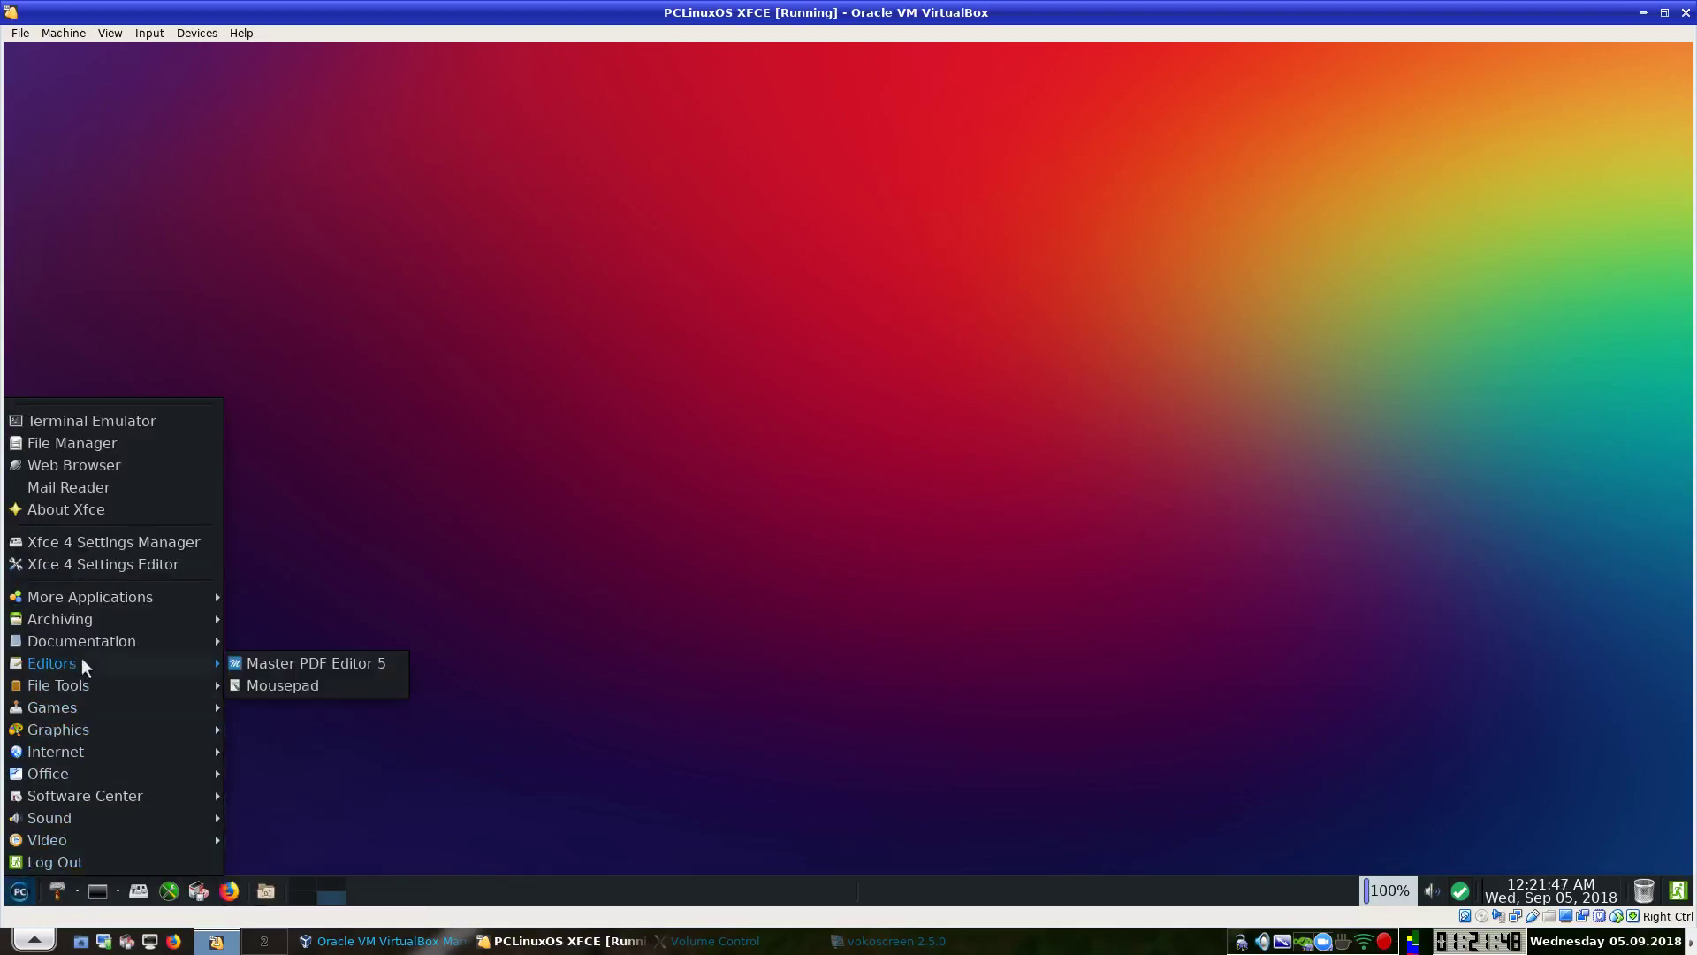
mouse_move(84, 708)
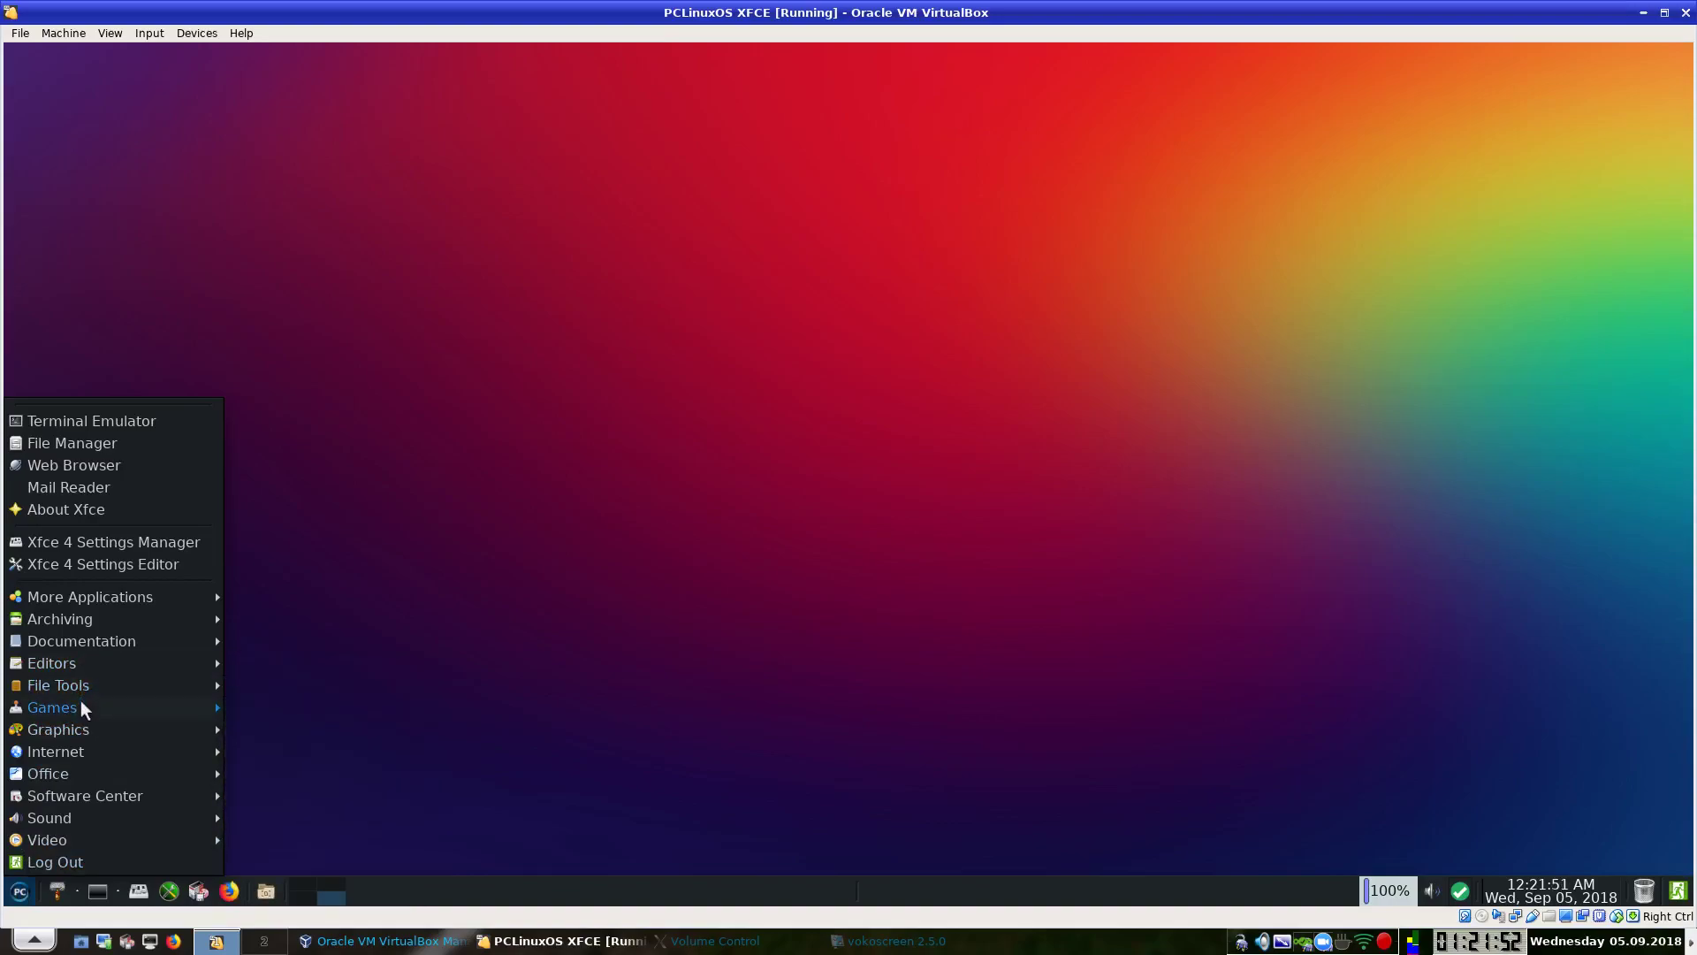
mouse_move(293, 712)
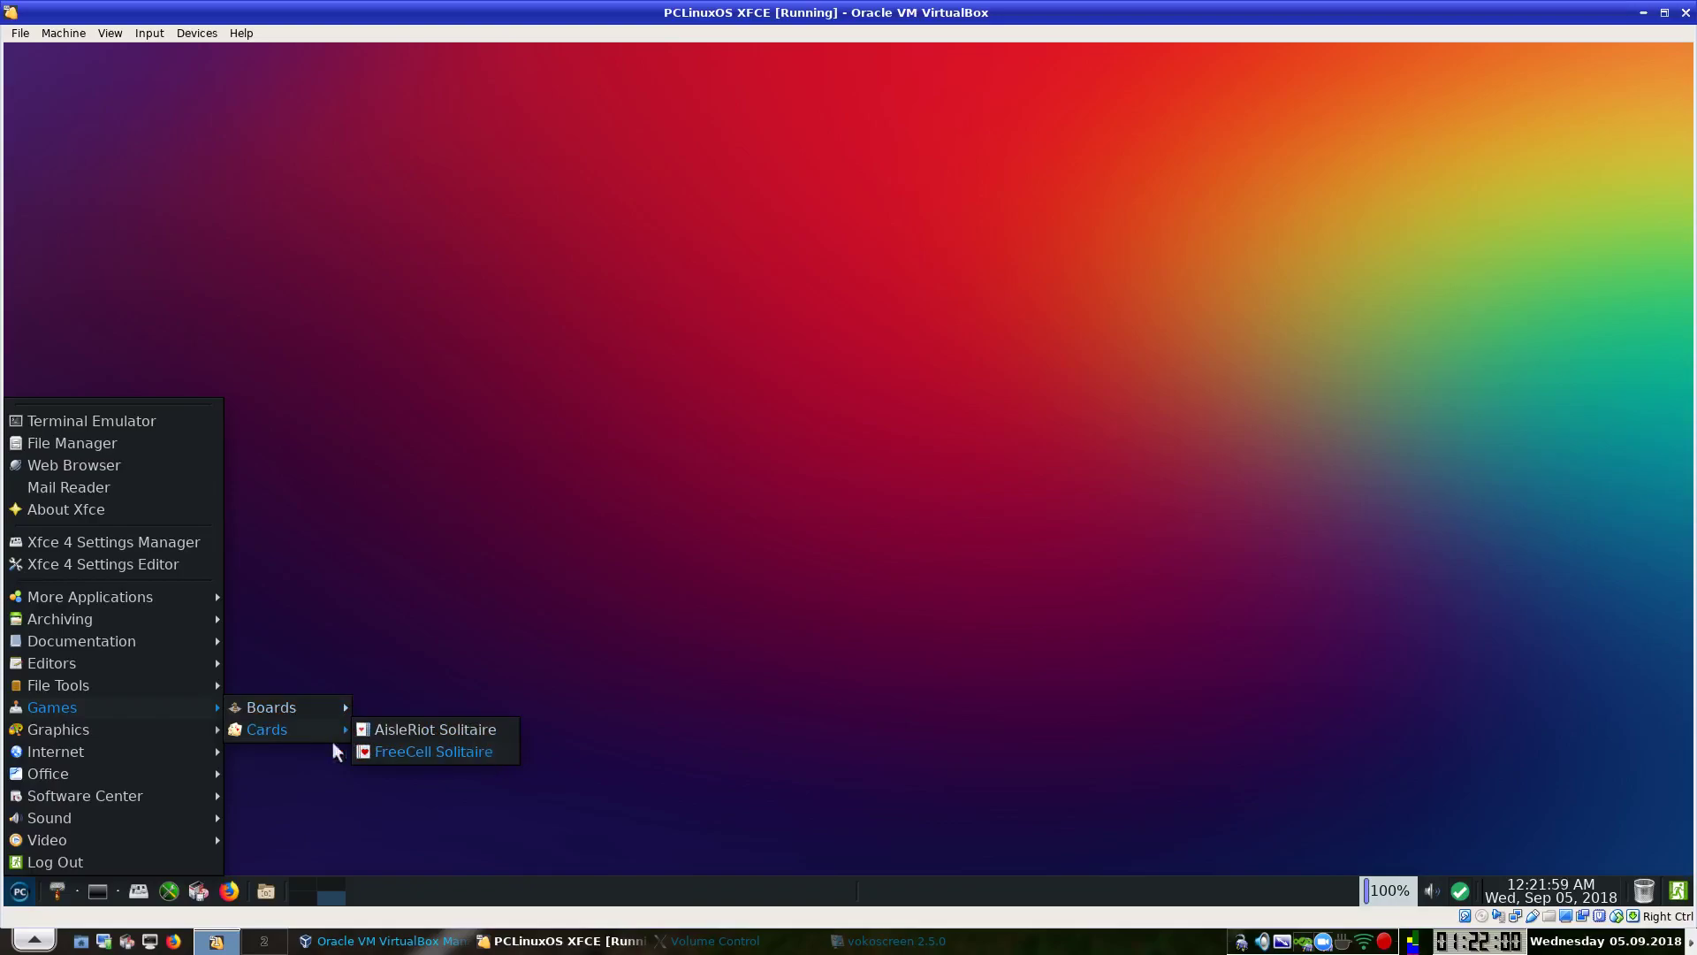
Launch Evince PDF Viewer from the Graphics applications, move its window toward the middle of the desktop, and close it.
mouse_move(184, 725)
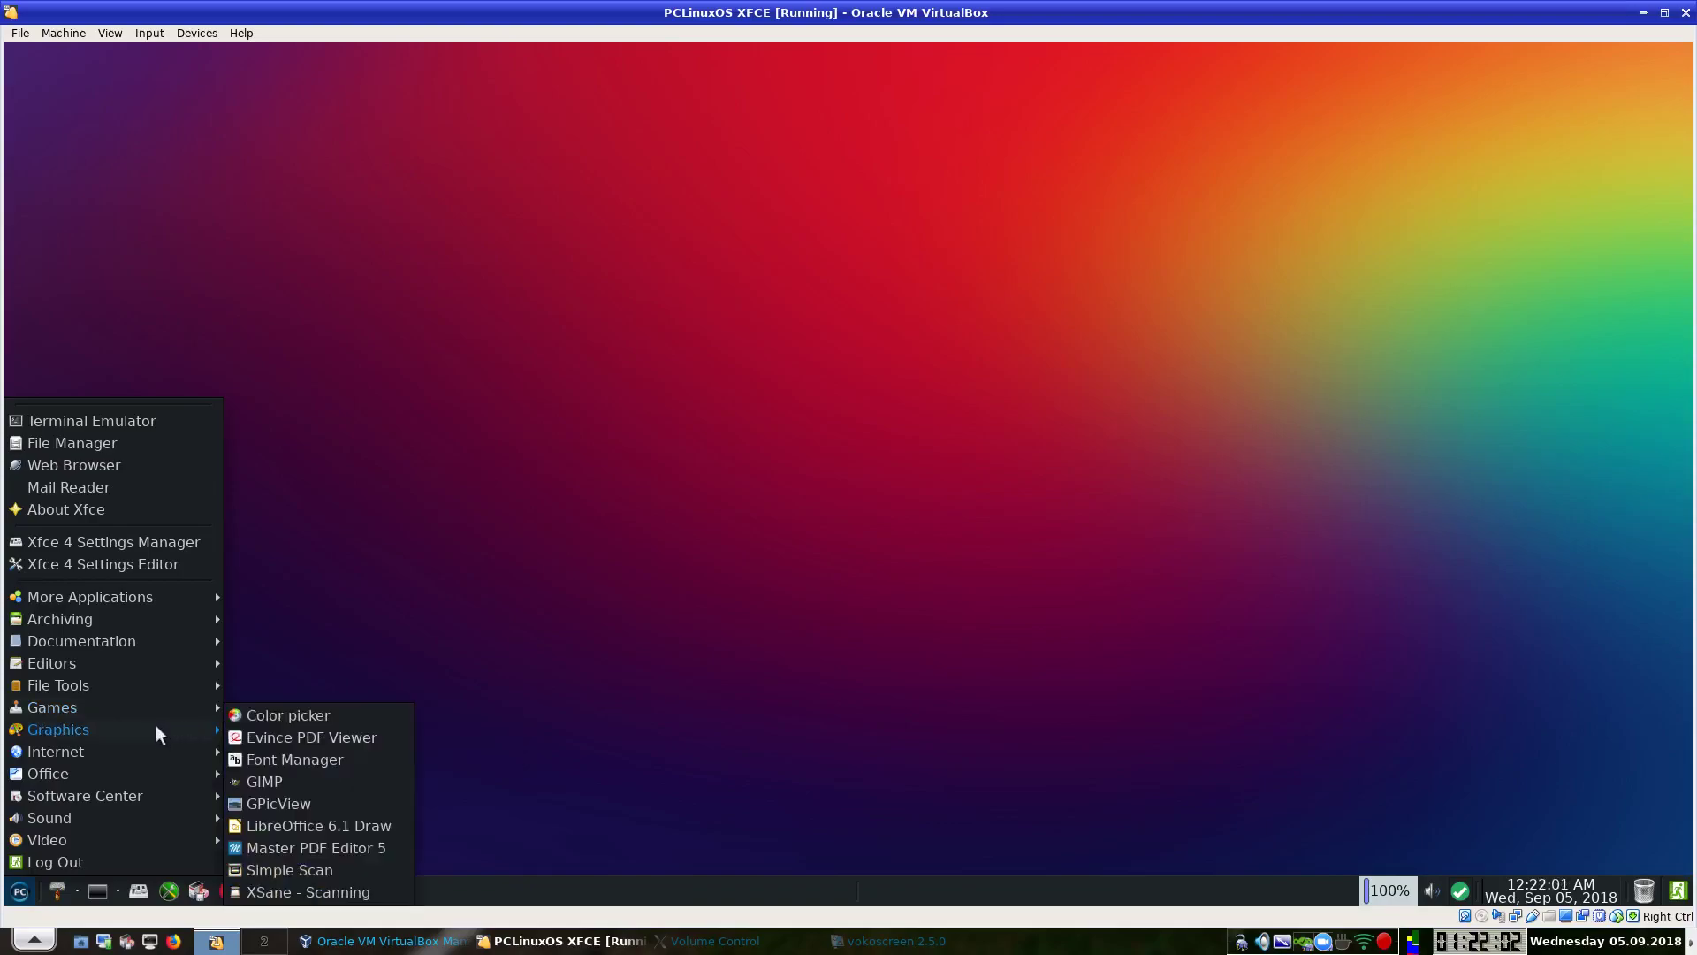
click(305, 739)
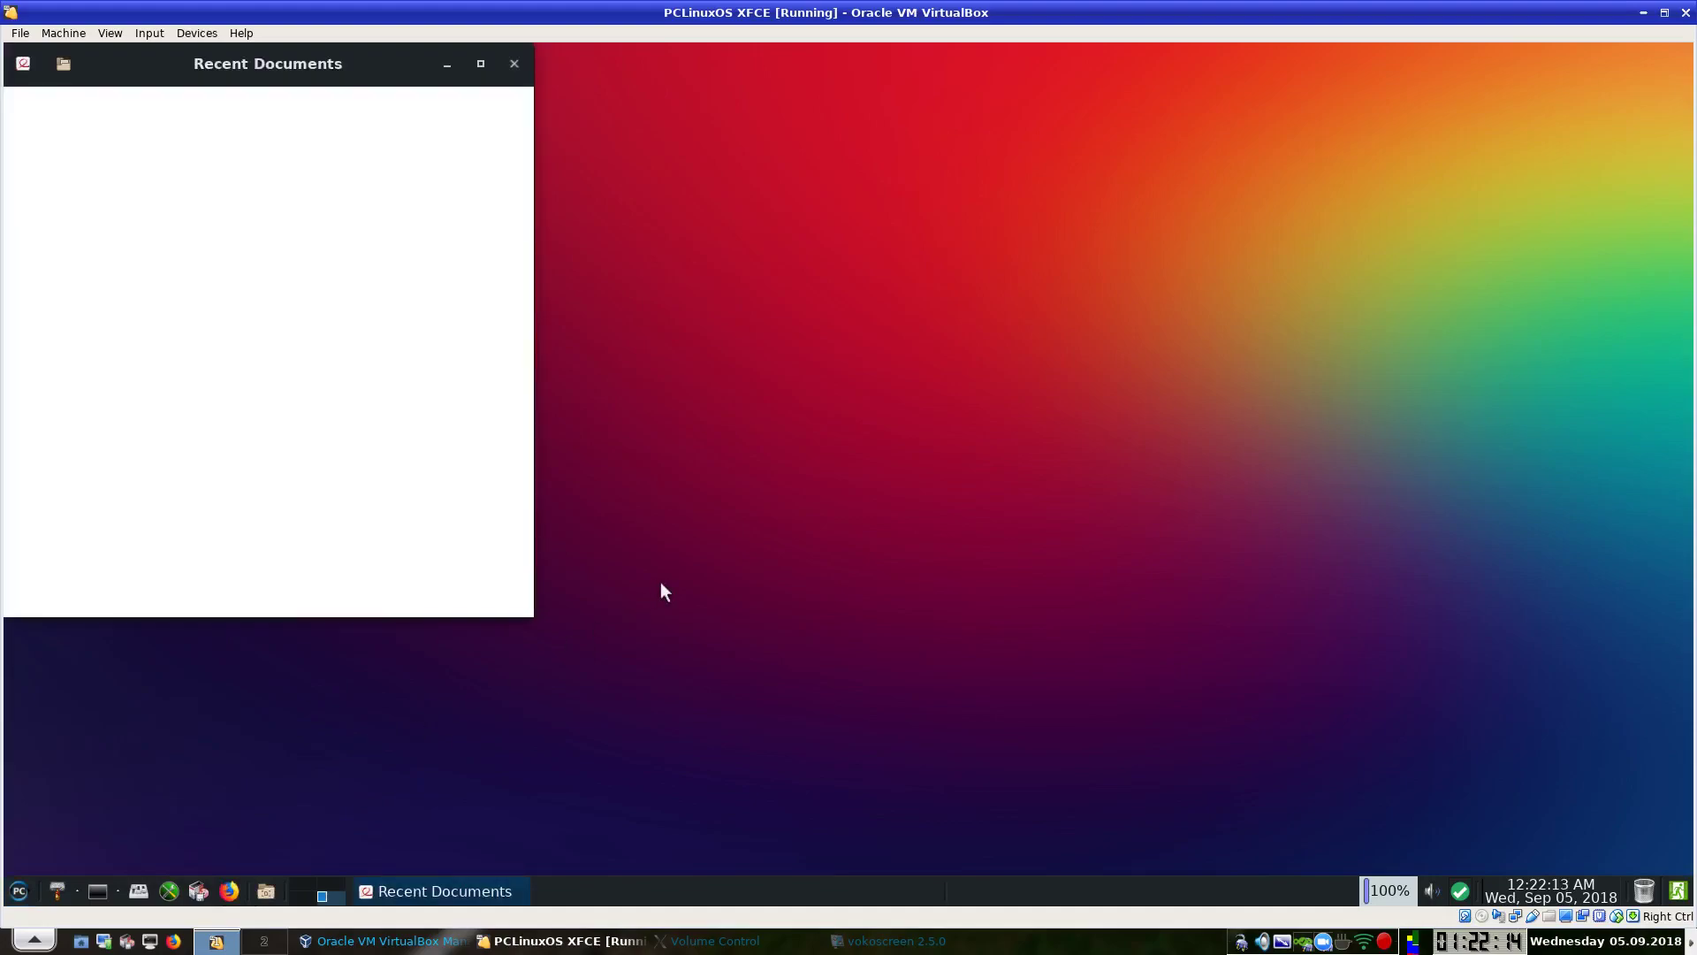
drag(278, 59, 560, 99)
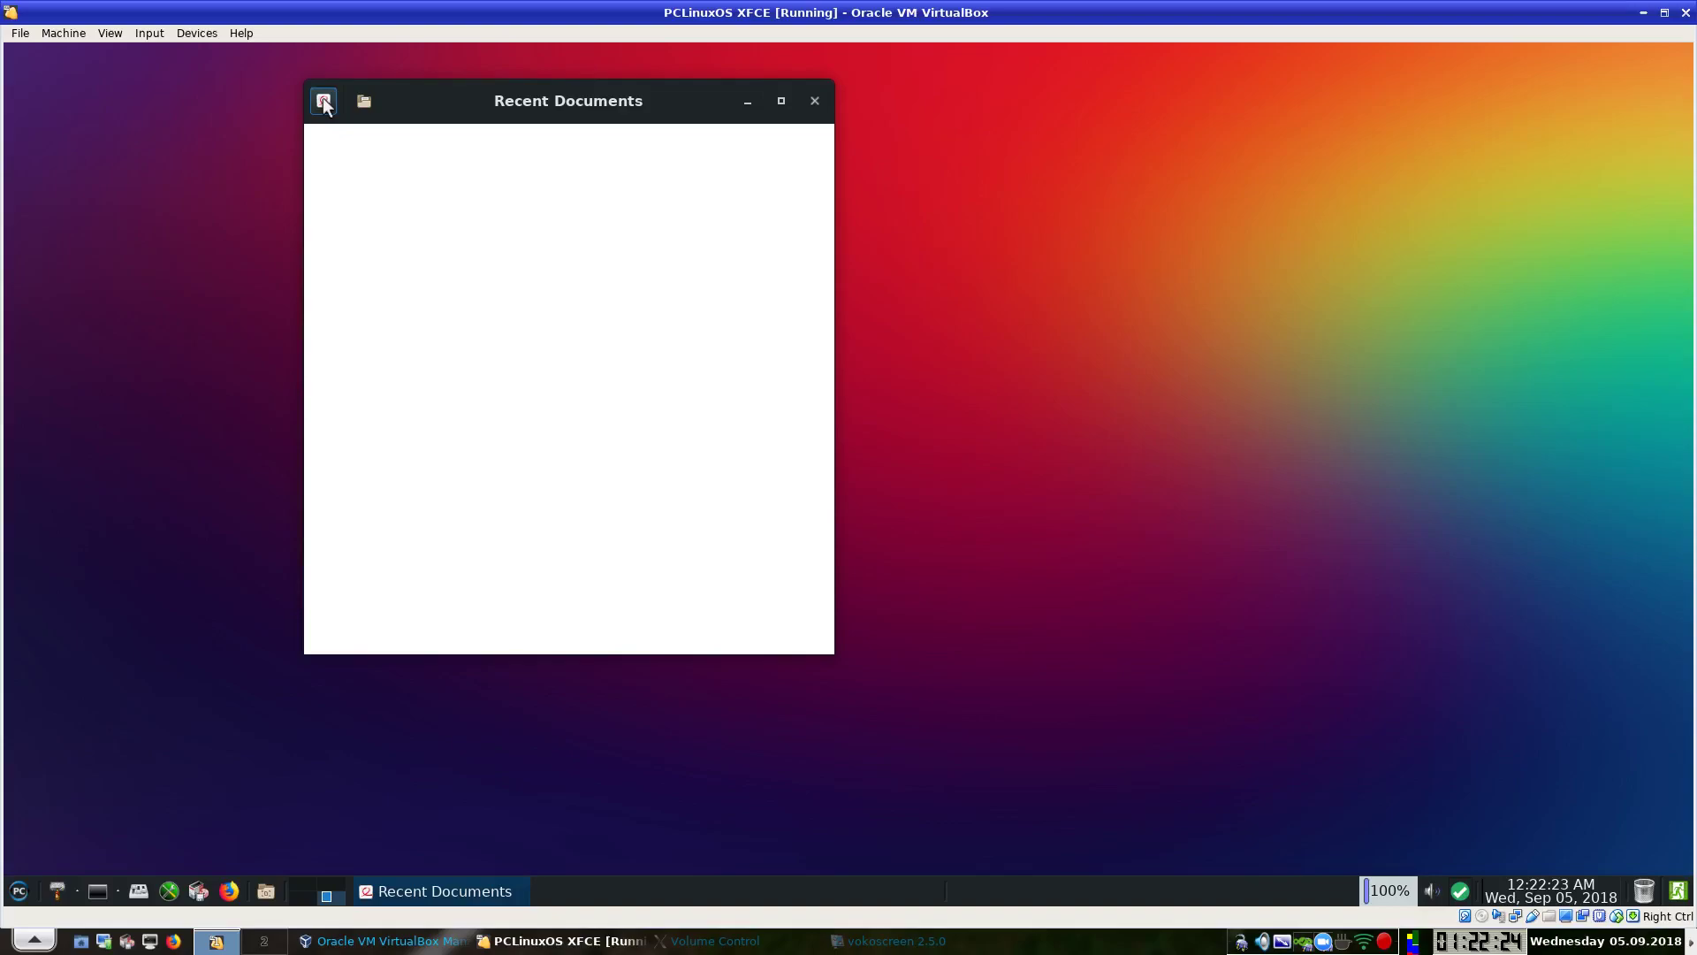
click(813, 103)
Launch GIMP from the Graphics applications, check its version information, and close the program.
click(18, 894)
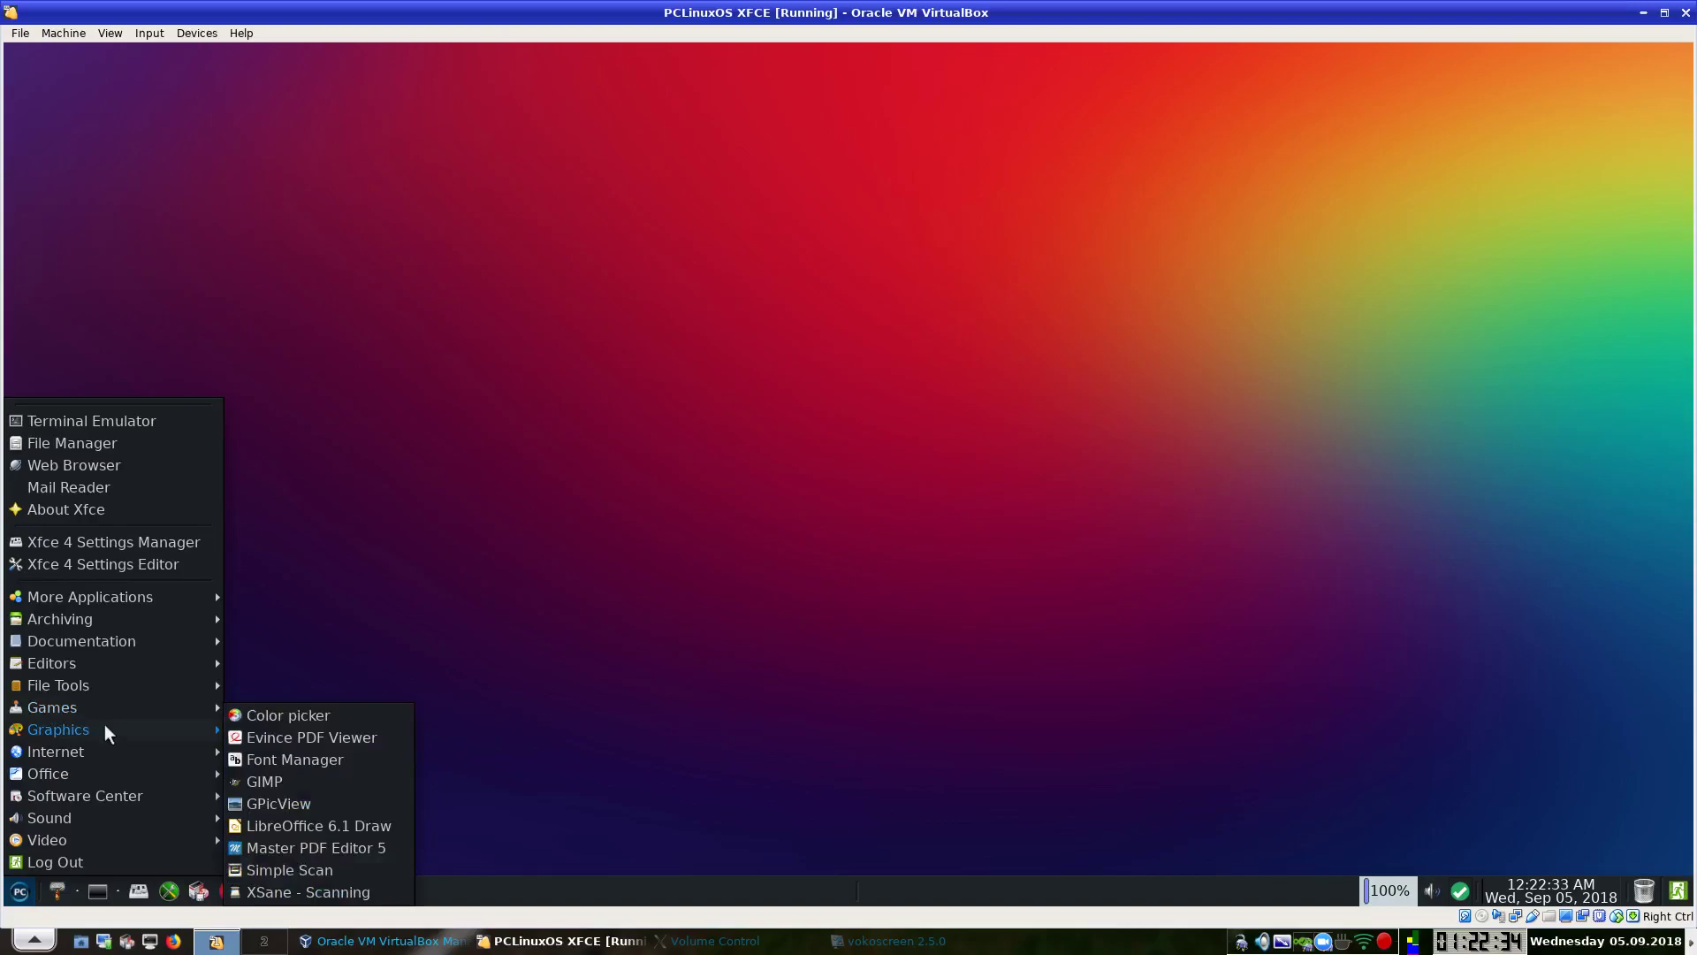
click(274, 780)
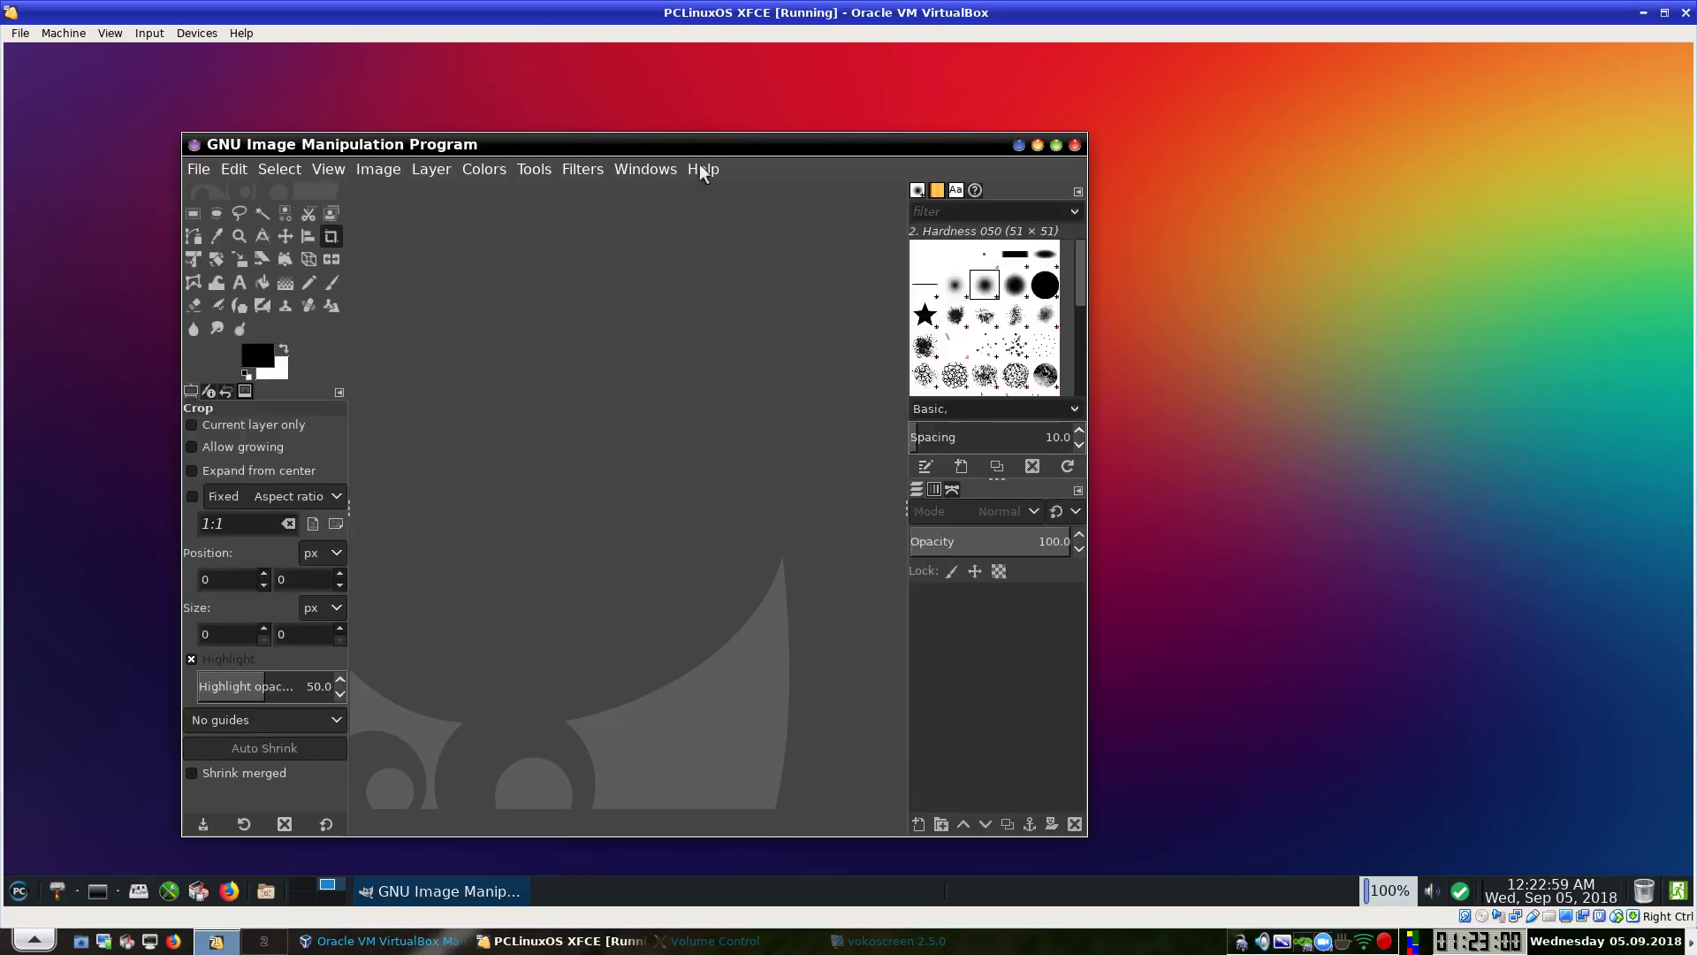
click(698, 165)
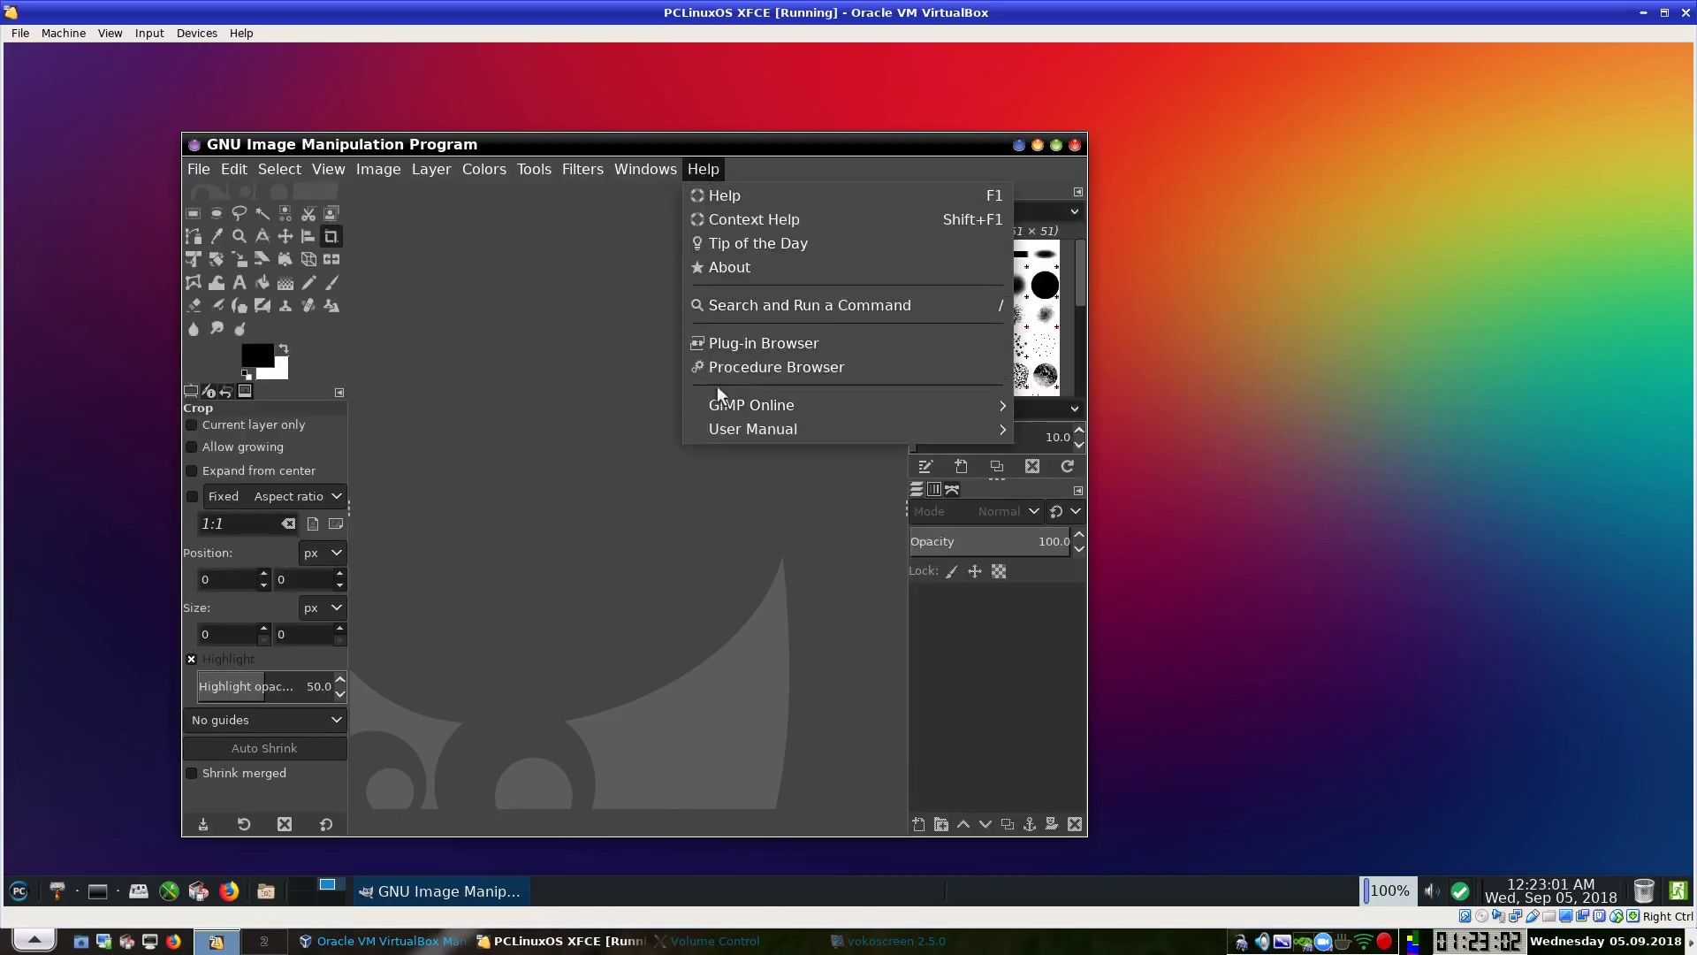
click(725, 268)
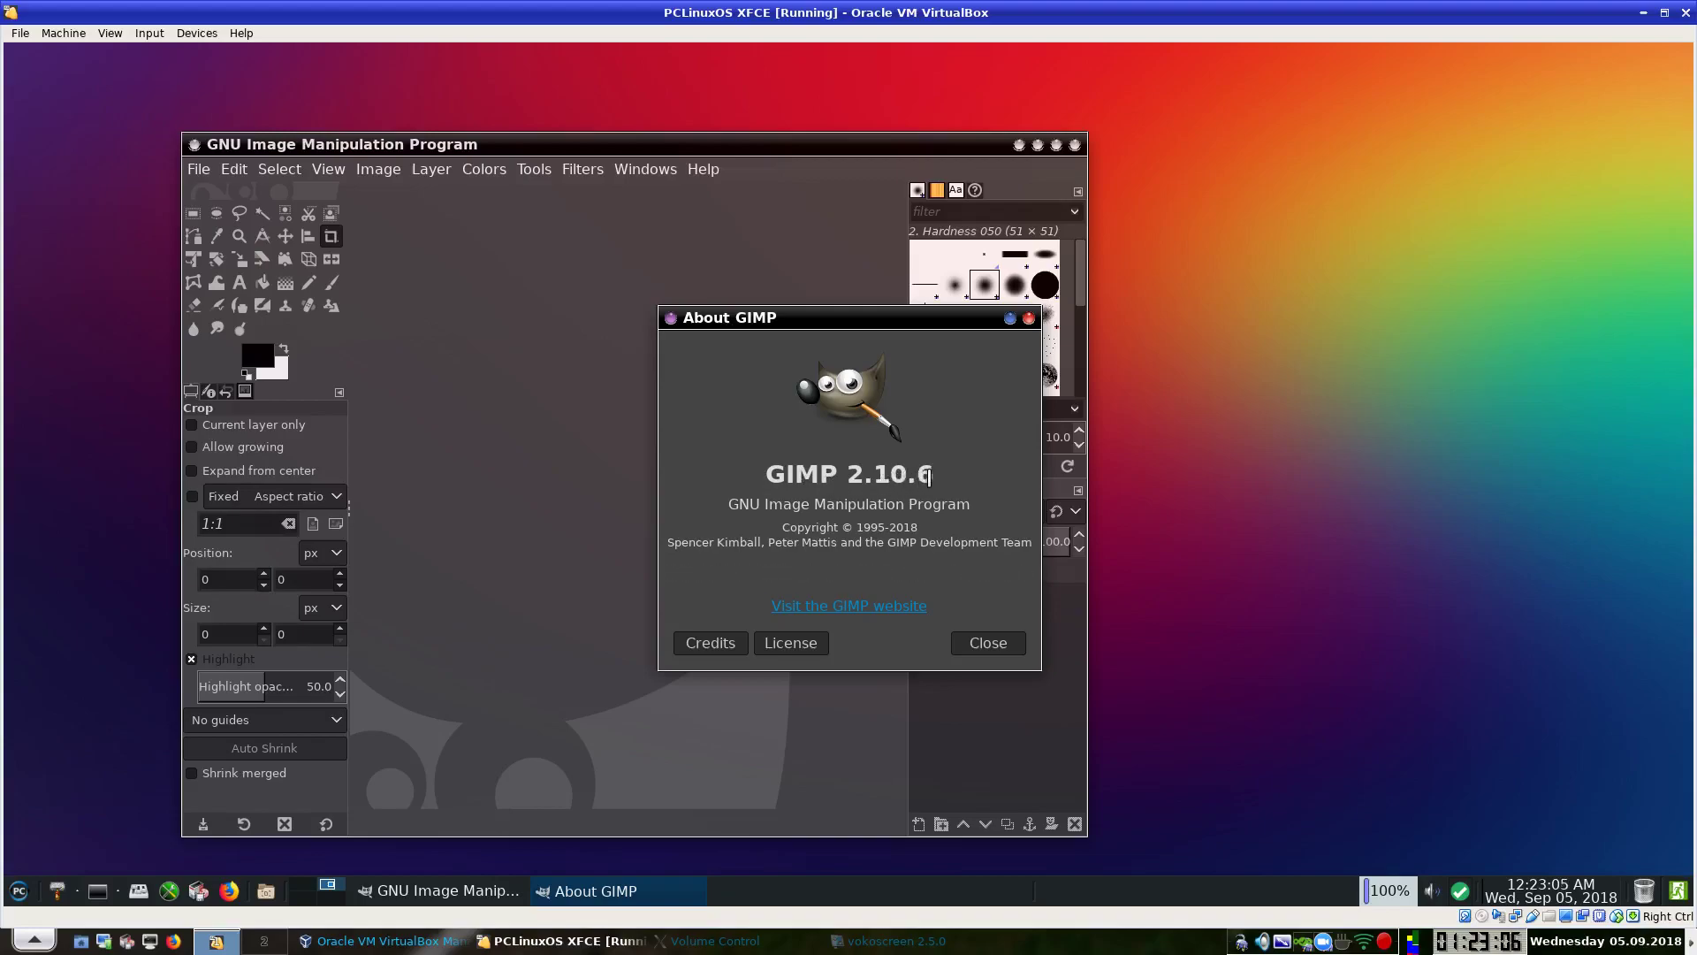
click(997, 646)
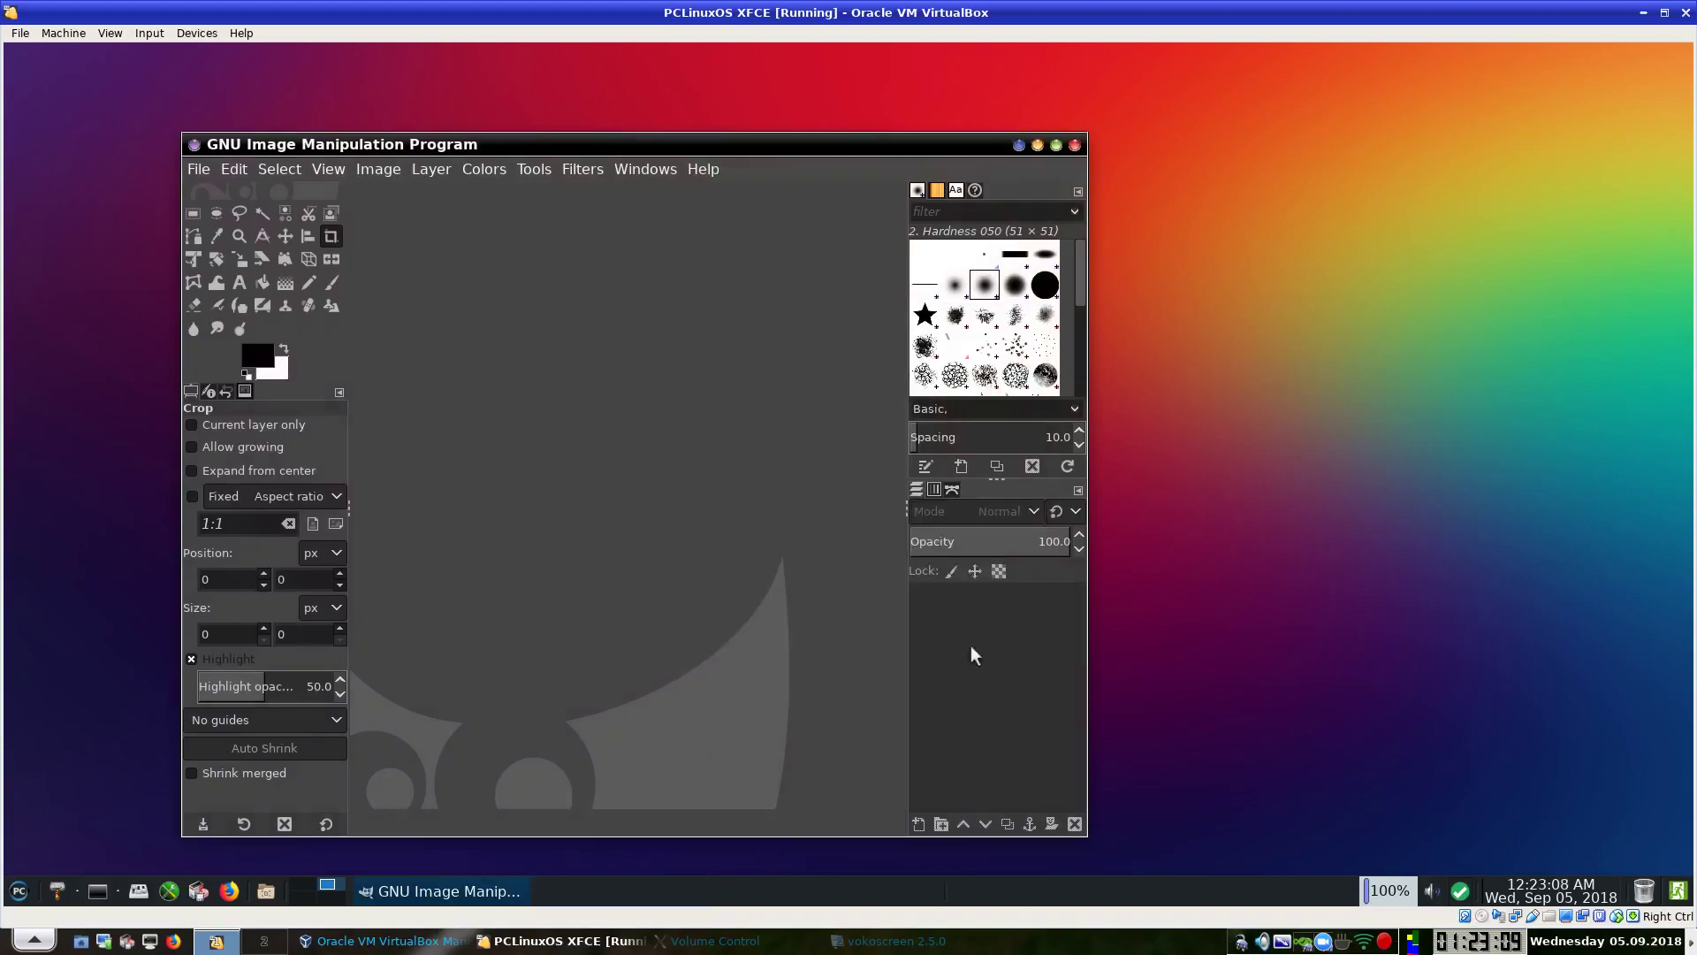
click(1077, 144)
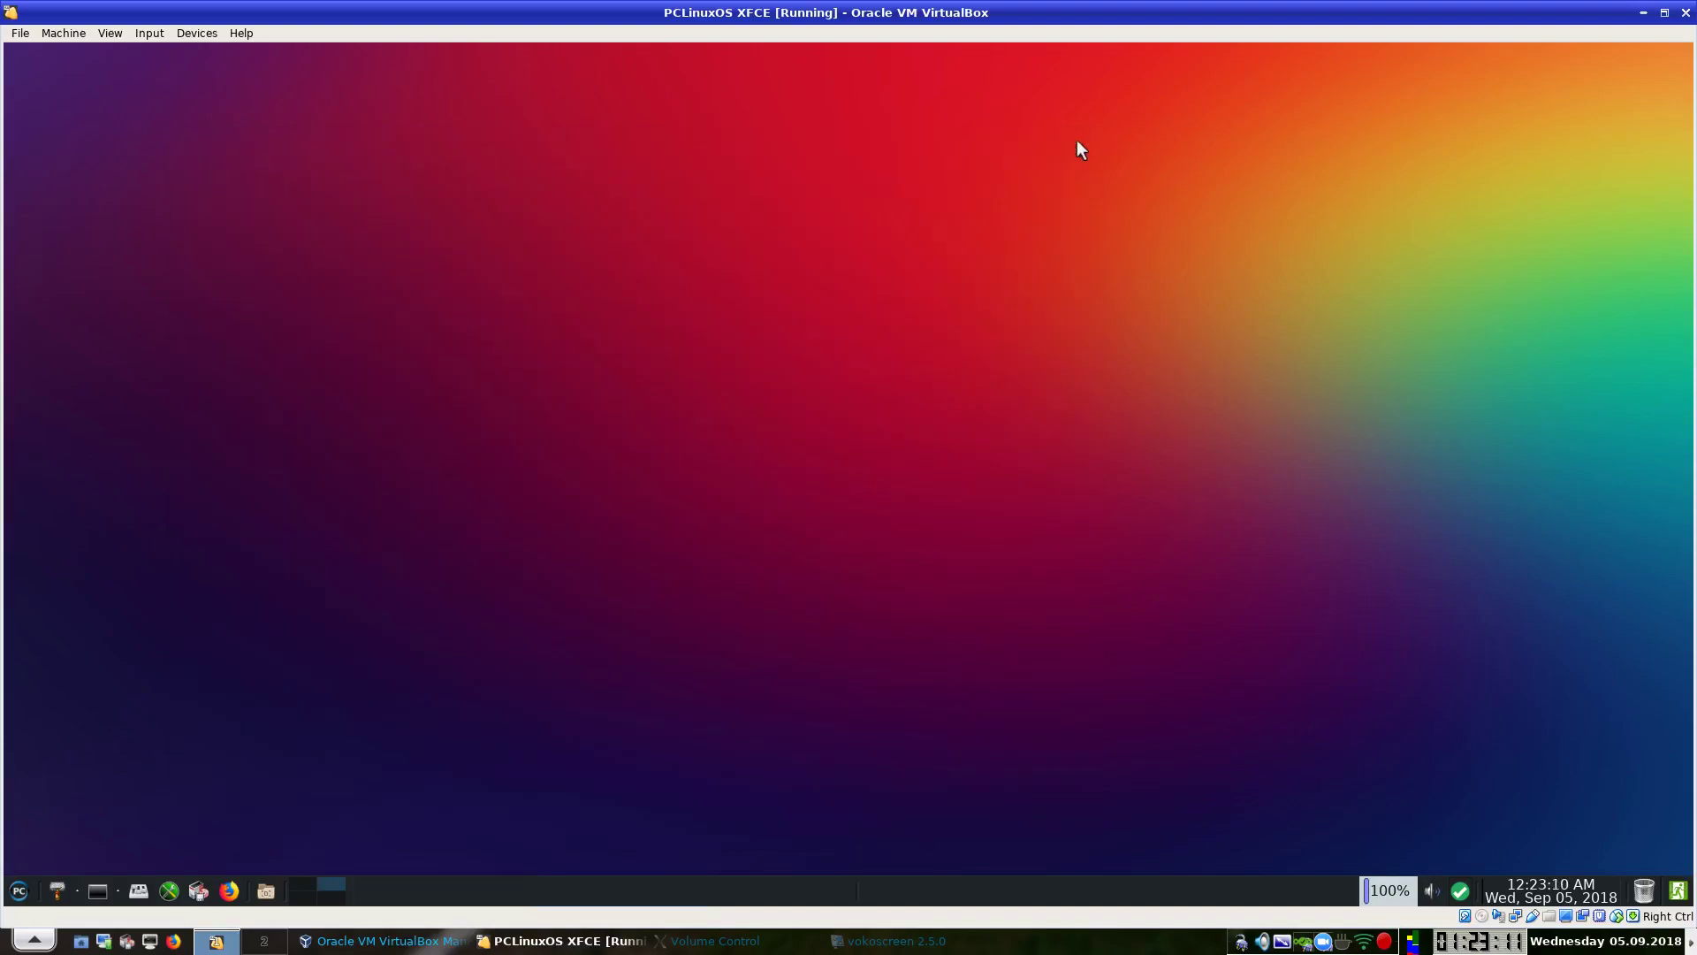
Launch FileZilla from the Internet applications and dismiss its welcome dialog.
click(18, 895)
mouse_move(48, 728)
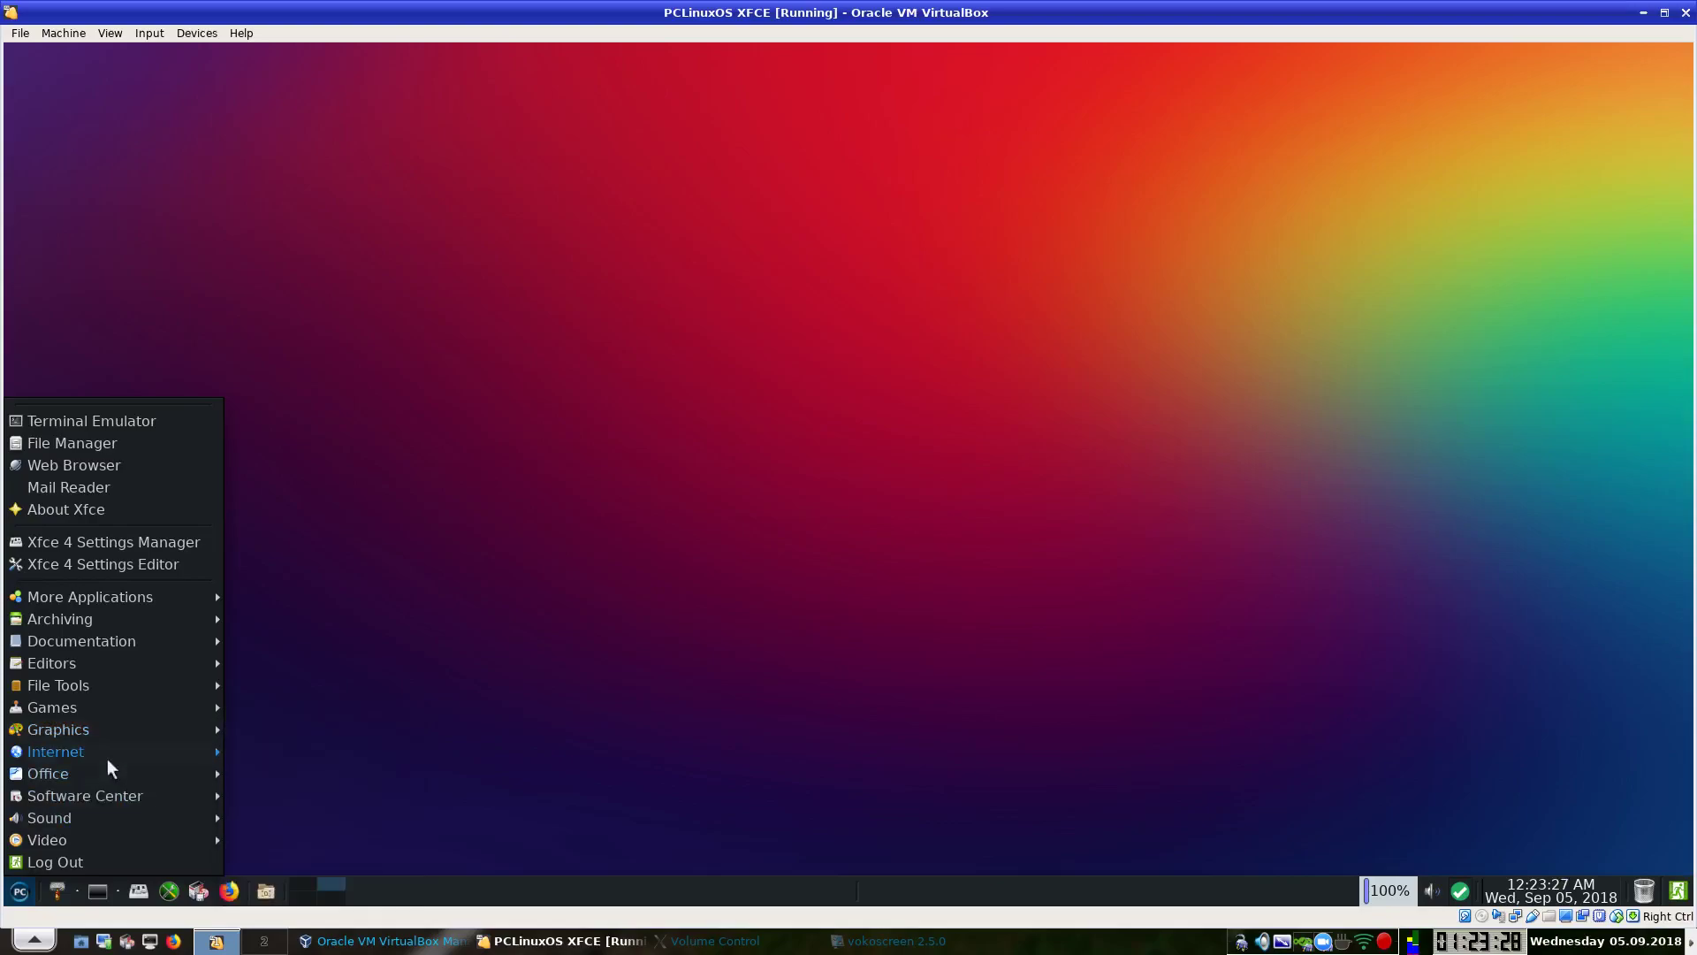
mouse_move(103, 758)
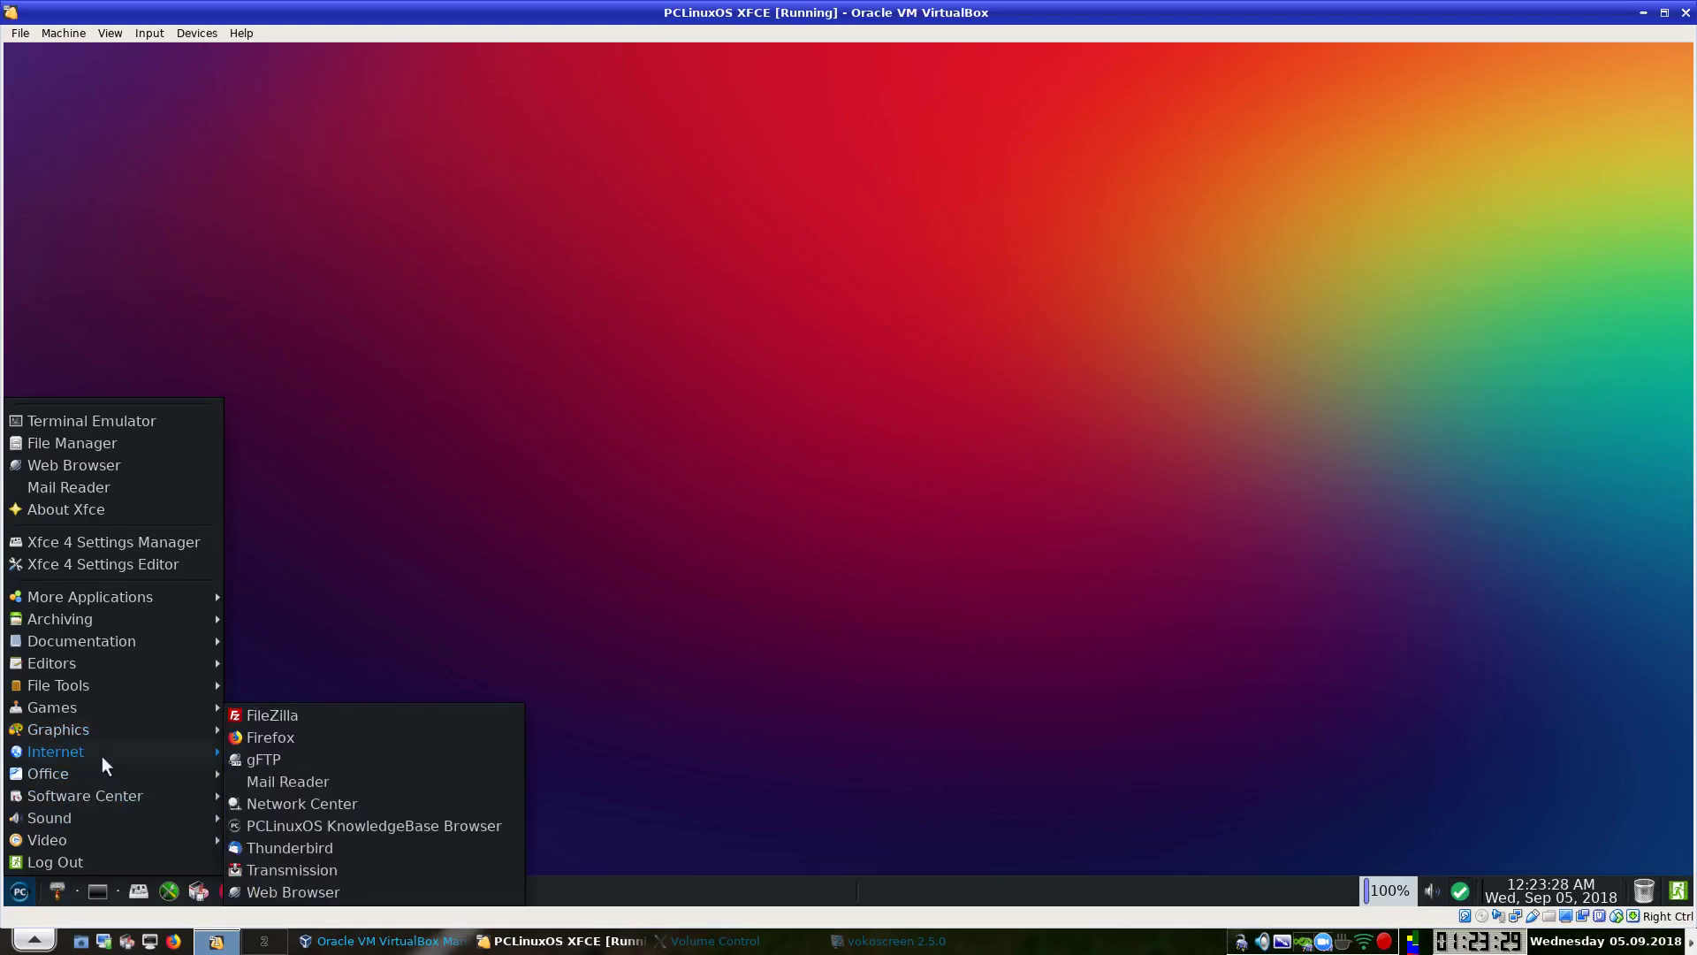
click(309, 718)
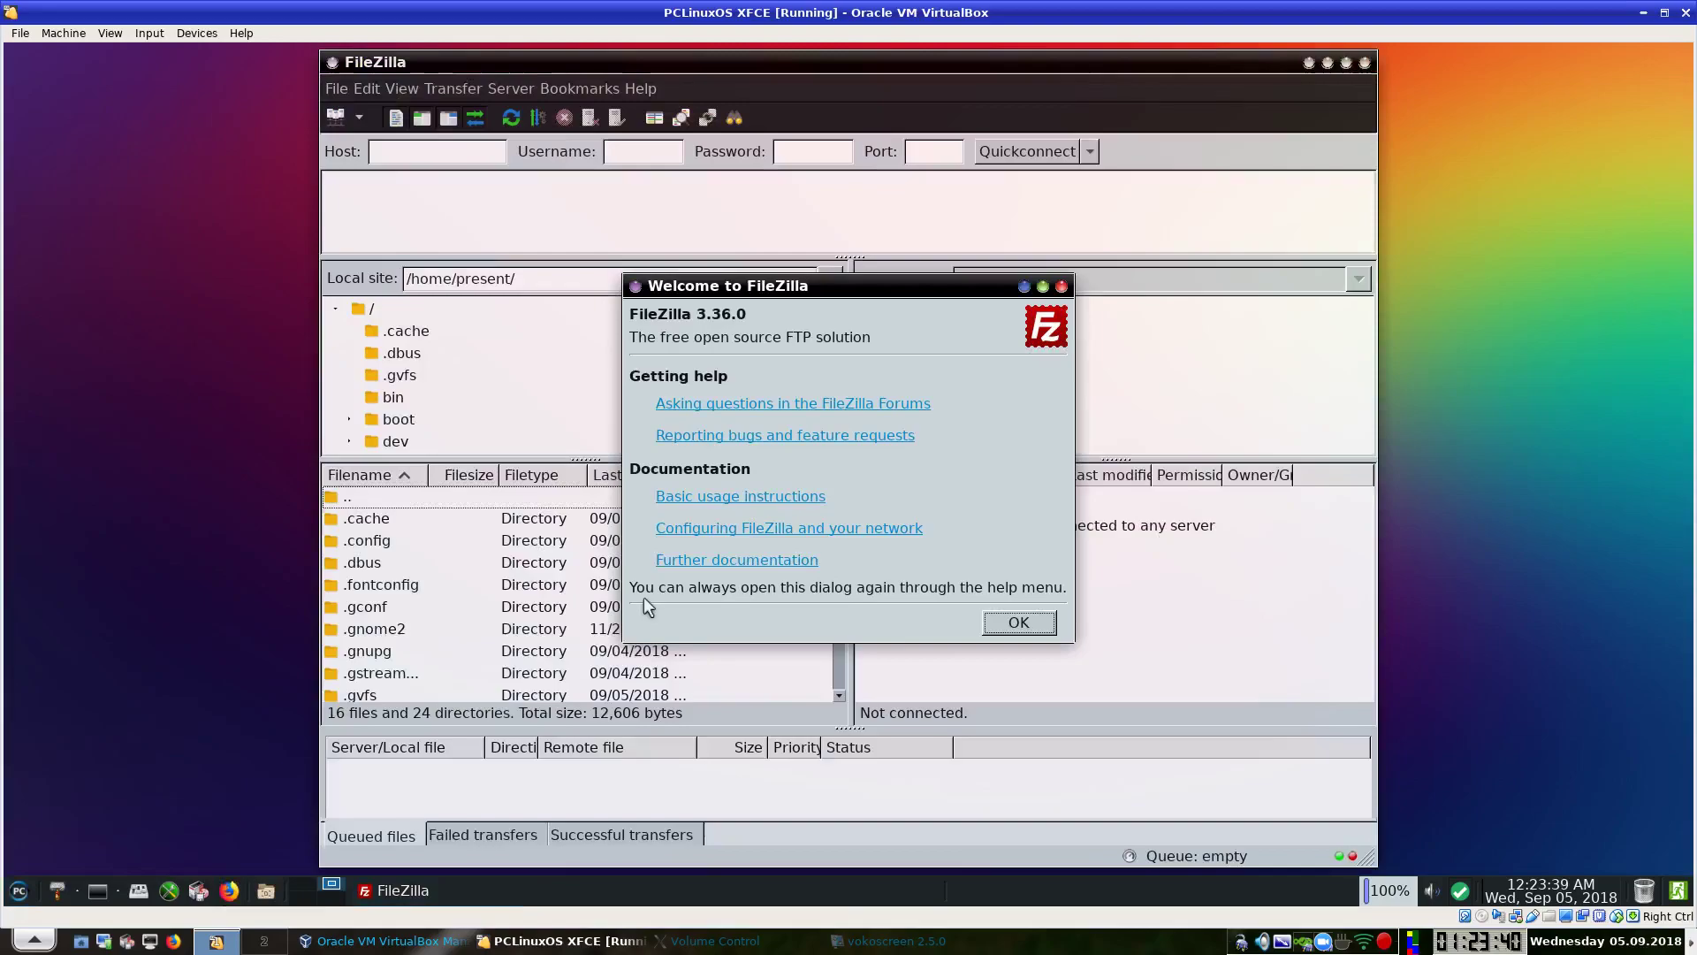
click(1019, 623)
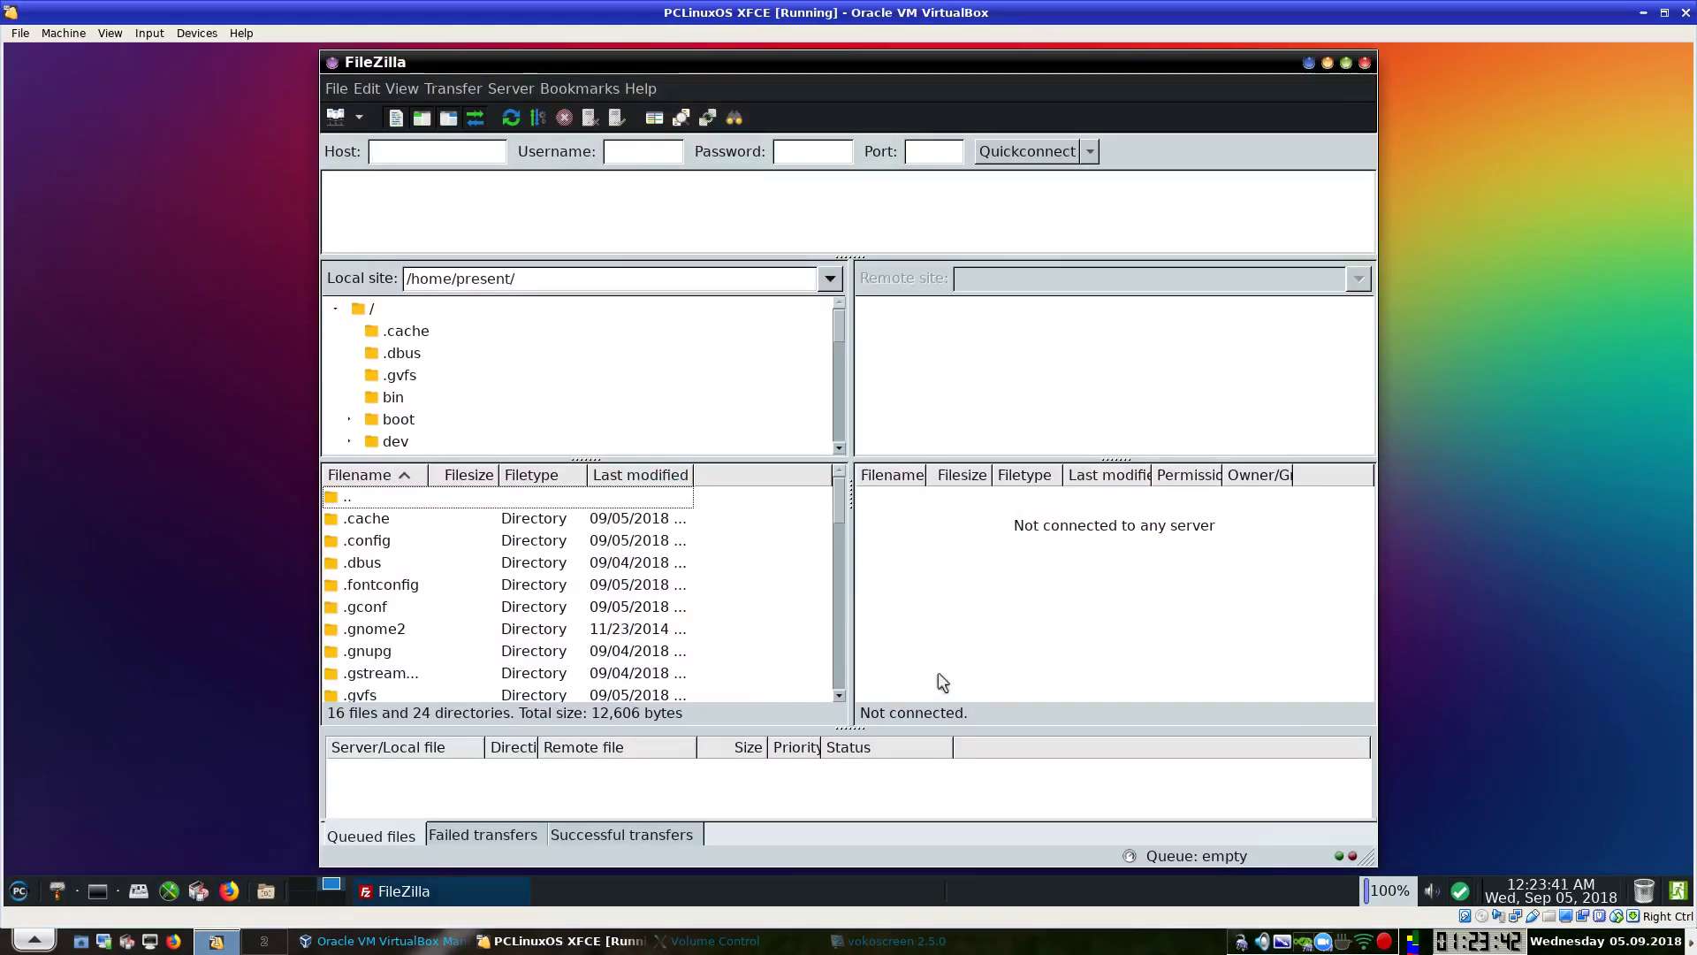
Examine FileZilla's host field and file listings, and close the program.
click(400, 153)
scroll(519, 599, down, 5)
scroll(522, 599, down, 3)
scroll(520, 598, down, 1)
scroll(520, 599, up, 9)
click(1365, 63)
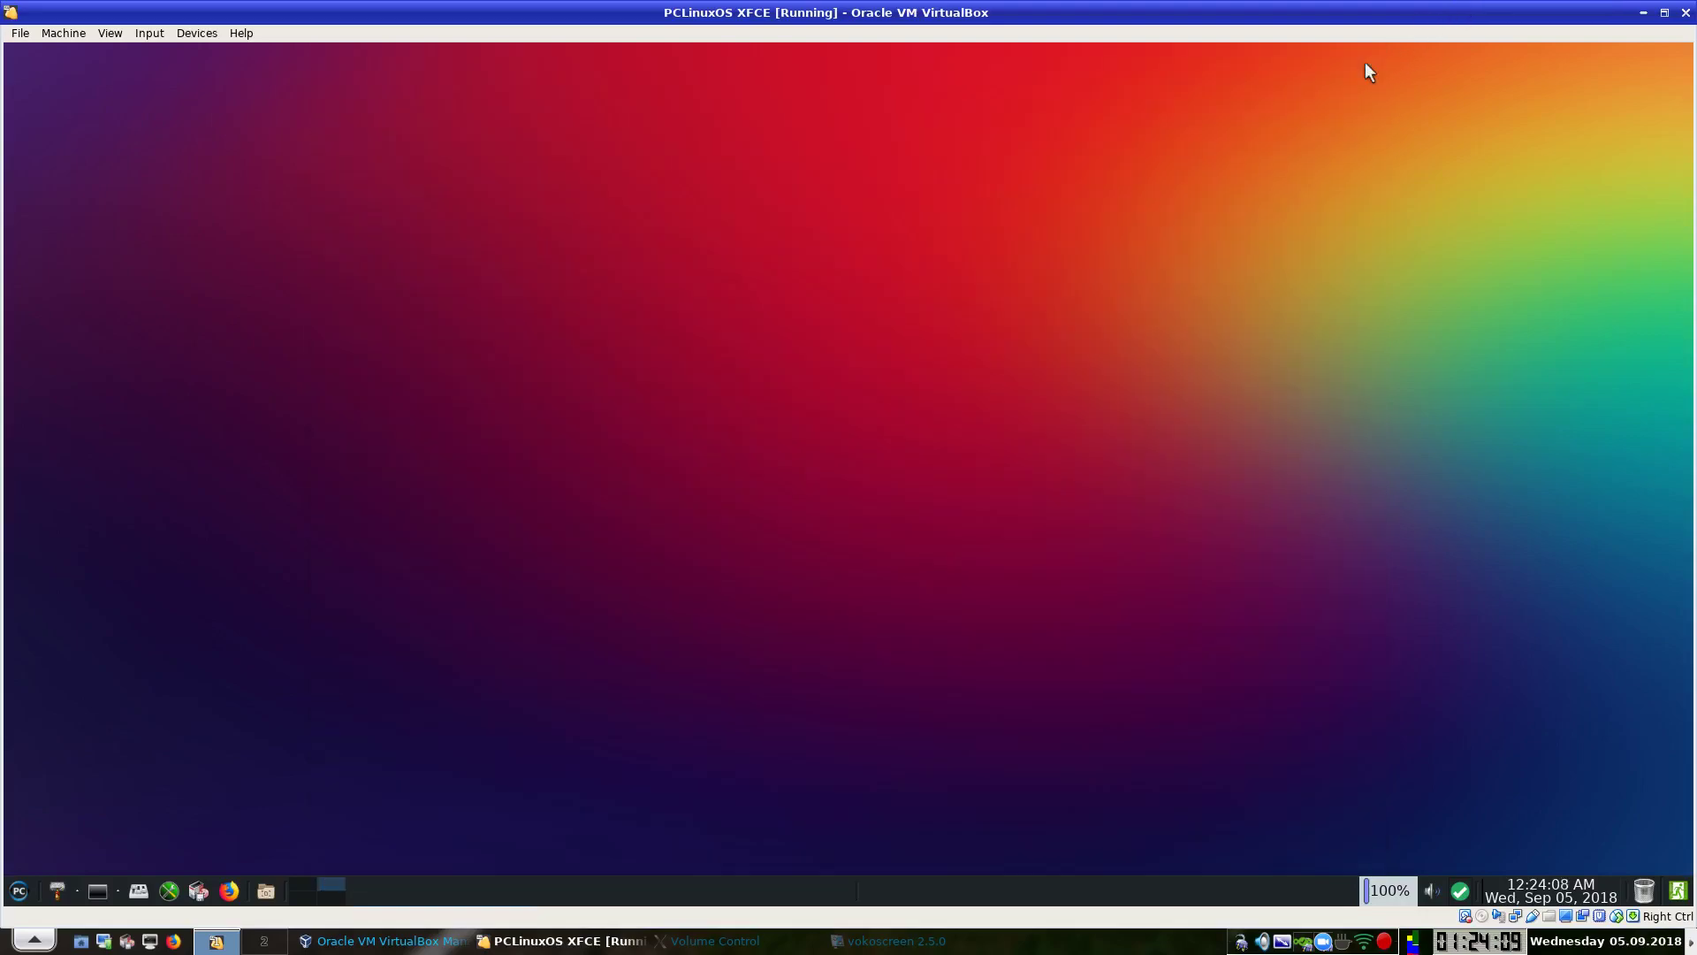
Launch gFTP from the Internet applications and move its window toward the middle of the desktop.
click(19, 892)
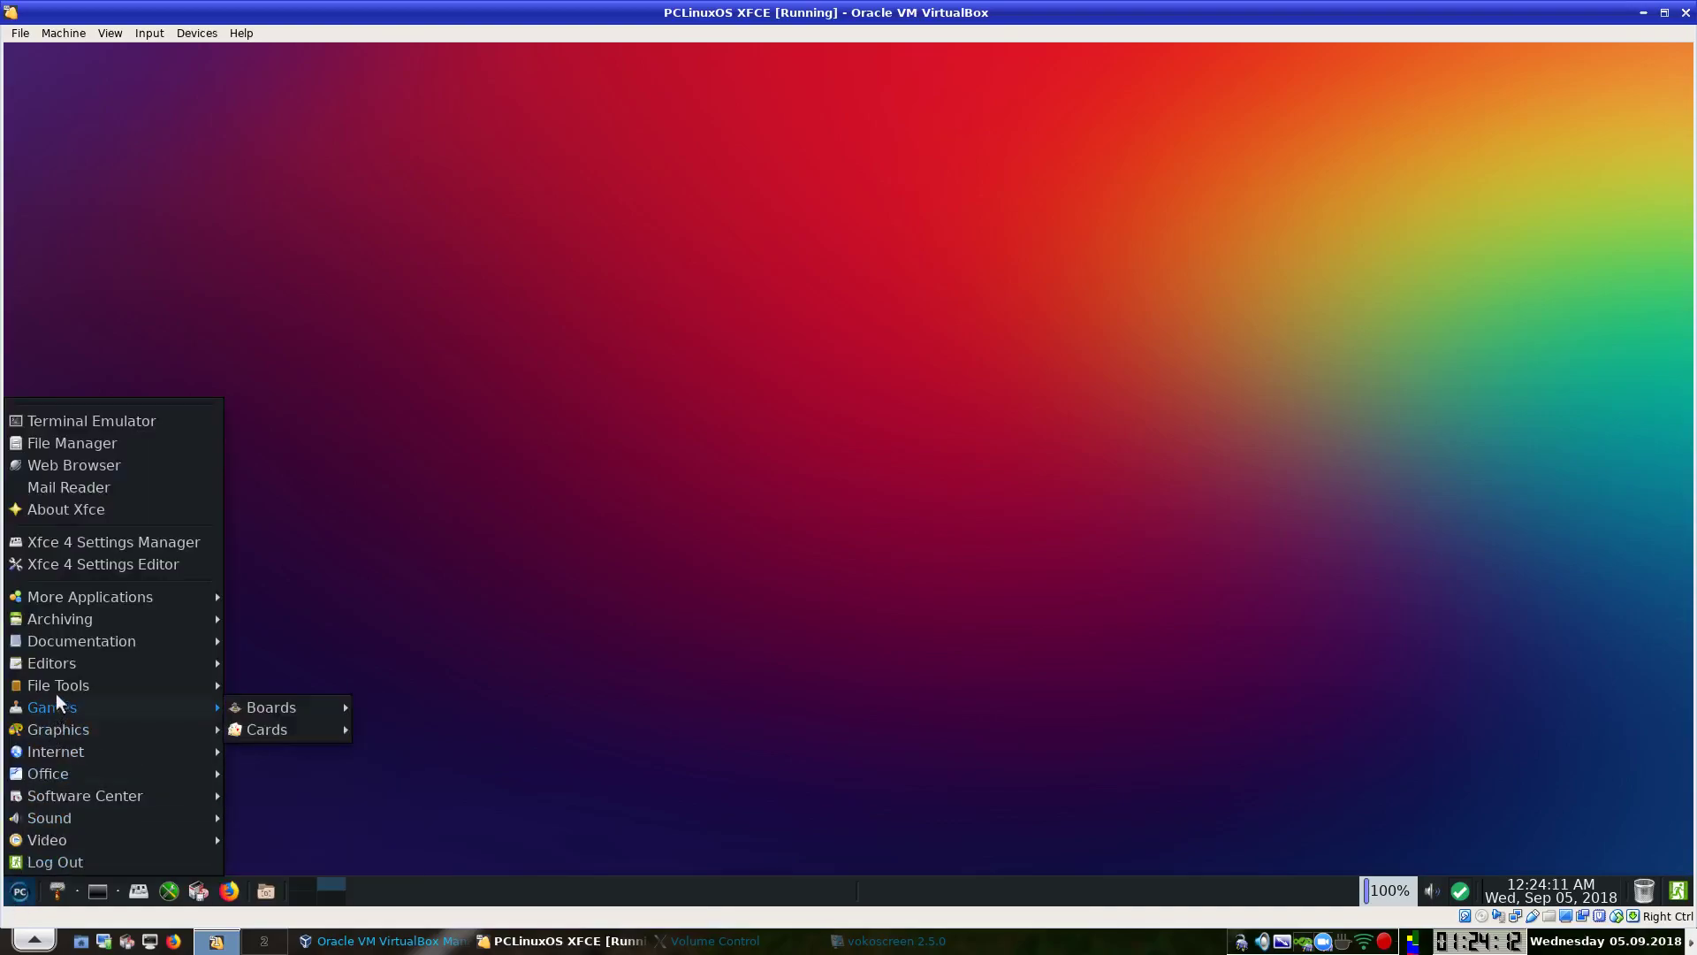
mouse_move(69, 756)
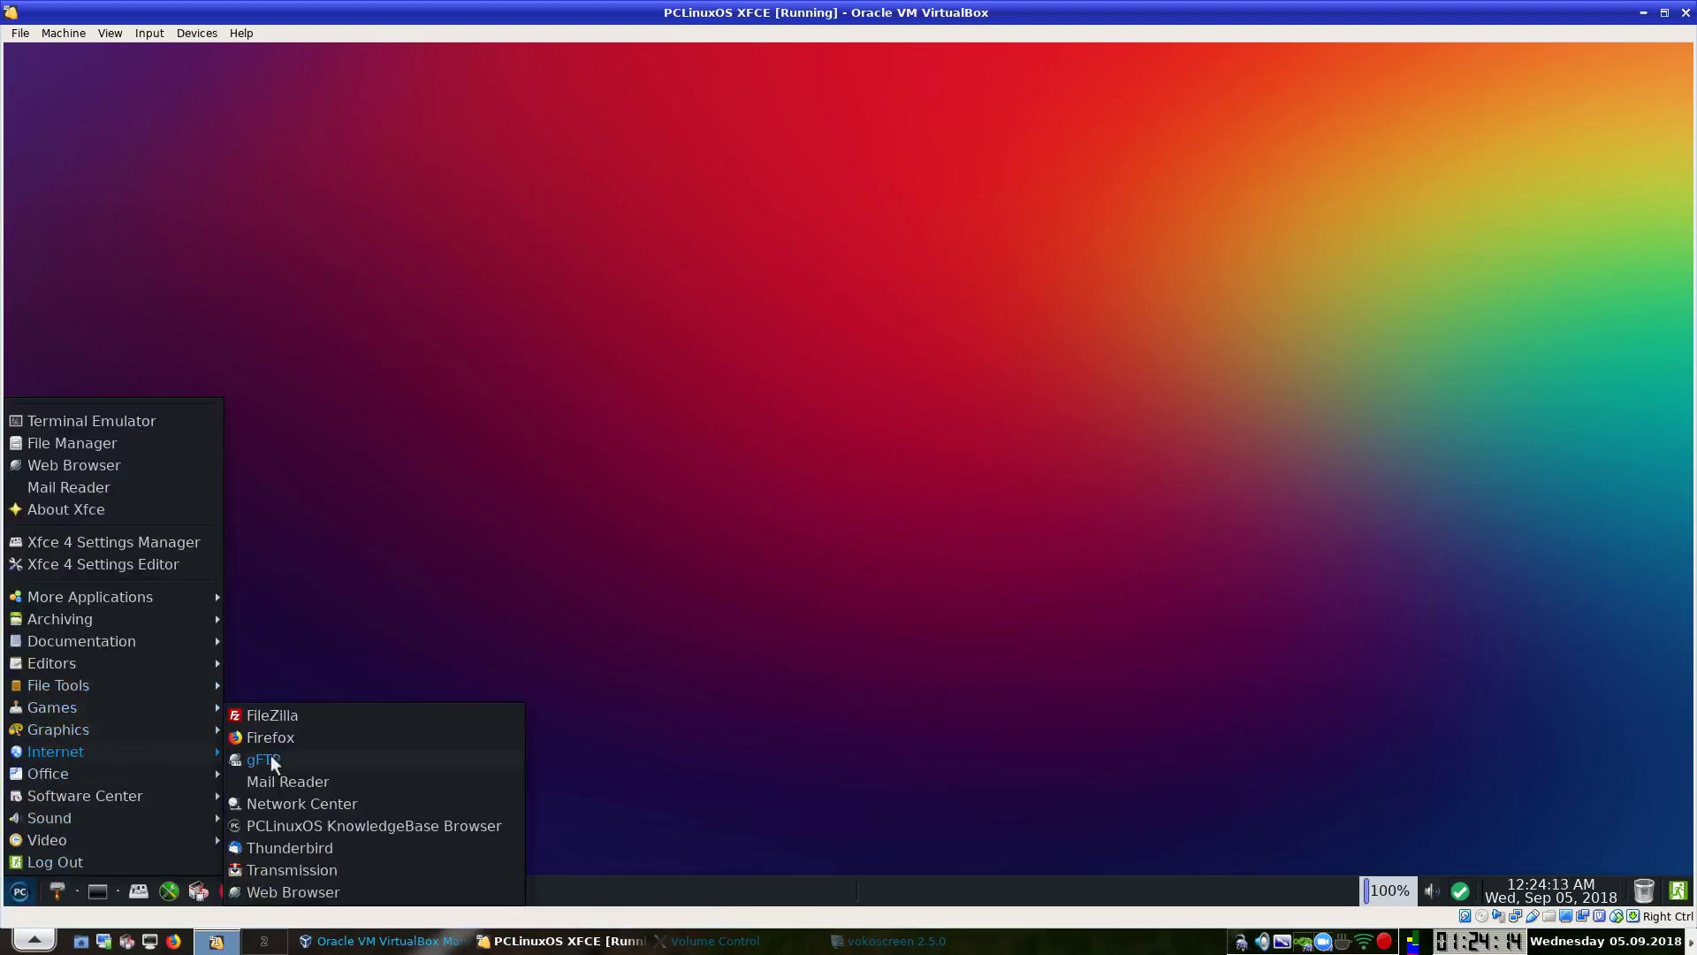
click(291, 758)
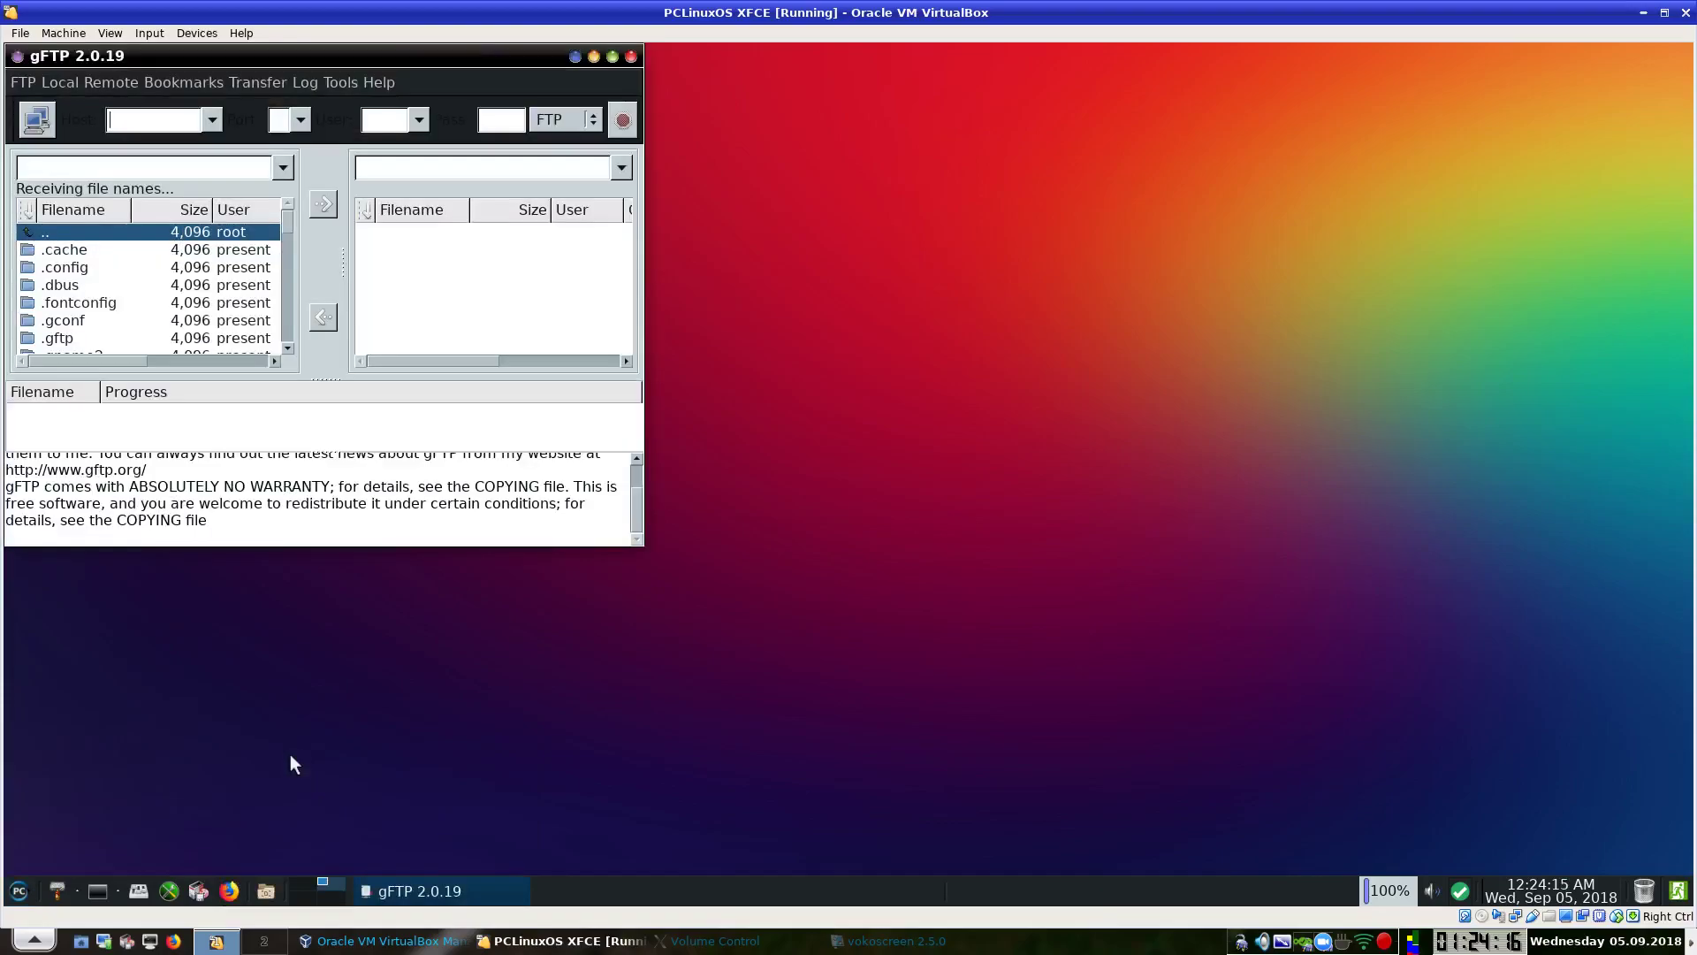
drag(368, 49, 705, 108)
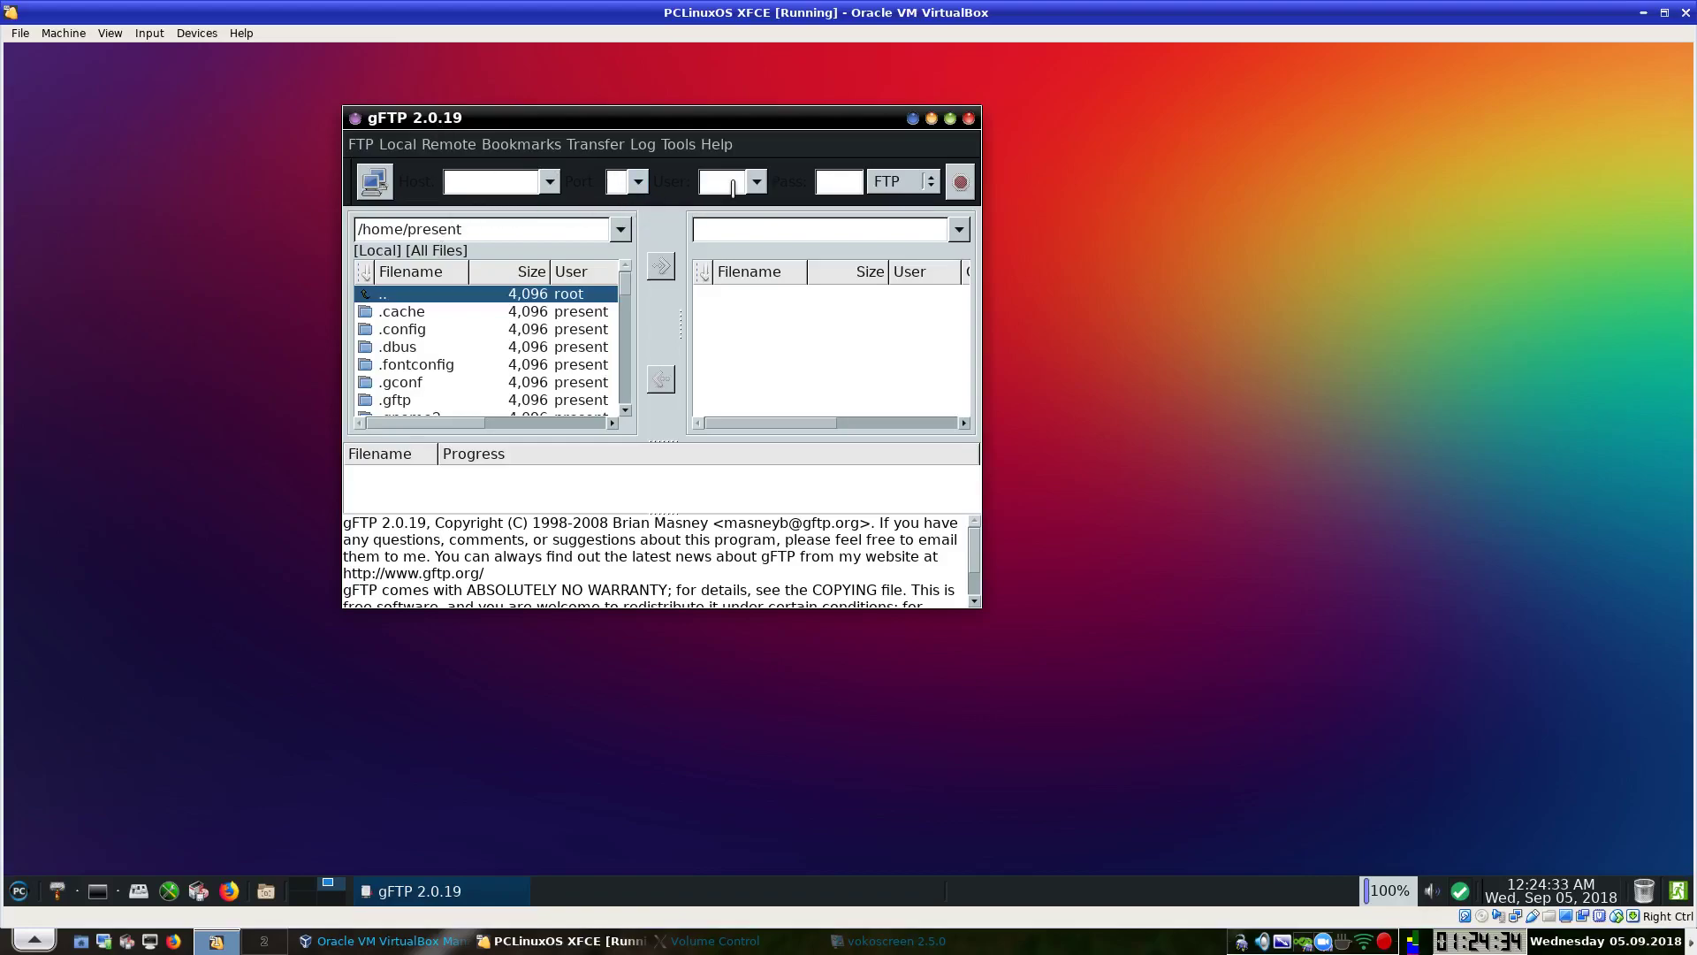
Examine gFTP's host, port, user and password fields and its list of connection protocols, keeping FTP.
click(758, 185)
click(759, 185)
click(613, 182)
click(549, 182)
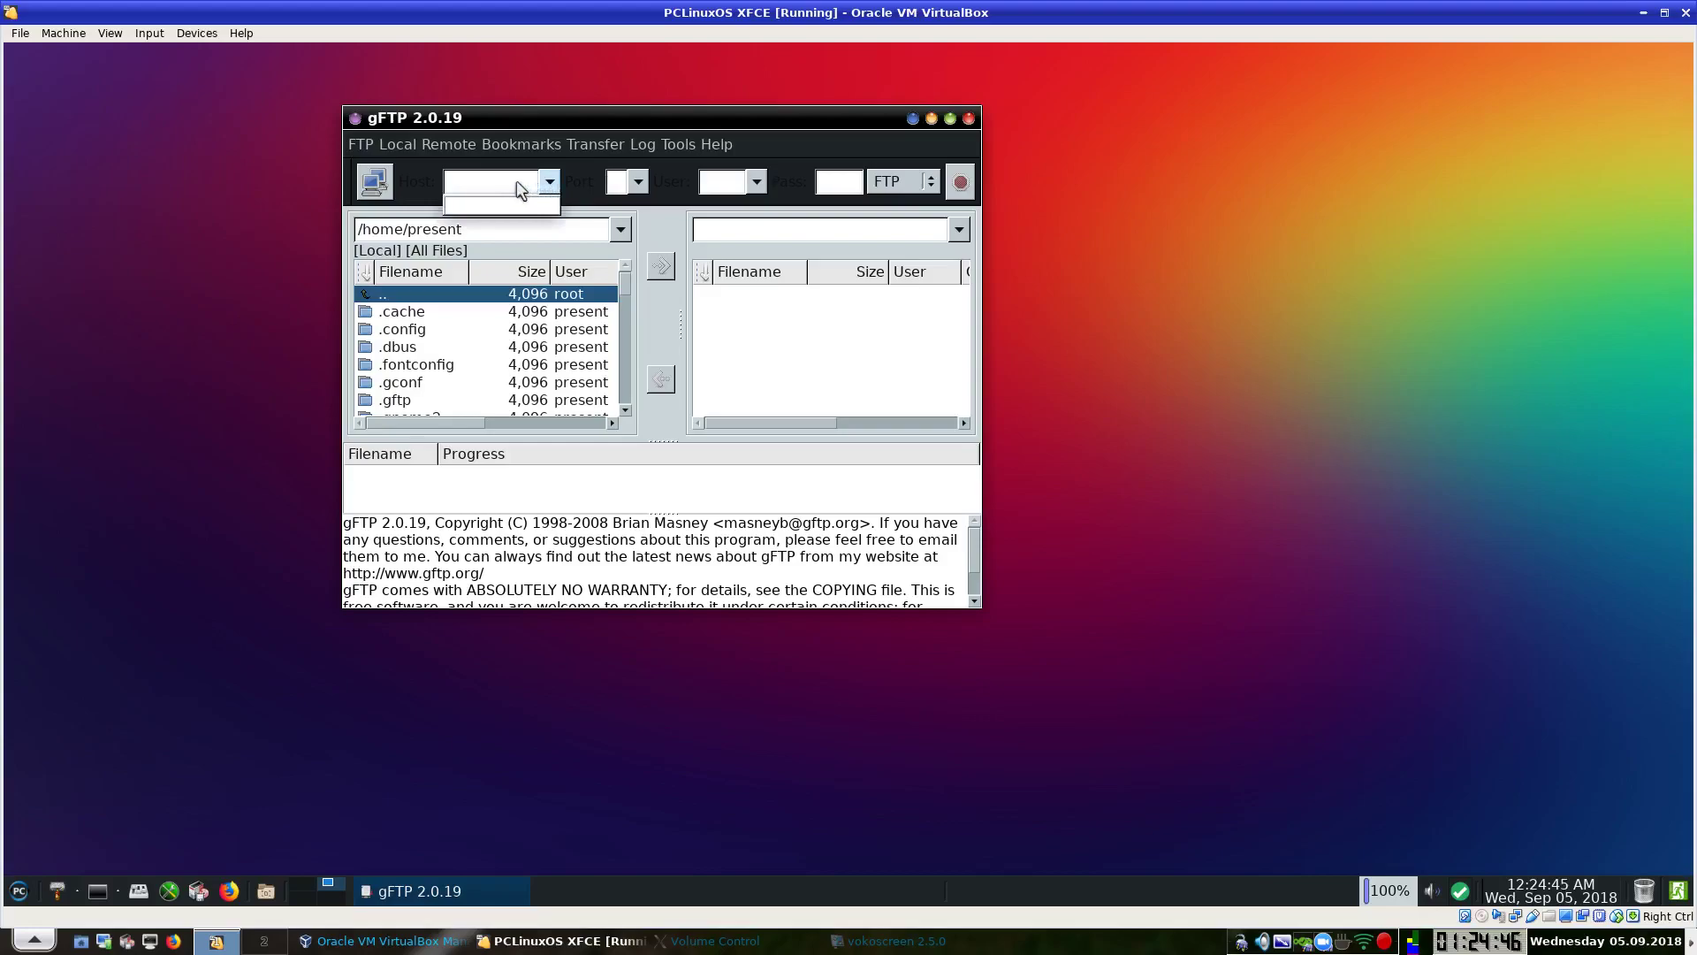
click(518, 184)
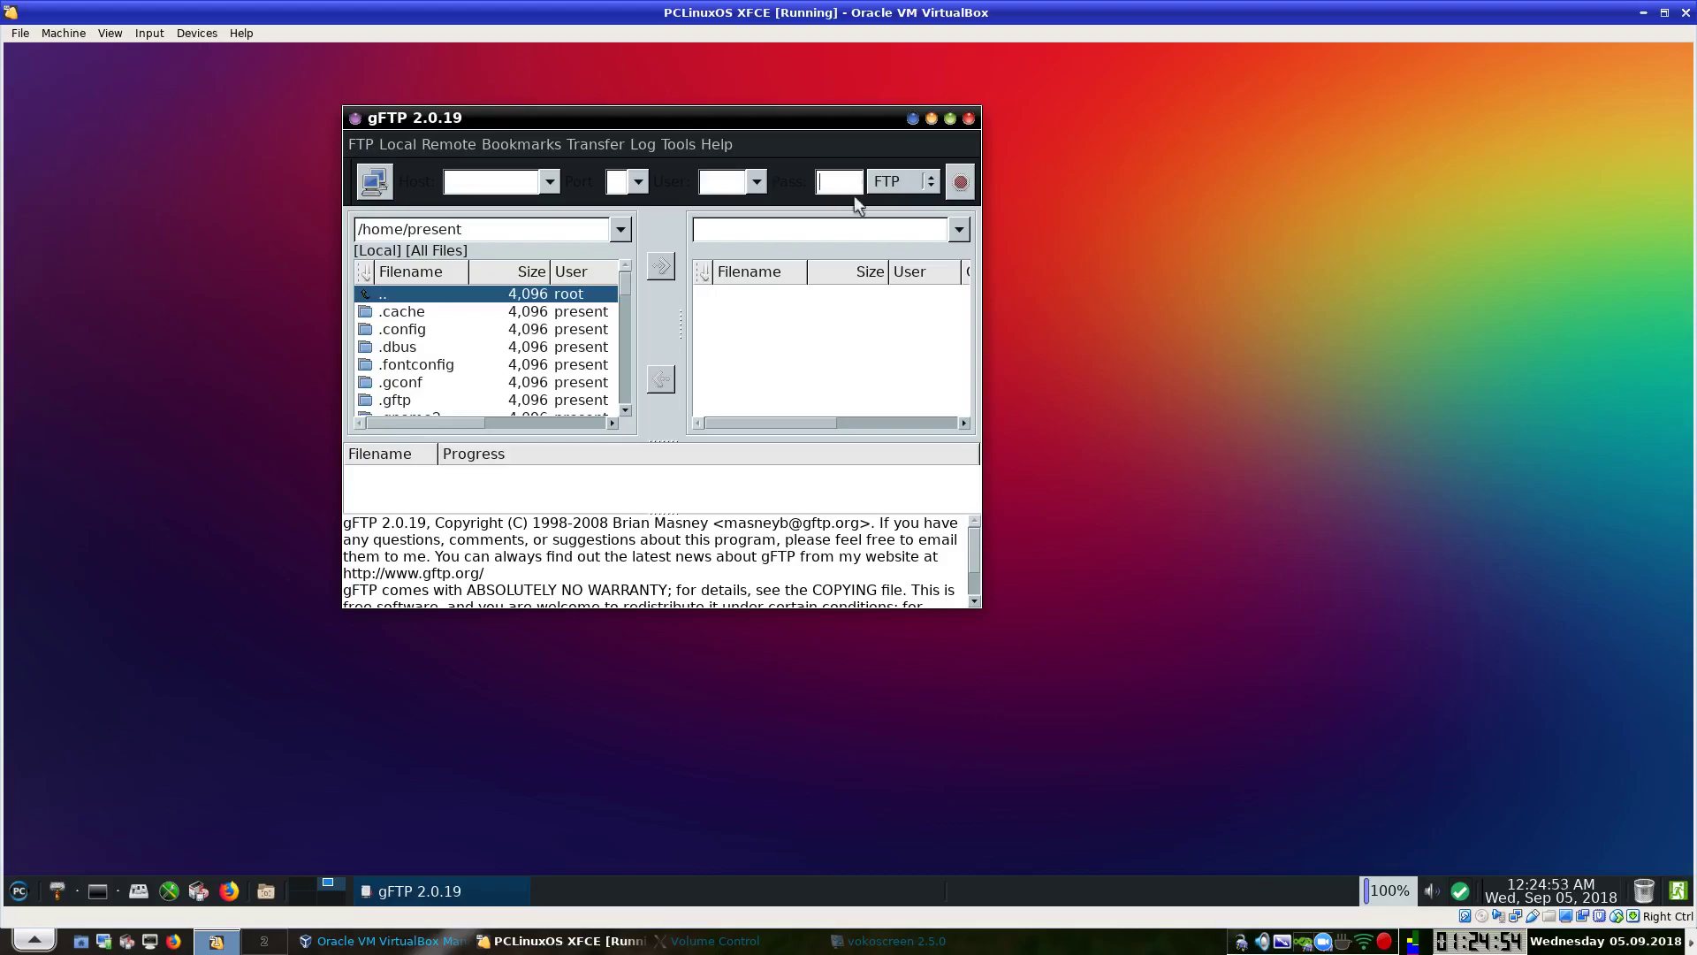
click(897, 184)
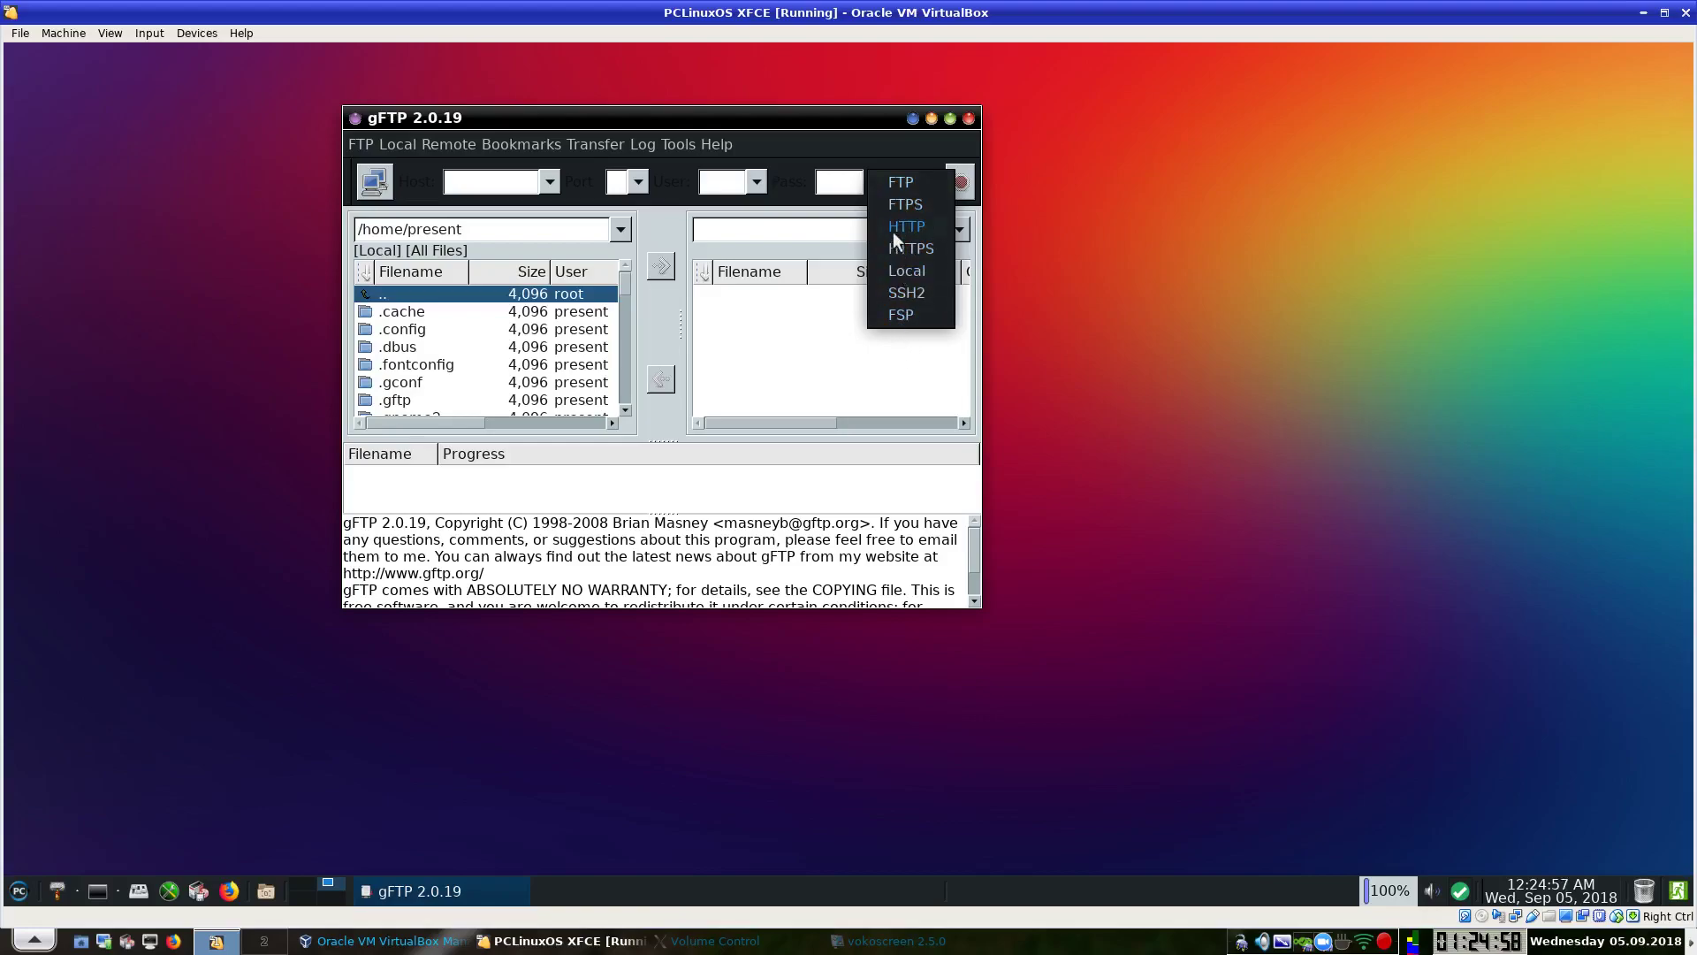
click(862, 154)
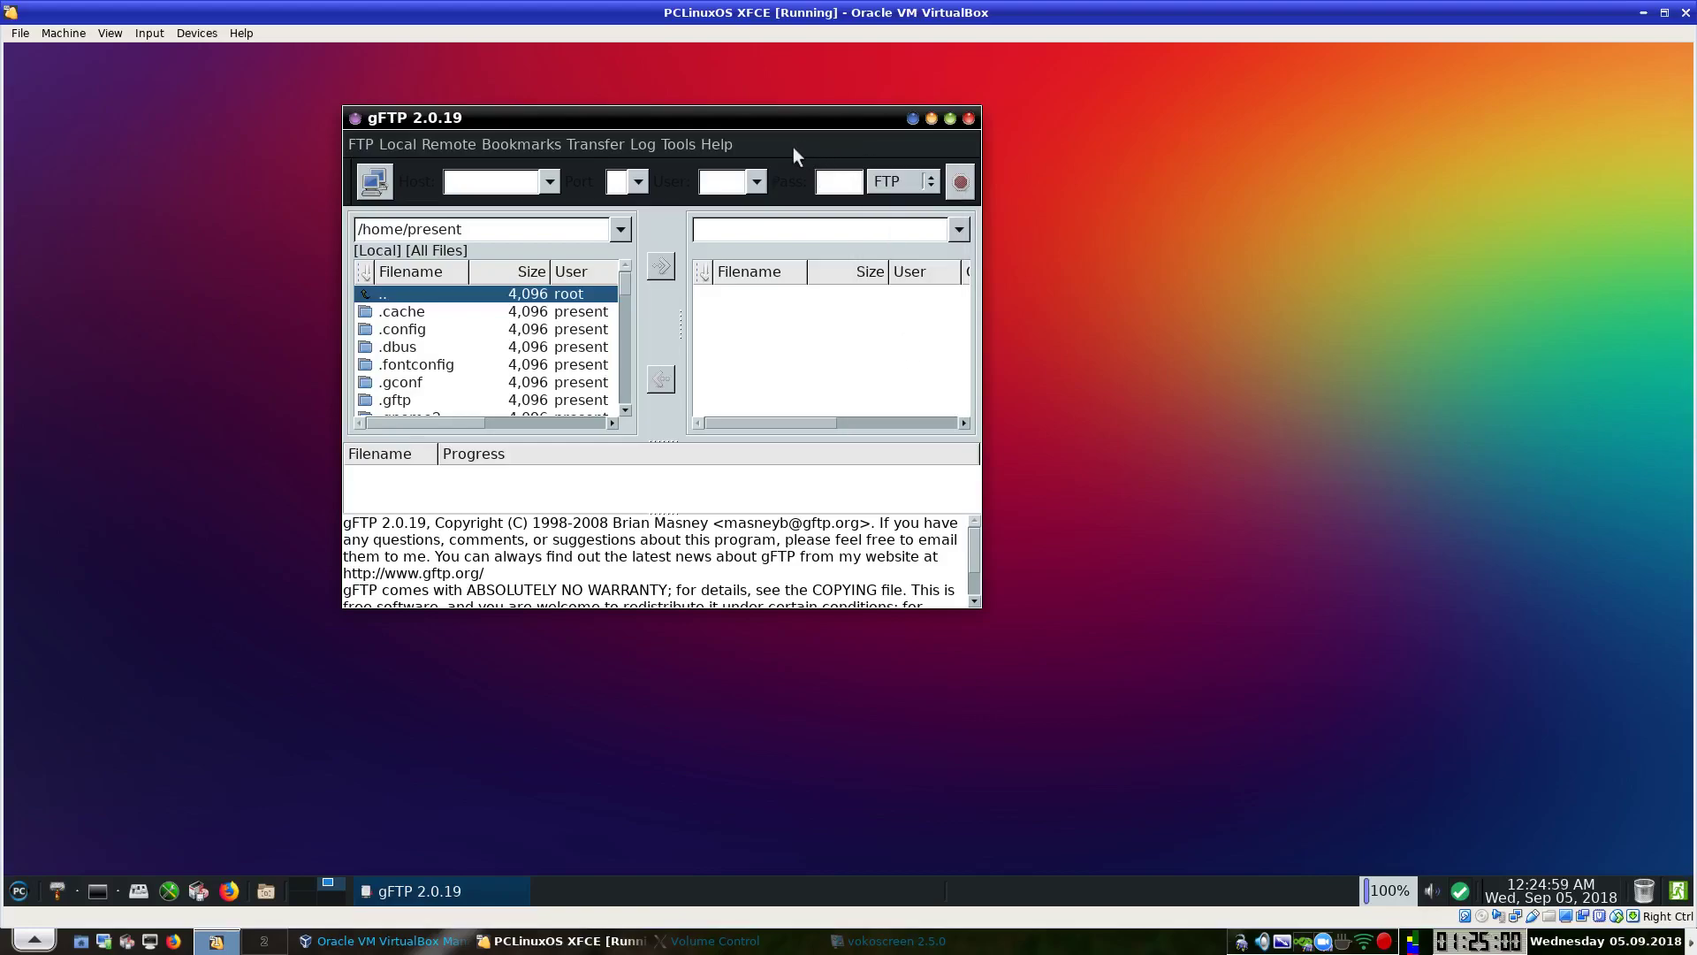
View gFTP's Open Location dialog for remote connections, cancel it, and close the program.
click(441, 145)
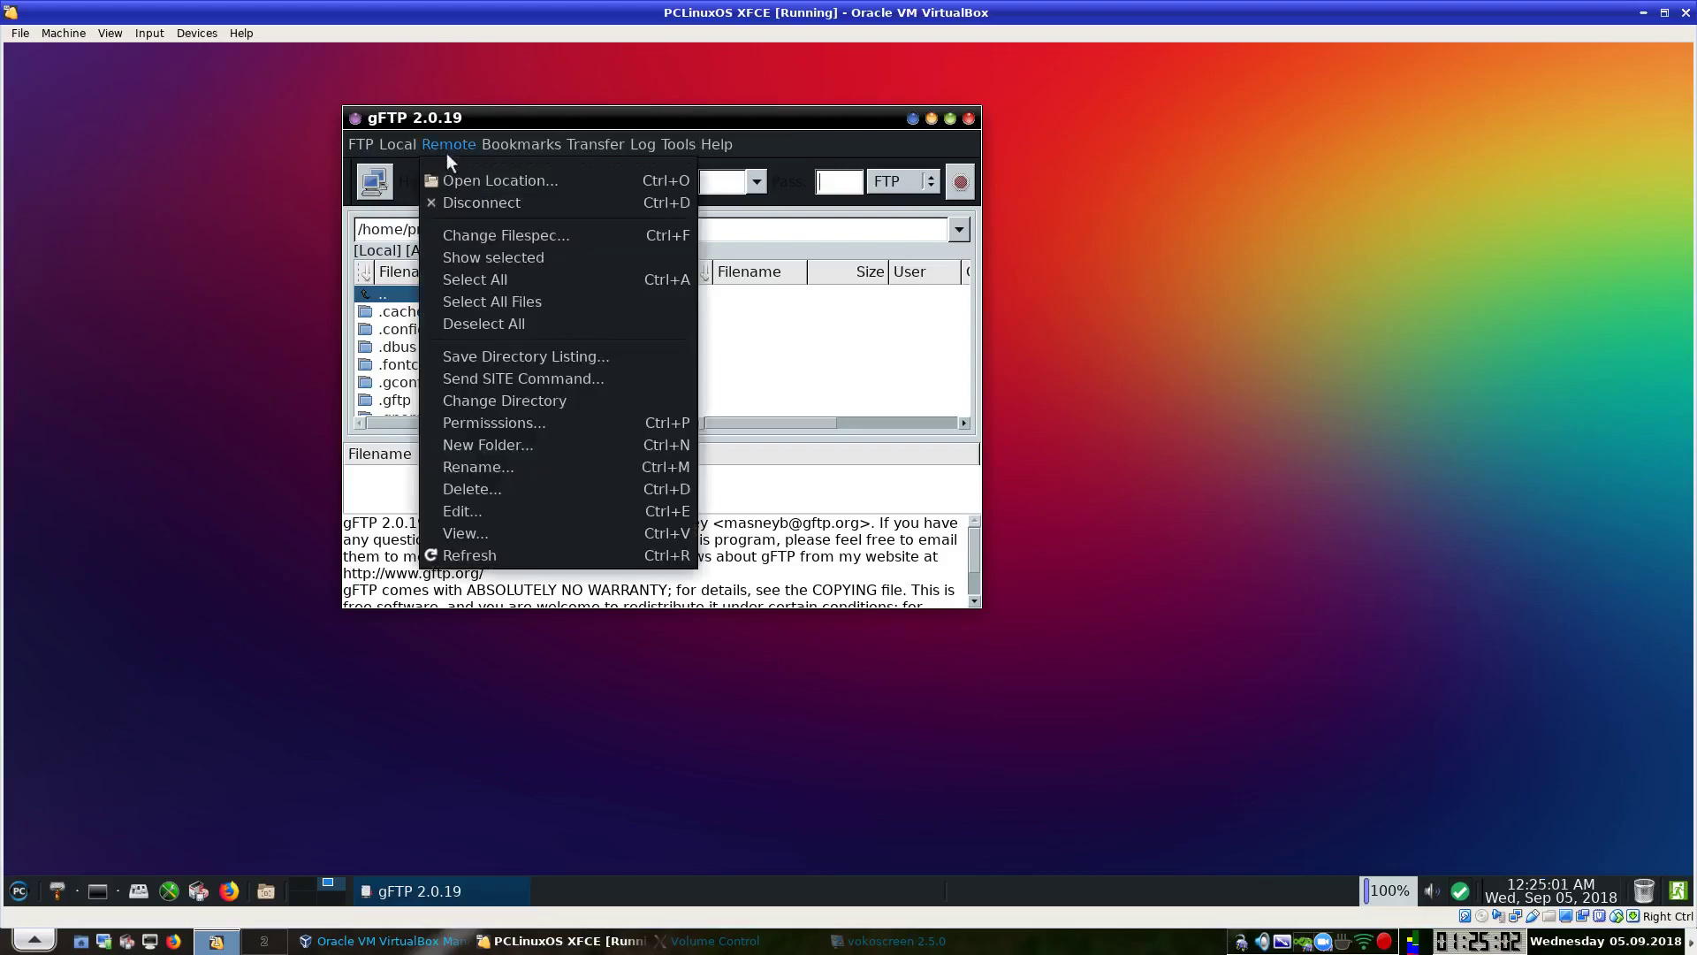
click(458, 178)
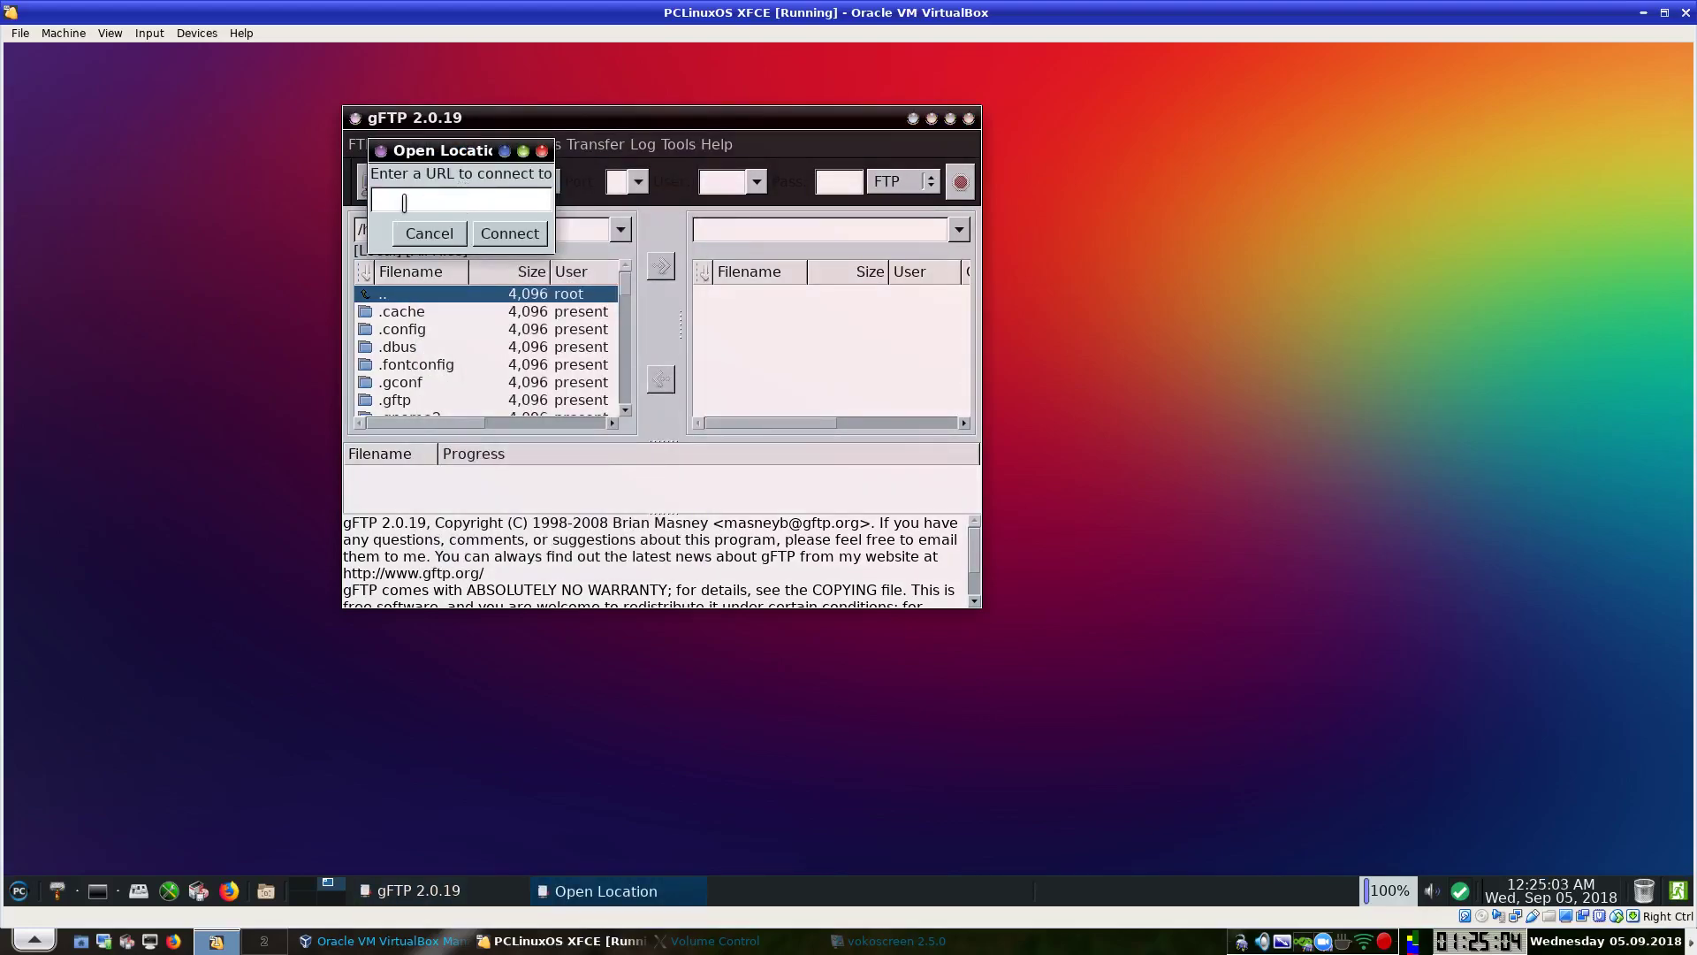
click(432, 233)
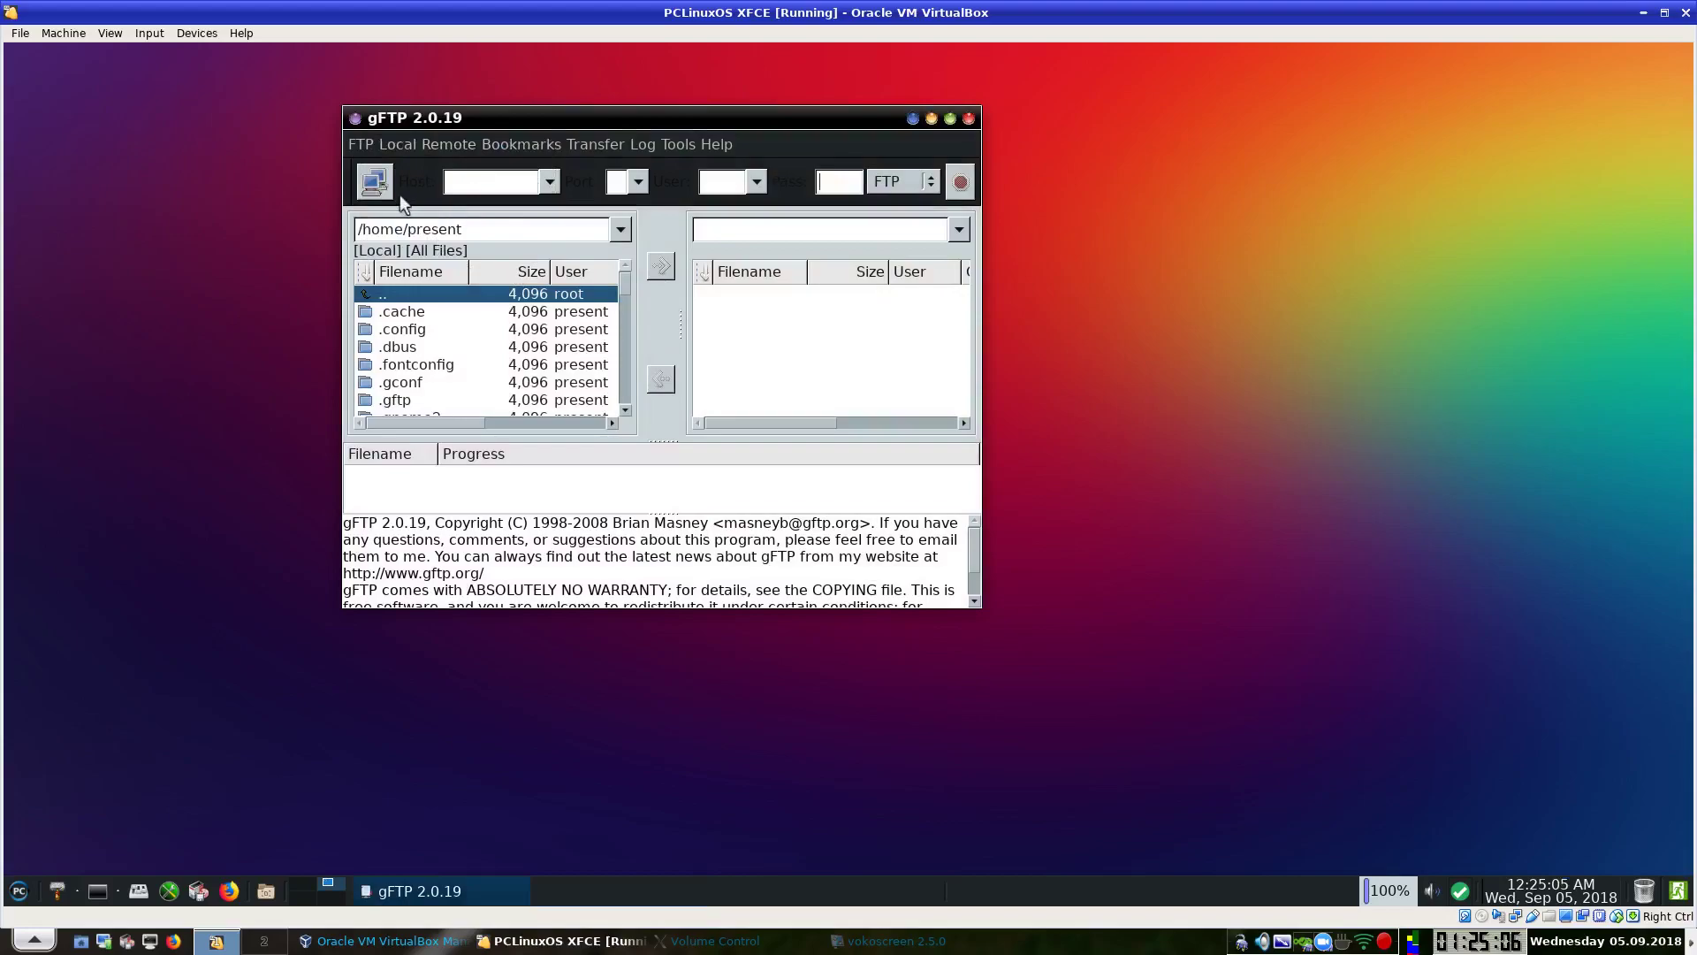
click(968, 119)
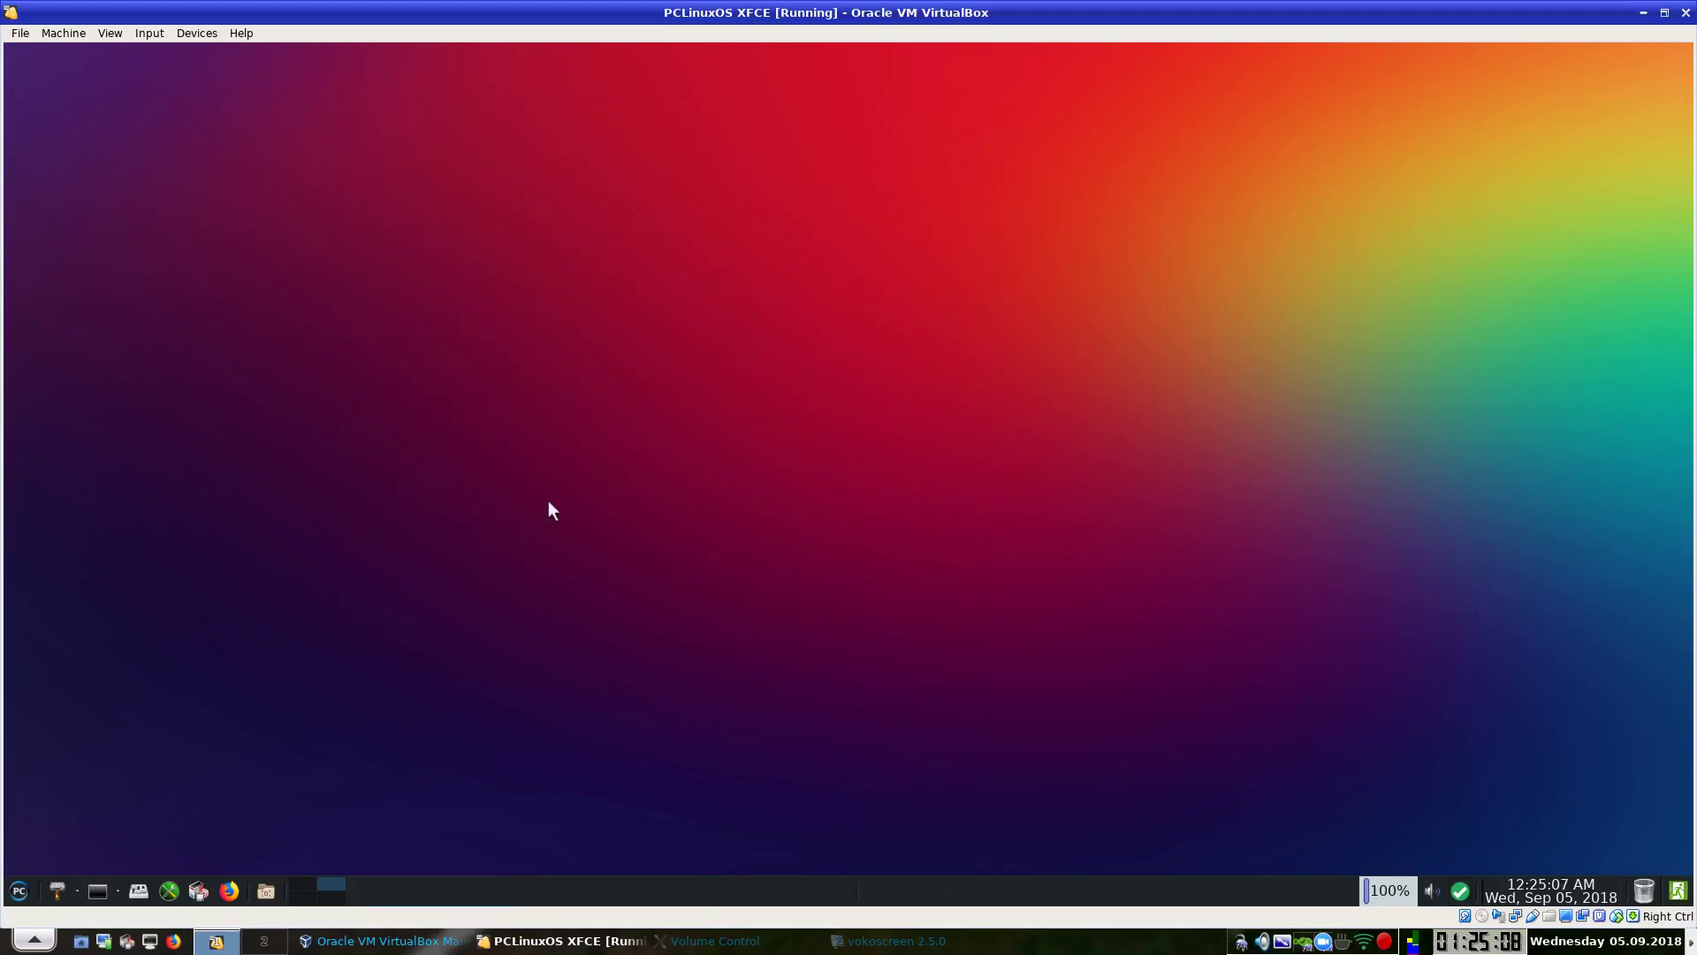
Launch the Mail Reader from the Internet applications and close Thunderbird's existing email account setup dialog.
click(17, 893)
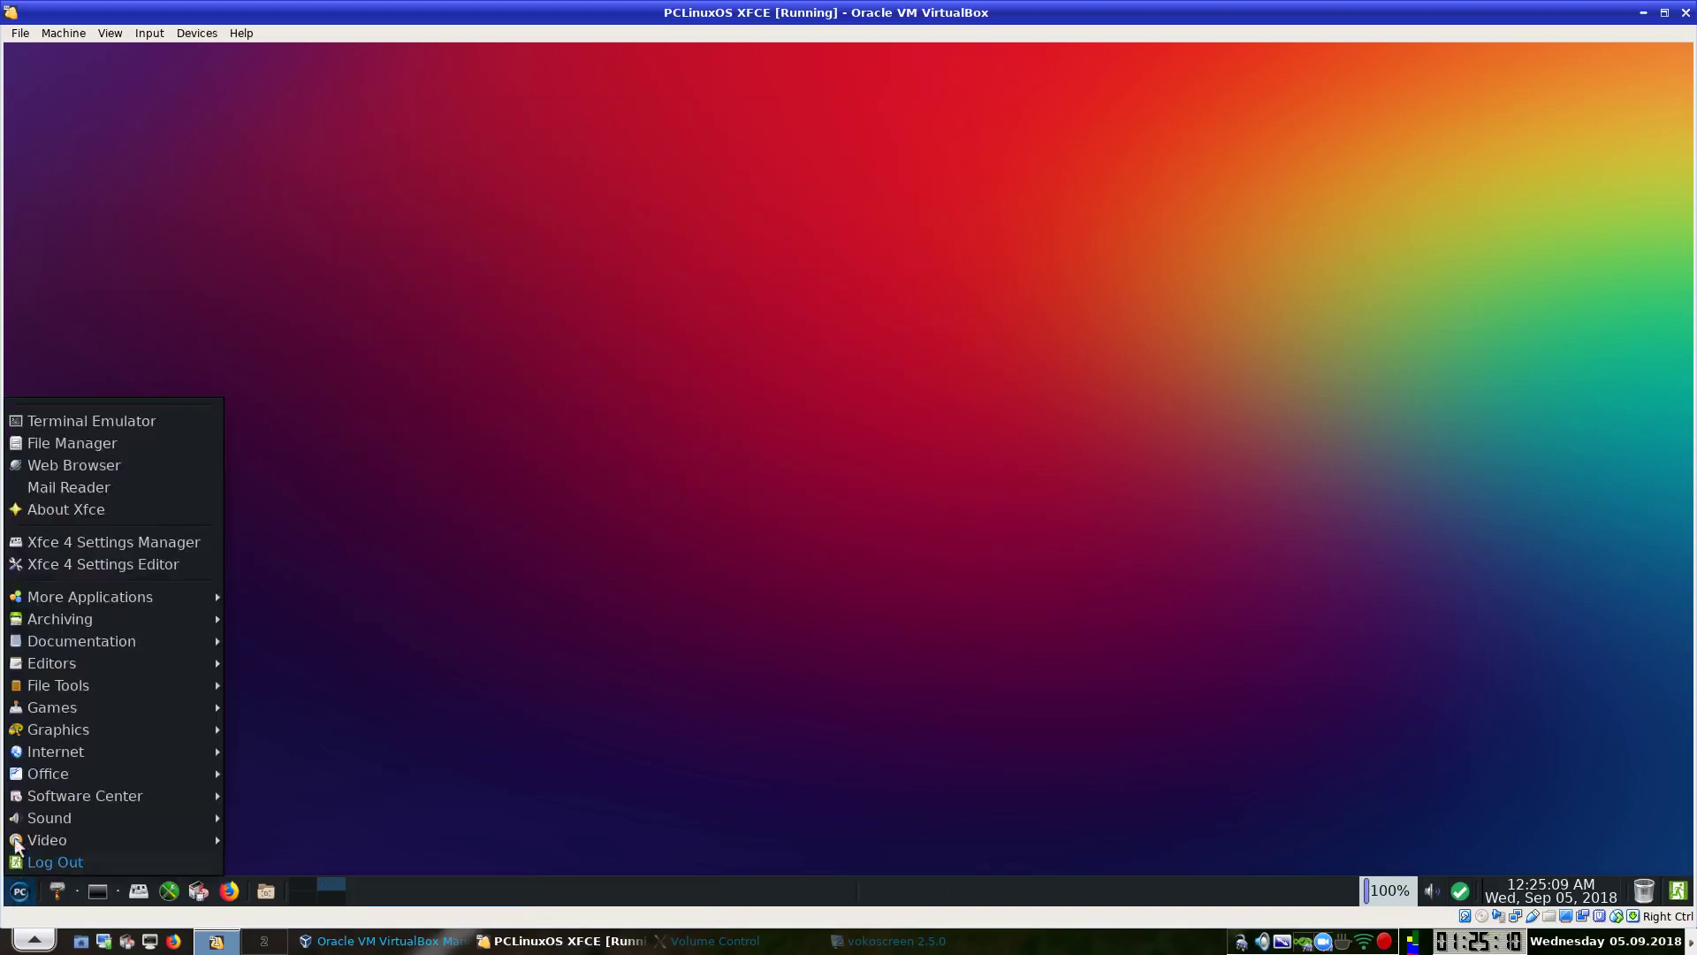
mouse_move(85, 636)
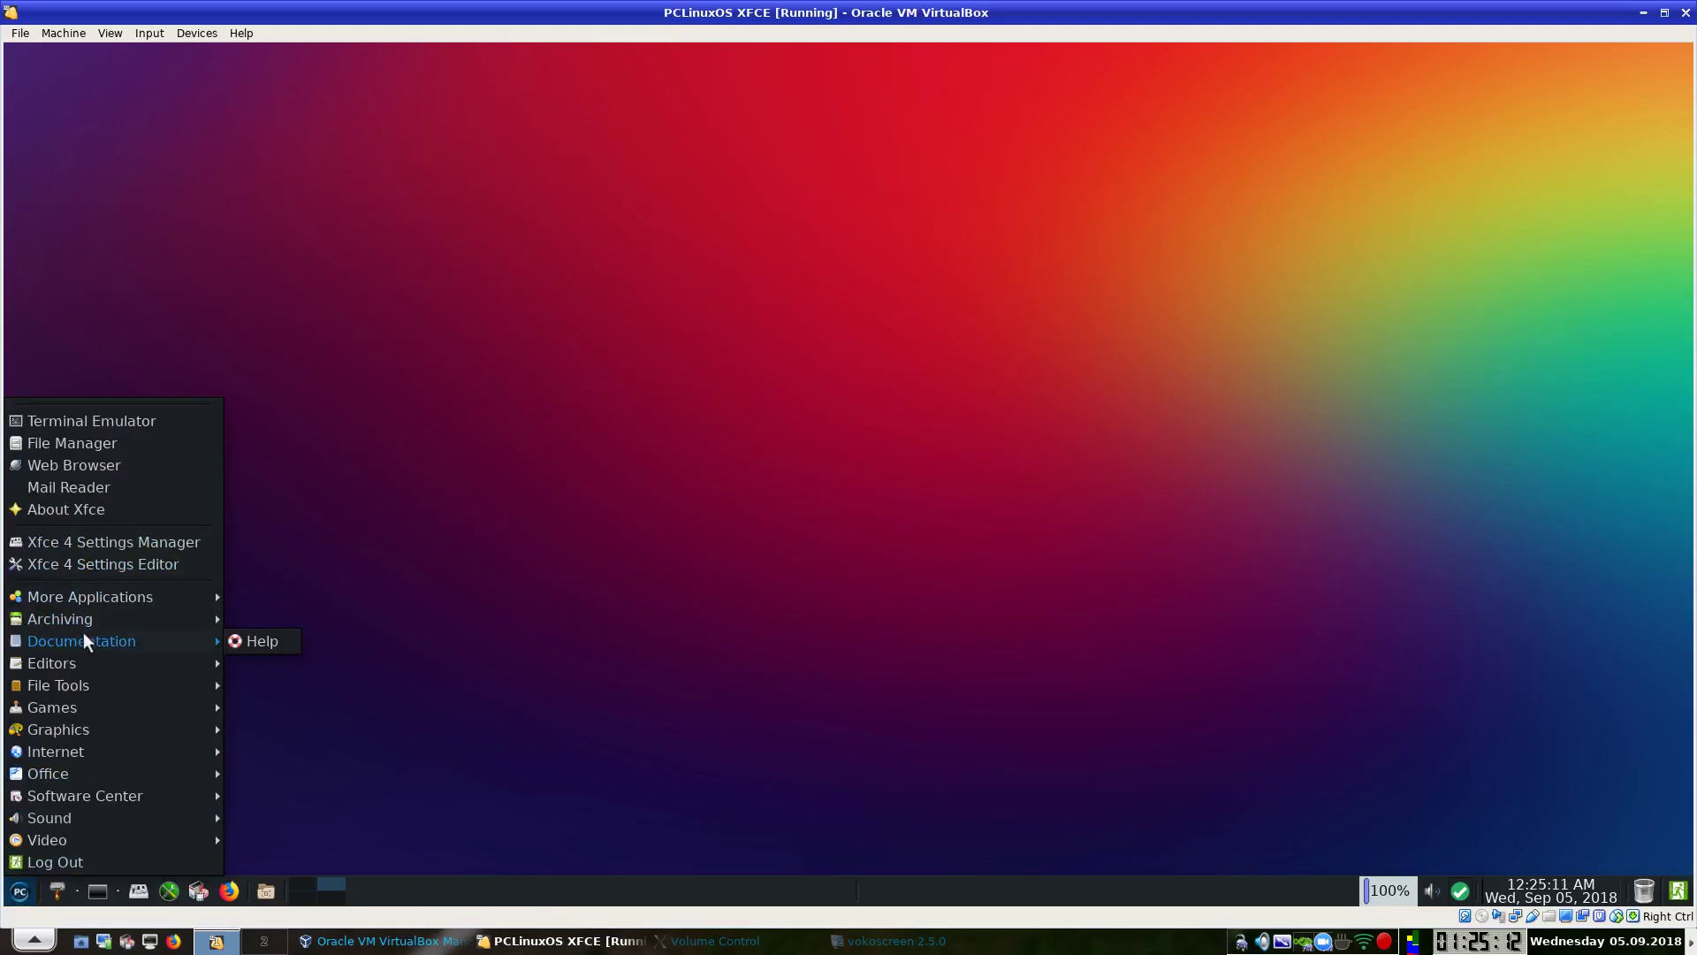
mouse_move(85, 751)
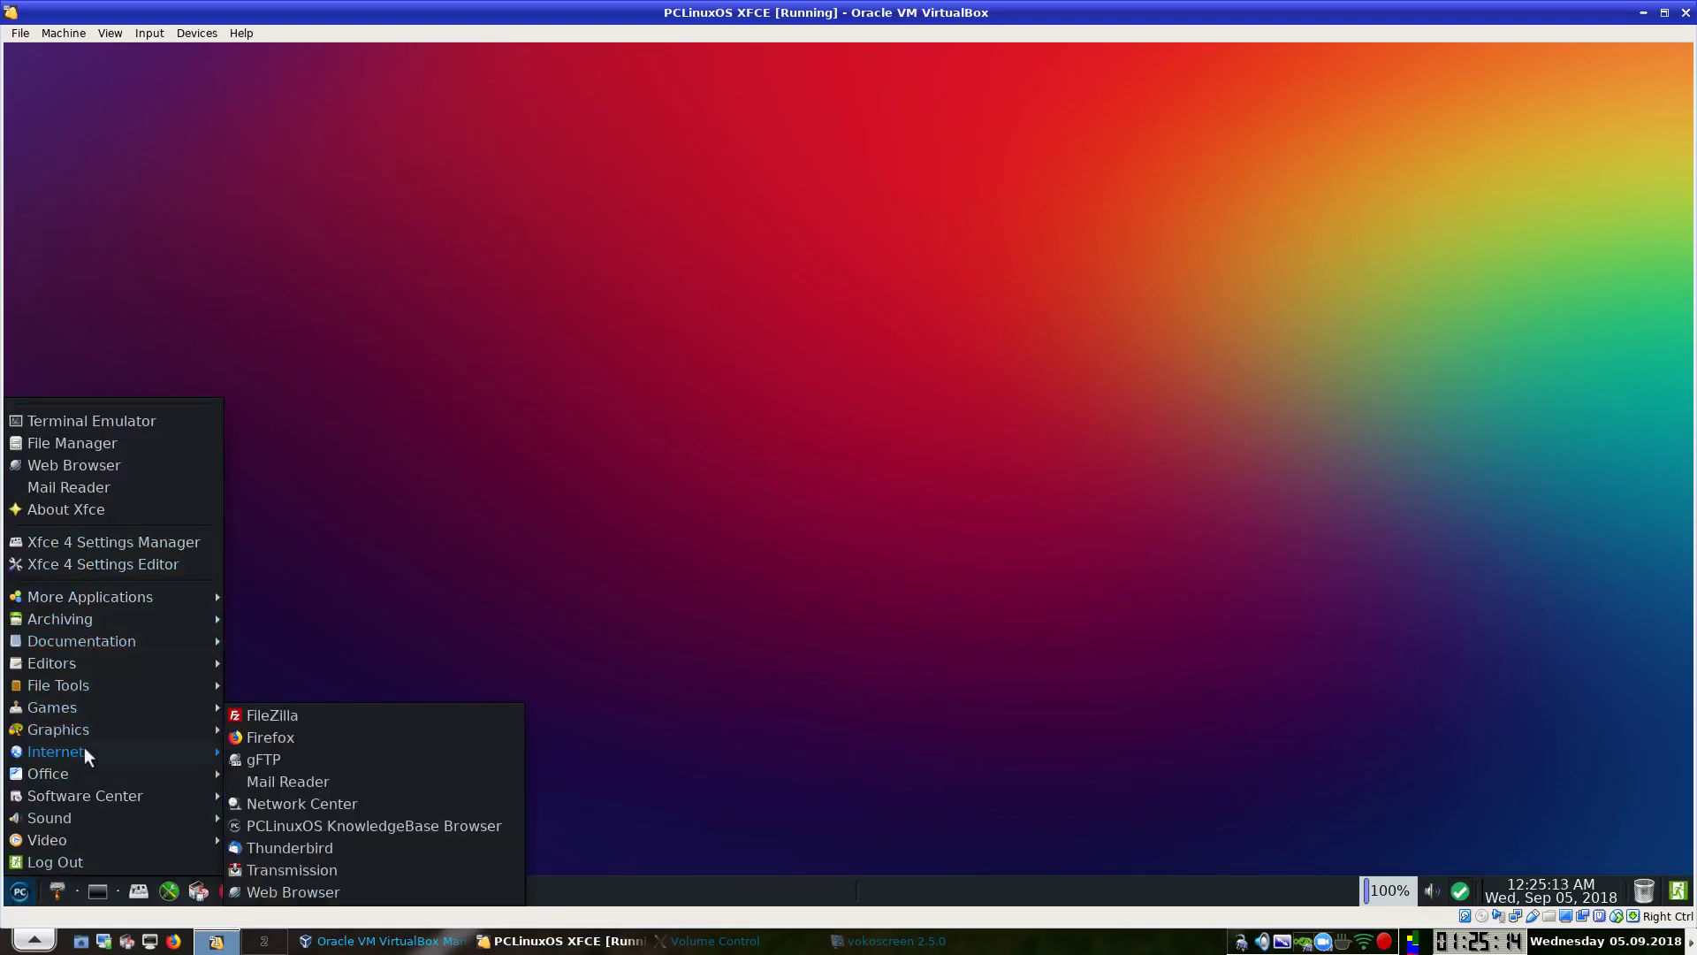
click(329, 783)
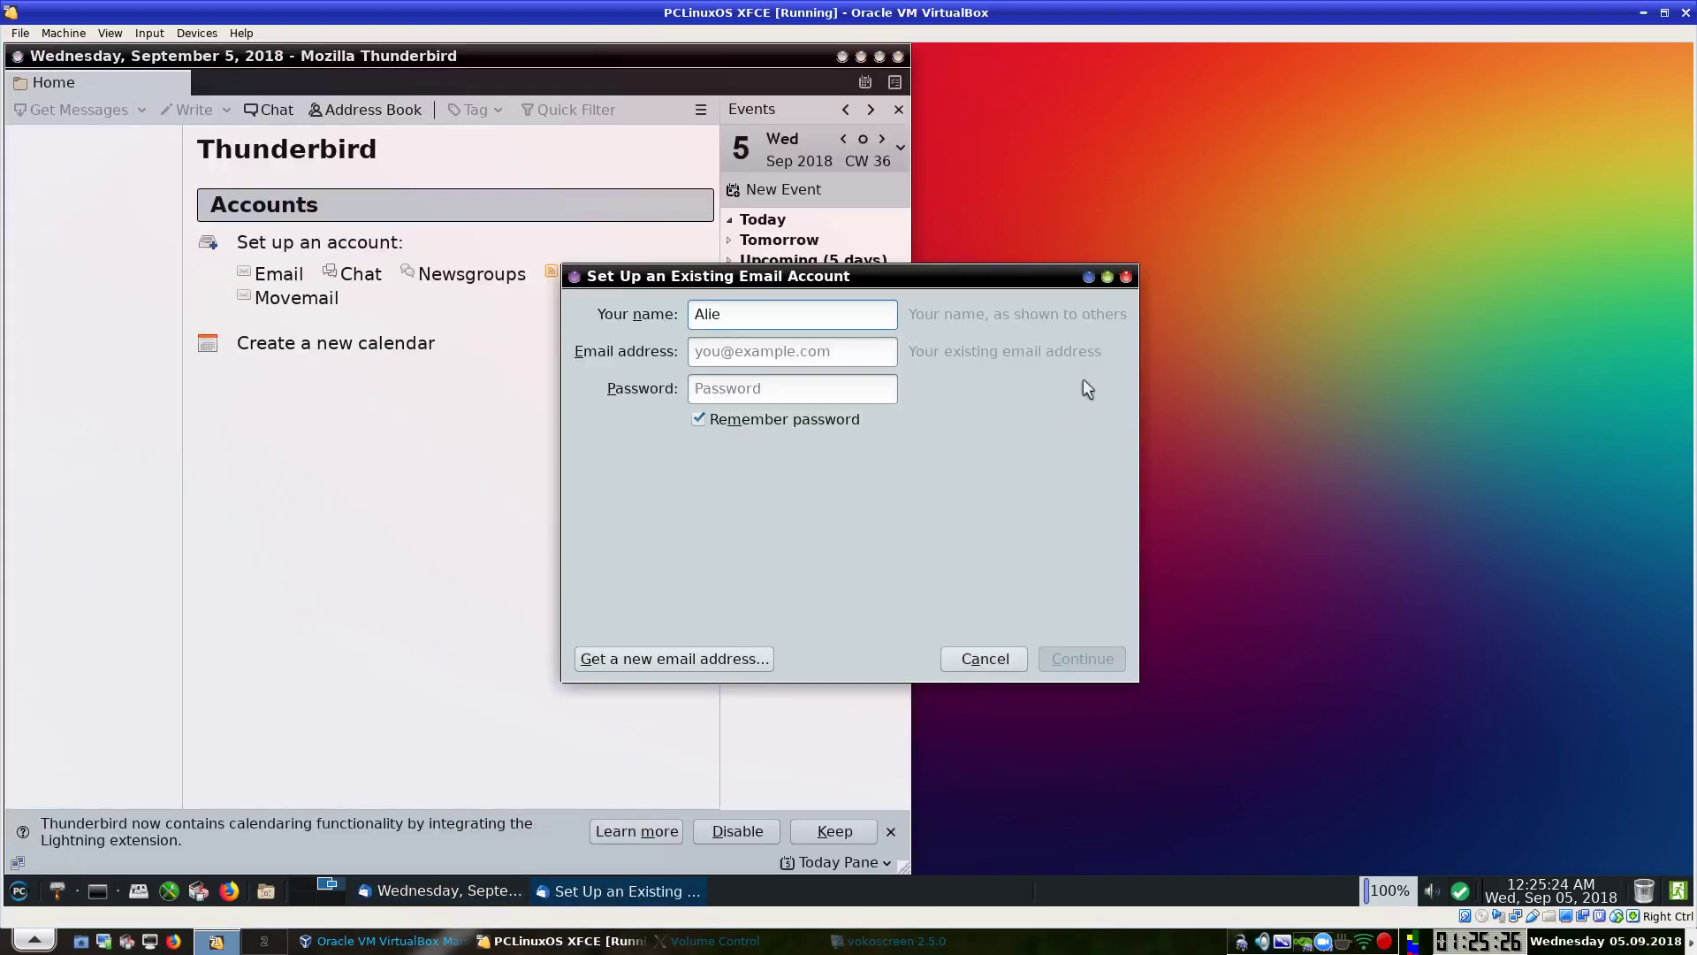
click(1127, 276)
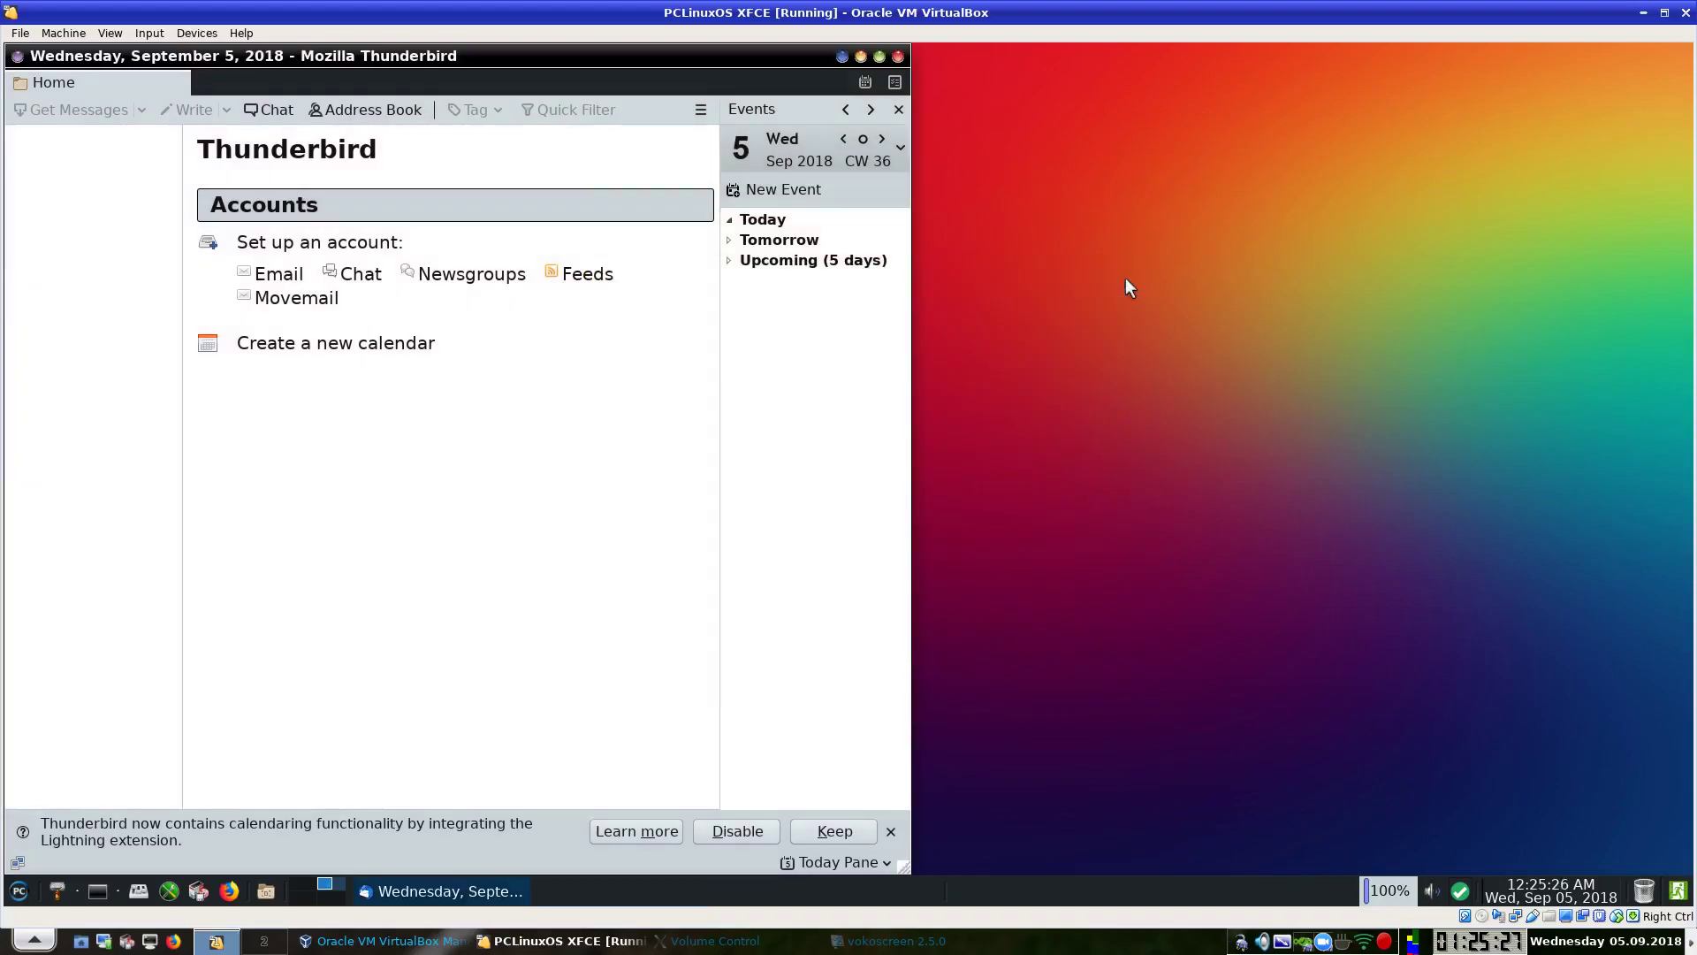
Close Thunderbird, then launch the PCLinuxOS KnowledgeBase Browser from the Internet applications and maximize its window.
click(900, 55)
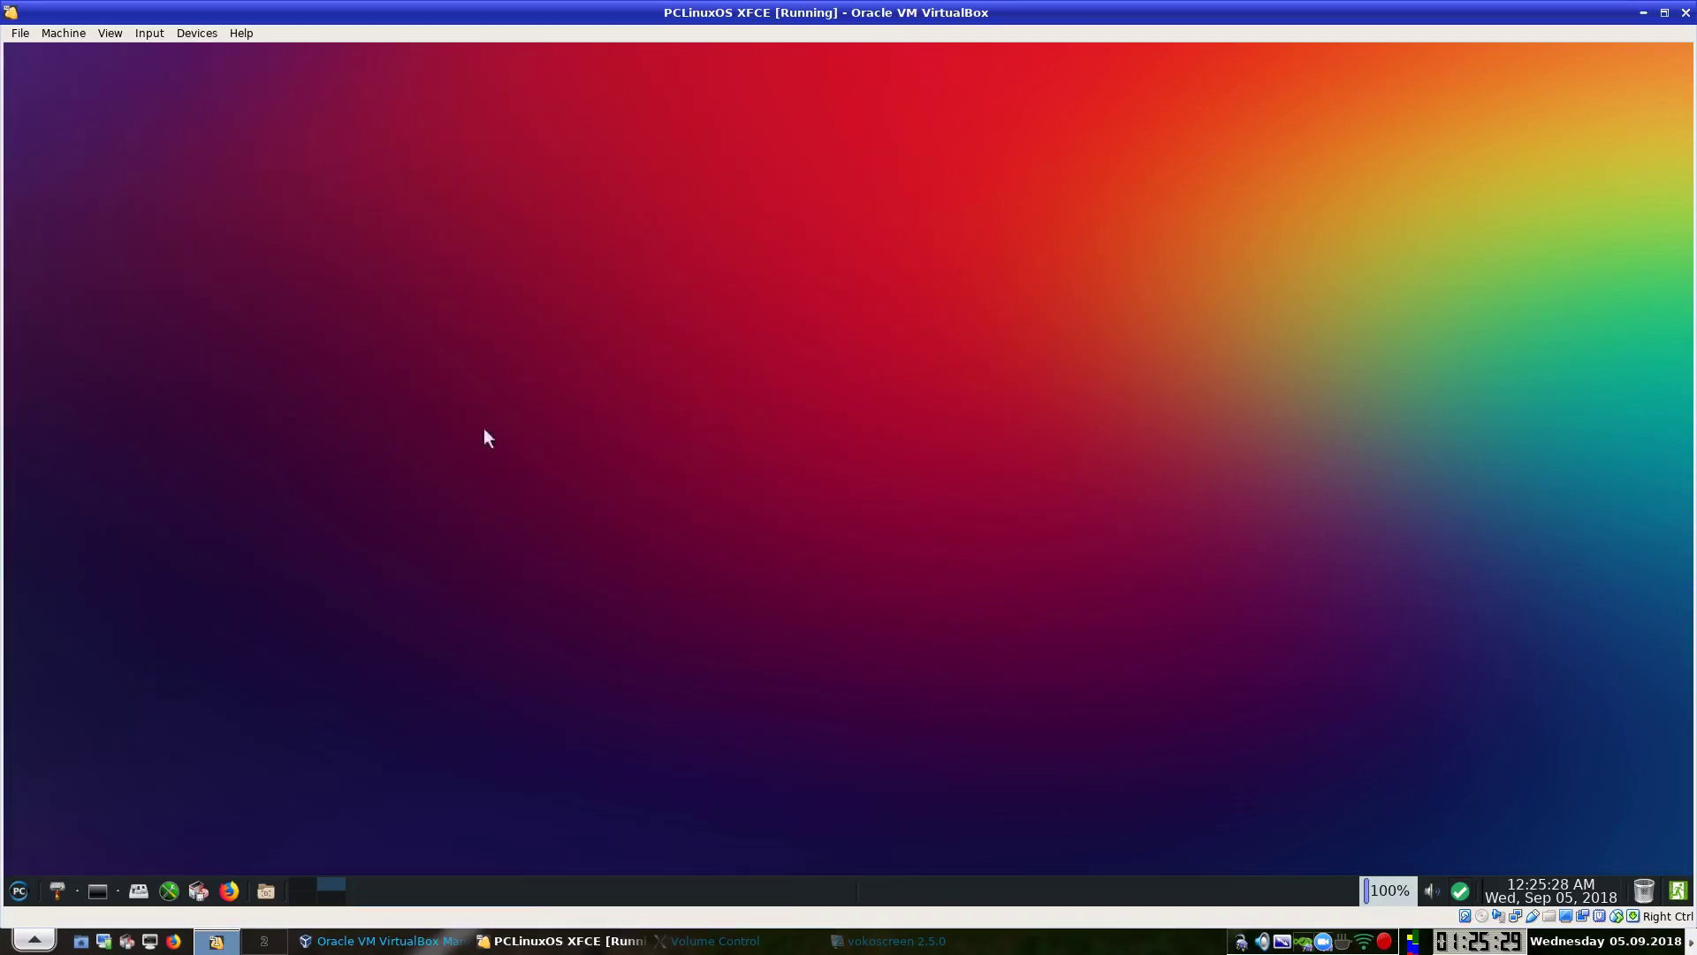
click(18, 893)
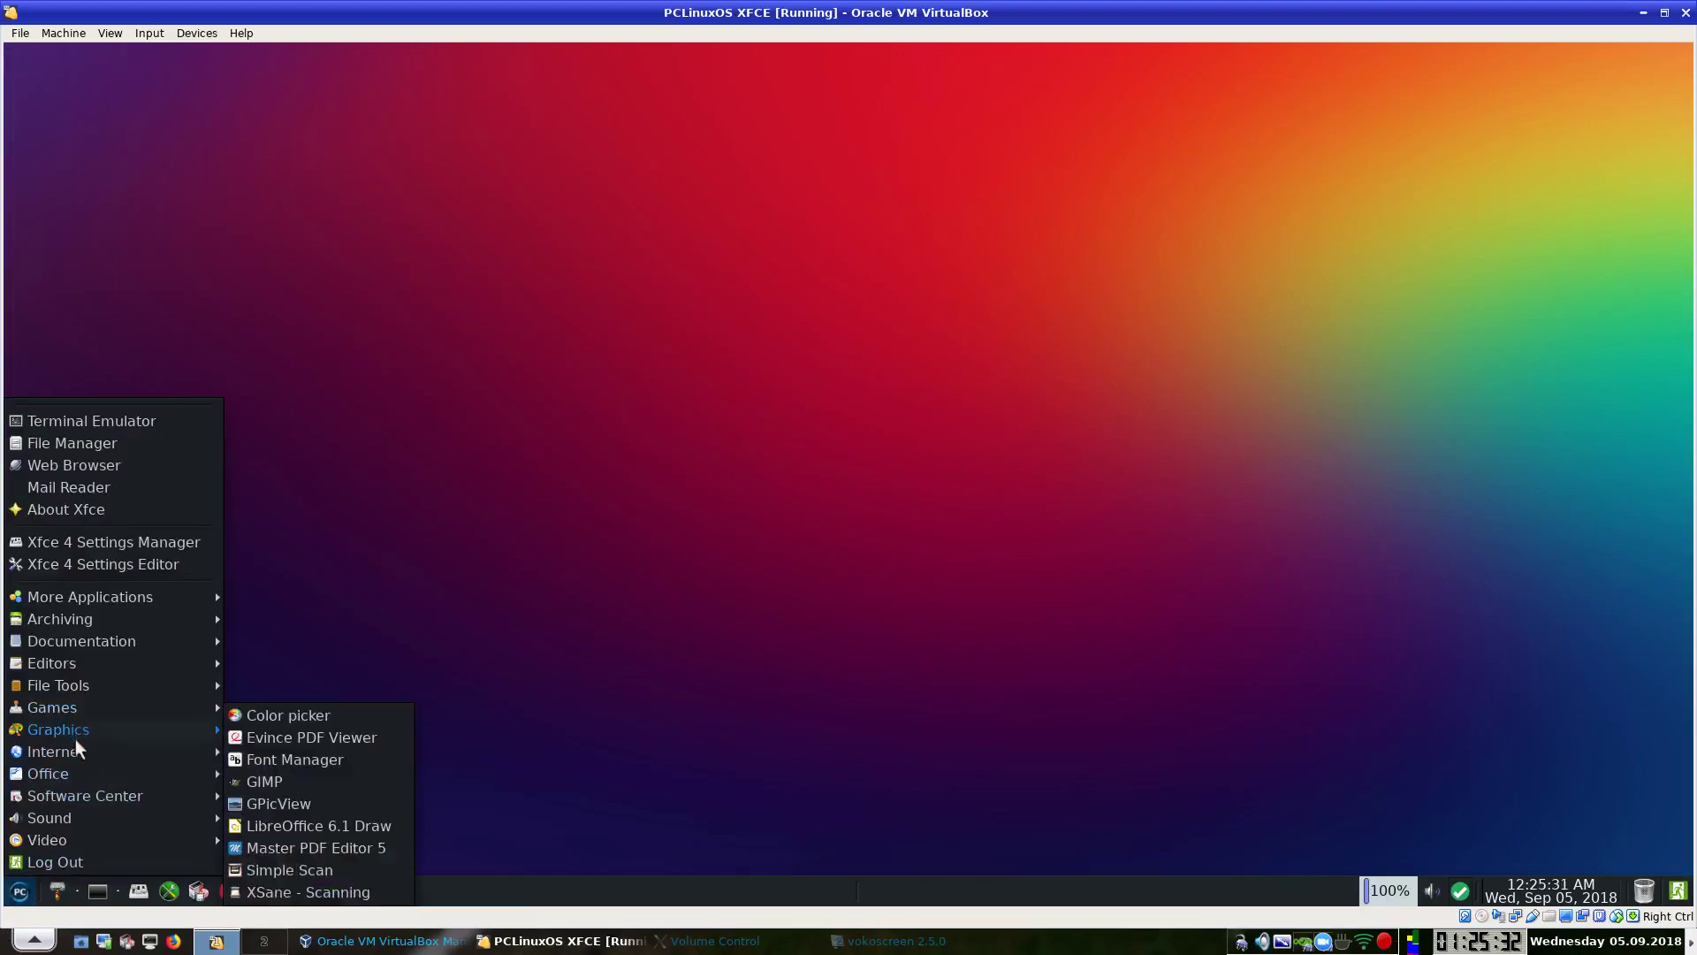
mouse_move(83, 751)
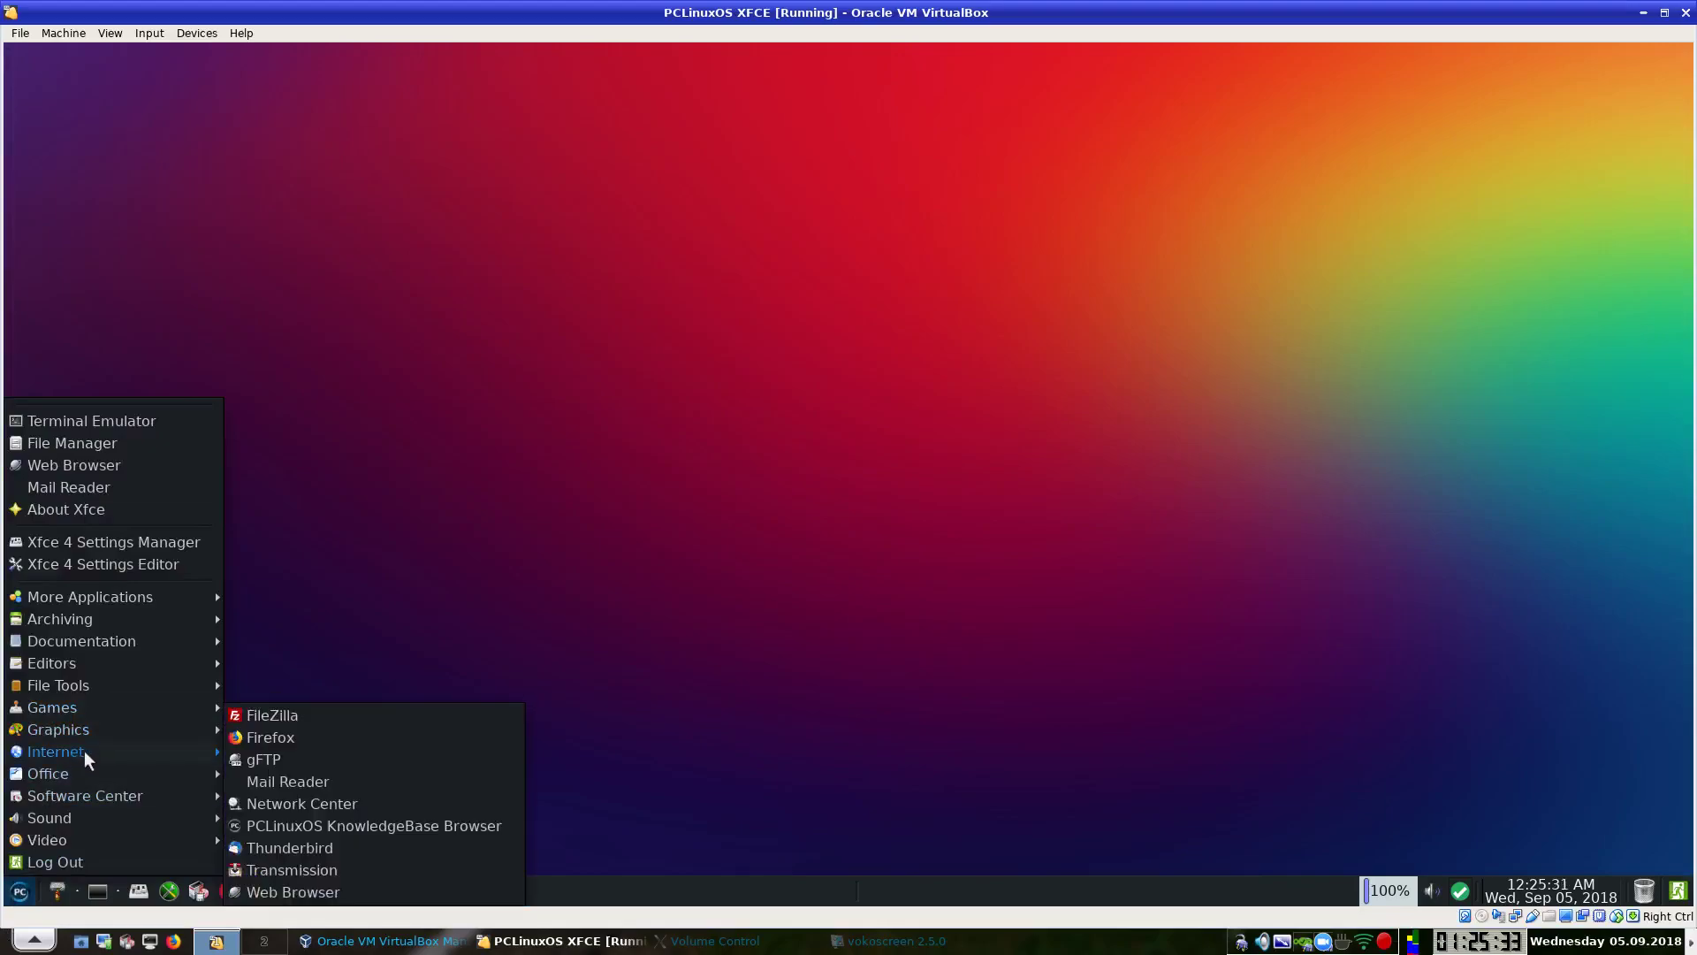
click(370, 826)
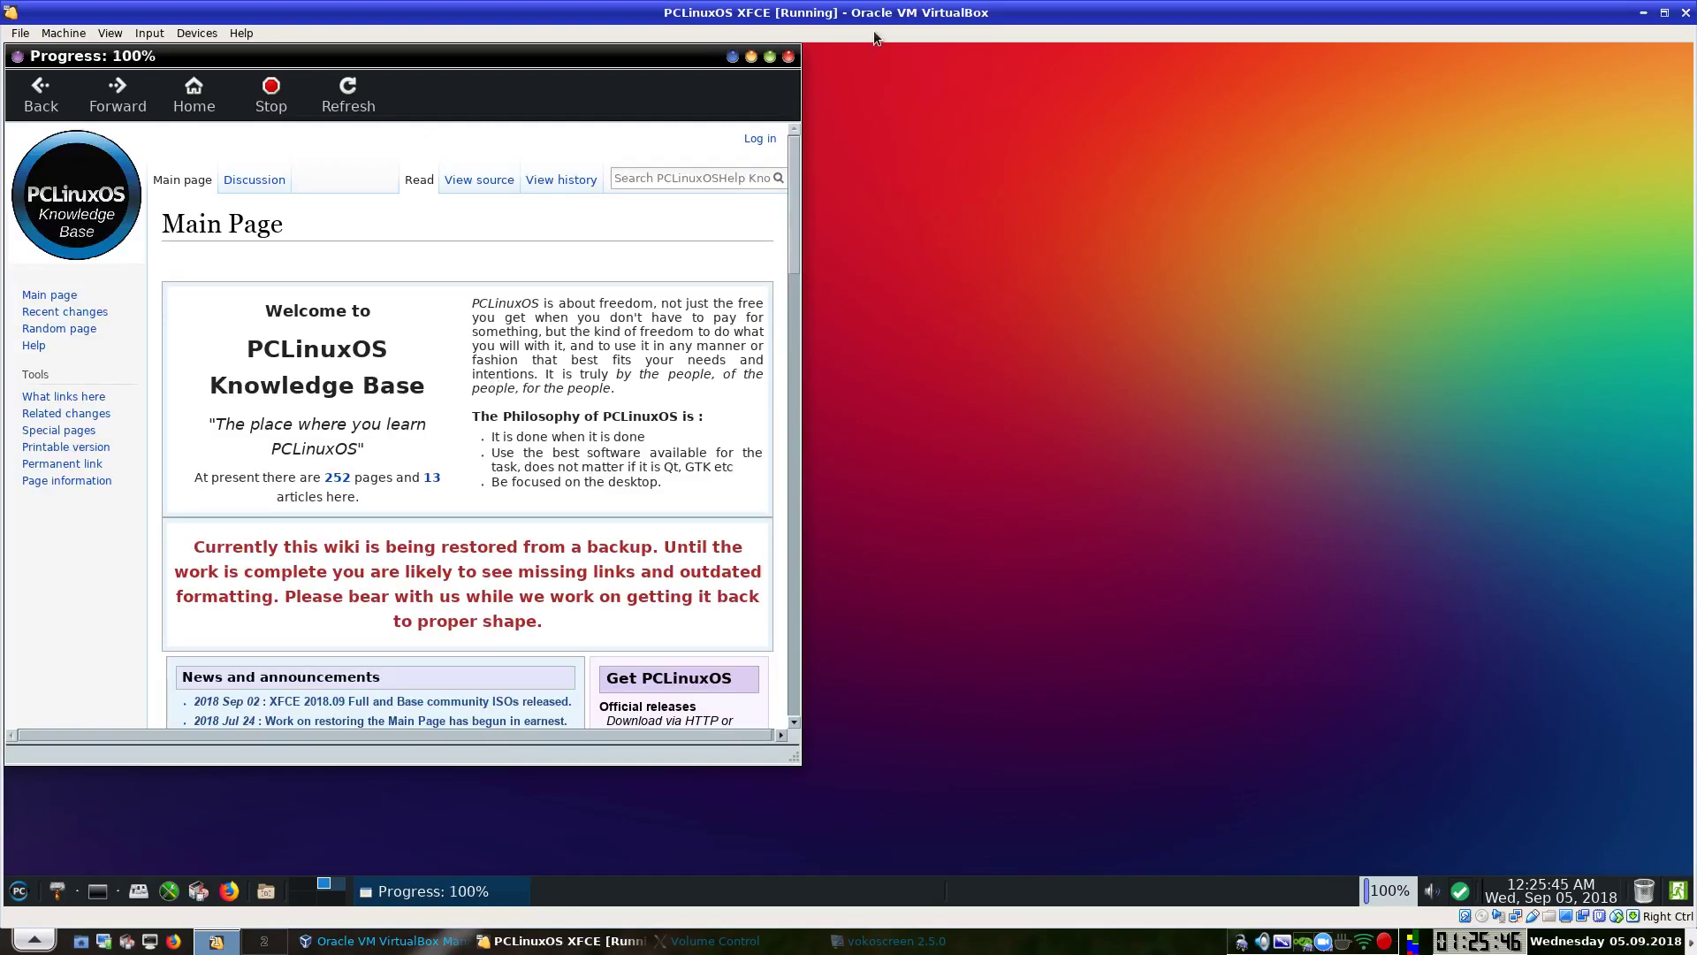
click(771, 57)
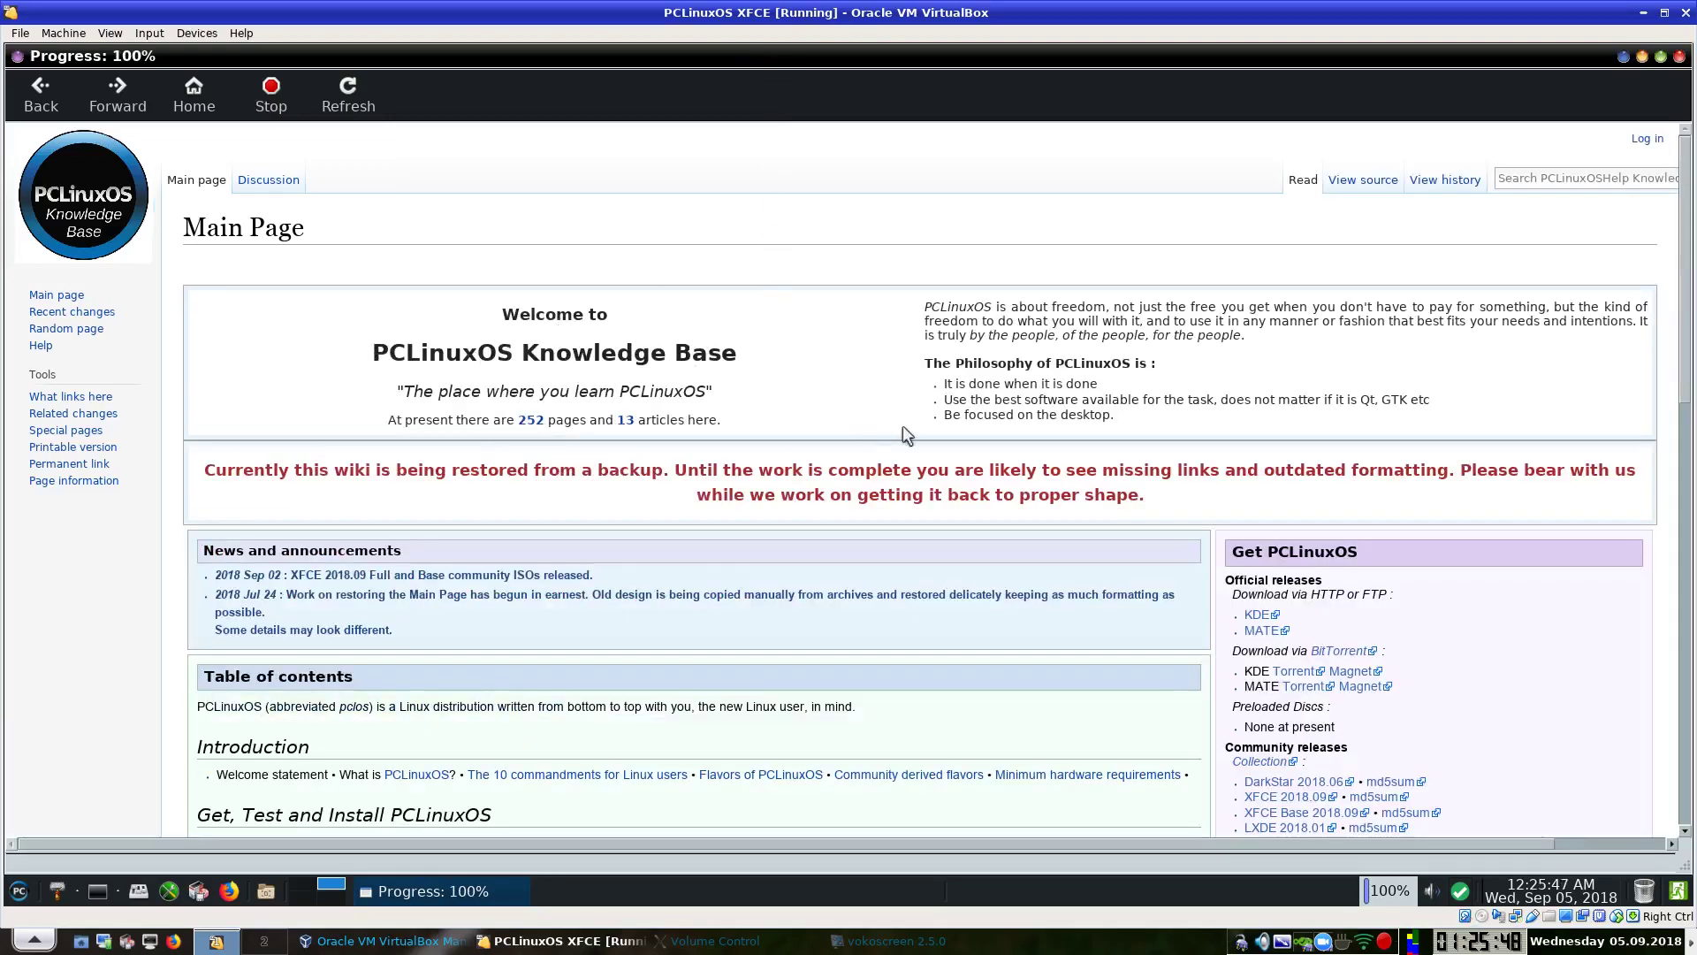
Look through the PCLinuxOS Knowledge Base main page, including its table of contents, and close the browser.
scroll(904, 426, down, 2)
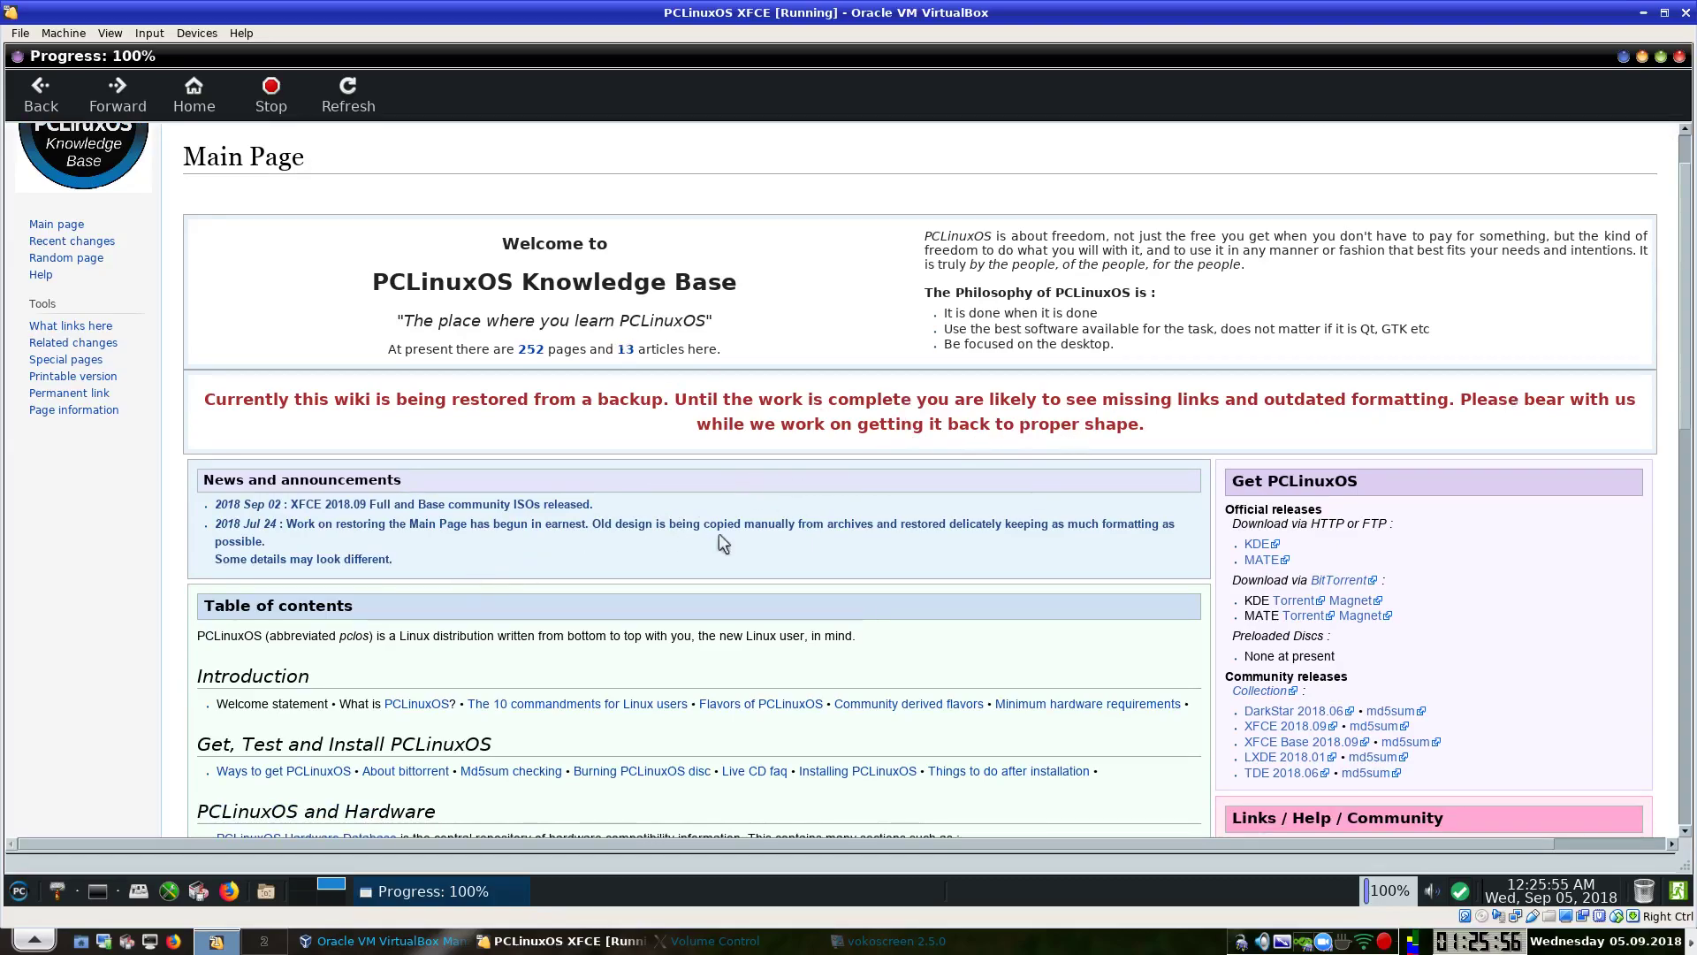
scroll(720, 535, down, 5)
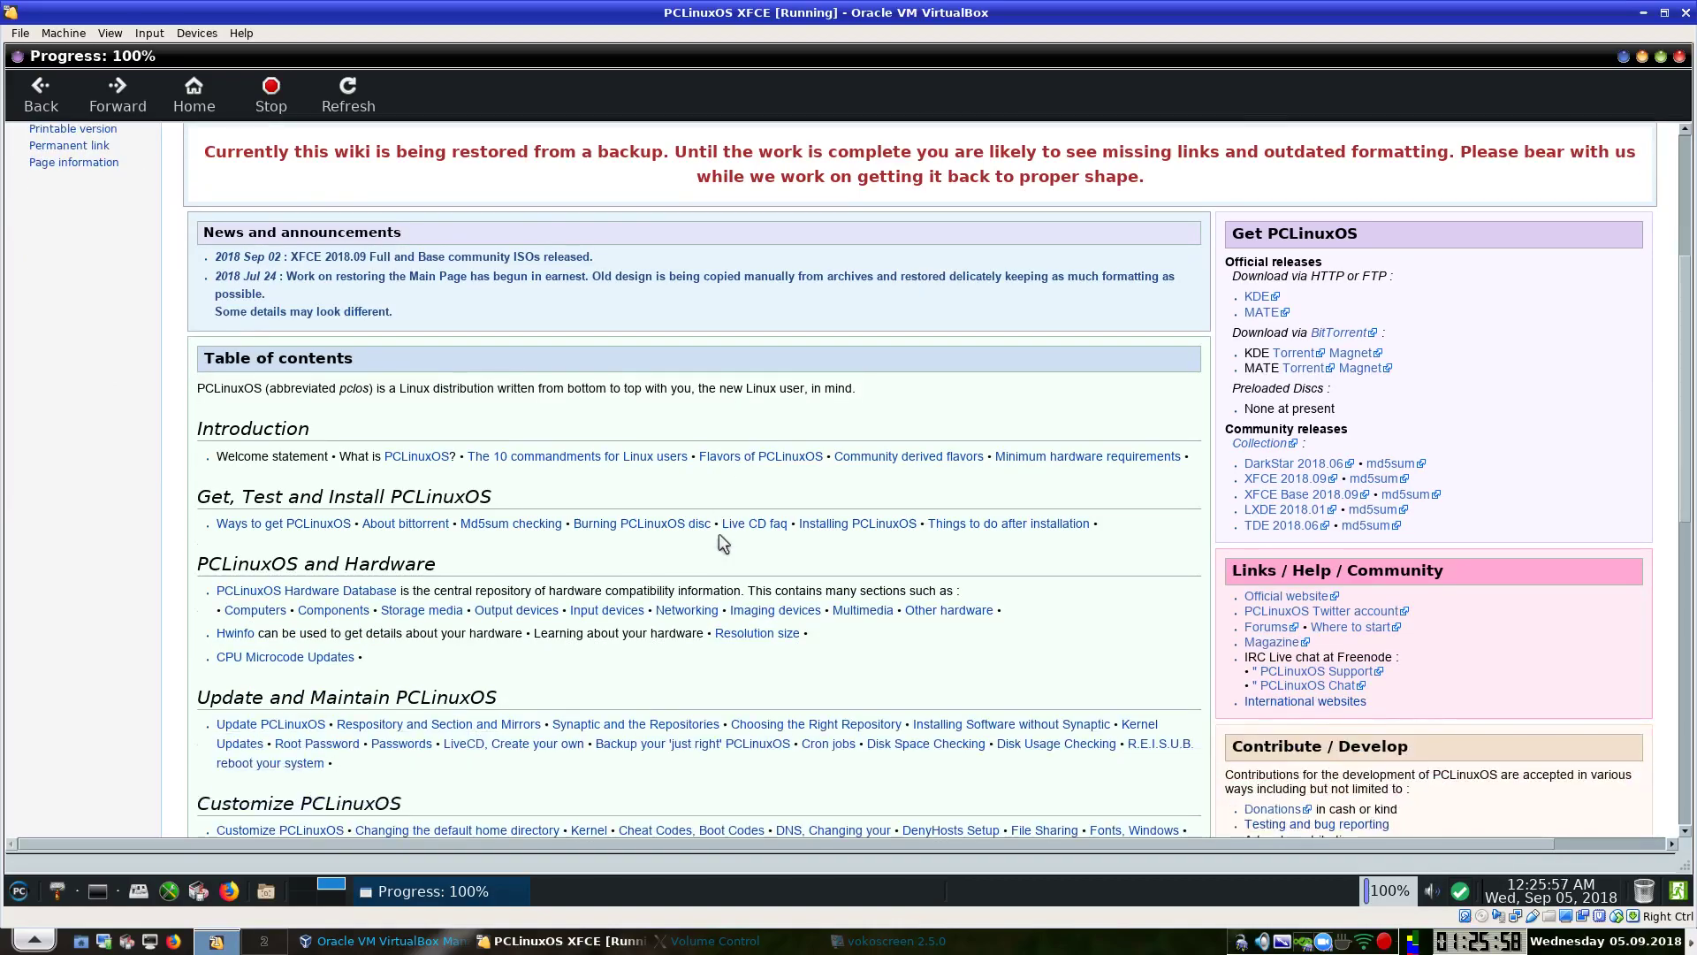
scroll(719, 533, down, 1)
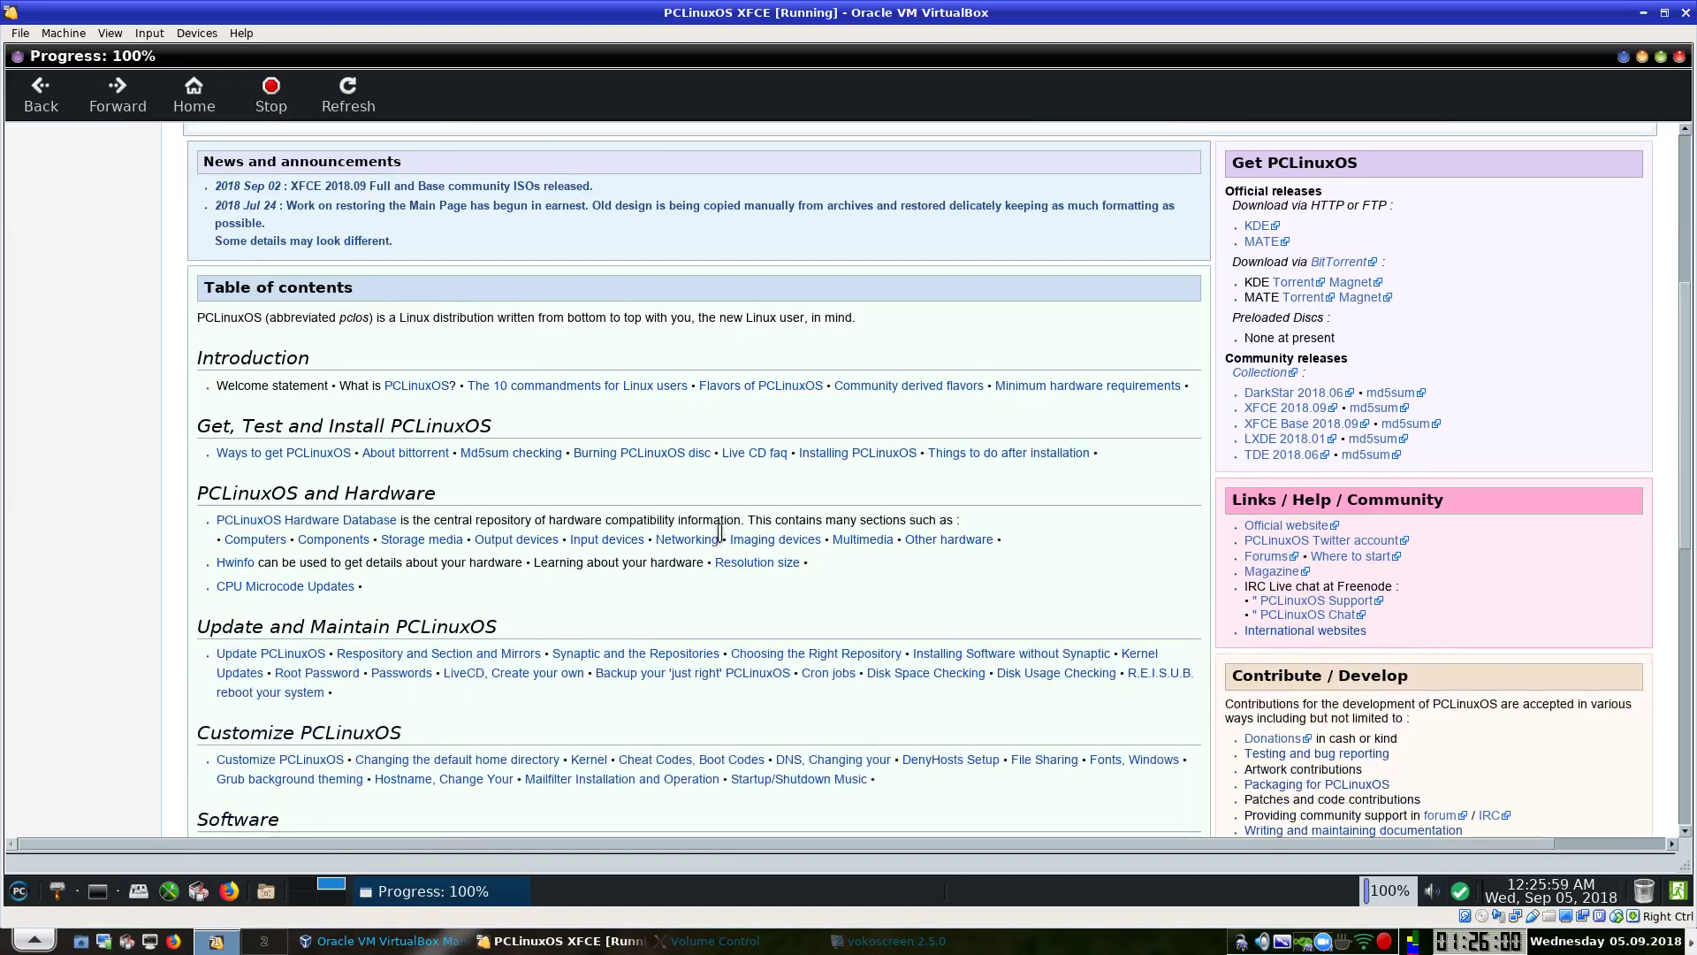
scroll(719, 533, down, 6)
scroll(719, 533, down, 6)
scroll(720, 533, up, 8)
scroll(719, 533, up, 8)
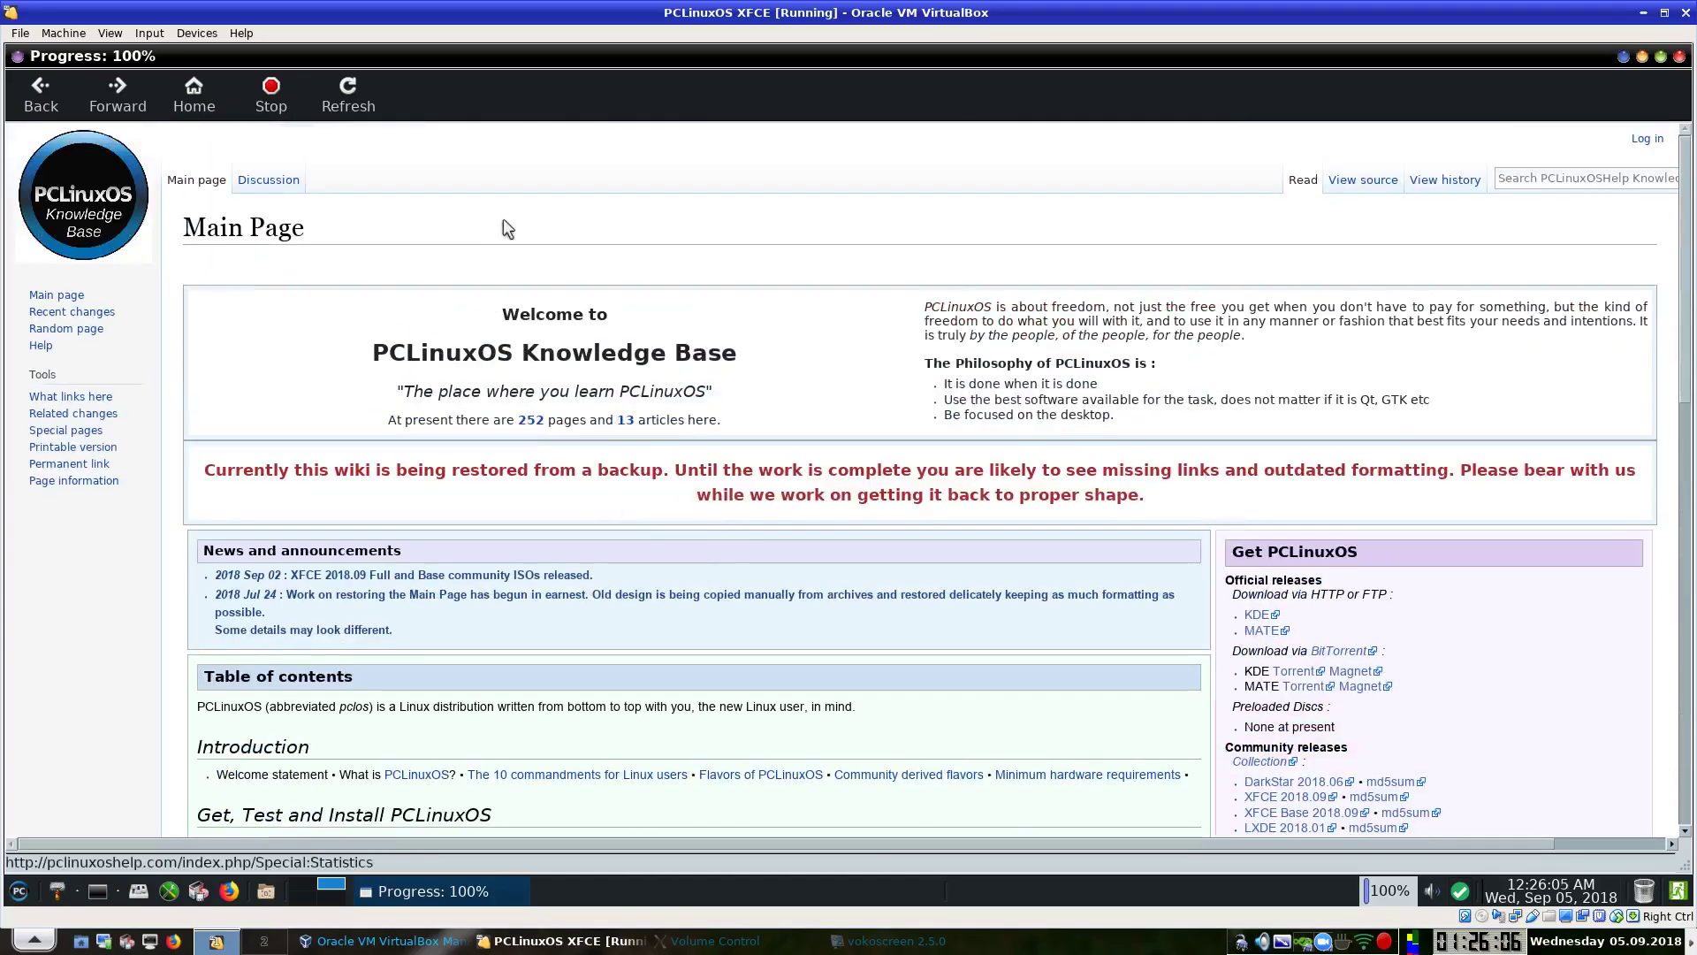
click(1679, 57)
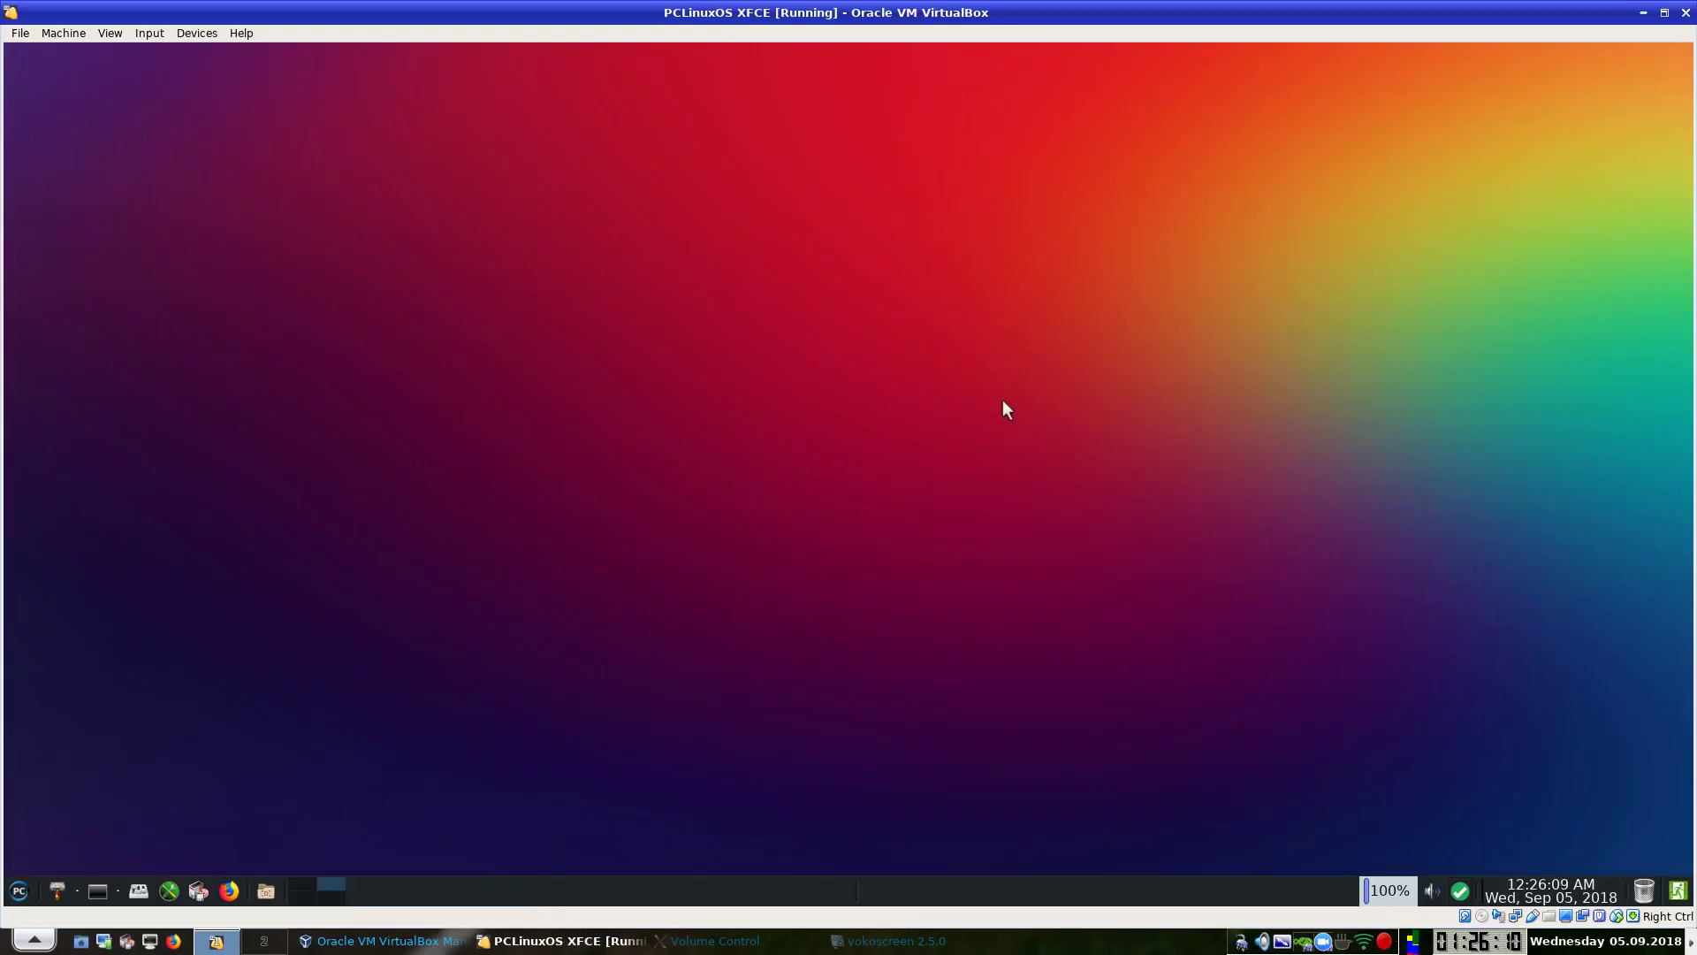
Launch Transmission from the Internet applications, accept its file-sharing notice, and quit the program immediately.
click(16, 890)
mouse_move(120, 627)
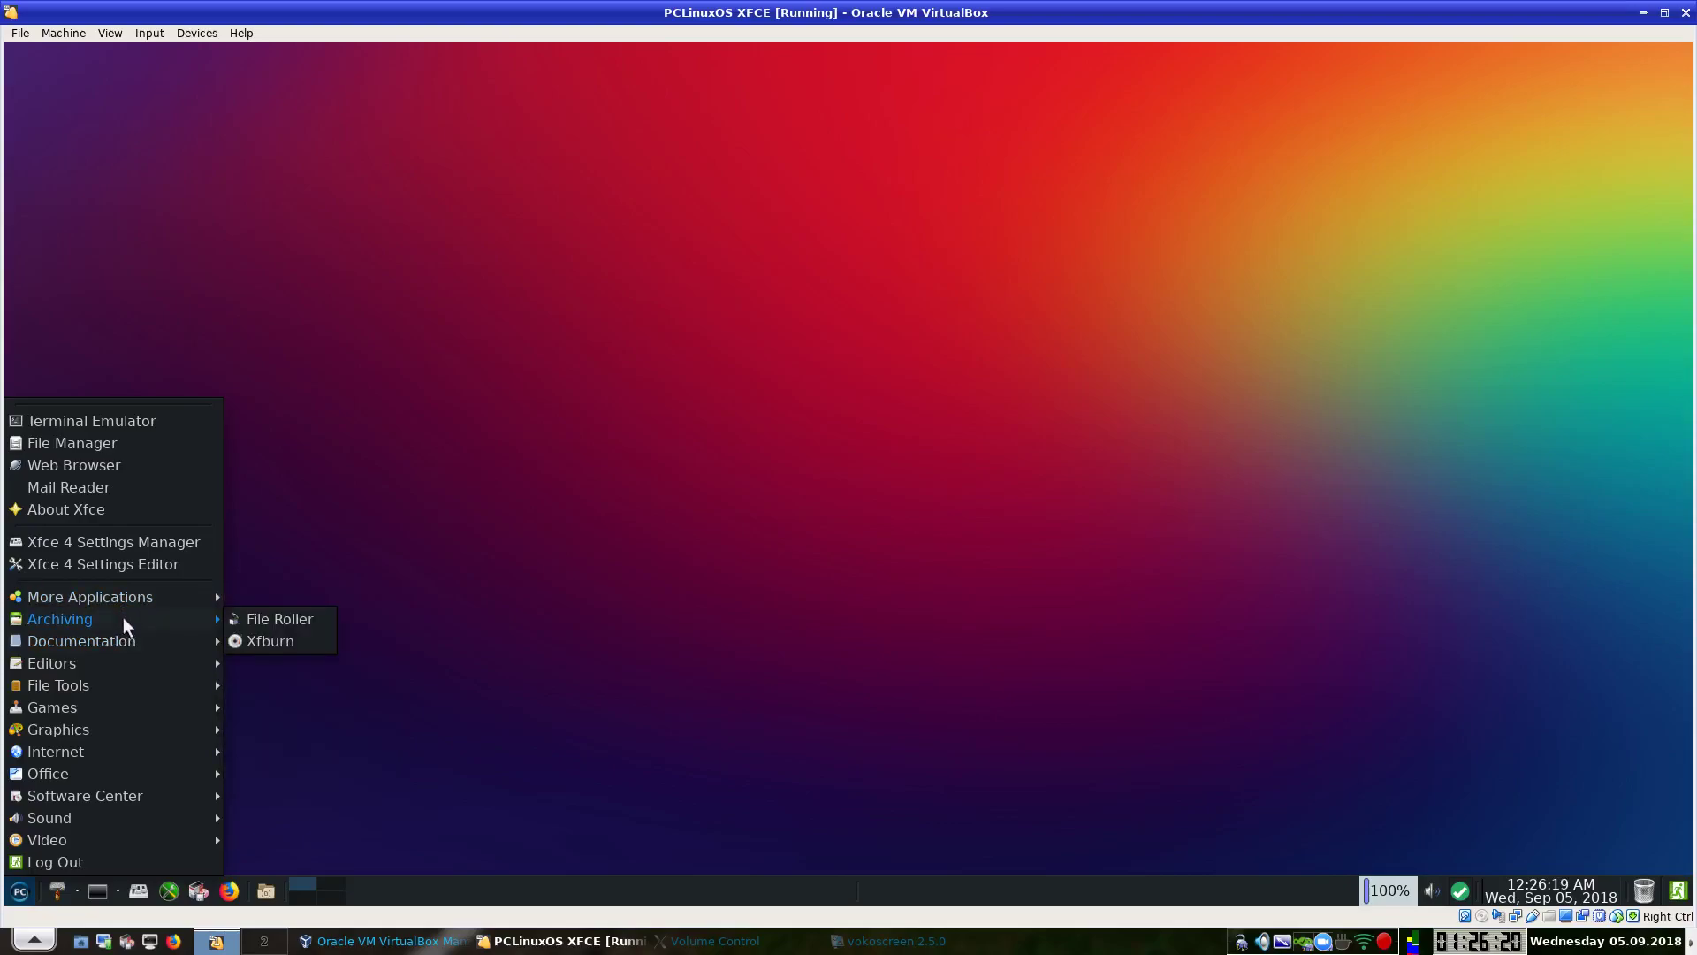
mouse_move(221, 760)
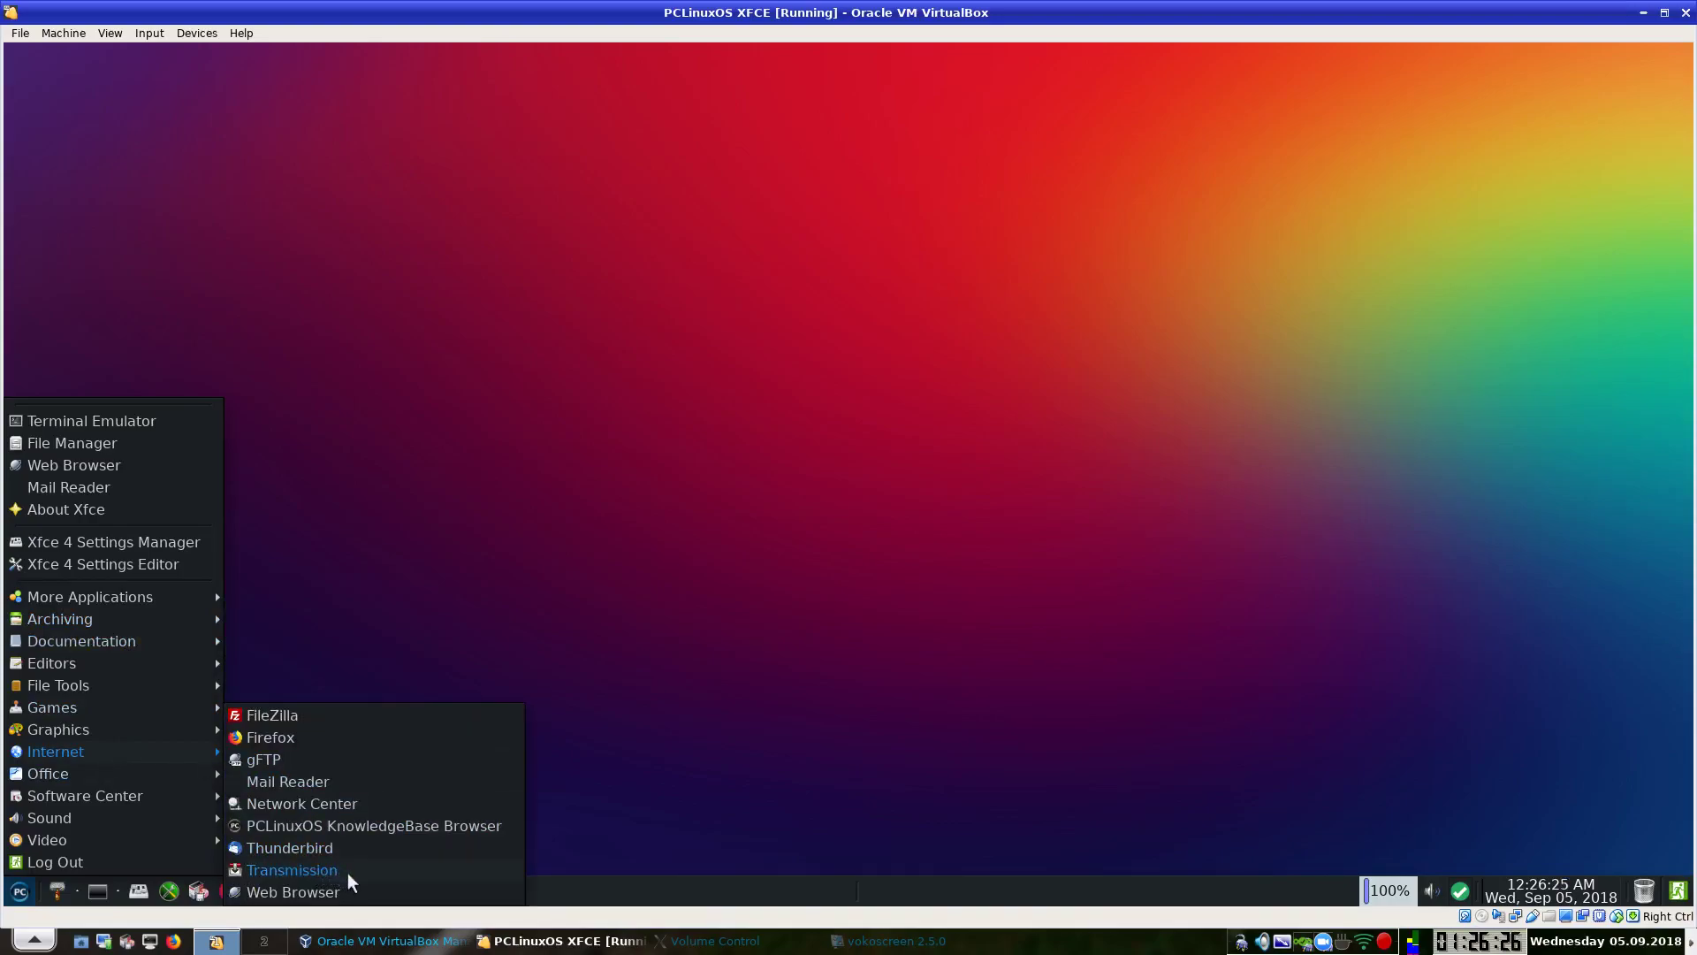
click(308, 868)
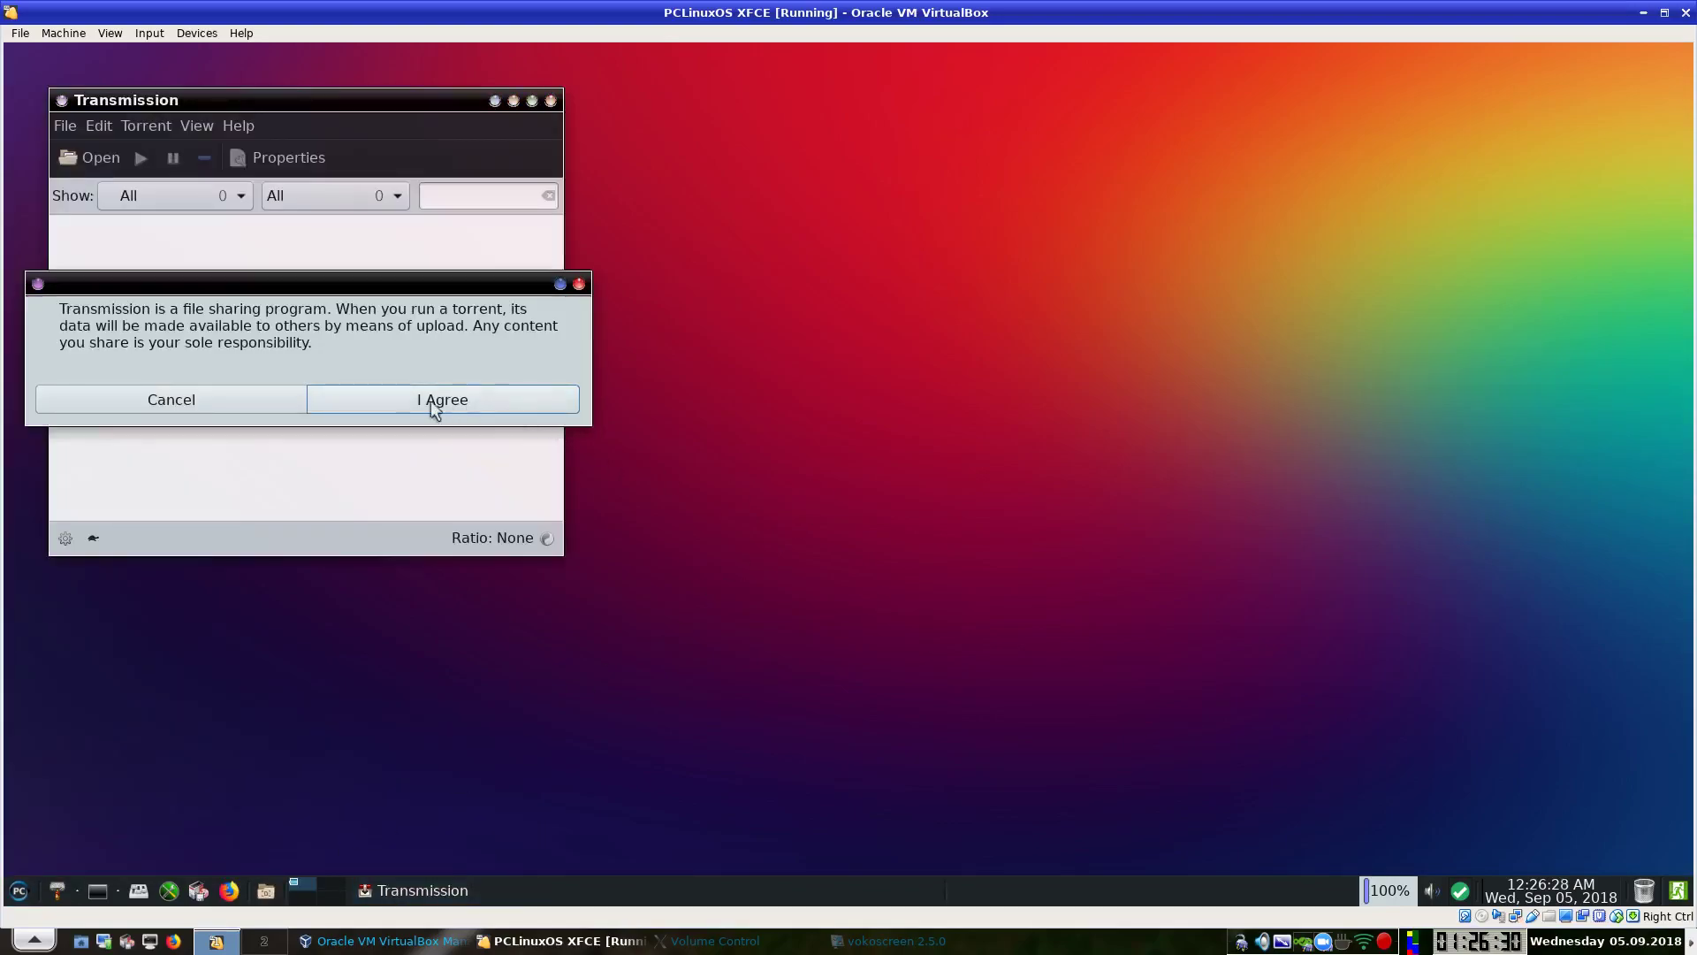
click(372, 396)
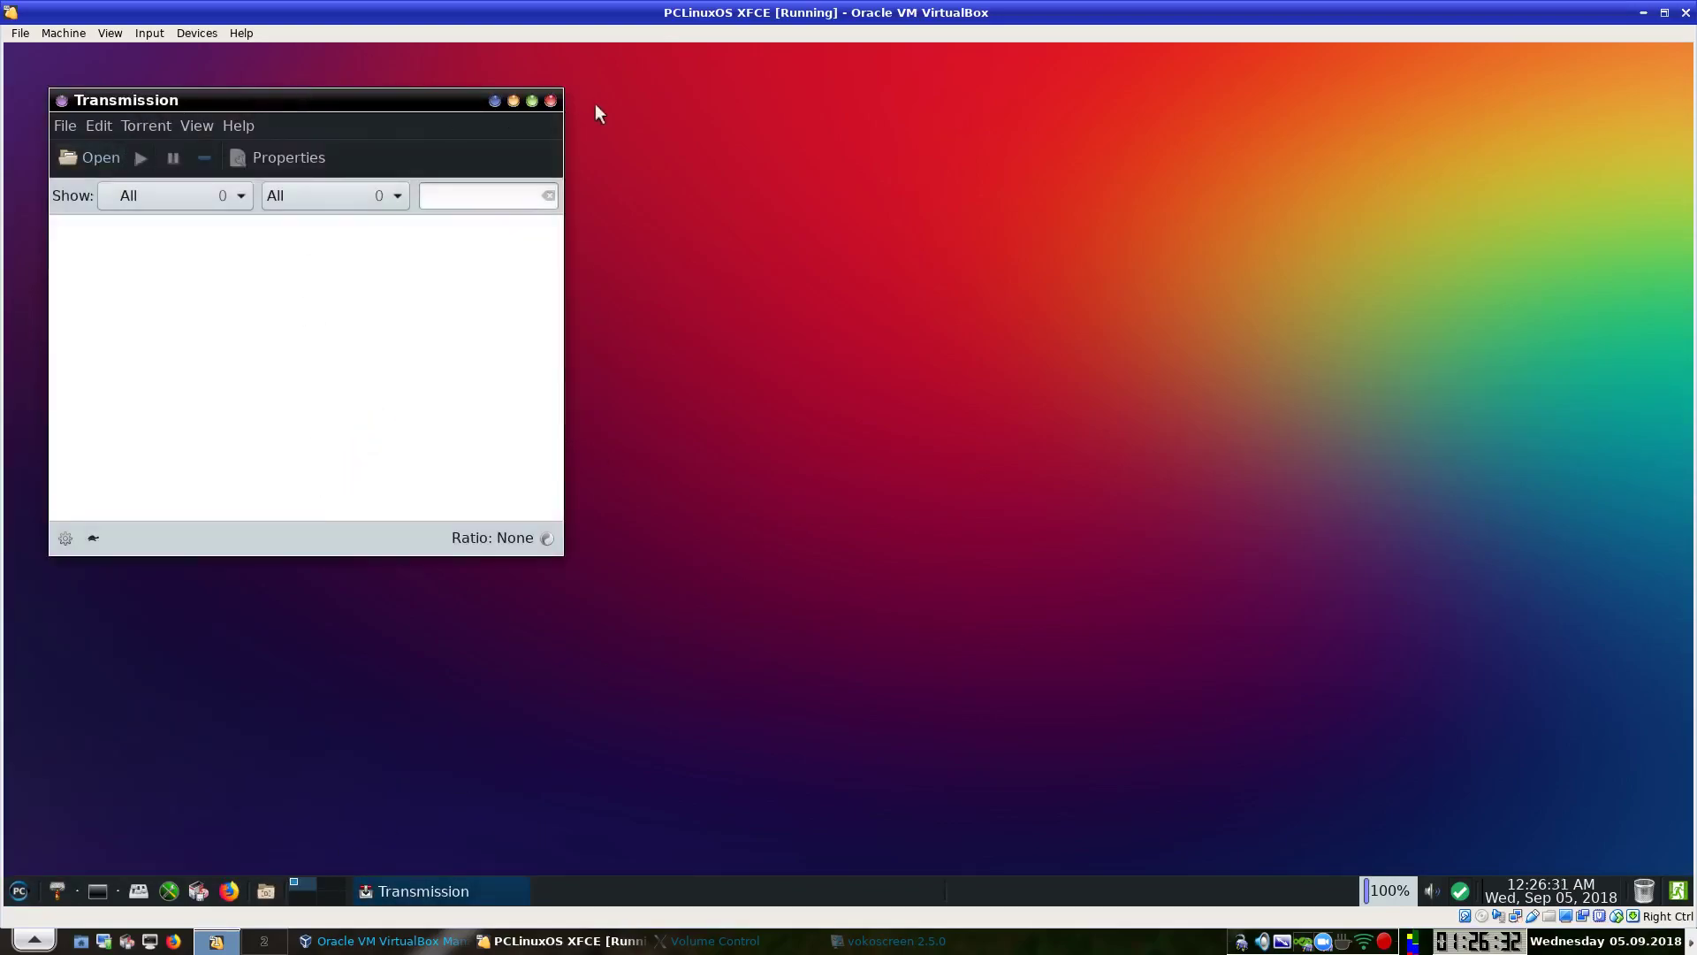
click(550, 101)
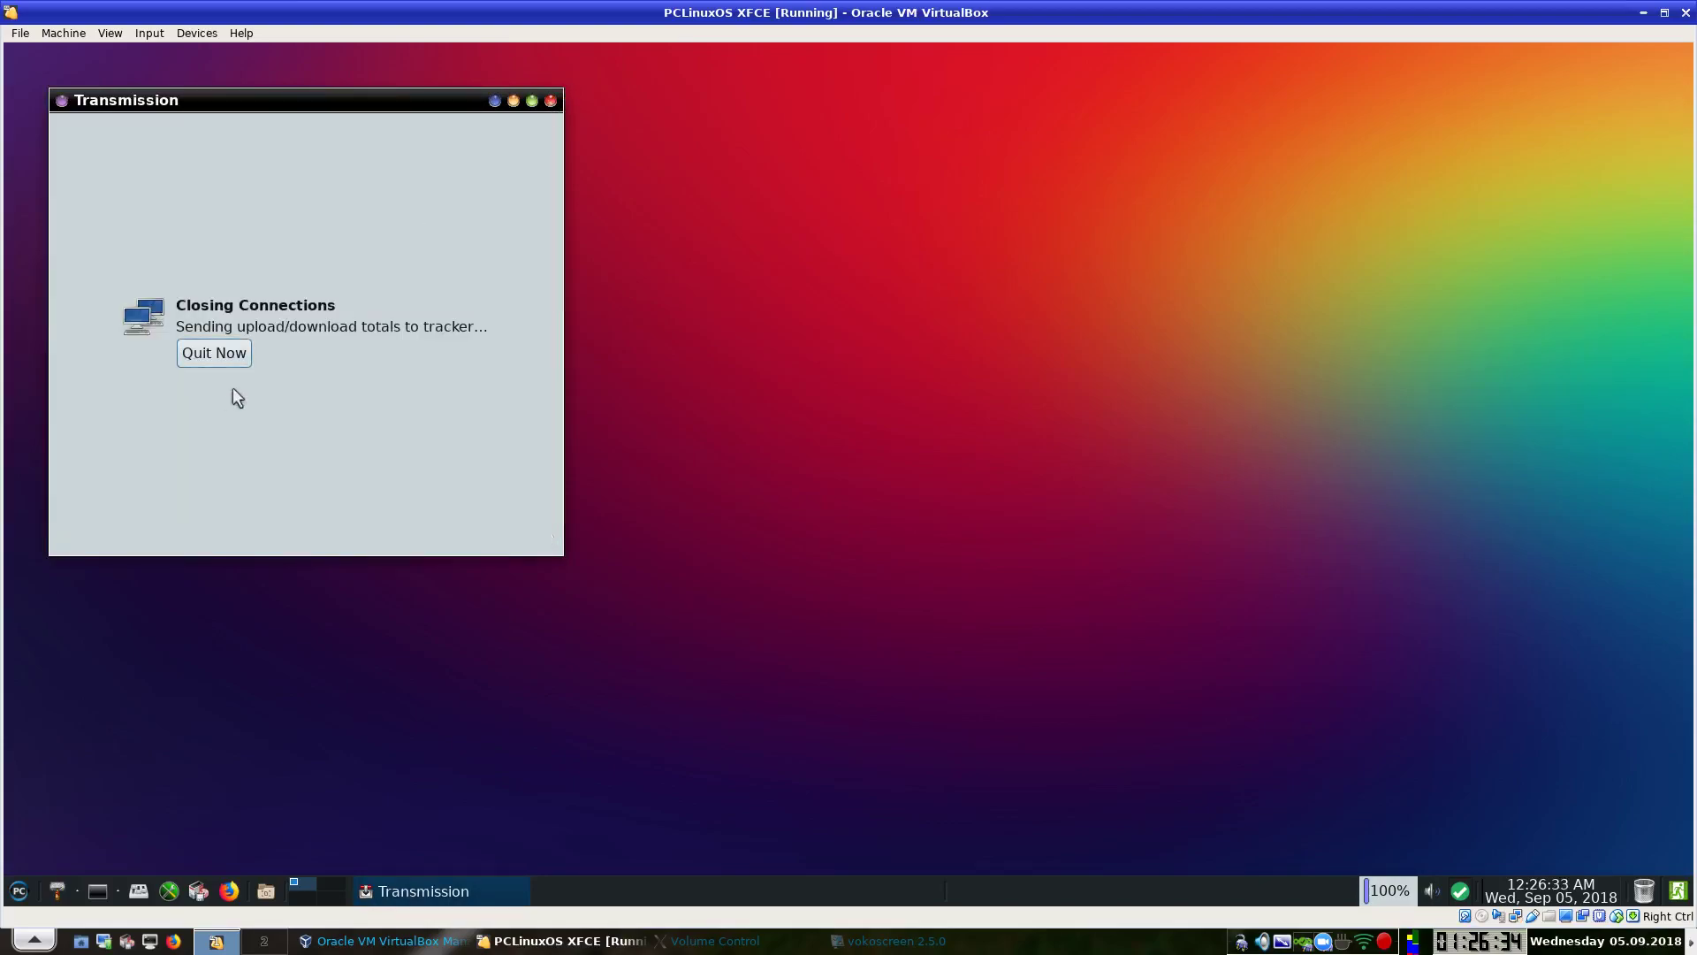
click(205, 352)
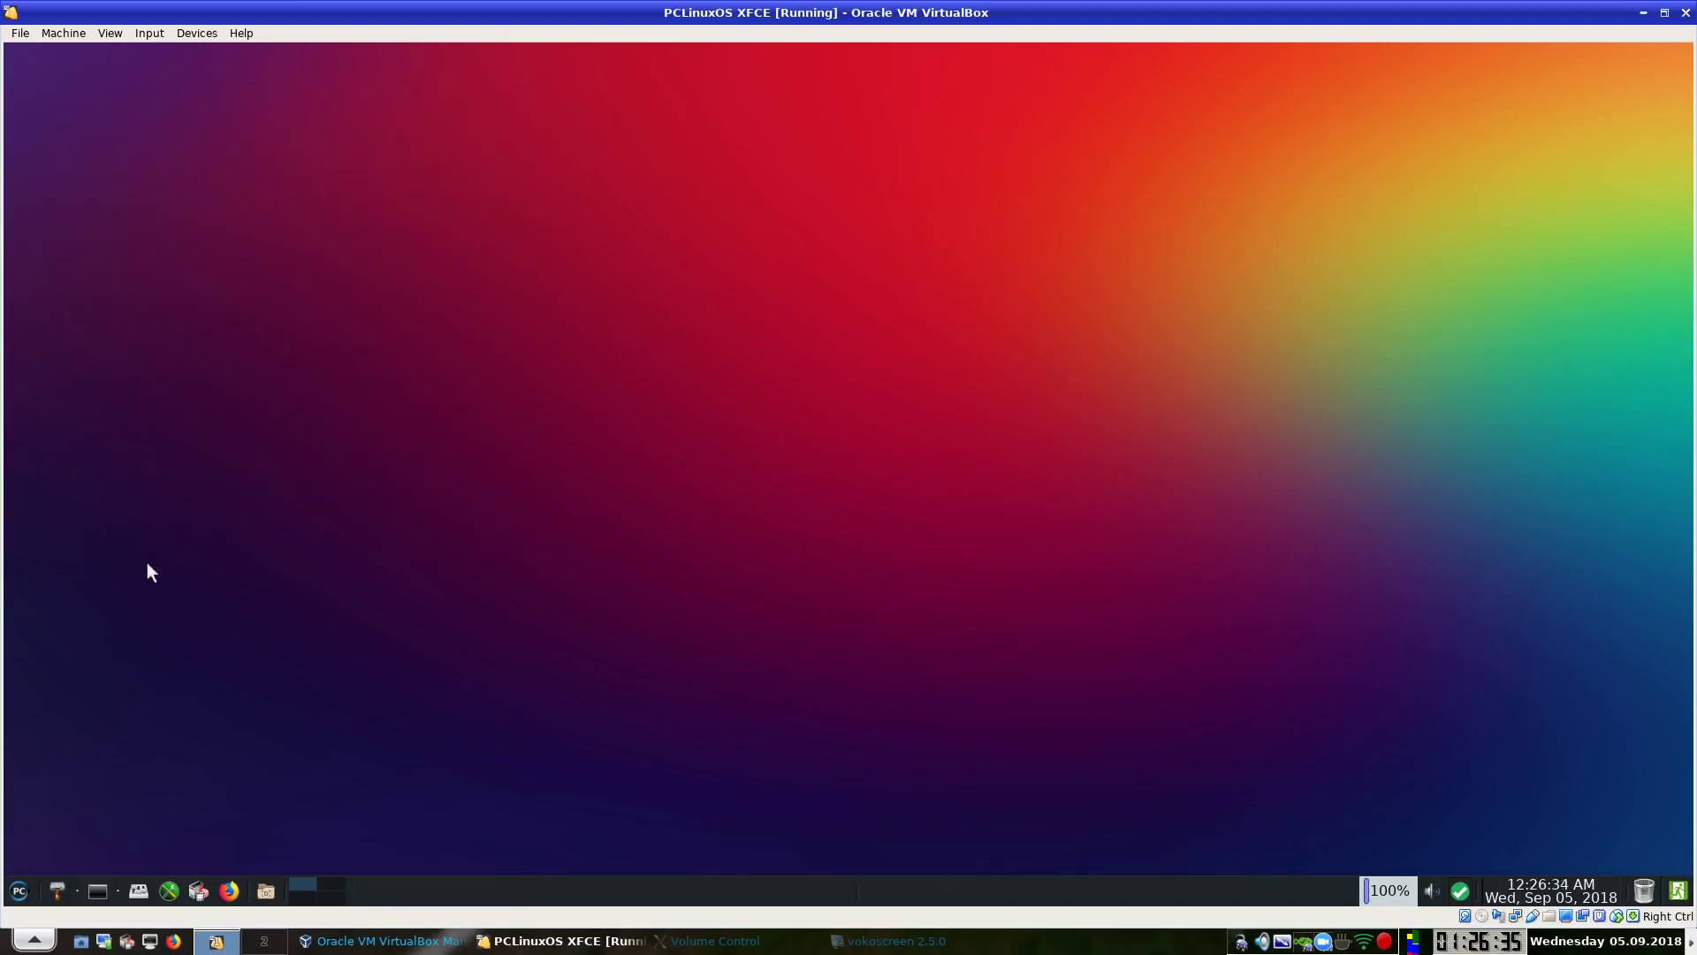
Launch Orage Calendar from the Office applications, enlarge its window to view the month, and close it.
click(18, 890)
mouse_move(64, 768)
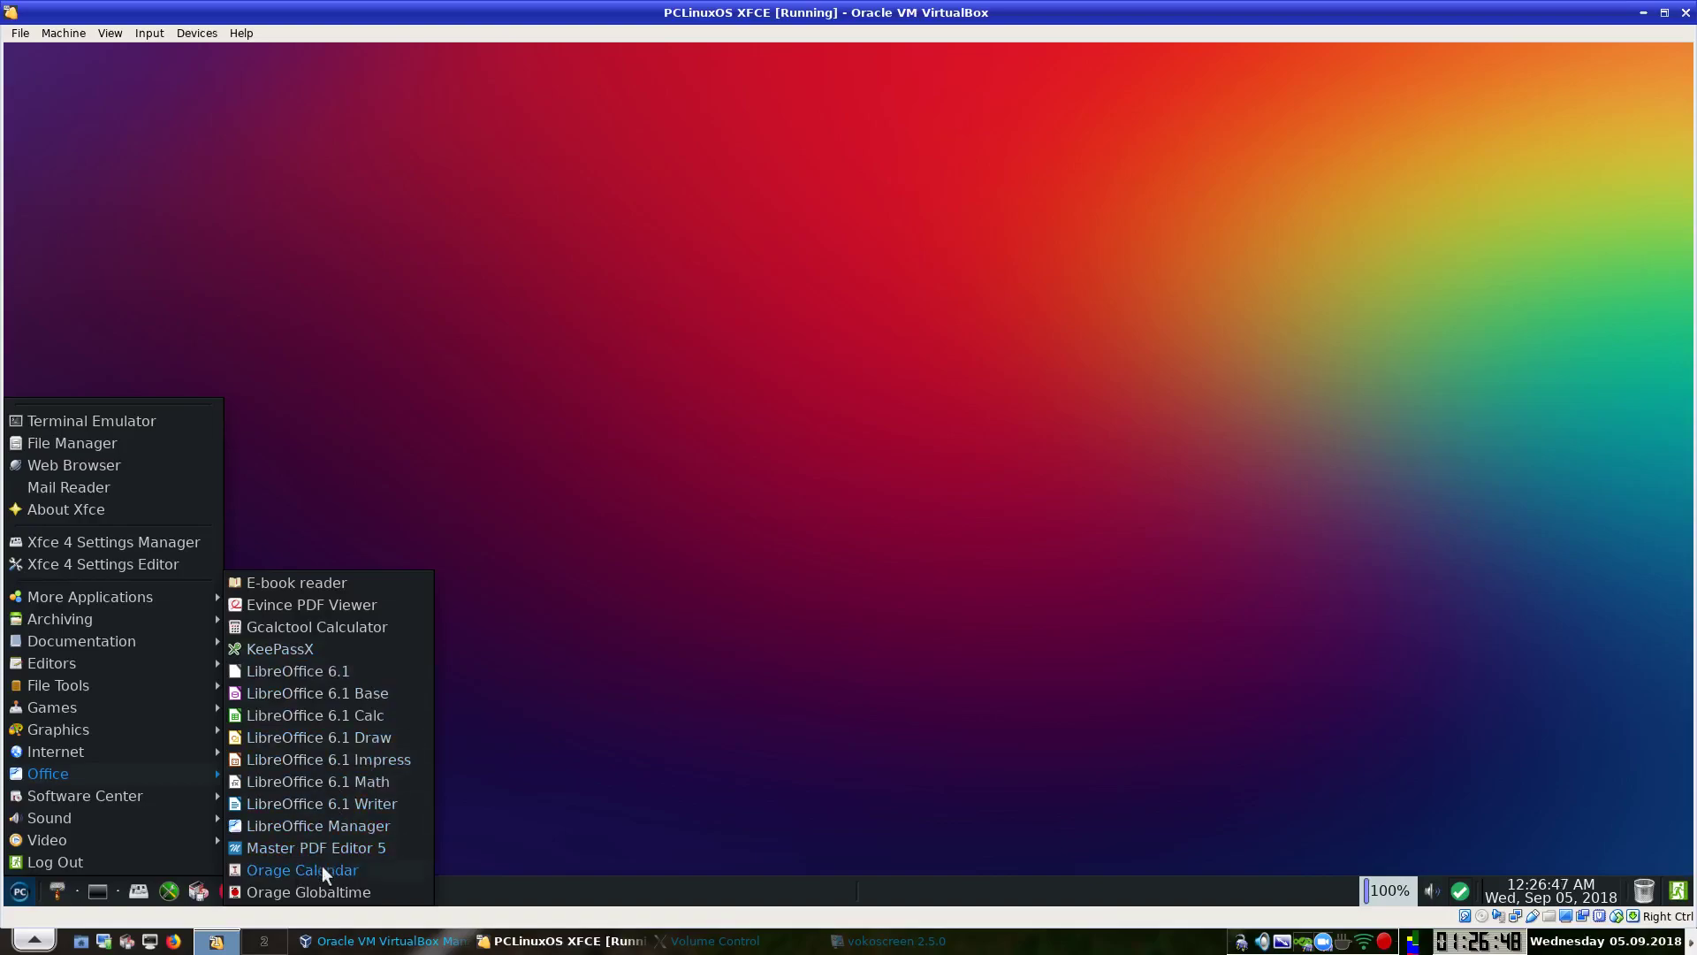
click(299, 869)
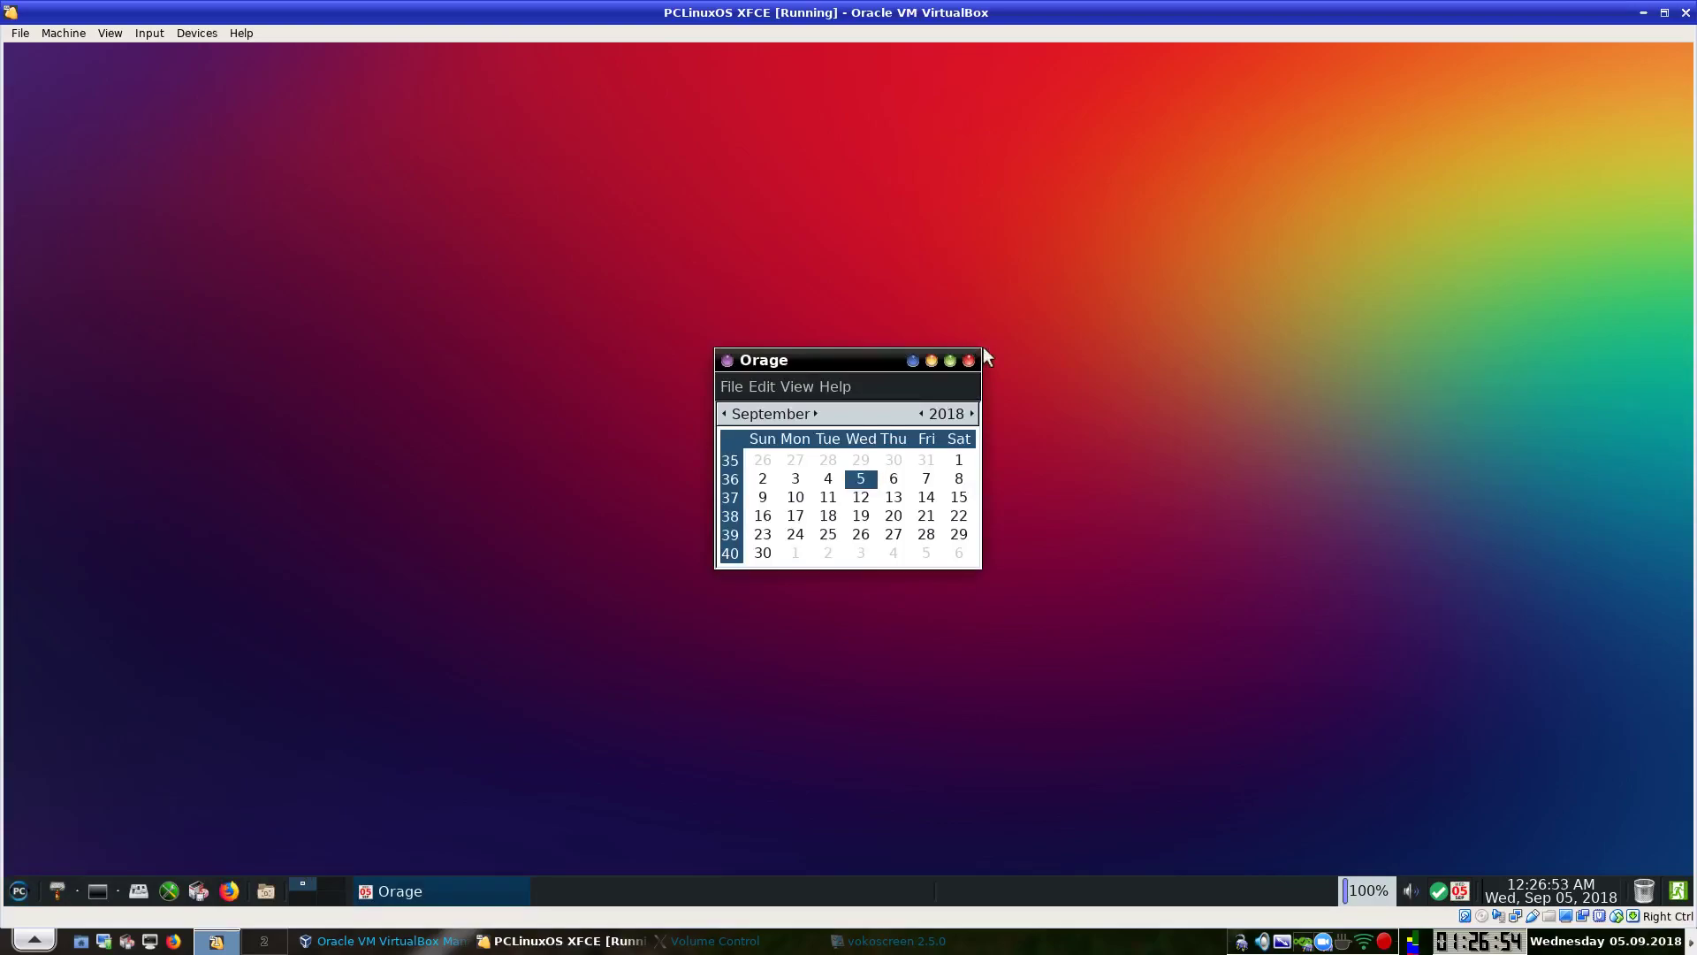
drag(983, 347, 1128, 270)
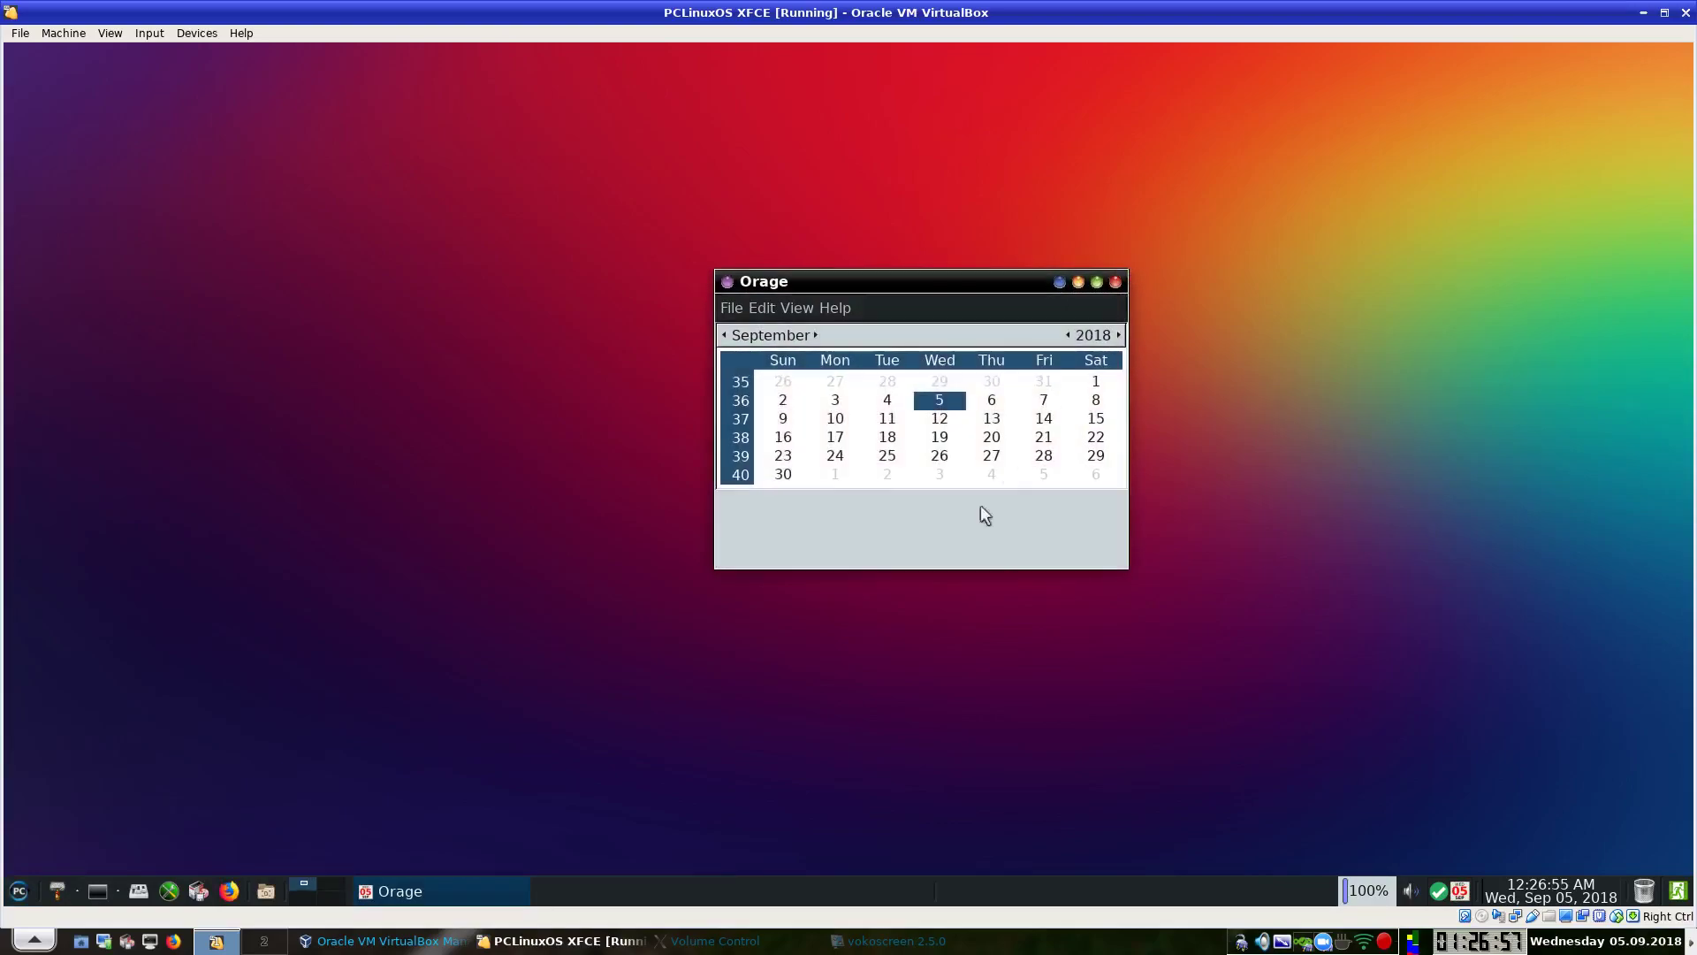
click(1116, 281)
Launch Orage Globaltime from the Office applications, view the Localtime clock's preferences, and close both windows.
click(18, 891)
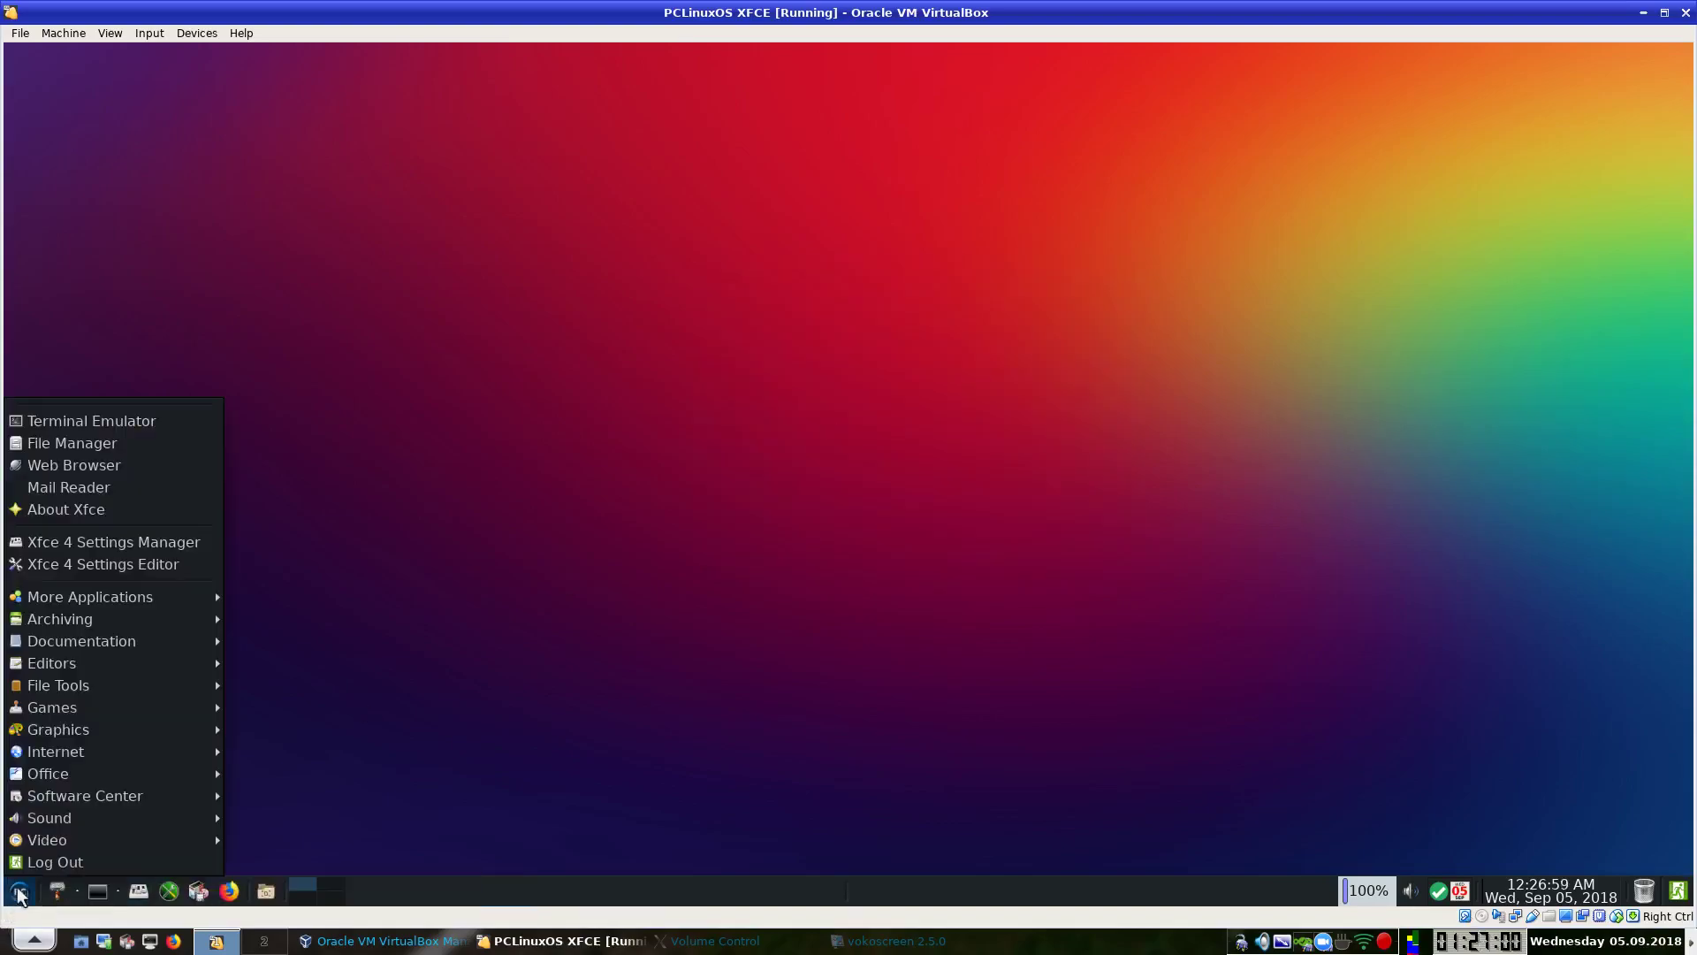
mouse_move(122, 776)
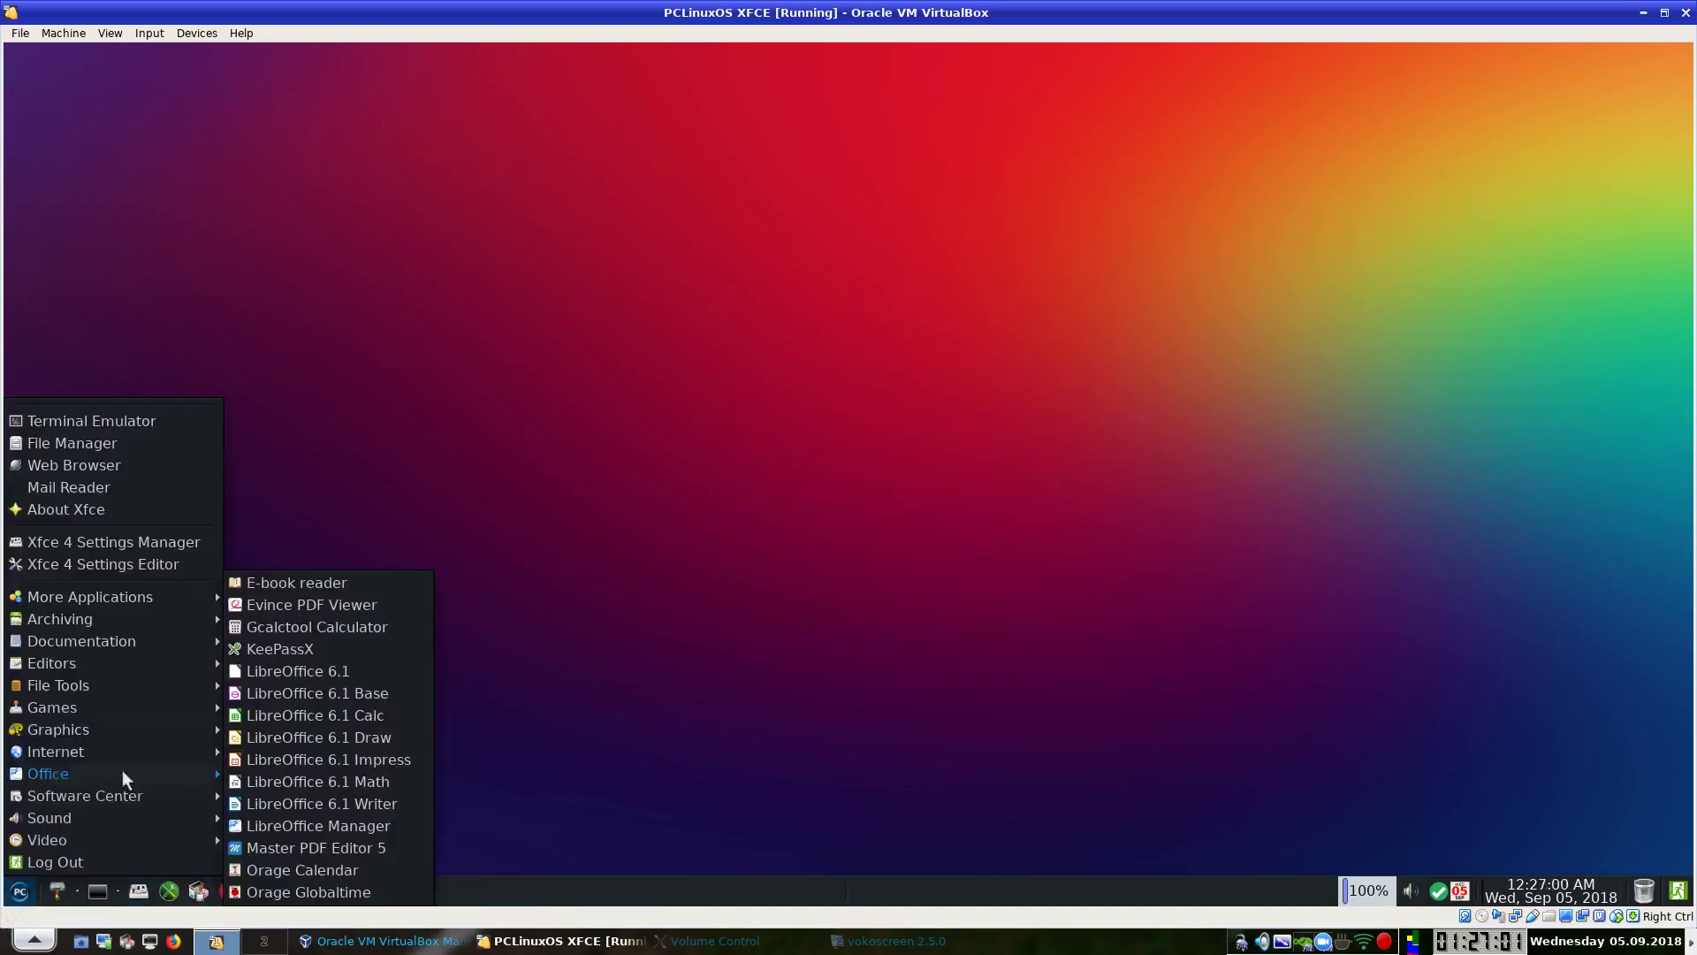
click(341, 892)
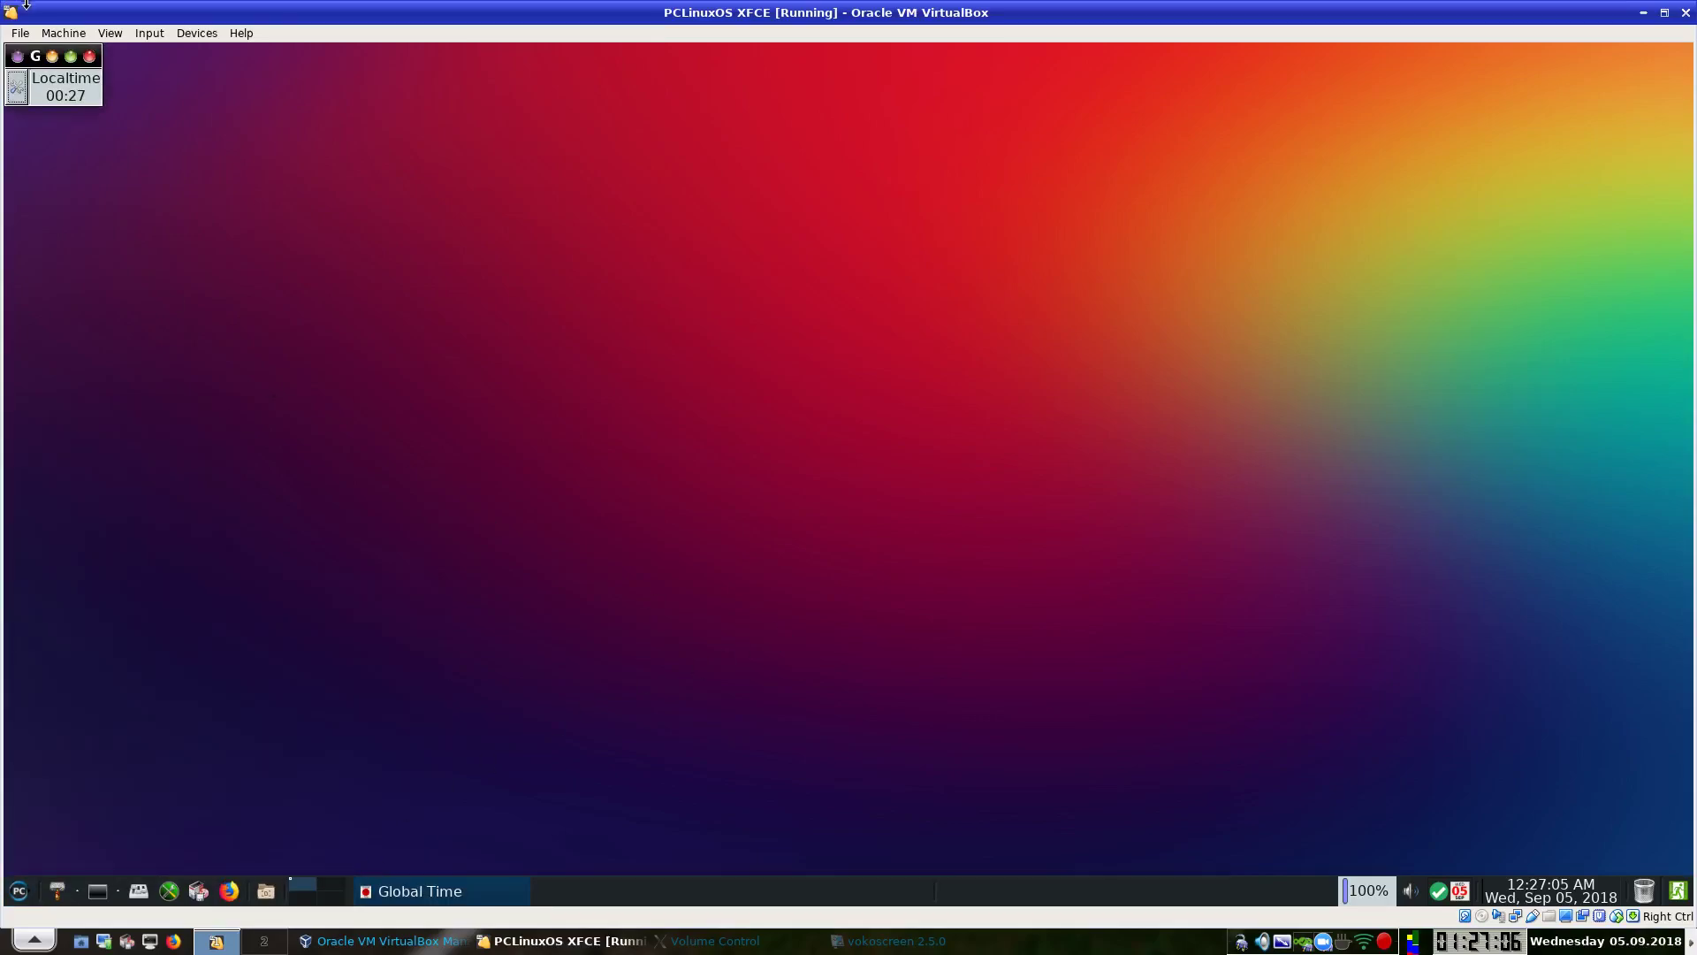
click(61, 83)
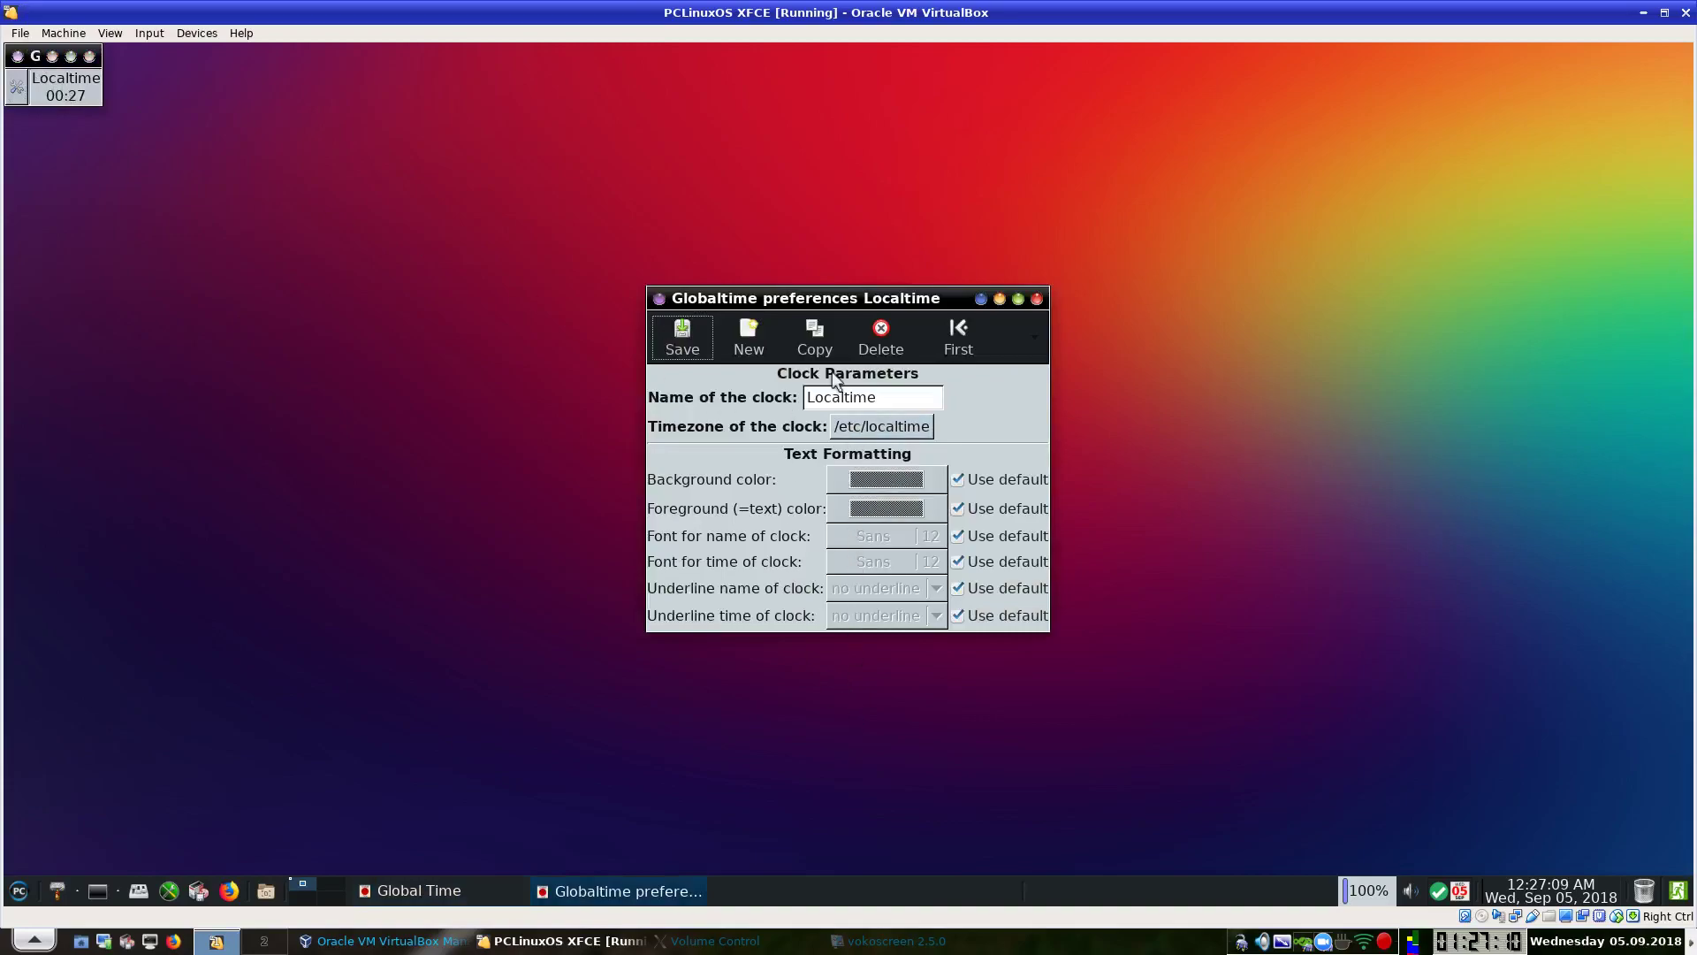
click(1037, 299)
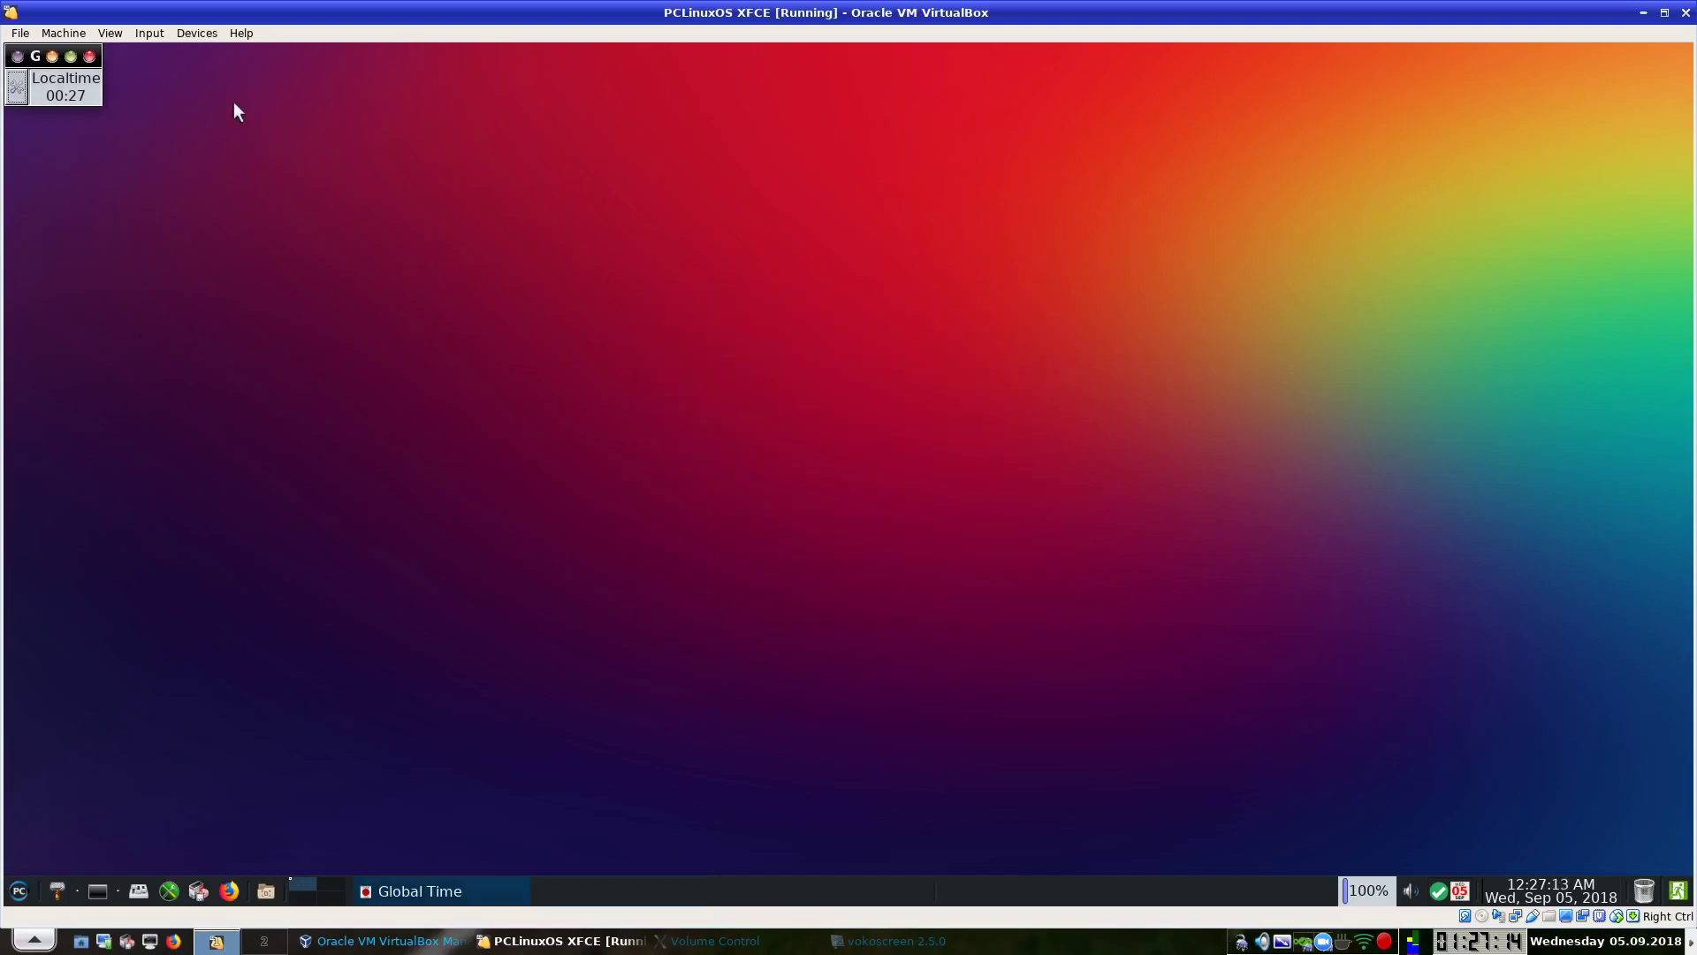
click(90, 56)
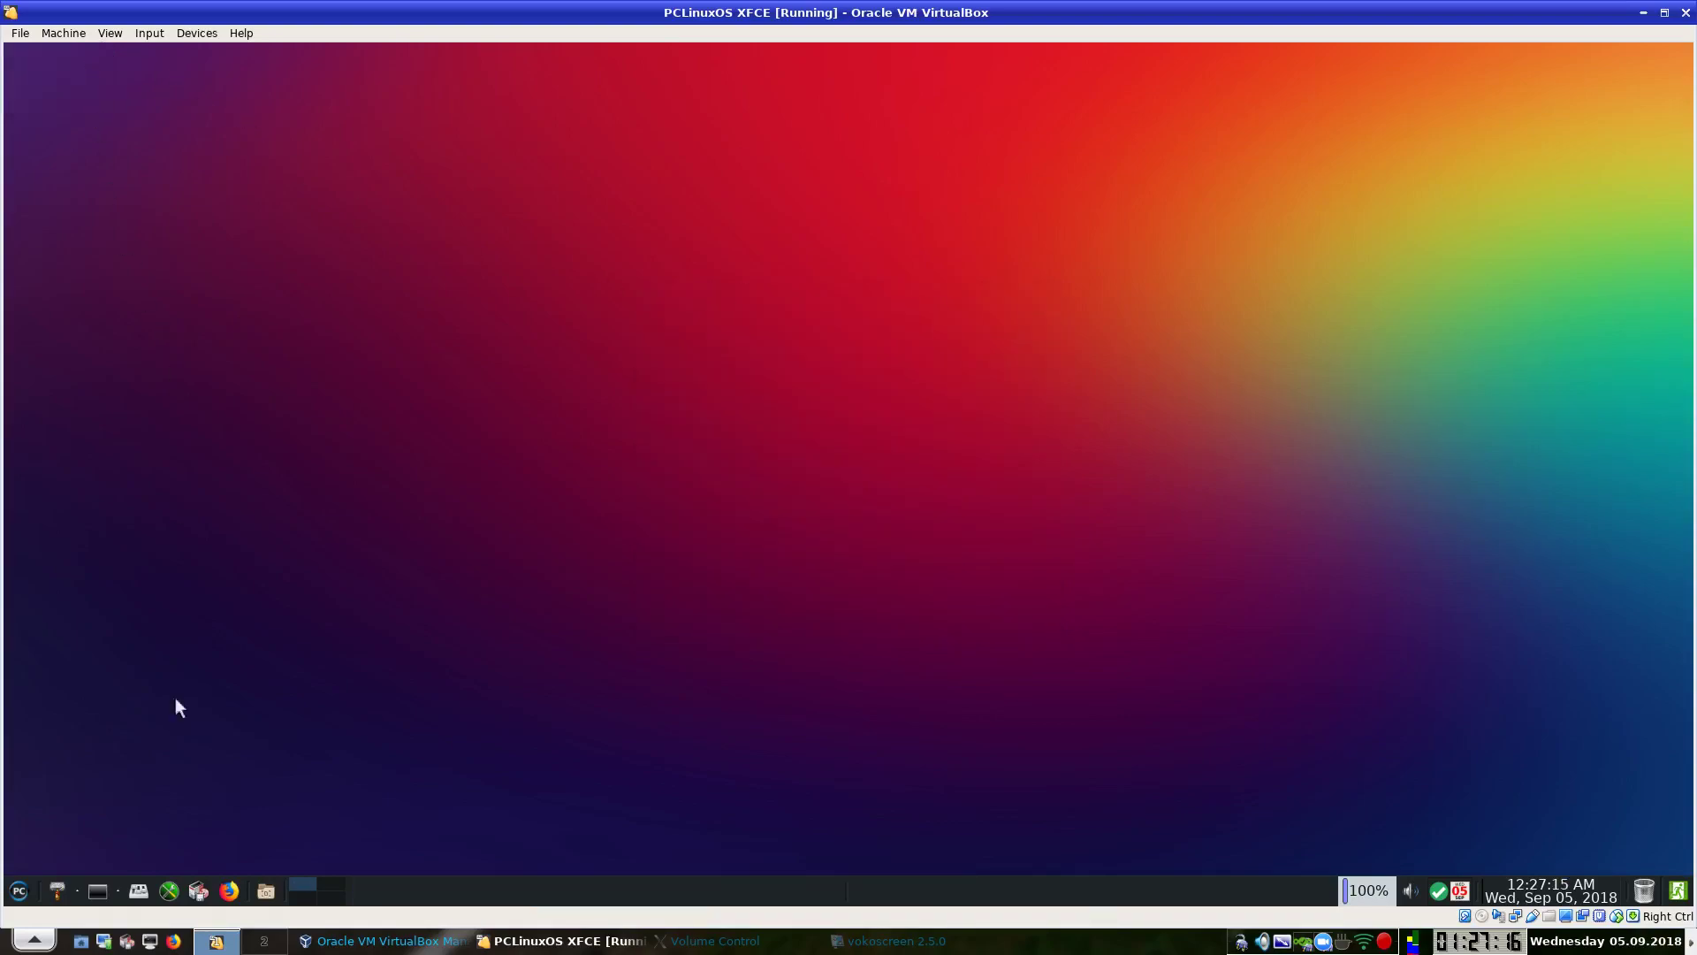
Launch LibreOffice 6.1 Writer from the Office applications and open its About LibreOffice information.
click(17, 891)
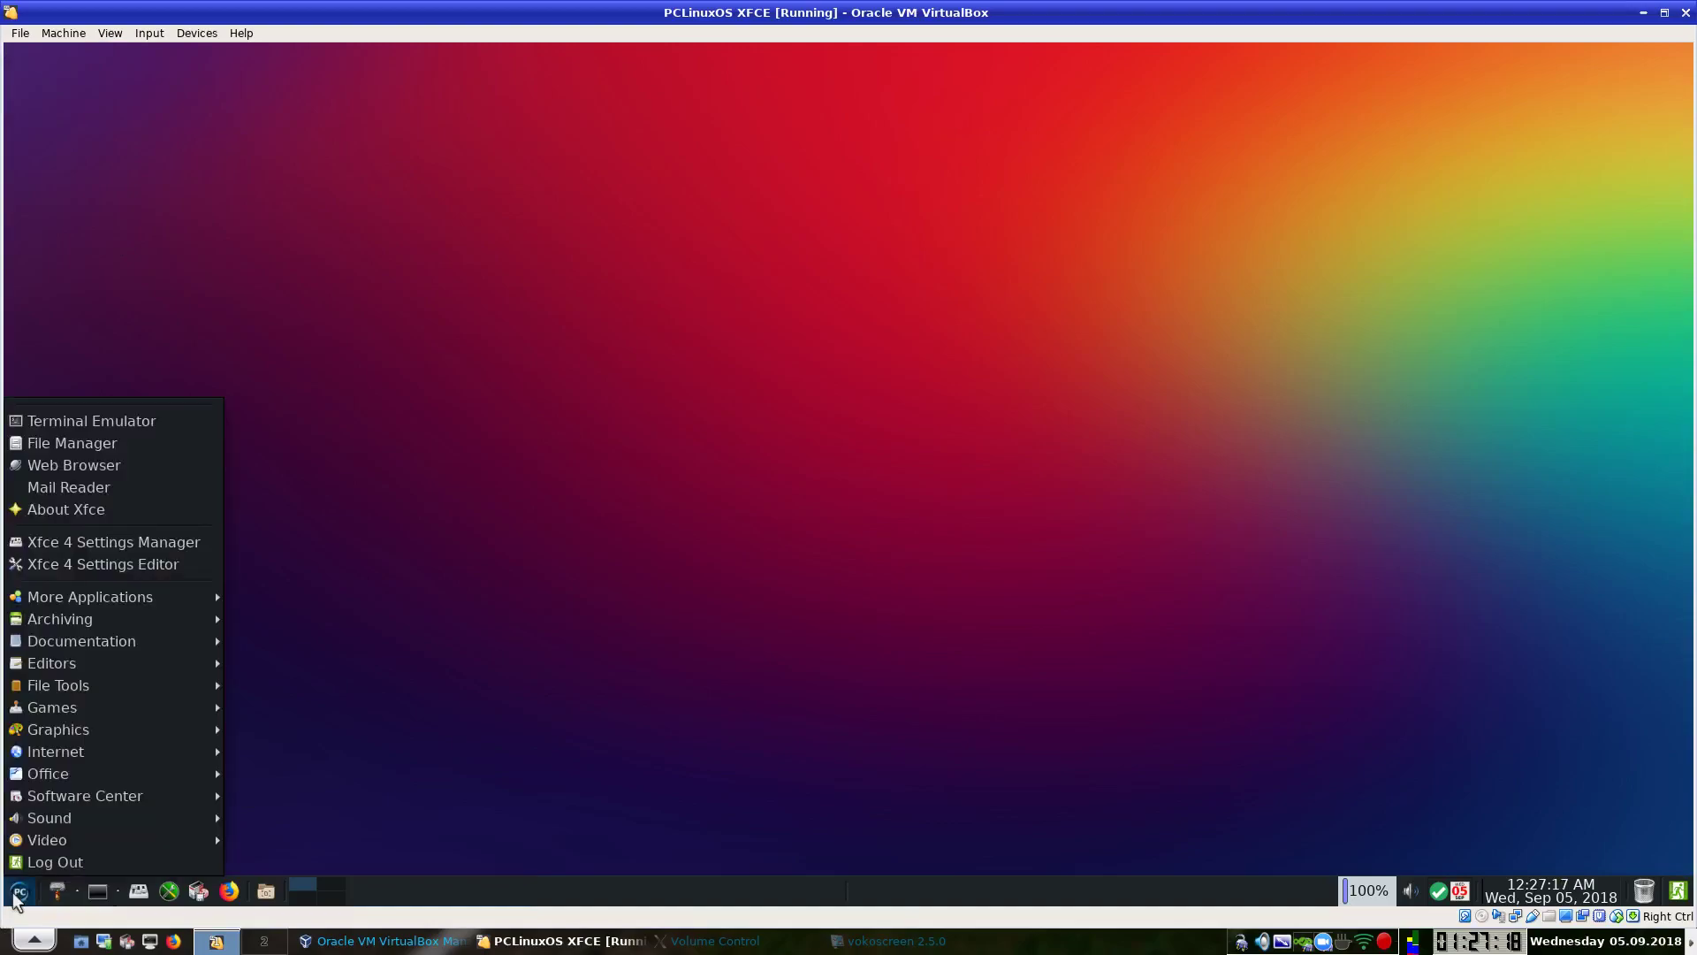
mouse_move(74, 774)
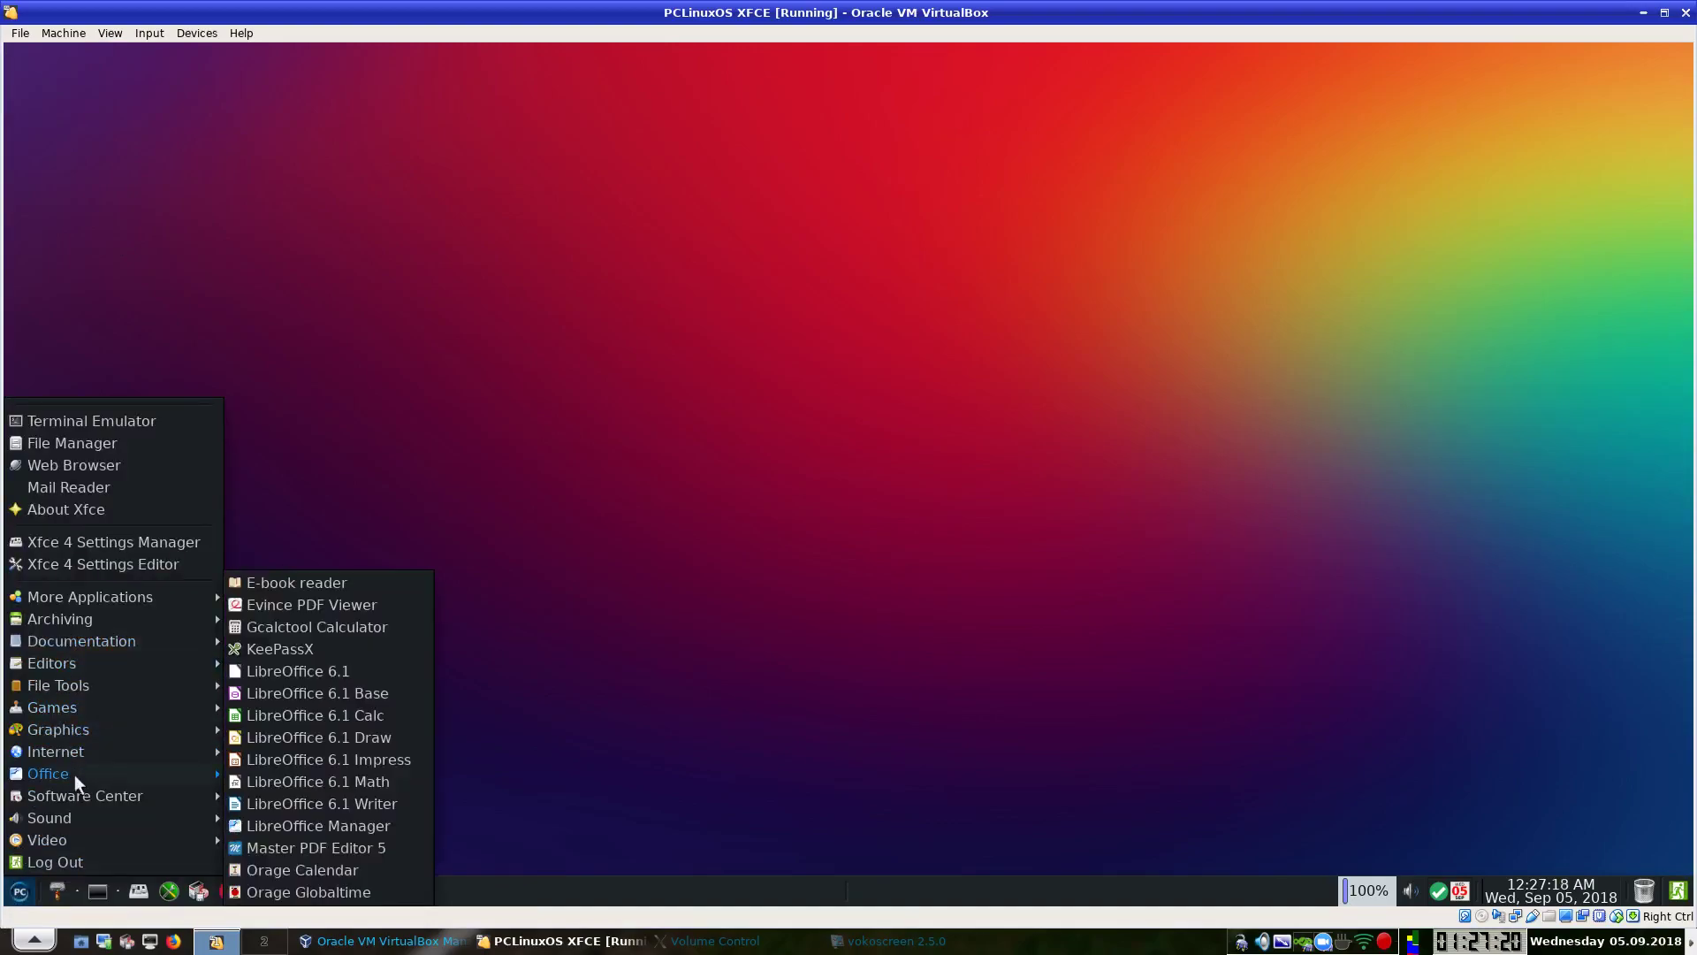
click(302, 804)
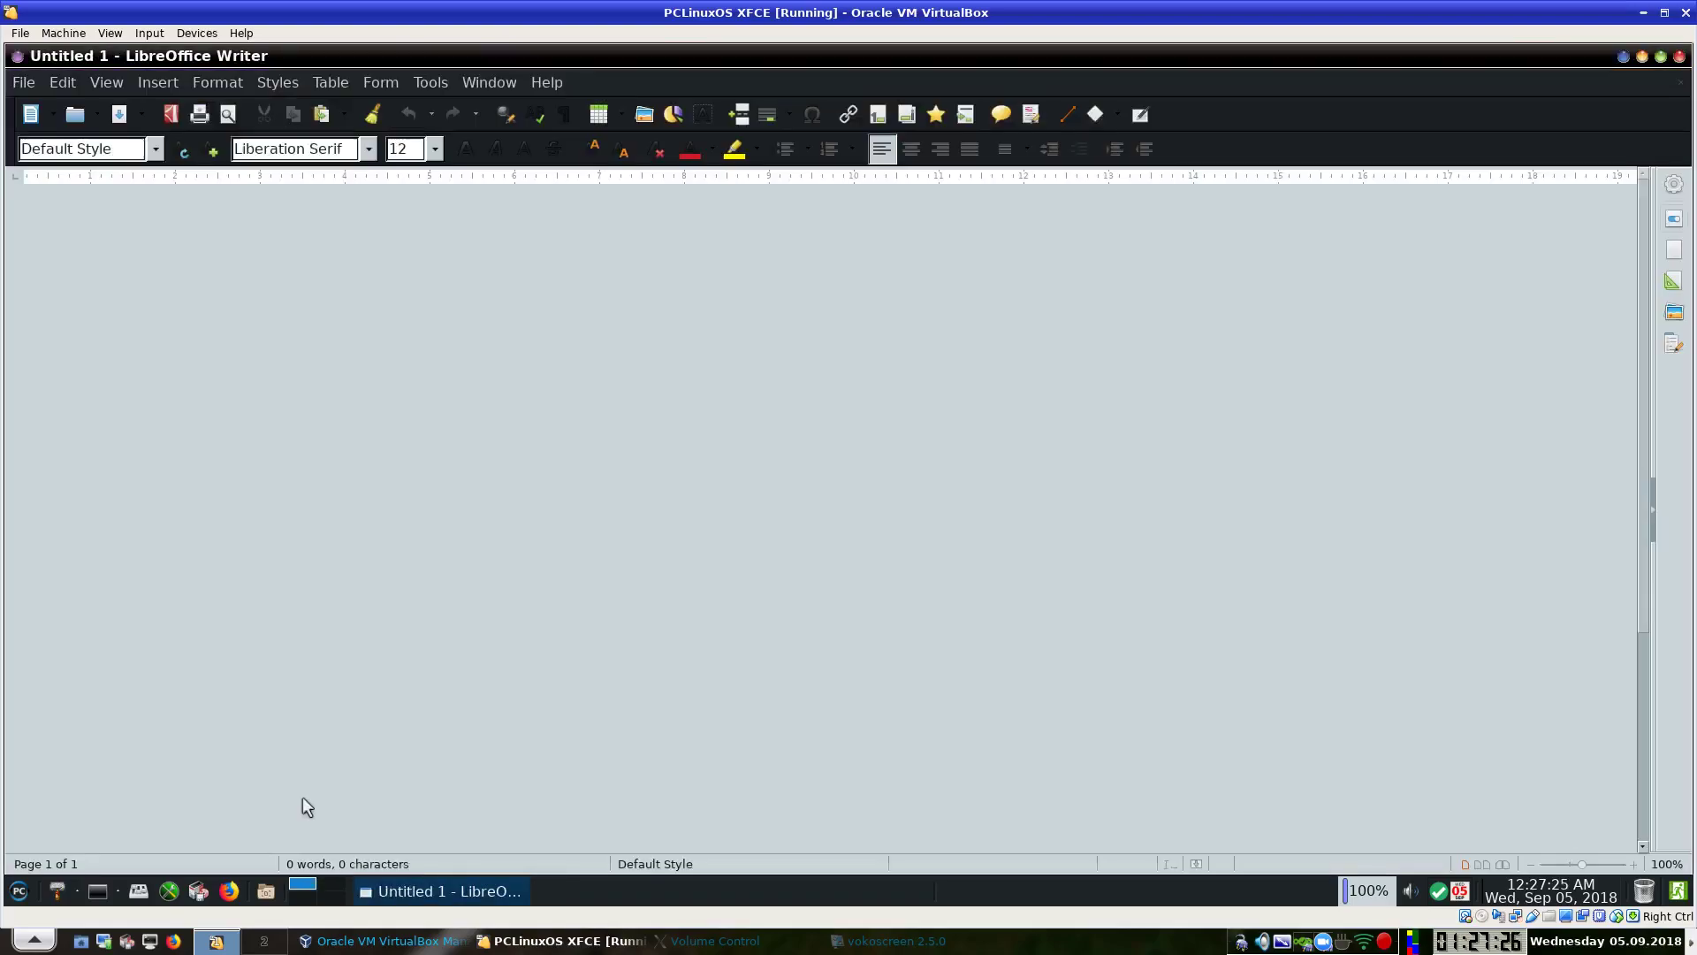
click(545, 83)
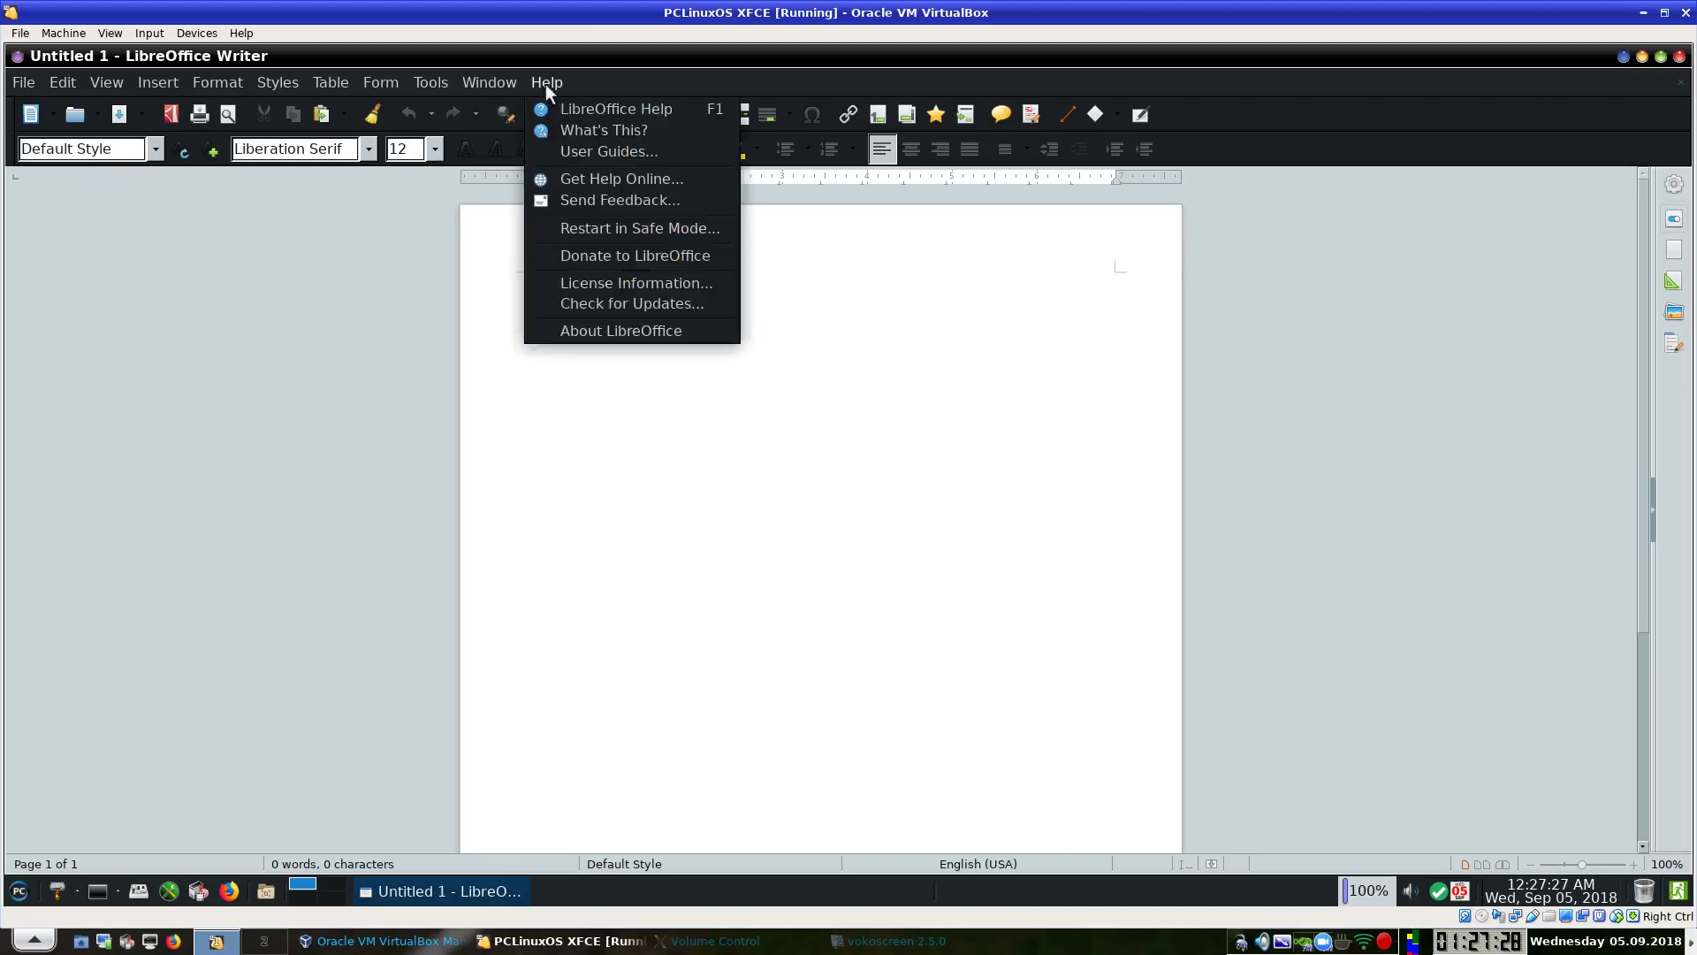
click(565, 332)
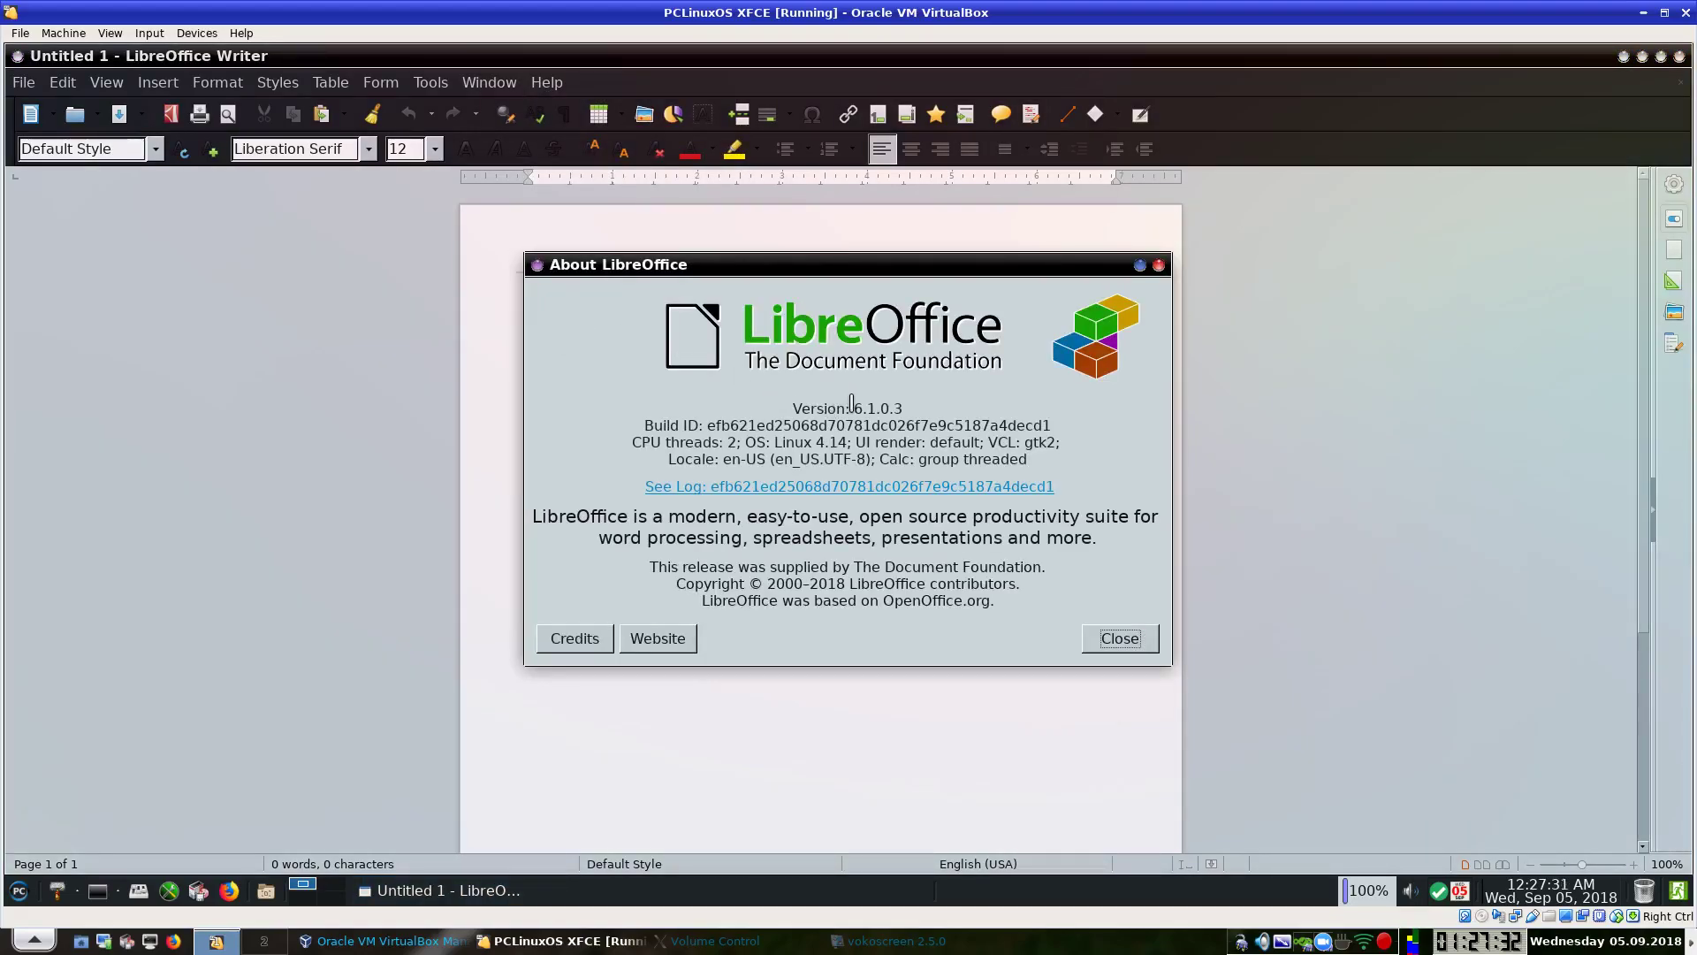
Highlight the version number in the About LibreOffice dialog, then close the dialog and Writer.
drag(852, 403, 919, 404)
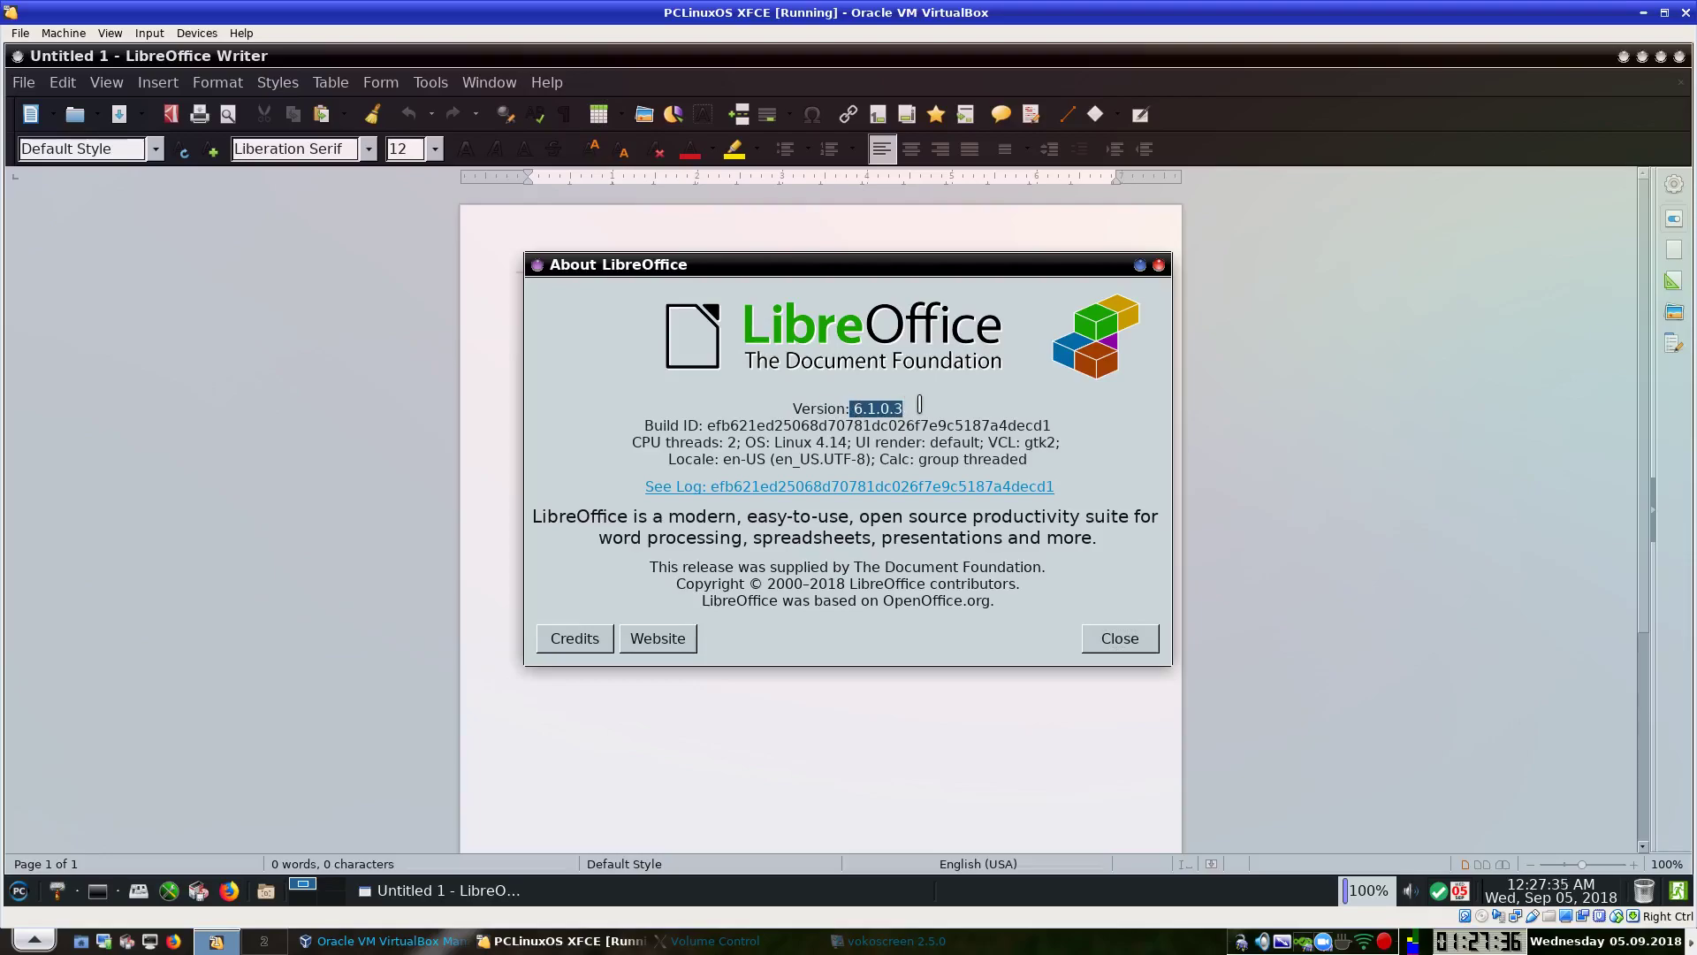
click(911, 407)
click(1120, 638)
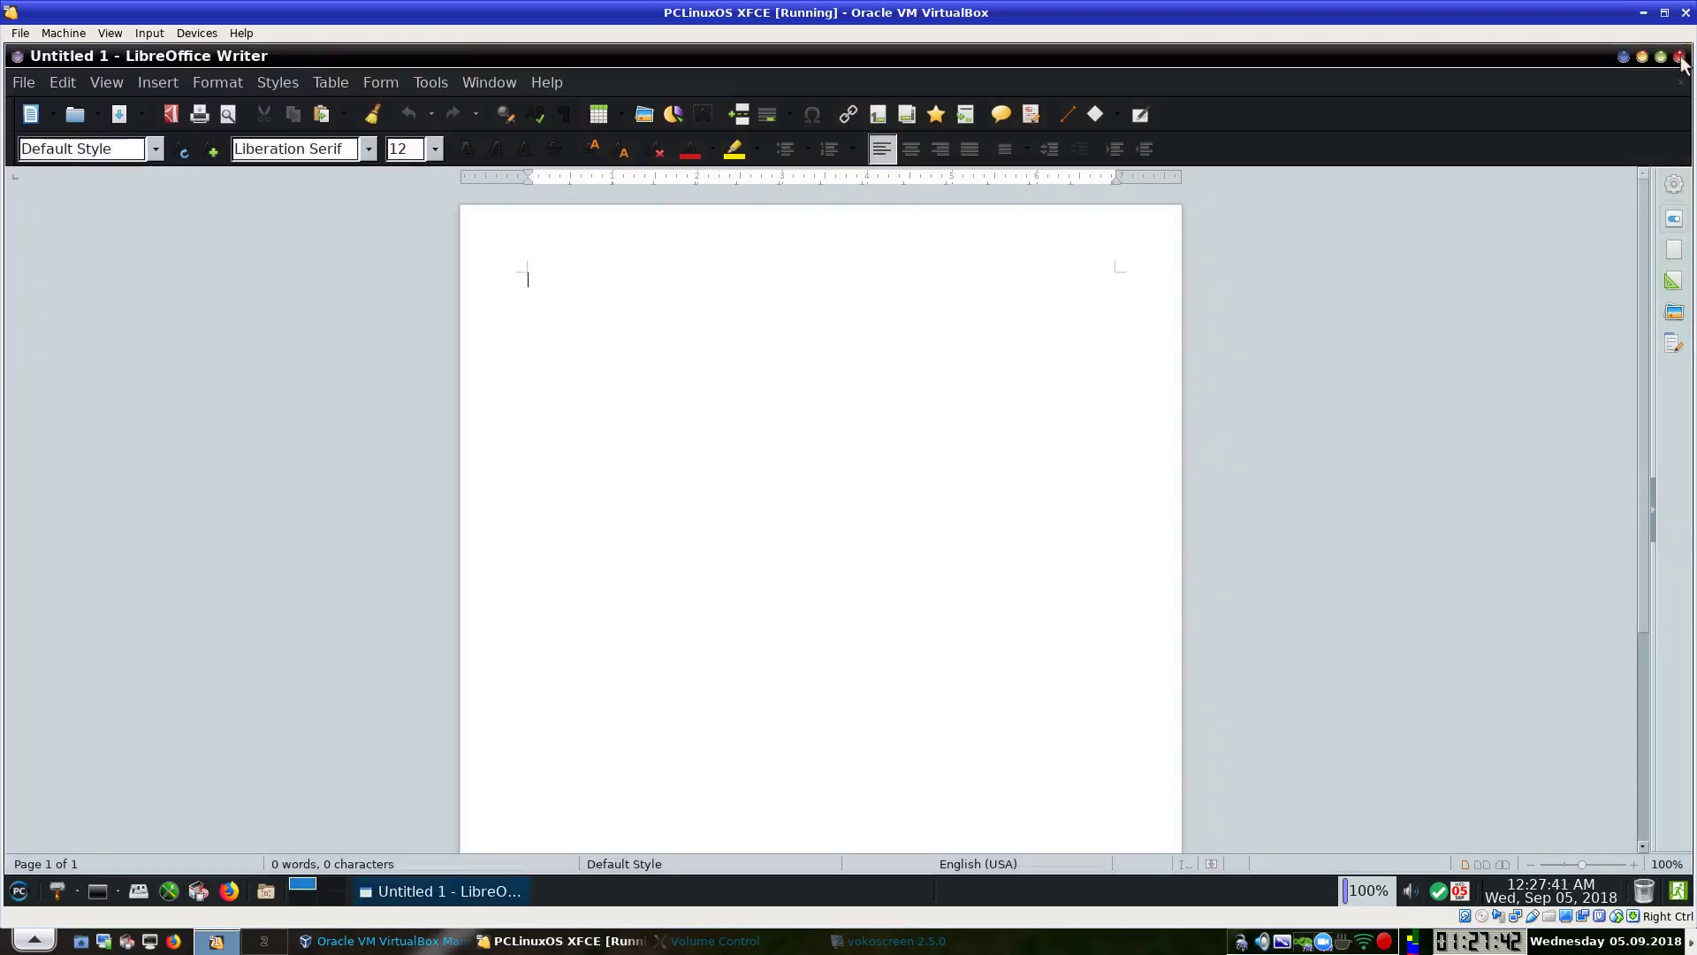
click(1679, 56)
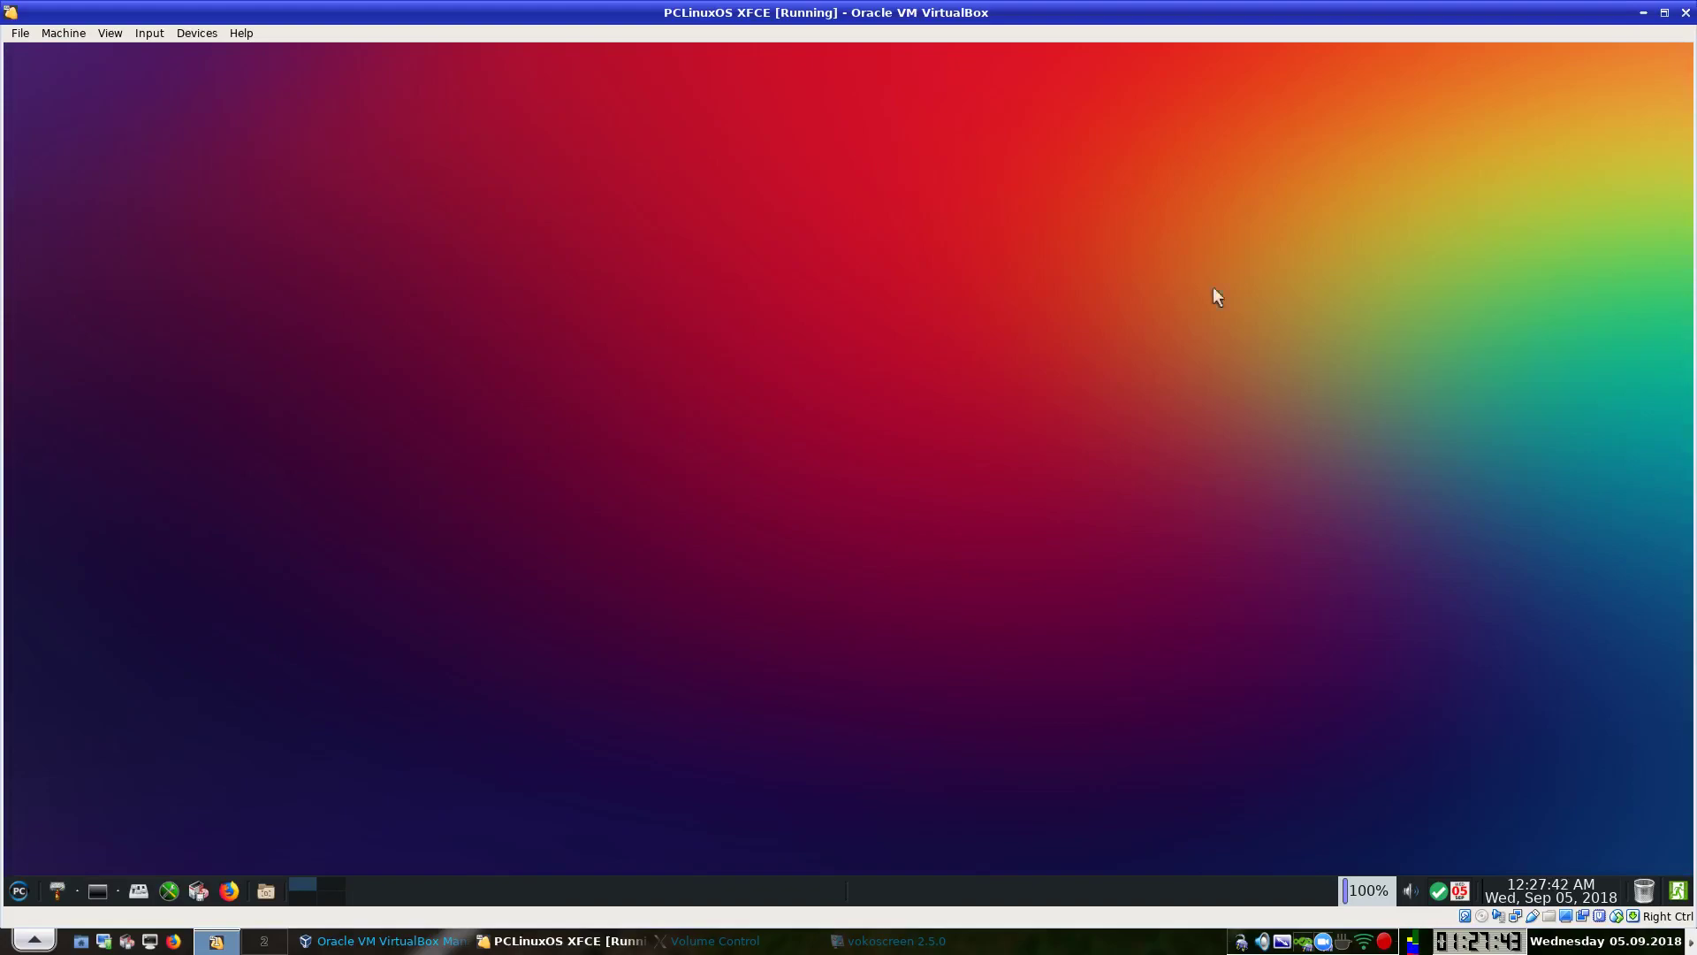
Launch Gcalctool Calculator from the Office applications and switch it to Advanced mode.
click(20, 891)
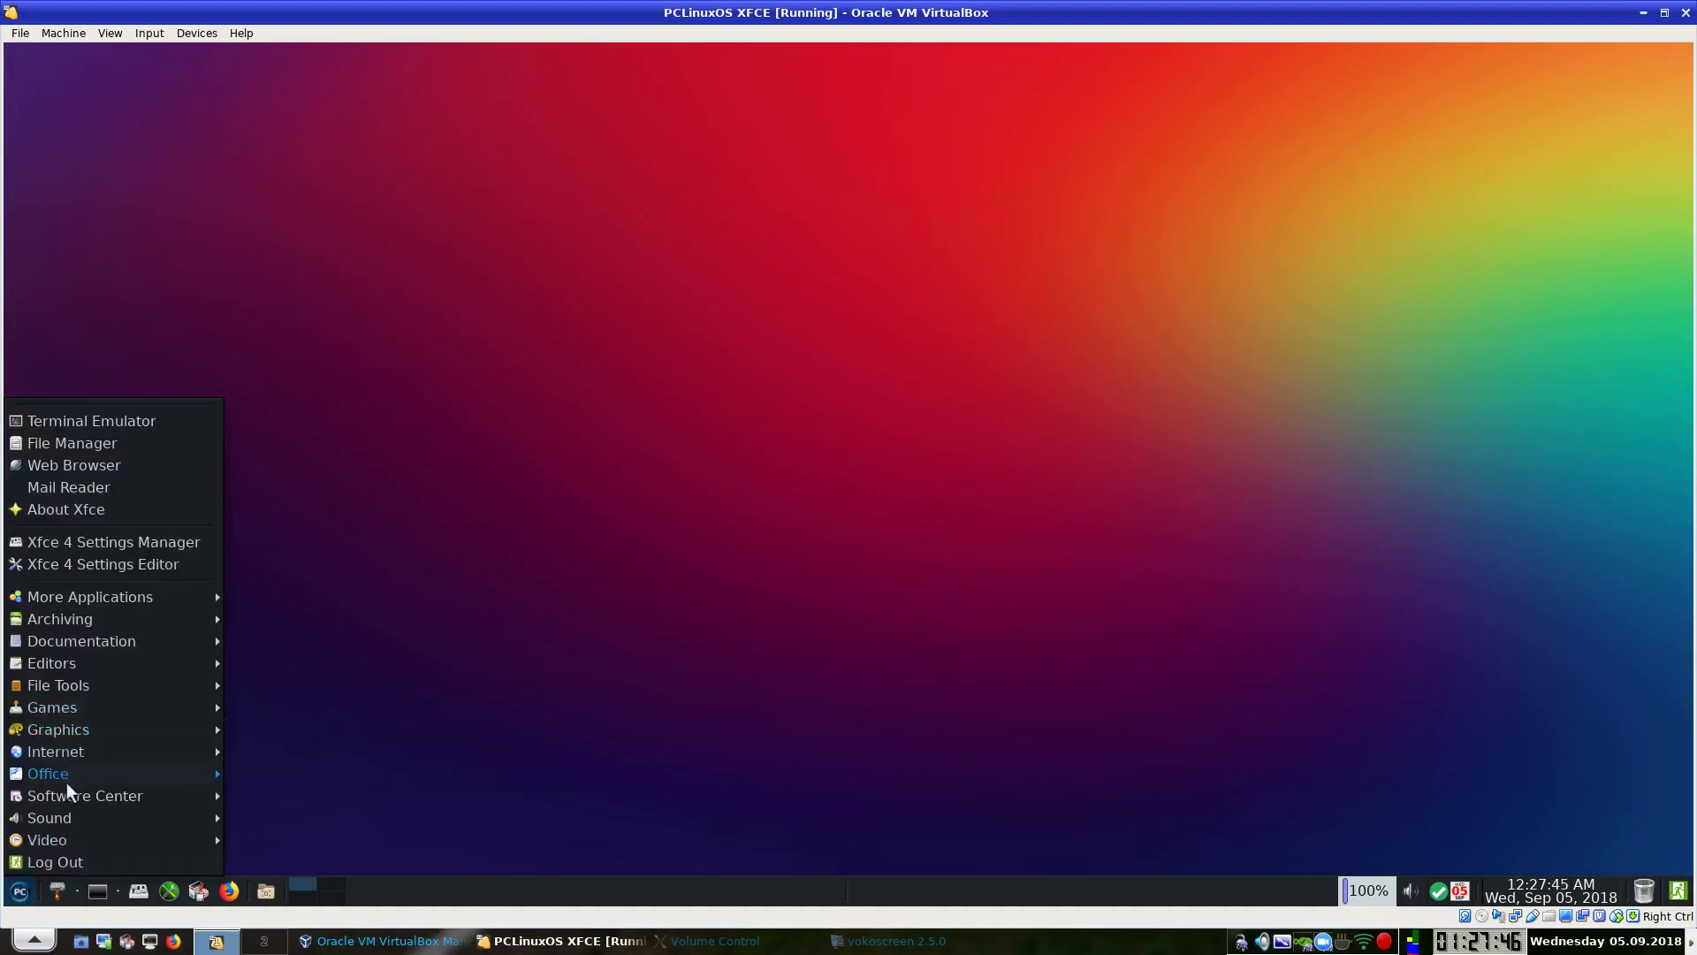
mouse_move(66, 789)
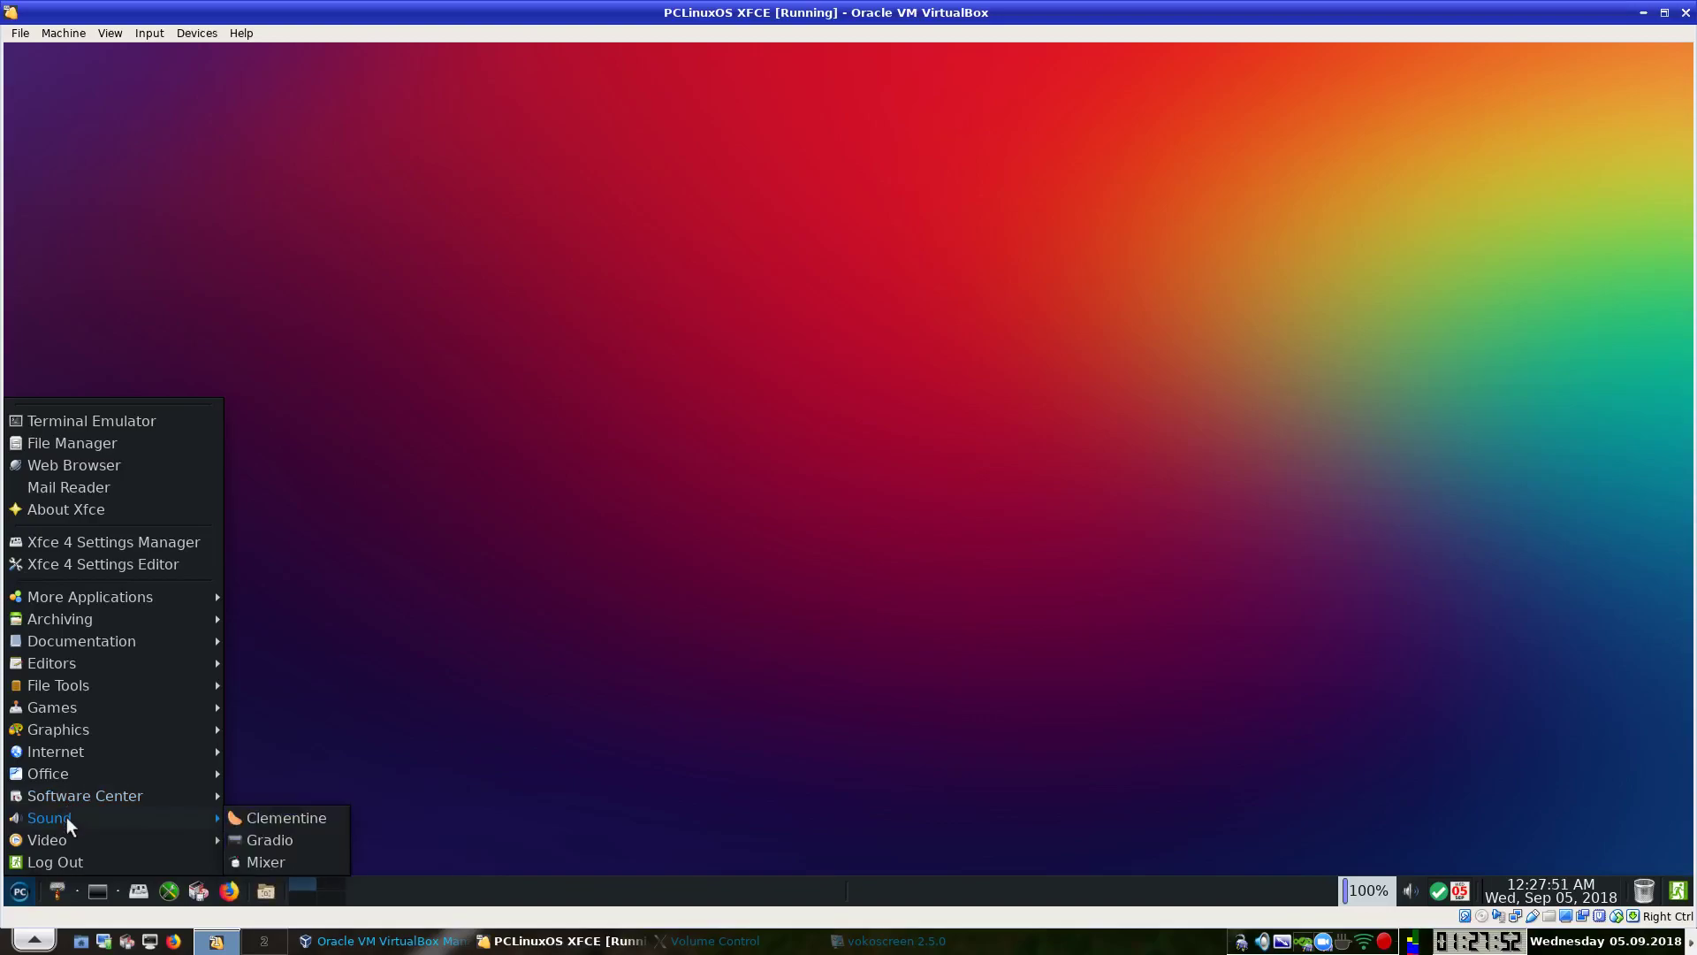
mouse_move(65, 757)
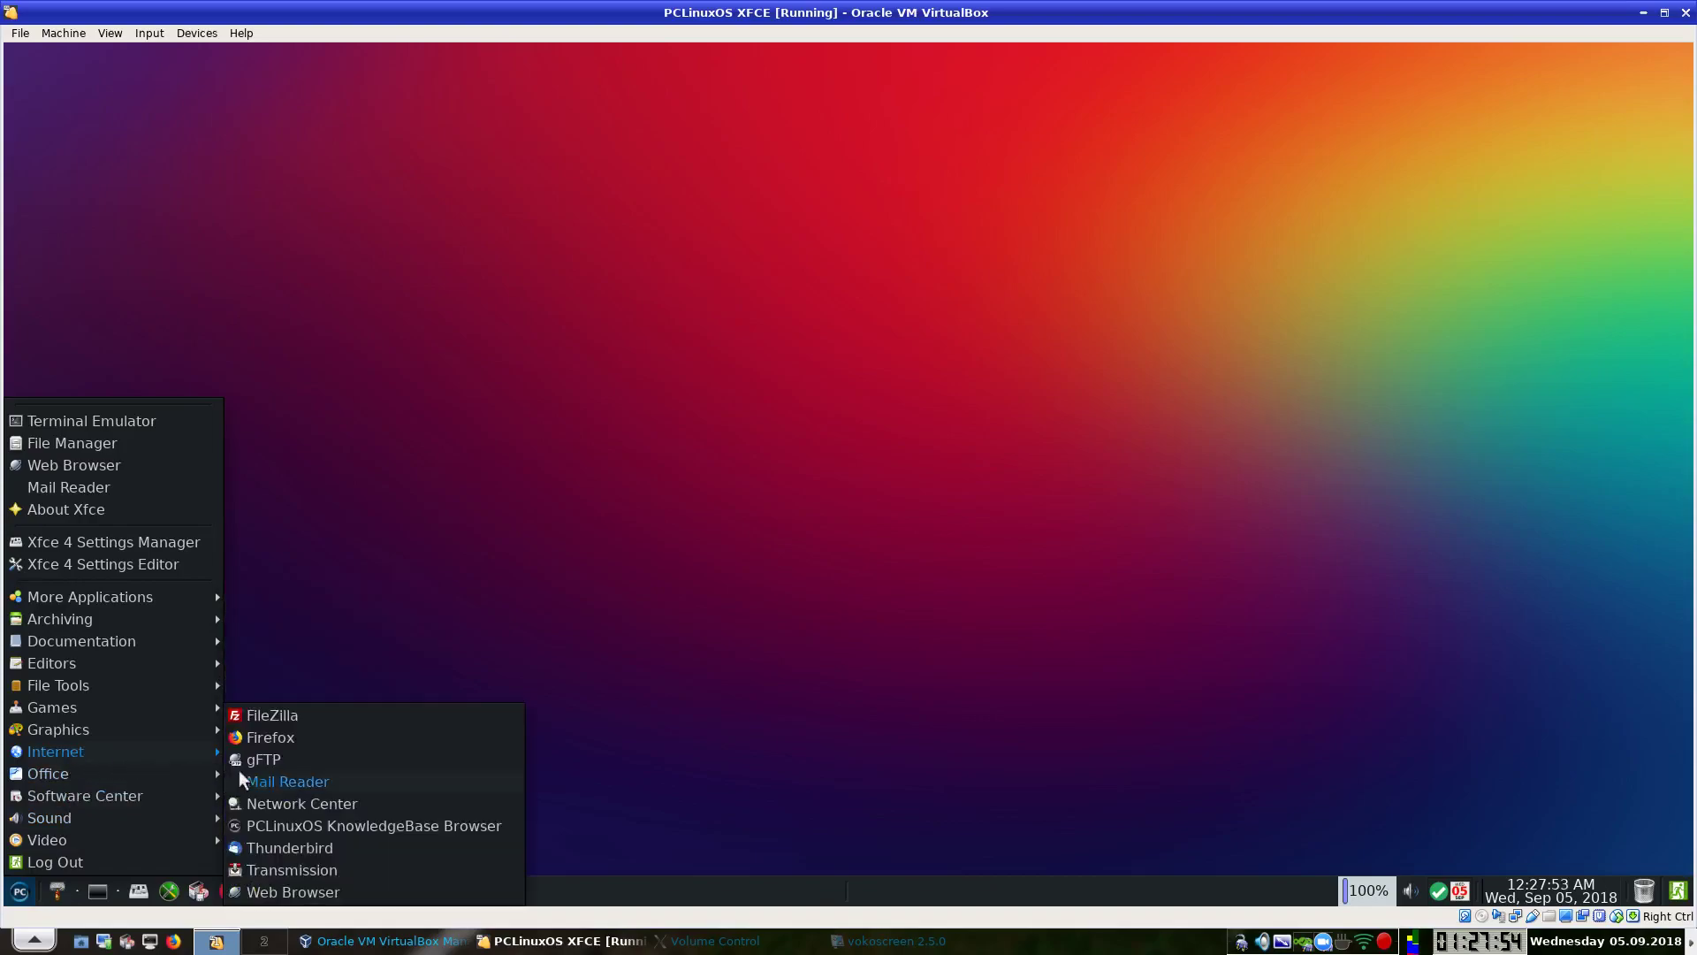
mouse_move(133, 777)
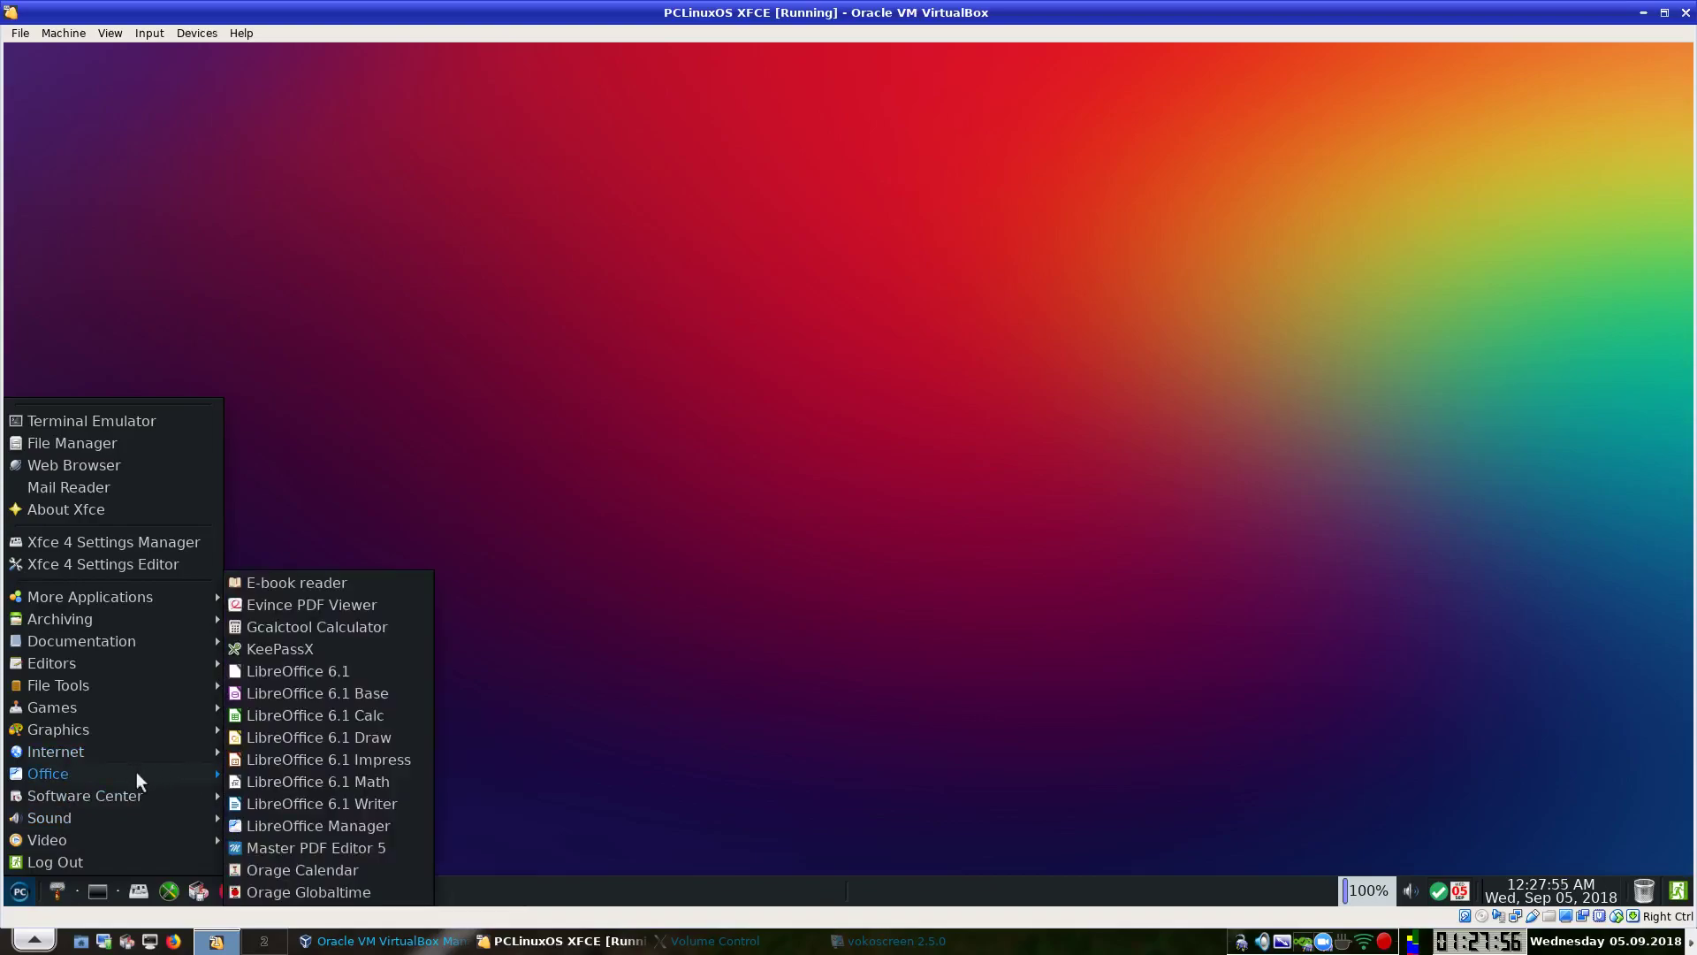
click(320, 624)
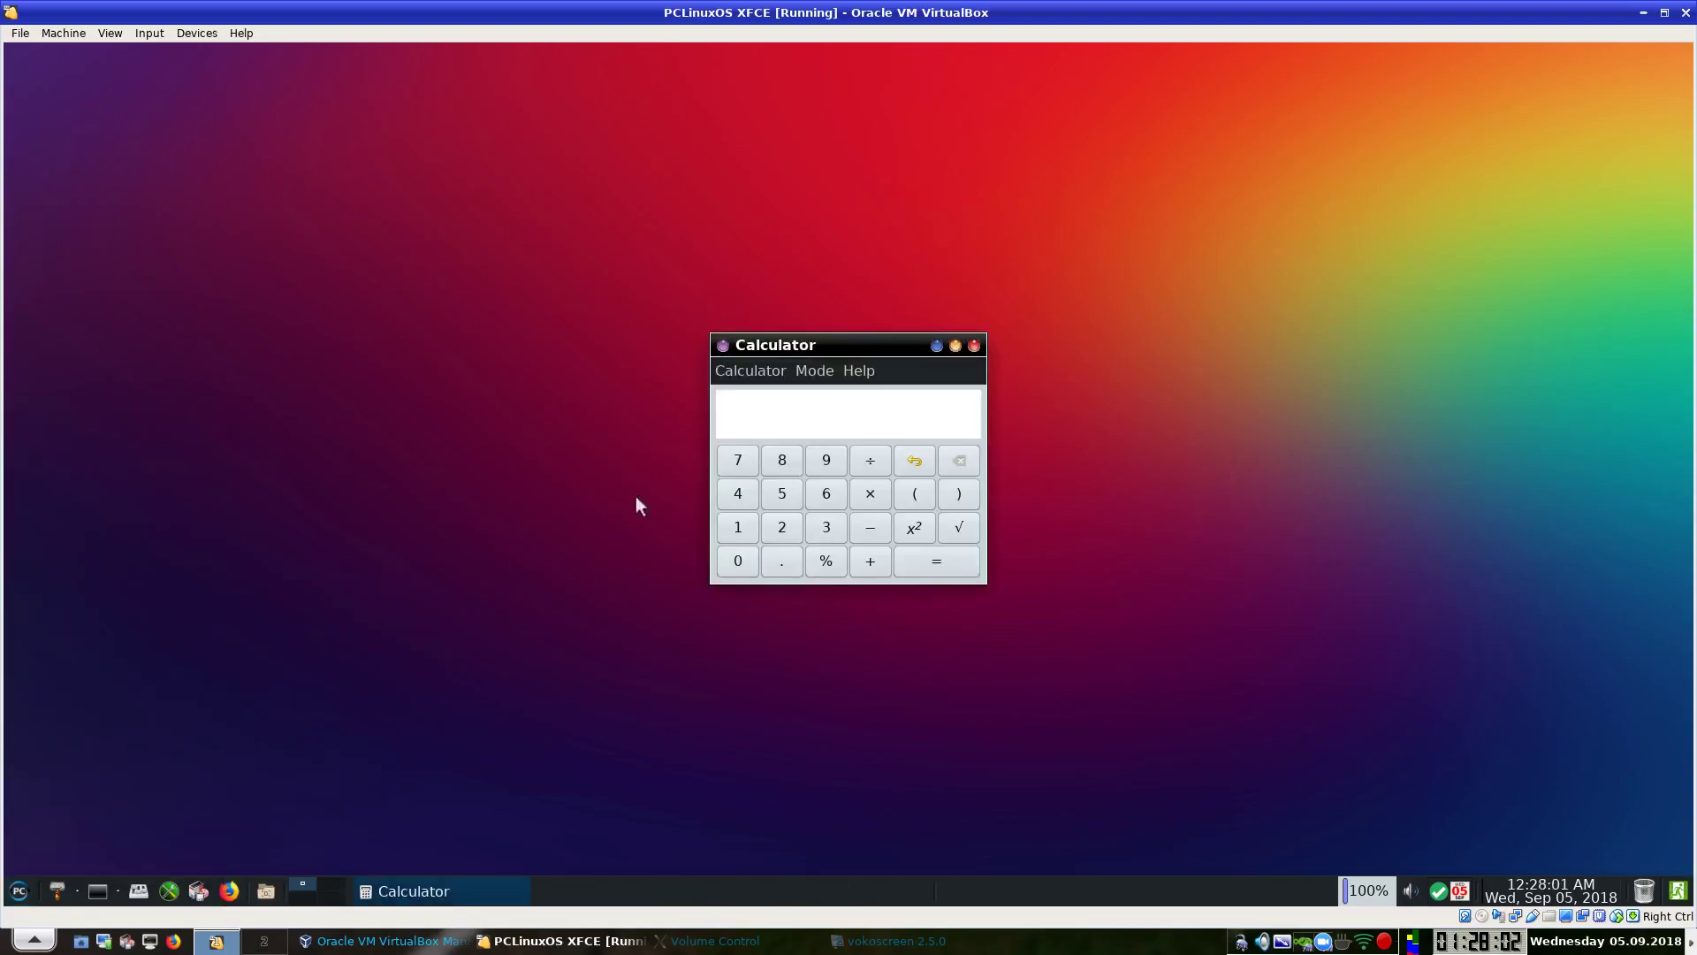
click(810, 370)
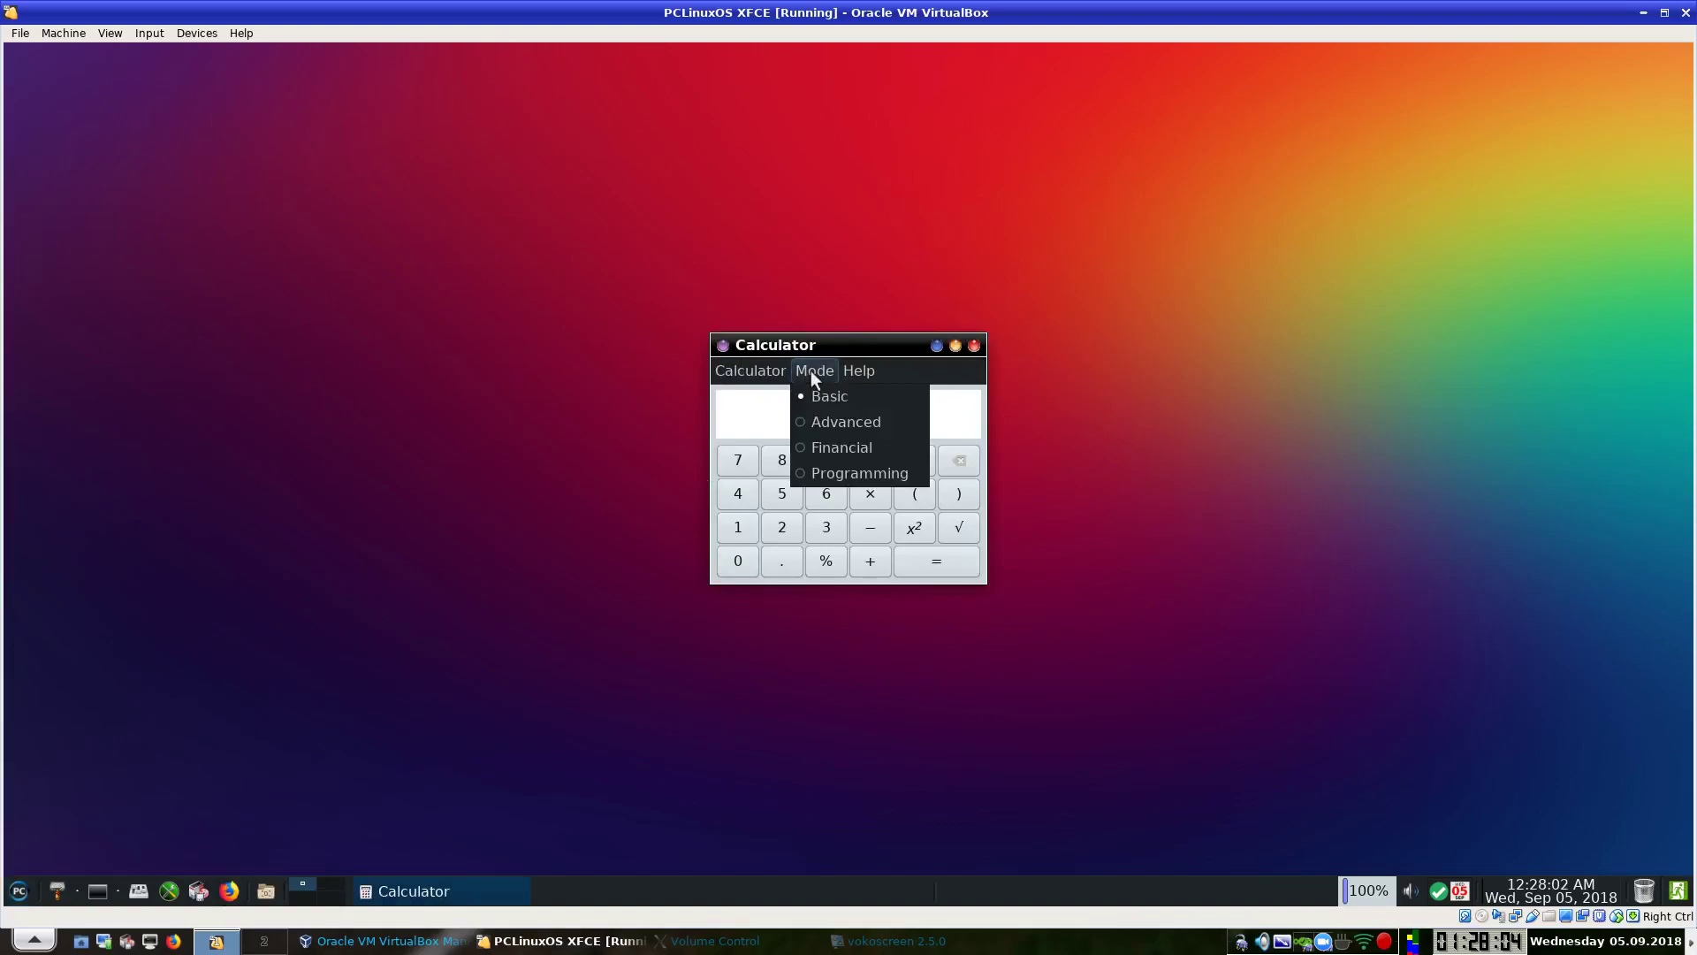
click(818, 418)
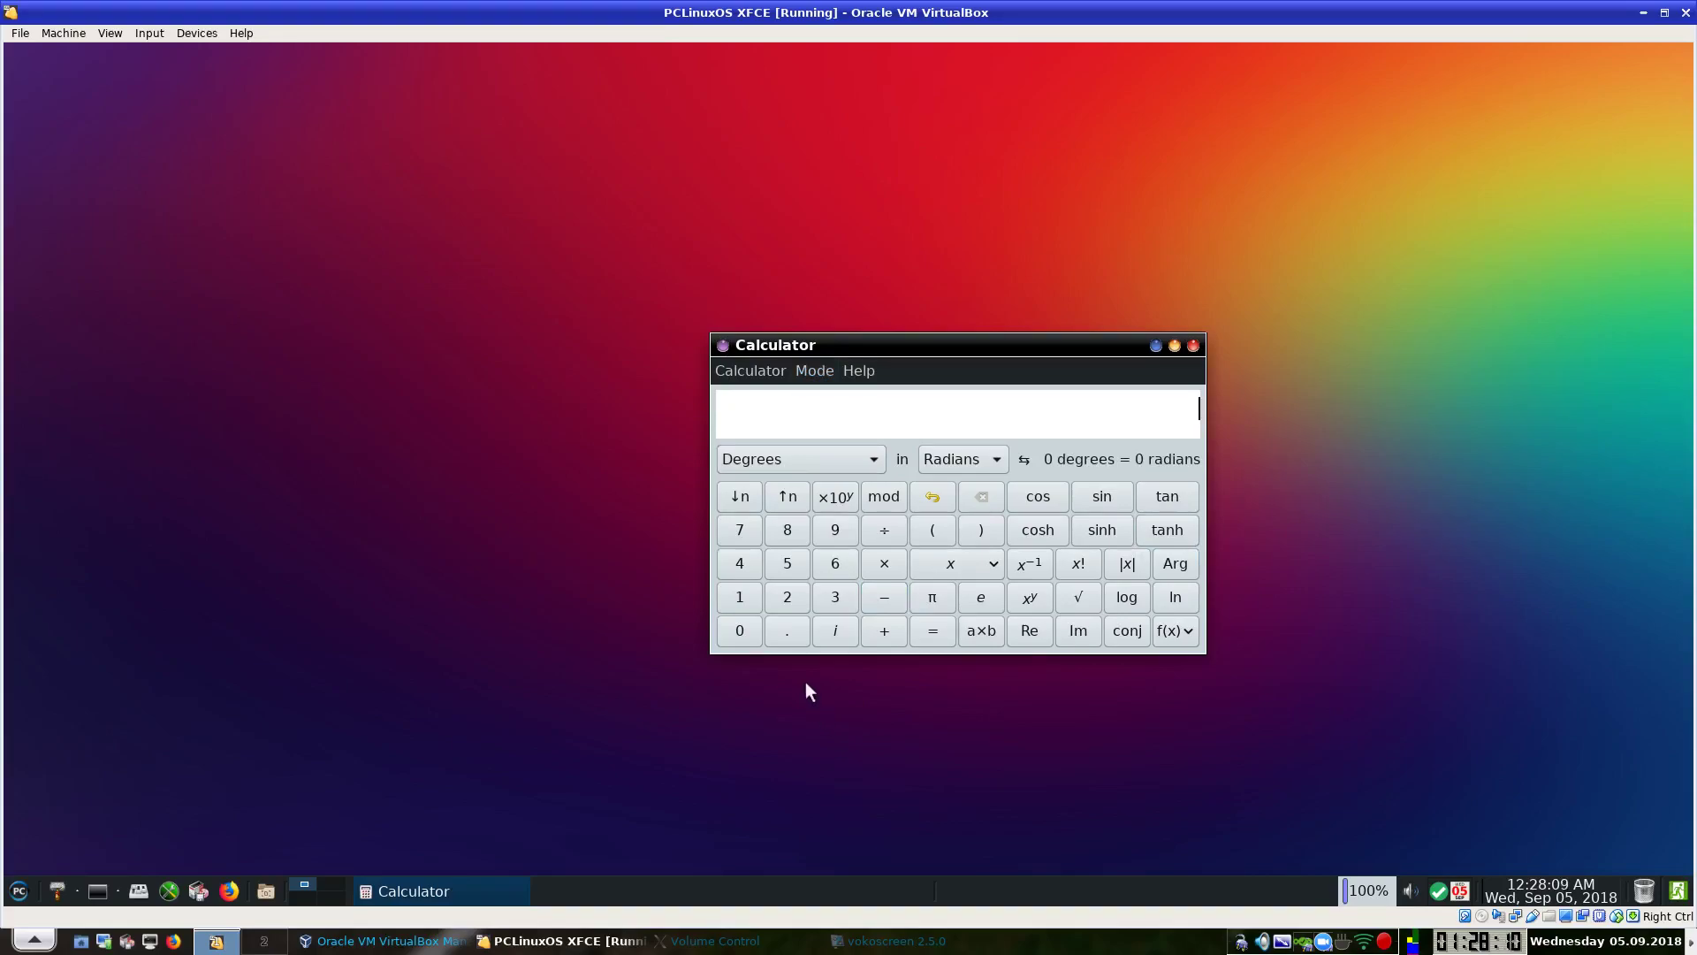
View the calculator's About information, then close the dialog and the calculator.
click(862, 370)
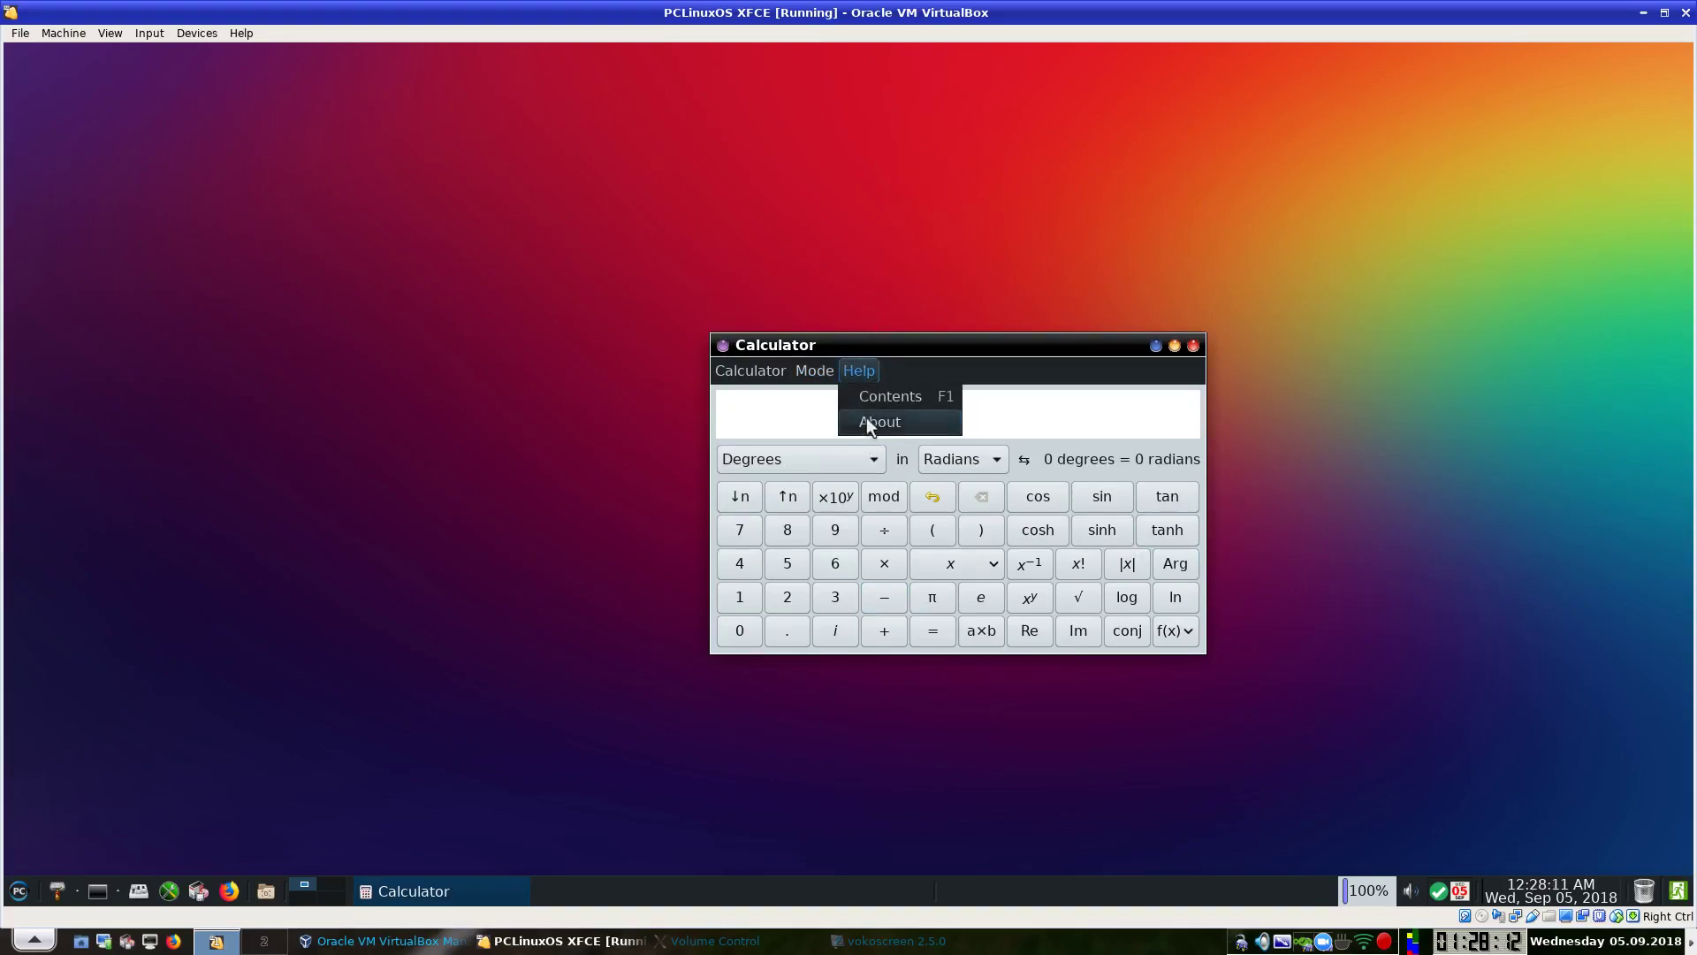
click(867, 422)
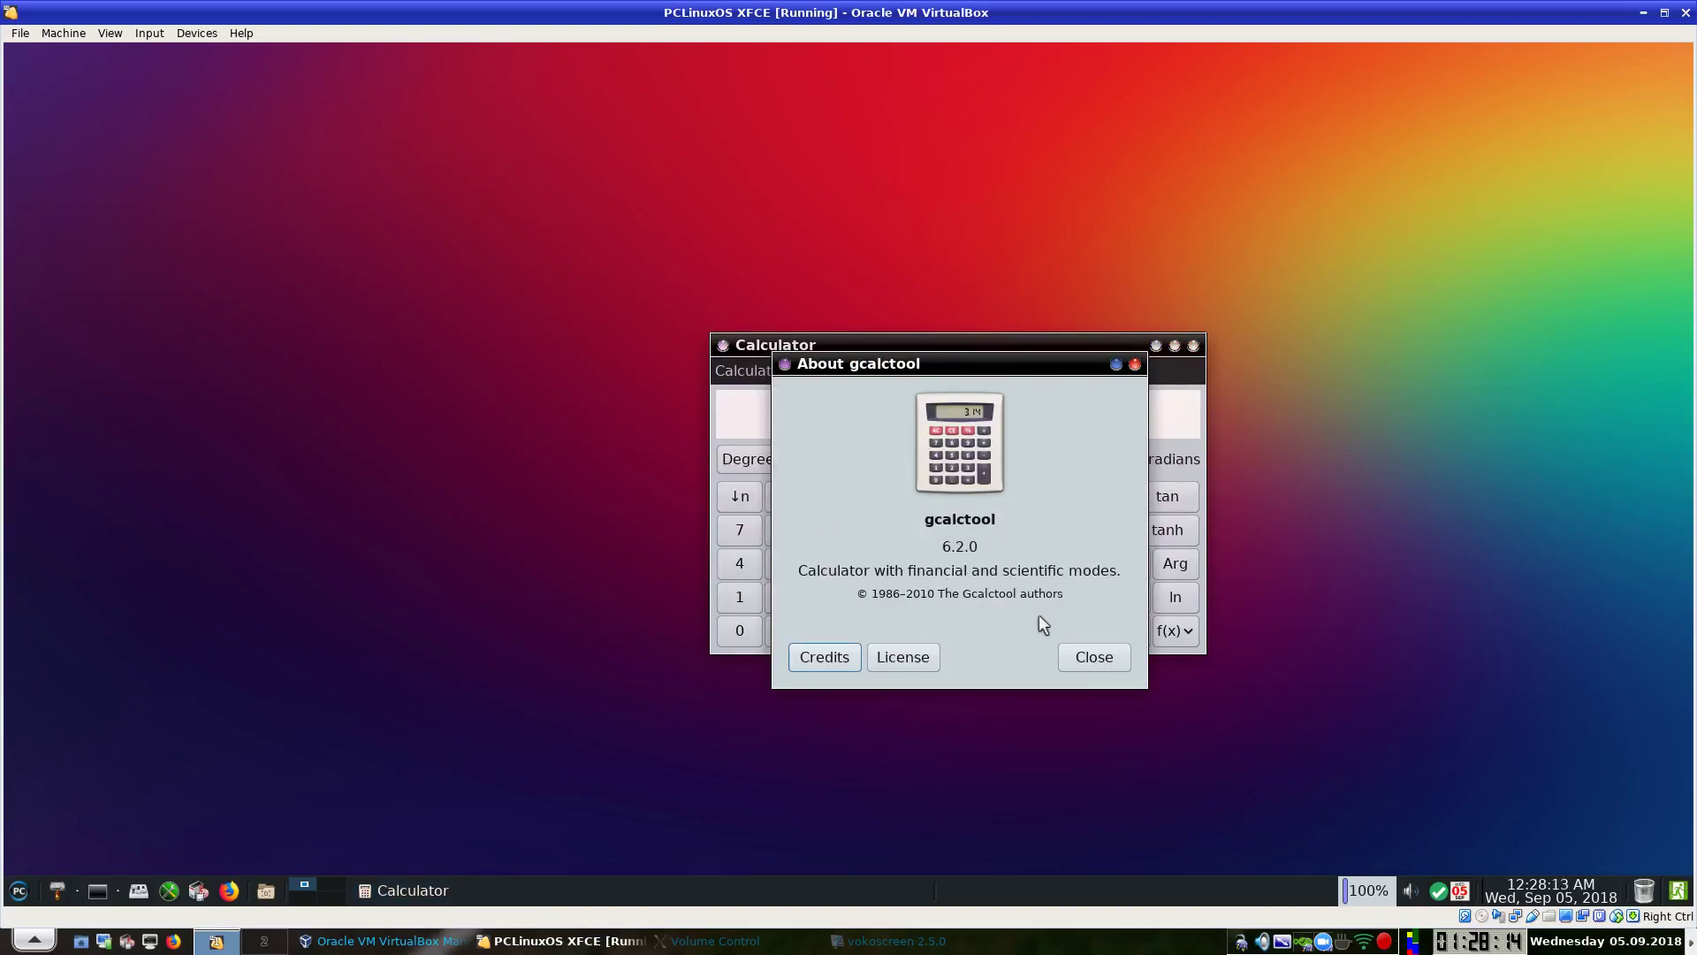
click(1095, 658)
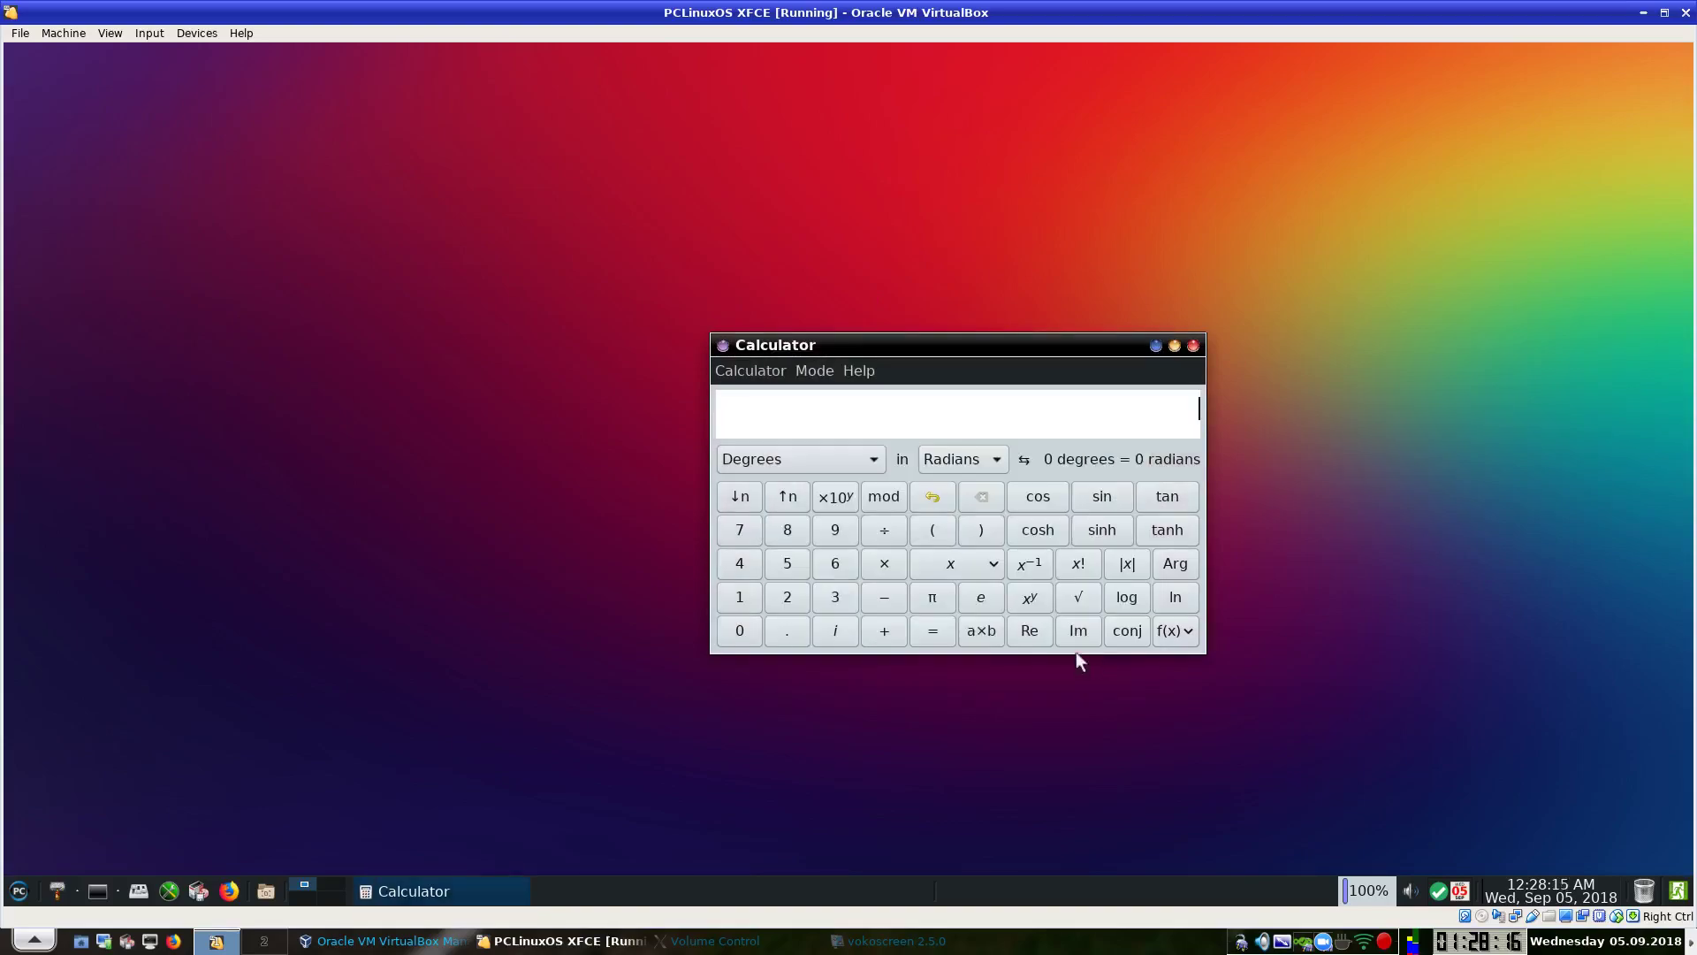
click(1194, 346)
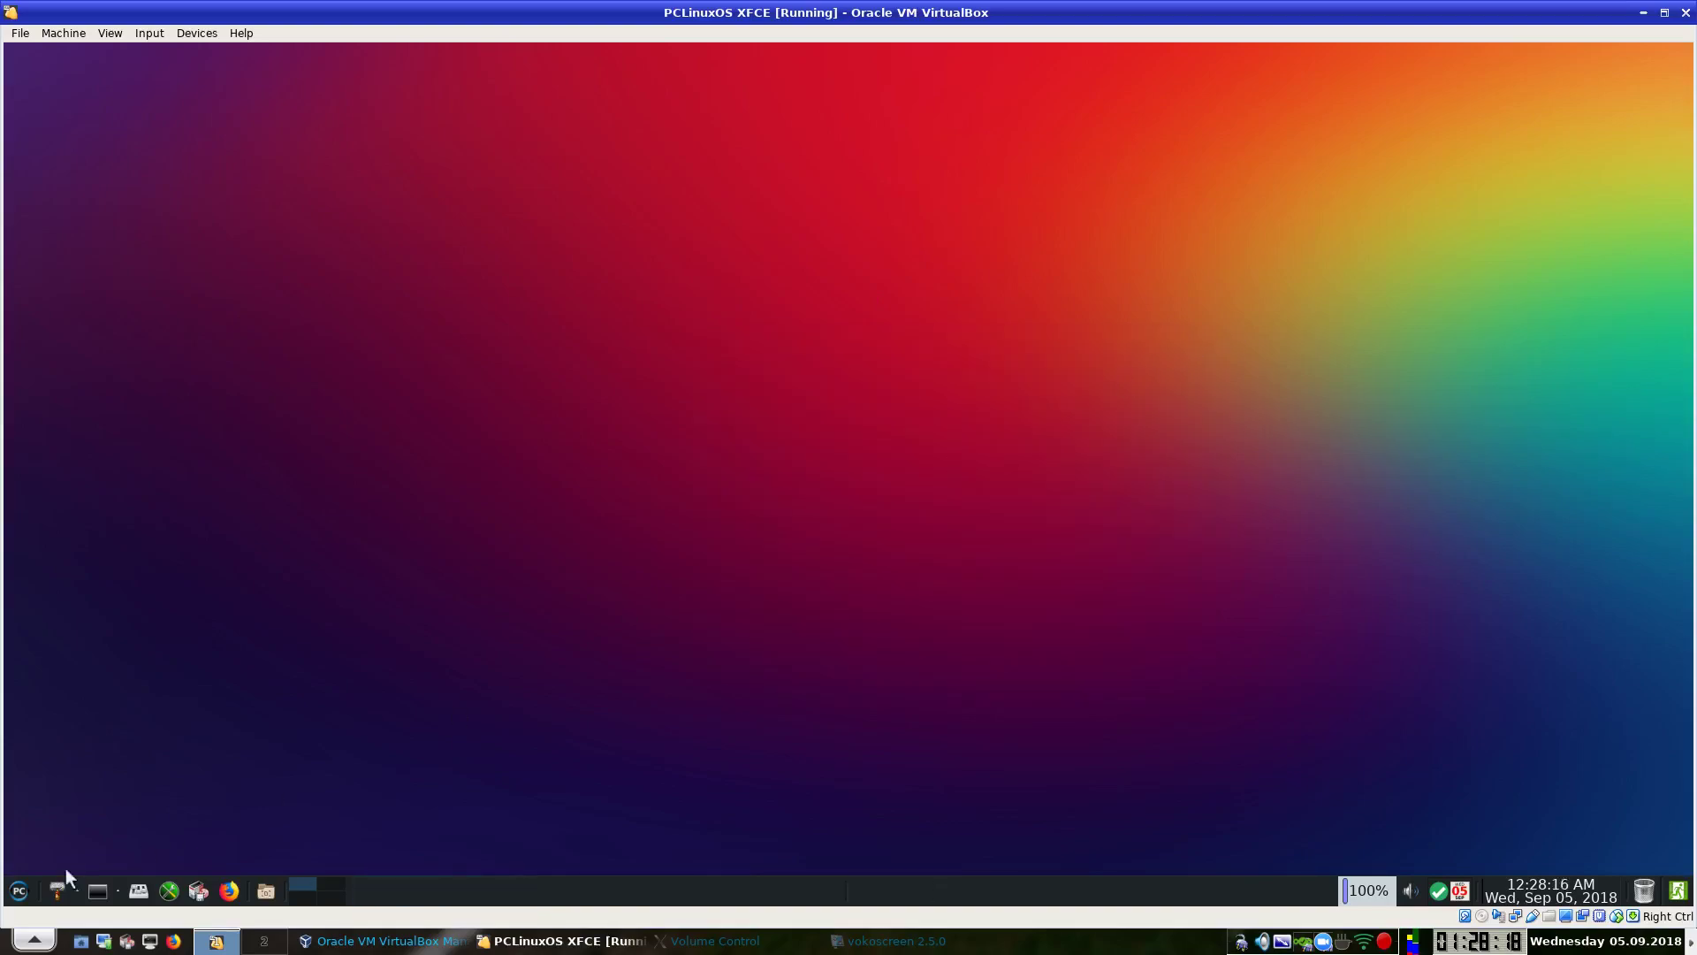
Launch Clementine from the Sound applications, view its About Clementine information, and close the dialog and the player.
click(12, 898)
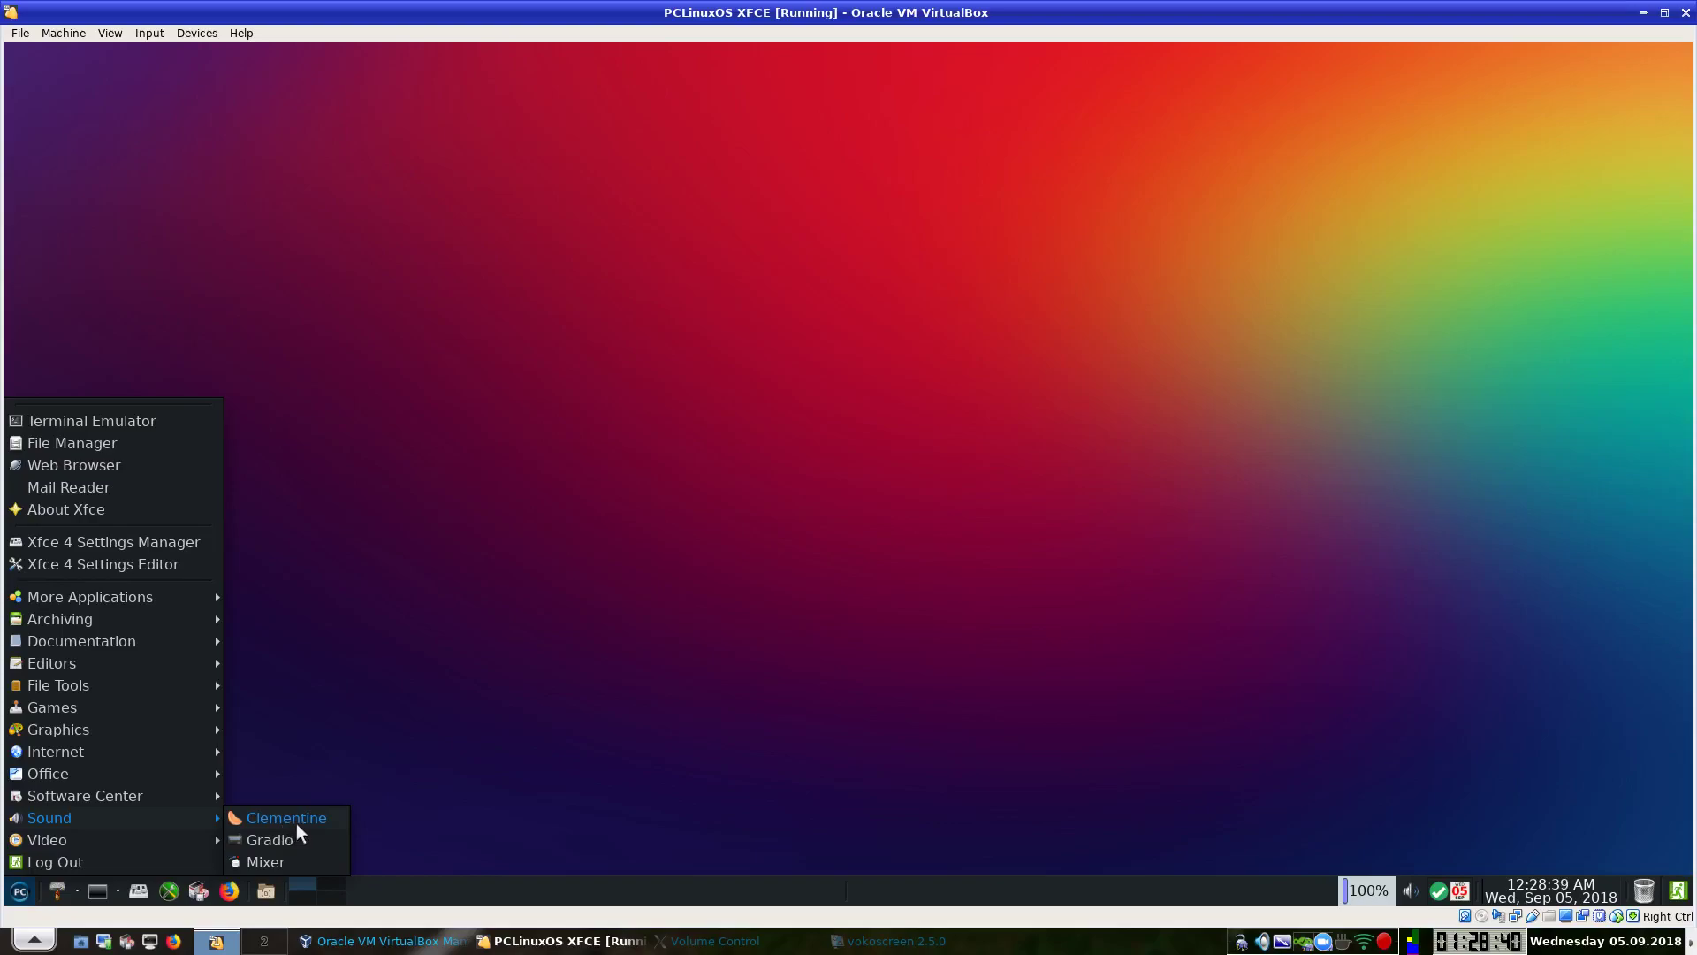
click(295, 824)
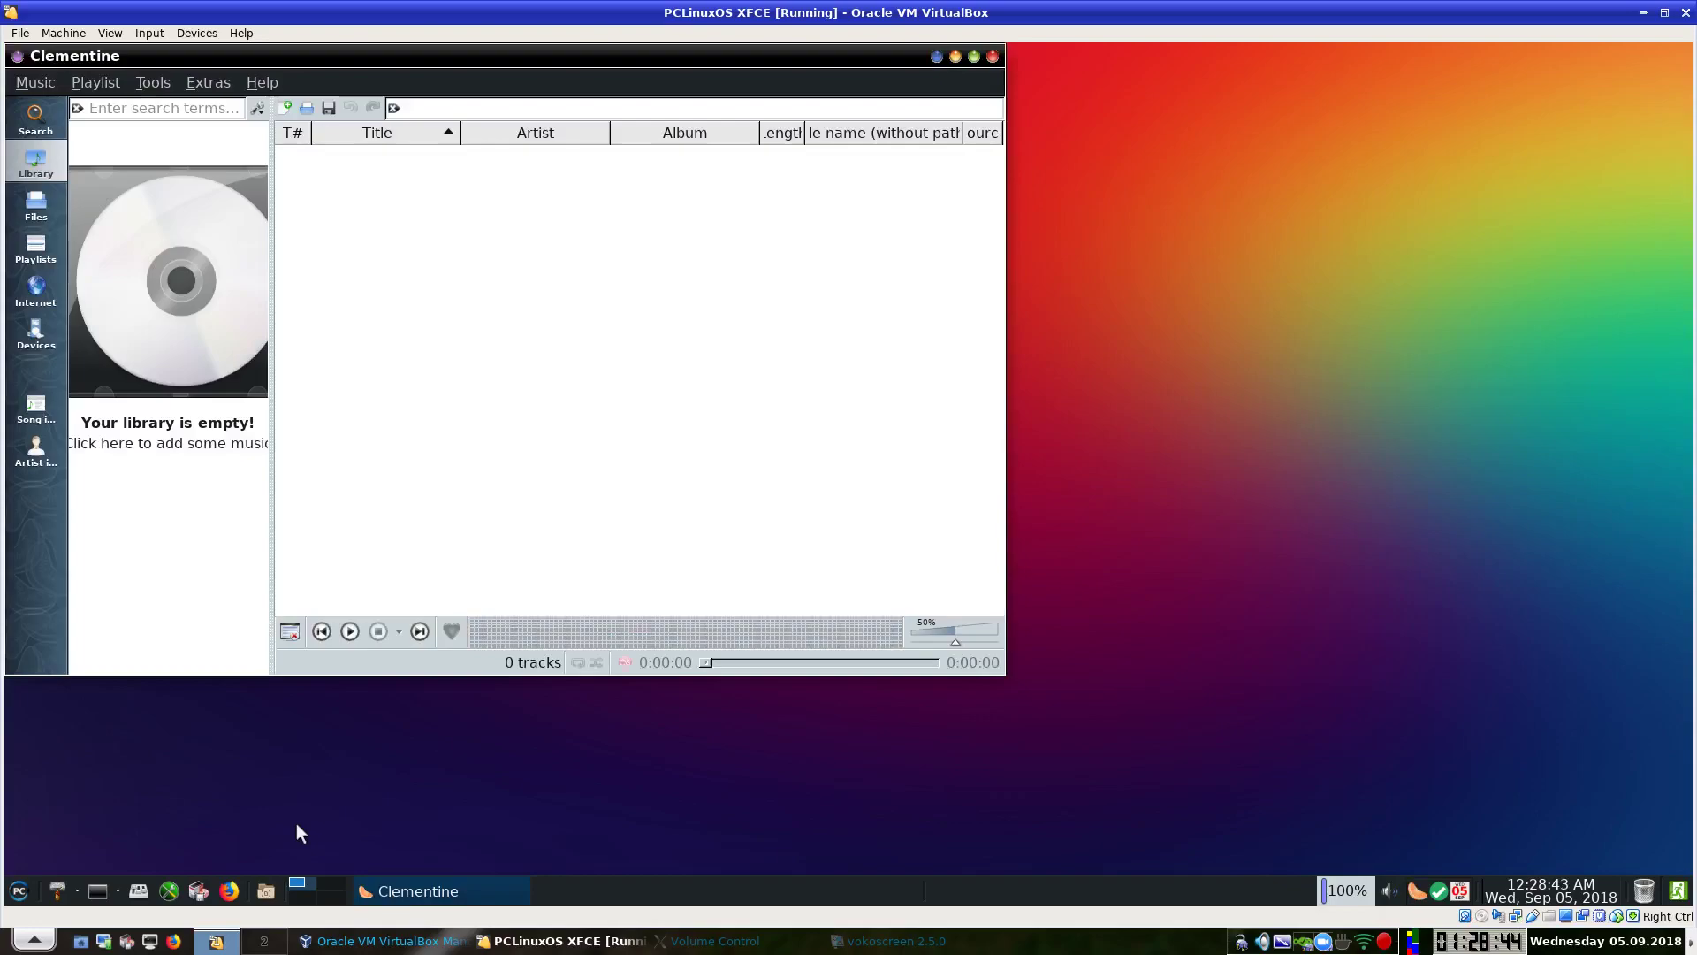
click(263, 82)
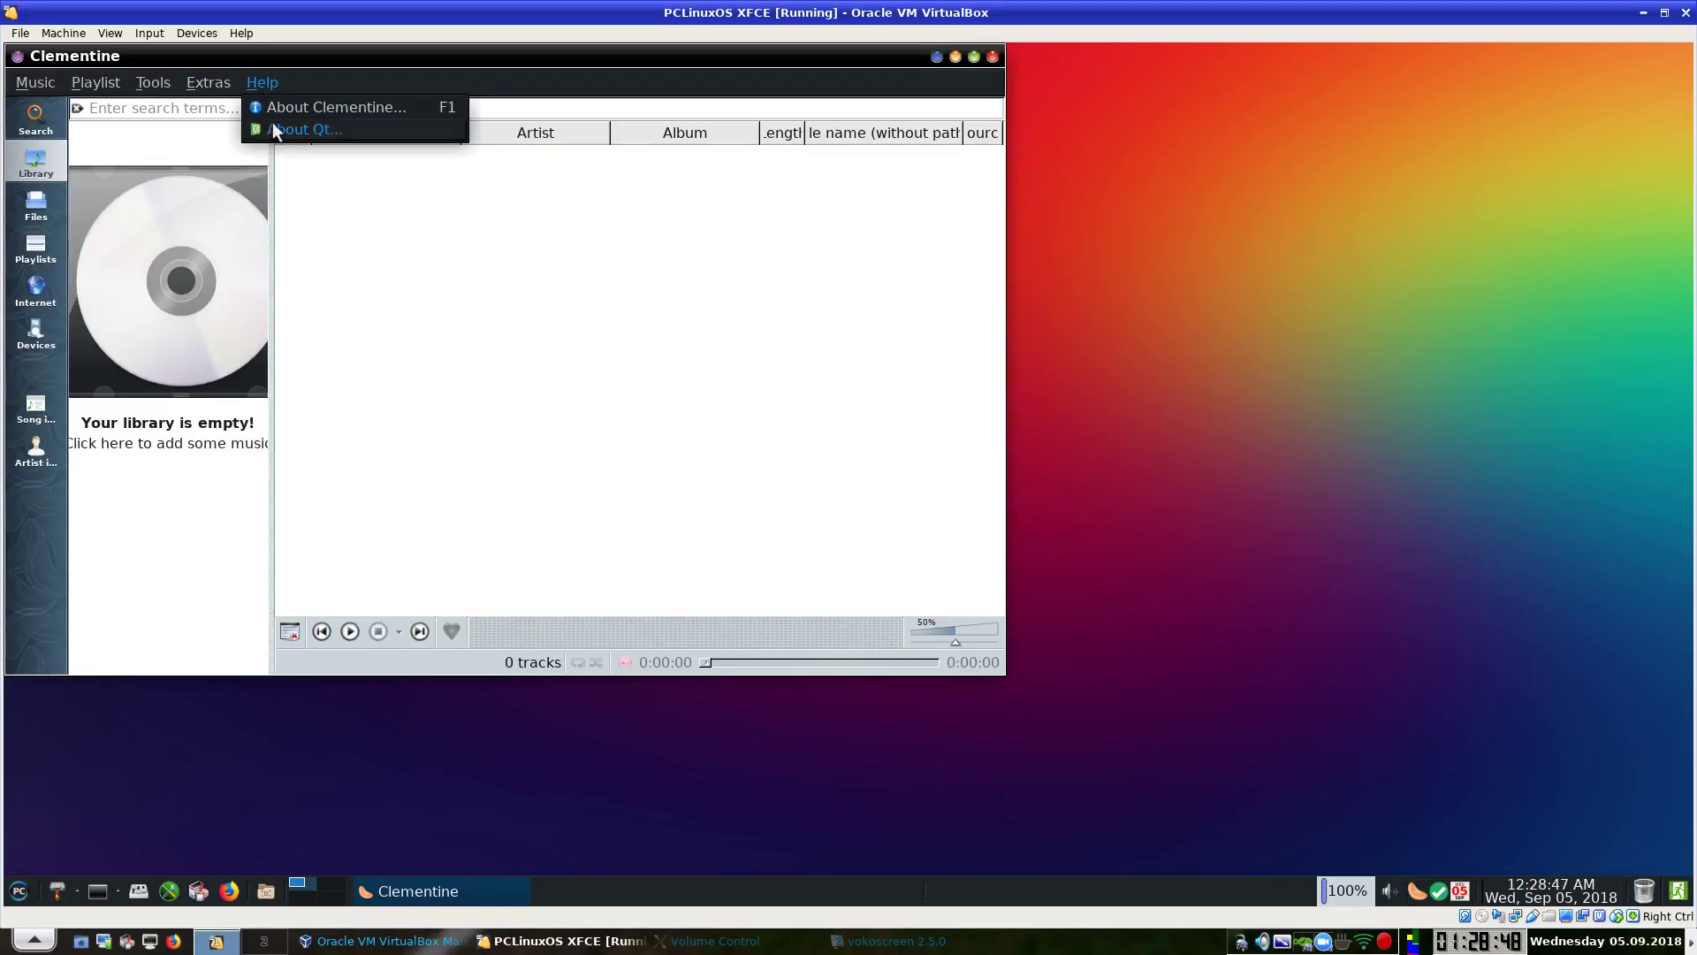
click(294, 104)
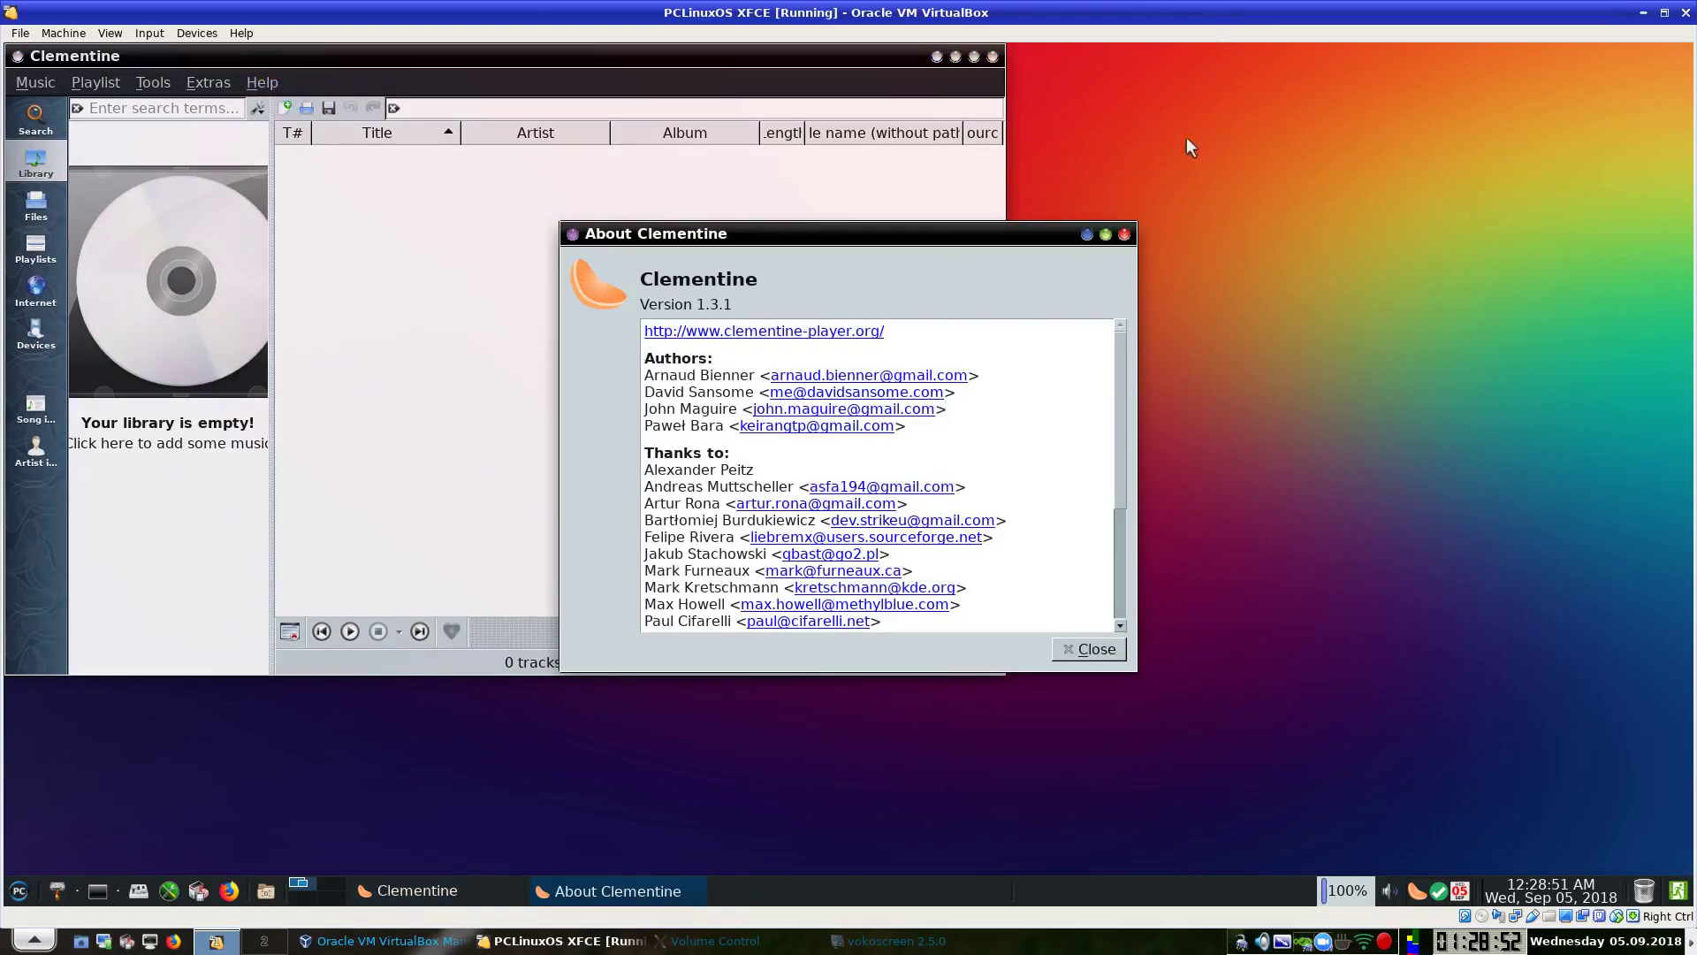
click(1125, 234)
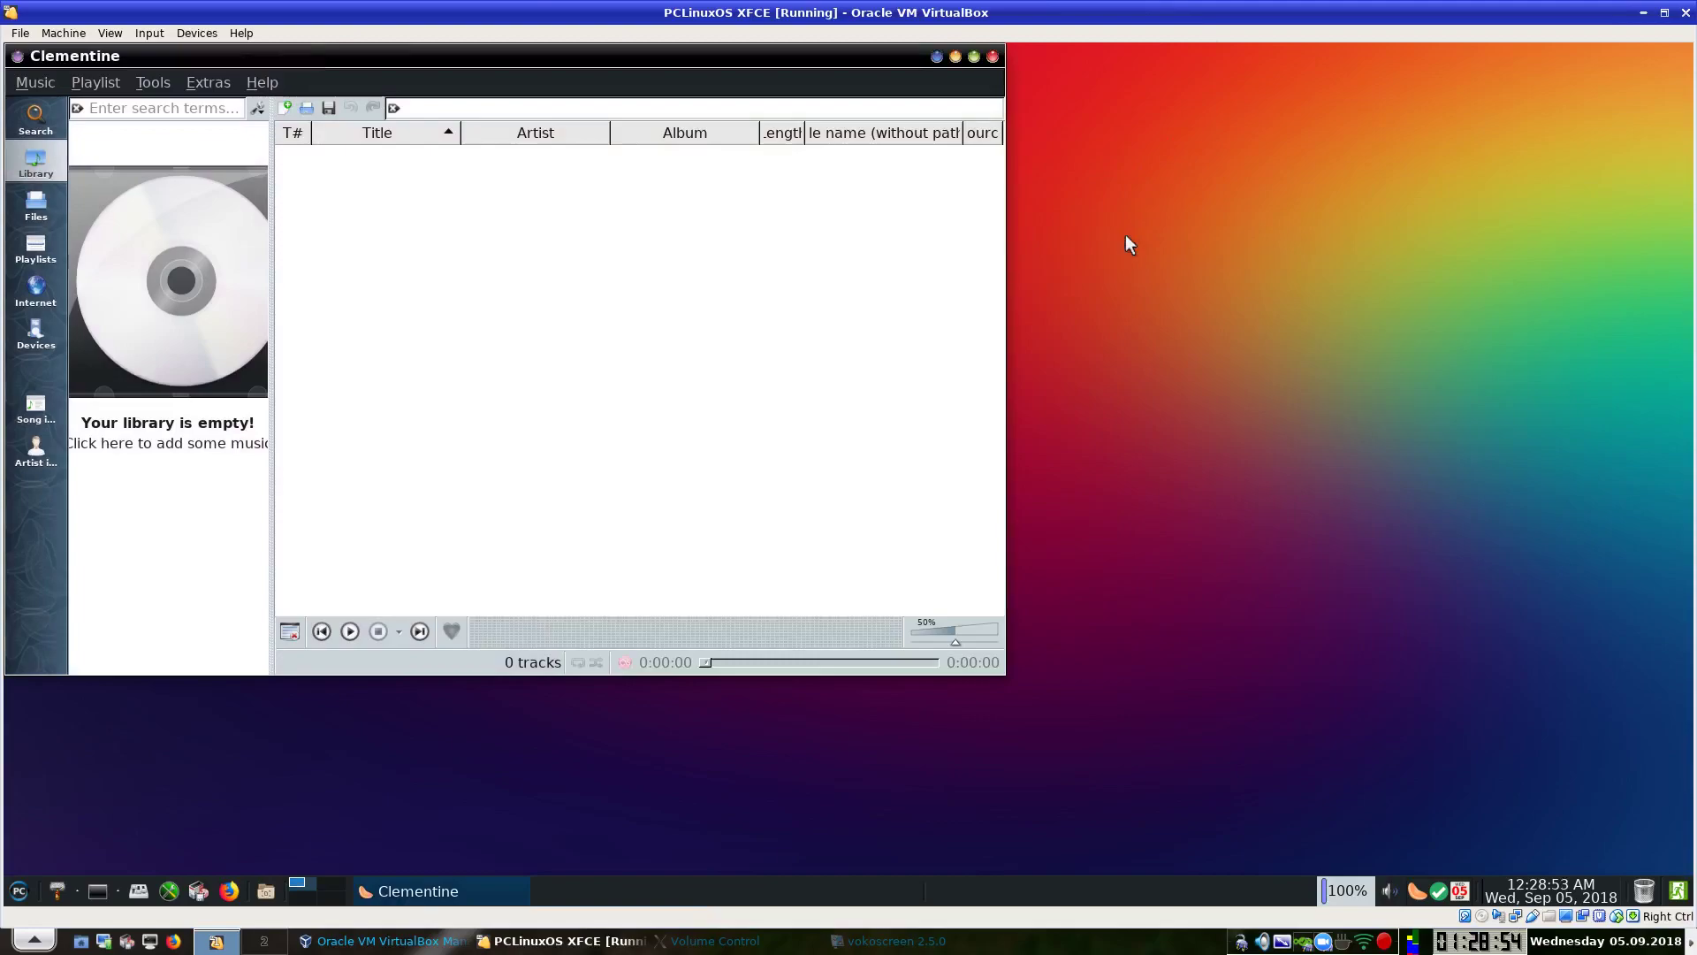
click(992, 58)
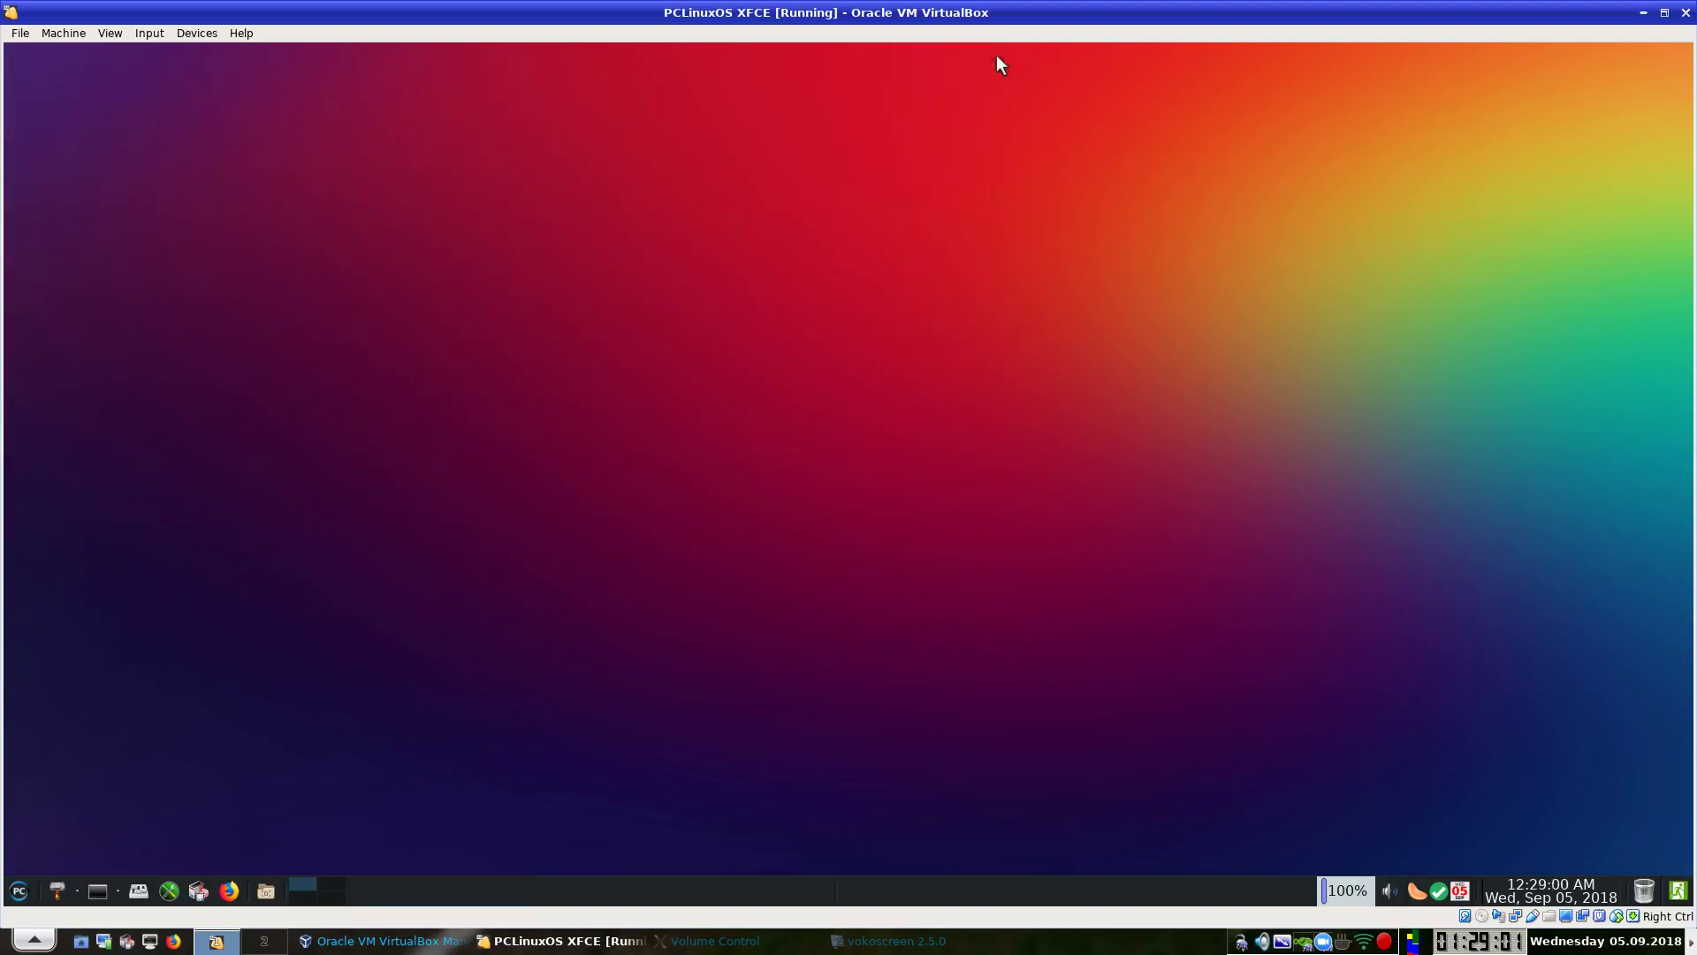
Launch Gradio from the Sound applications, browse the Countries list in its Discover view, and close it.
click(17, 891)
mouse_move(55, 753)
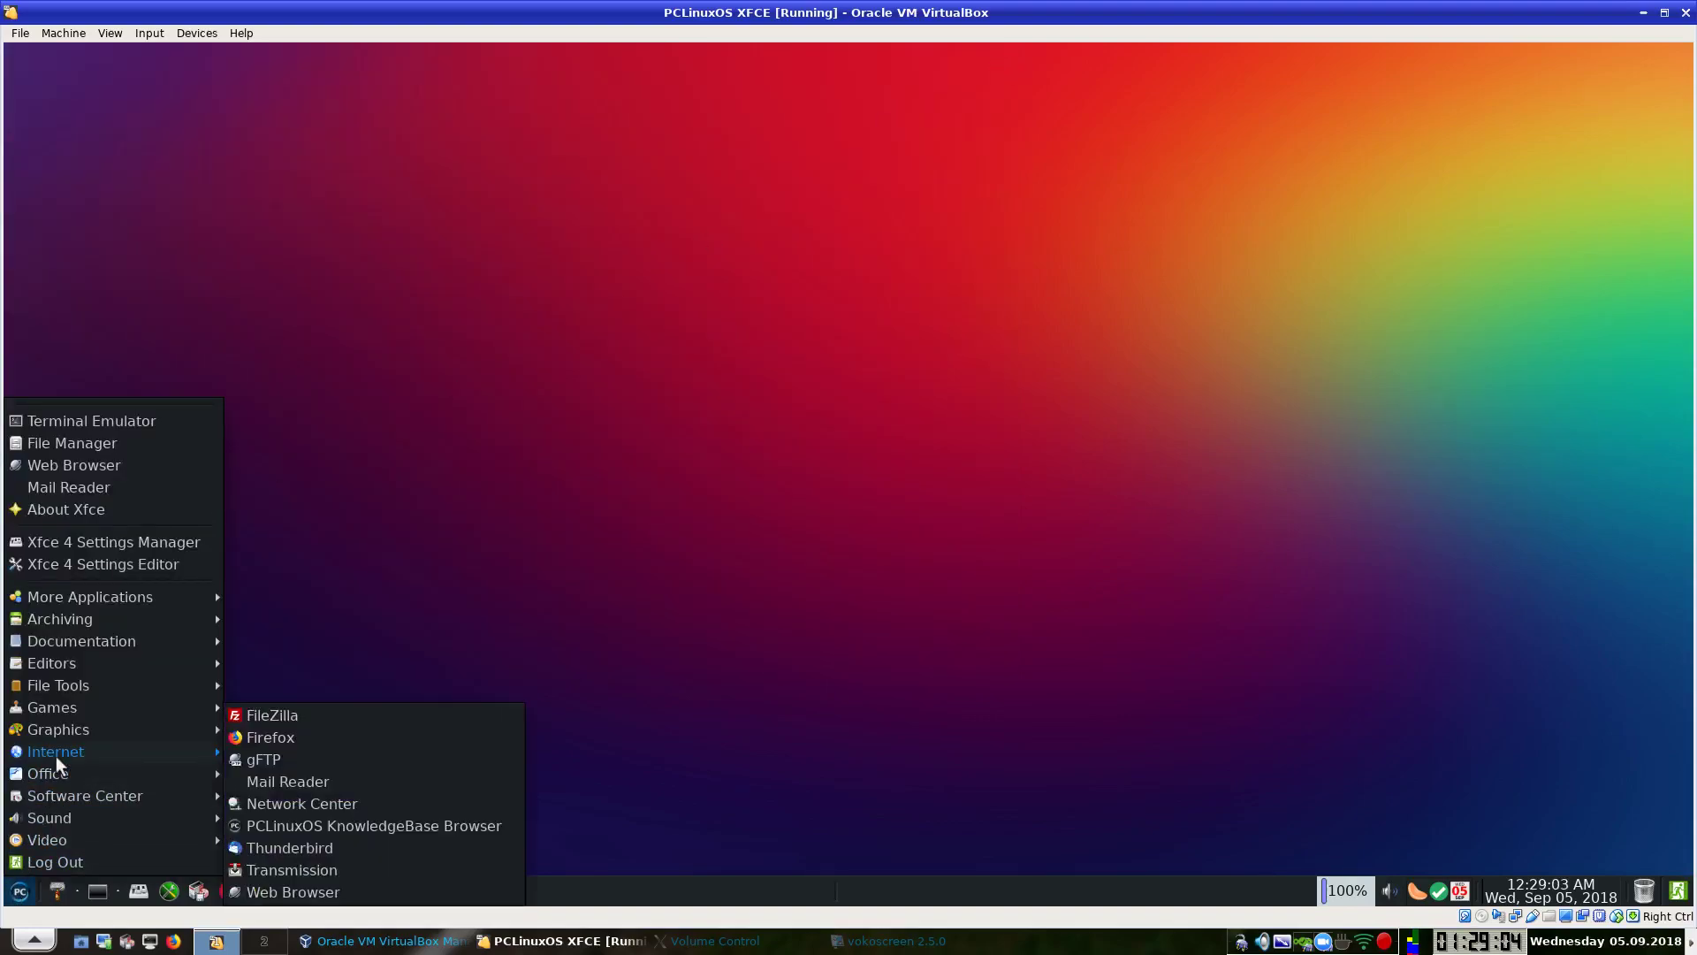
mouse_move(71, 815)
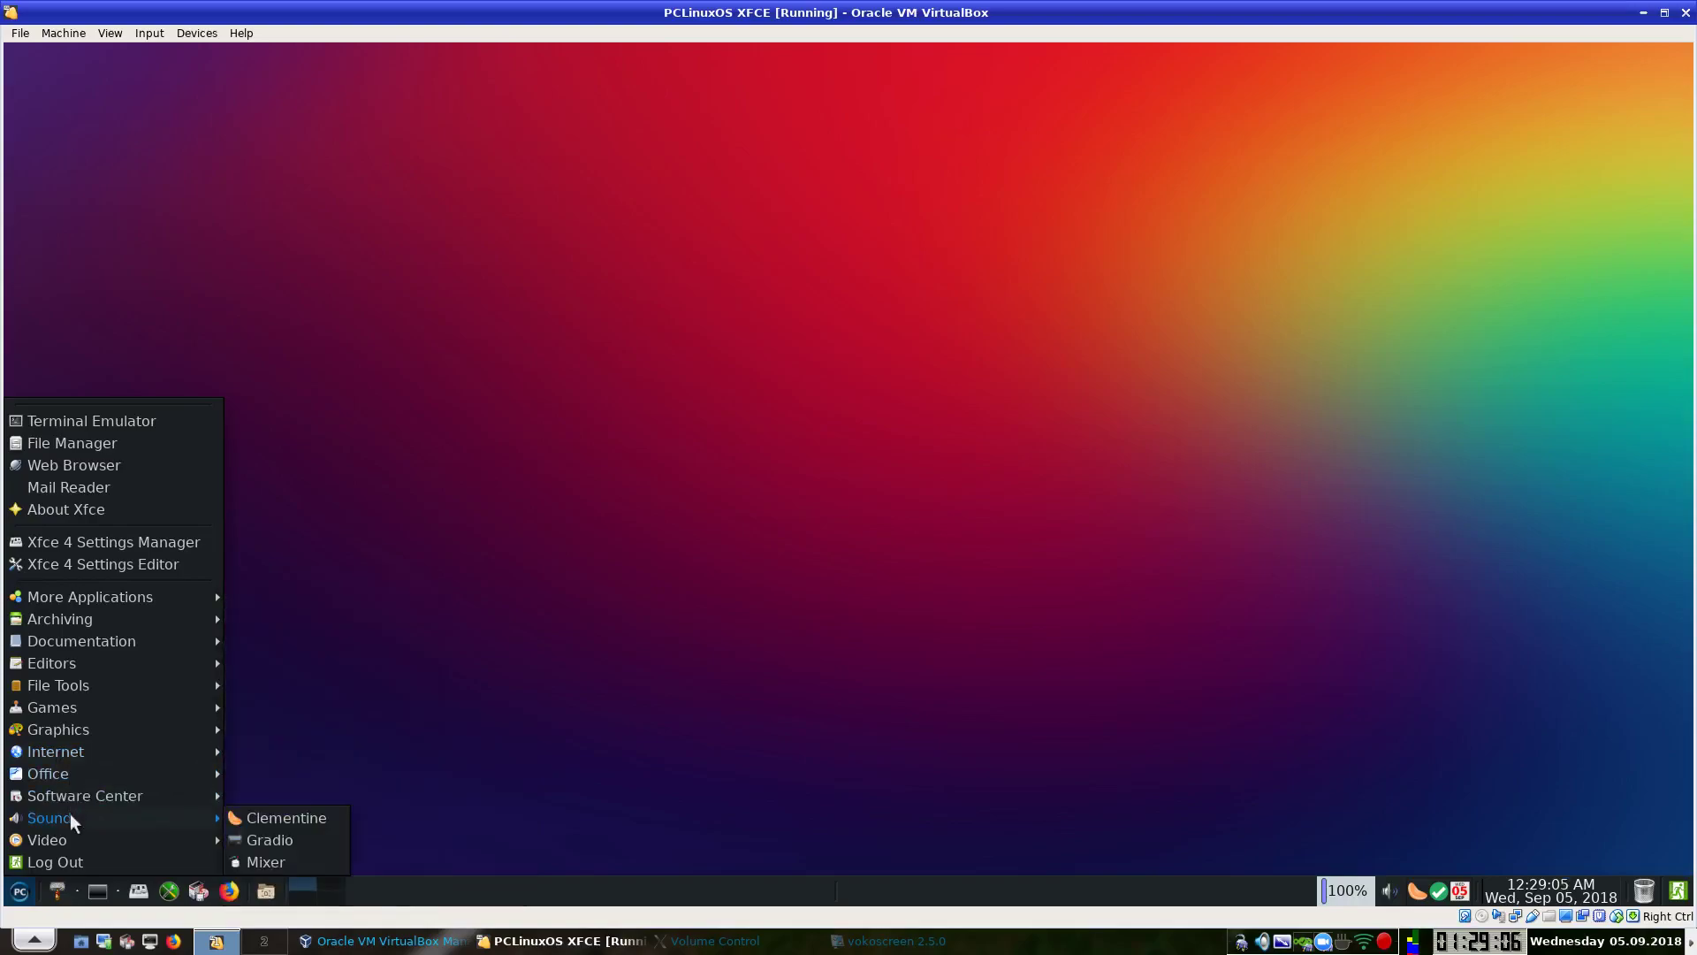
click(278, 844)
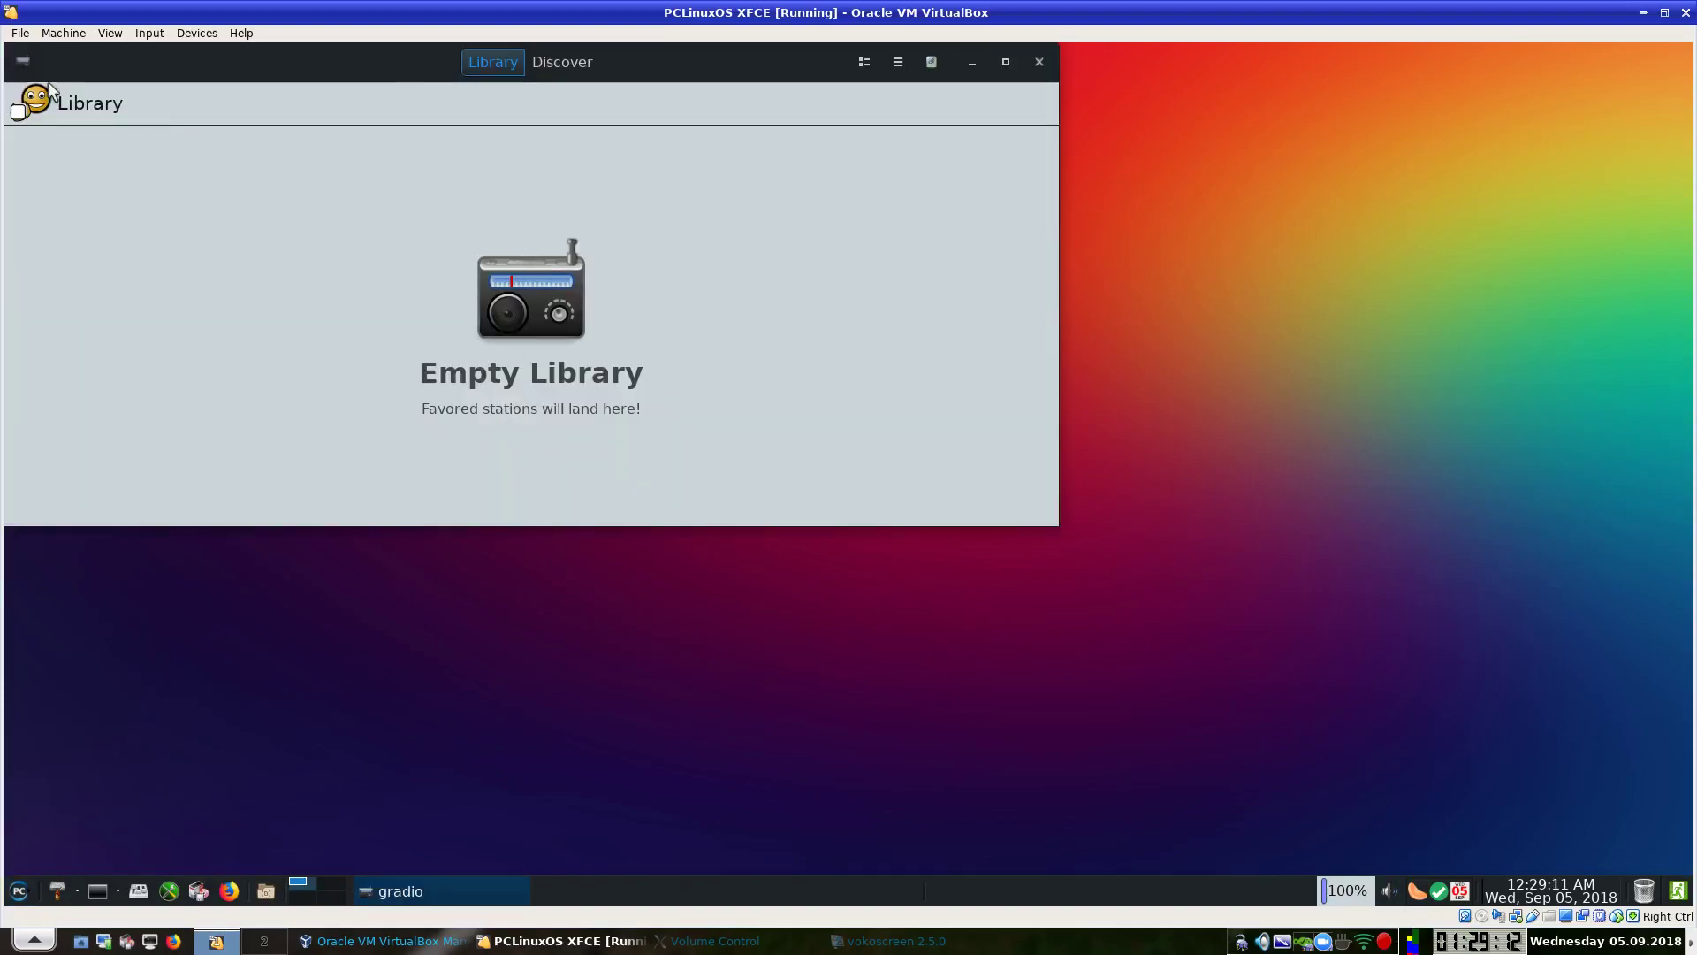
click(535, 64)
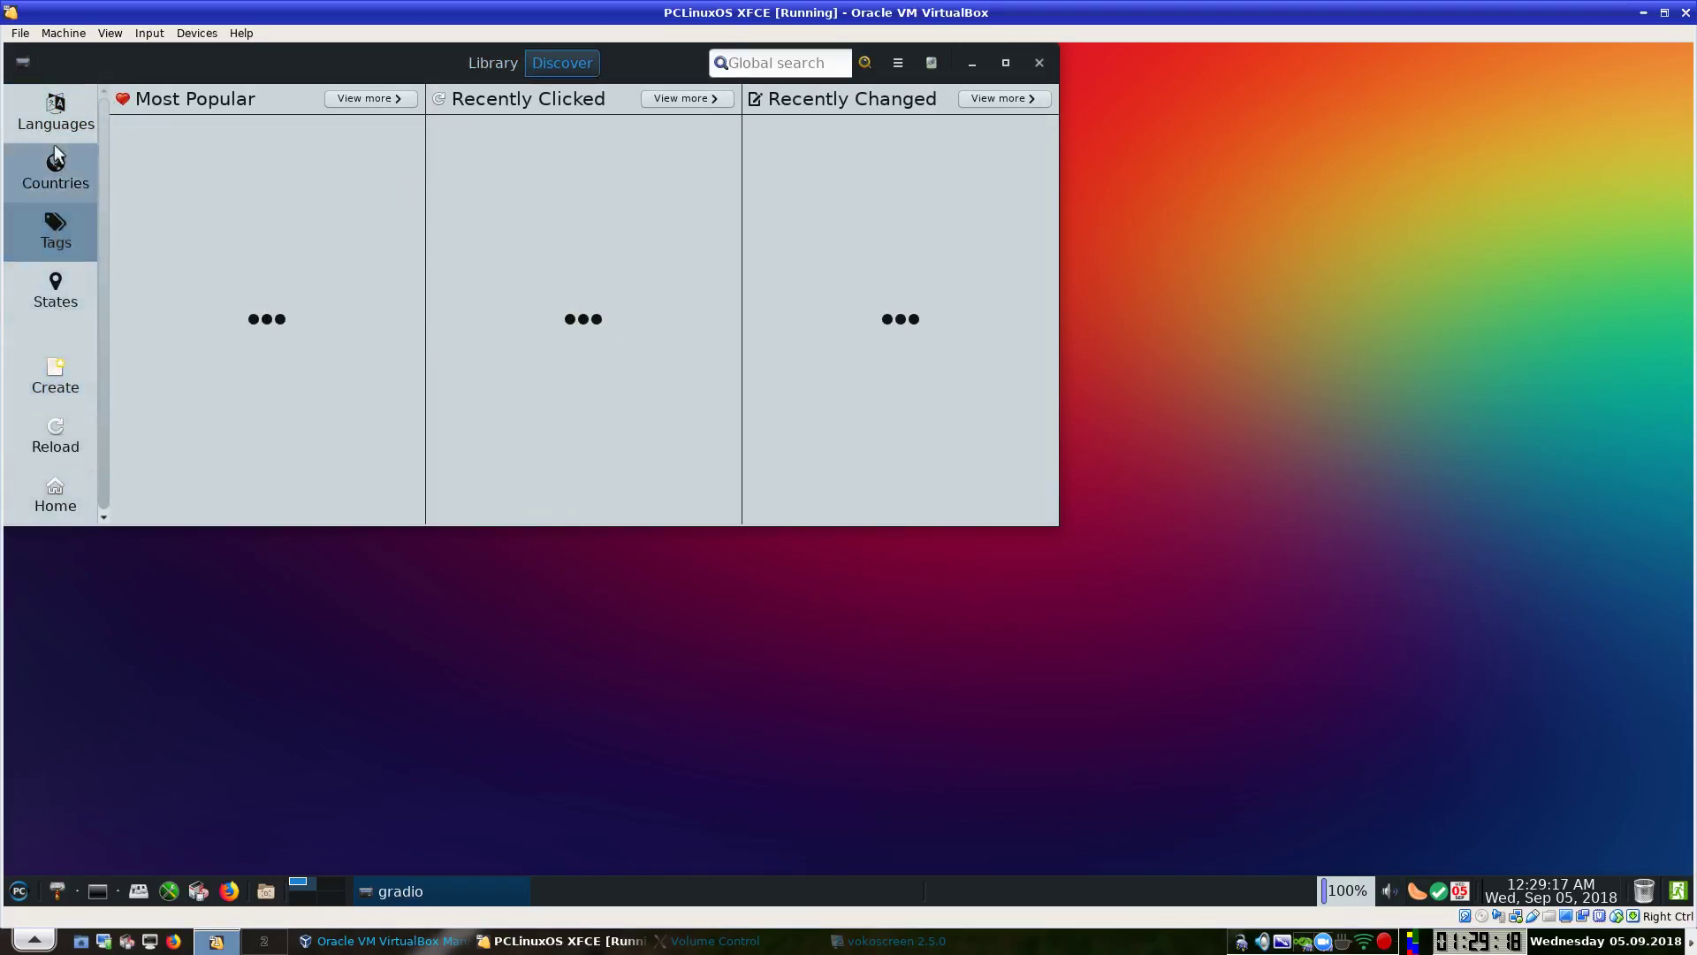
click(53, 170)
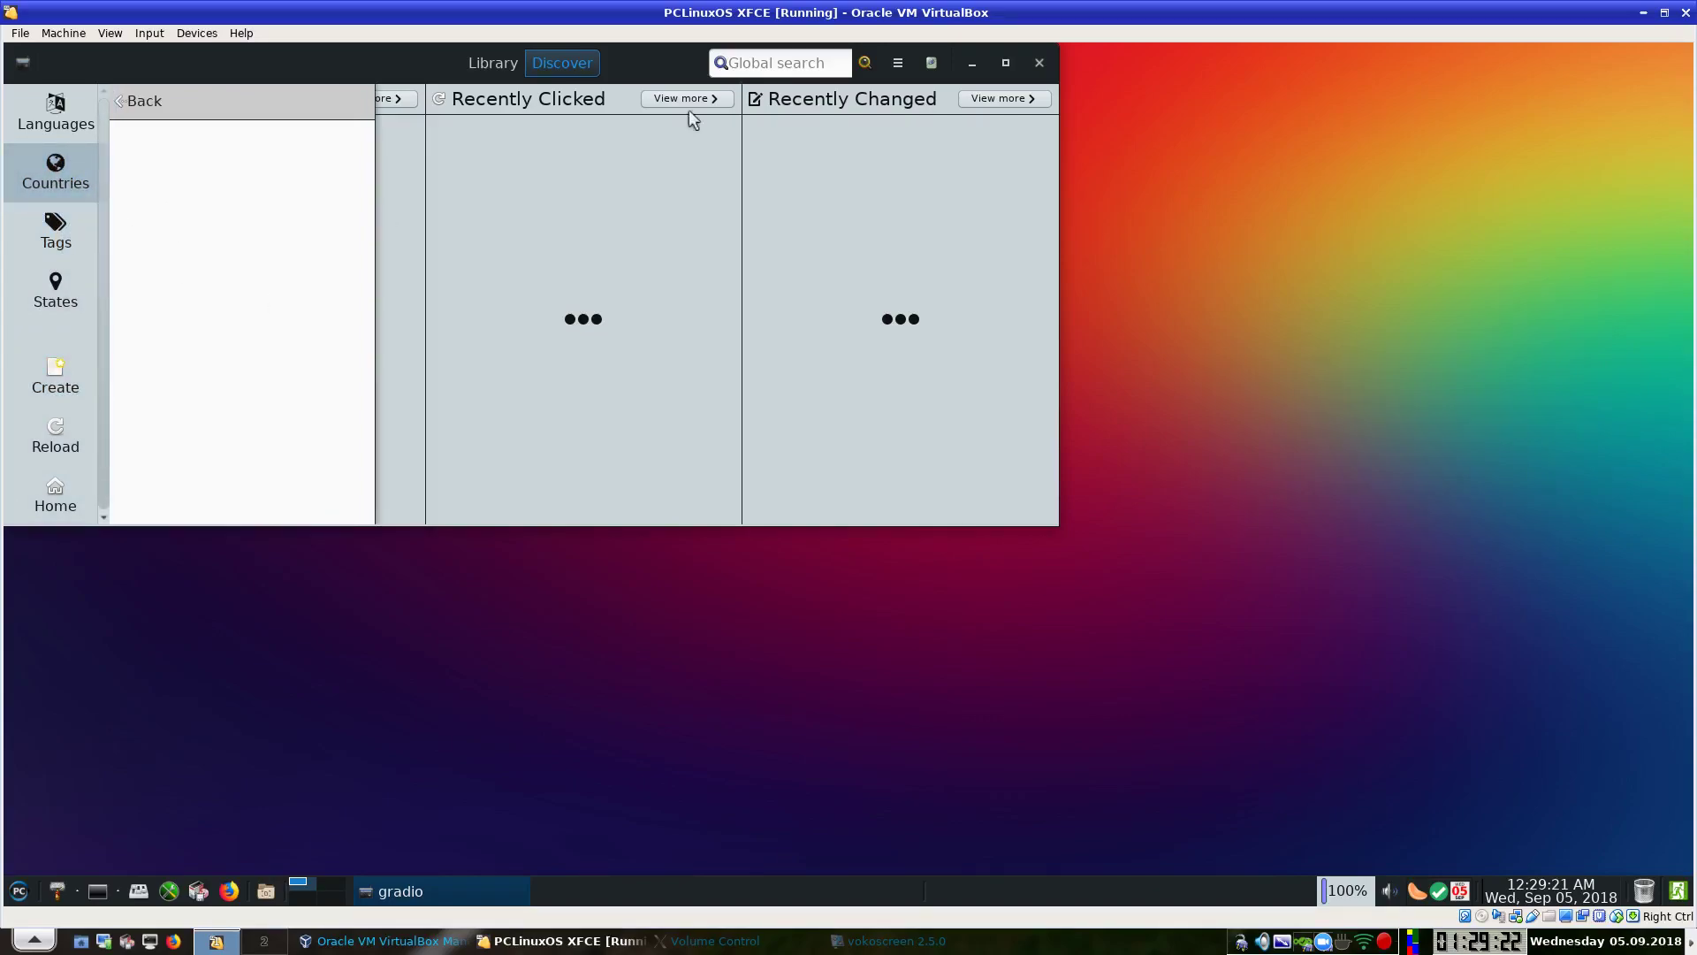
click(1039, 63)
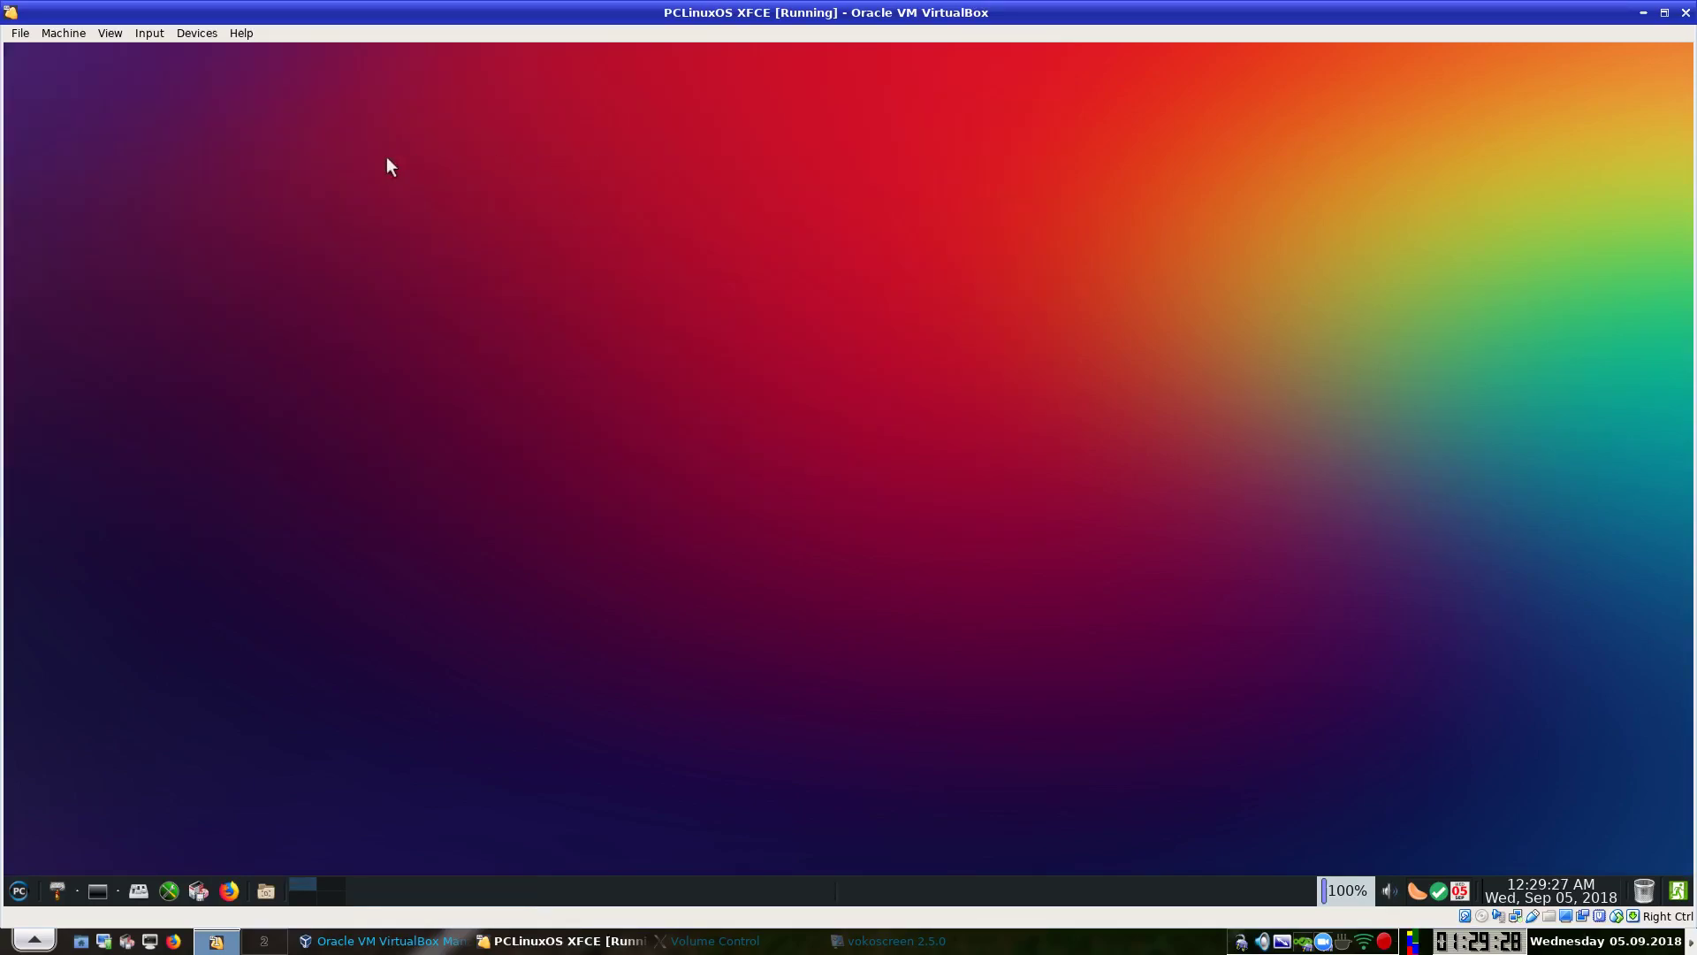
Launch Mixer from the Sound applications and set its sound card to Playback: Built-in Audio Analog Stereo (PulseAudio Mixer).
click(21, 893)
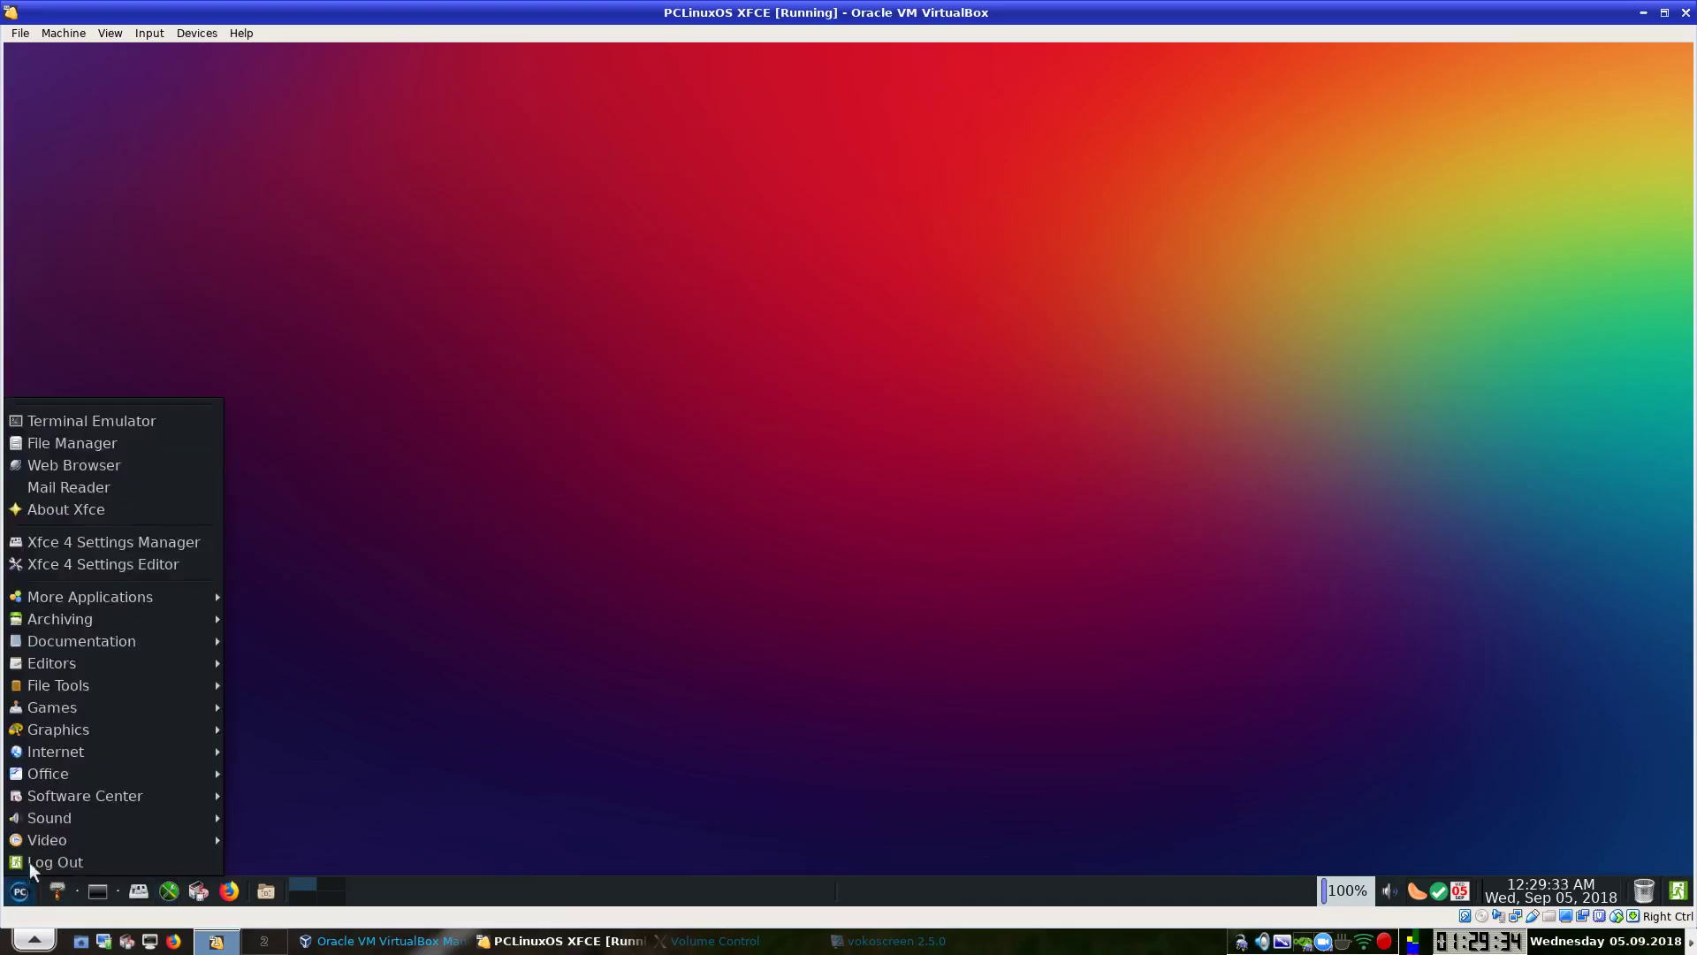
mouse_move(136, 817)
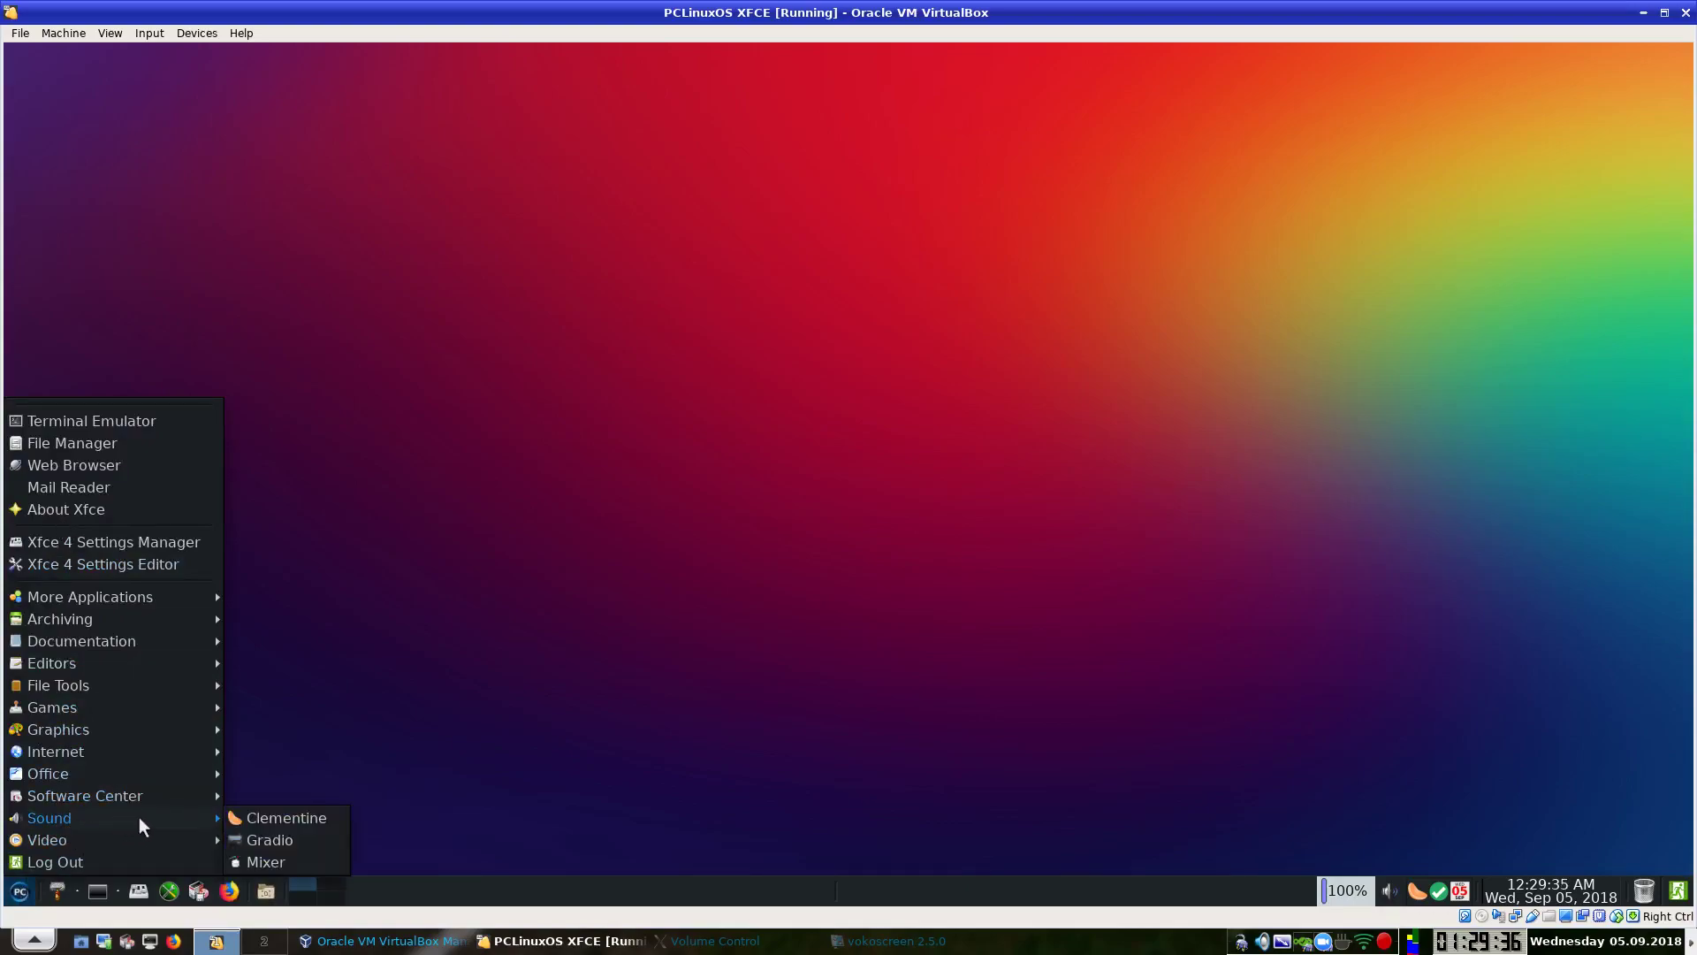
click(263, 864)
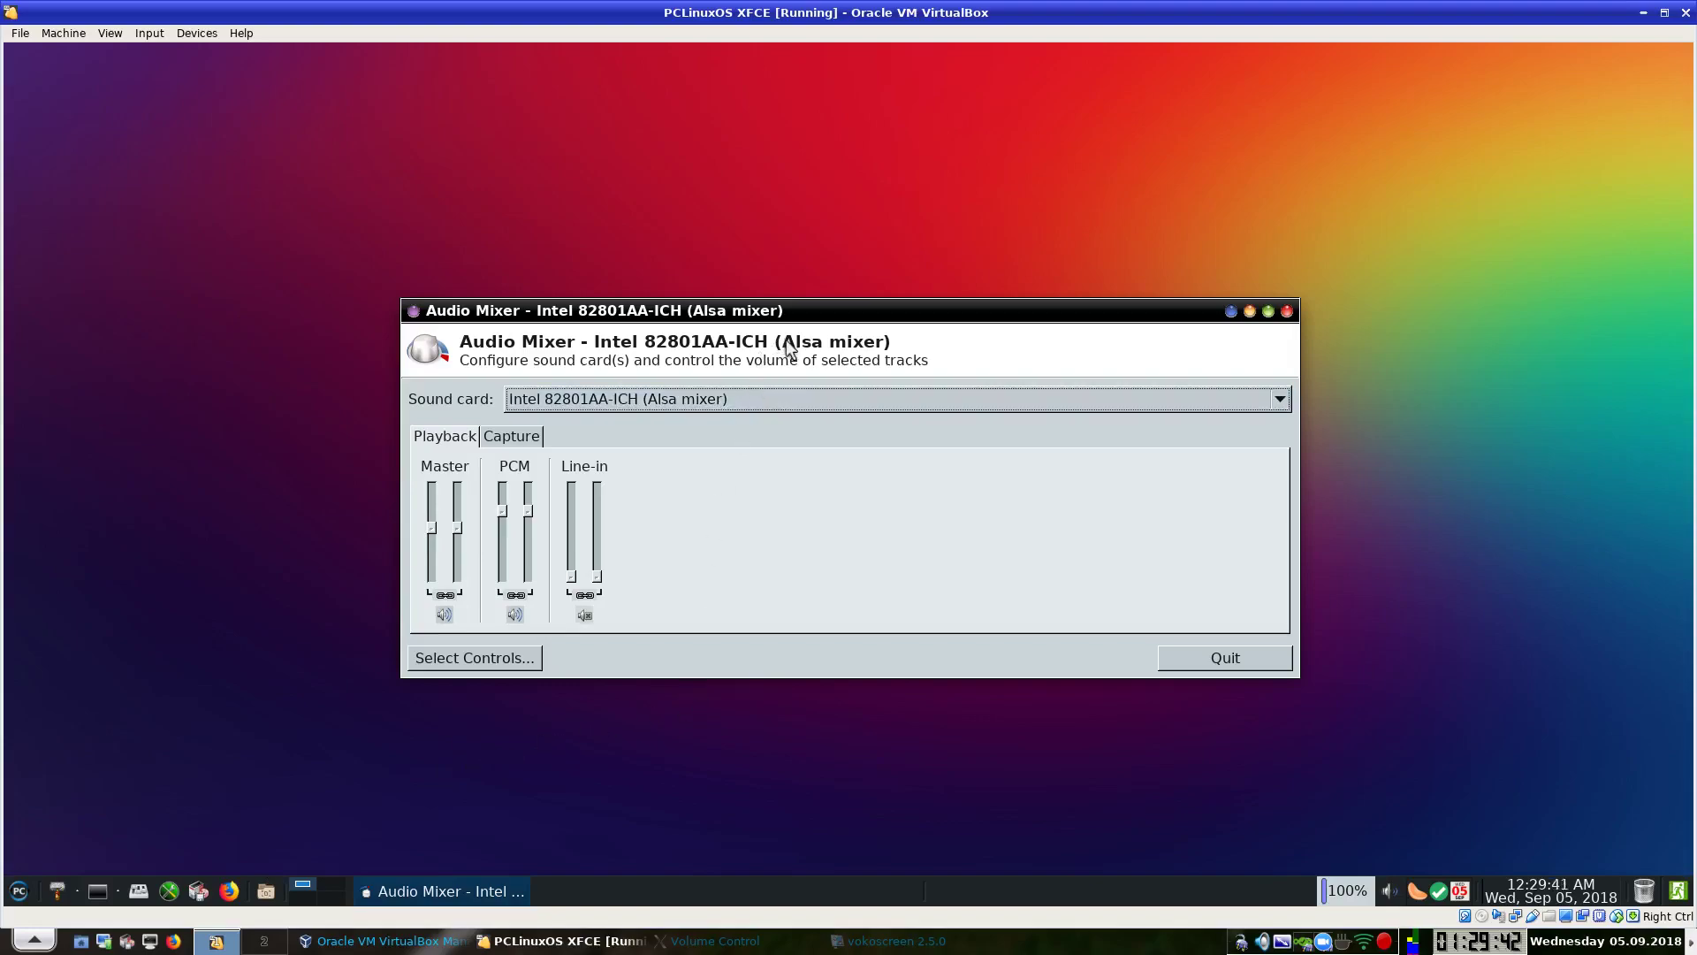
click(758, 403)
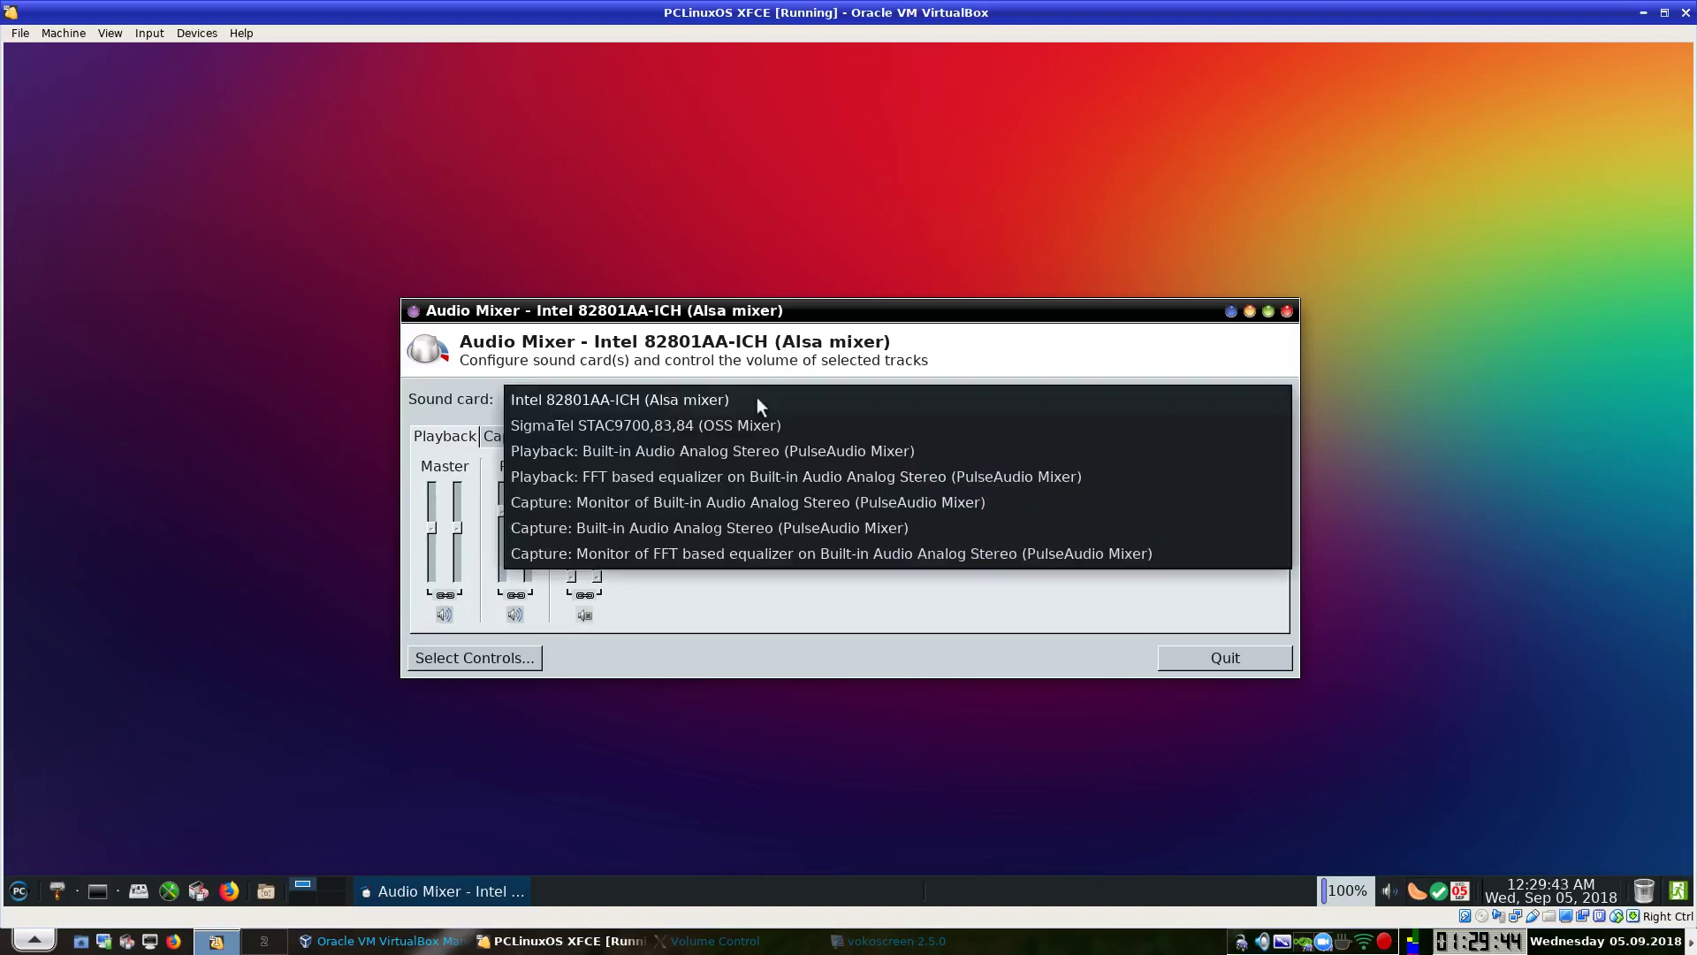
click(758, 449)
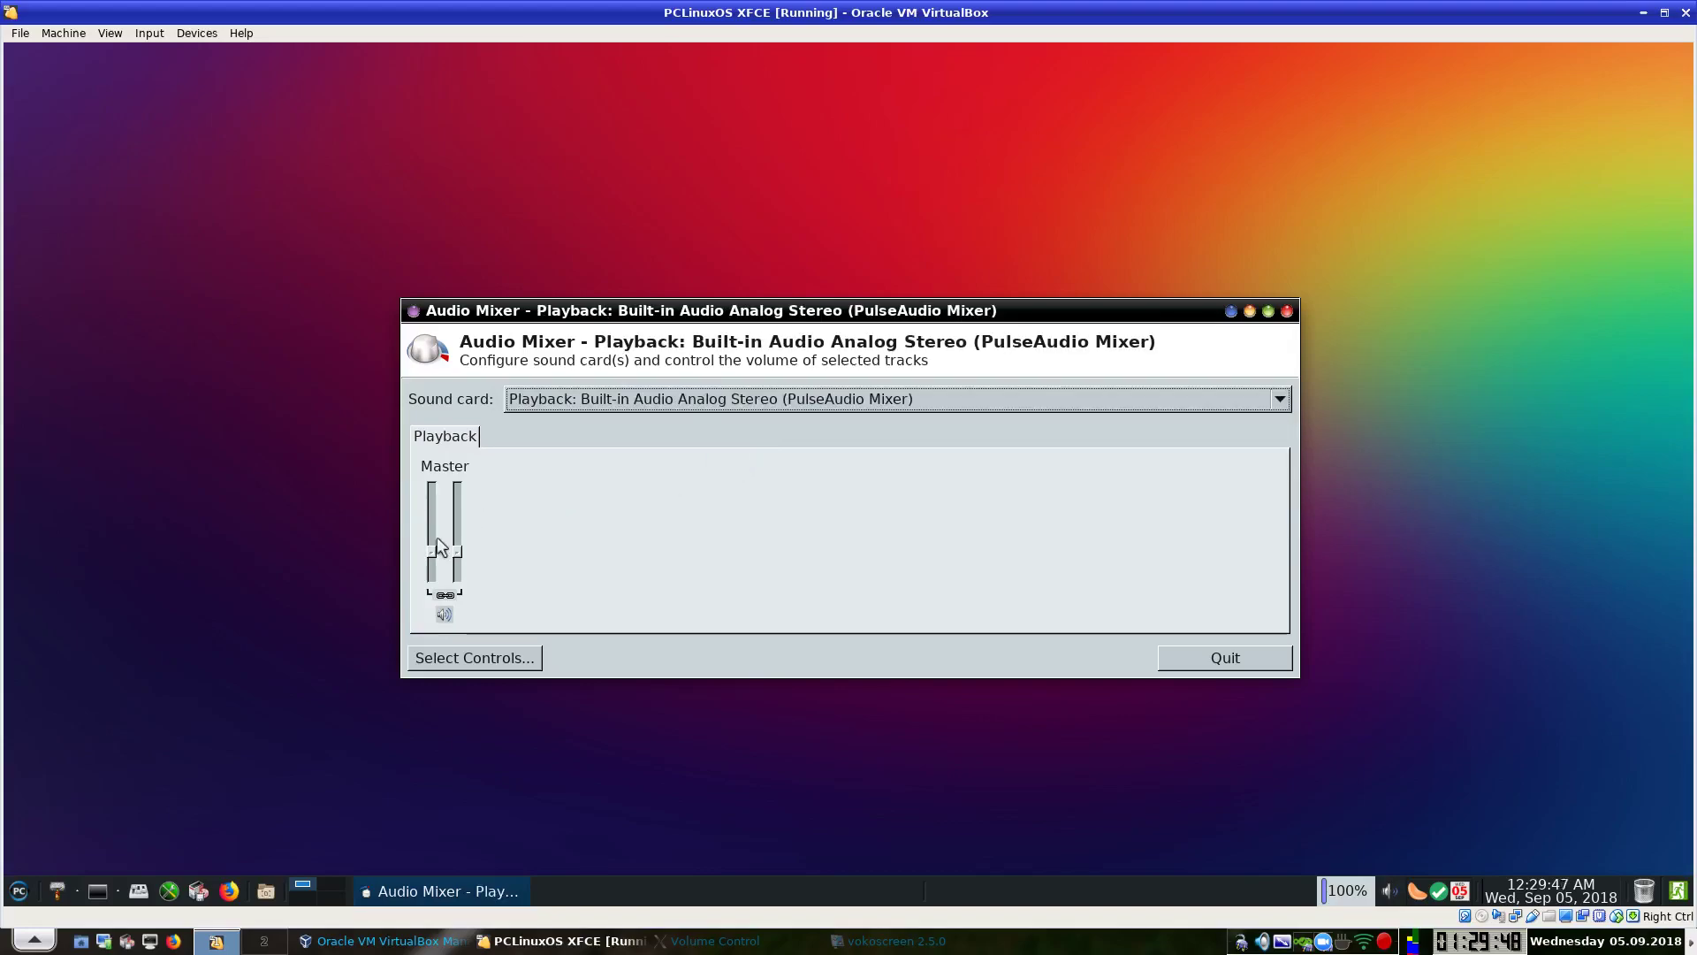
Nudge the Master playback volume slightly, then view the mixer's Select Controls dialog and close it.
mouse_move(455, 564)
mouse_down()
mouse_move(456, 531)
mouse_move(456, 562)
mouse_up()
click(474, 658)
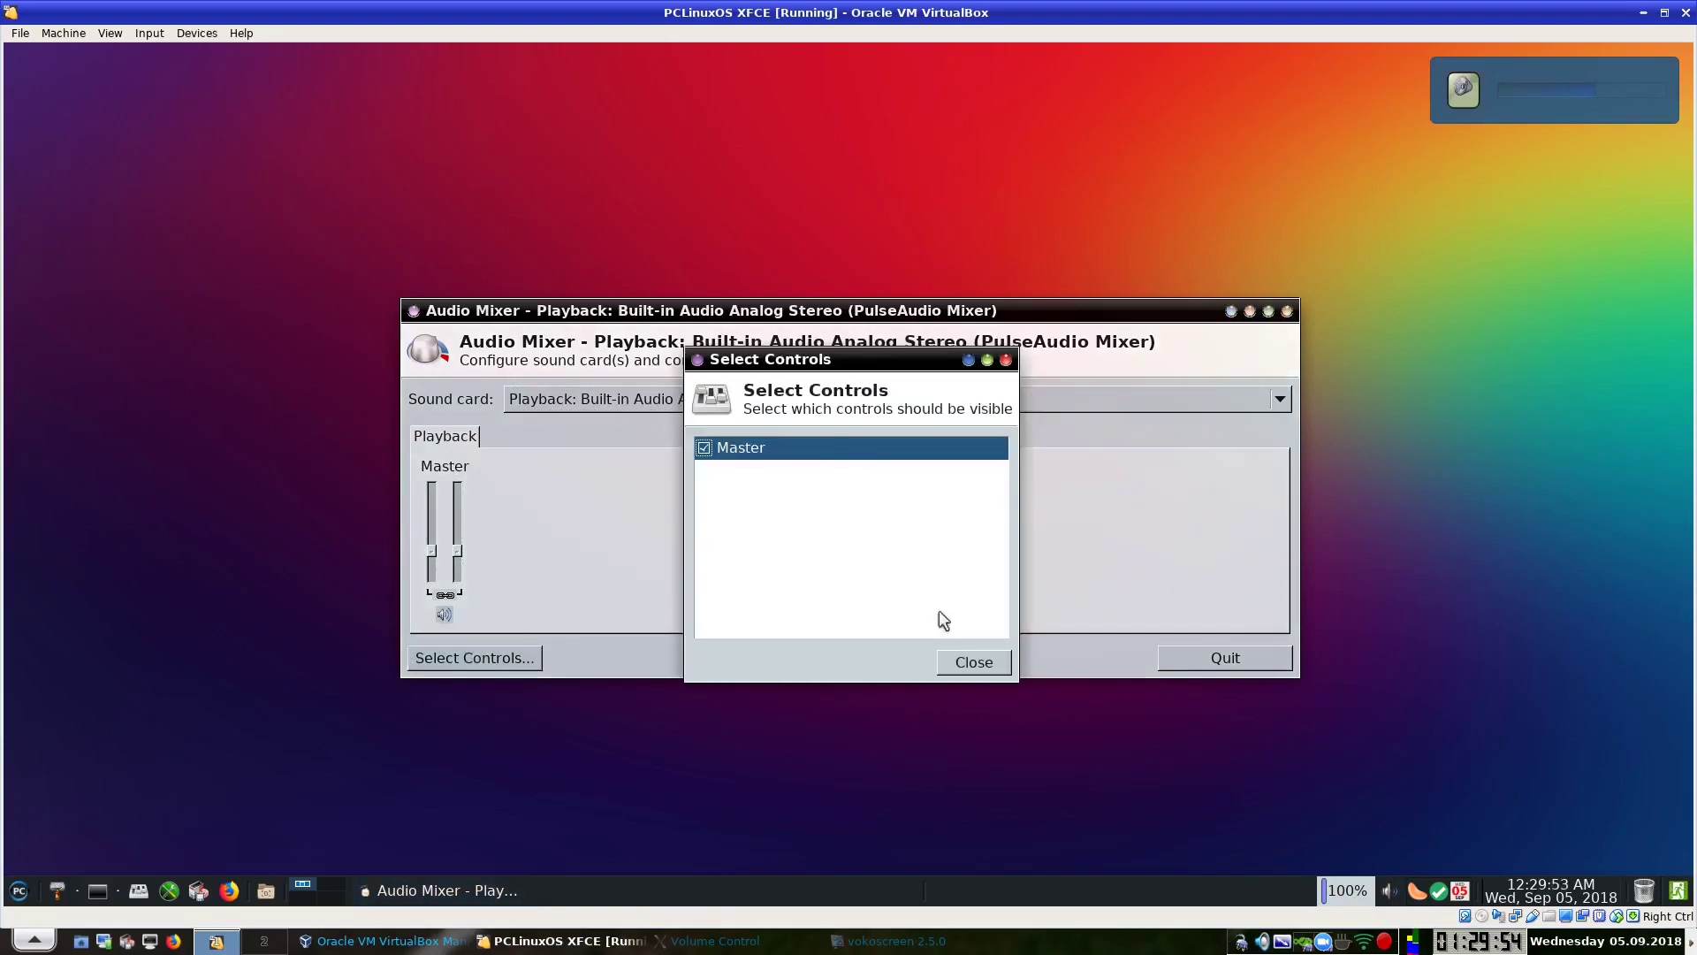
click(976, 667)
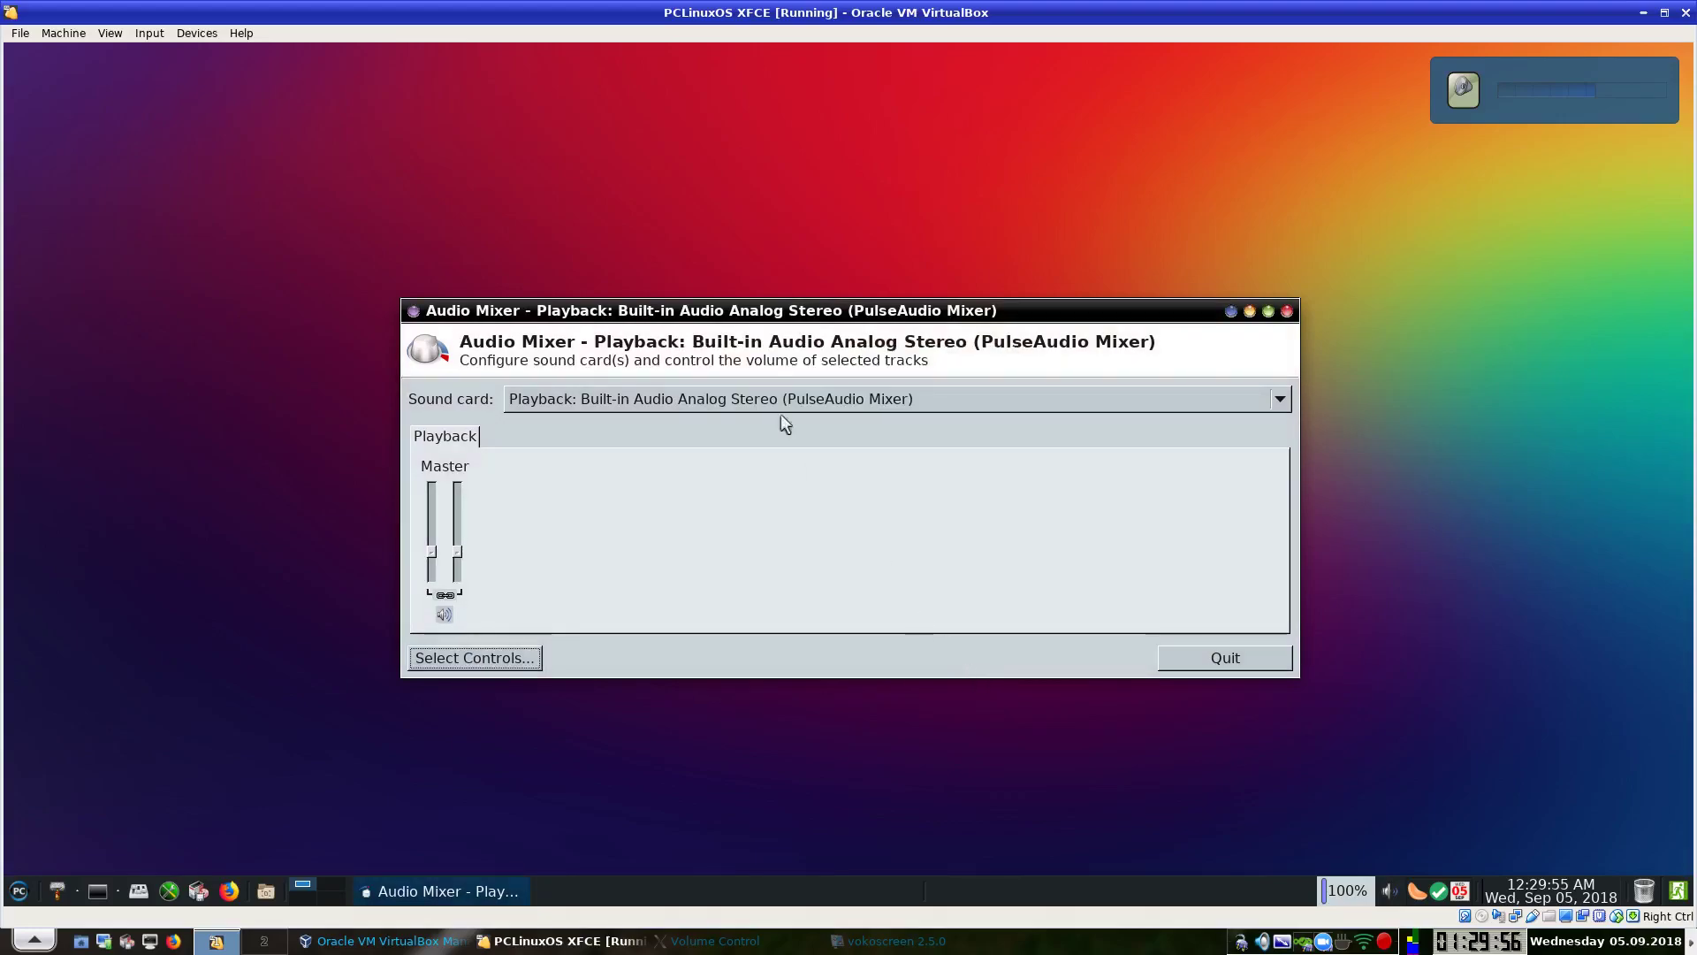
Set the mixer's sound card to Intel 82801AA-ICH (Alsa mixer), then quit Audio Mixer.
click(764, 399)
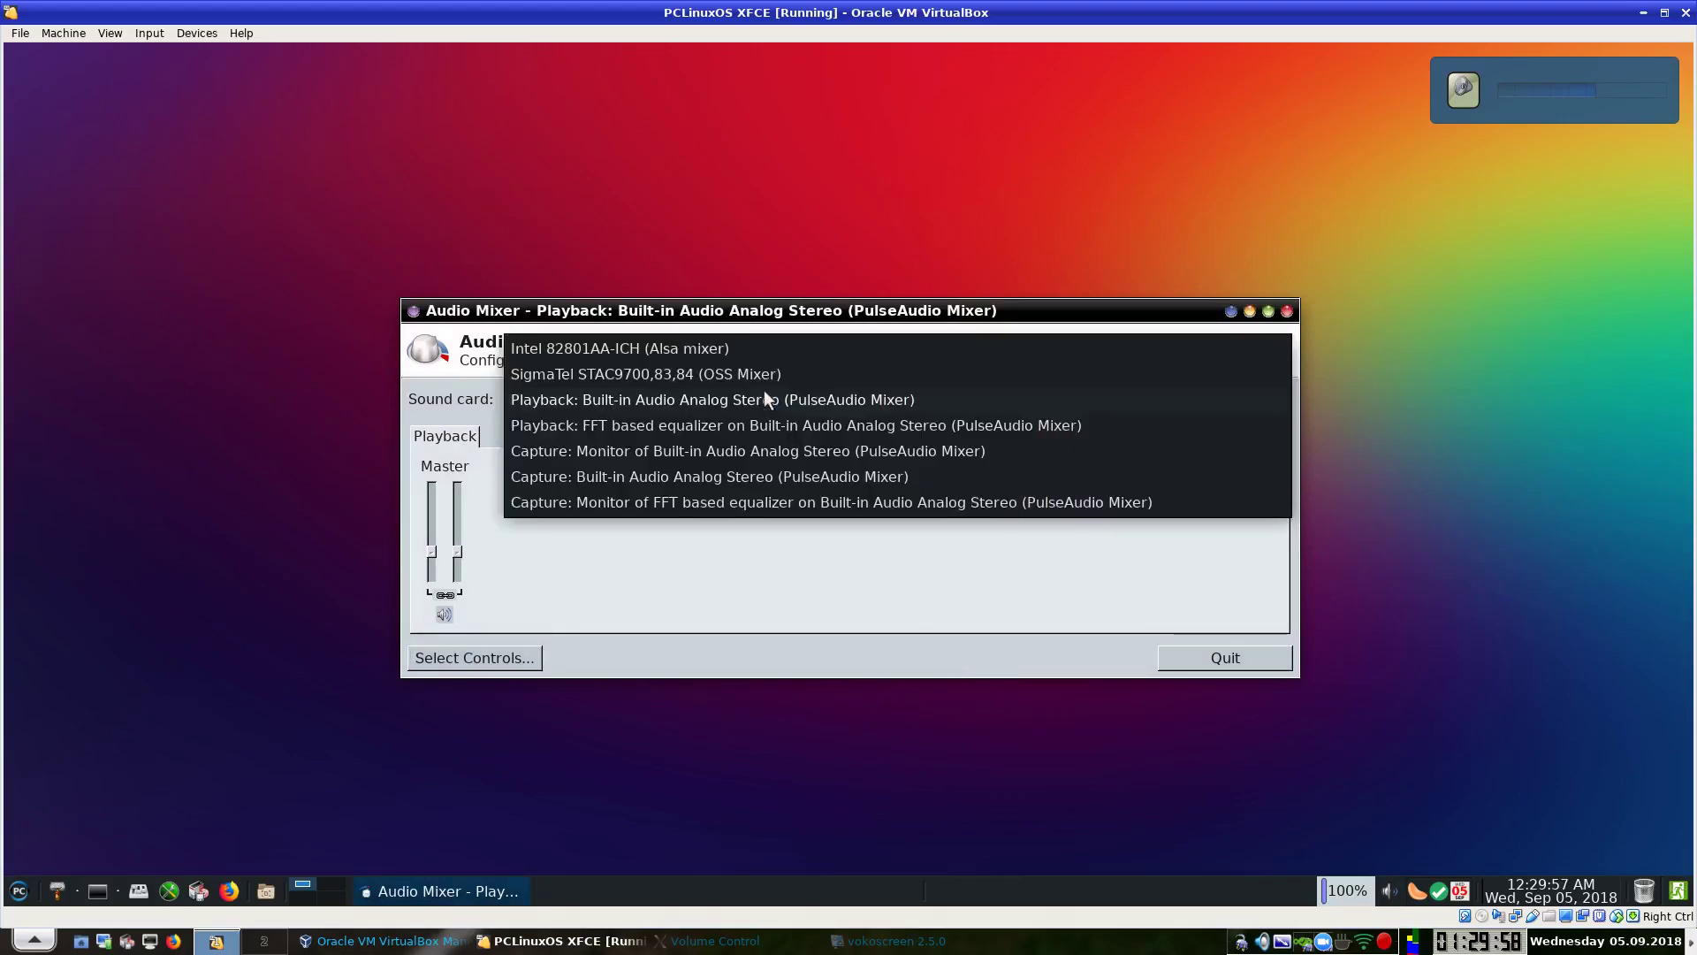
click(691, 350)
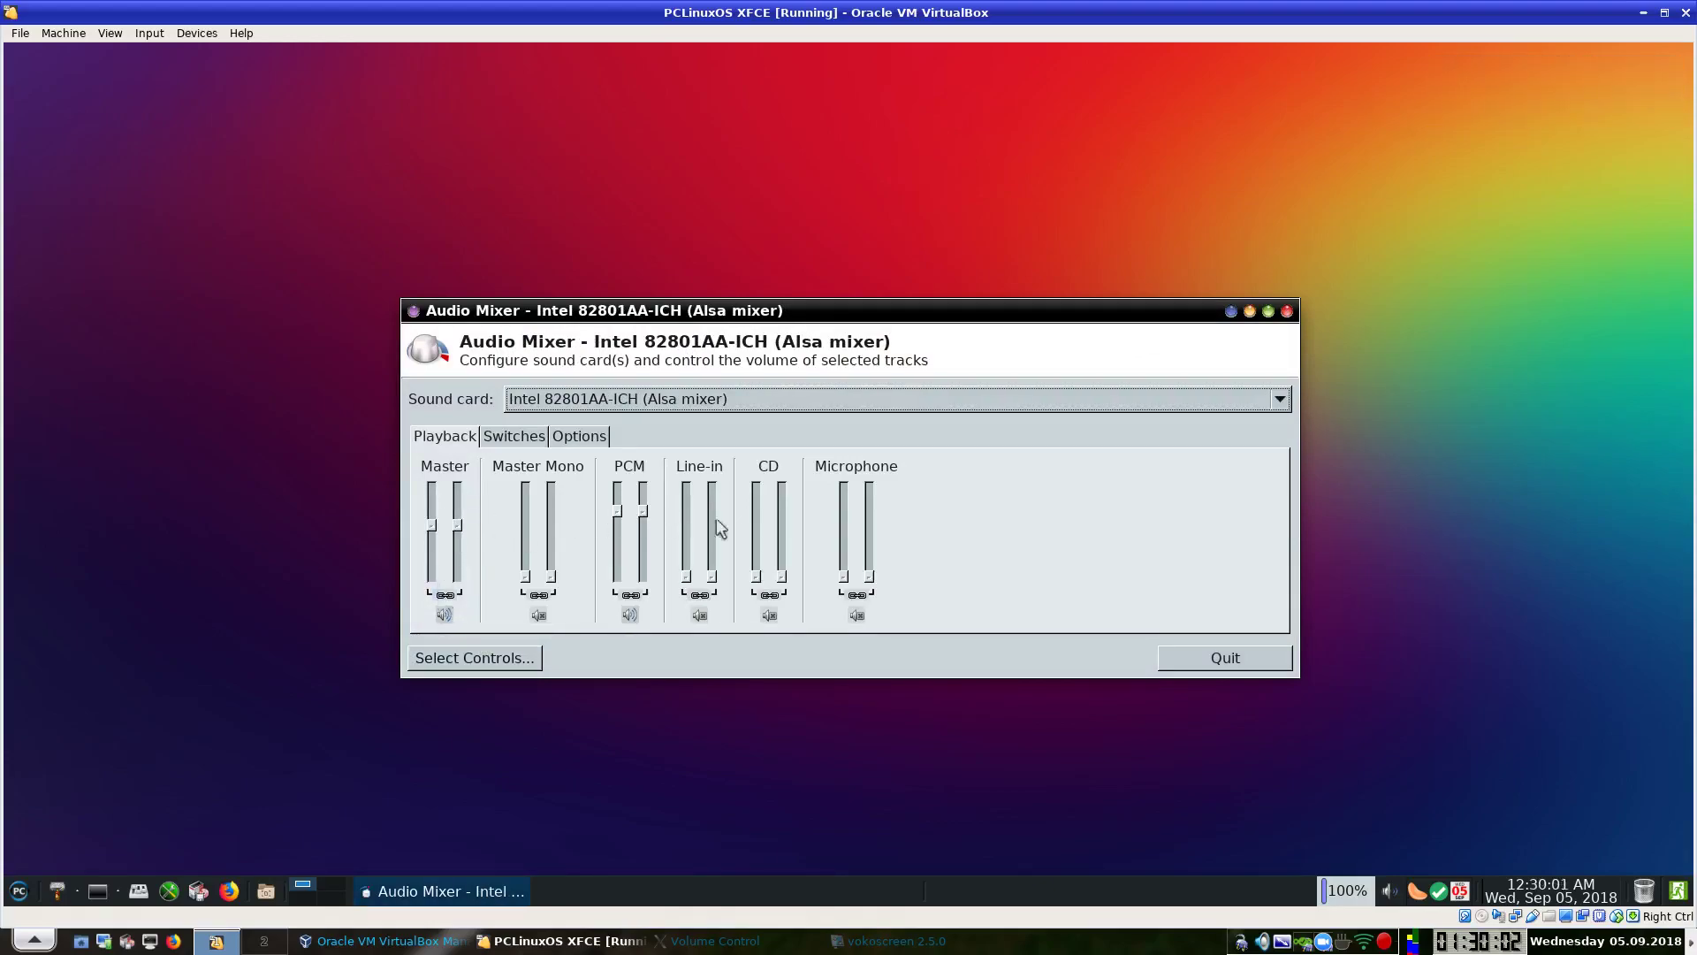
click(1236, 659)
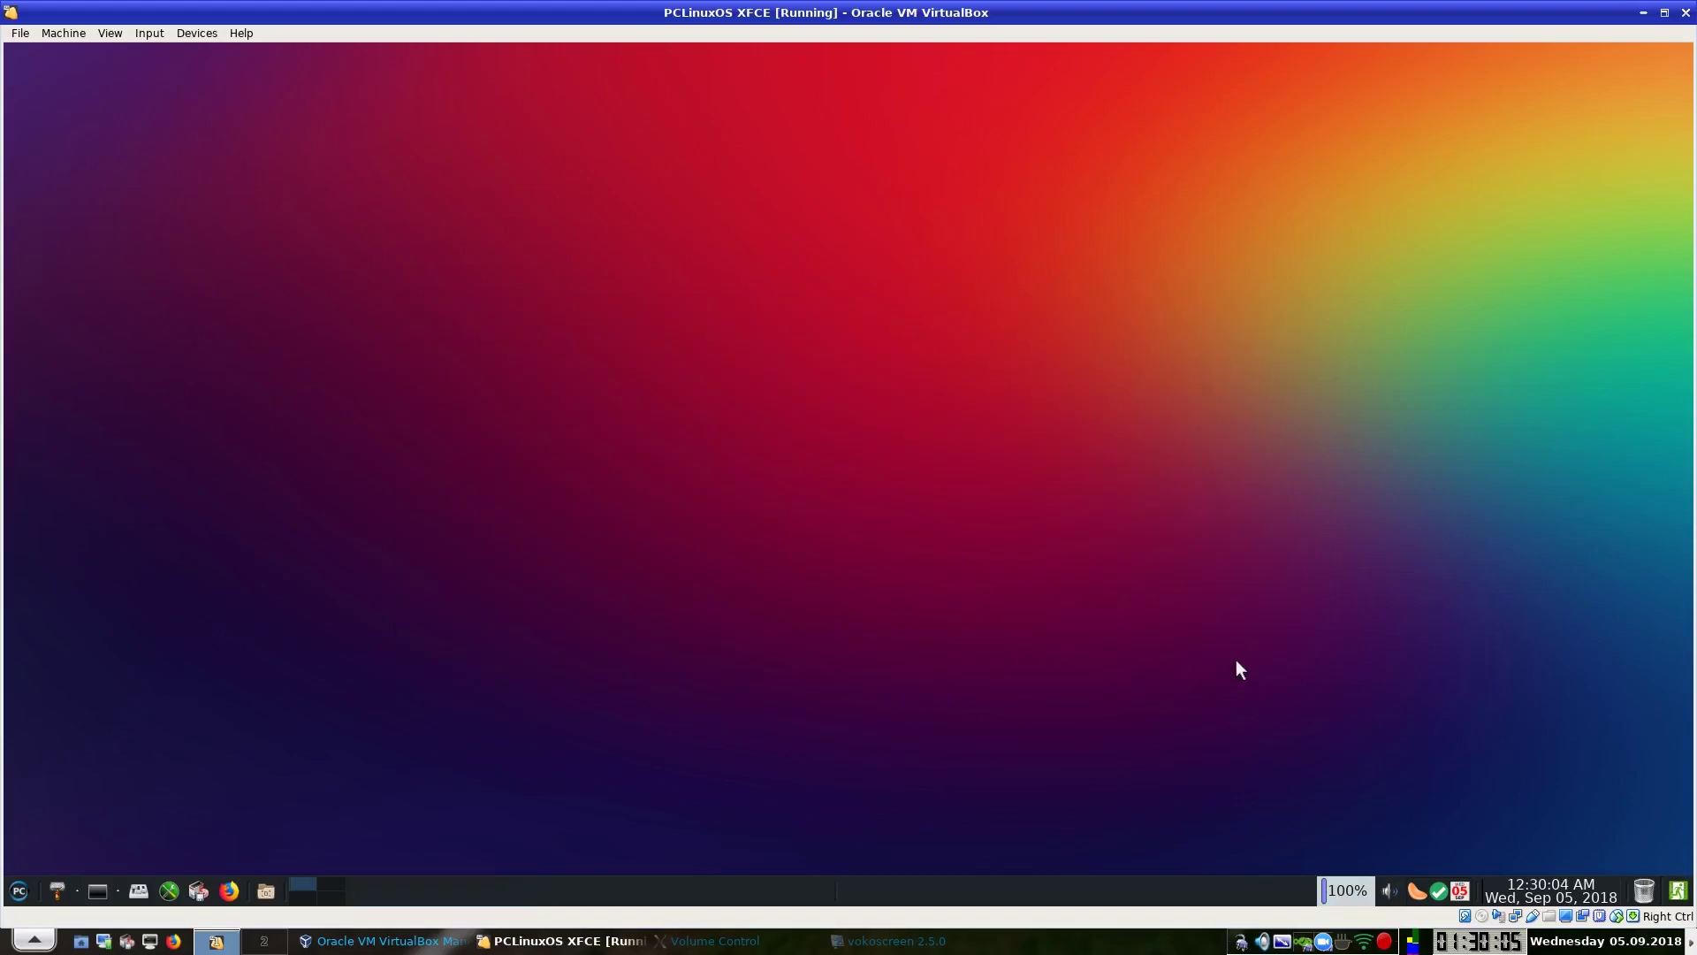
Launch VLC media player from the Video applications and accept its Privacy and Network Access Policy with metadata network access allowed.
click(18, 891)
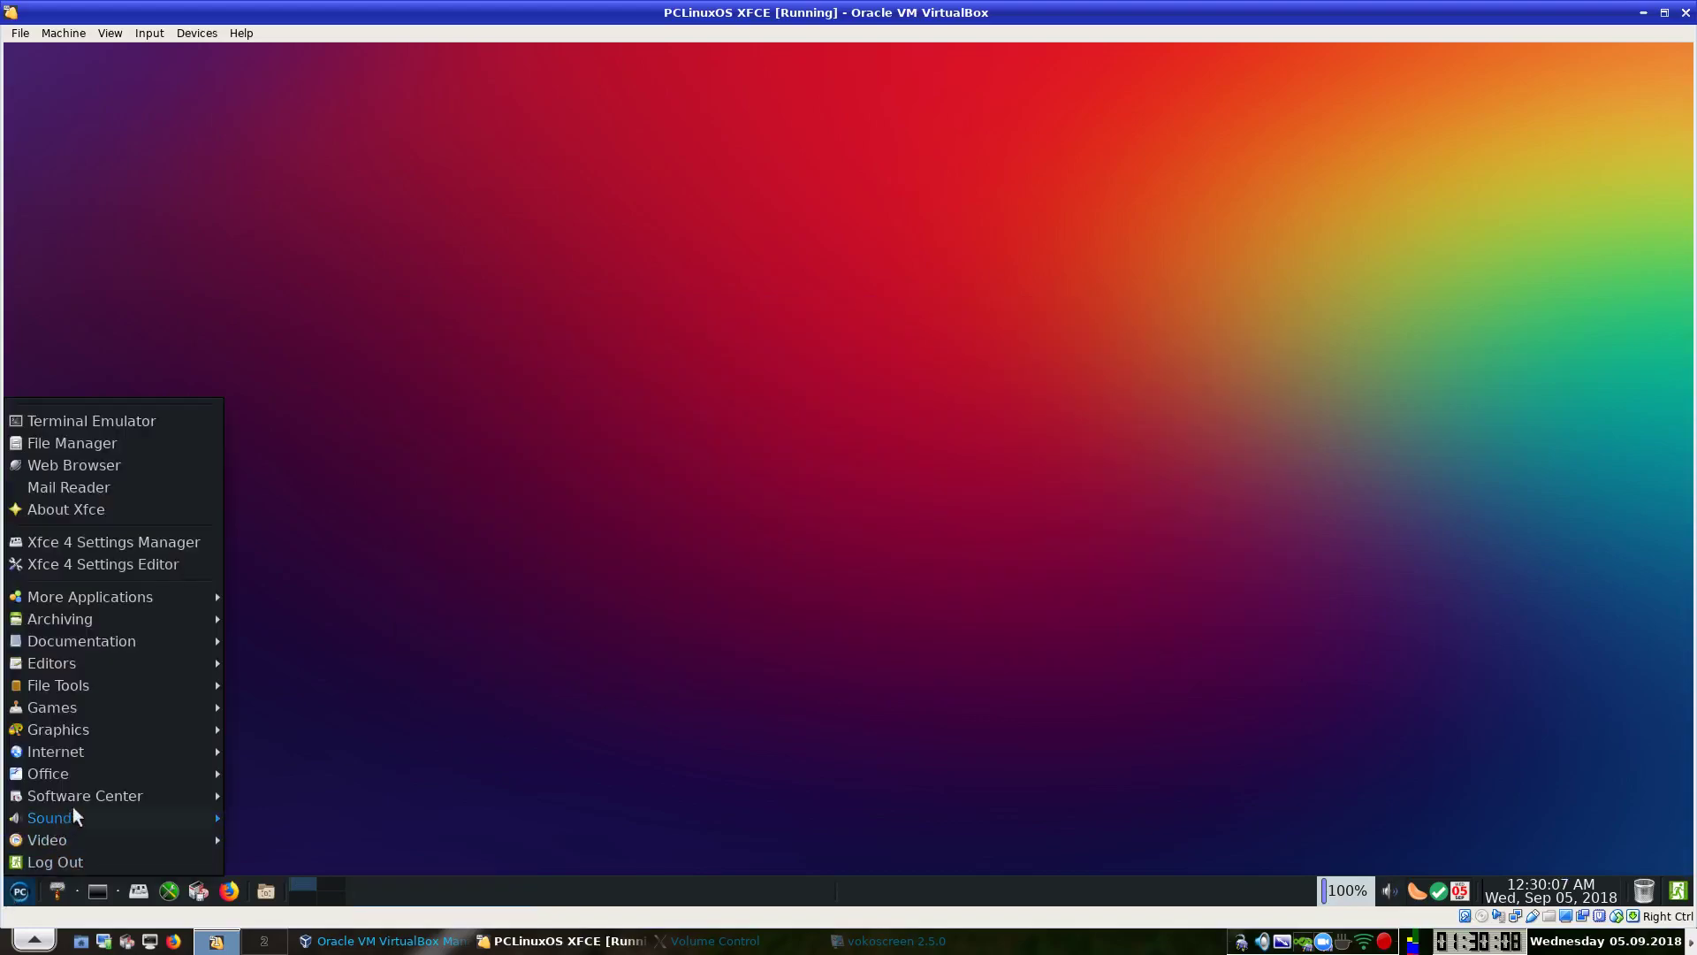
mouse_move(74, 809)
mouse_move(152, 848)
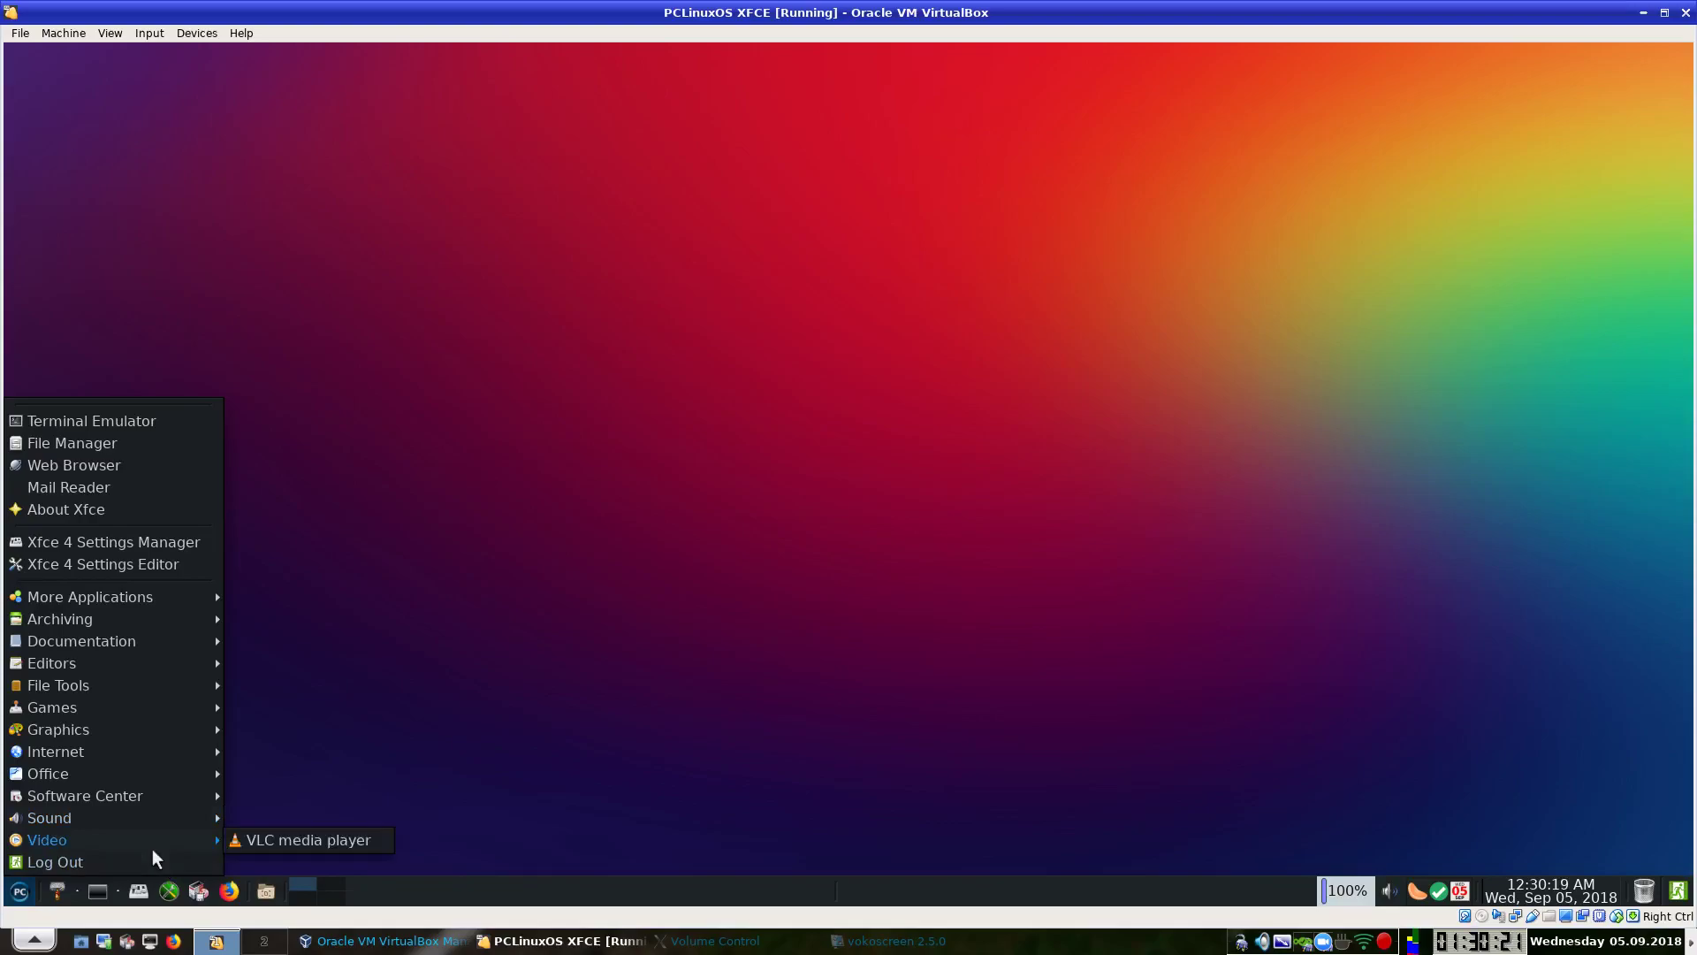
click(328, 842)
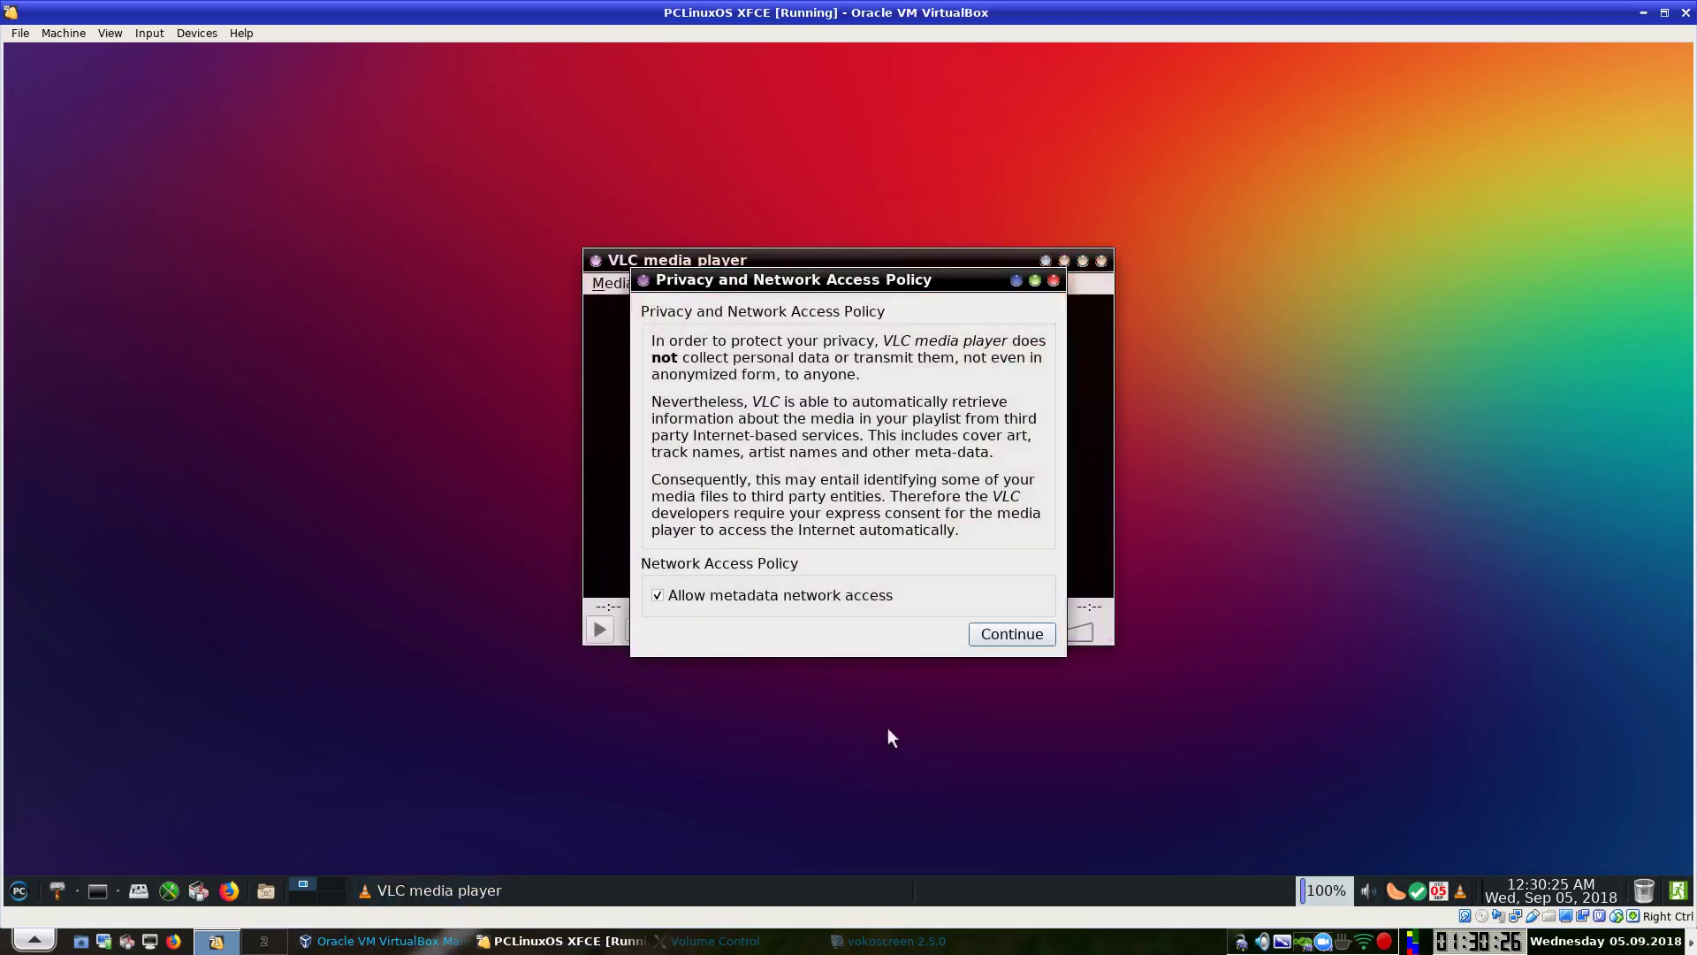
click(995, 635)
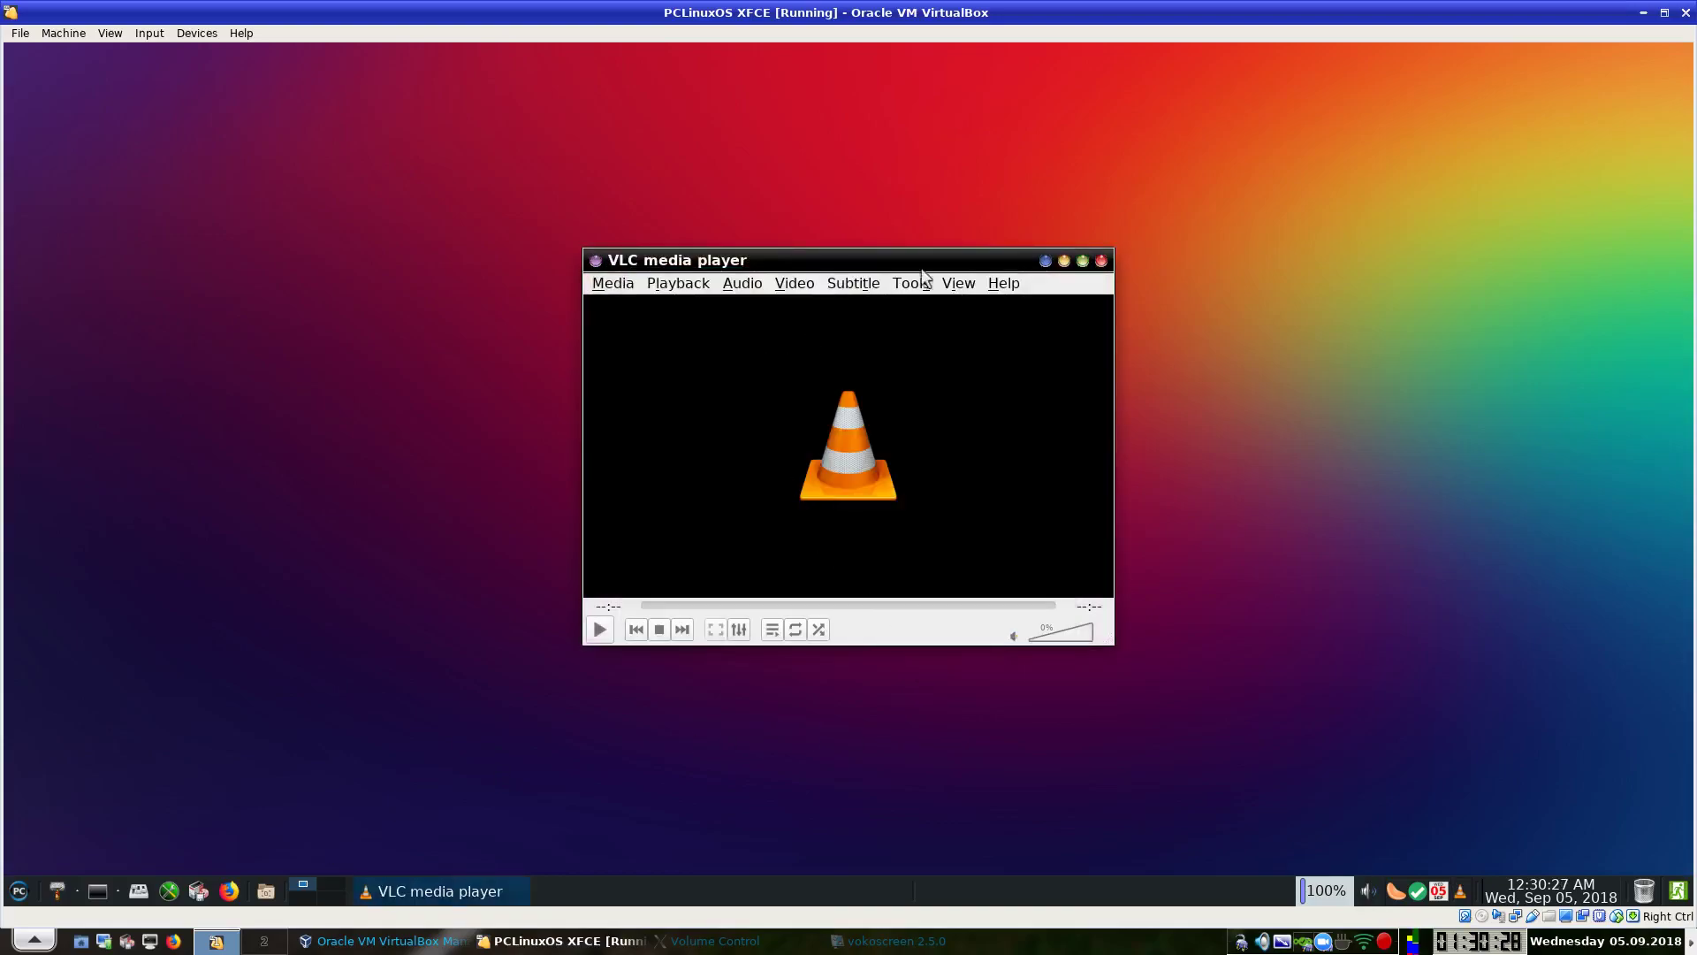
View VLC media player's About information, then close the player.
click(1008, 283)
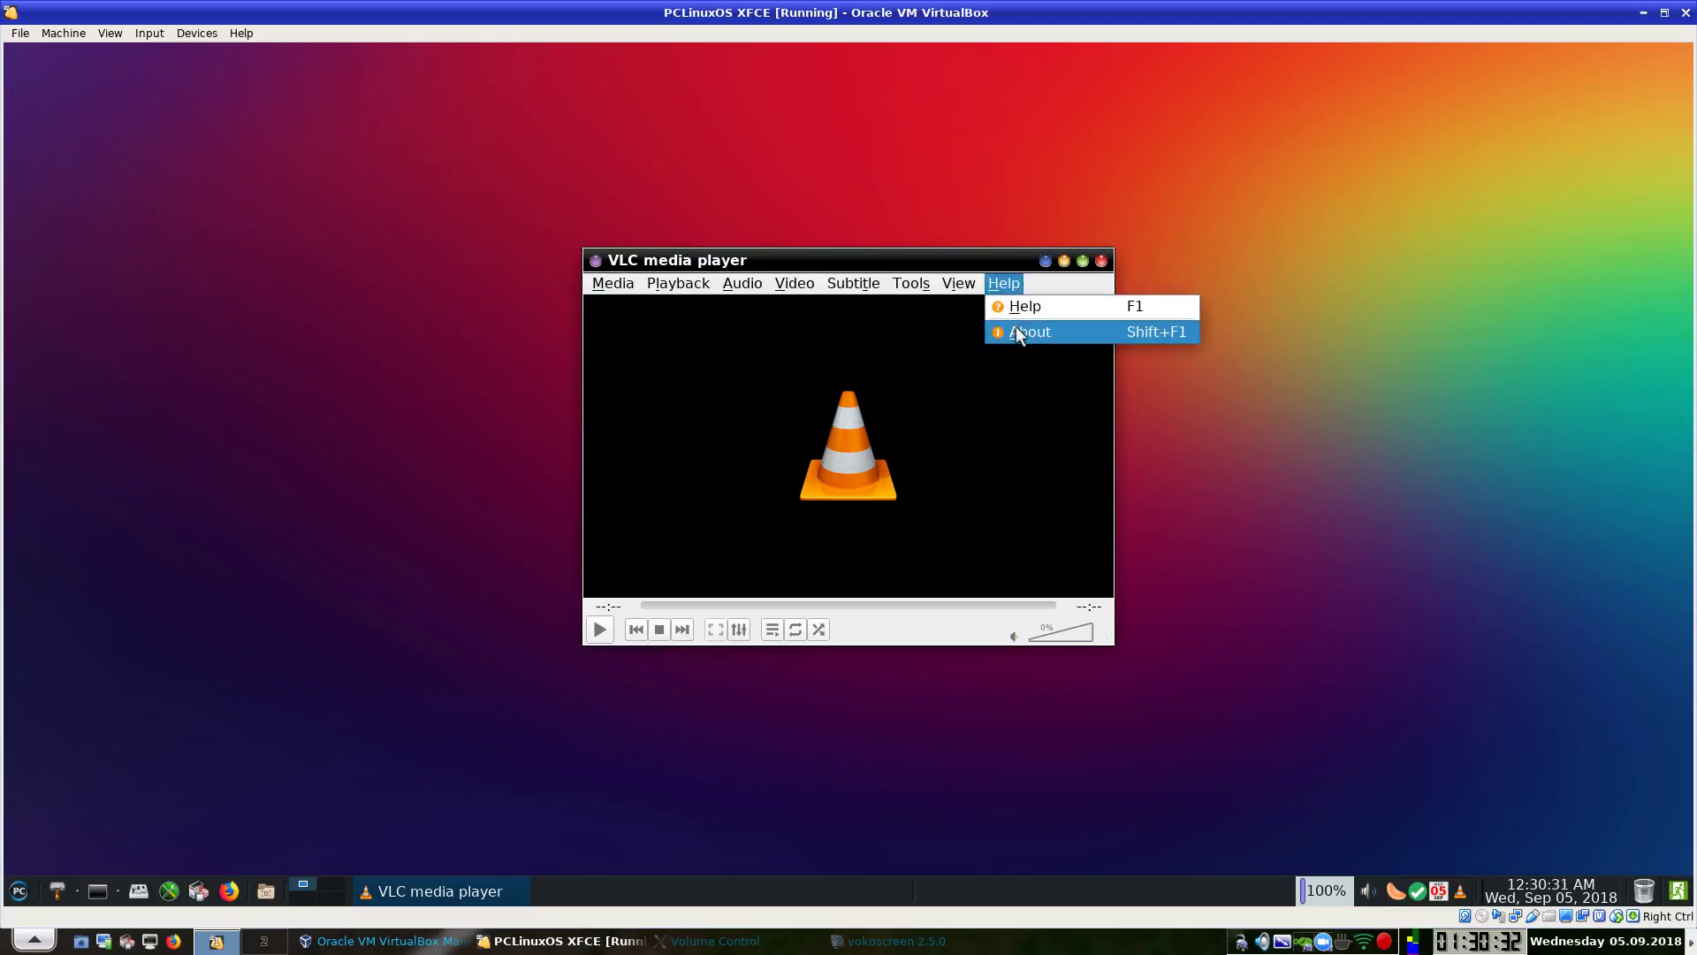
click(1015, 326)
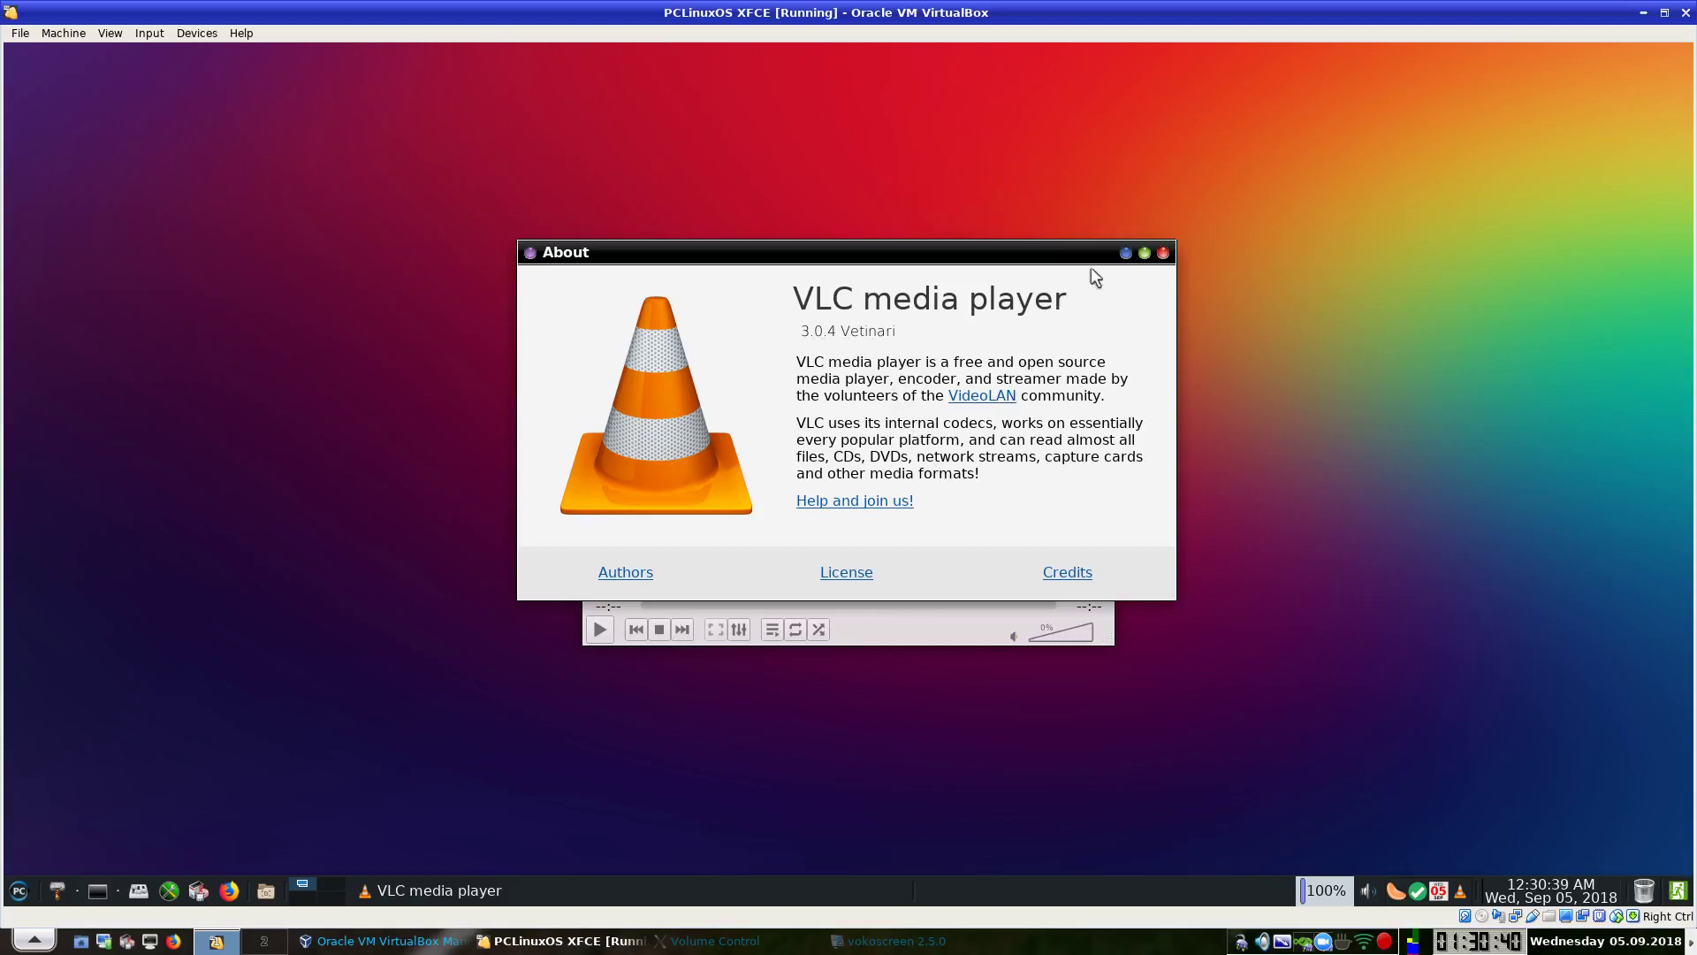
click(1164, 252)
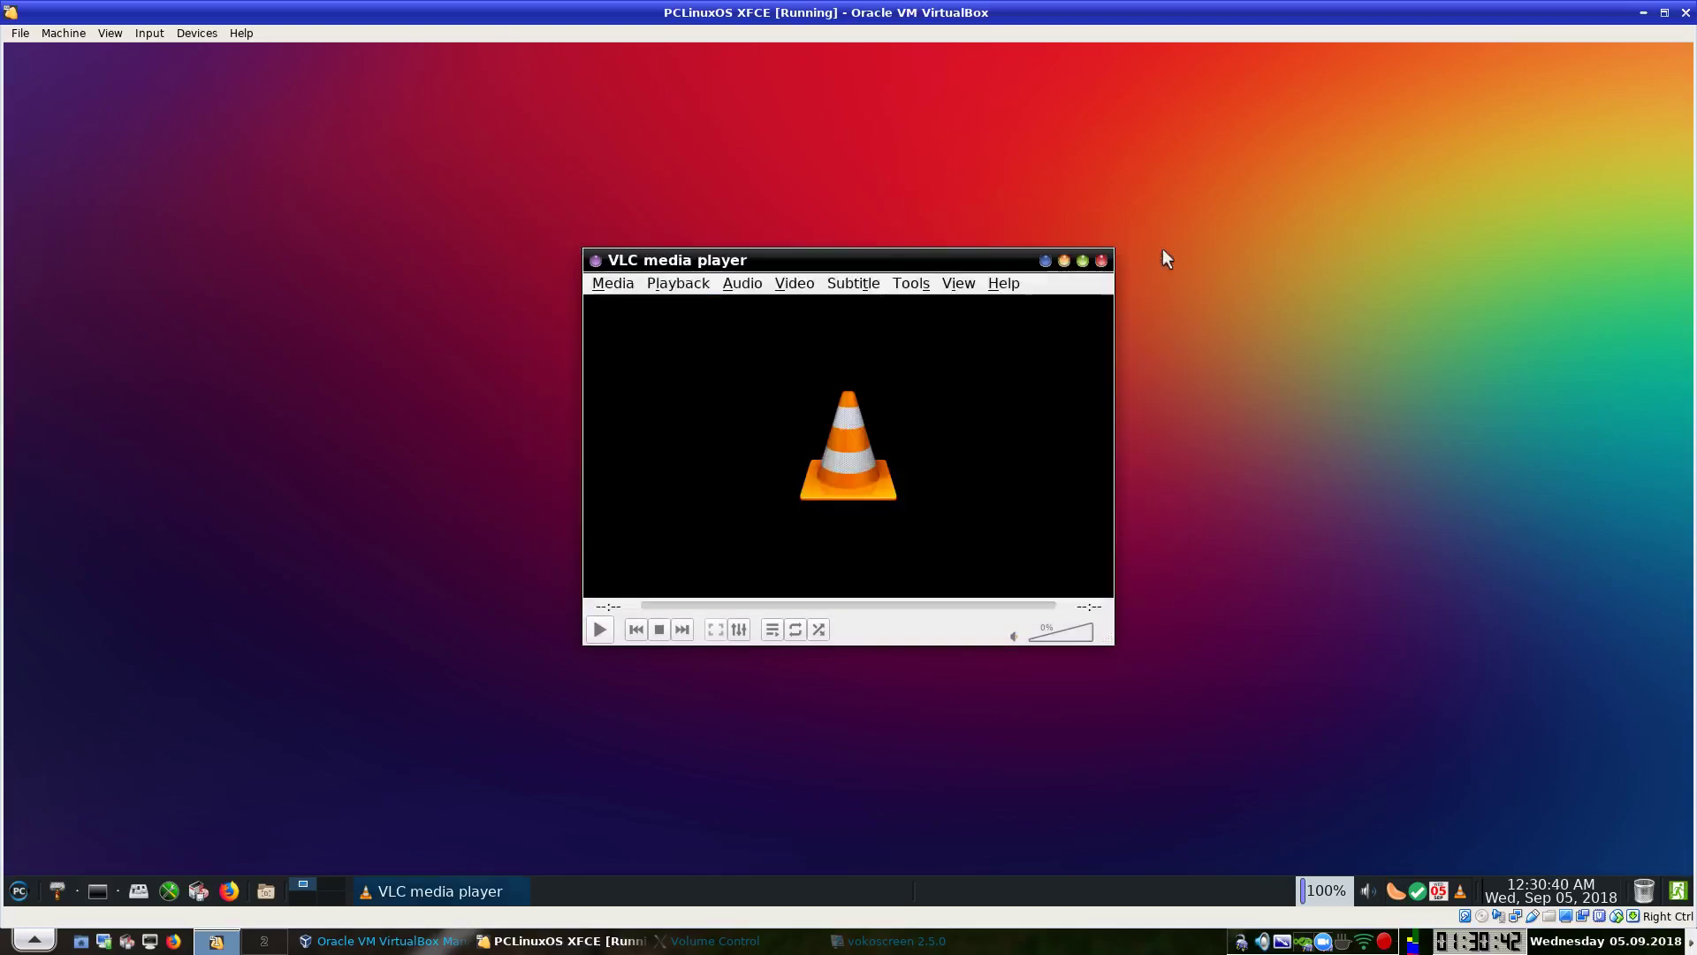
click(1102, 261)
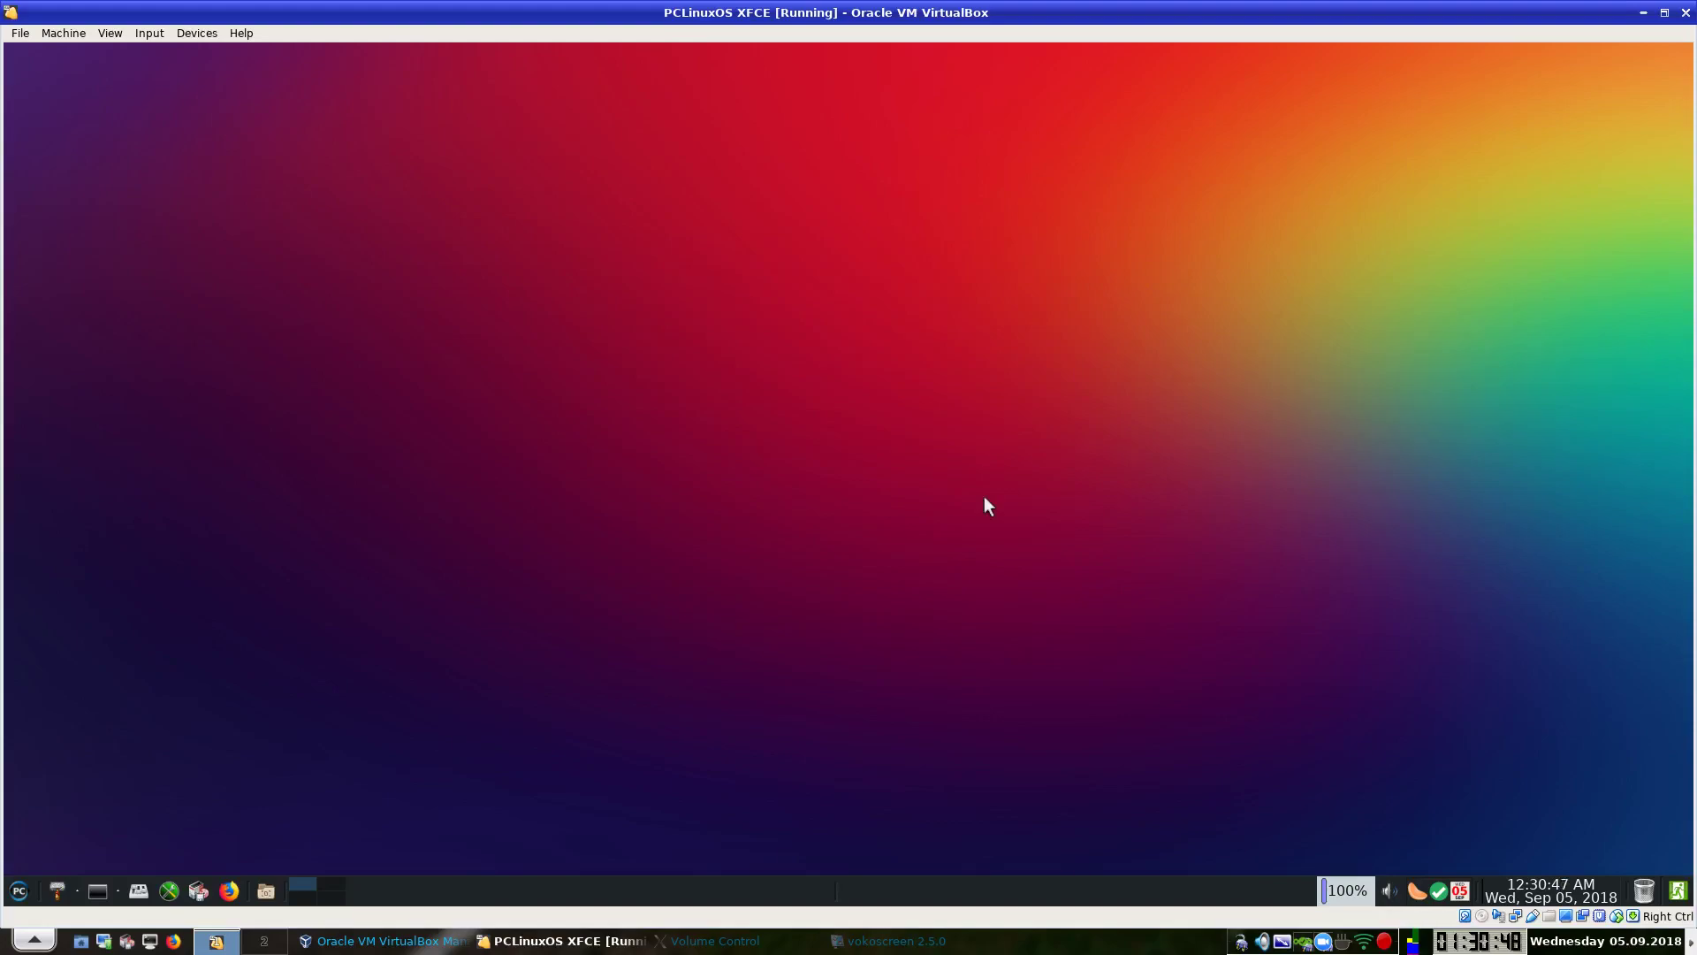
Quit Clementine and Orage from the system tray, briefly opening and closing Orage's Globaltime clock before quitting Orage.
right_click(1417, 893)
click(1448, 861)
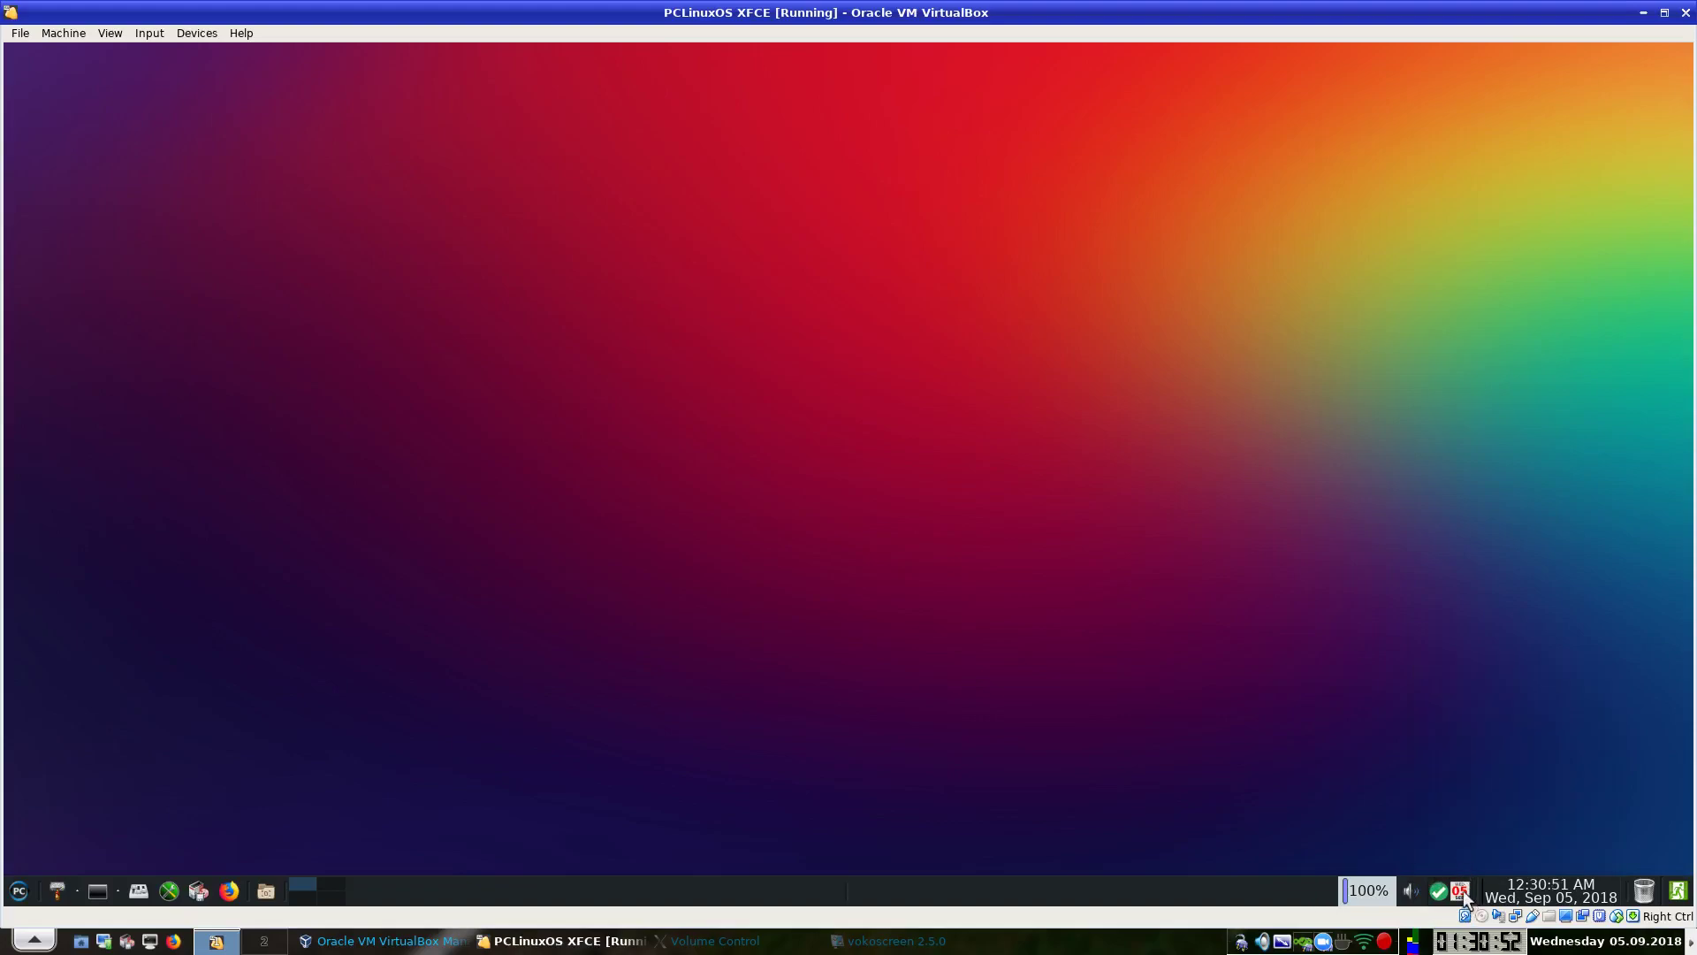
right_click(1462, 889)
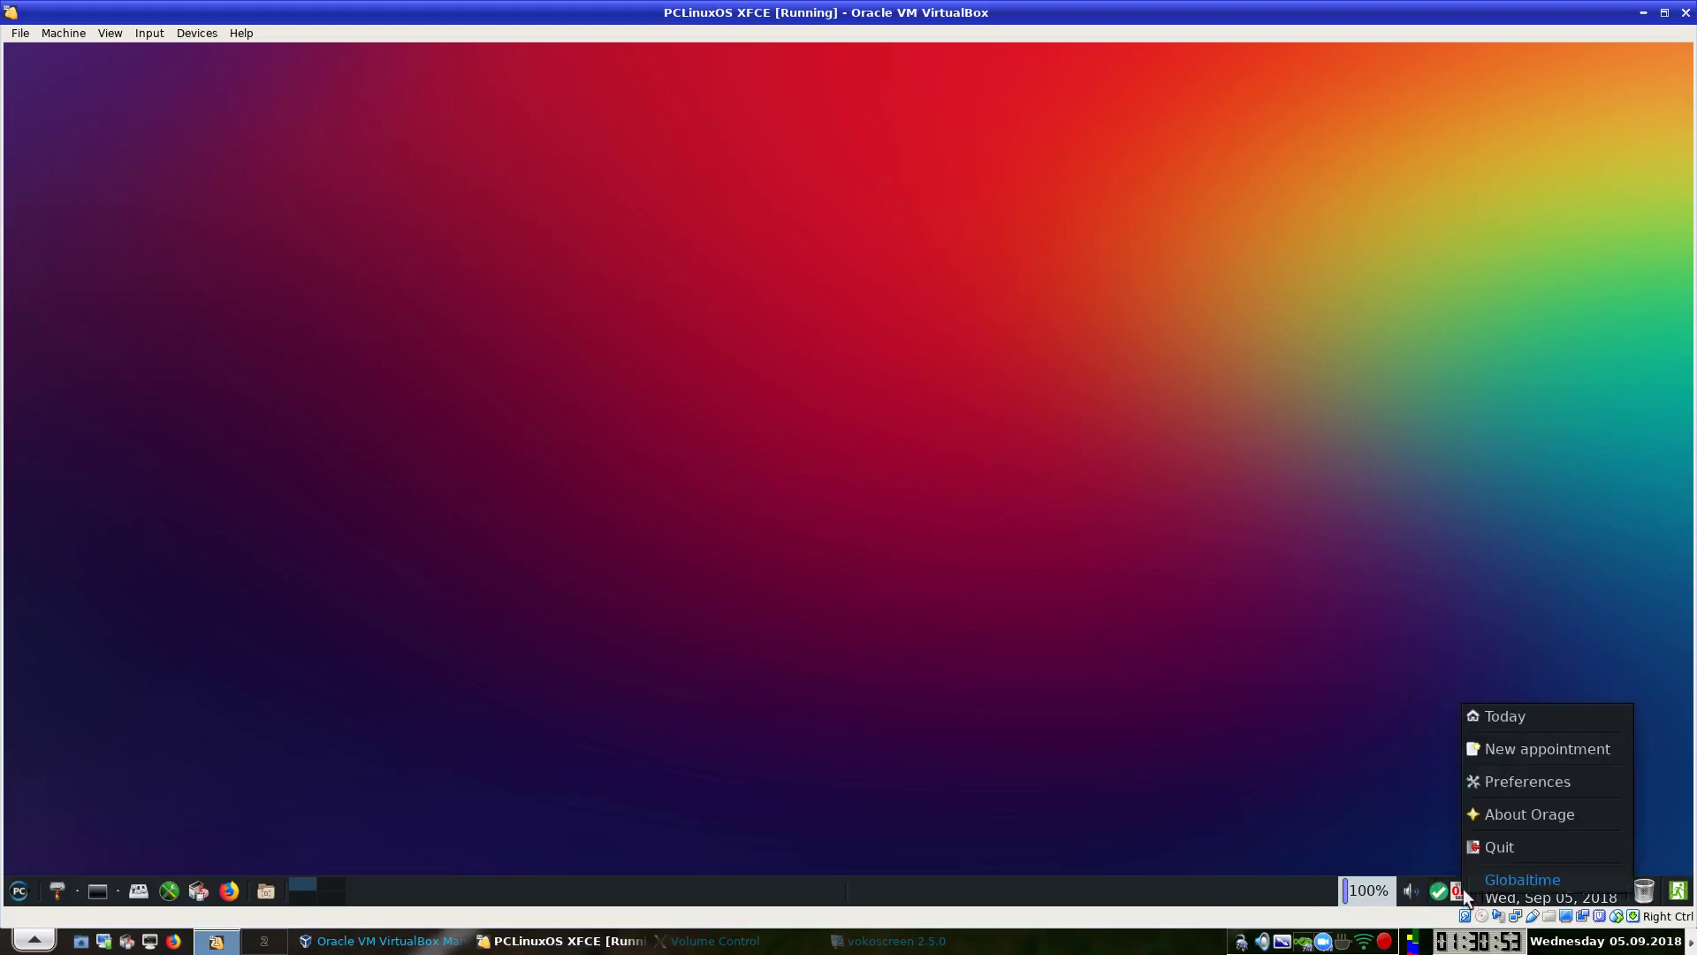
click(1521, 880)
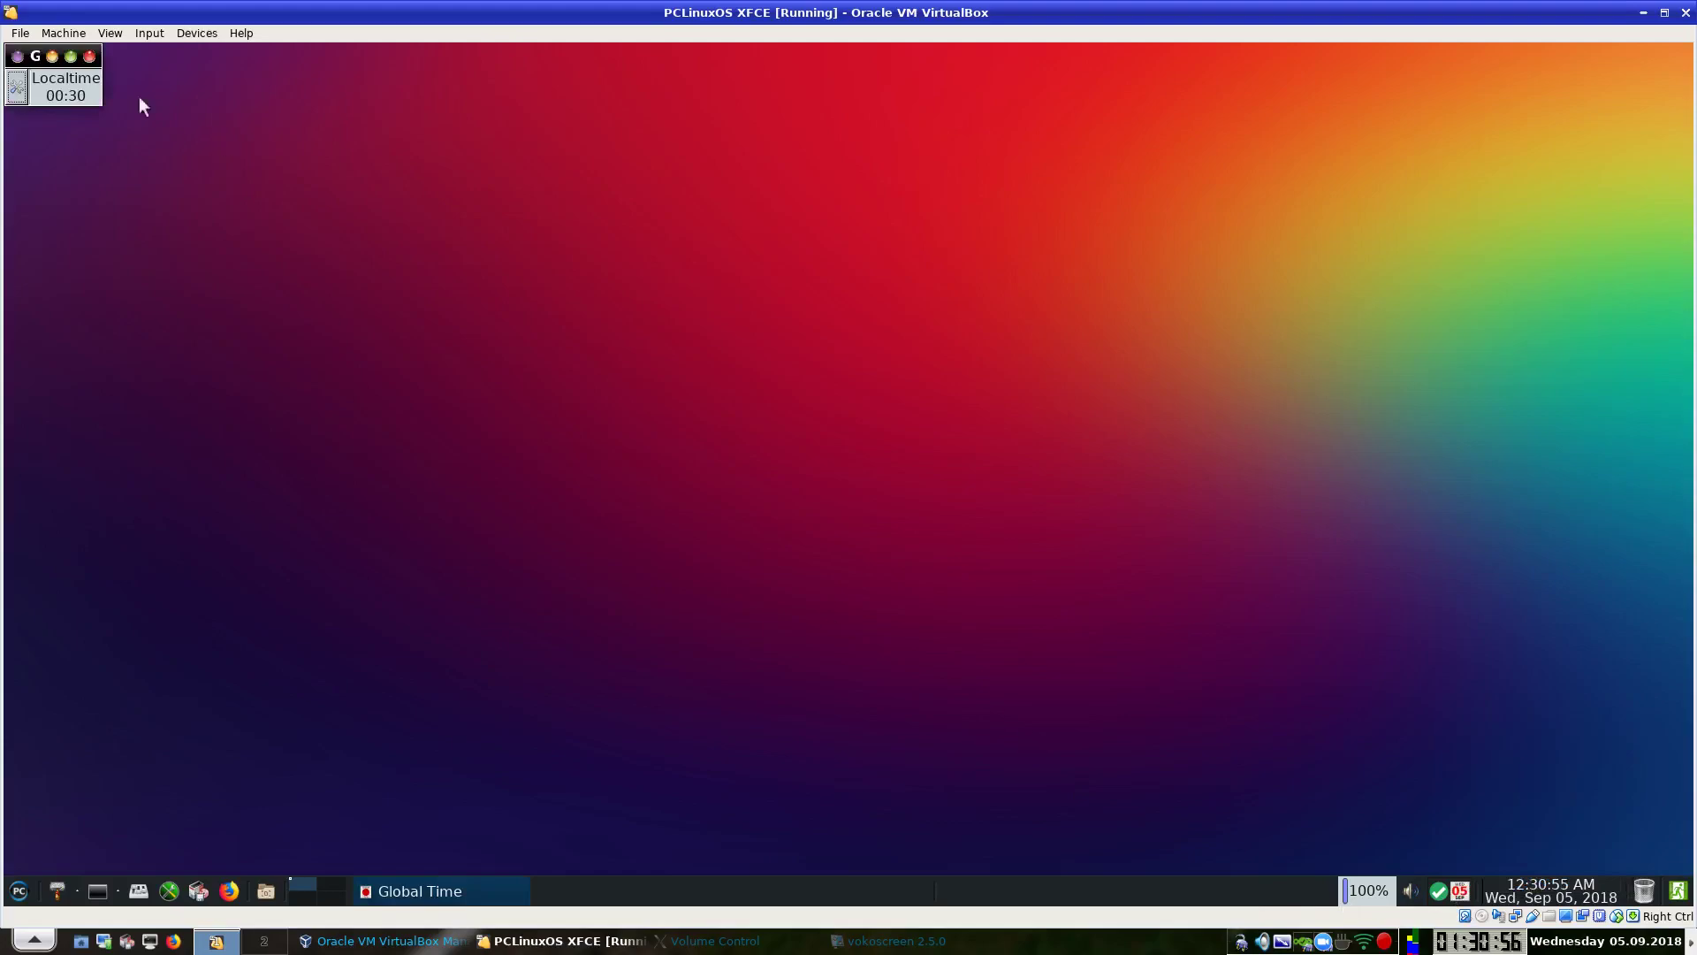
click(89, 56)
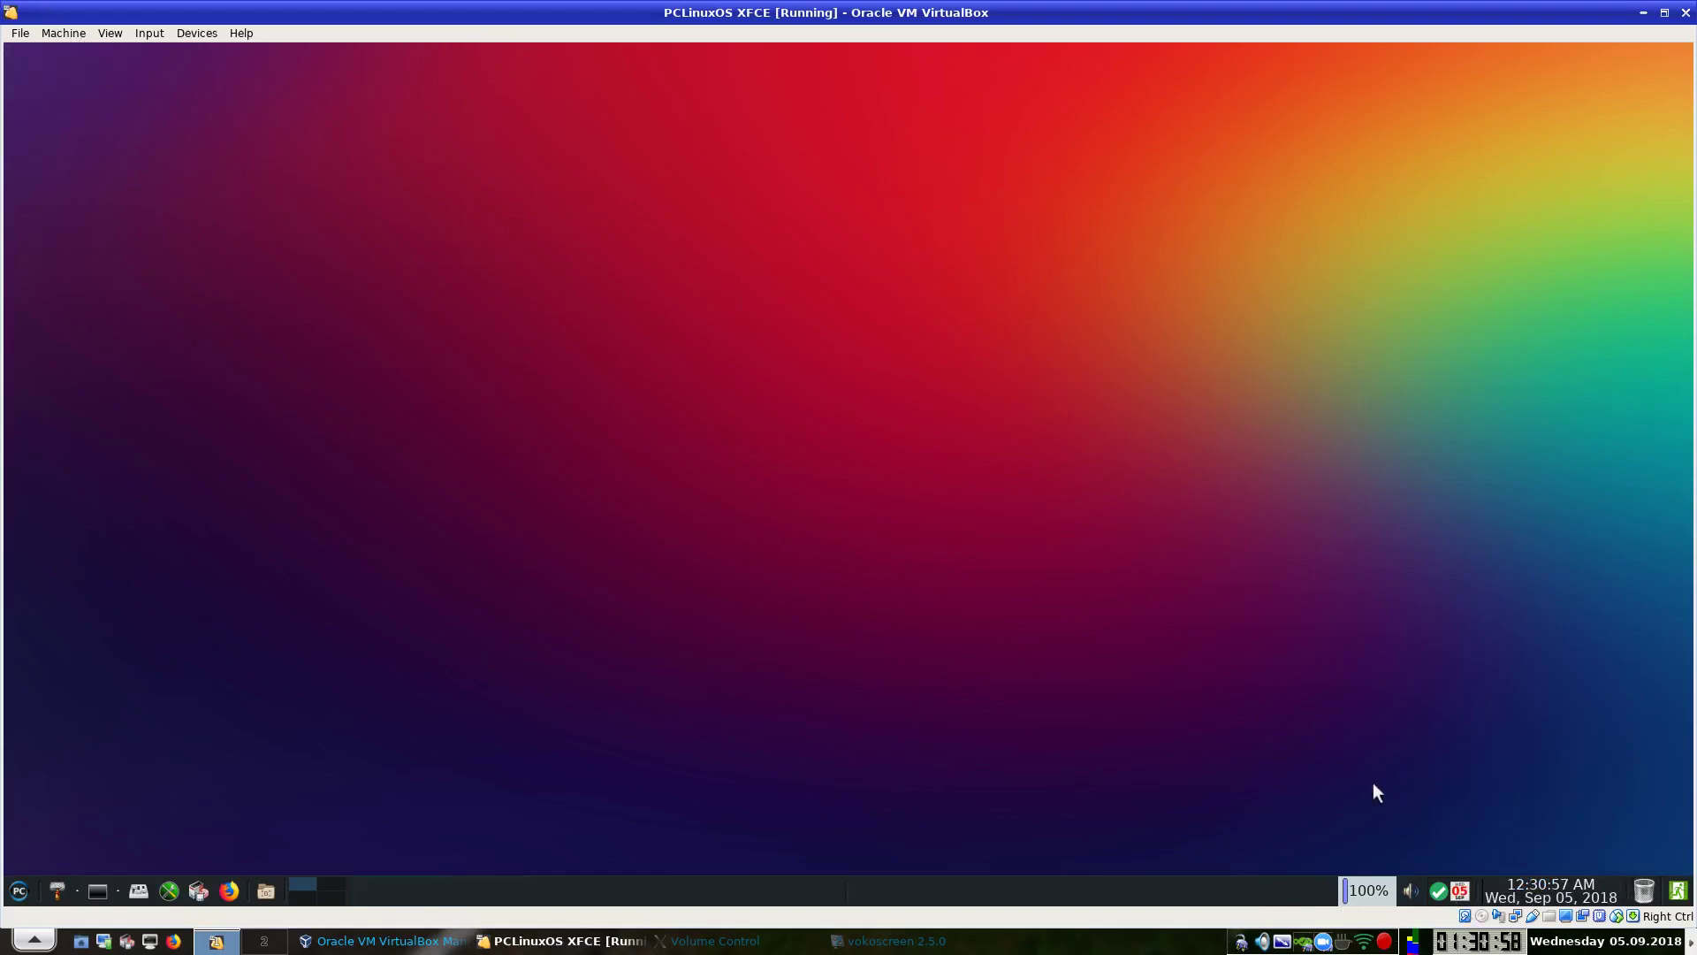
right_click(1460, 891)
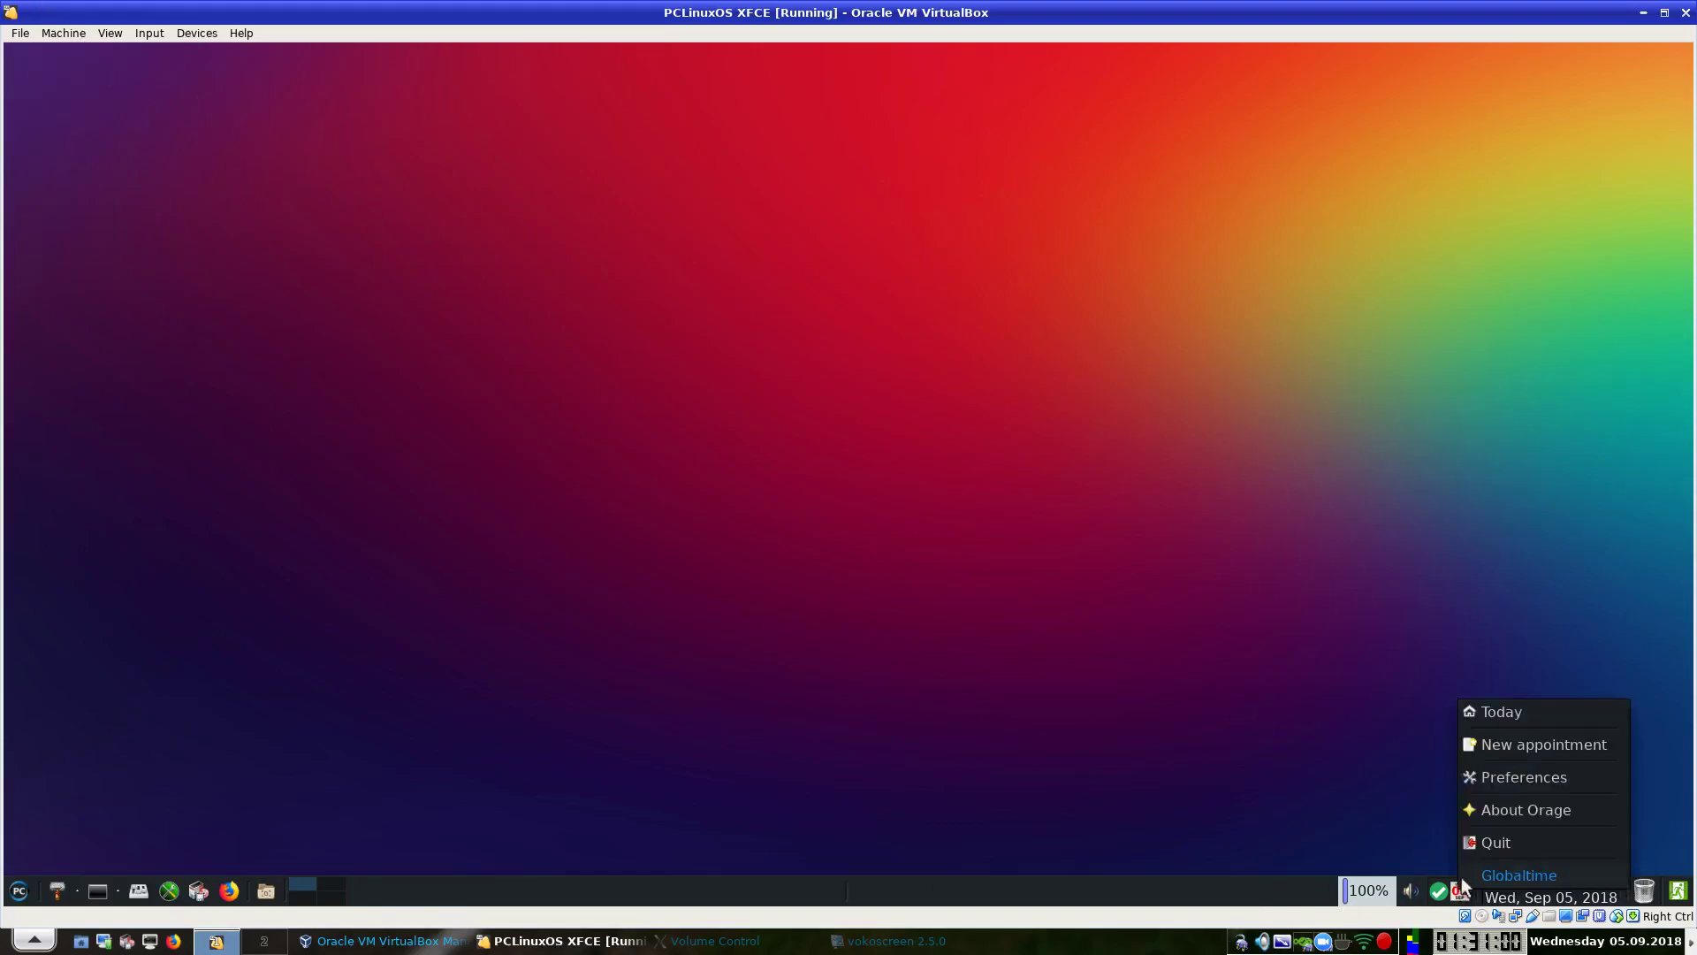
click(1490, 842)
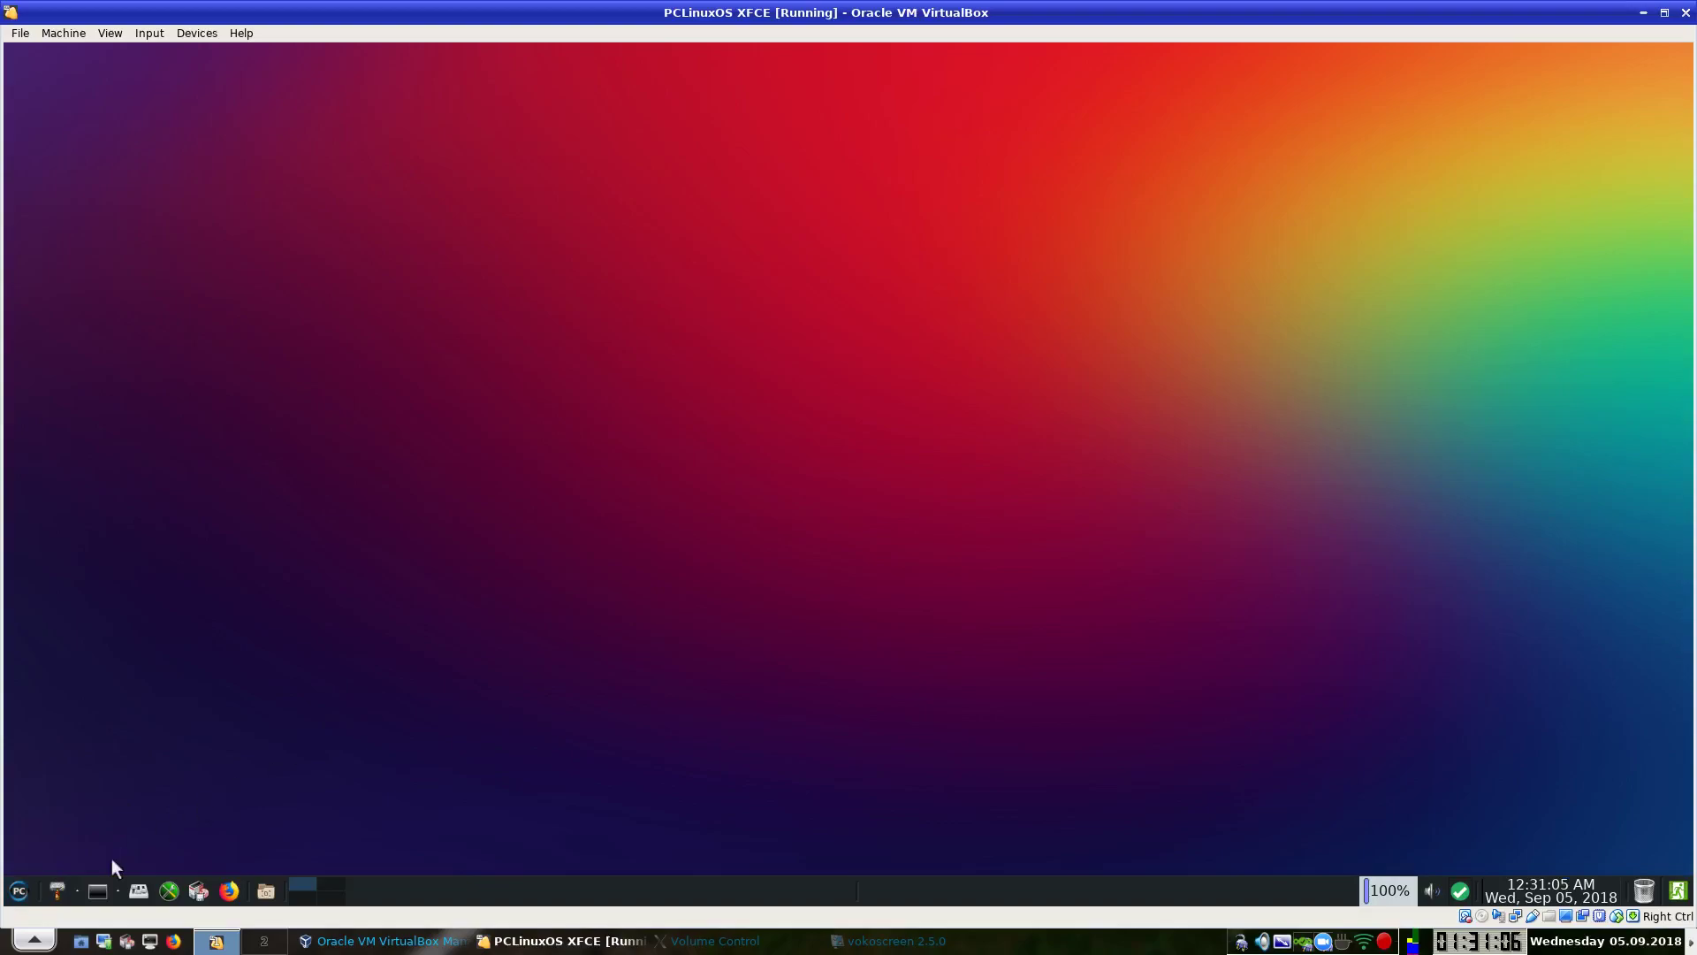
Log out of the current desktop session without saving it for future logins.
click(20, 891)
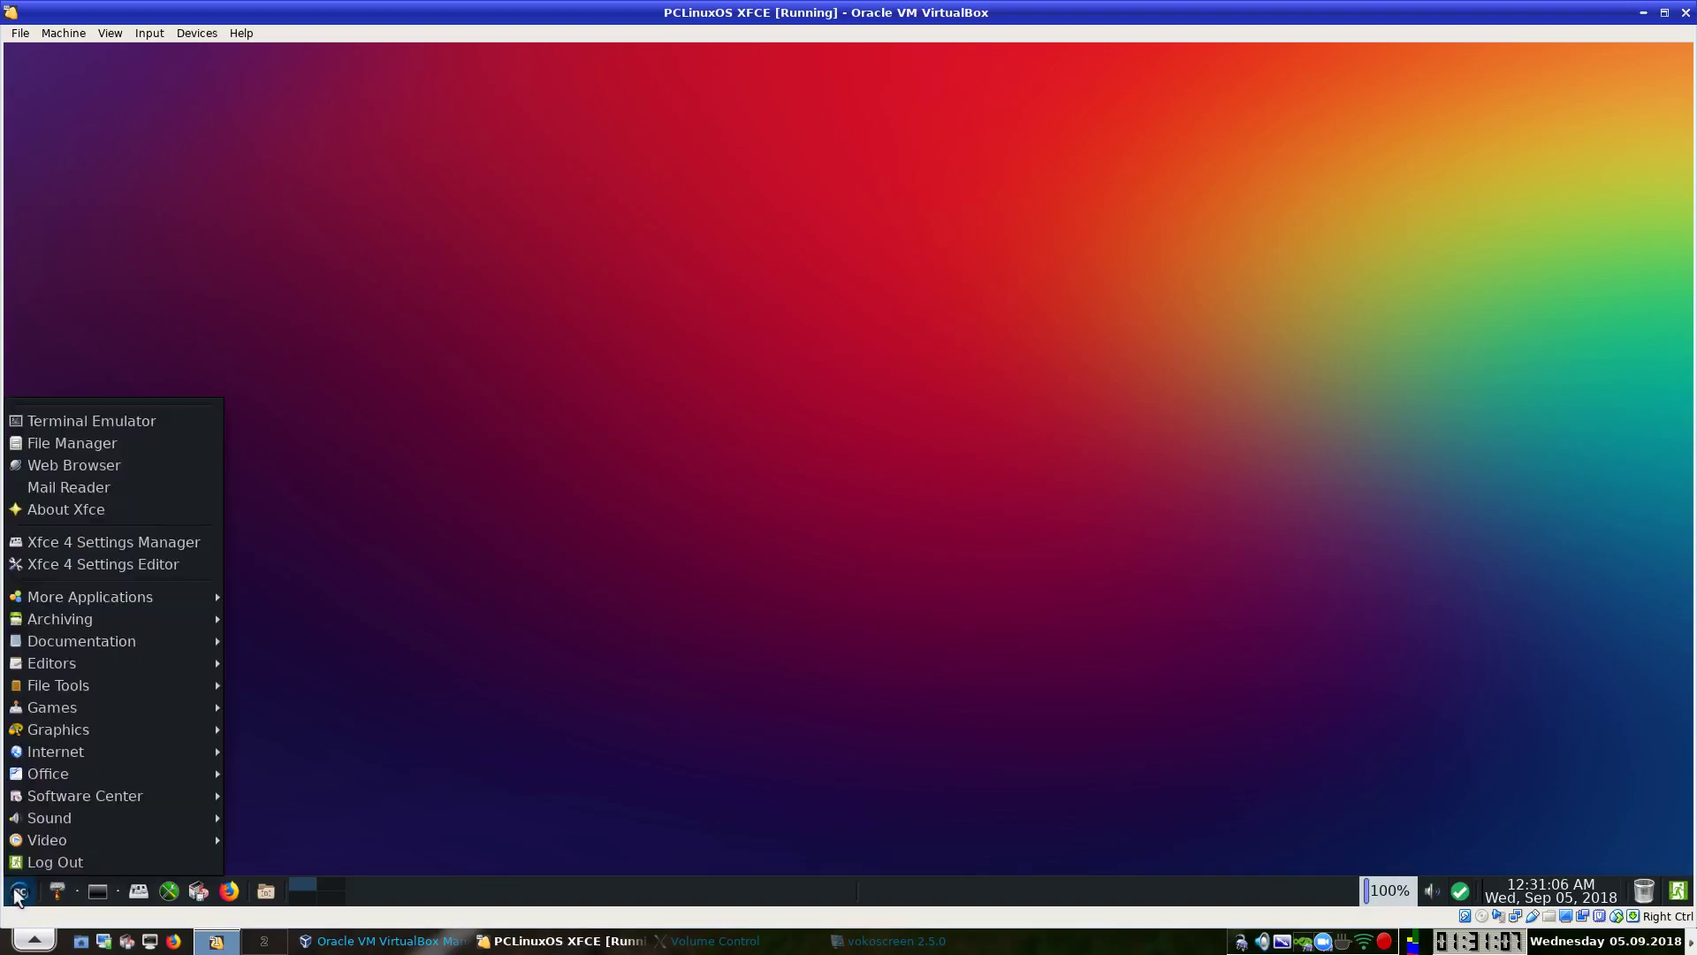
click(55, 861)
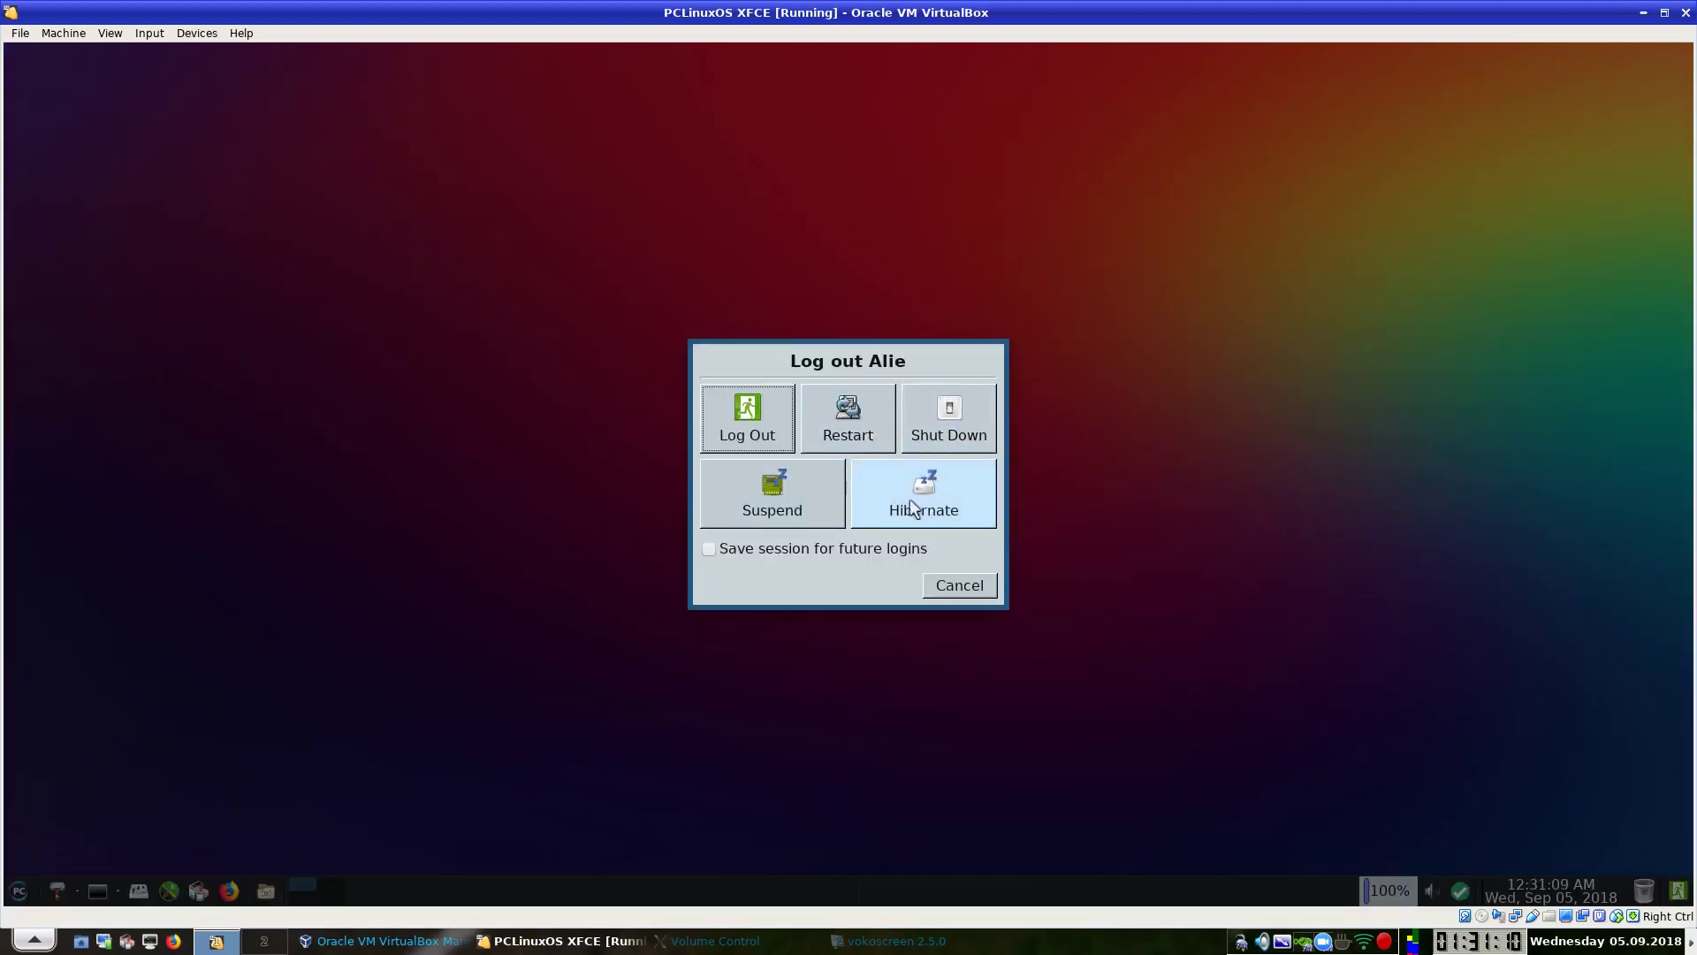
click(747, 415)
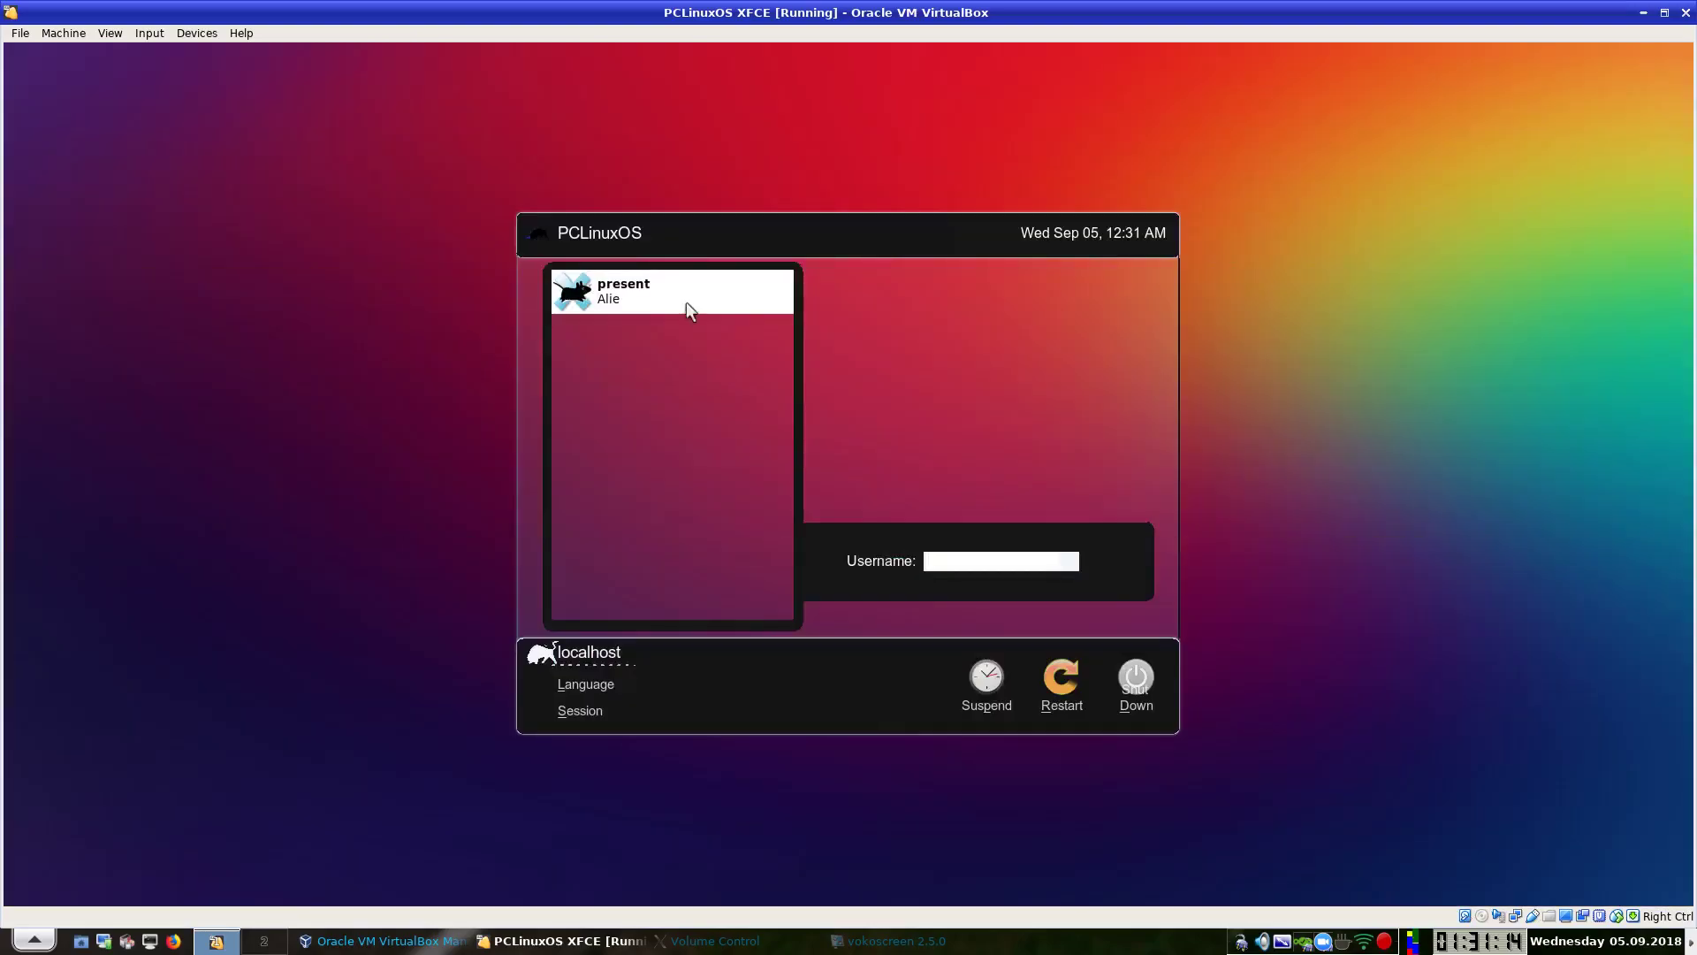
Log back in by choosing the listed user account and entering the account password.
click(661, 284)
text(******)
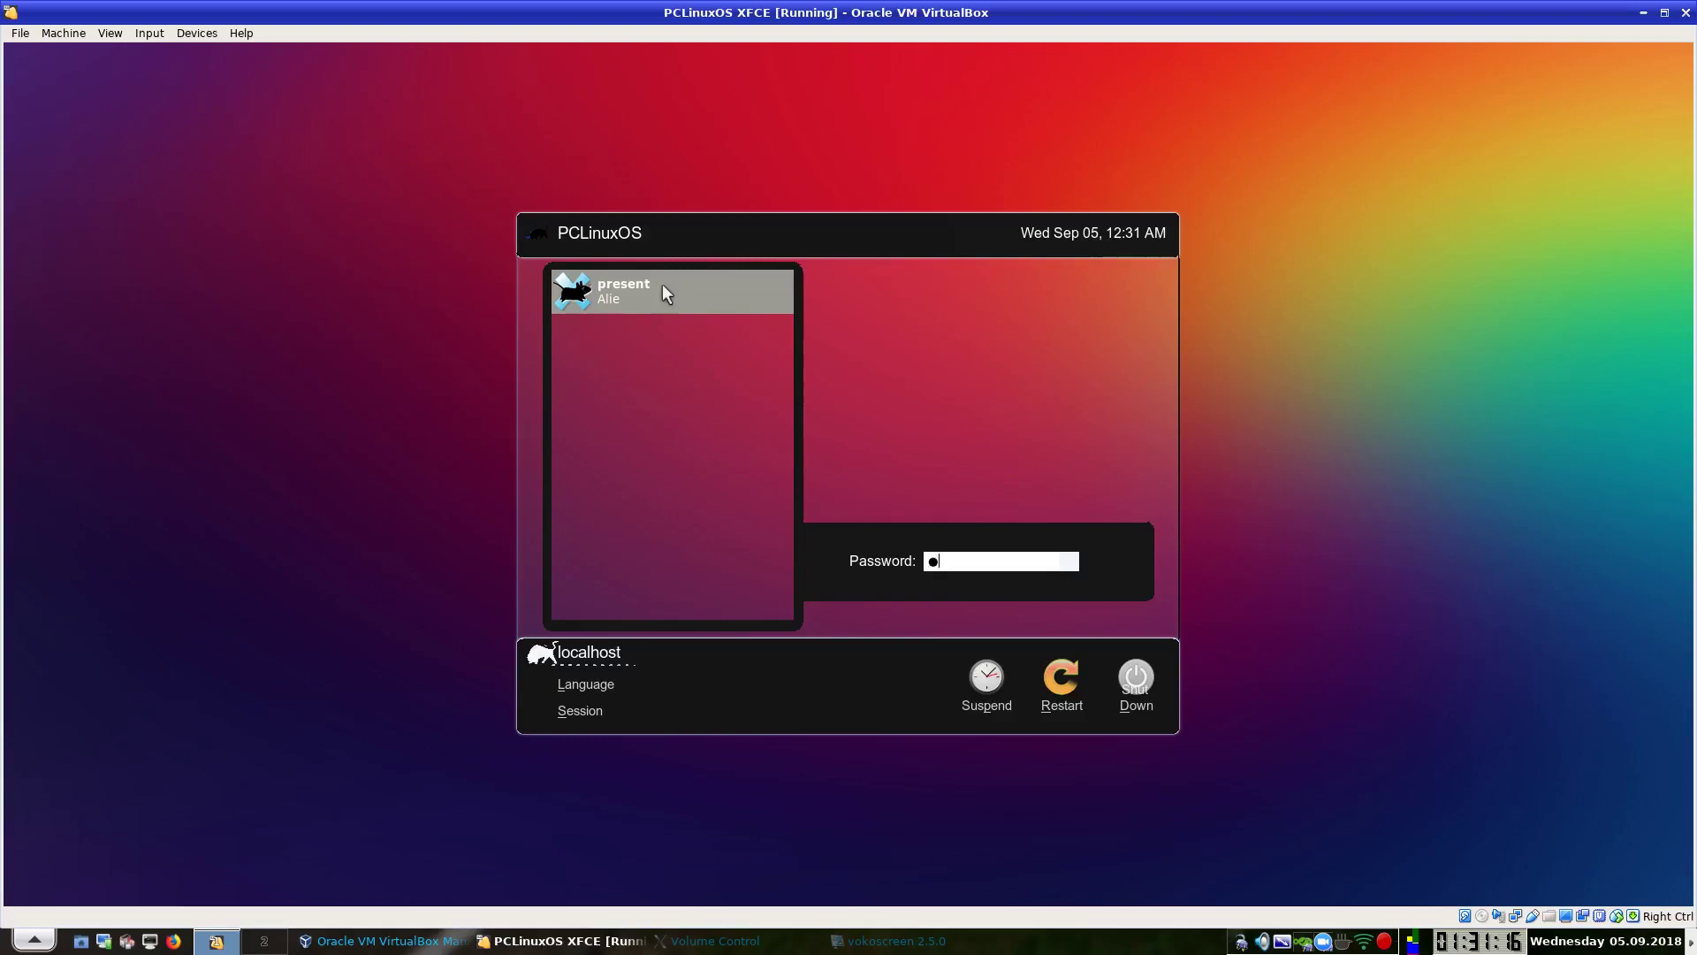
key(Return)
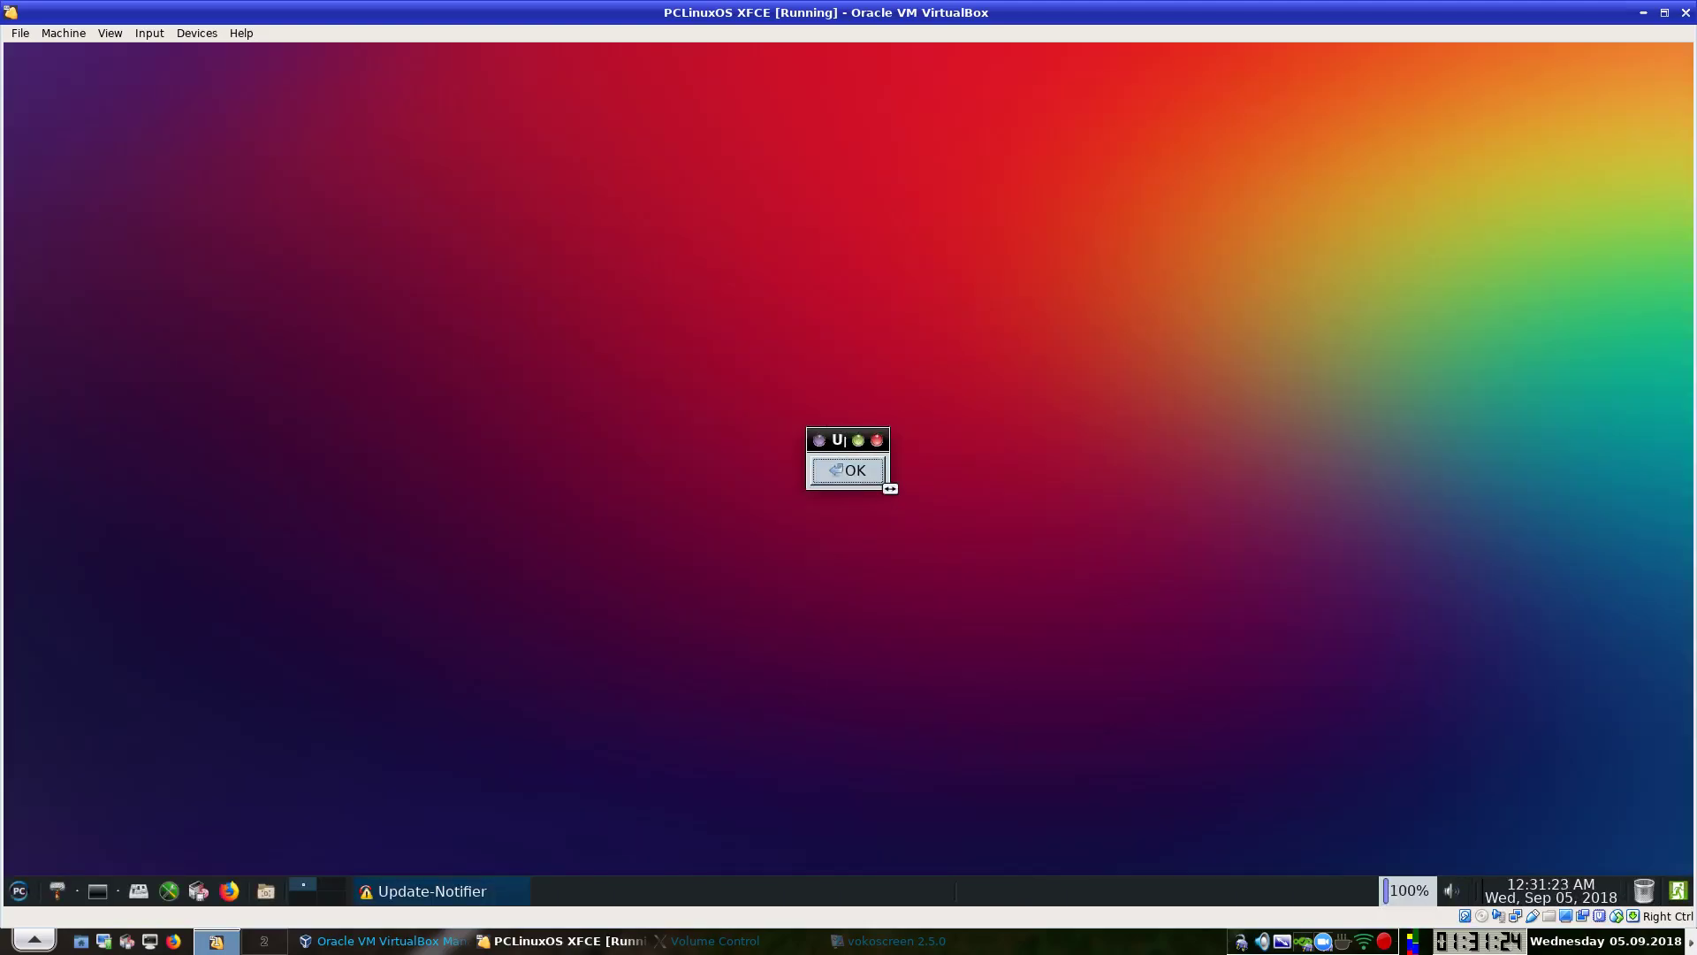
Enlarge the small Update-Notifier dialog, dismiss it, and launch Update-Notifier from the Software Center applications.
drag(889, 487, 1152, 515)
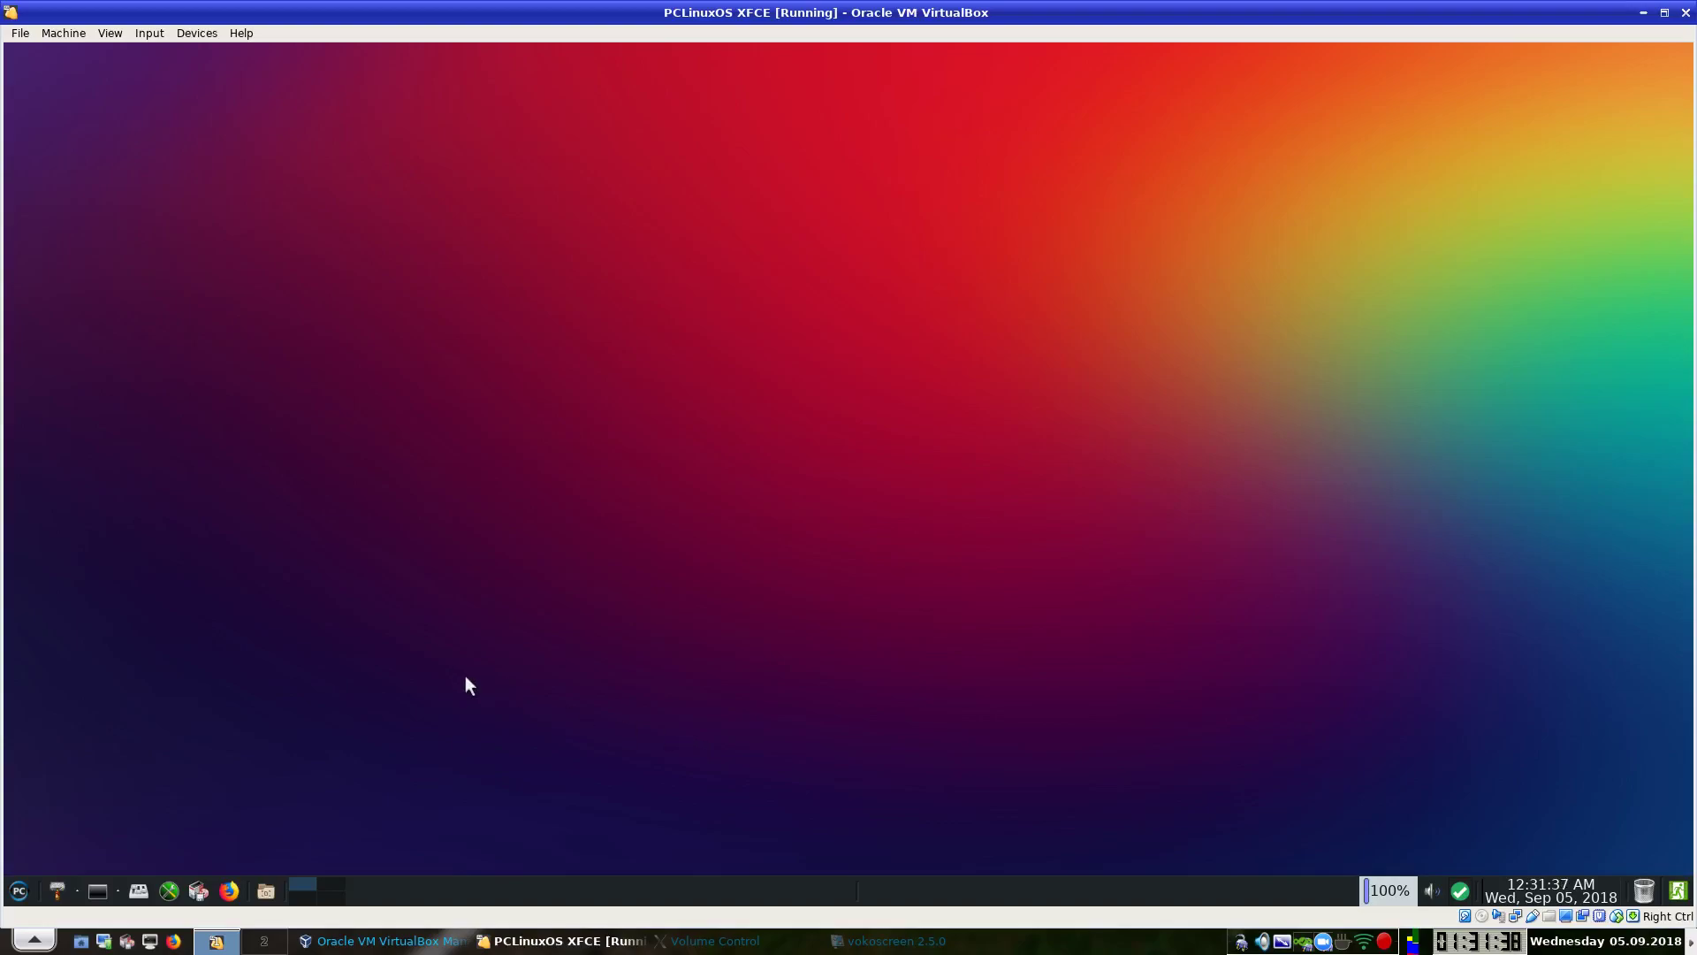
click(18, 889)
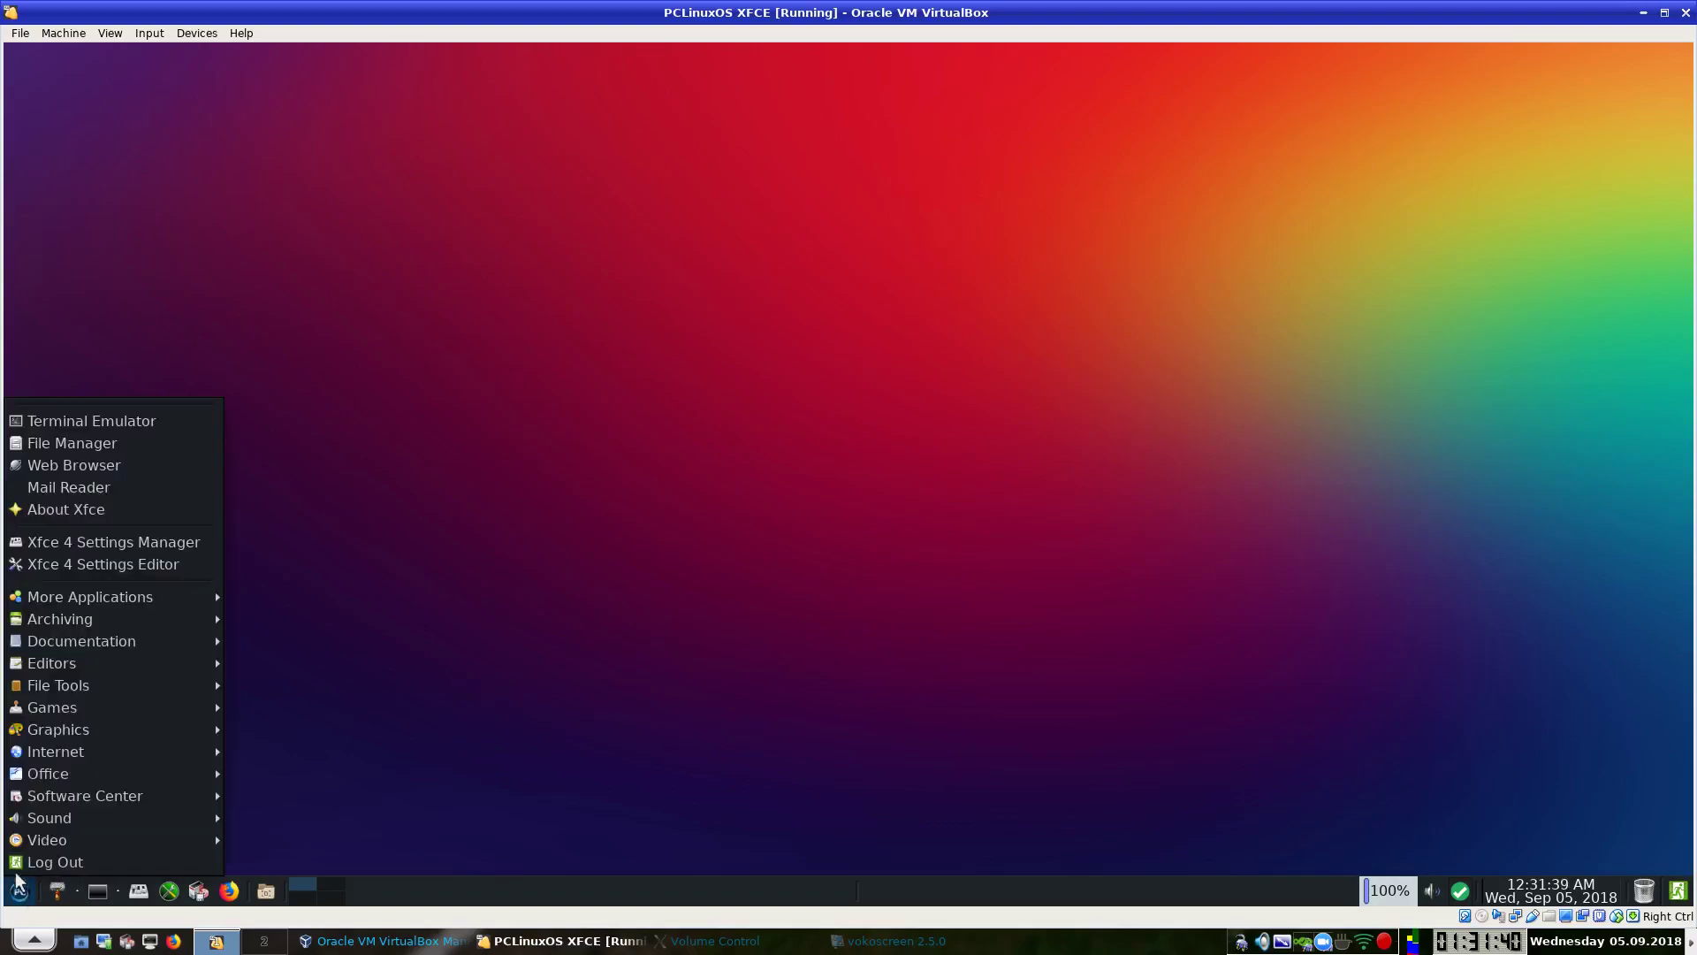
mouse_move(46, 792)
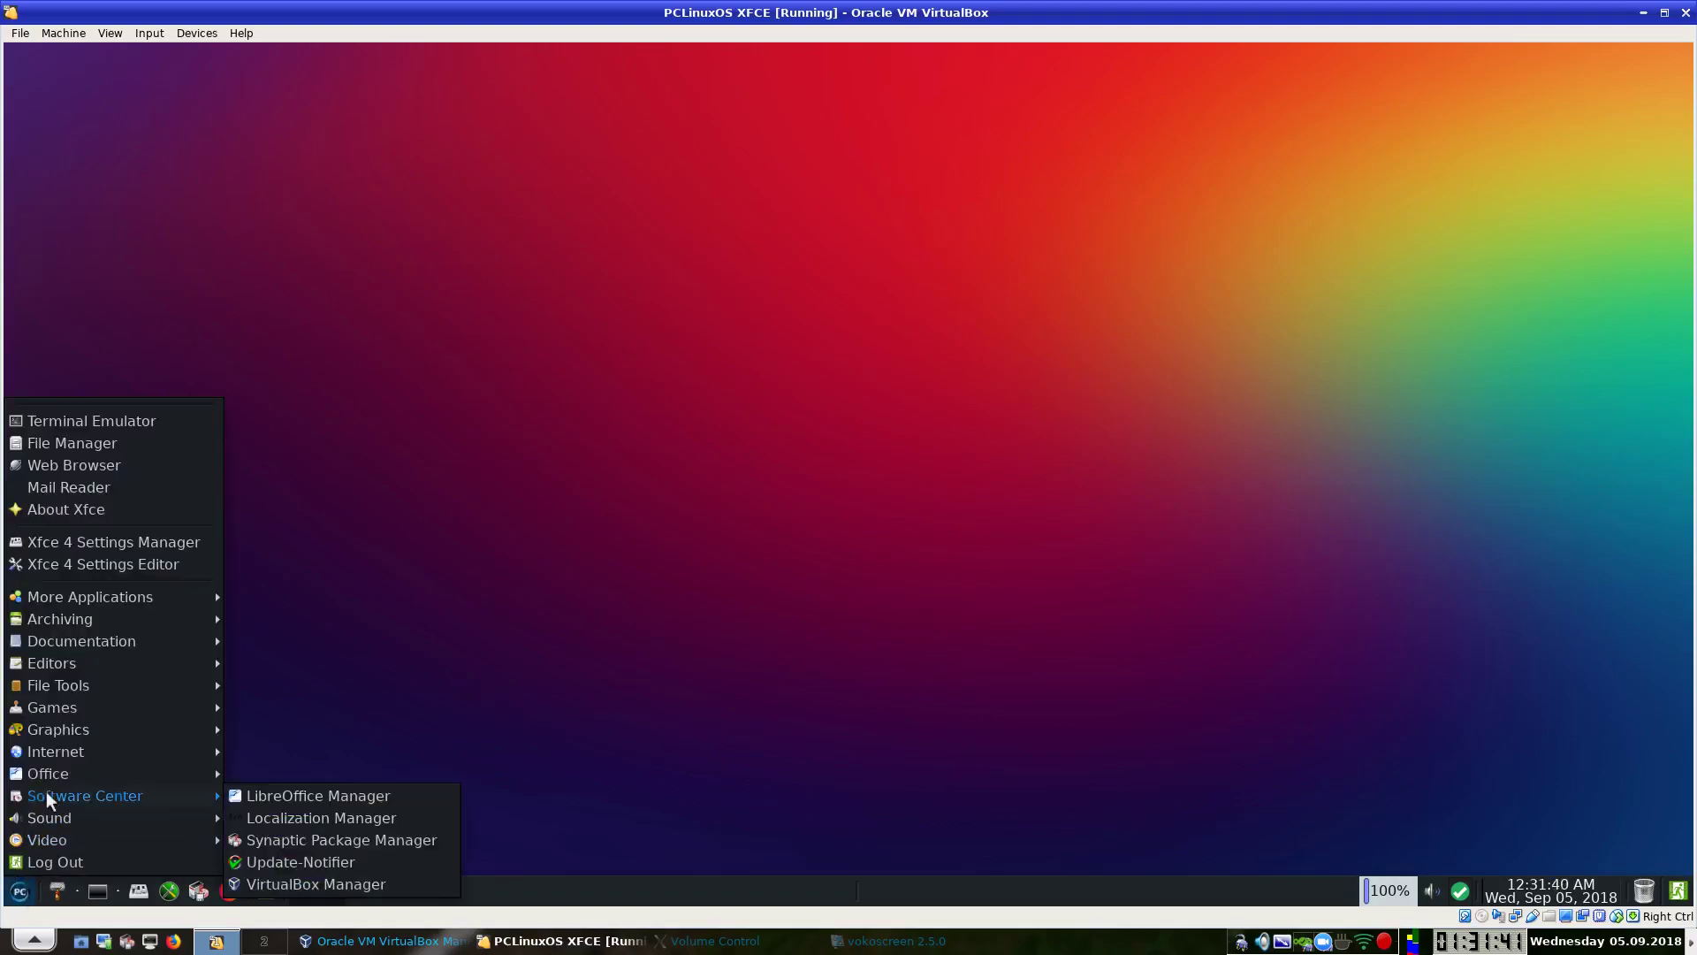
click(295, 869)
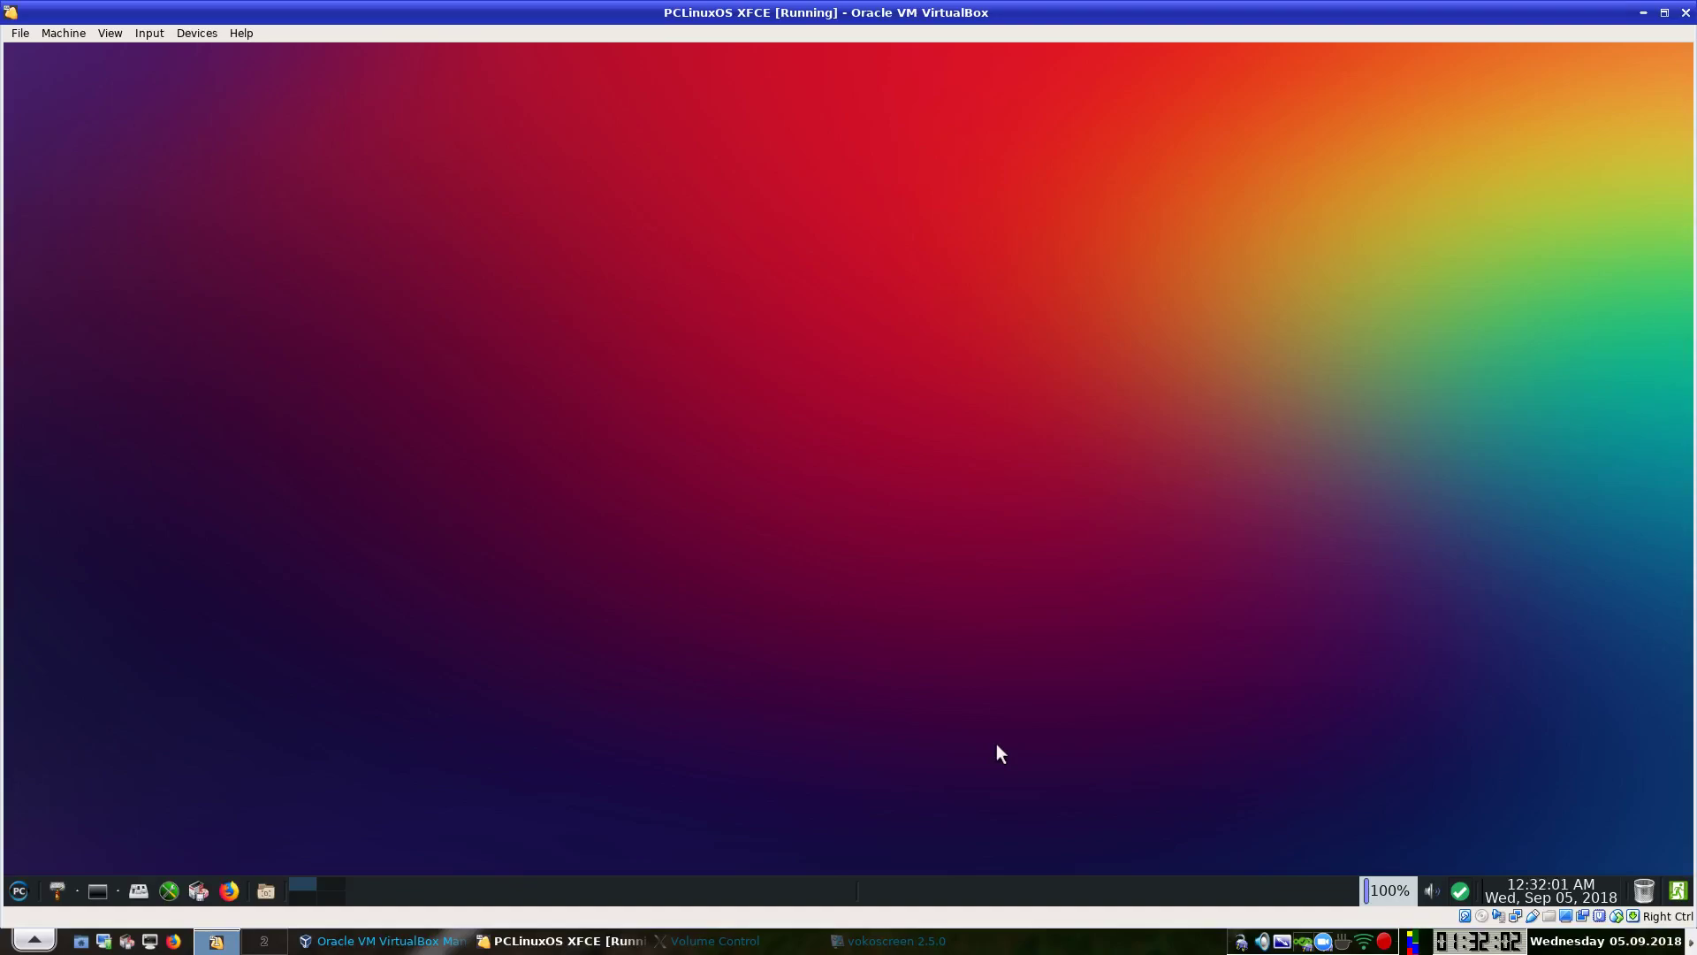
Open the Xfce 4 Settings Manager and widen its window.
click(19, 891)
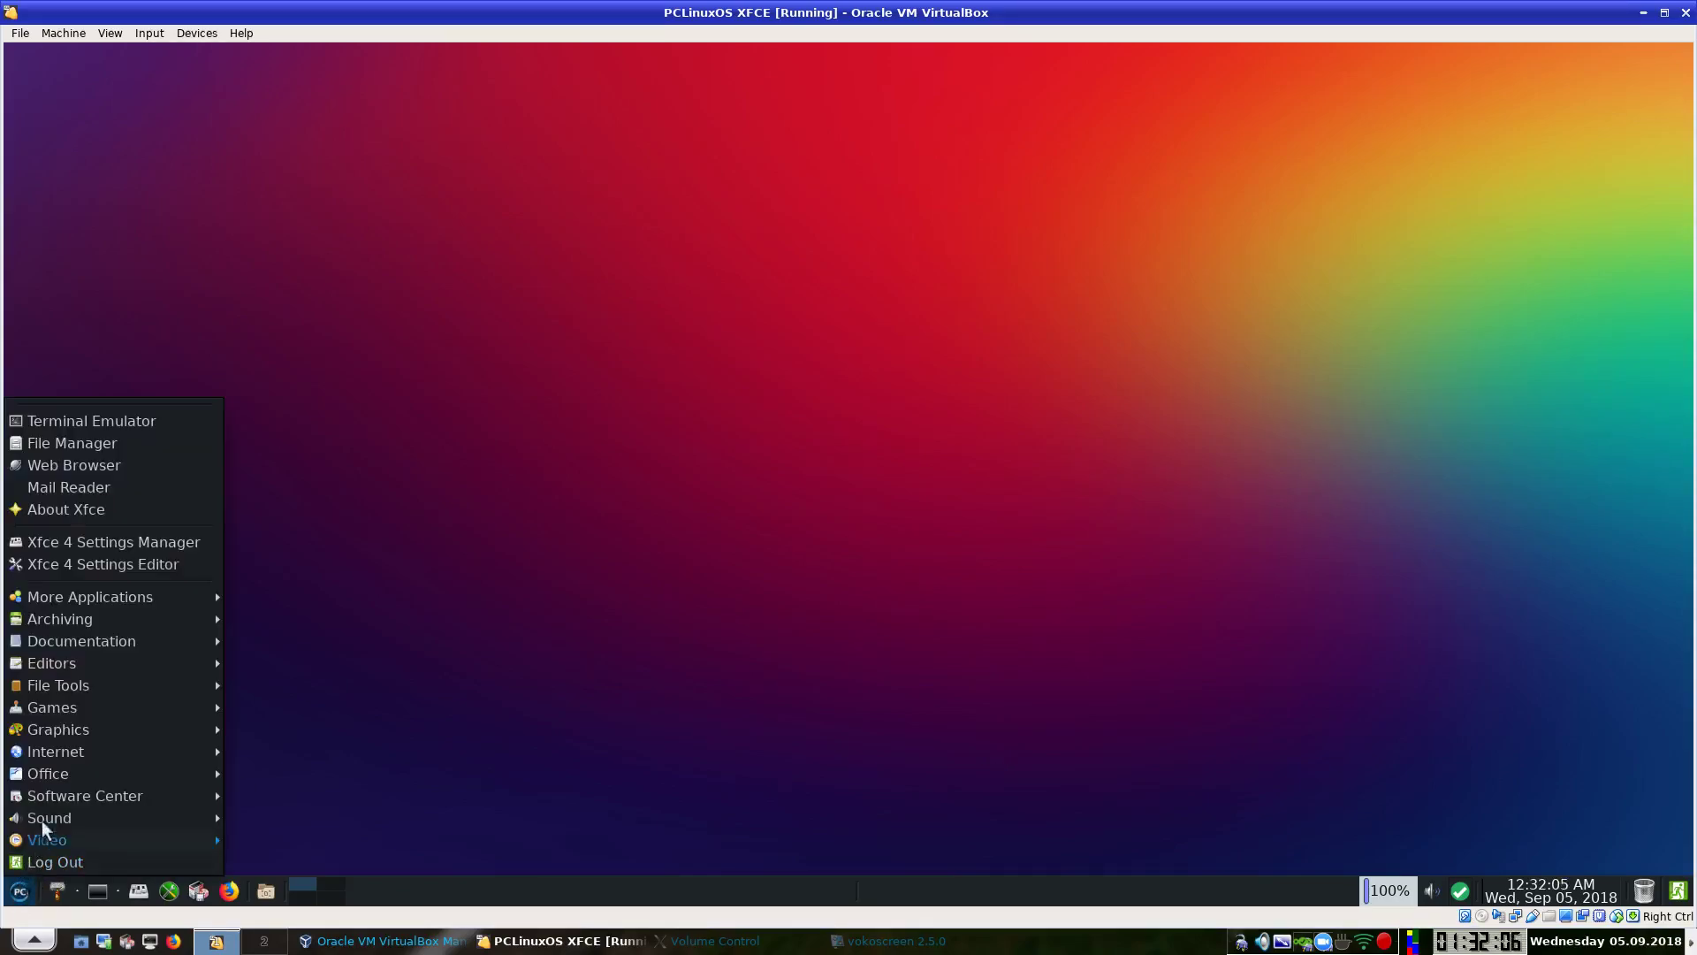
click(138, 545)
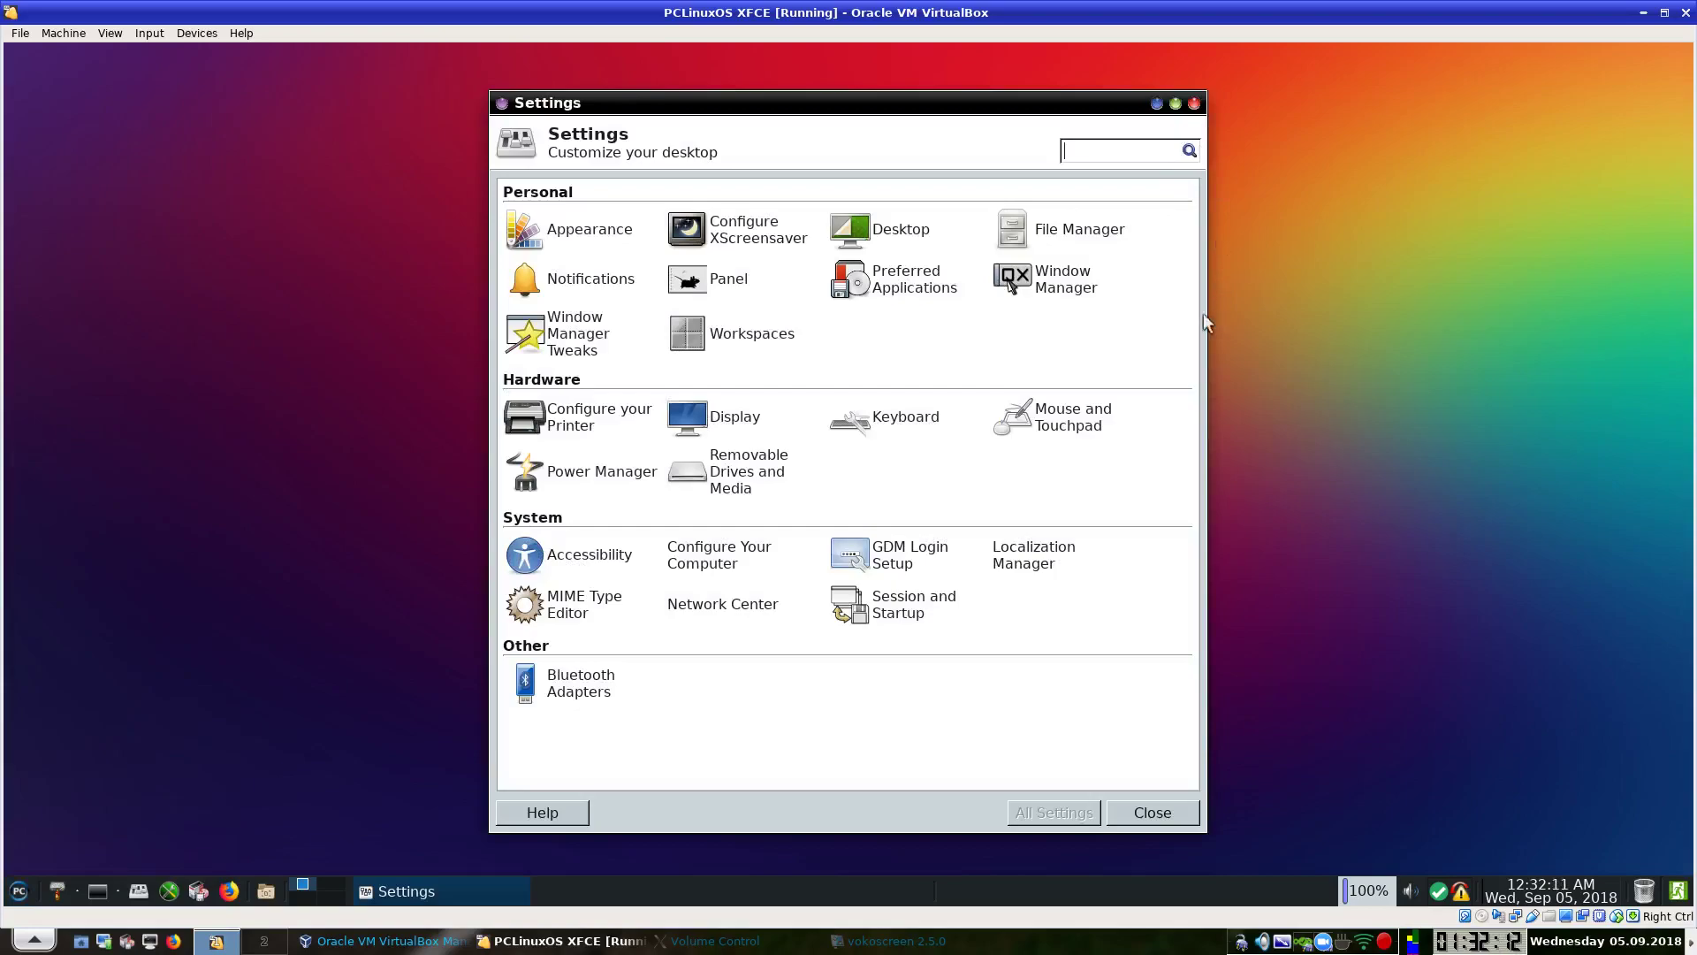
drag(1208, 317, 1519, 337)
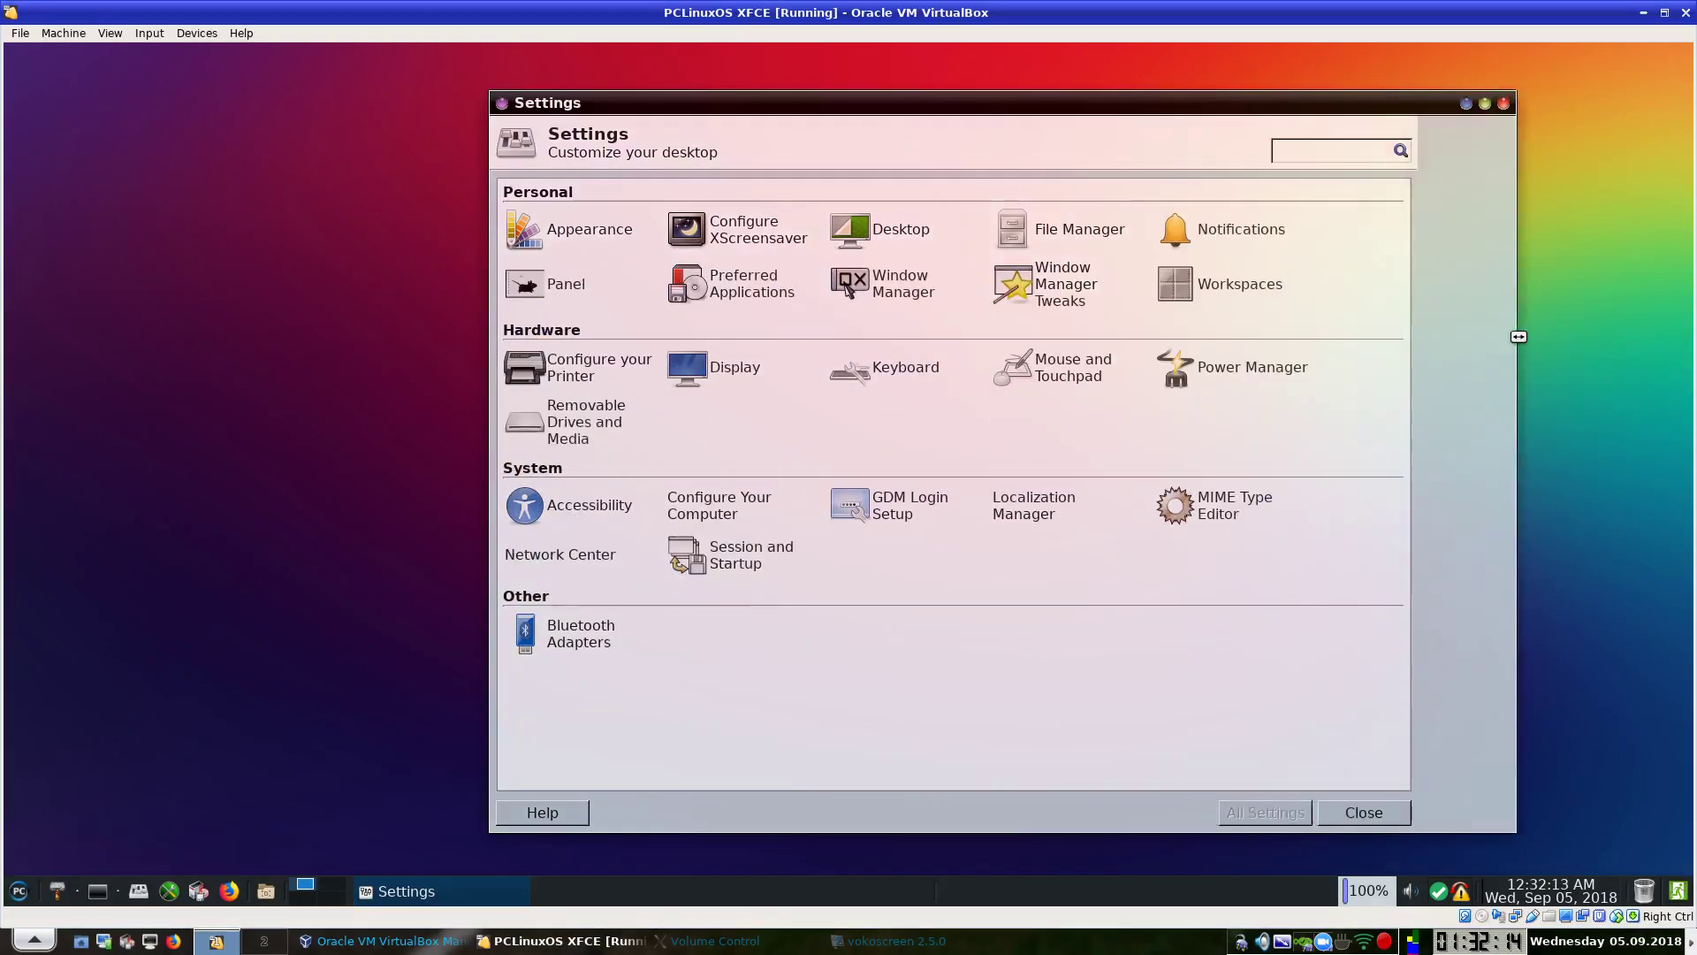
Review the Style, Icons, Fonts and Settings pages of the Appearance settings, then return to the overview of all settings.
click(549, 235)
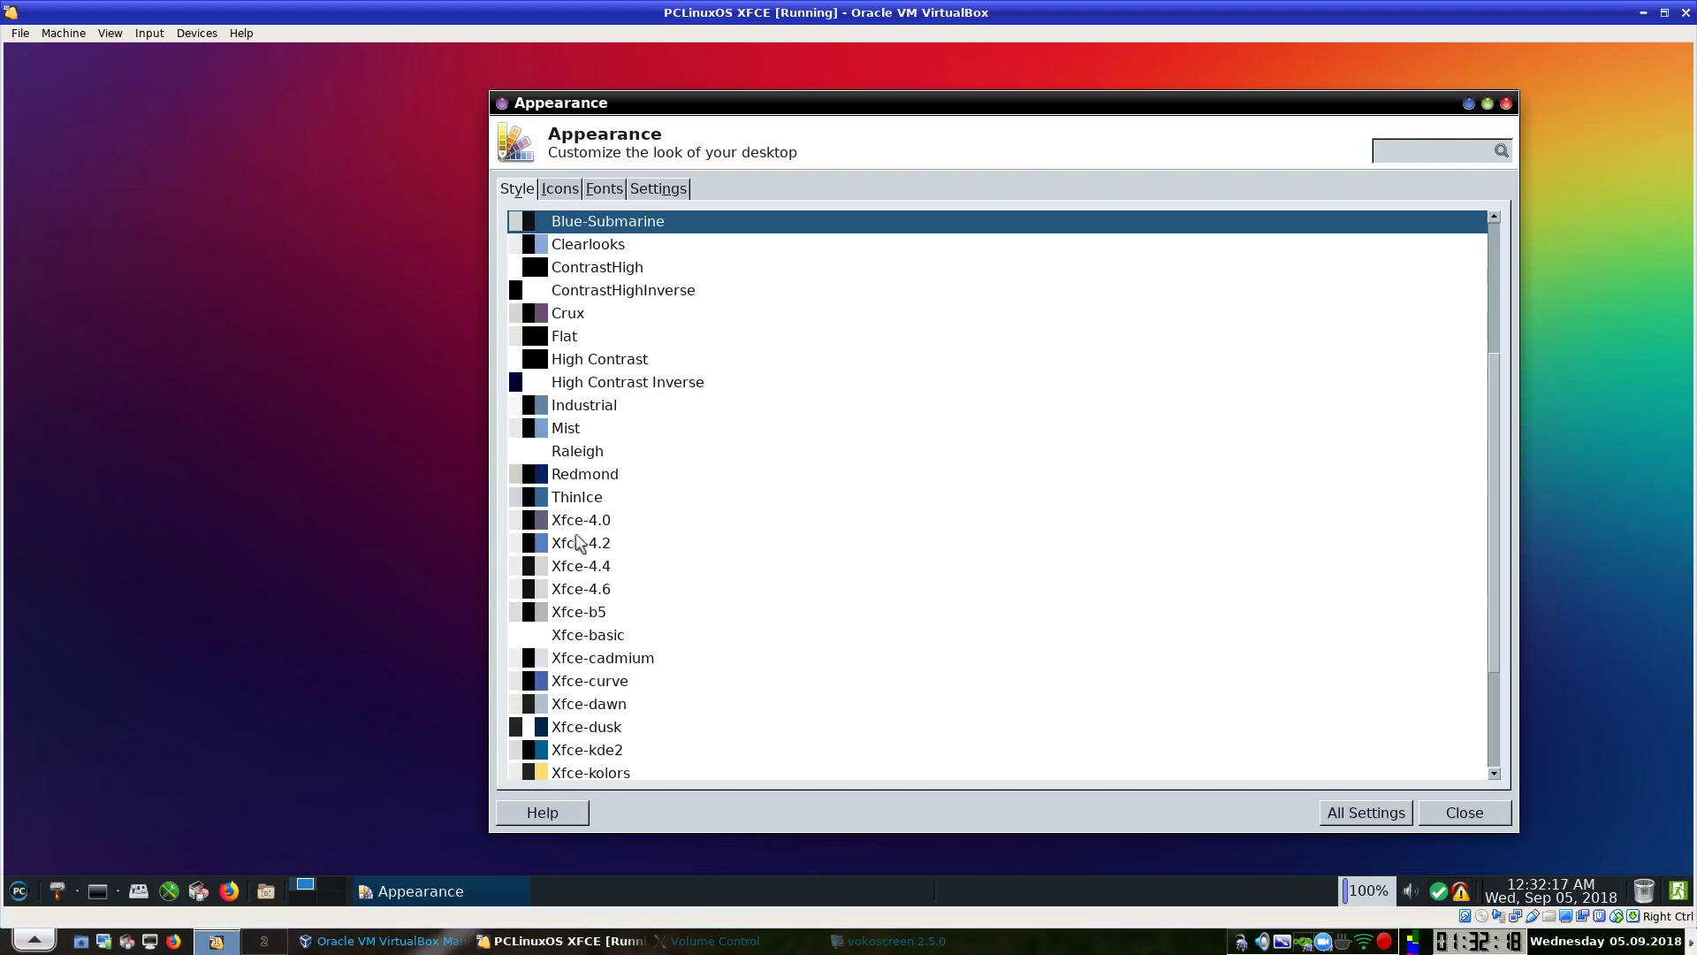
click(557, 189)
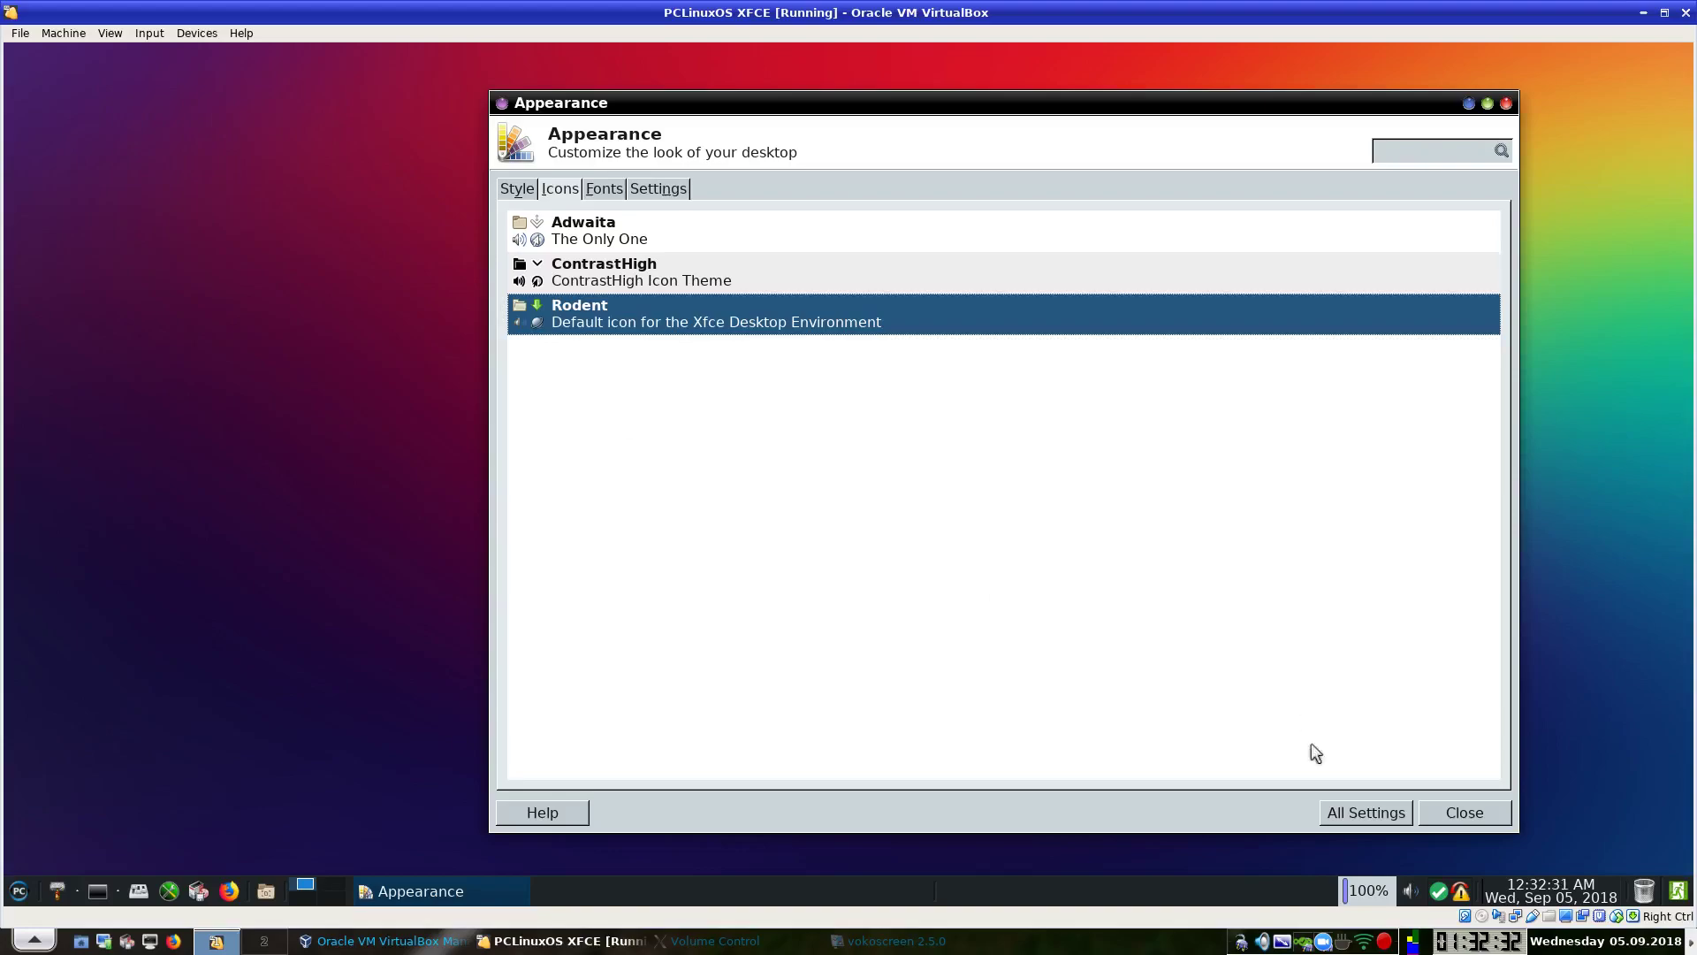
mouse_move(1460, 896)
mouse_move(610, 275)
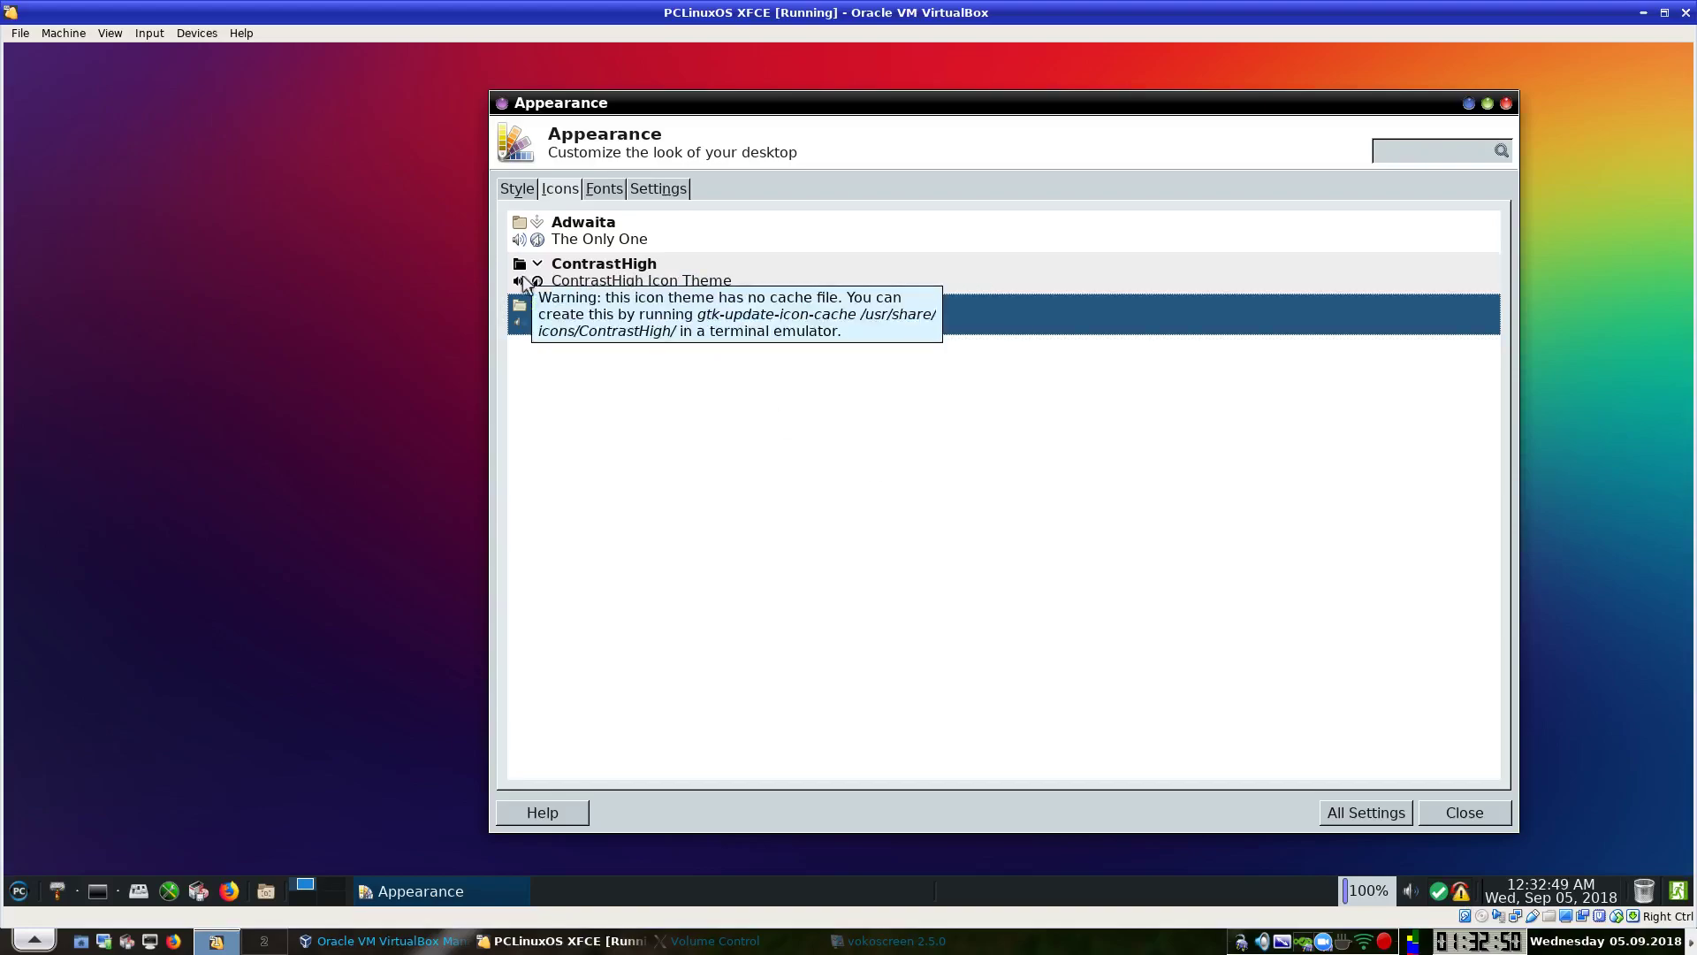
click(602, 189)
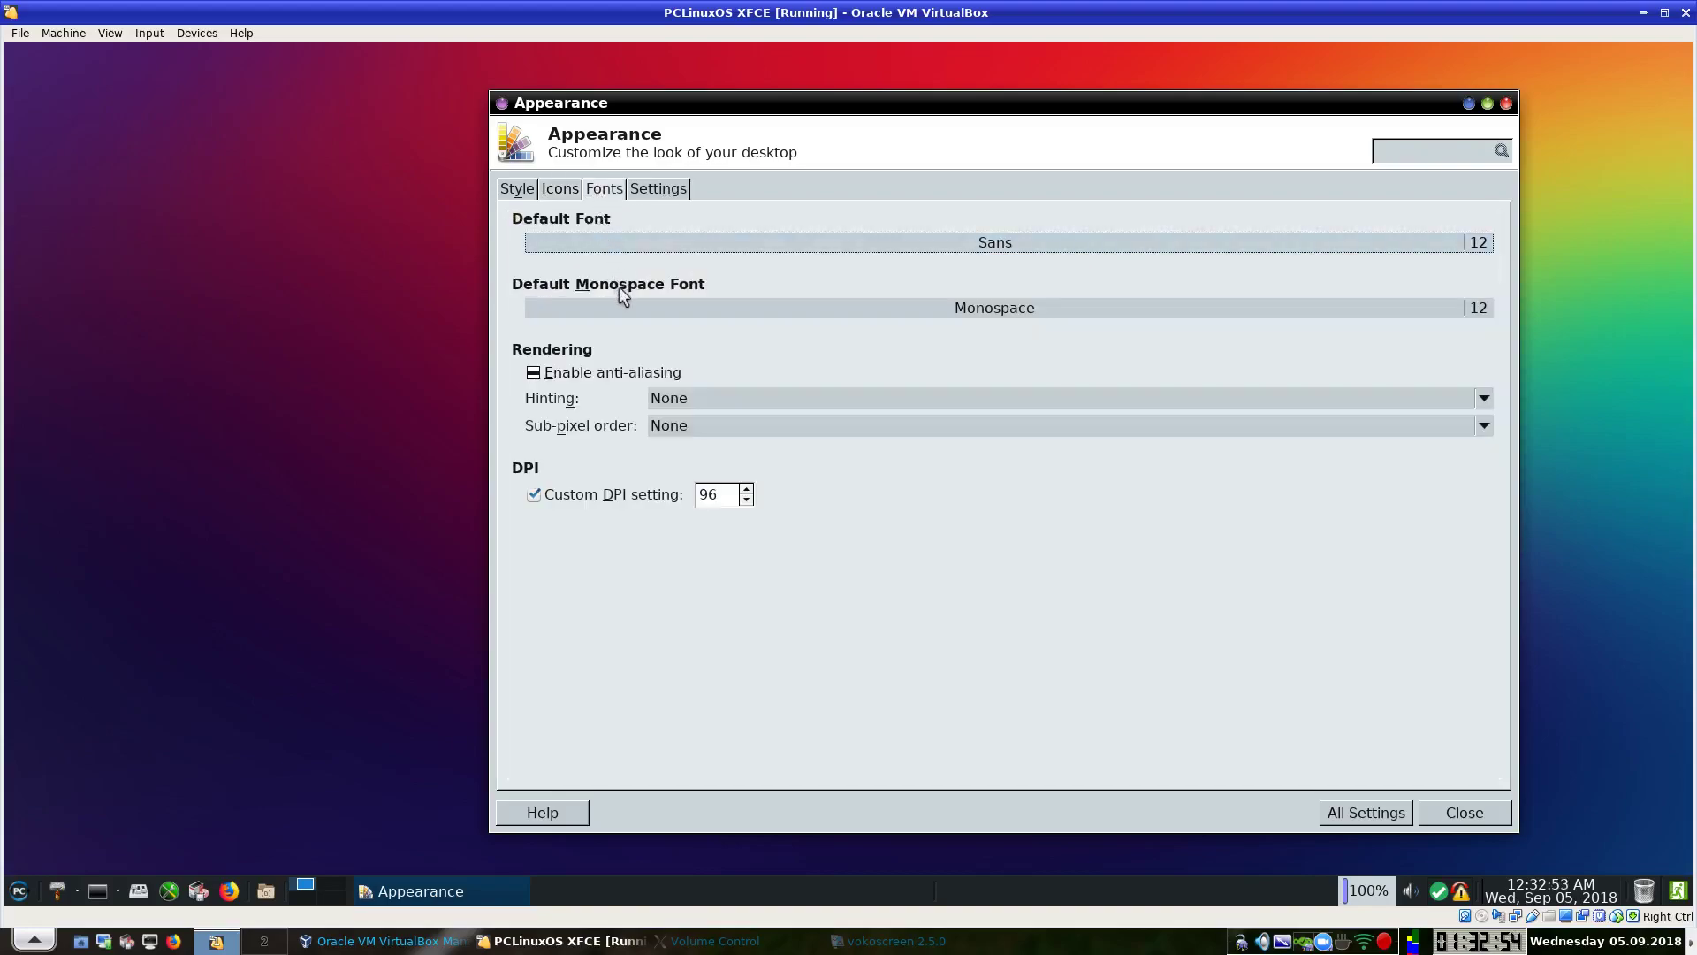
click(637, 185)
click(530, 191)
click(562, 196)
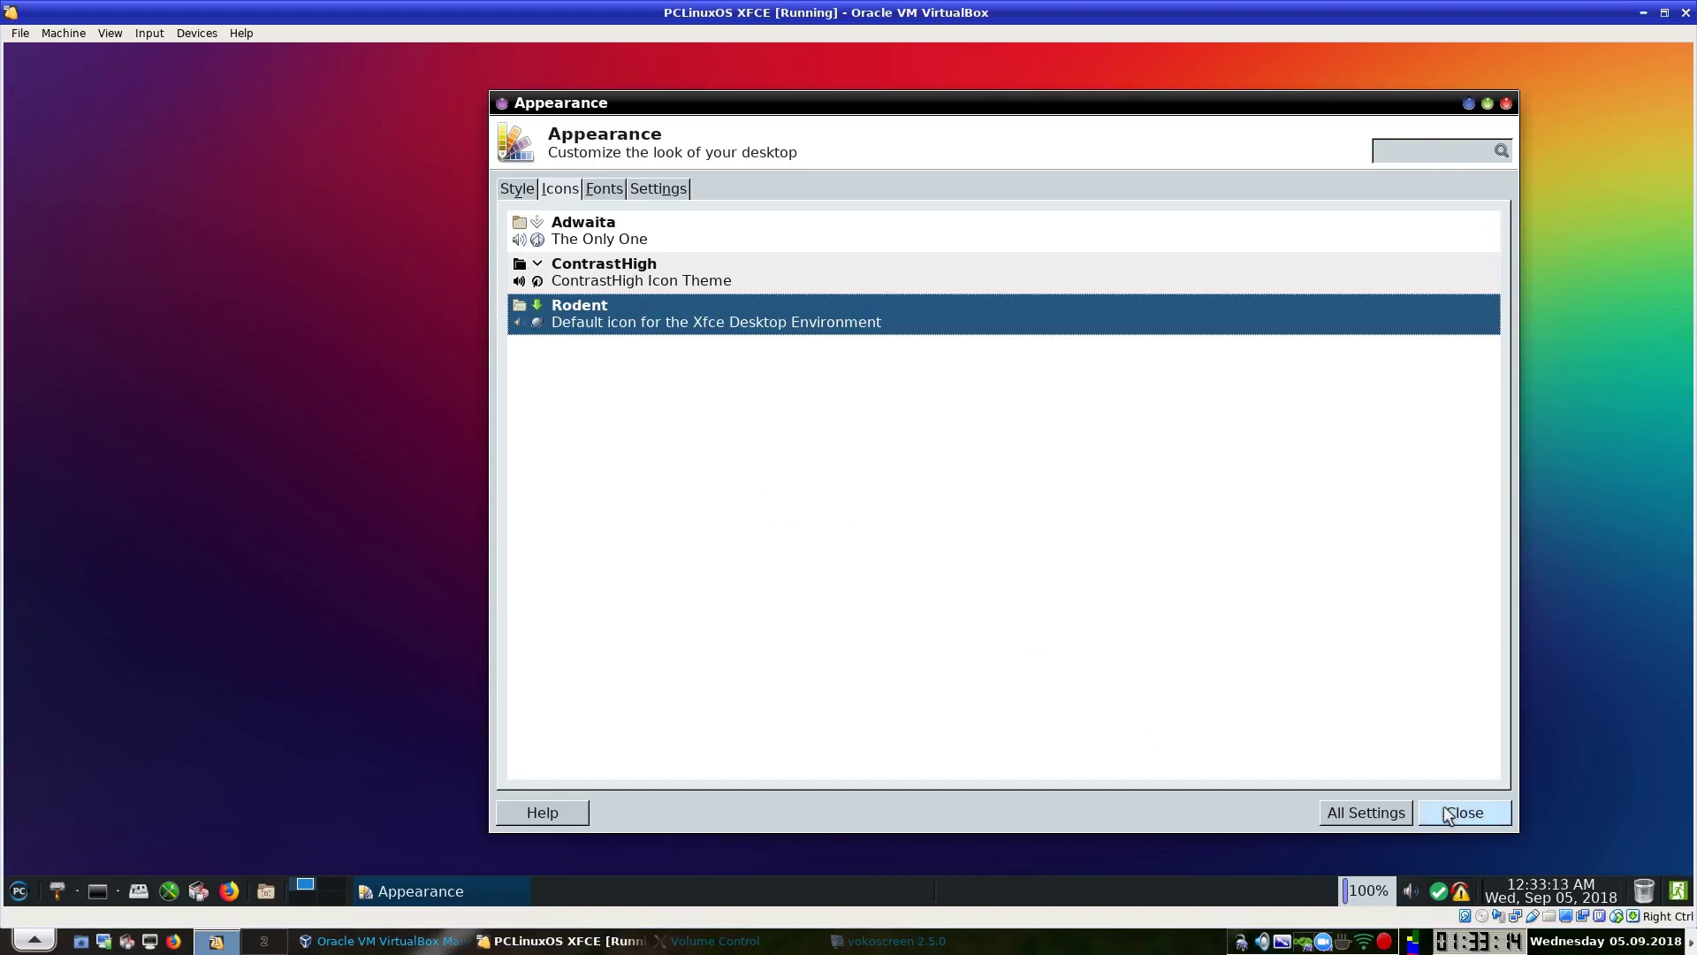
click(1335, 811)
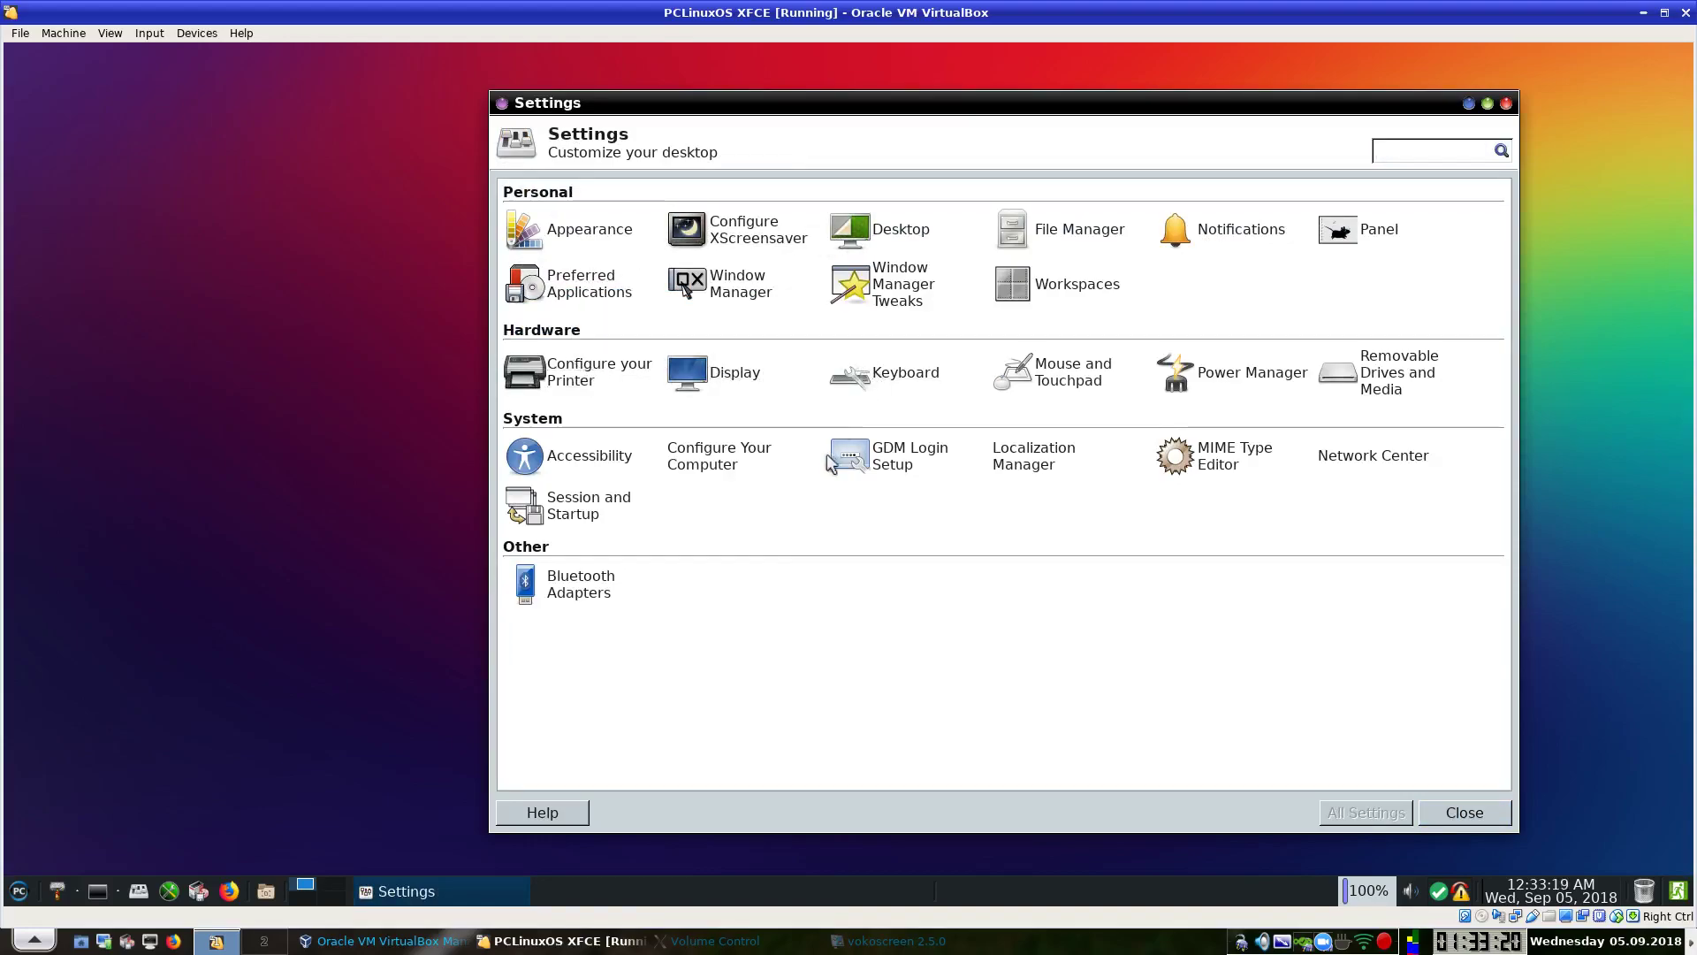
Open the Desktop settings and set the wallpaper to the blue equalizer-bars image from the backdrops folder.
click(608, 505)
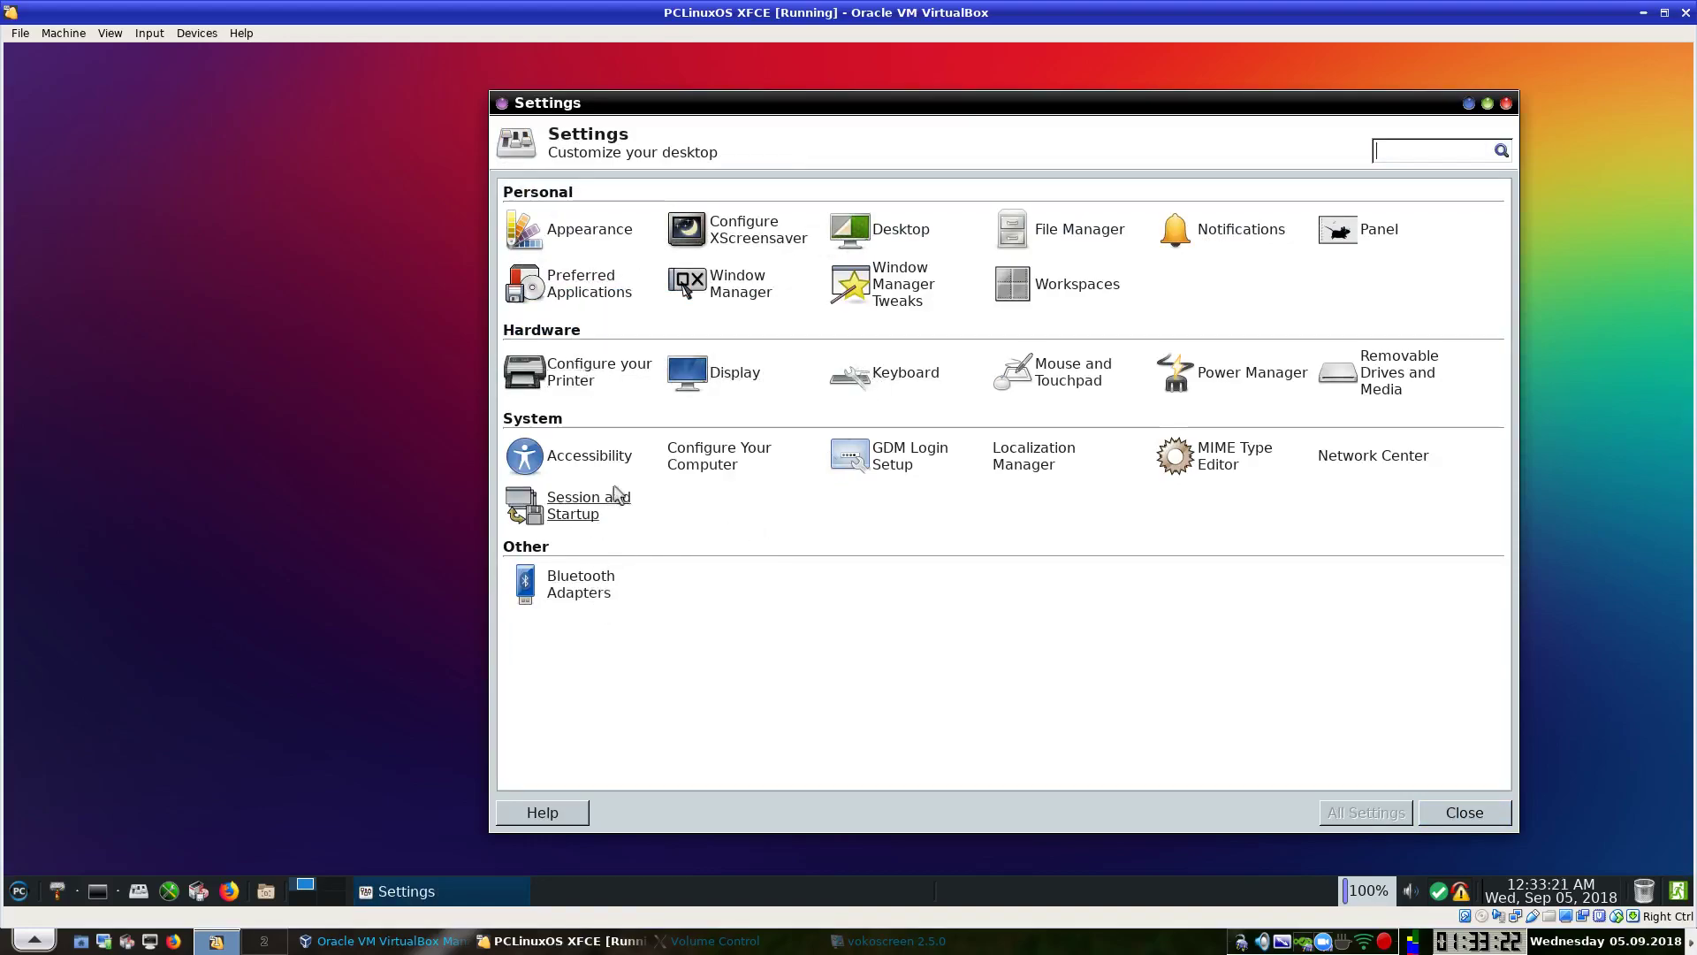
click(870, 235)
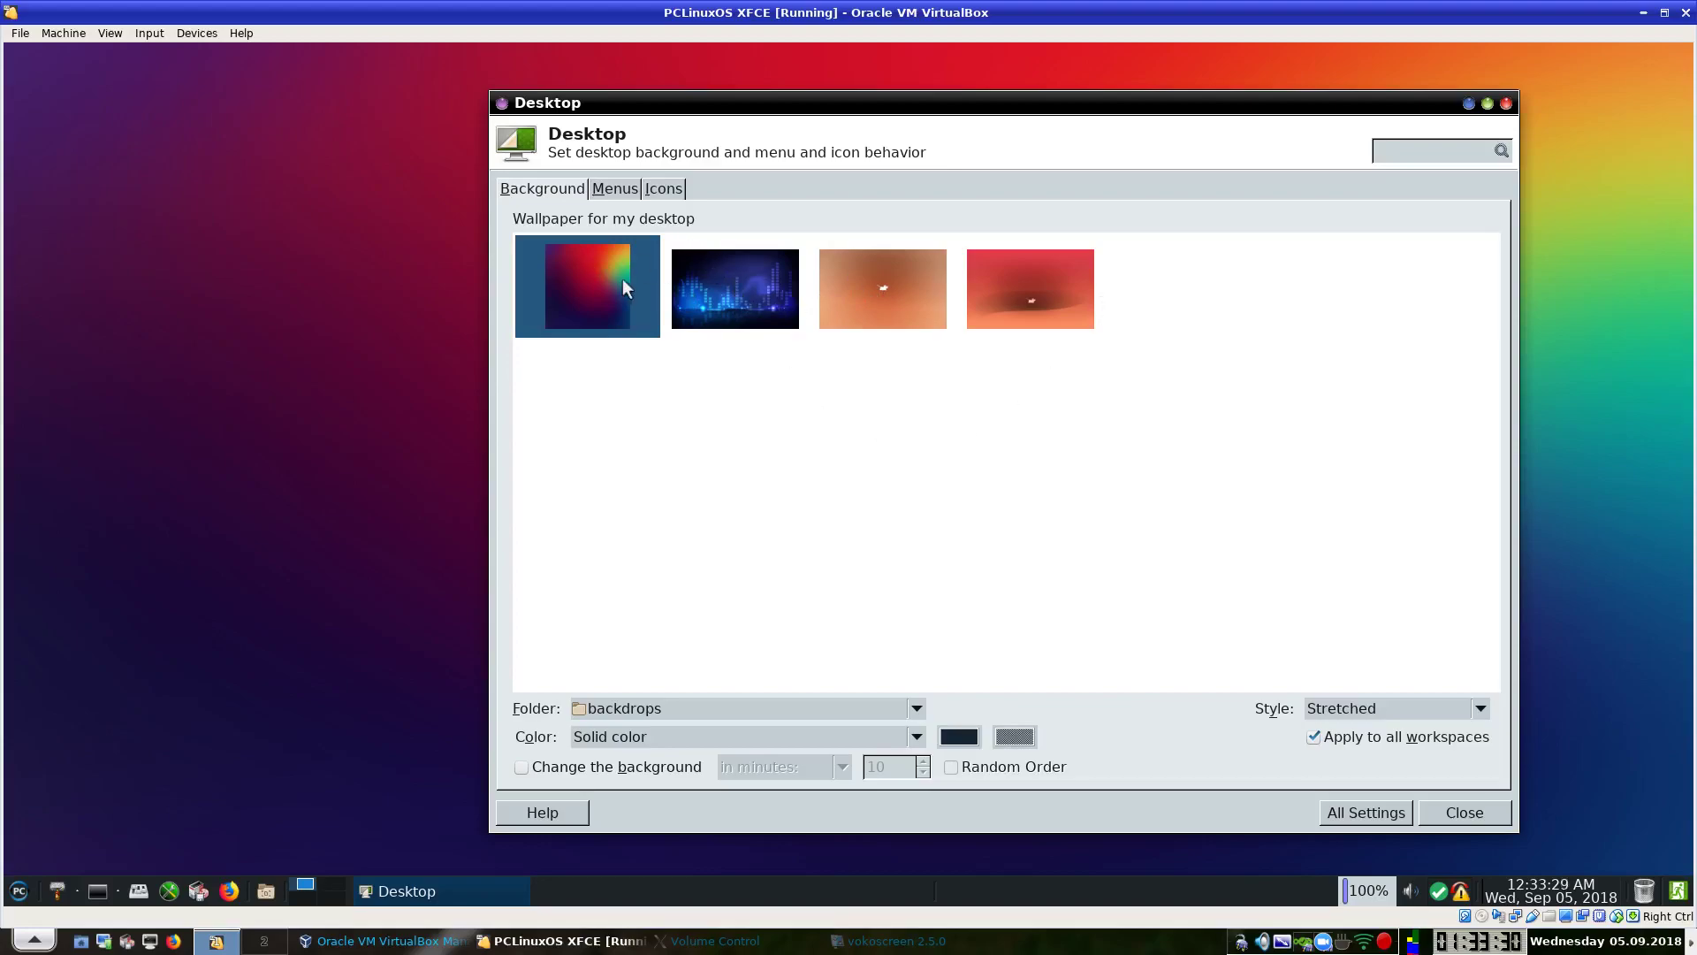
click(730, 294)
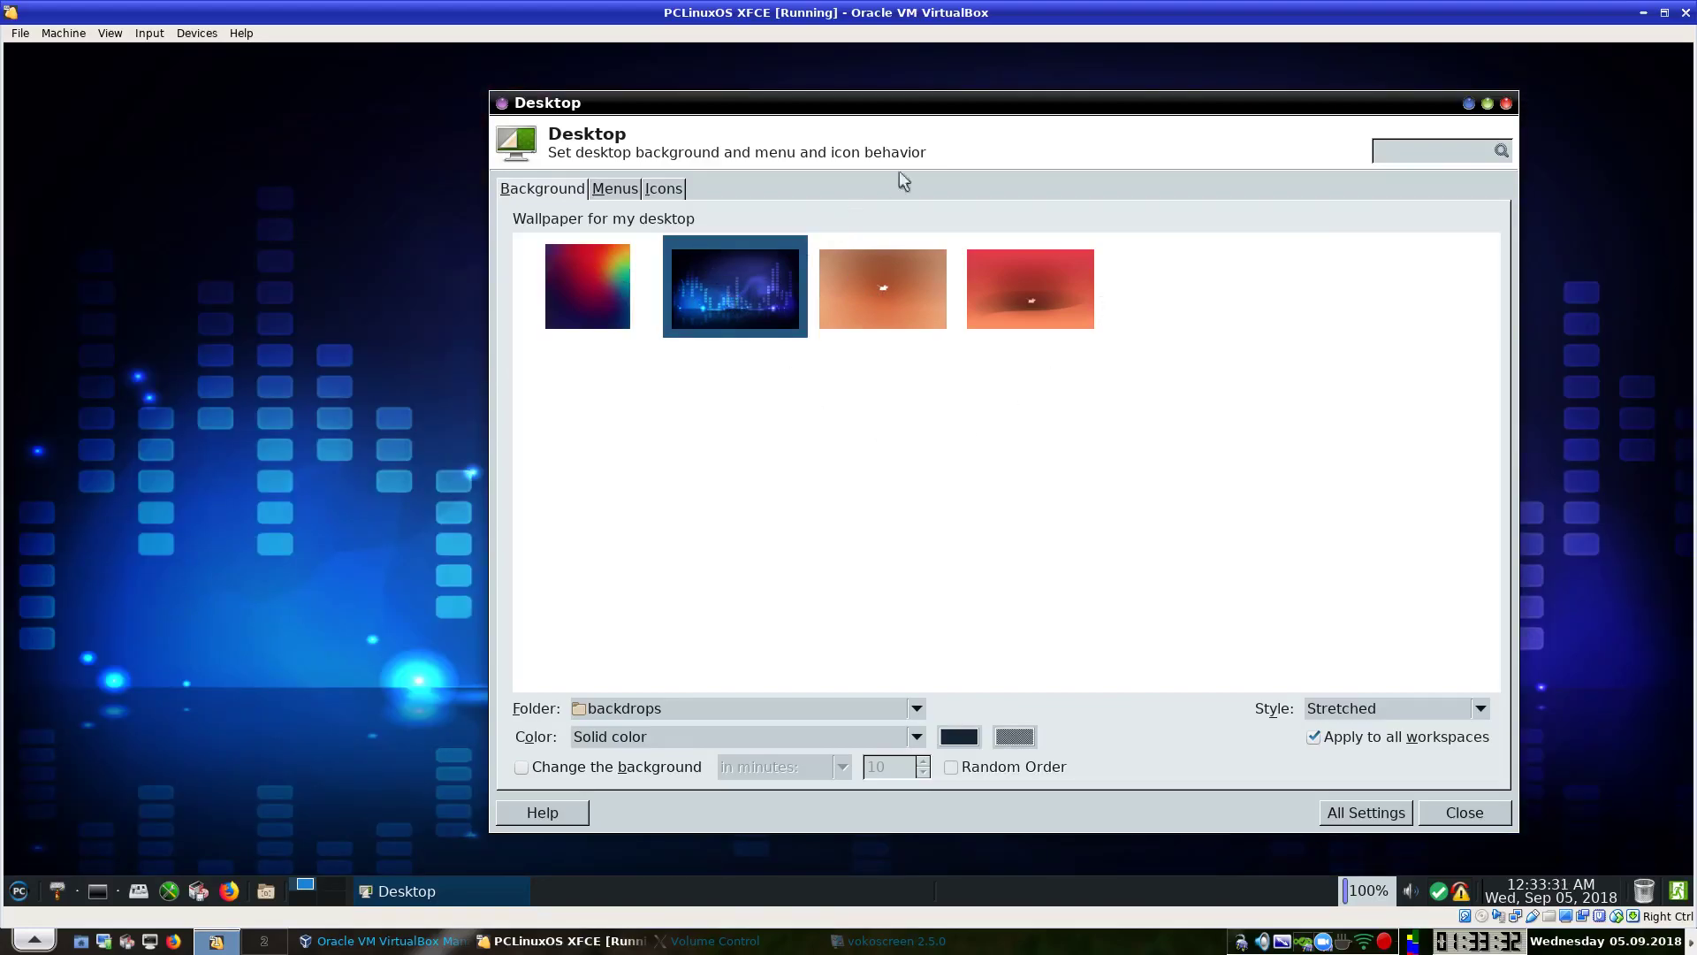
Set the wallpaper to the brown-orange image with the white mouse, and roll the Desktop settings window up and back down to view it.
drag(936, 97, 827, 107)
click(785, 294)
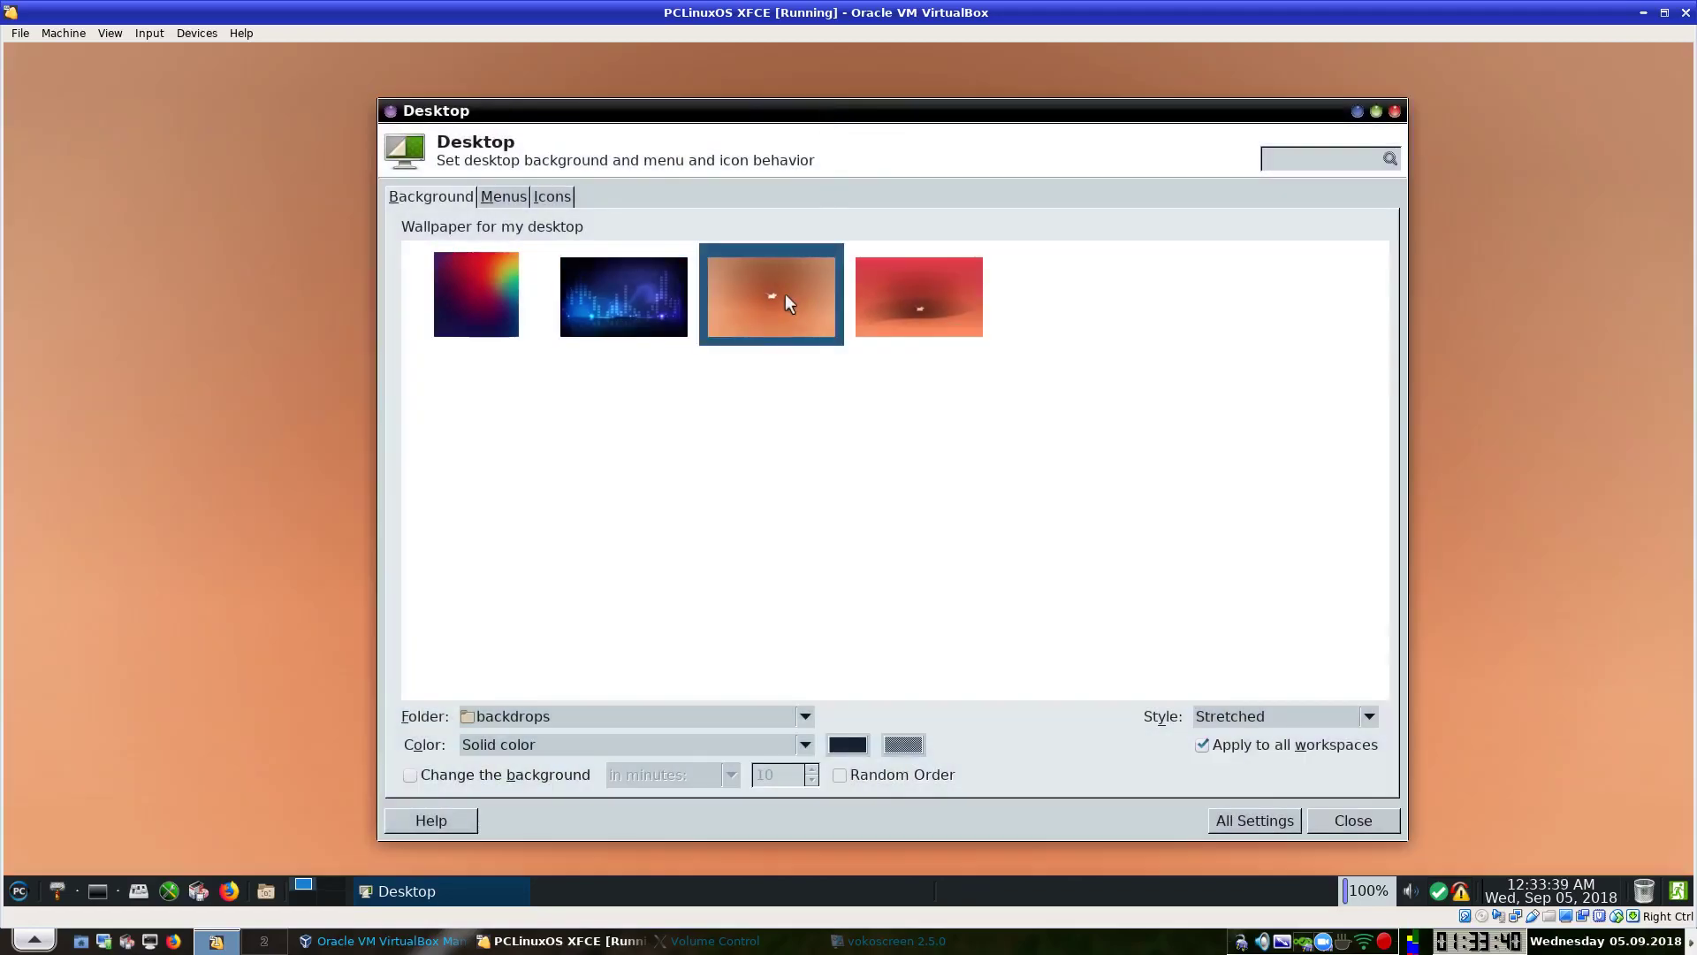
click(1358, 111)
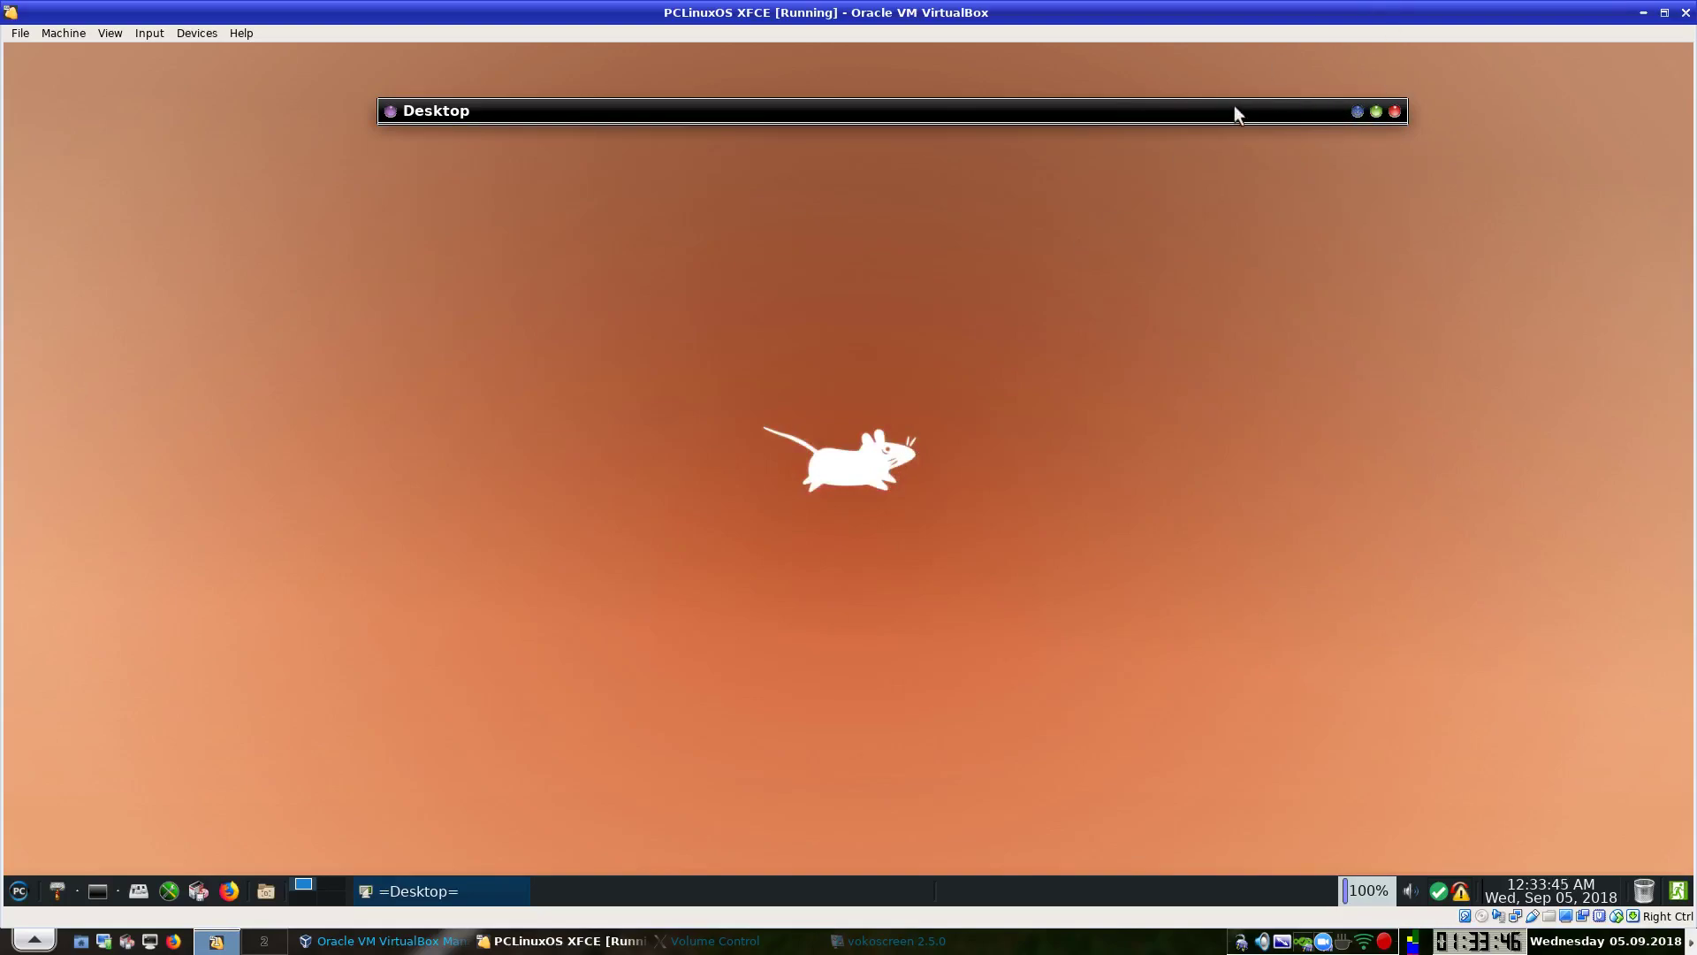
click(1358, 112)
Set the wallpaper to the red image with the white mouse, and temporarily roll up the Desktop settings window to view it.
click(907, 321)
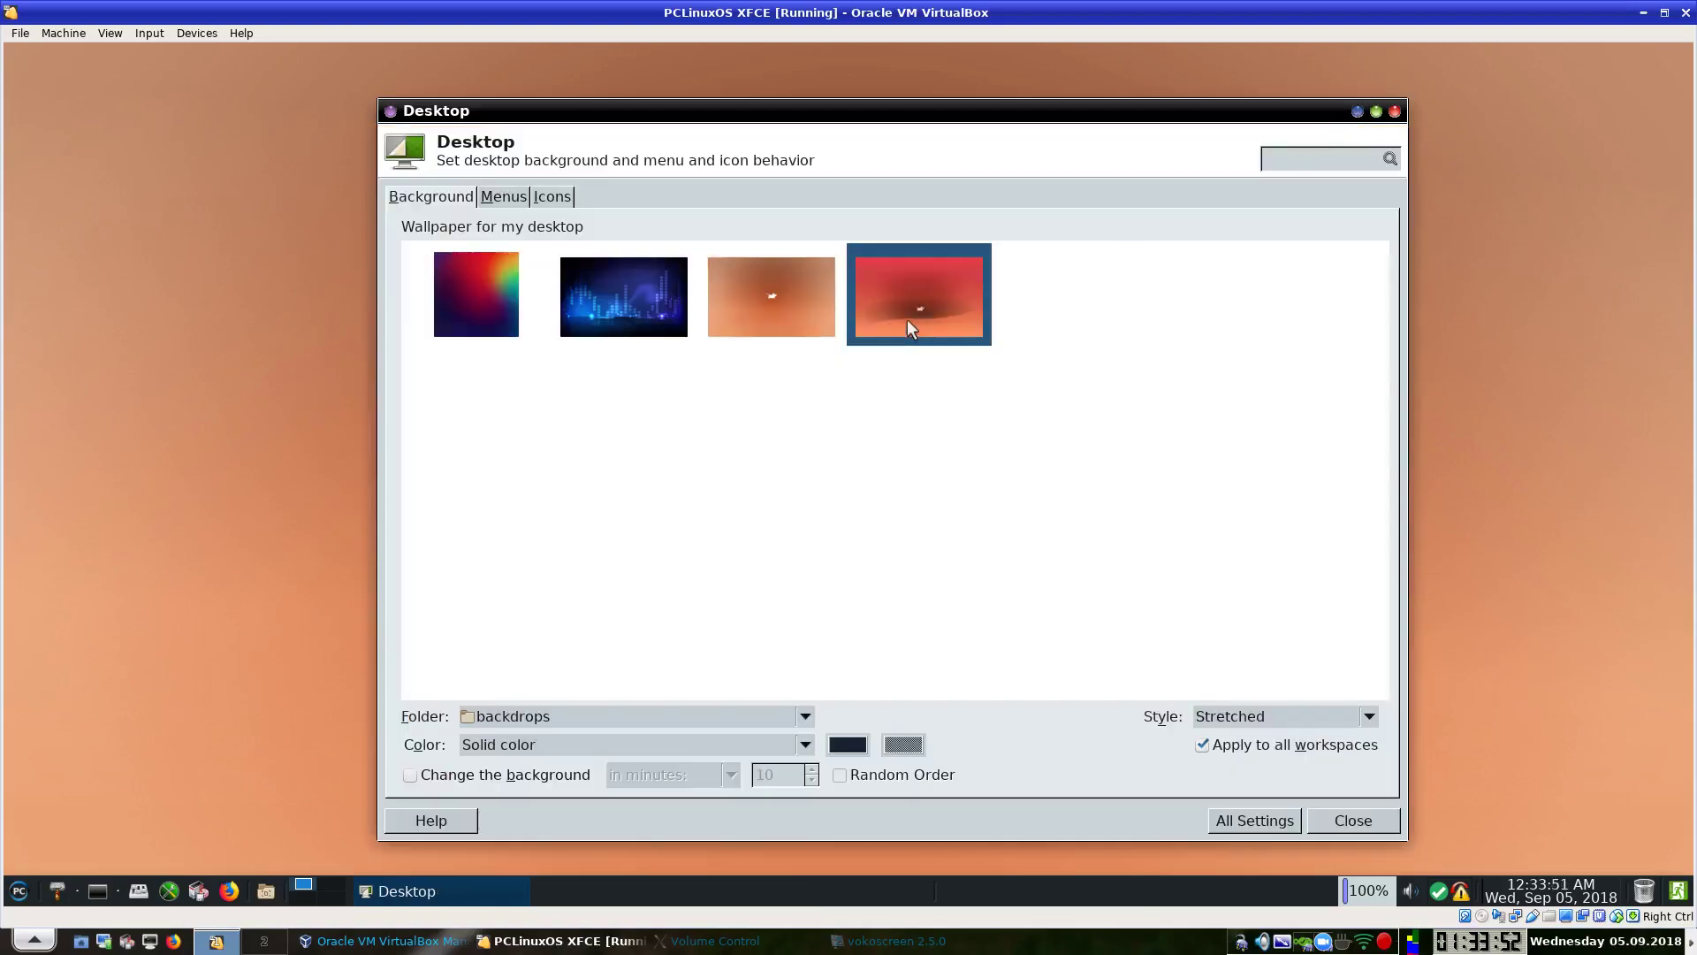
click(1358, 112)
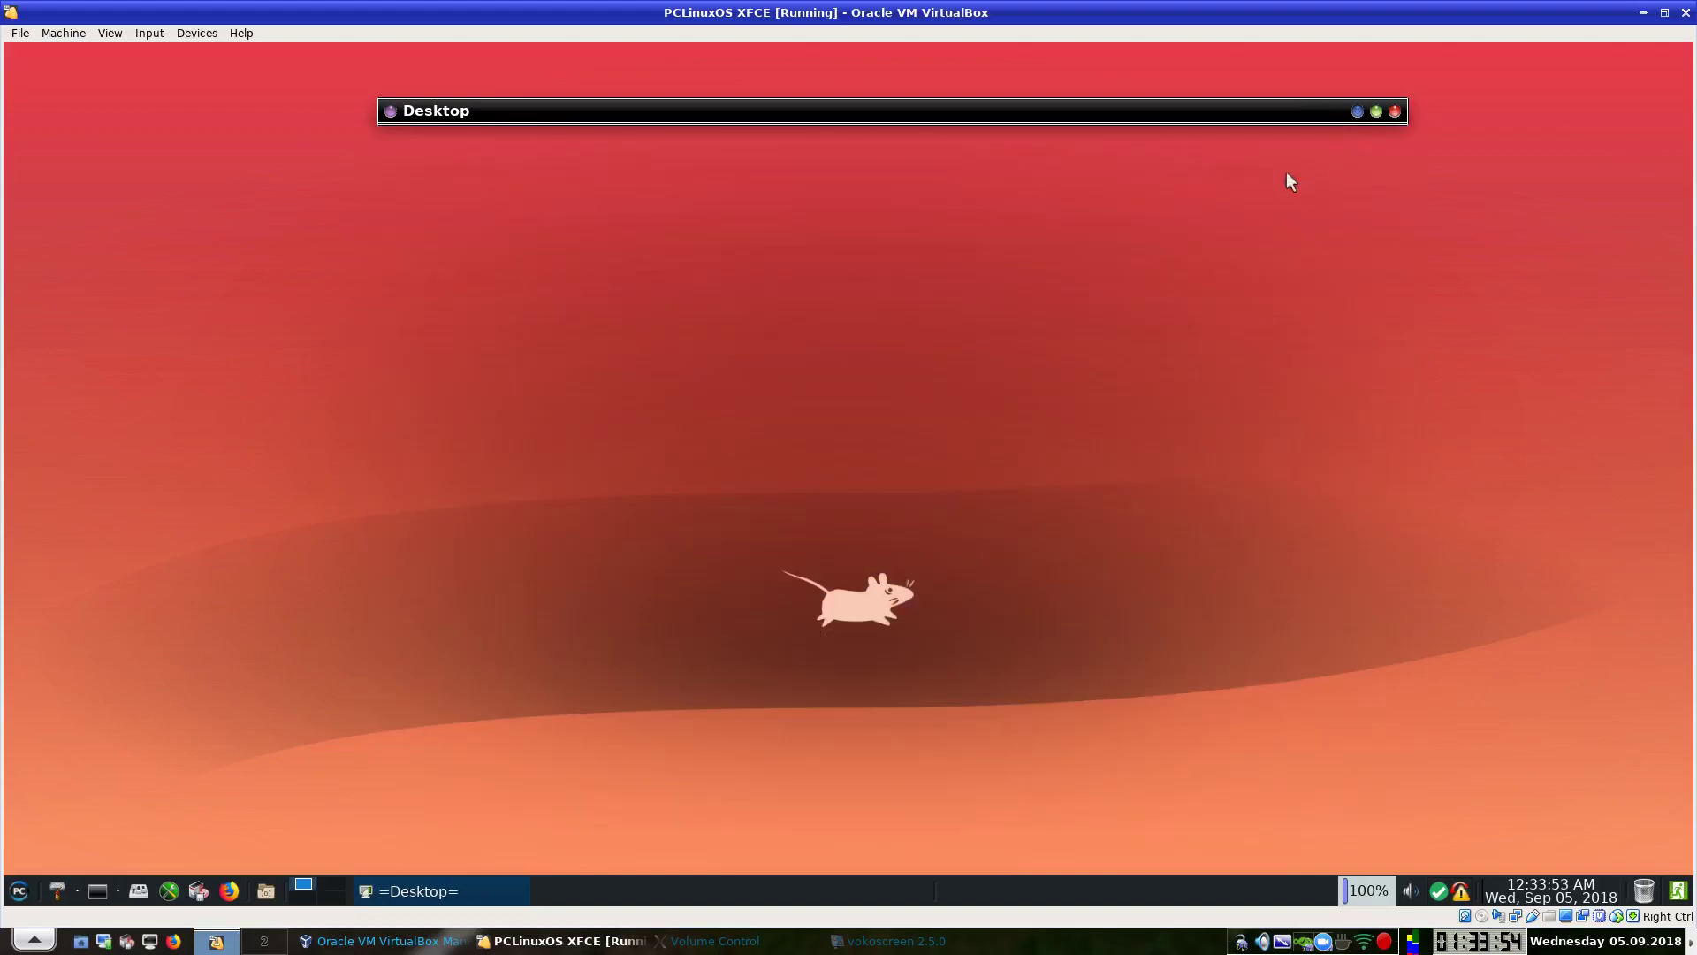
click(1357, 113)
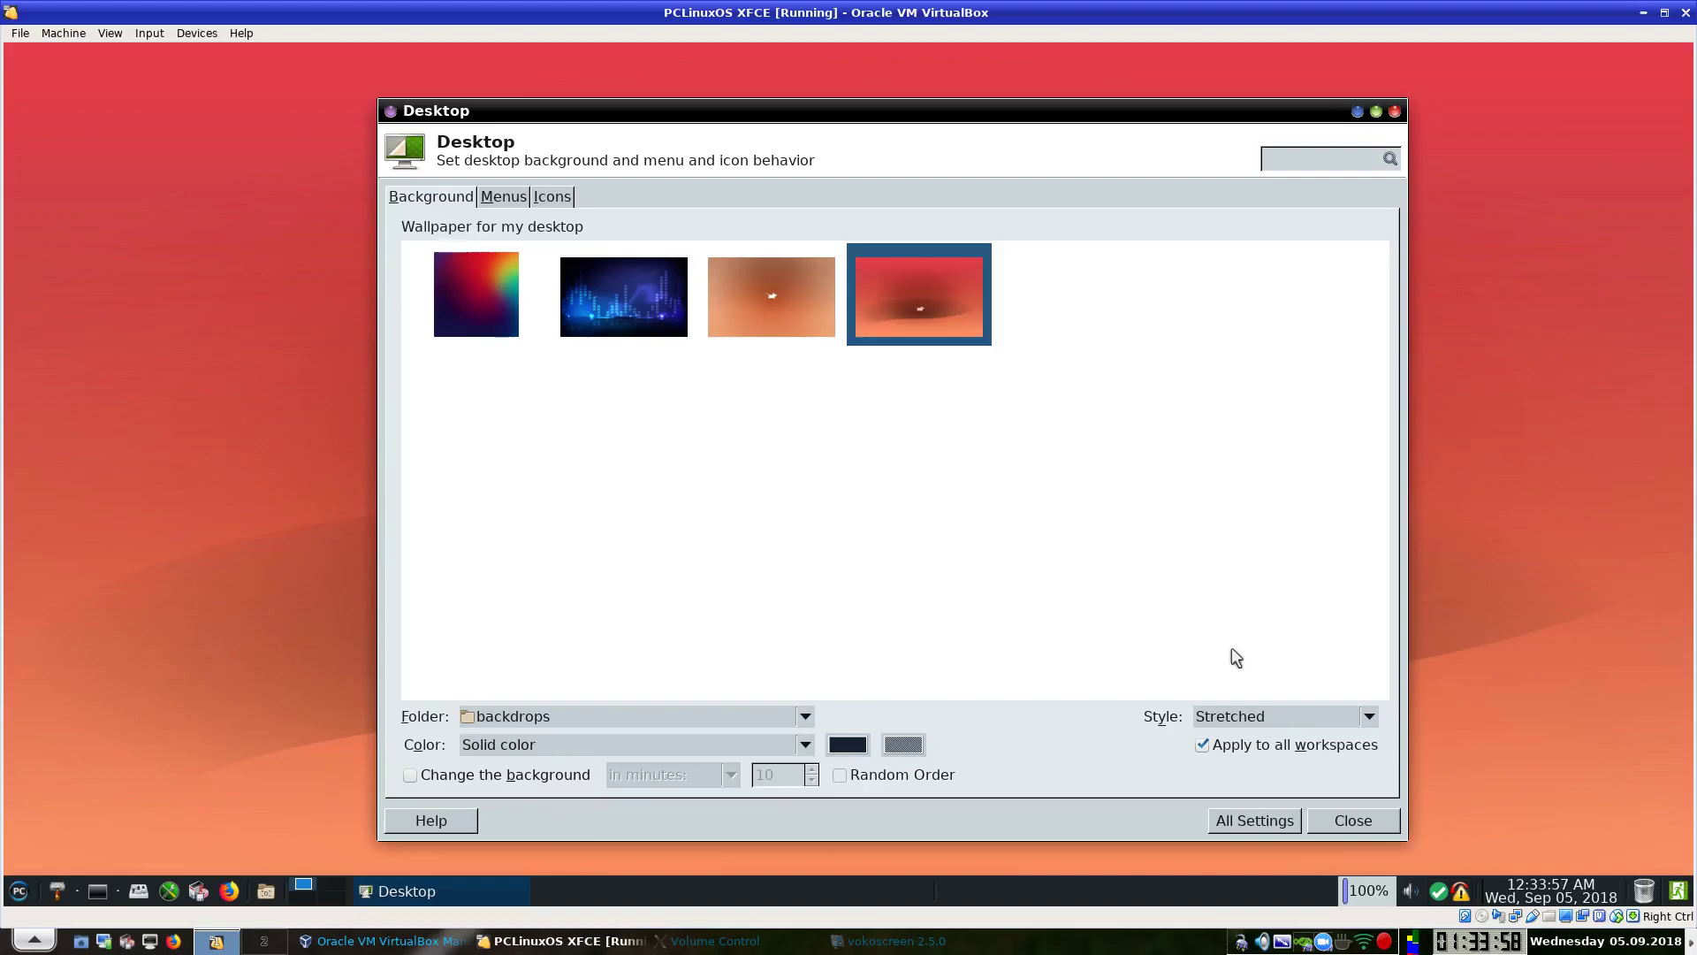
Review the Cycling, Focus, Accessibility, Workspaces, Placement and Compositor pages of Window Manager Tweaks, and close the window.
click(1252, 821)
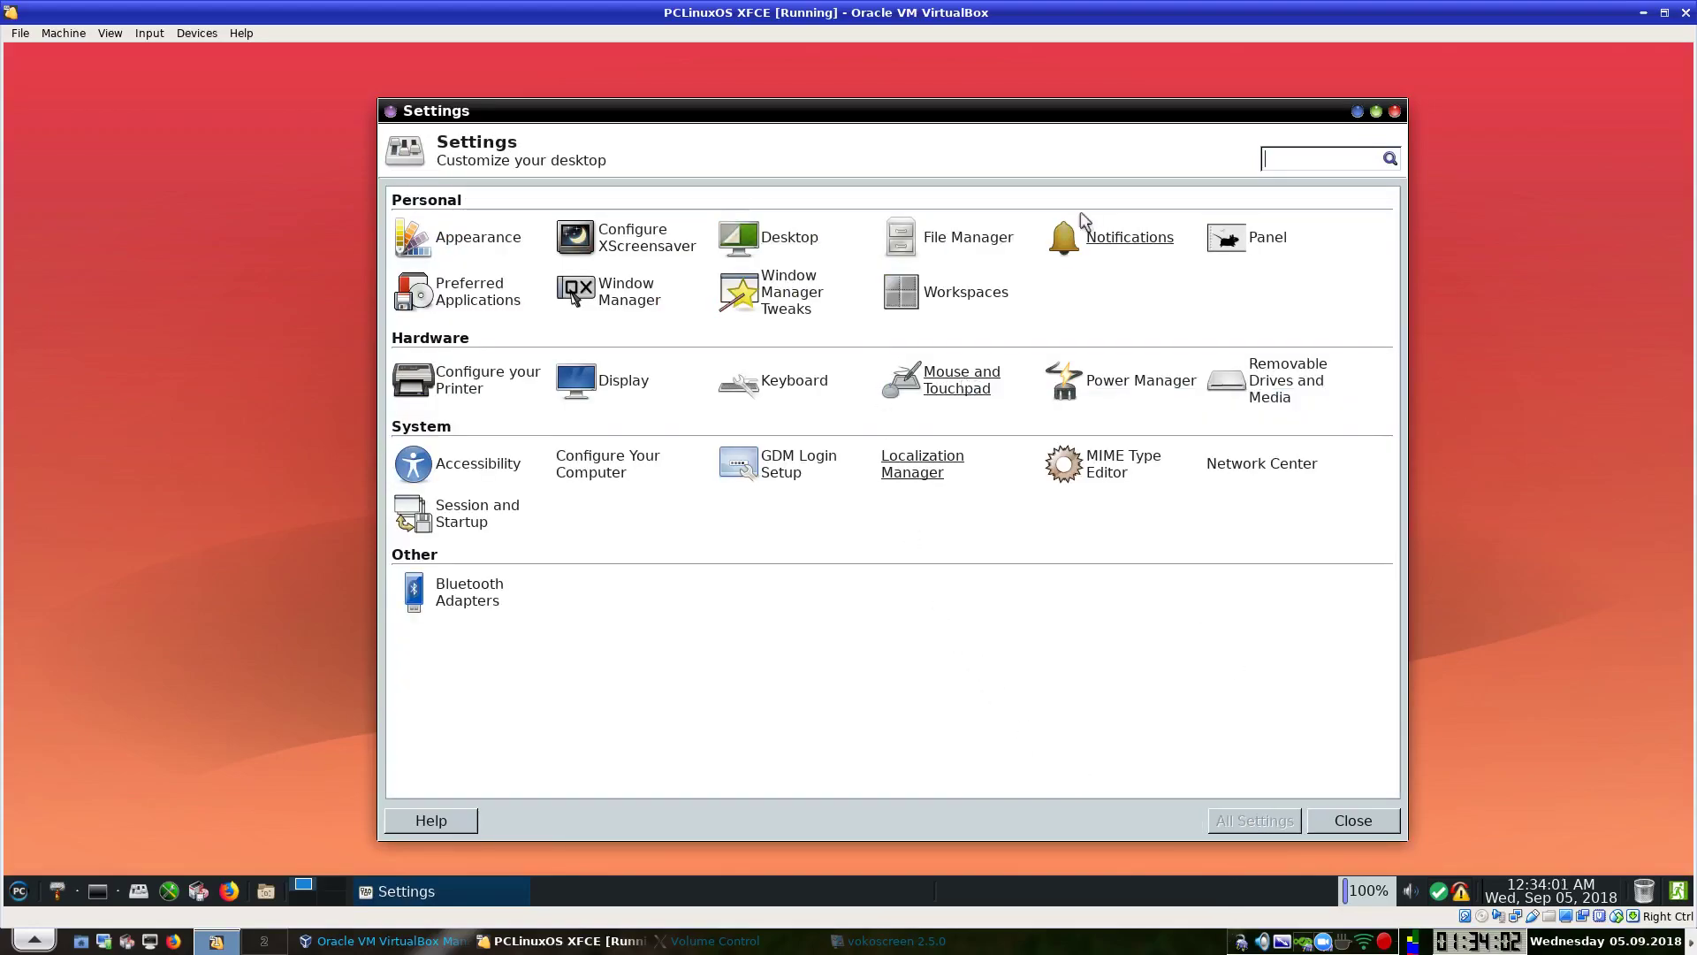
click(741, 313)
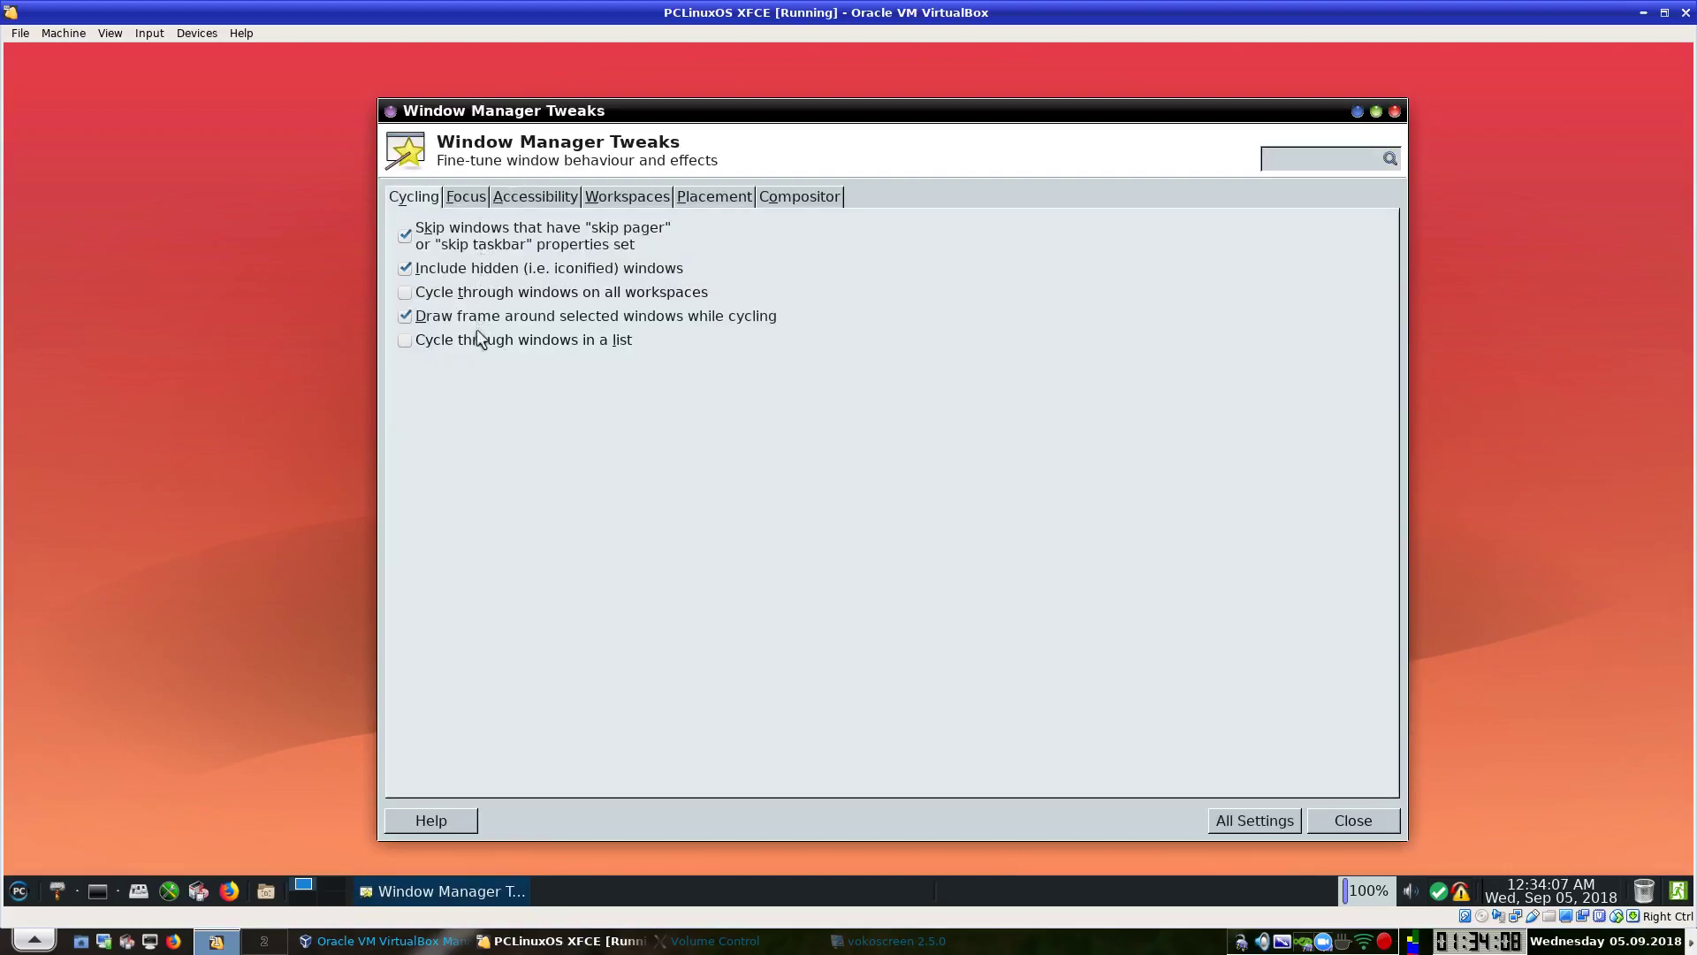
click(463, 198)
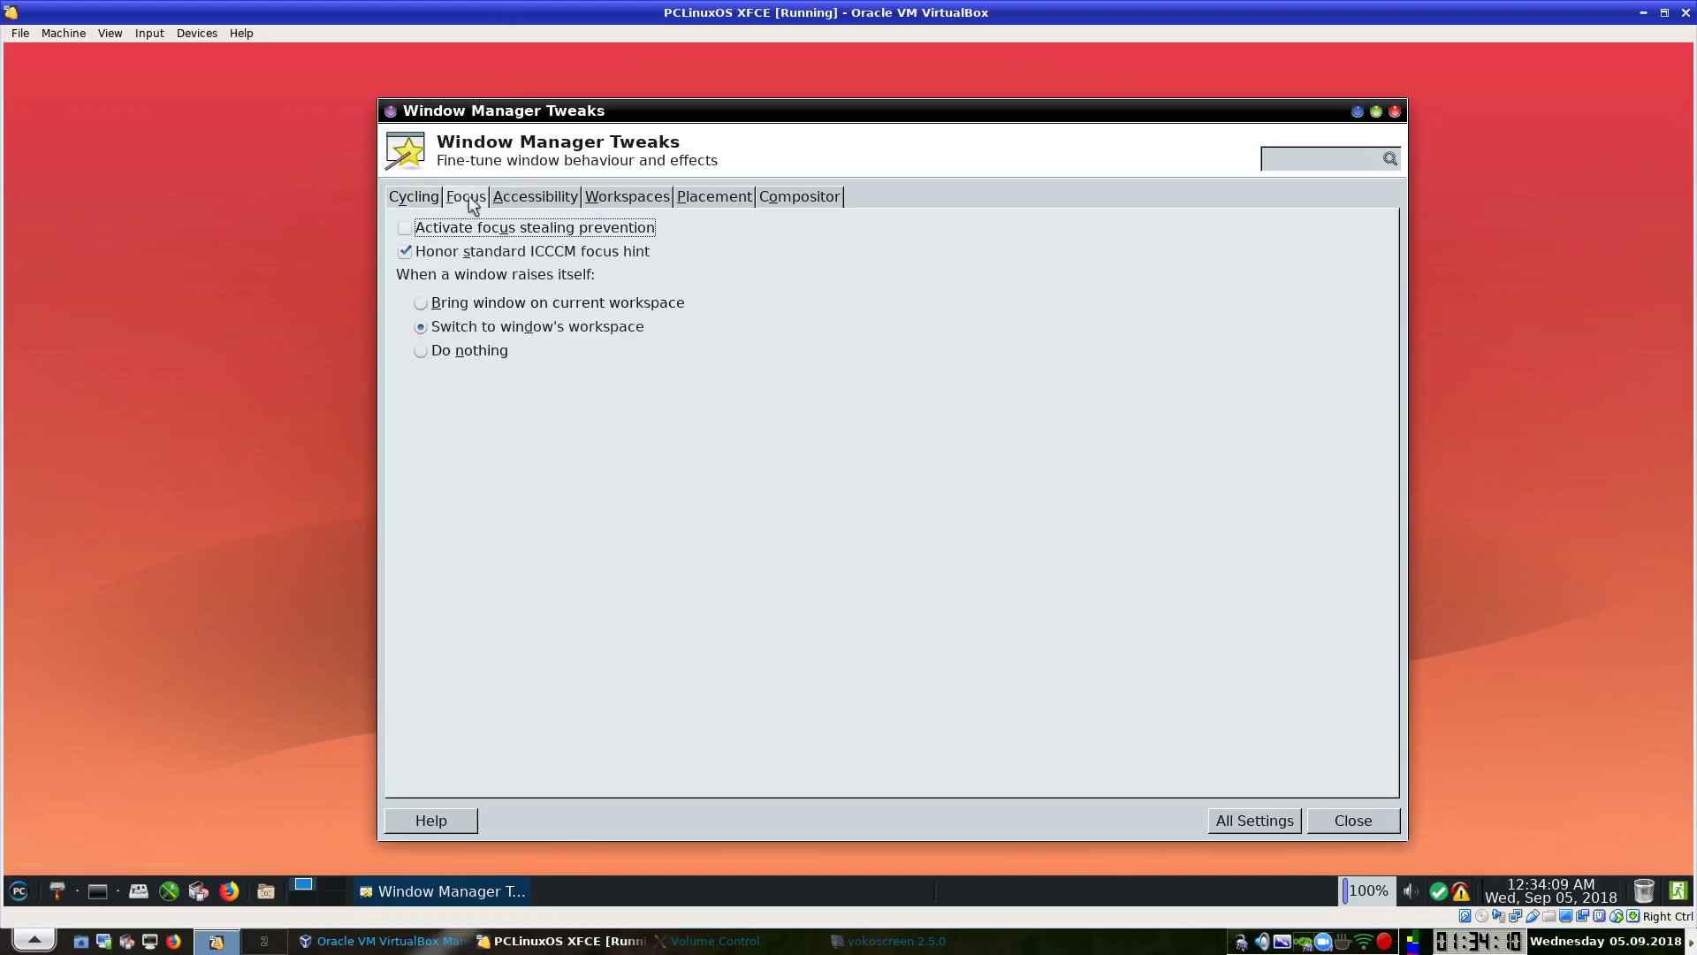
click(531, 196)
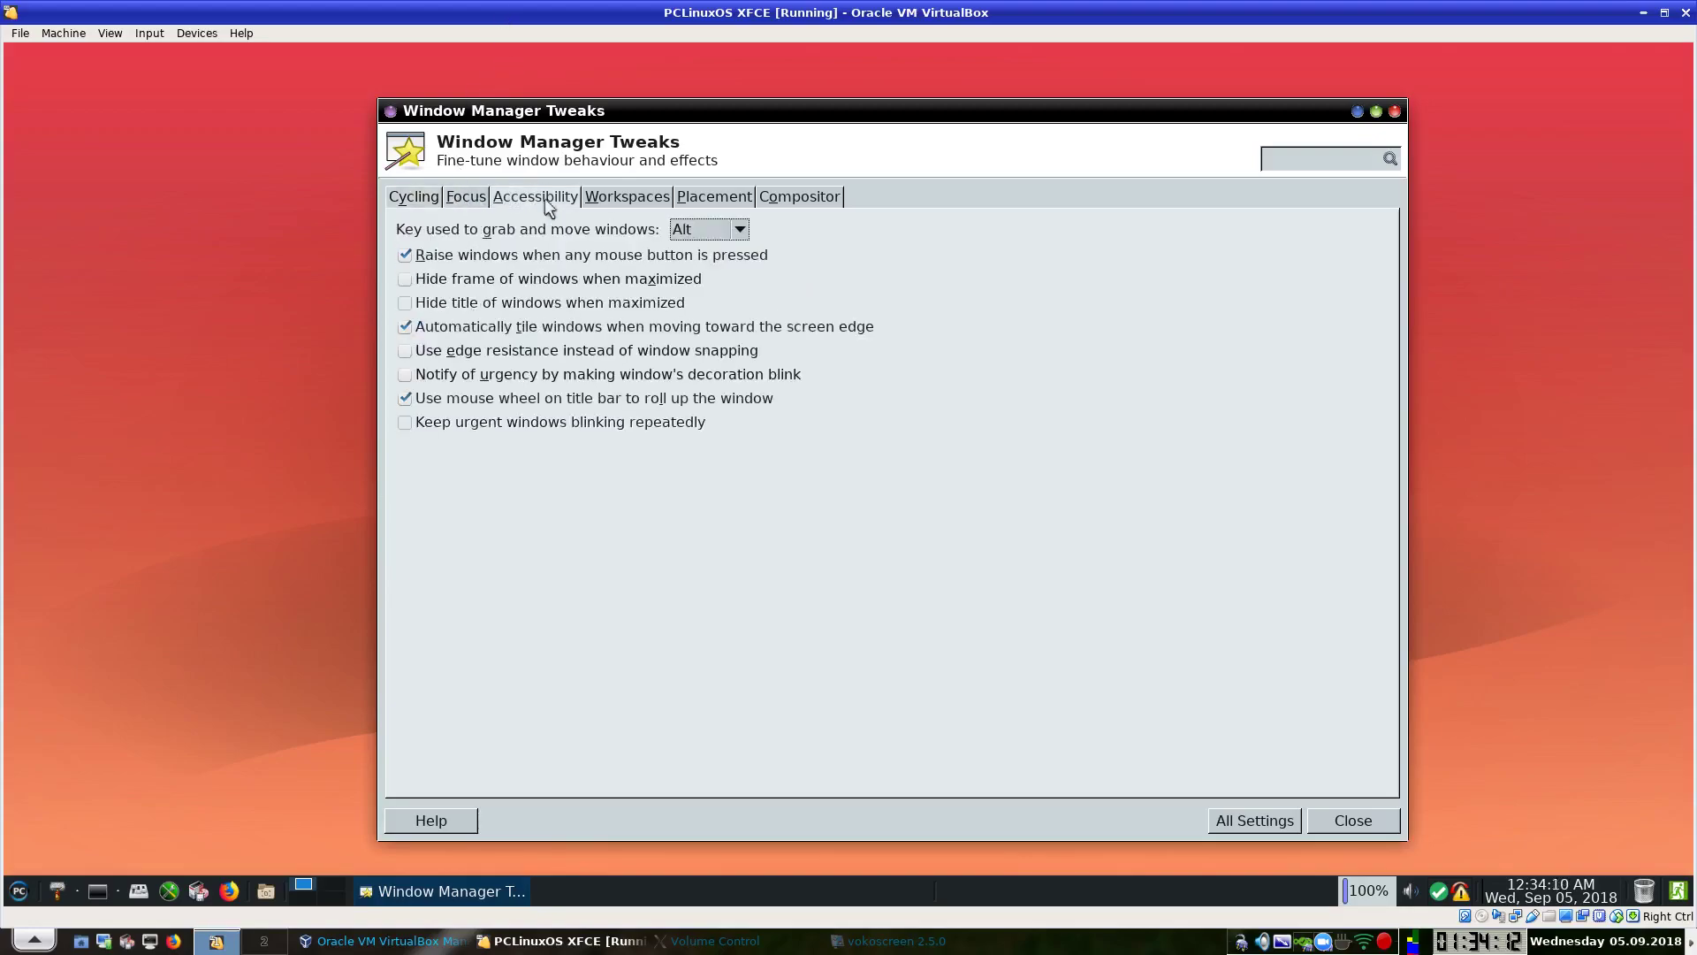
click(636, 200)
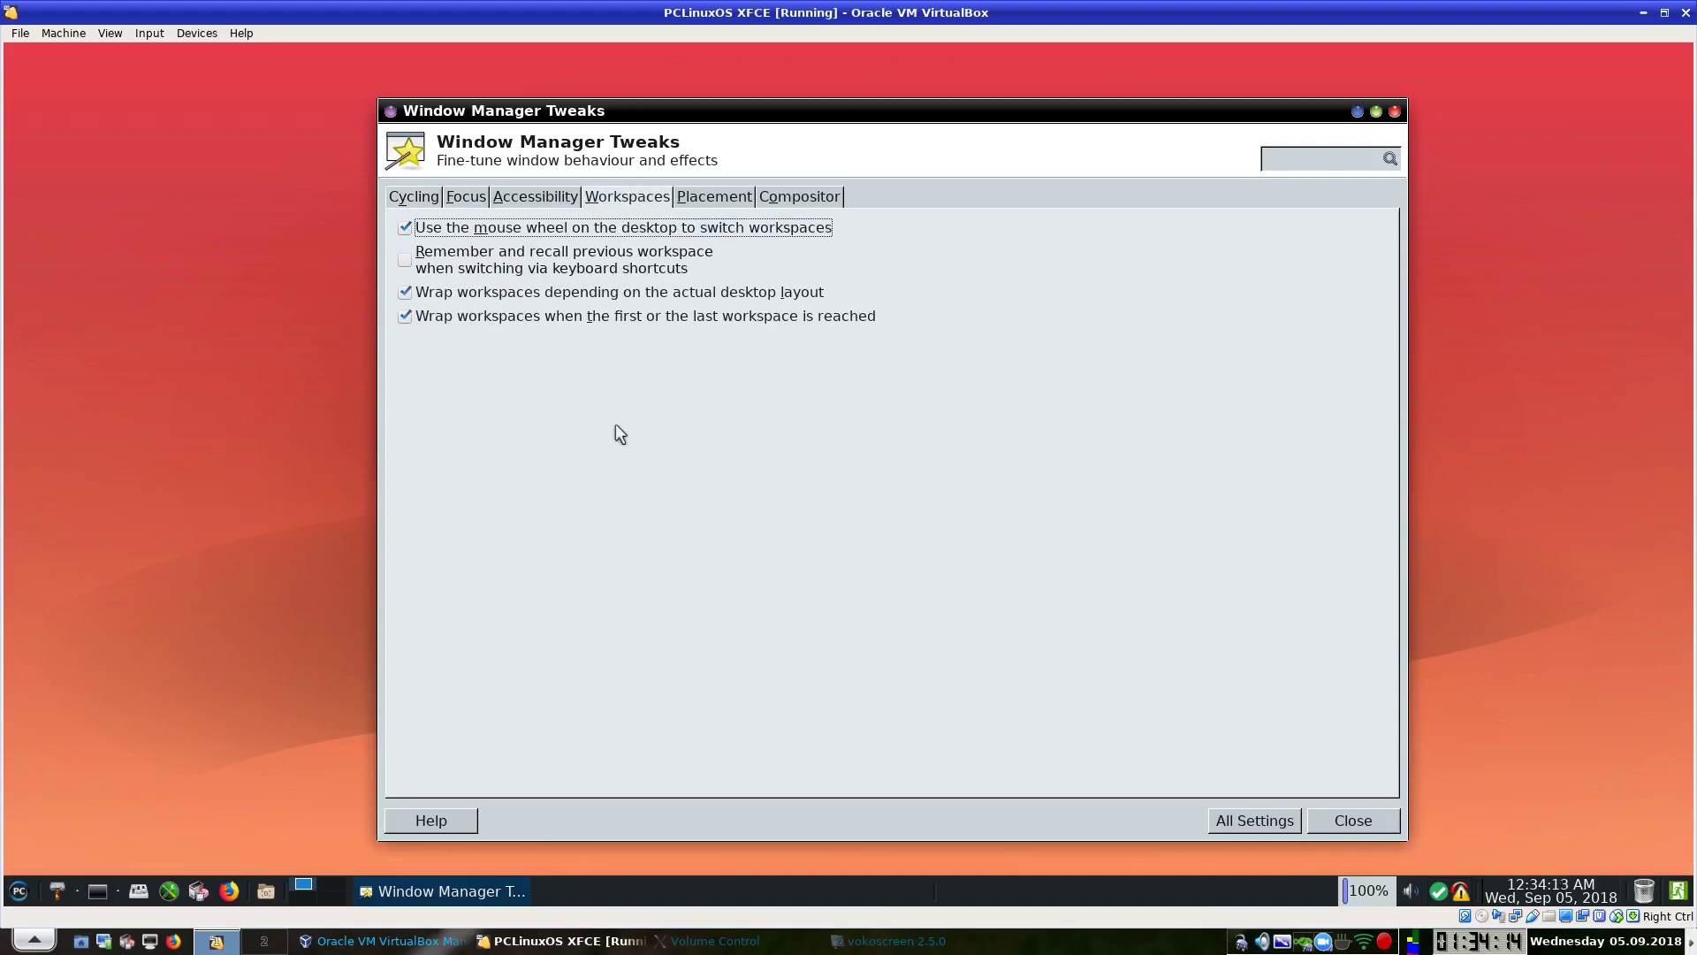
click(712, 197)
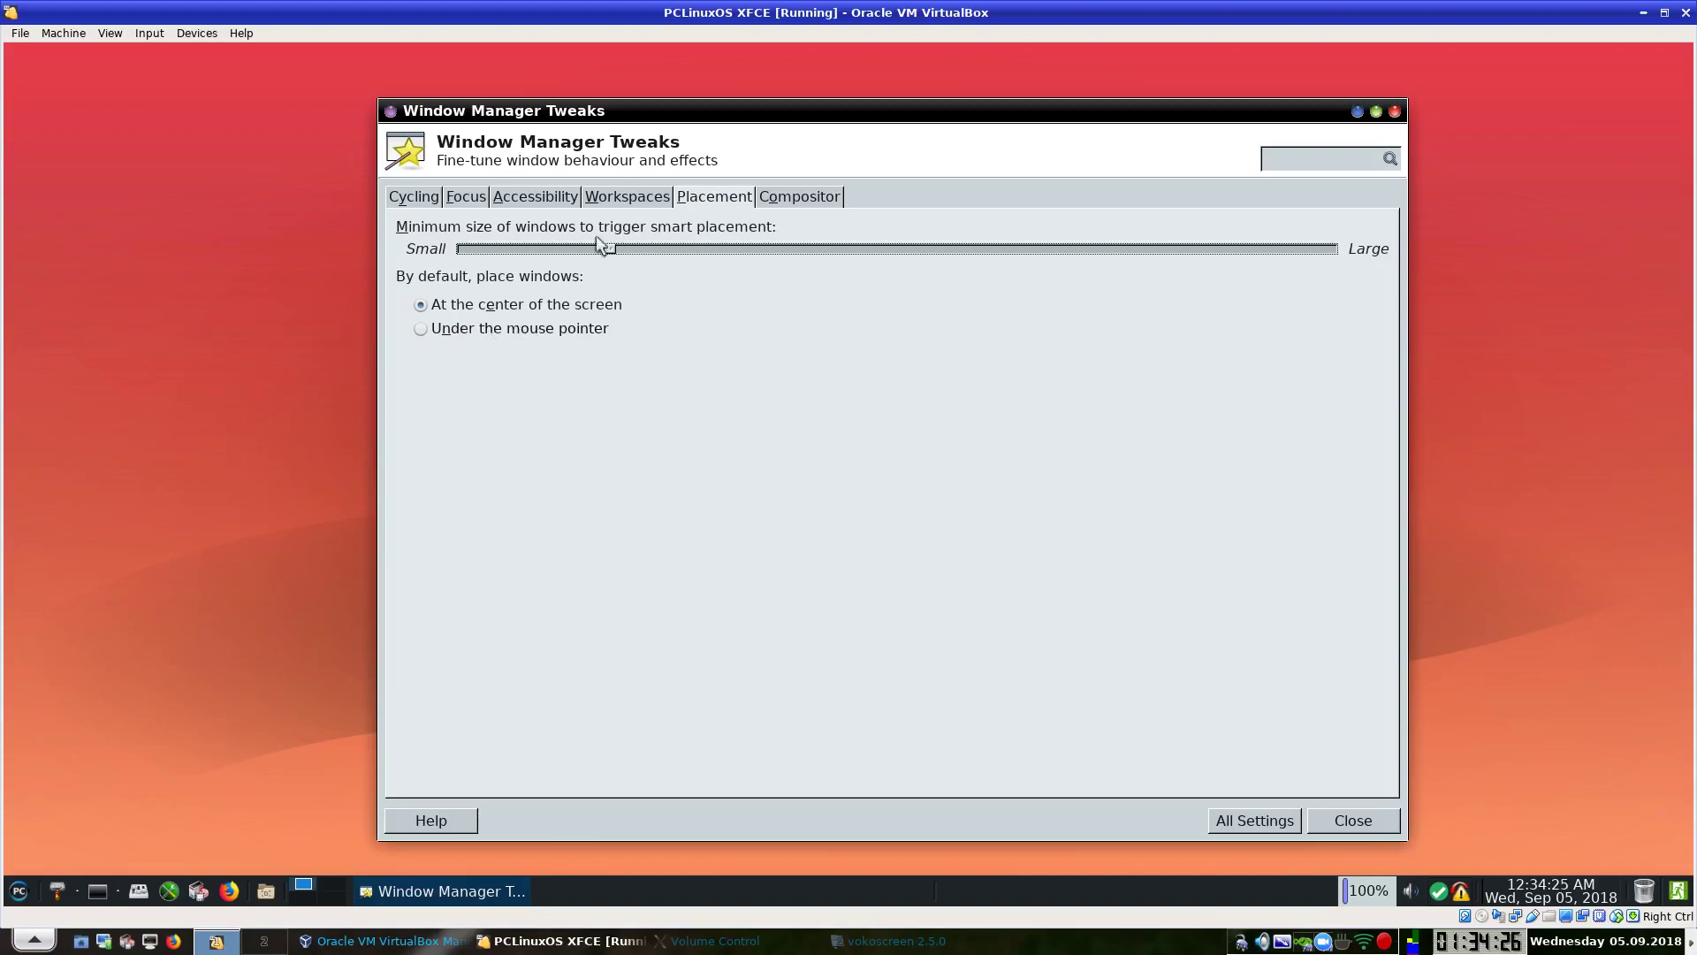
click(769, 196)
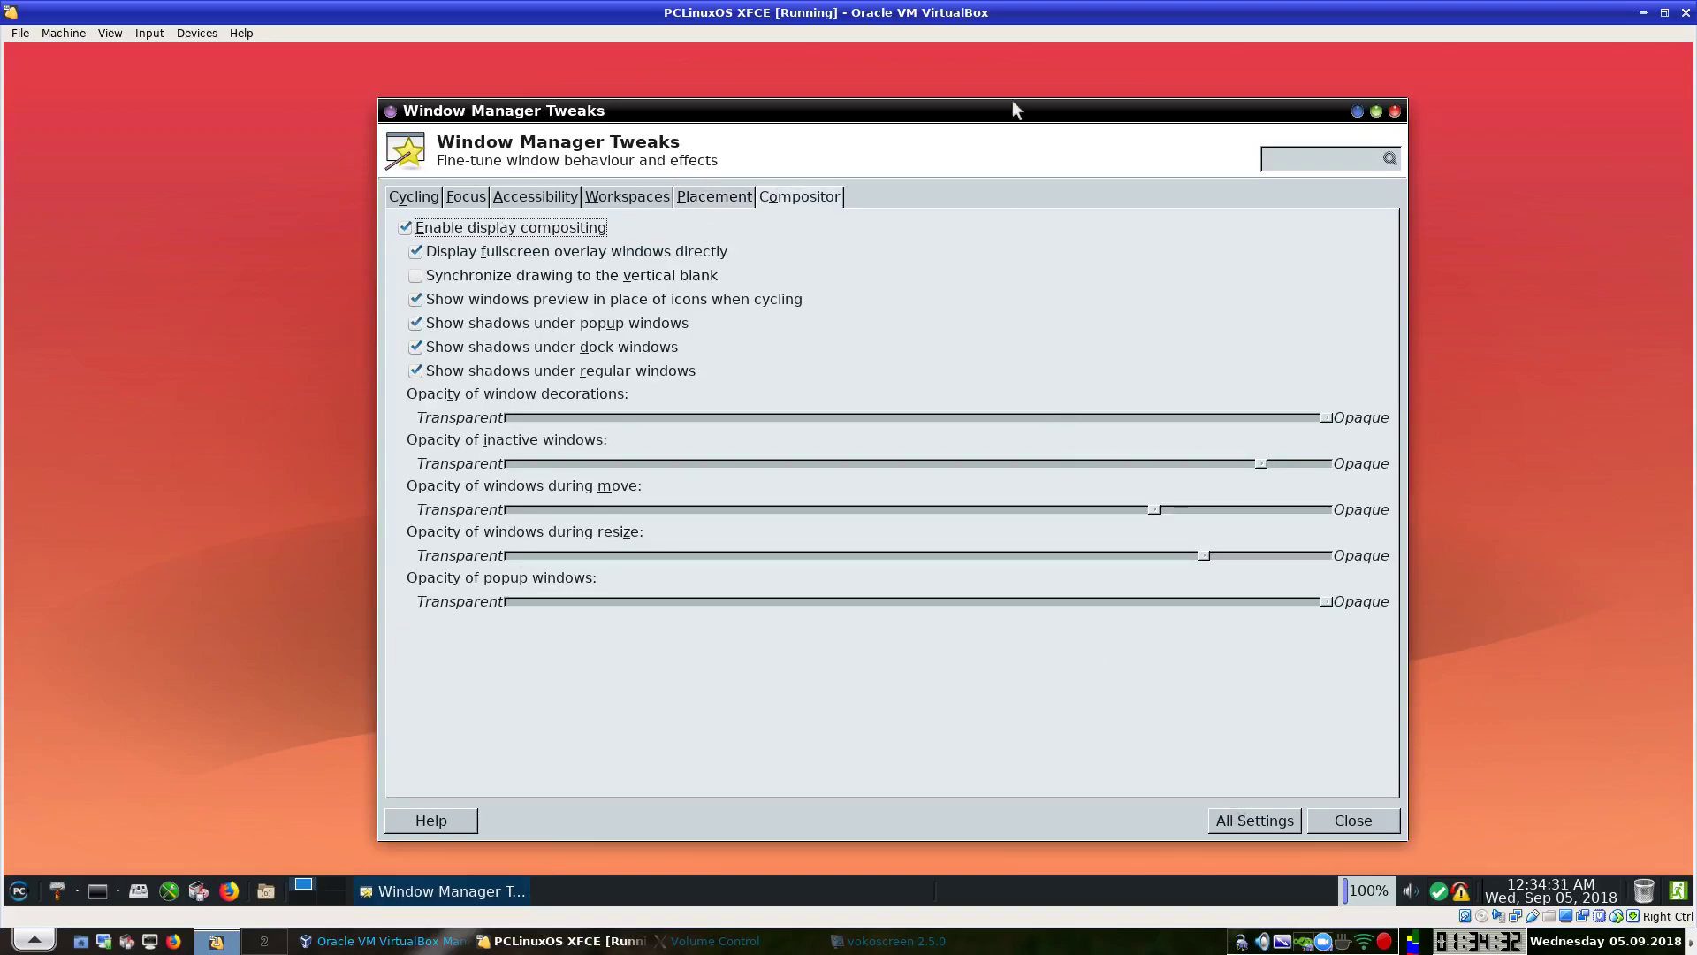
drag(1012, 108, 1180, 89)
click(1293, 804)
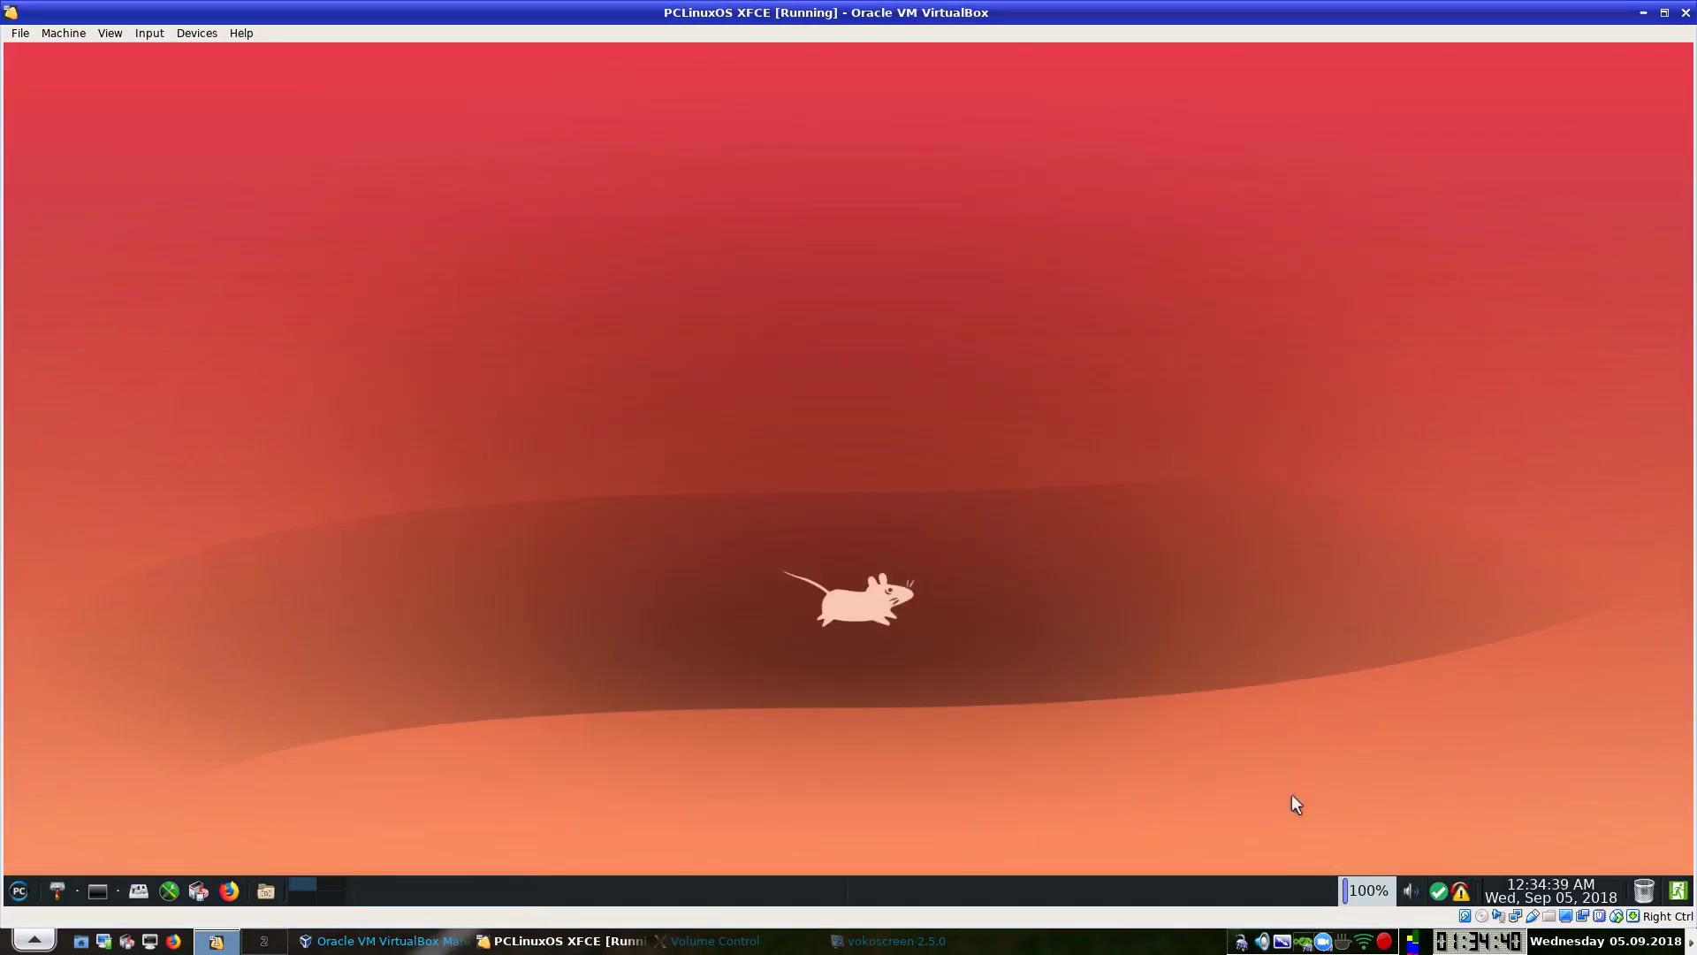
Open Update-Notifier, choose to install updates using Synaptic, and authorize it with the administrative password.
click(1462, 893)
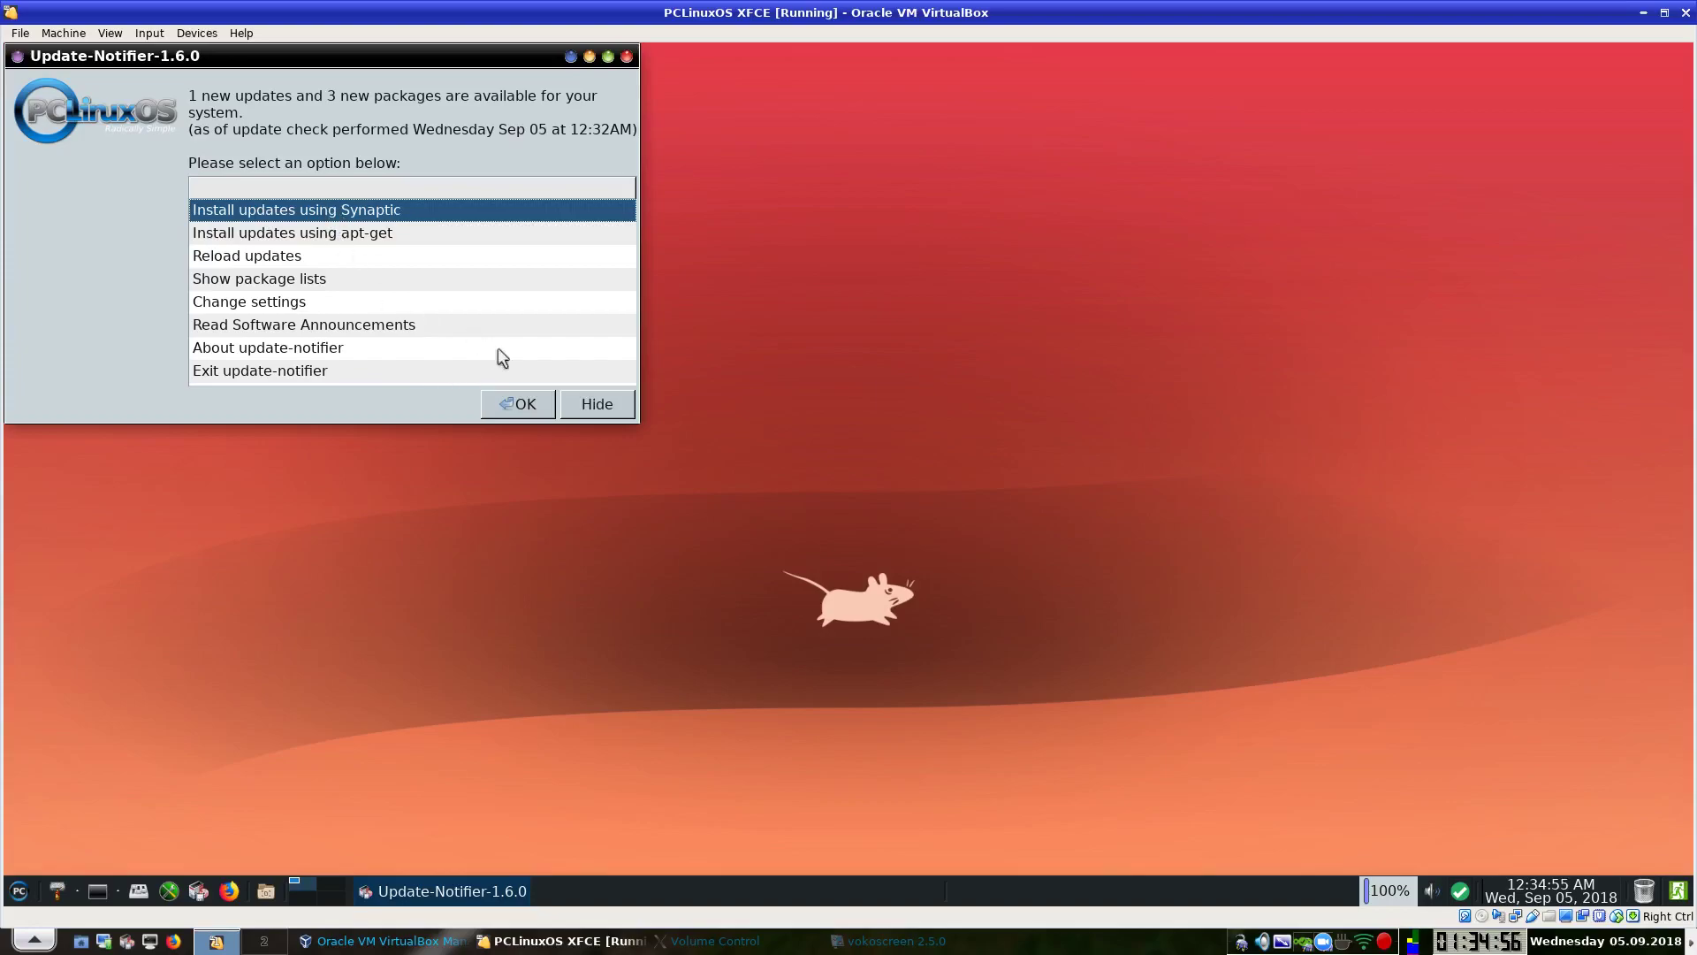
click(515, 405)
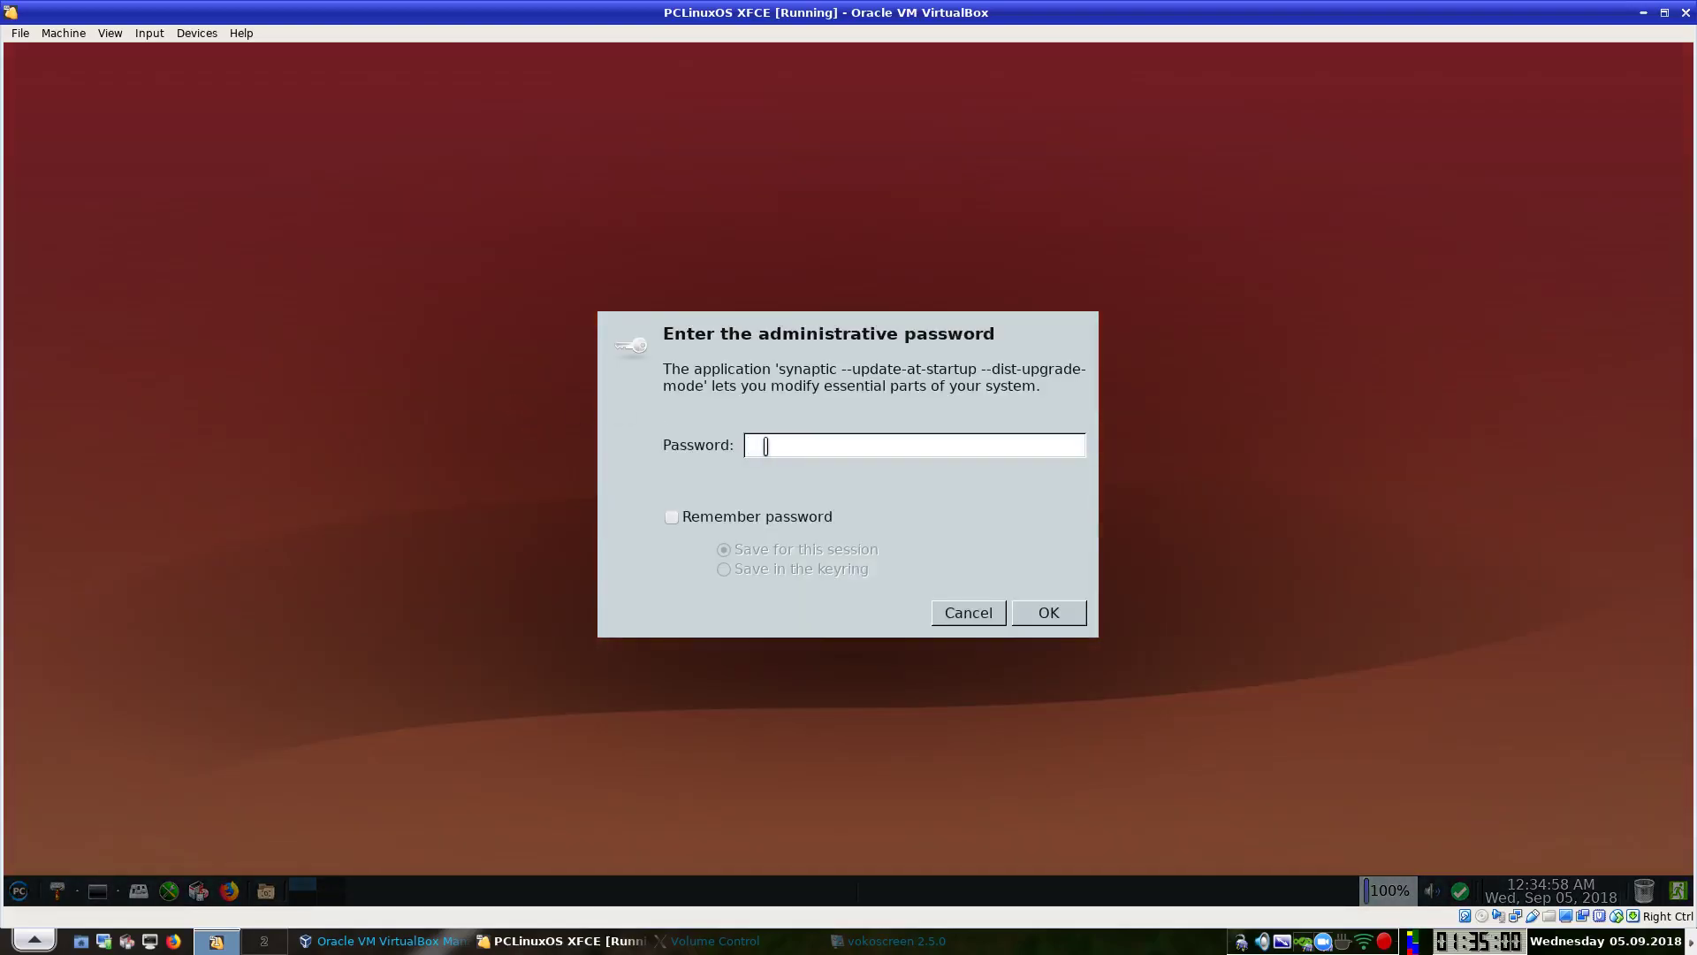
text(******)
click(1049, 616)
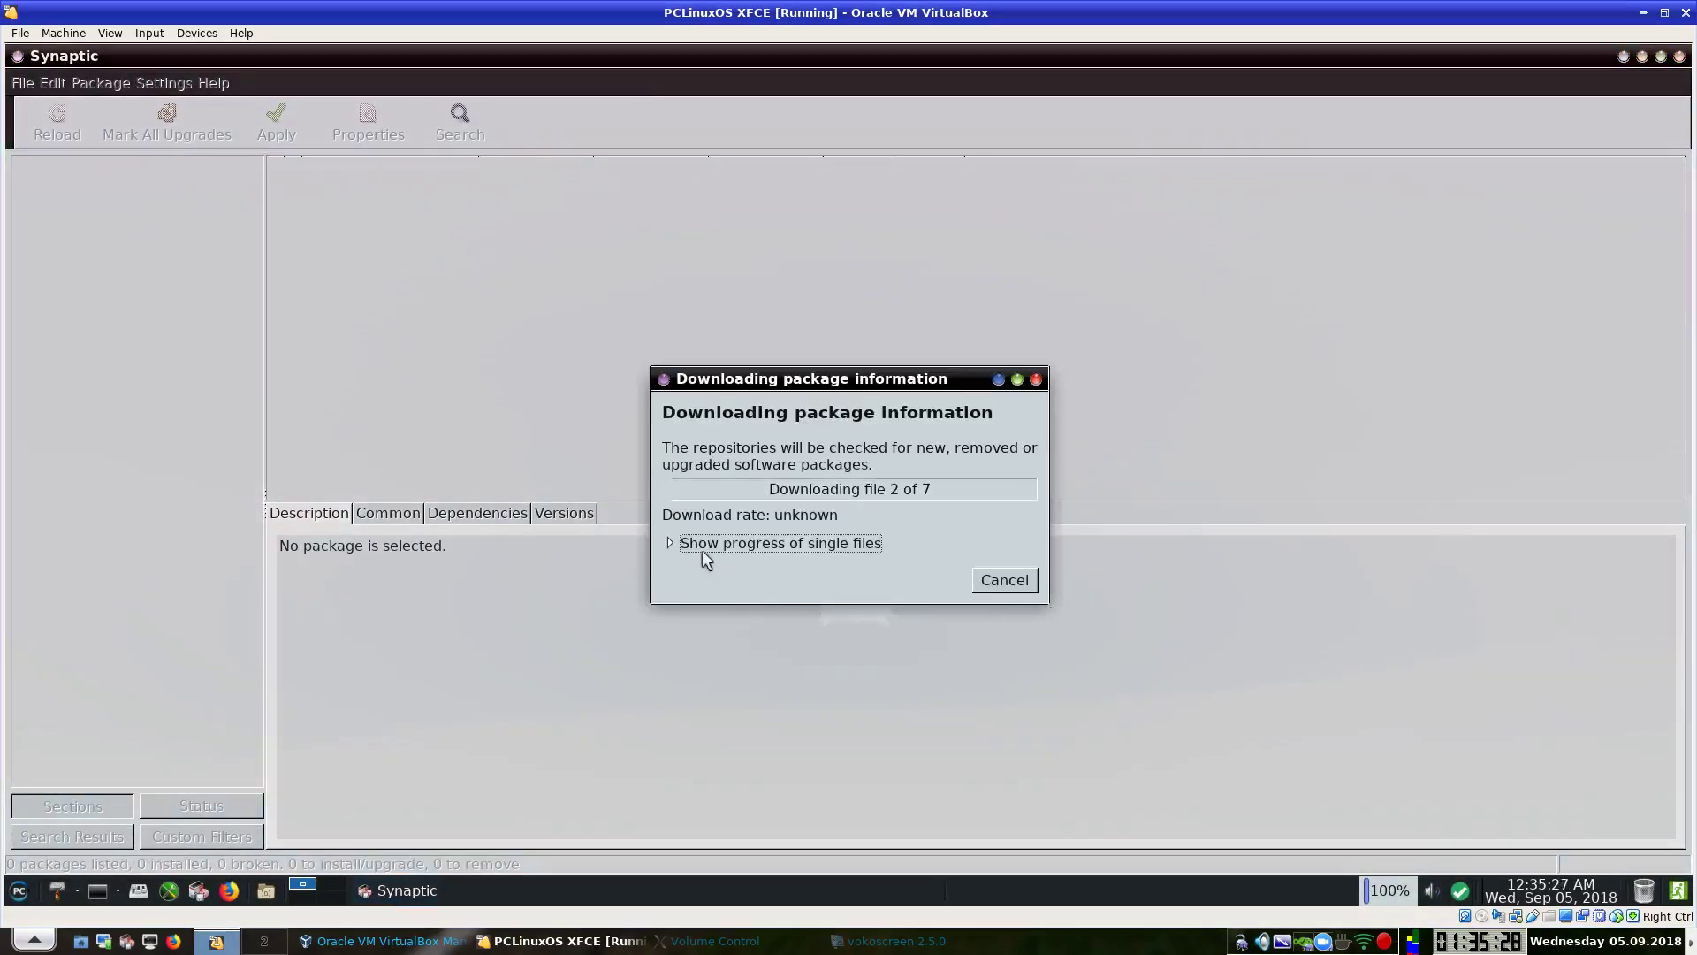
Try to mark all upgrades in Synaptic, and cancel the additional required change for firefox.
click(672, 543)
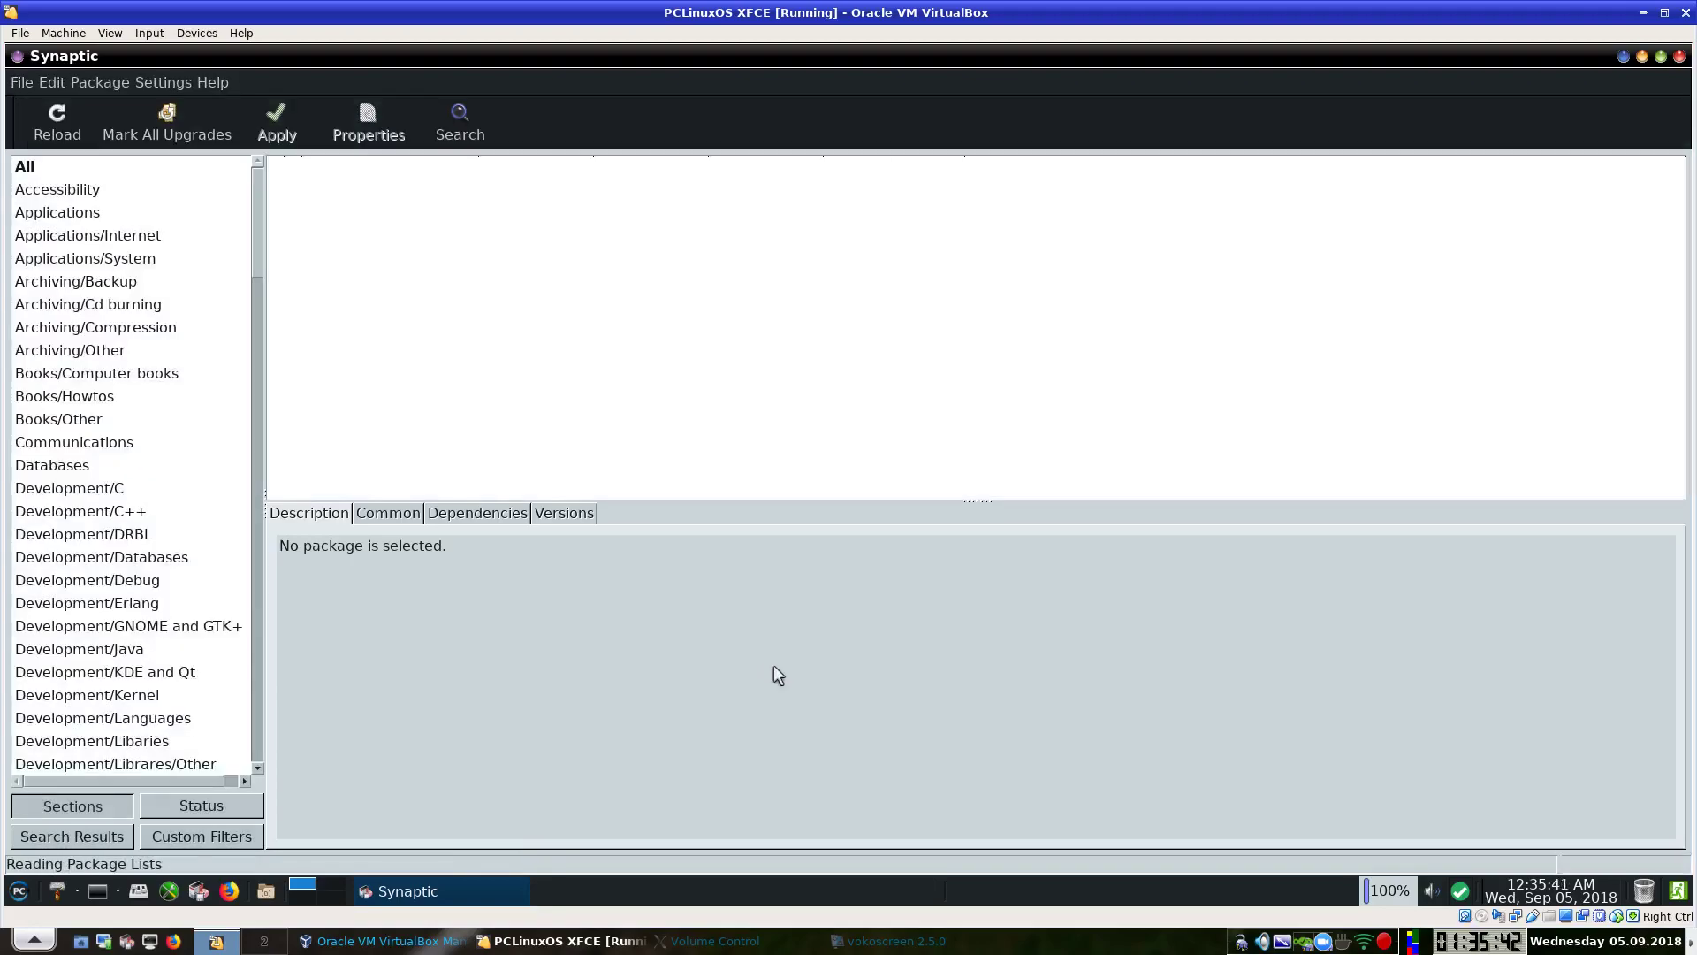
click(164, 121)
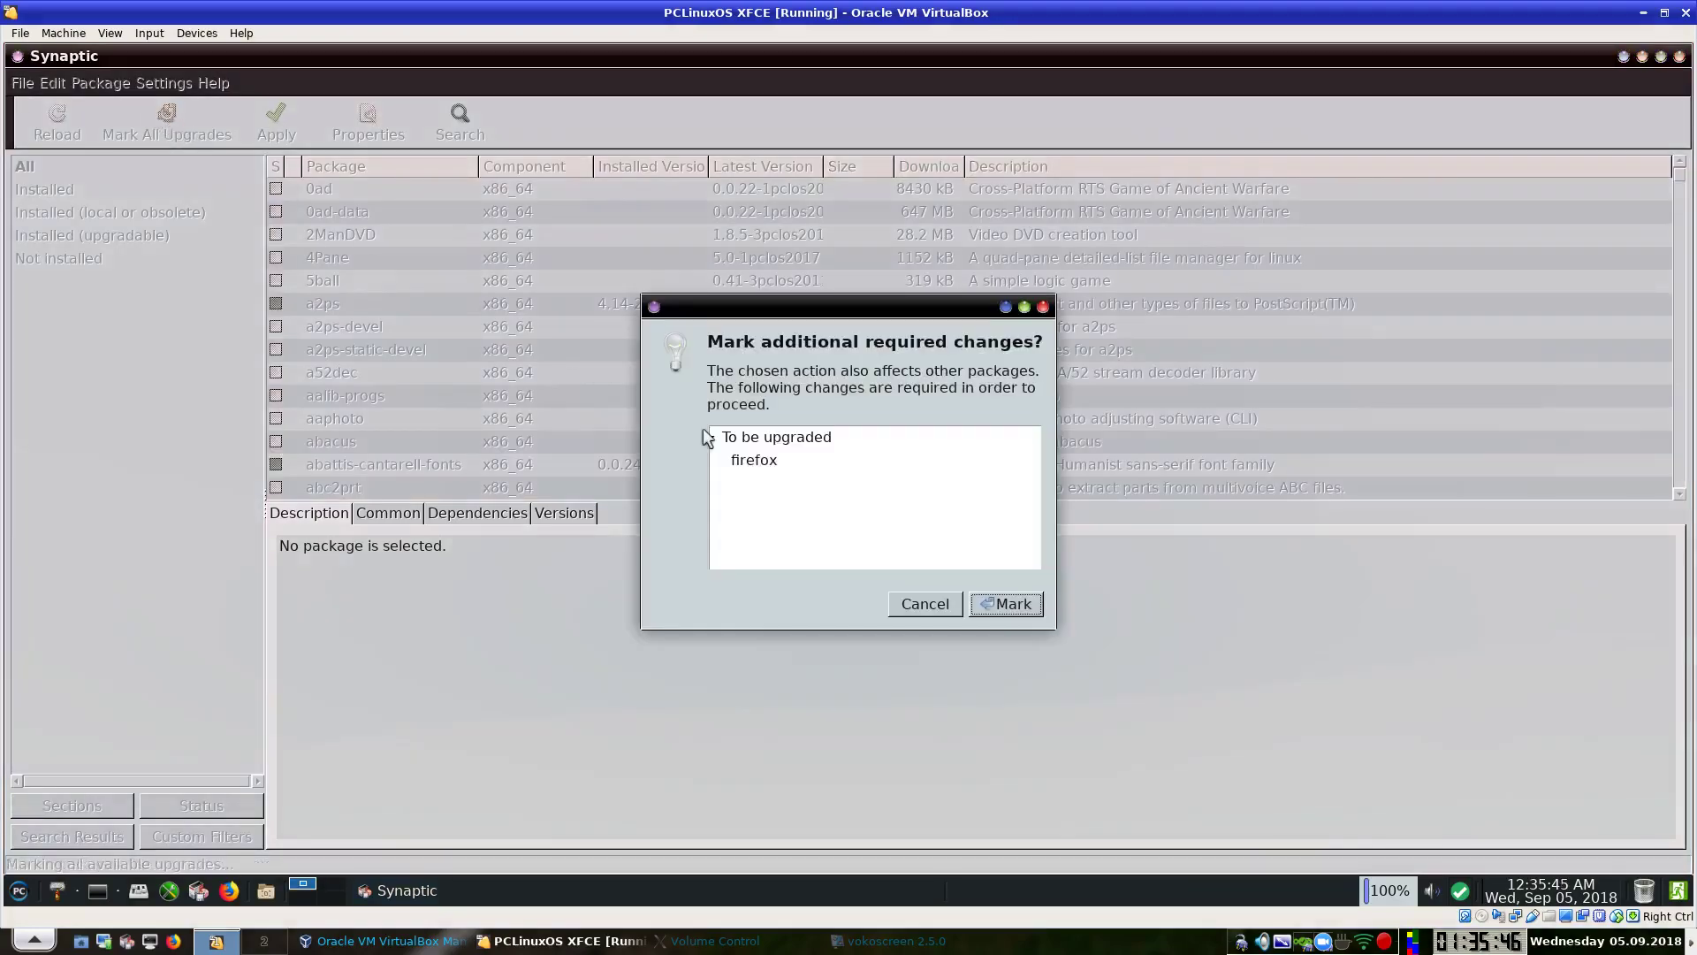
click(926, 605)
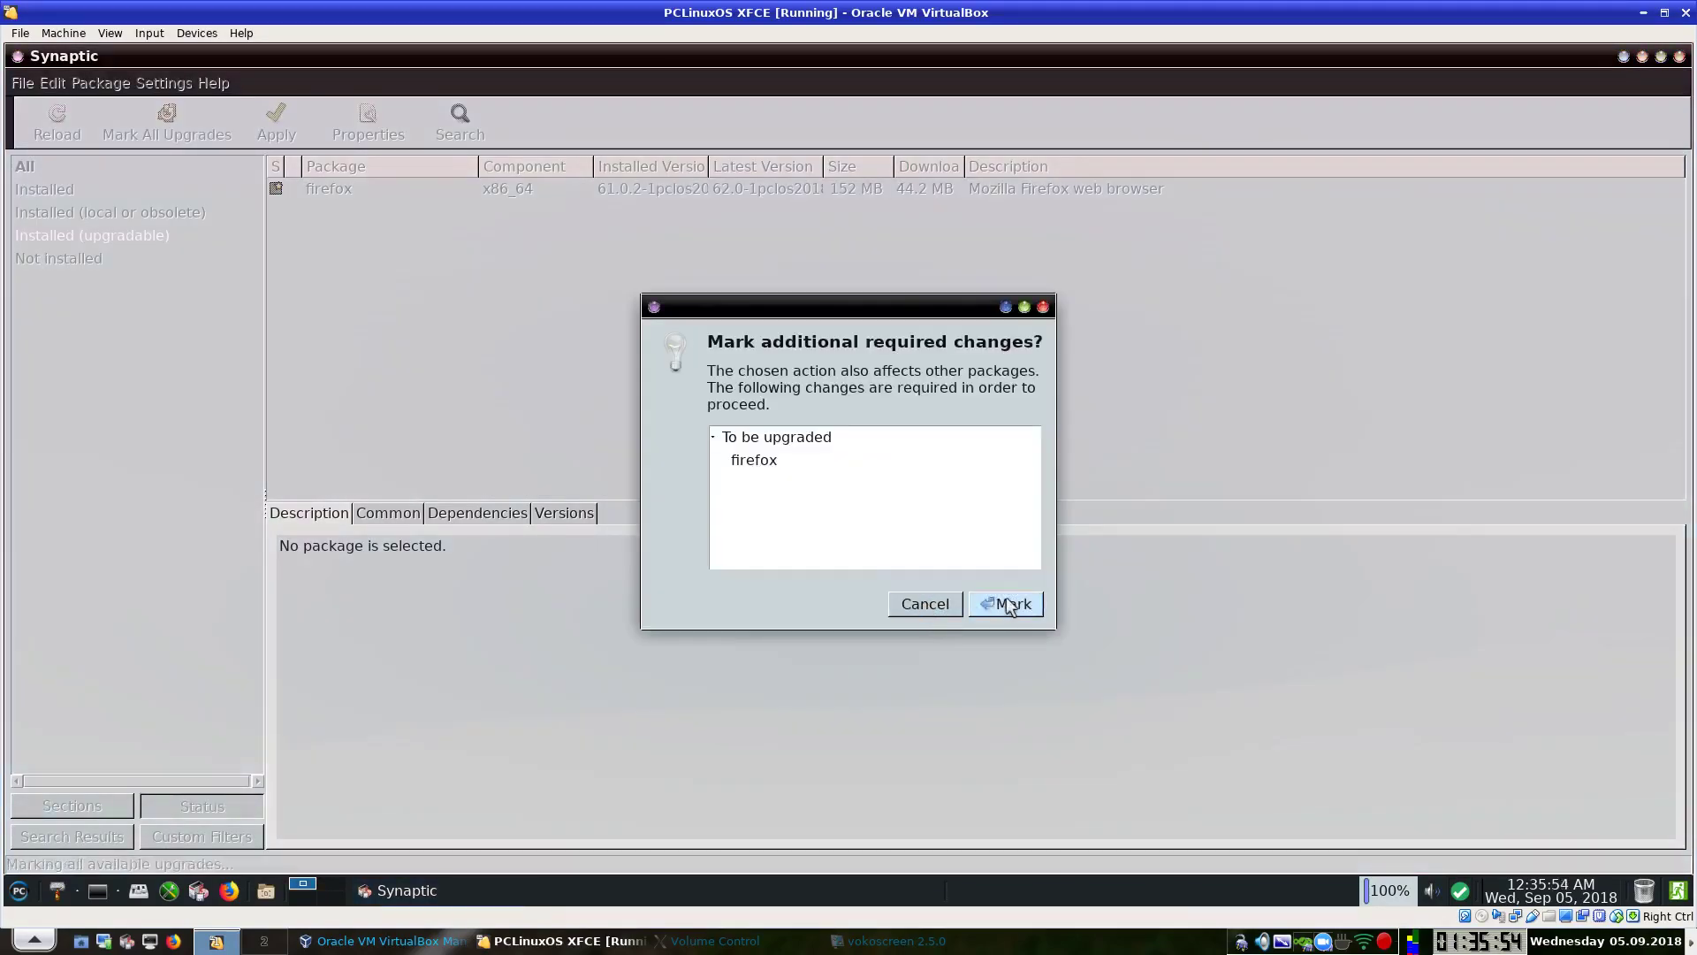
click(946, 605)
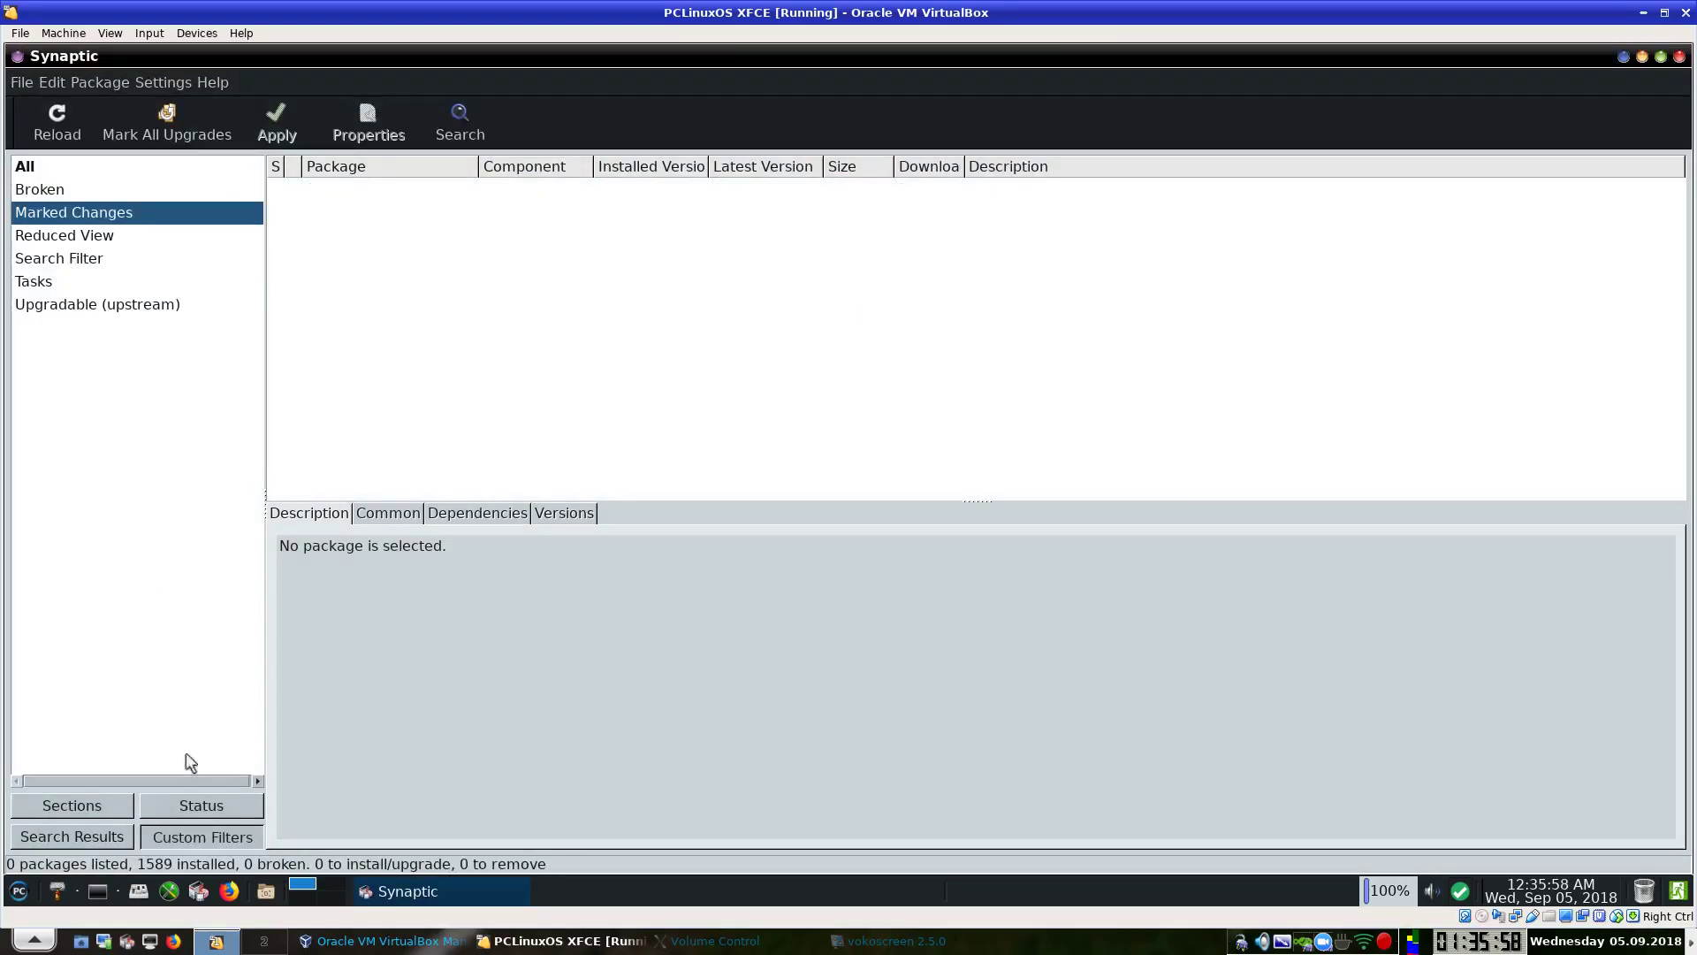
List the installed upgradable packages by status in Synaptic, and close the package manager.
click(197, 804)
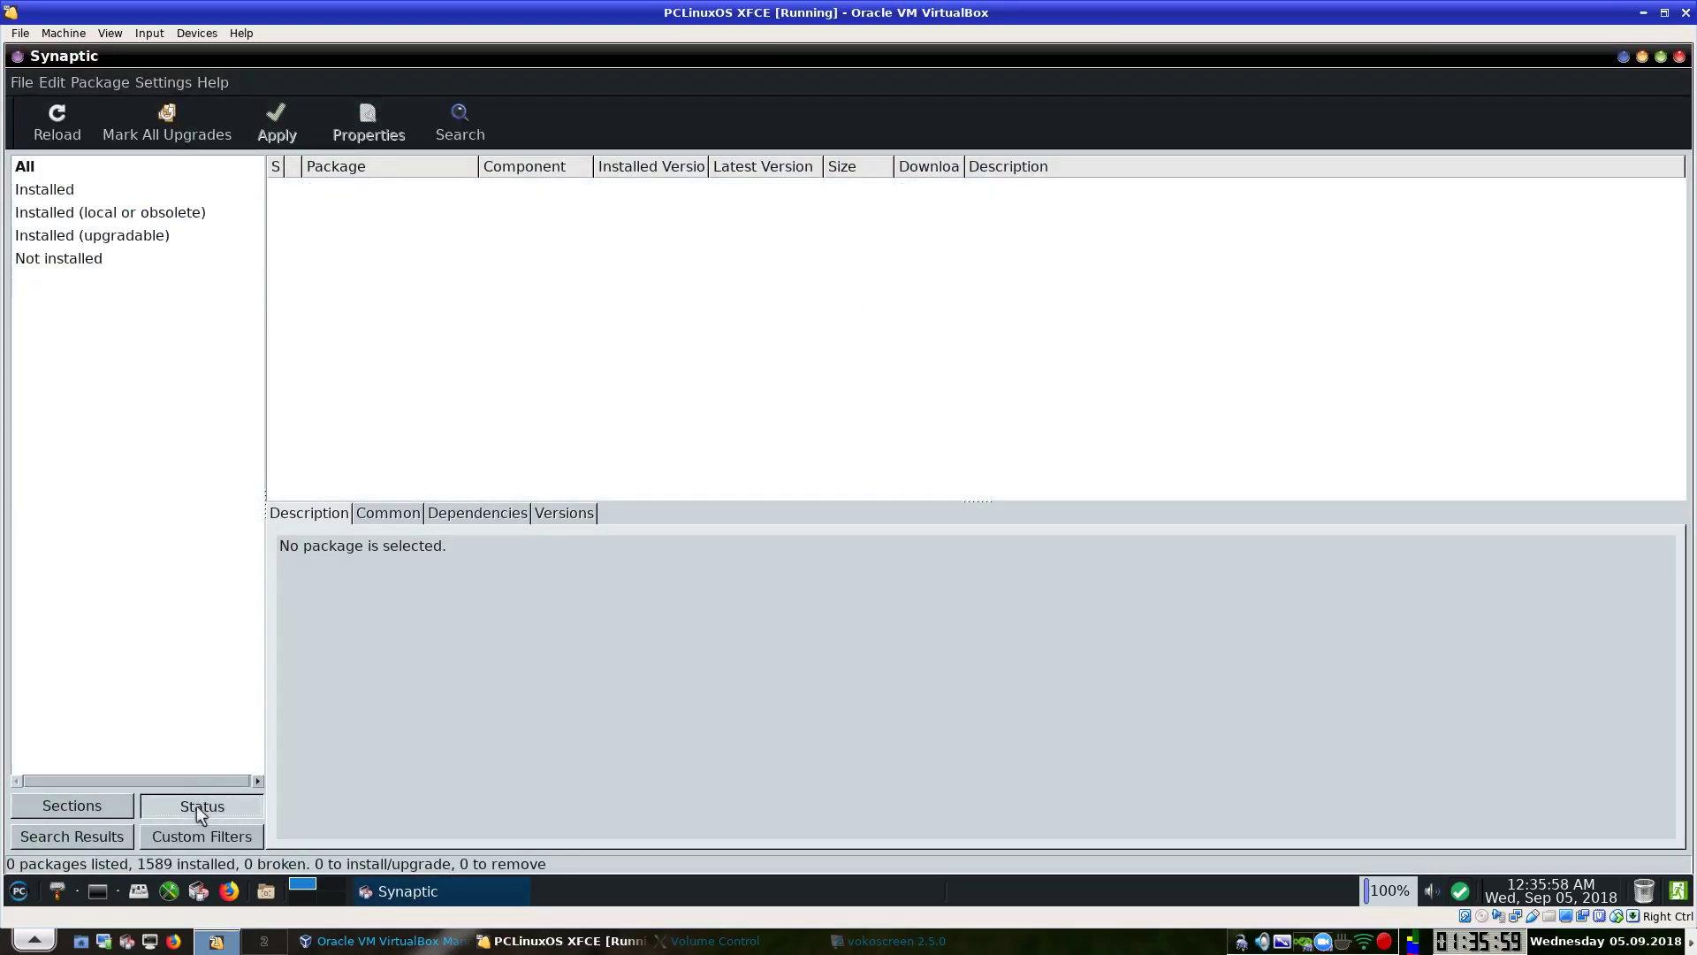
click(114, 233)
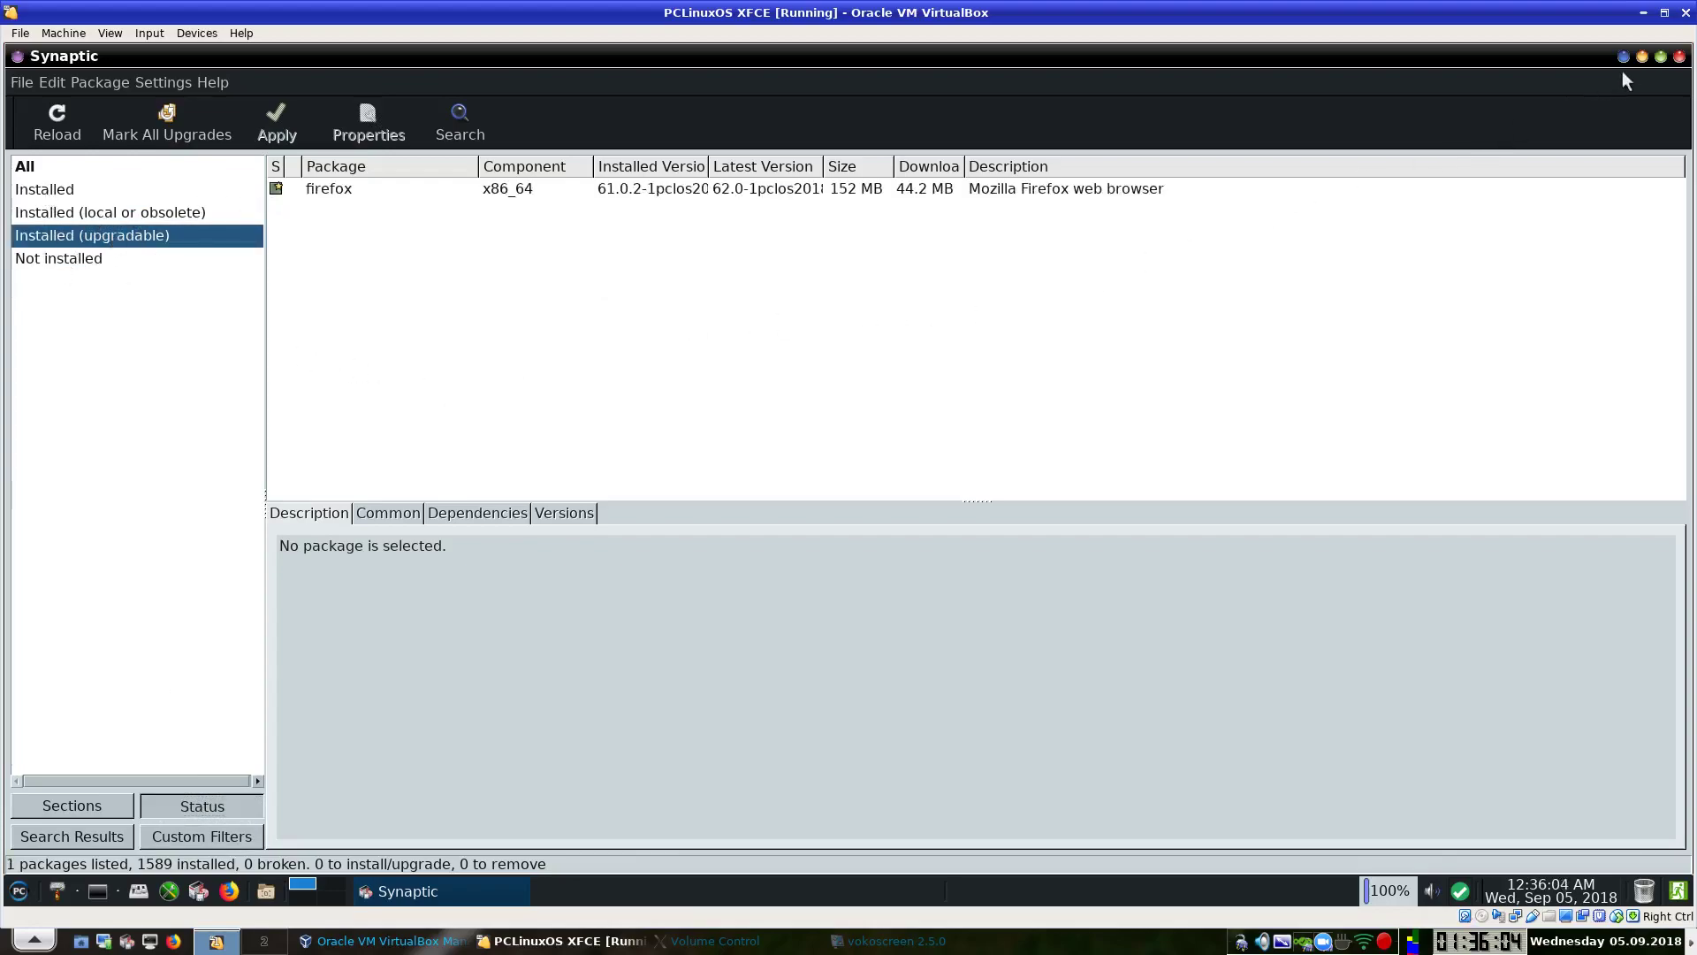
click(1679, 57)
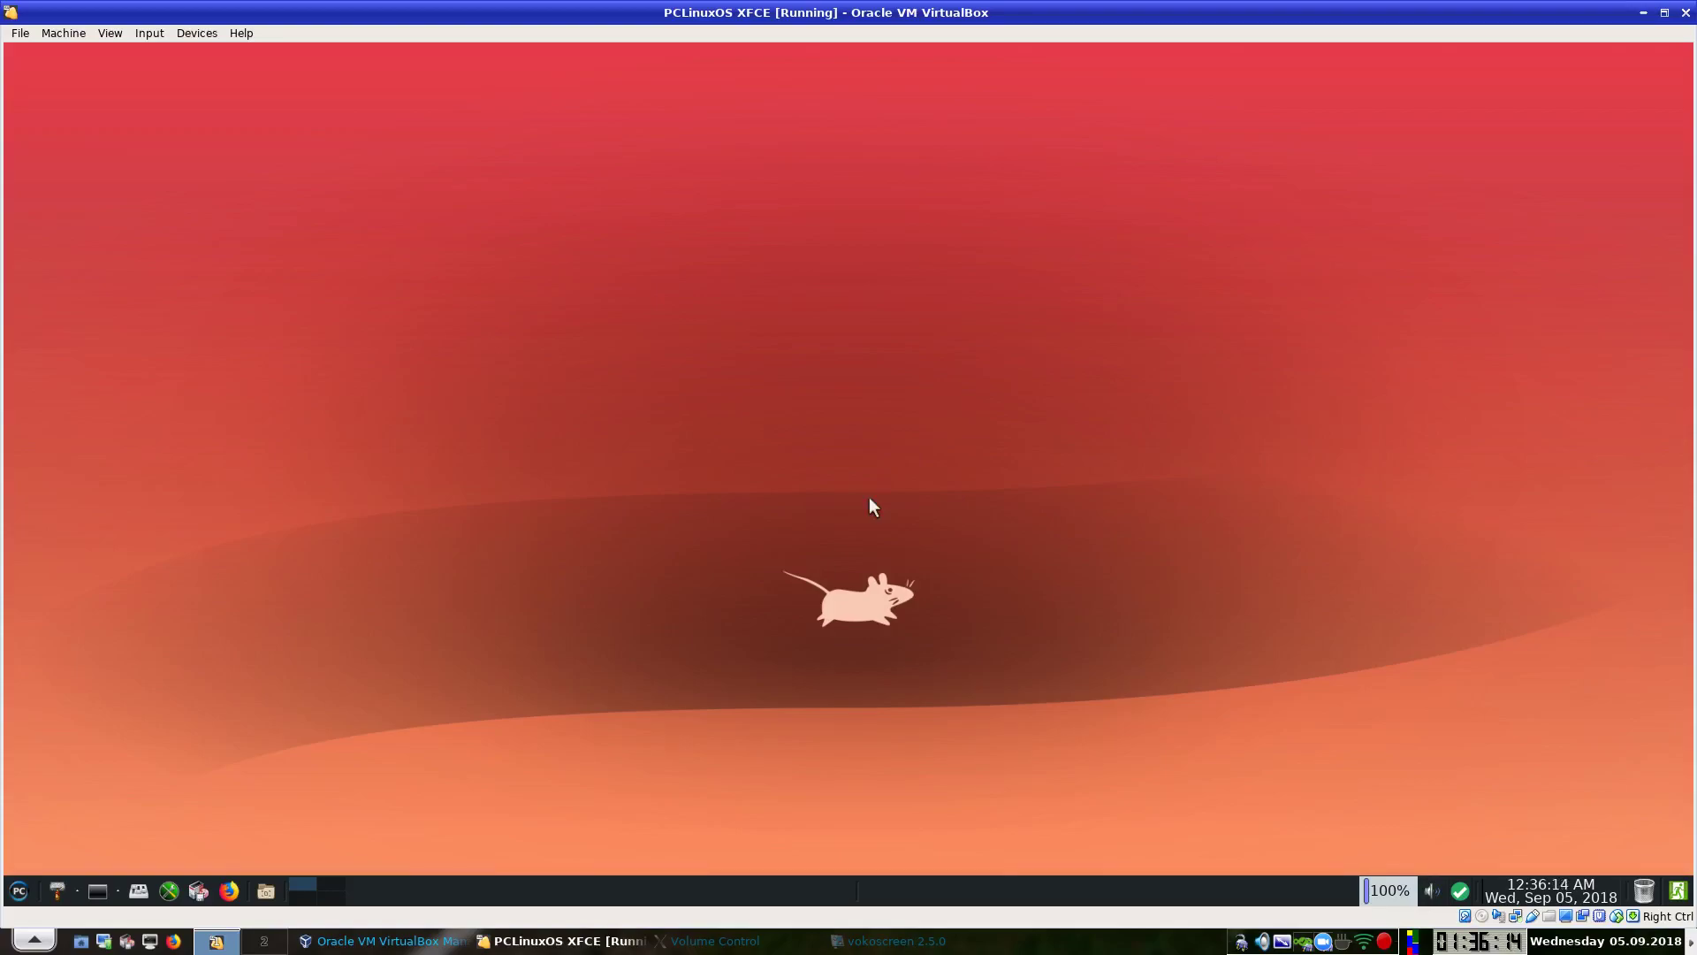
Open and dismiss the Settings Manager, and launch the Xfce 4 Settings Editor and move its window towards the middle of the desktop.
click(135, 890)
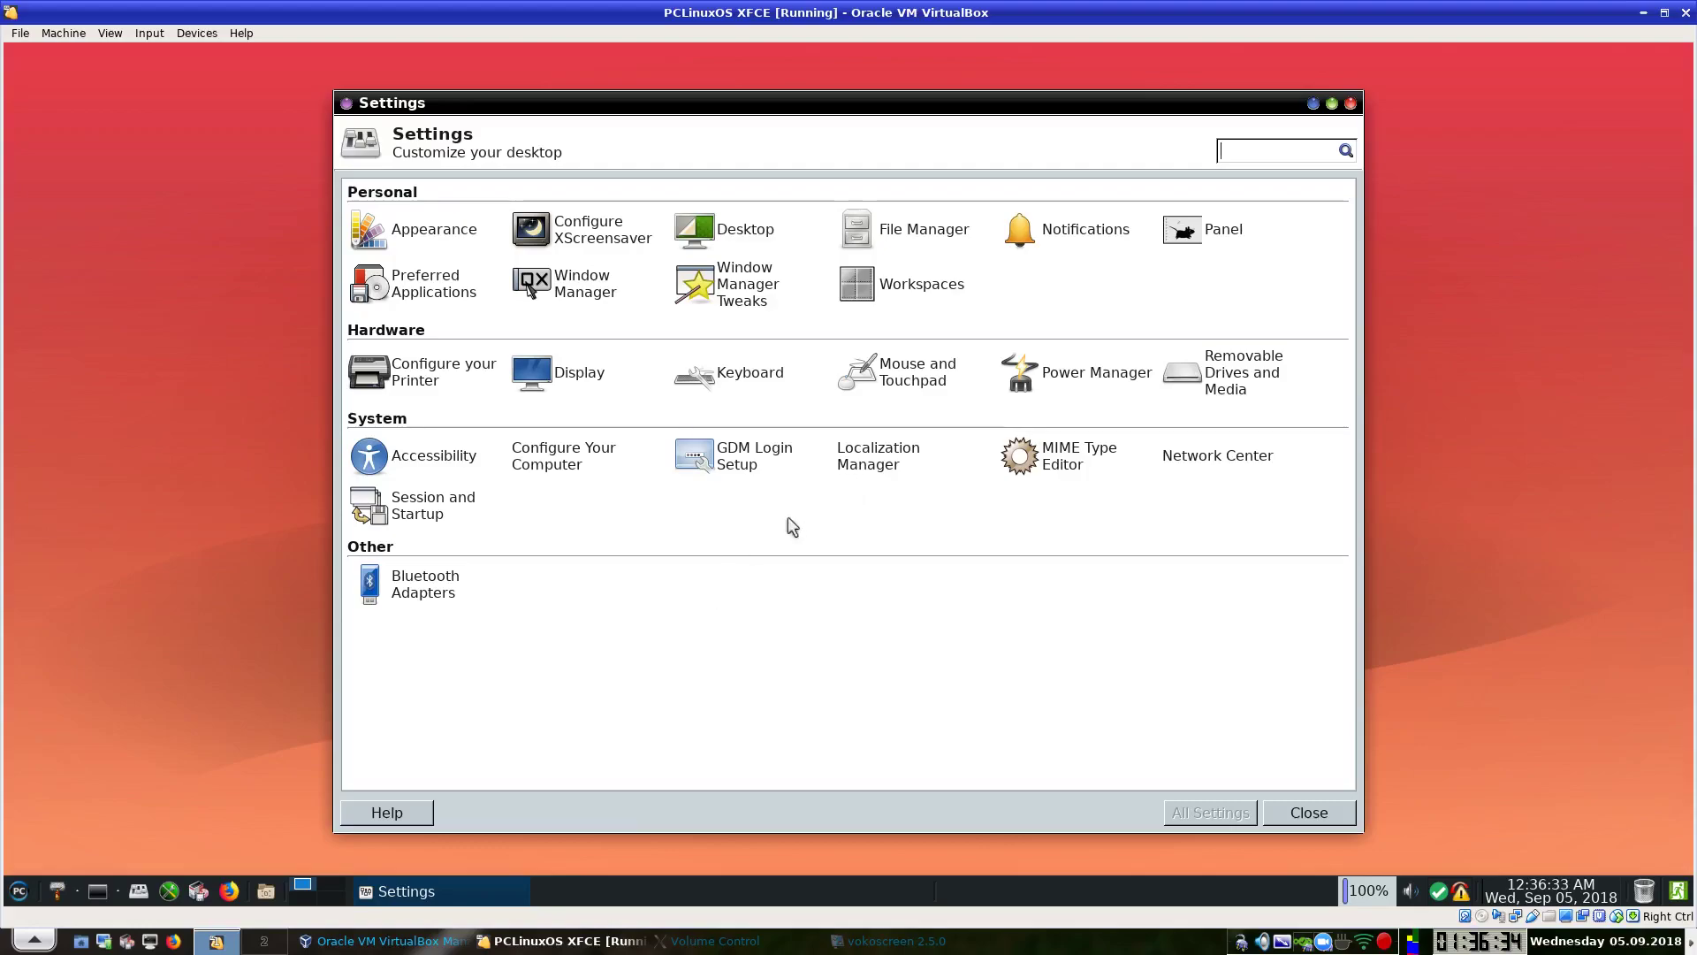
click(1351, 104)
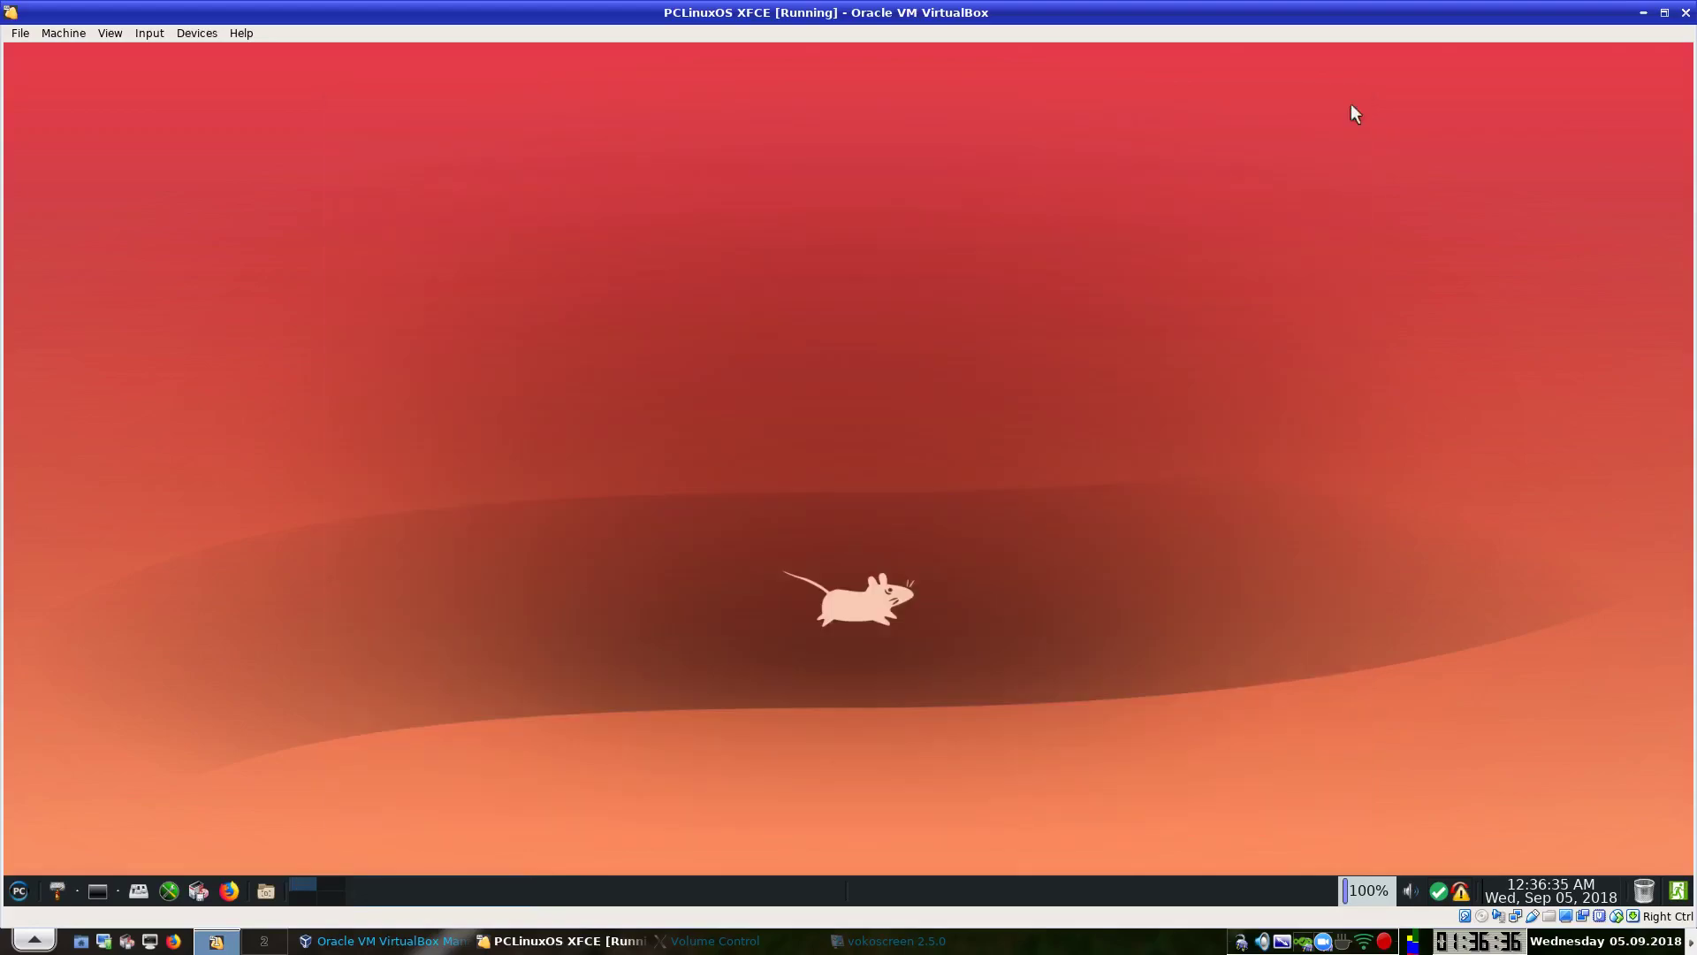
click(19, 891)
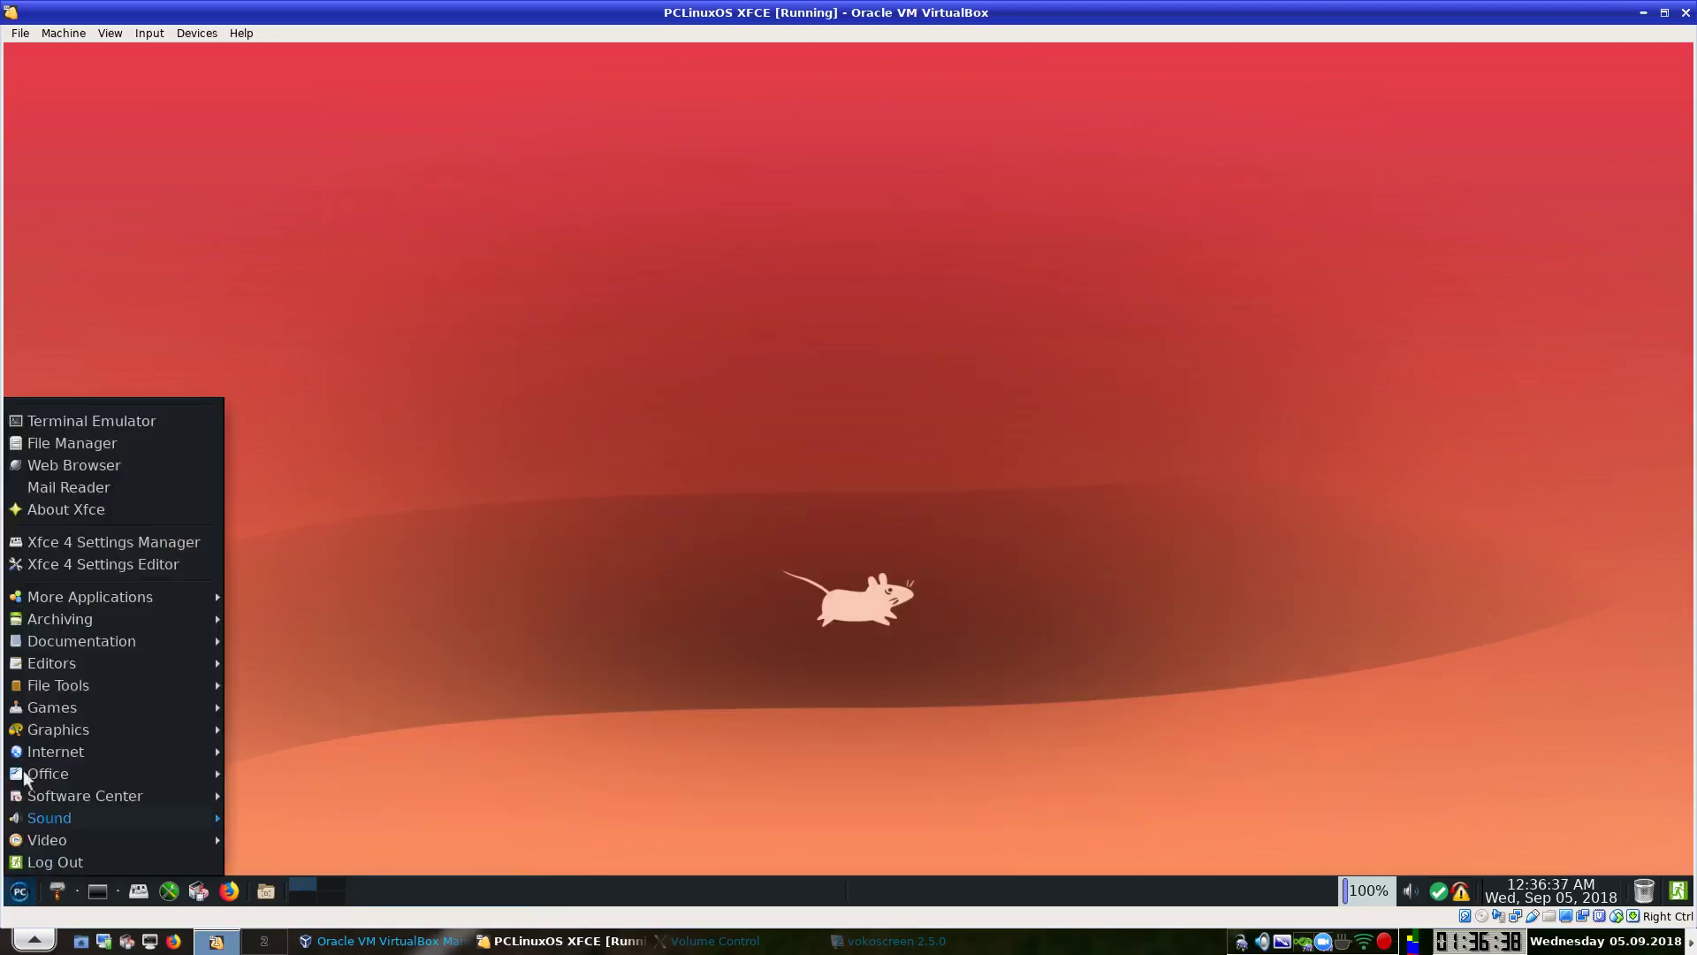
click(76, 562)
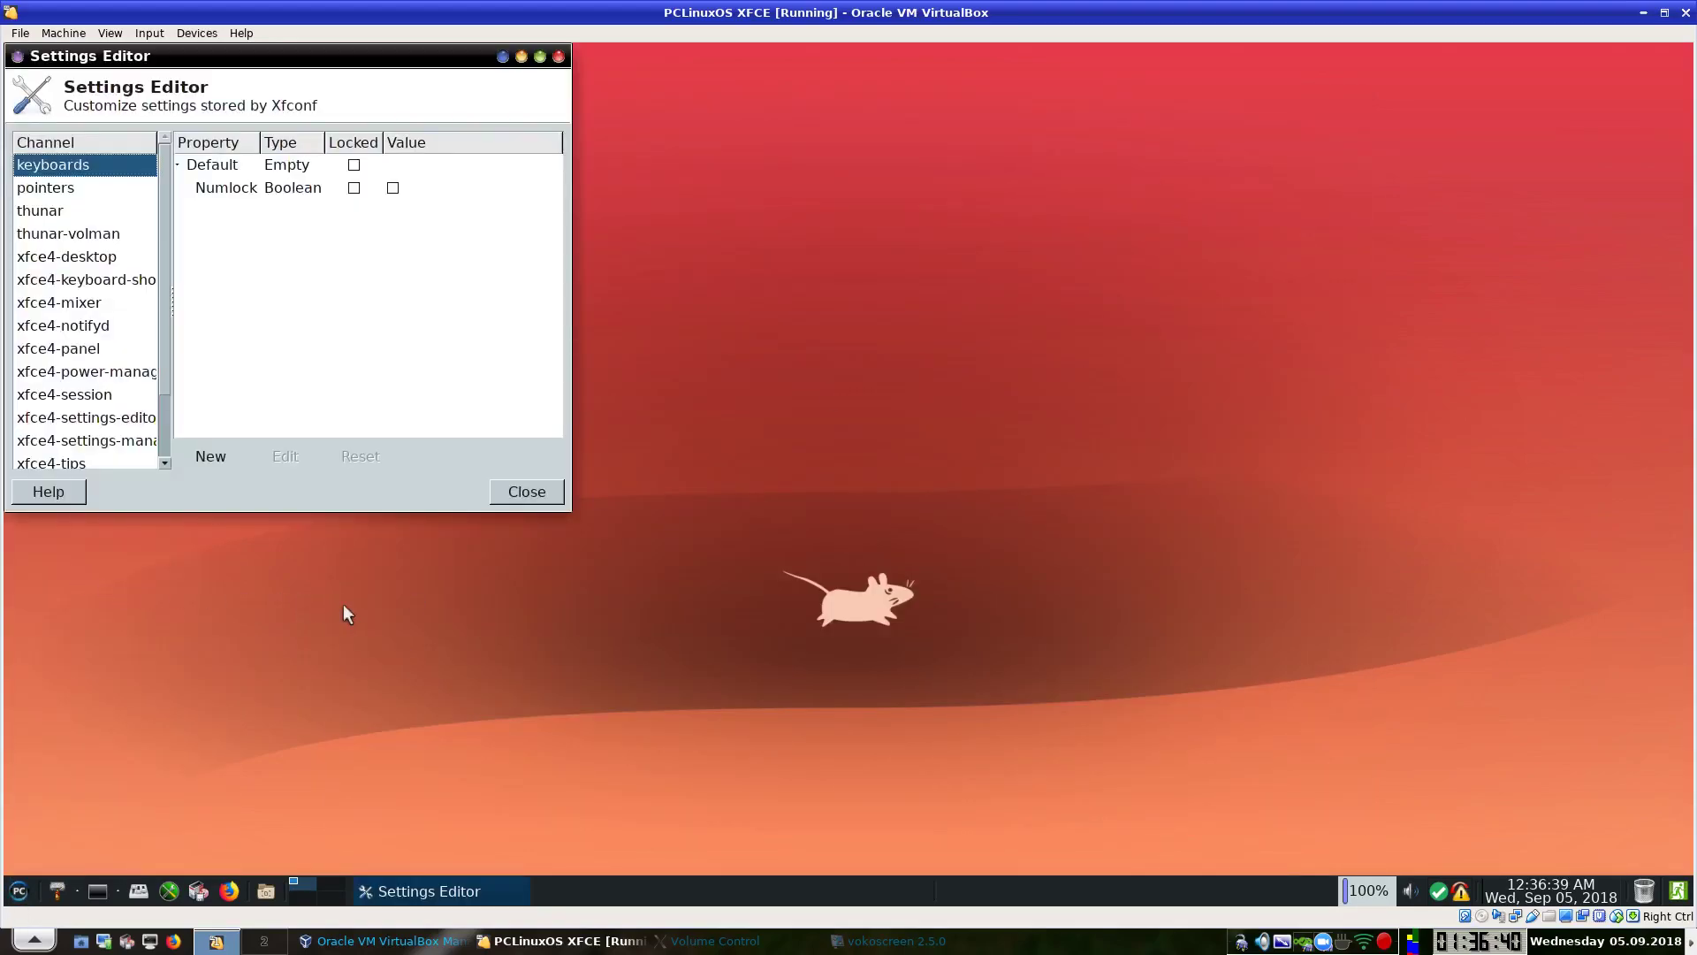
drag(294, 56, 757, 56)
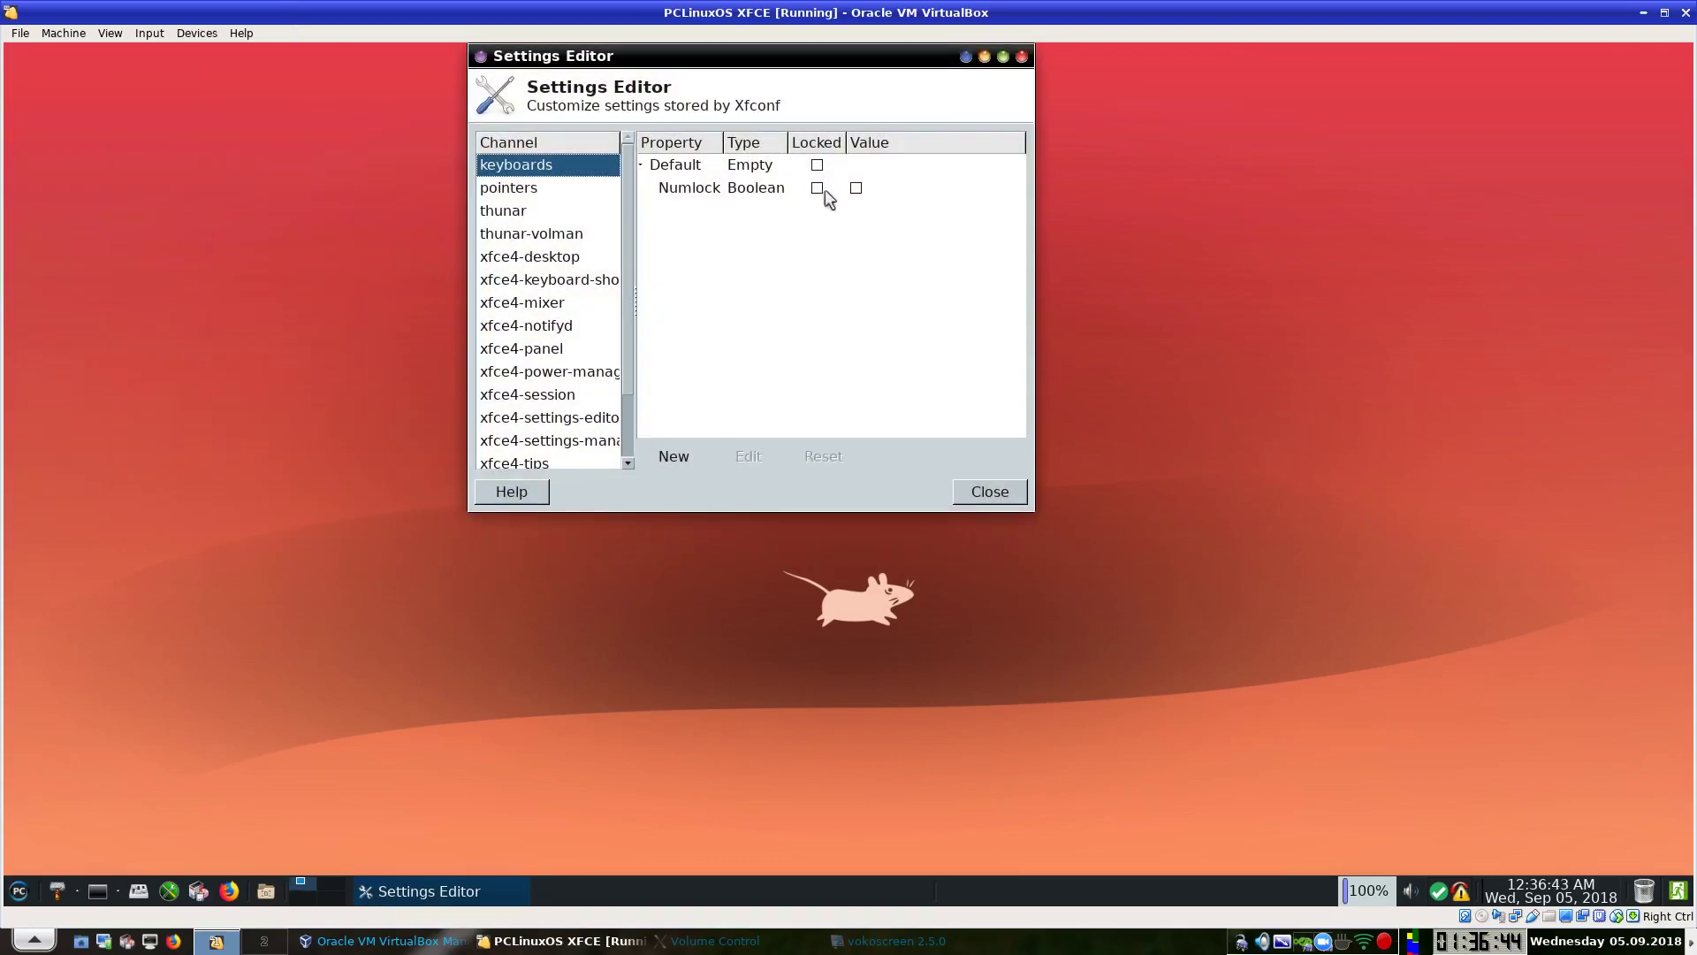
Review the thunar-volman, xfce4-desktop, keyboard shortcuts, xfce4-mixer and xfce4-session channels in the Settings Editor, and close it.
click(526, 237)
click(530, 279)
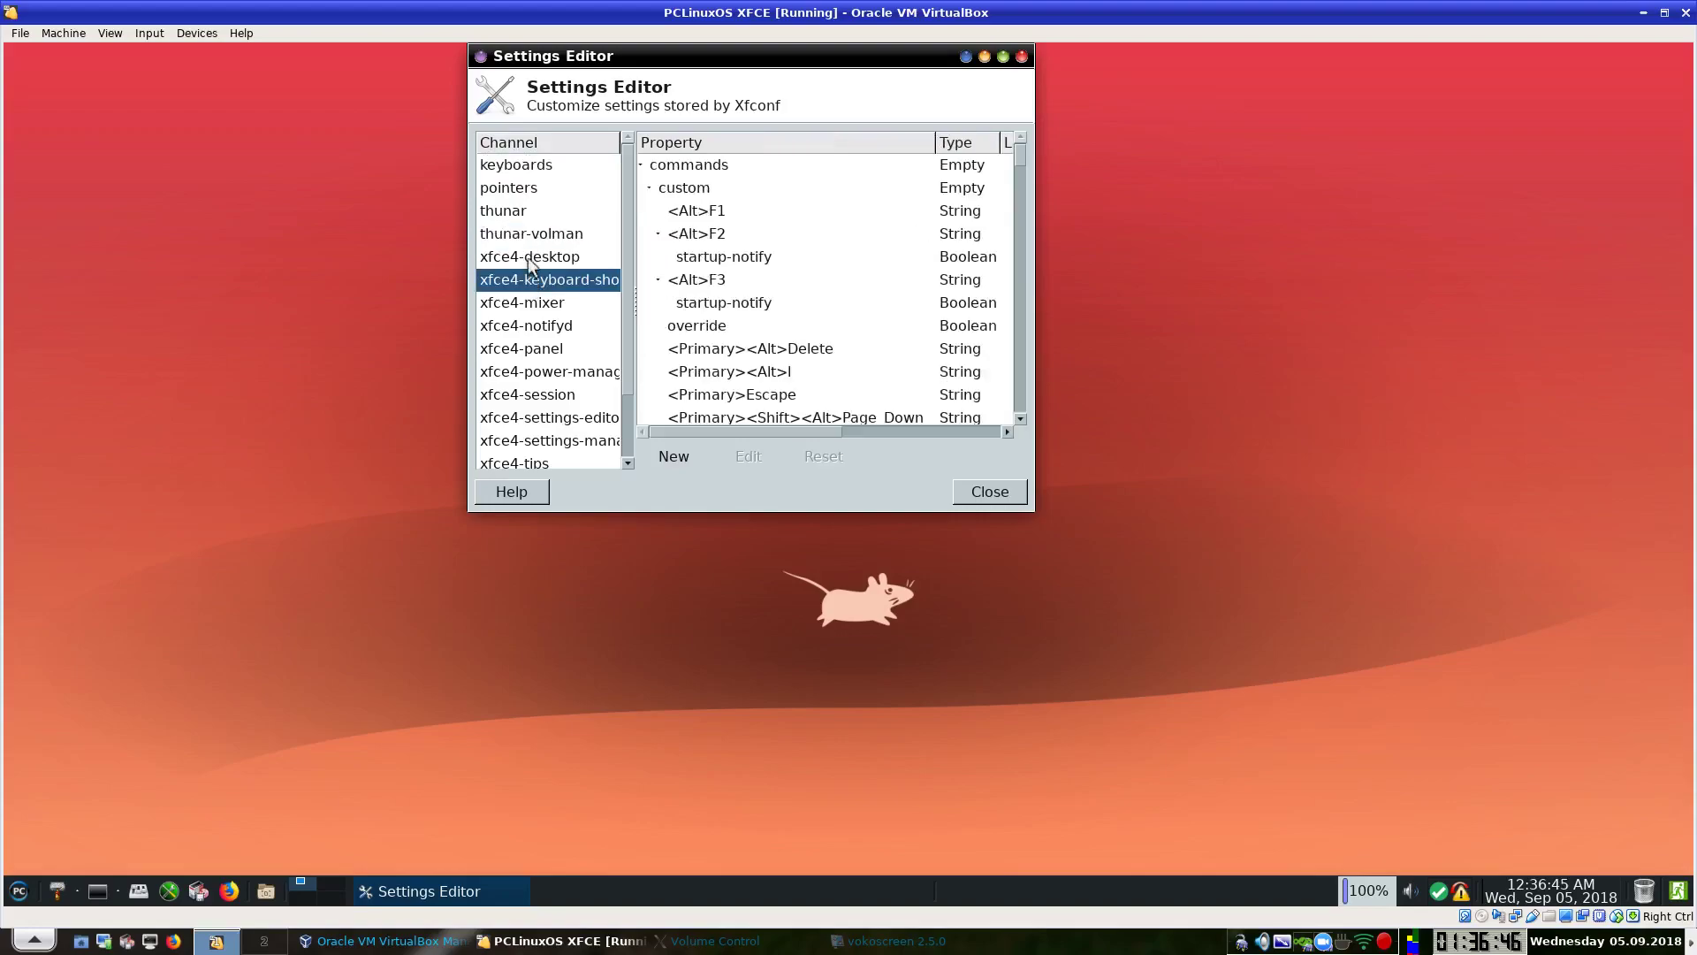
click(530, 258)
click(527, 311)
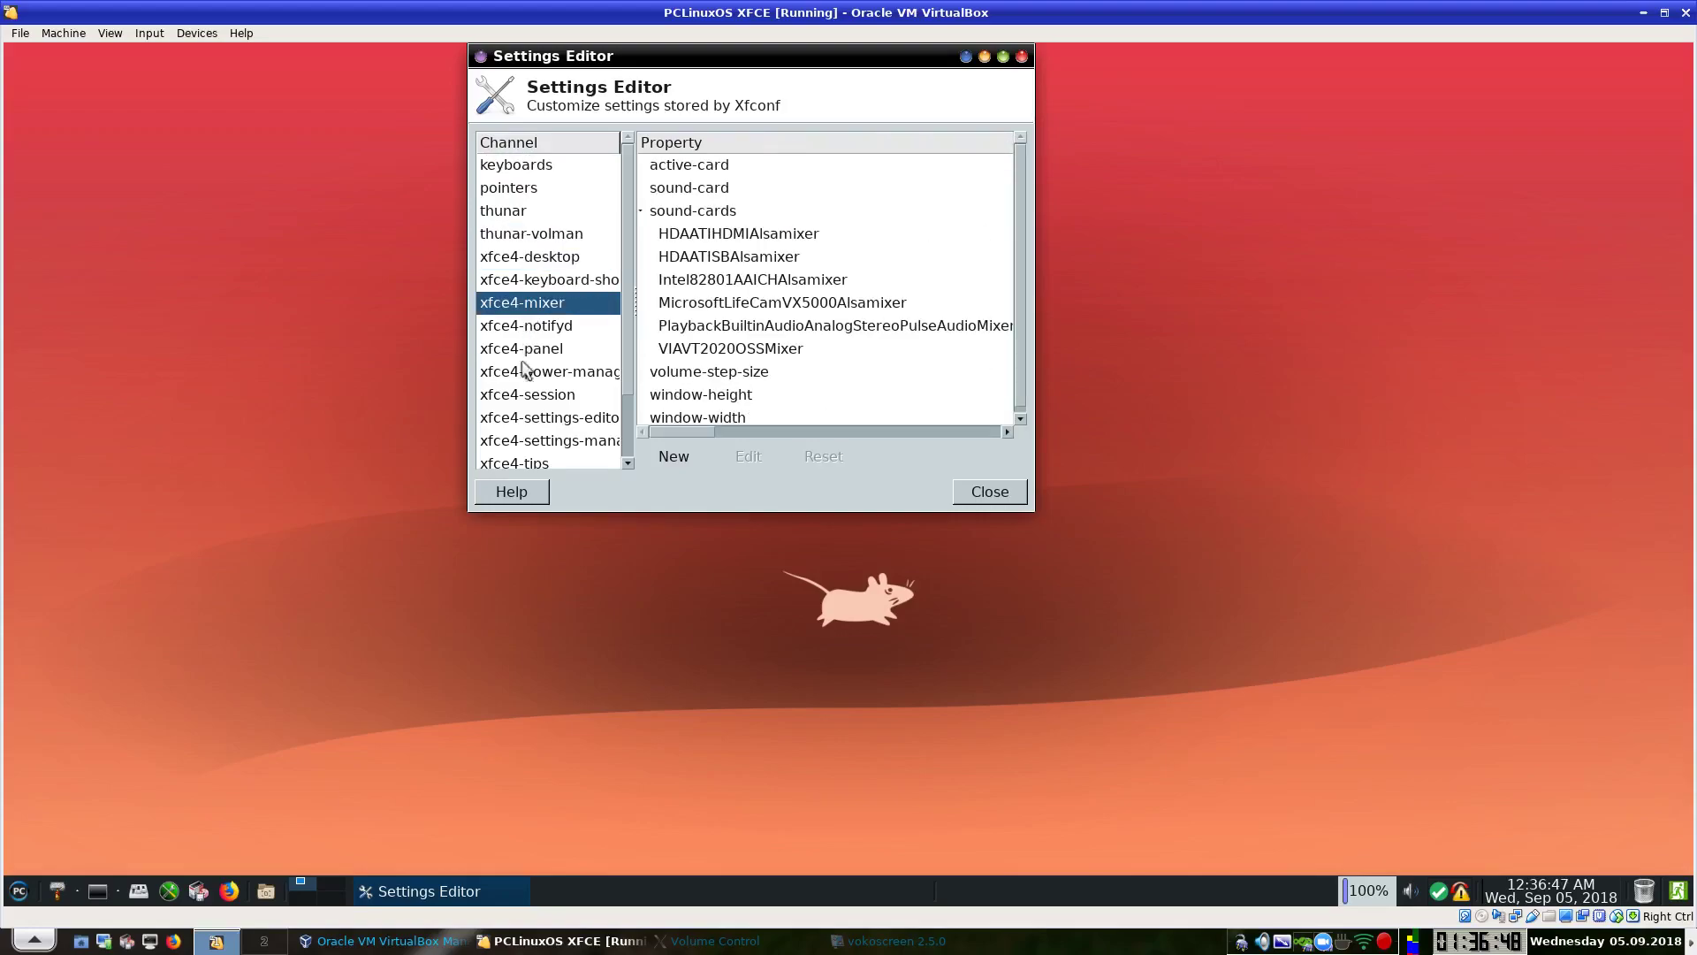
click(522, 396)
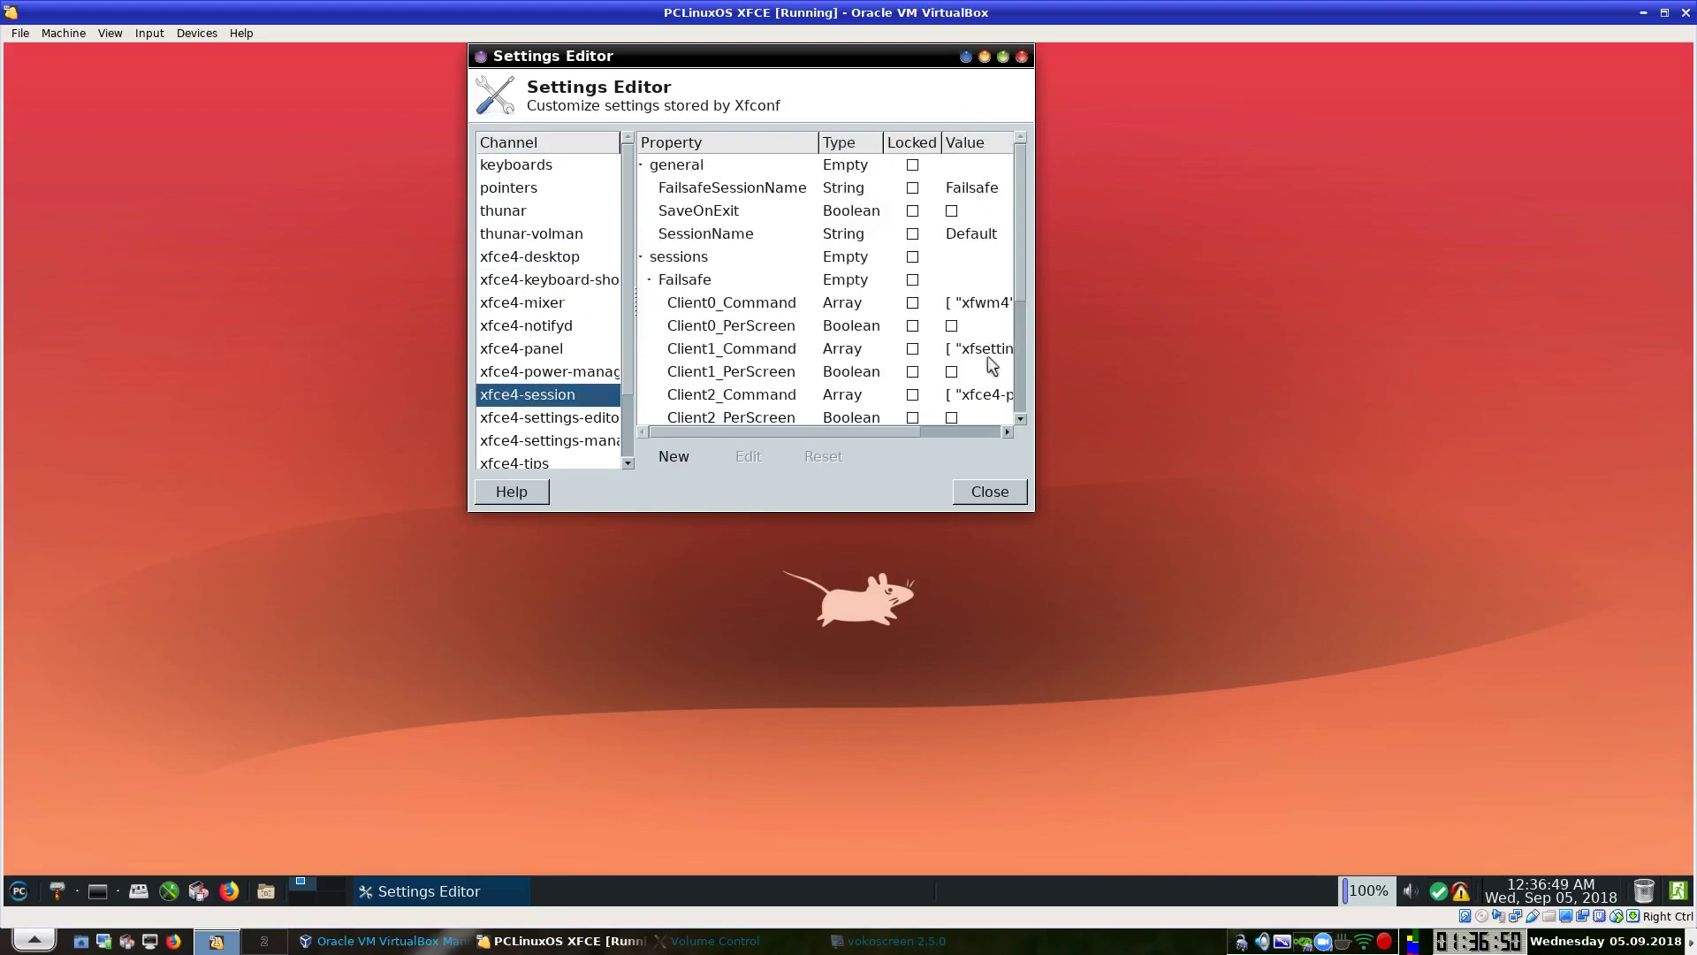
click(987, 499)
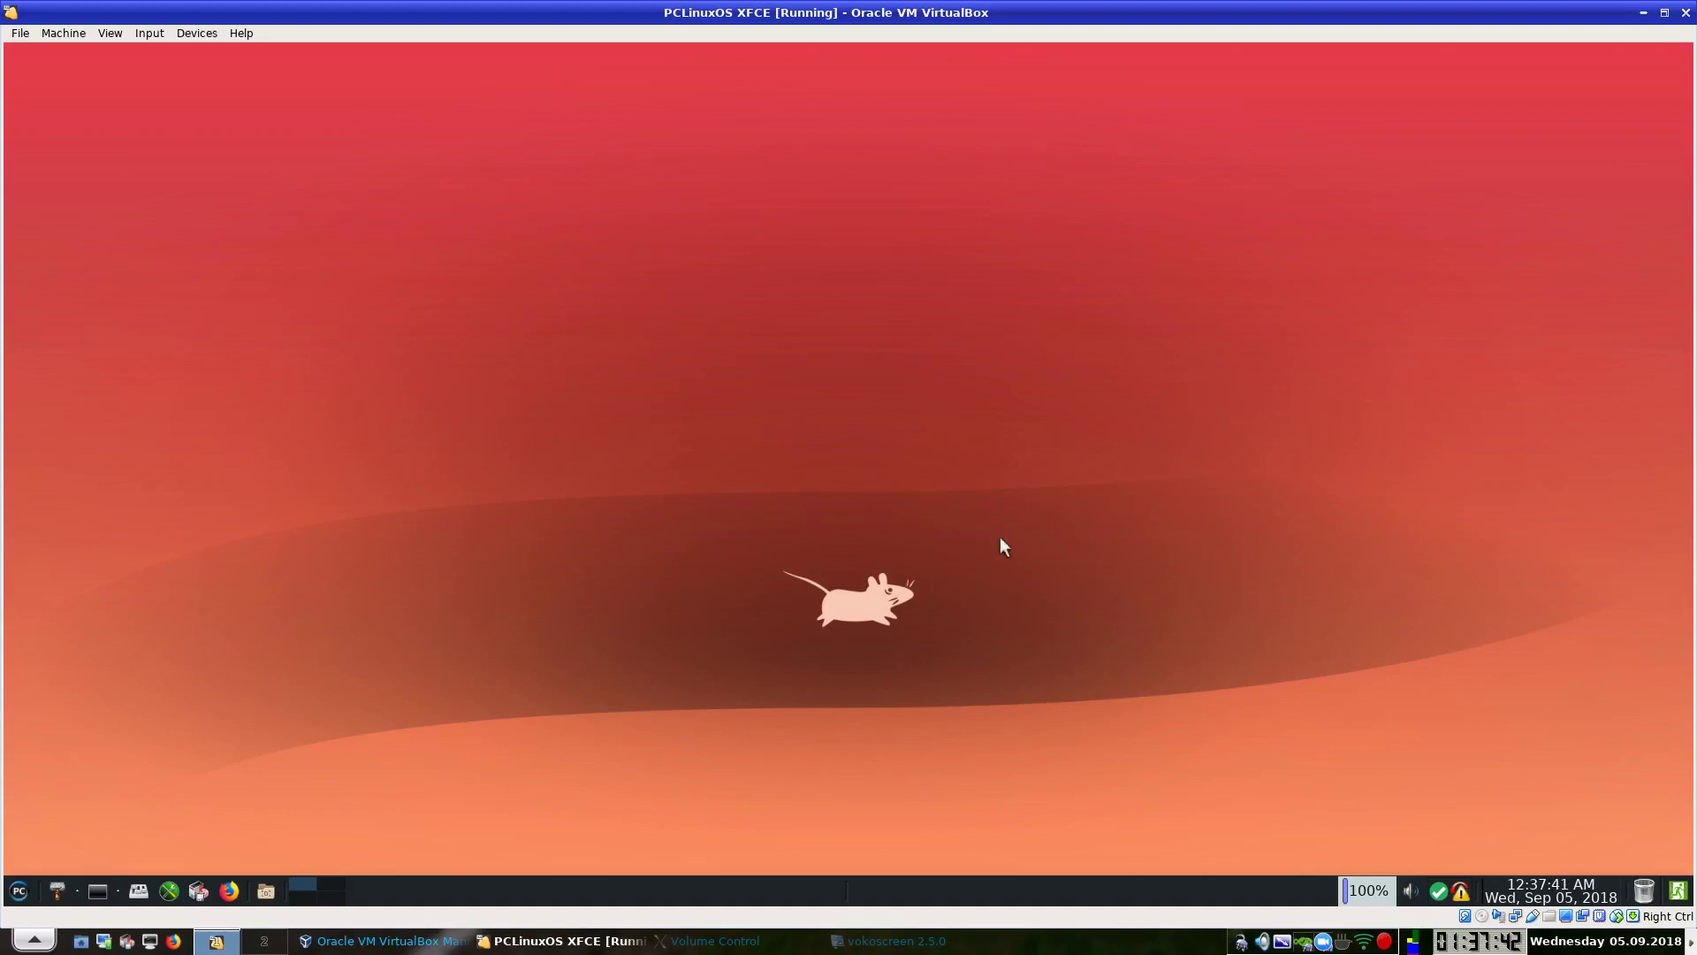
right_click(1385, 944)
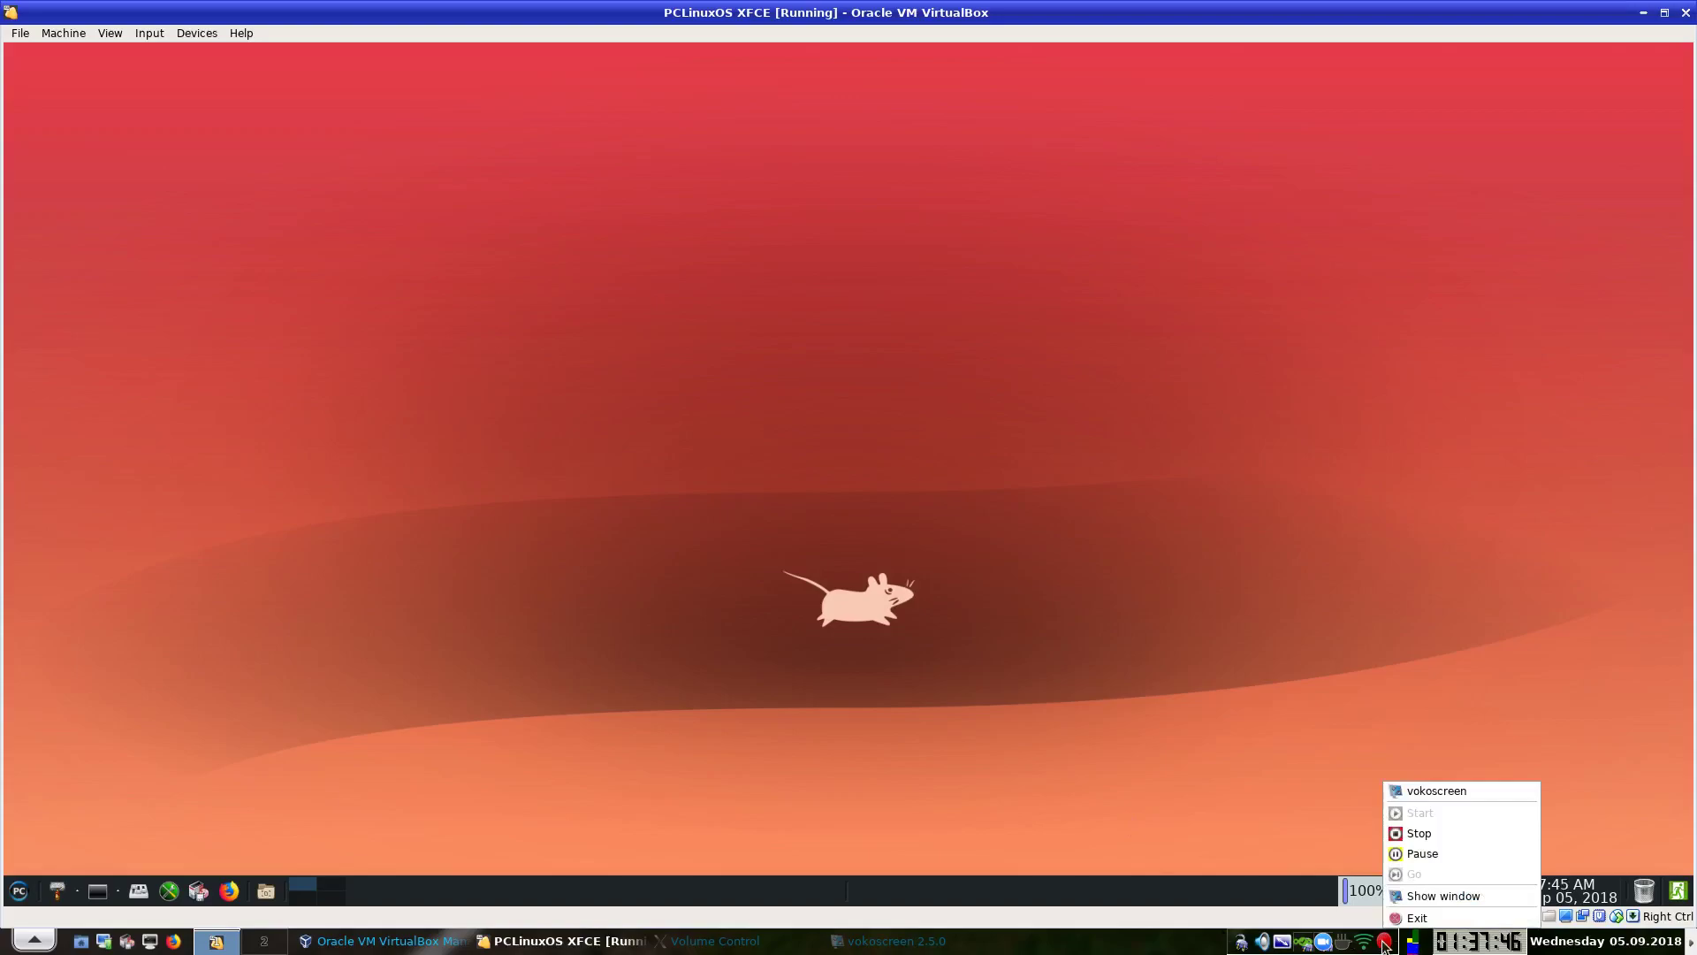